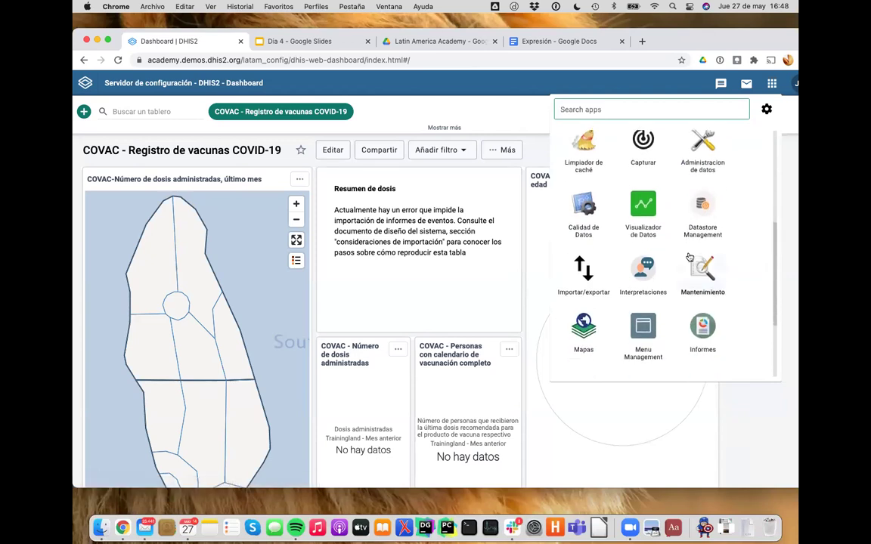
Open the program rule list in the Mantenimiento app.
left_click(703, 272)
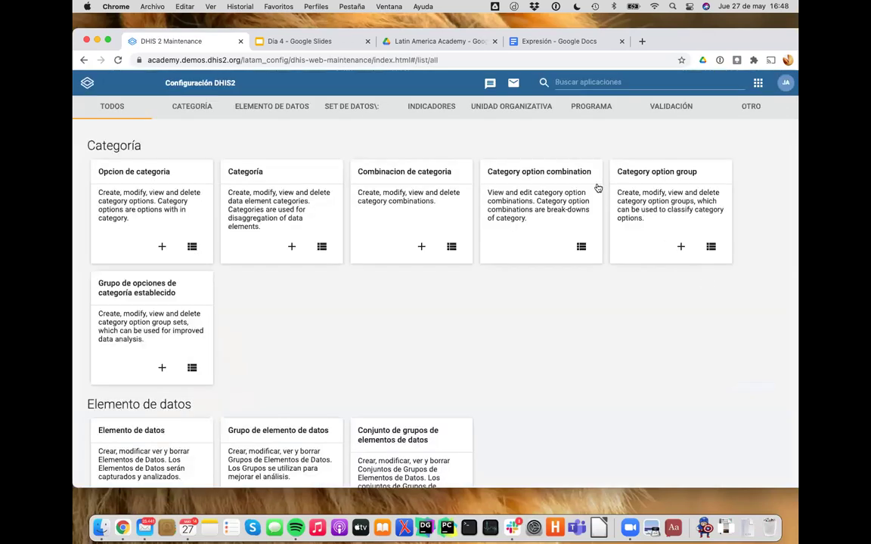
left_click(592, 110)
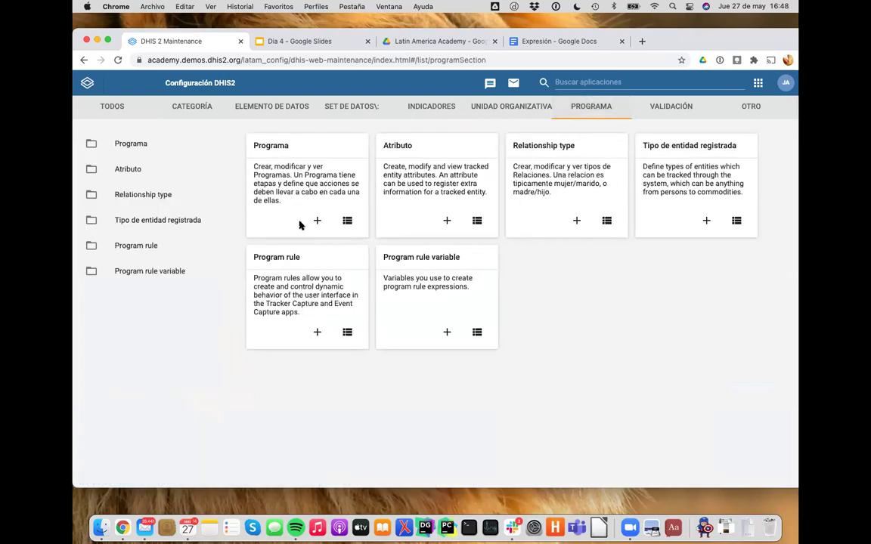
left_click(117, 245)
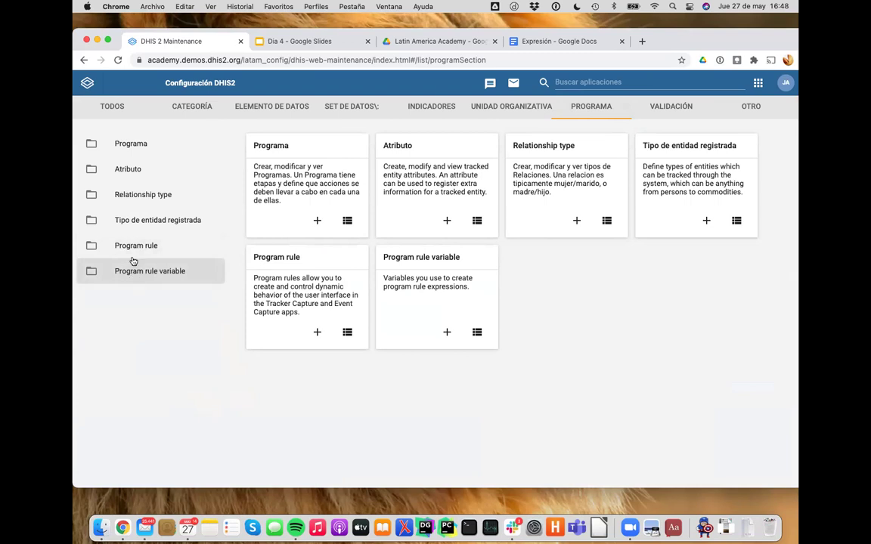
left_click(133, 259)
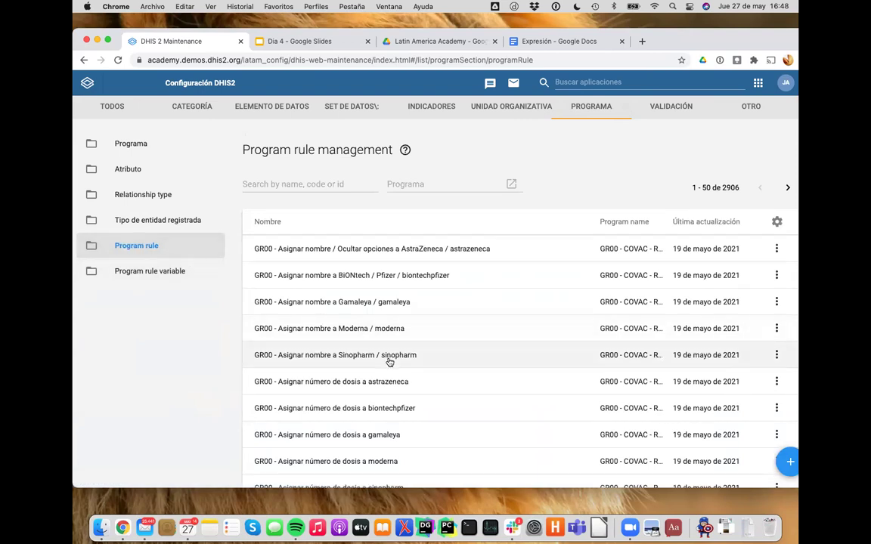
Filter the program rules to the program GR47 - COVAC - Registro de vacunación COVID-19.
scroll(389, 362, "down", 10)
scroll(389, 362, "up", 10)
left_click(422, 186)
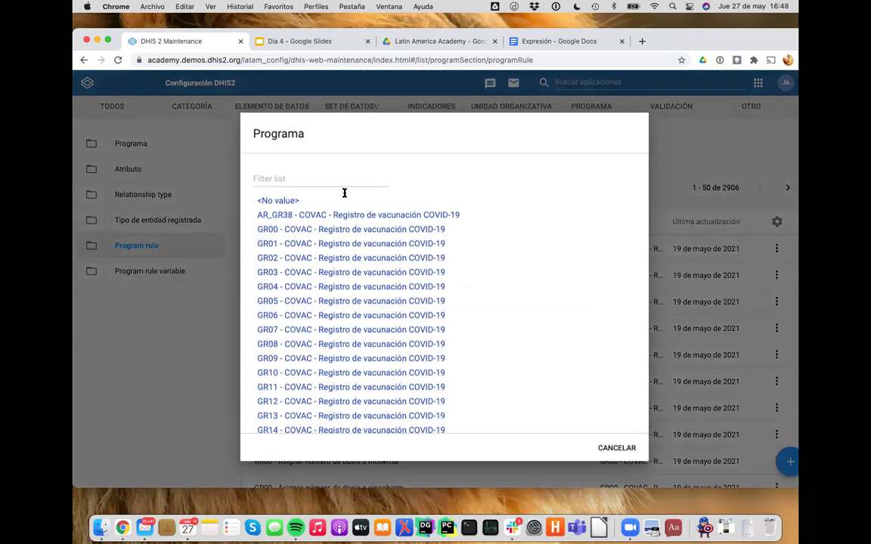
left_click(335, 178)
type("47")
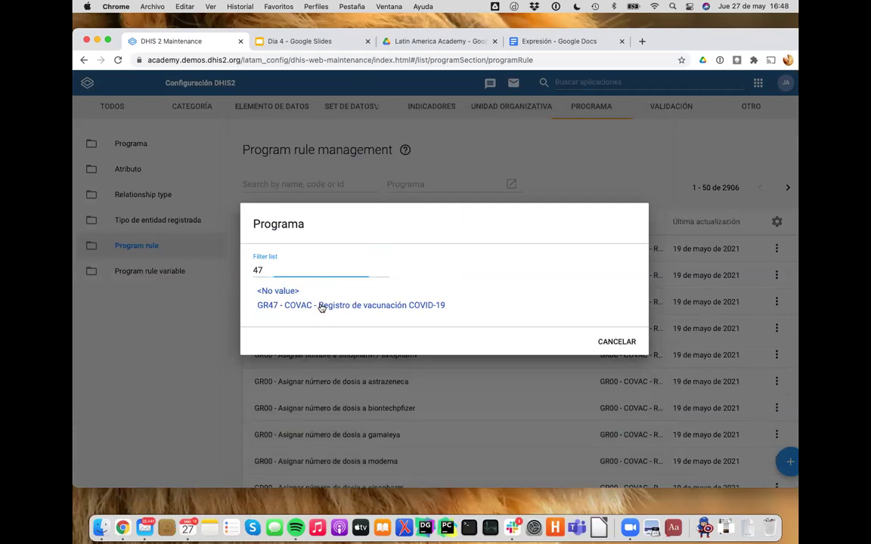
left_click(319, 306)
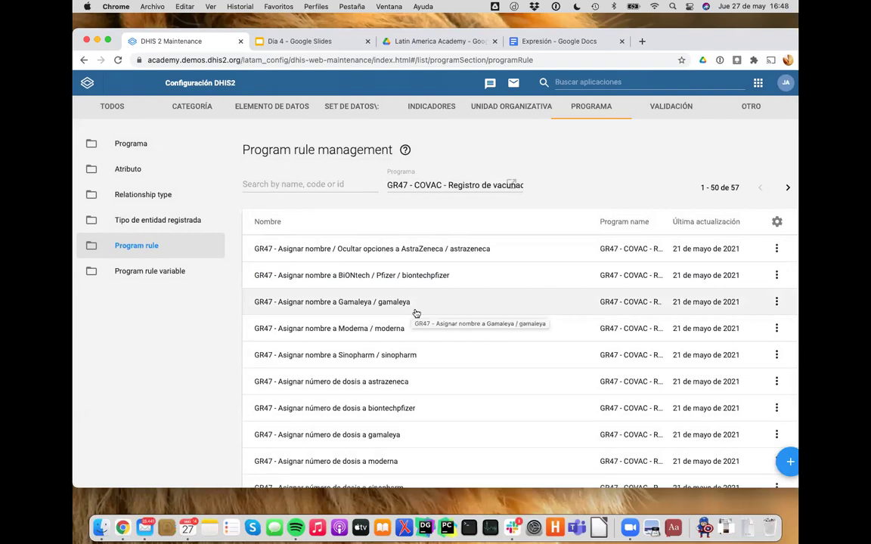
Open the rule "GR47 - Calcular la edad" and go to its program rule expression.
scroll(467, 368, "down", 3)
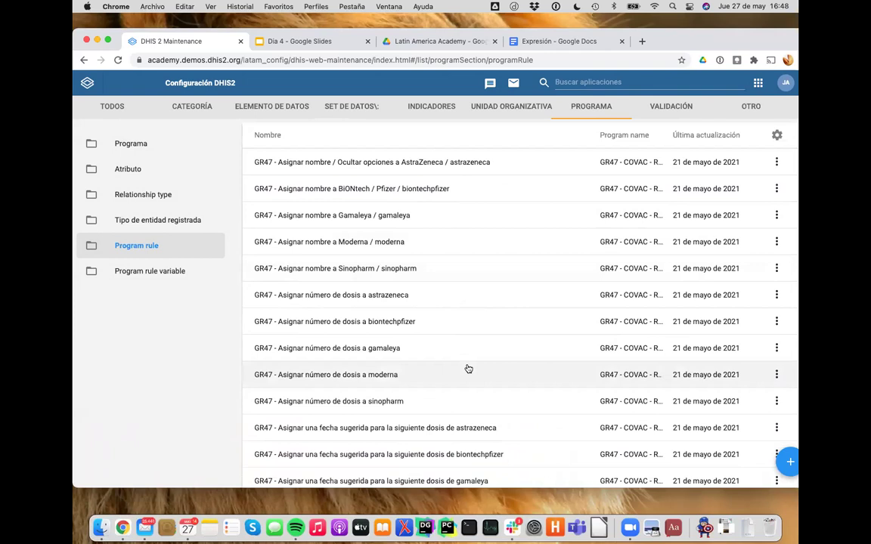
scroll(358, 274, "up", 2)
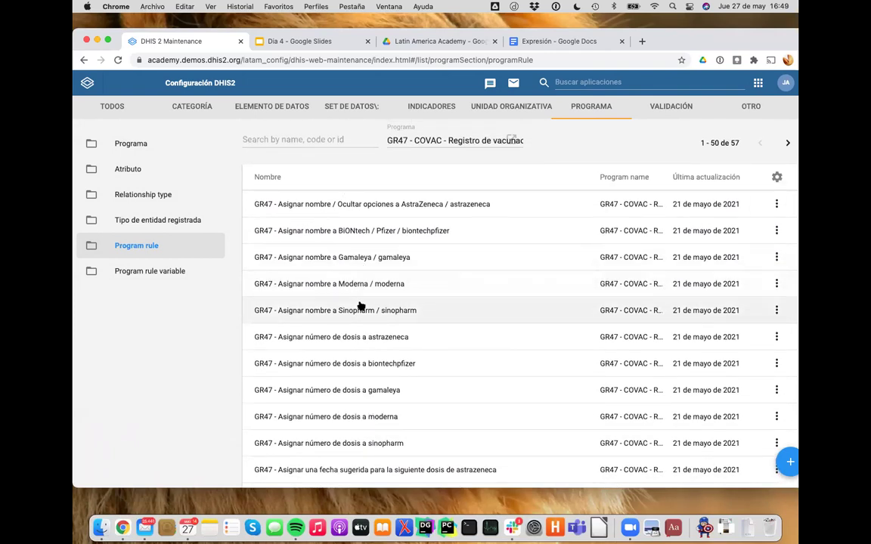
scroll(360, 305, "down", 10)
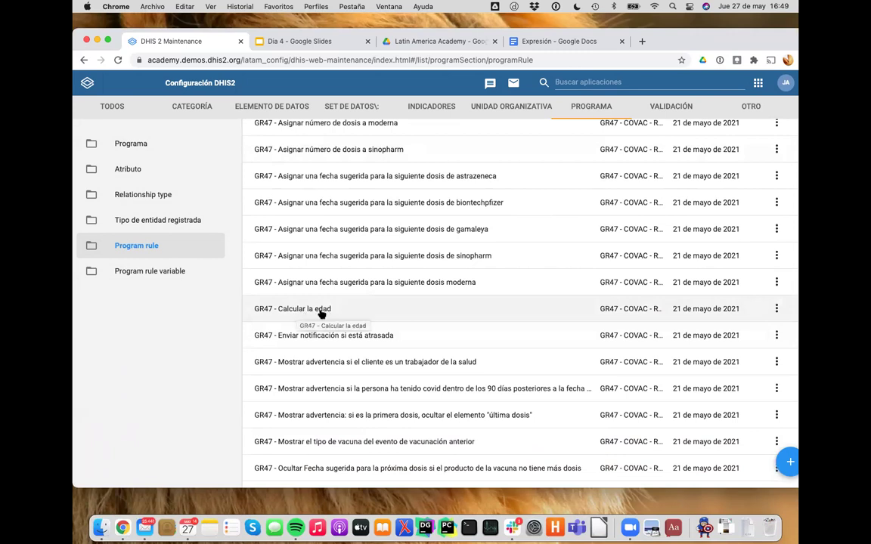
left_click(320, 313)
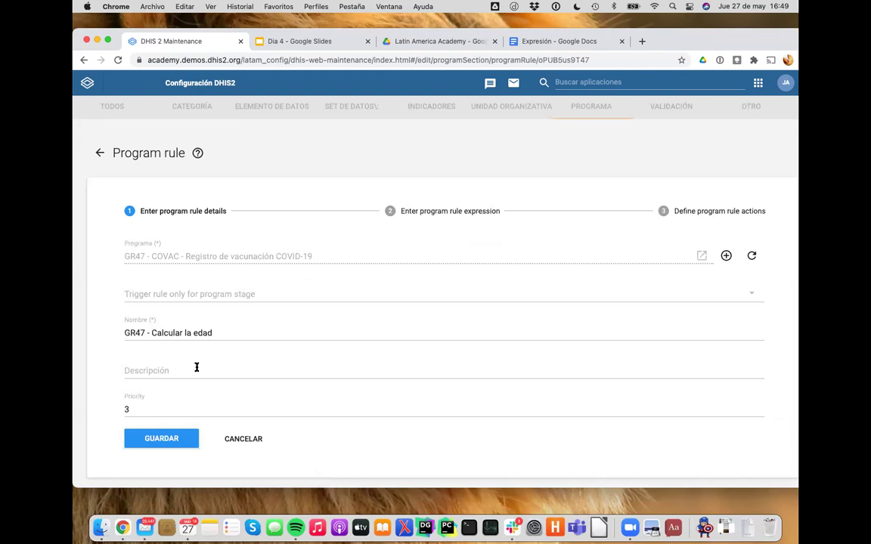
left_click(401, 212)
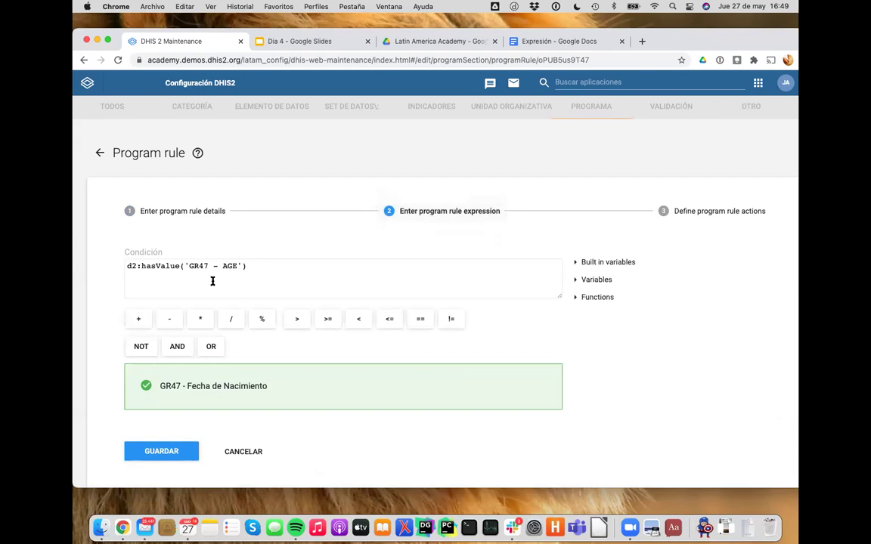
Examine the built-in variables available for the rule's condition.
left_click(257, 263)
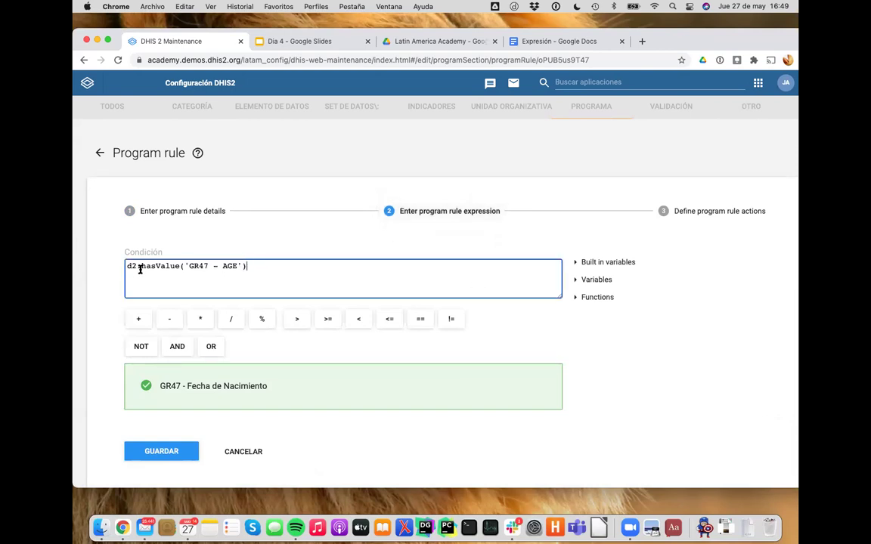
left_click(577, 262)
scroll(599, 320, "down", 2)
scroll(599, 319, "up", 2)
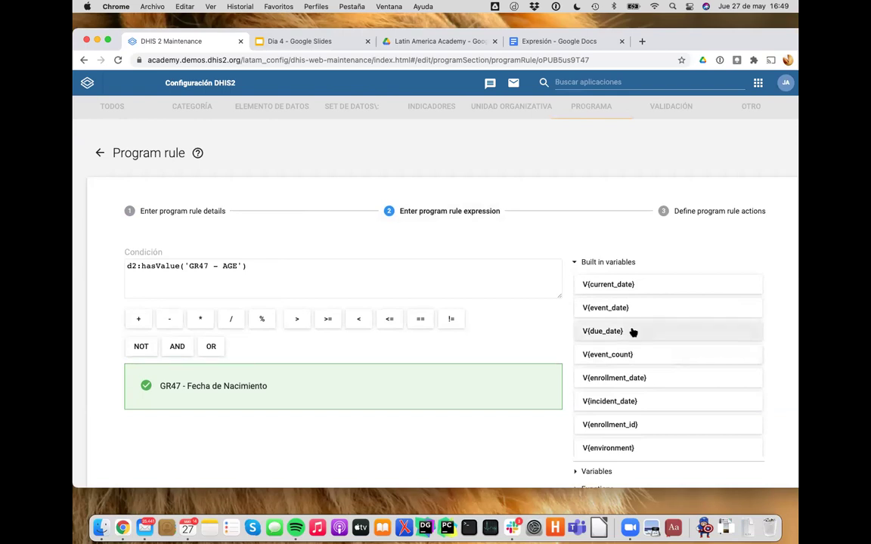
scroll(632, 337, "down", 5)
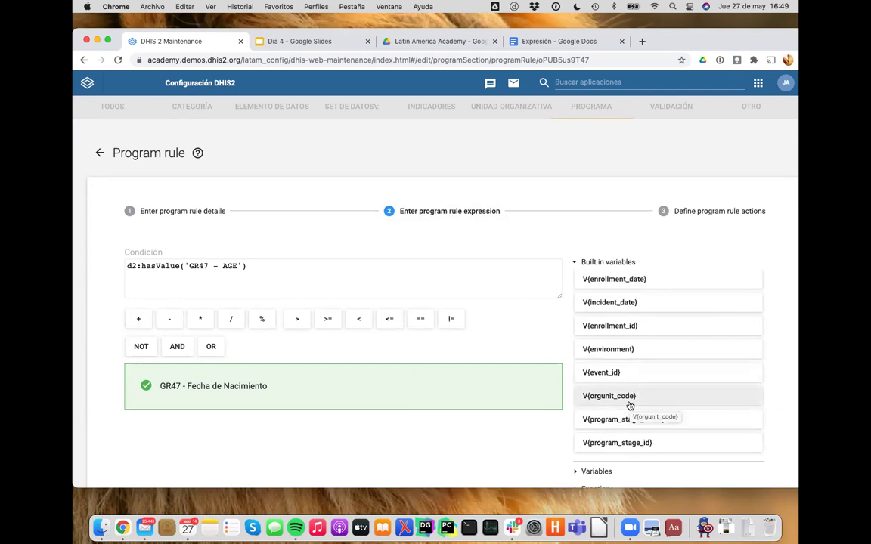
scroll(630, 405, "down", 3)
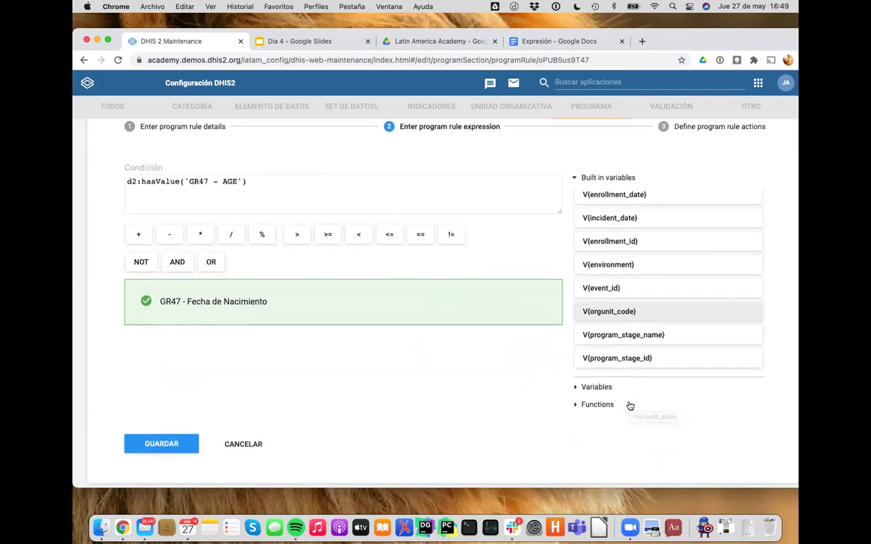
Try adding the variable #{GR47 - AEFI_present} to the condition, and delete it again.
left_click(575, 384)
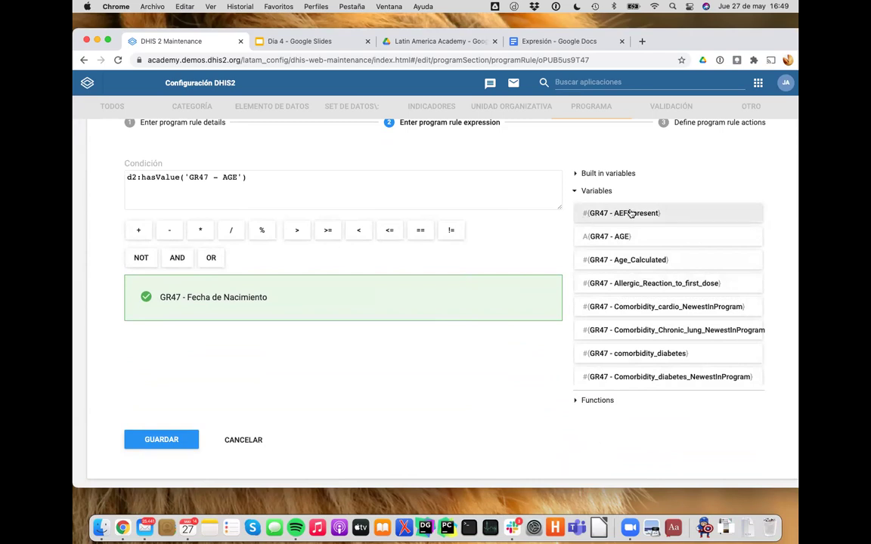
left_click(587, 216)
left_click(244, 178)
type(")")
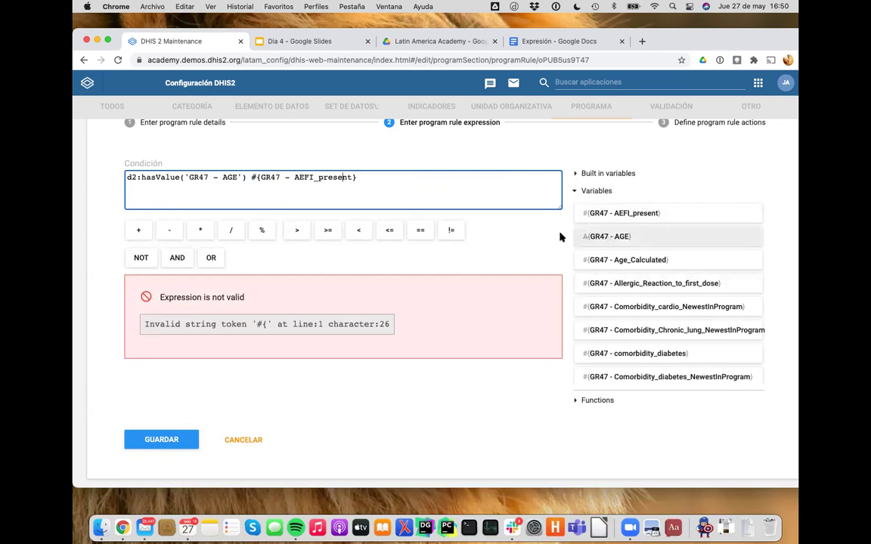
left_click_drag(246, 177, 383, 174)
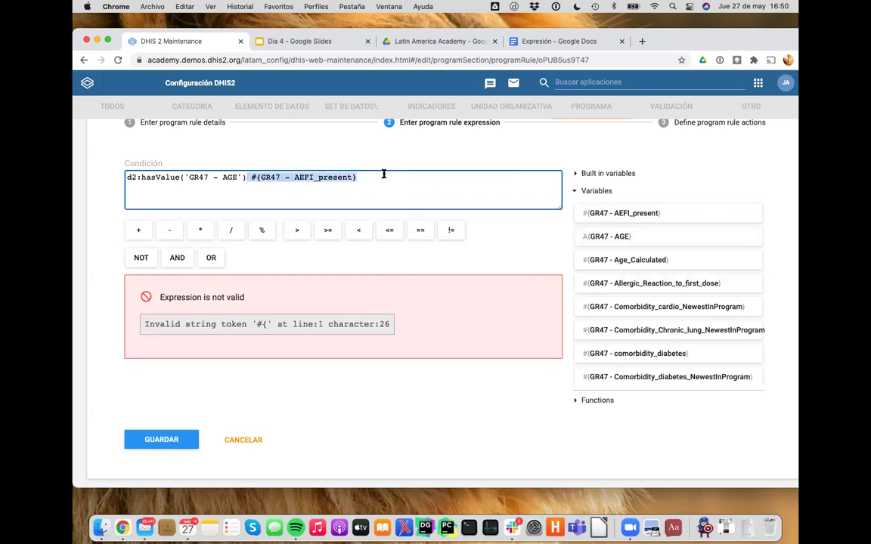
key("BackSpace")
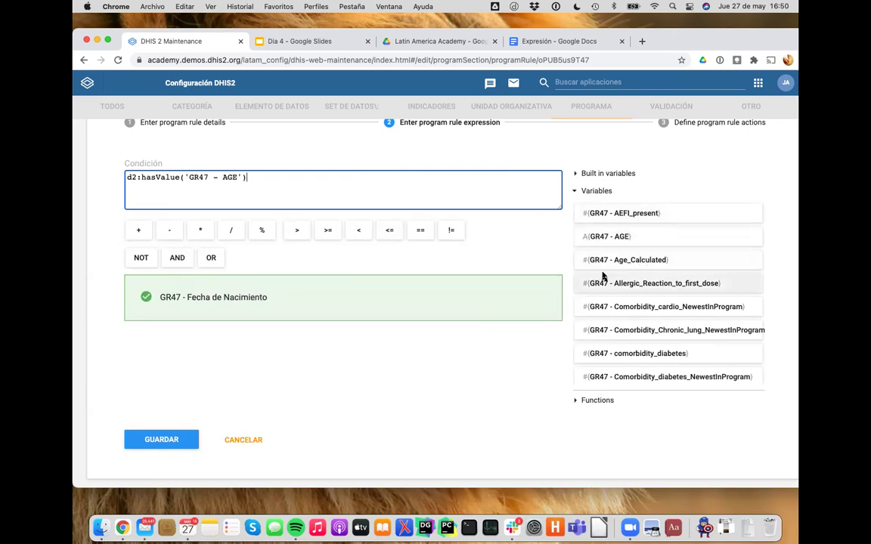
Append the attribute variable A{GR47 - AGE} to the condition and highlight its A{ prefix.
left_click(583, 240)
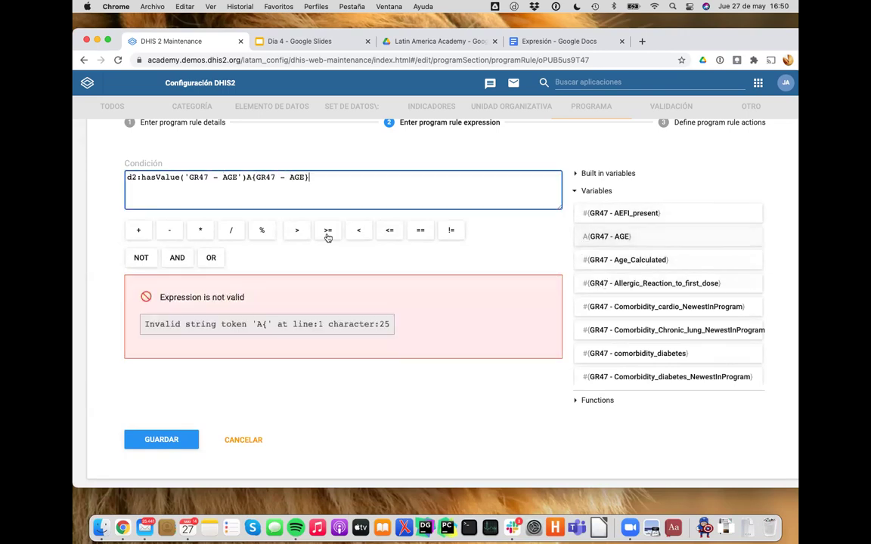
left_click_drag(247, 176, 254, 177)
Look through the program's variable list, comparing the # and A prefixes of data element and attribute variables.
scroll(613, 285, "down", 4)
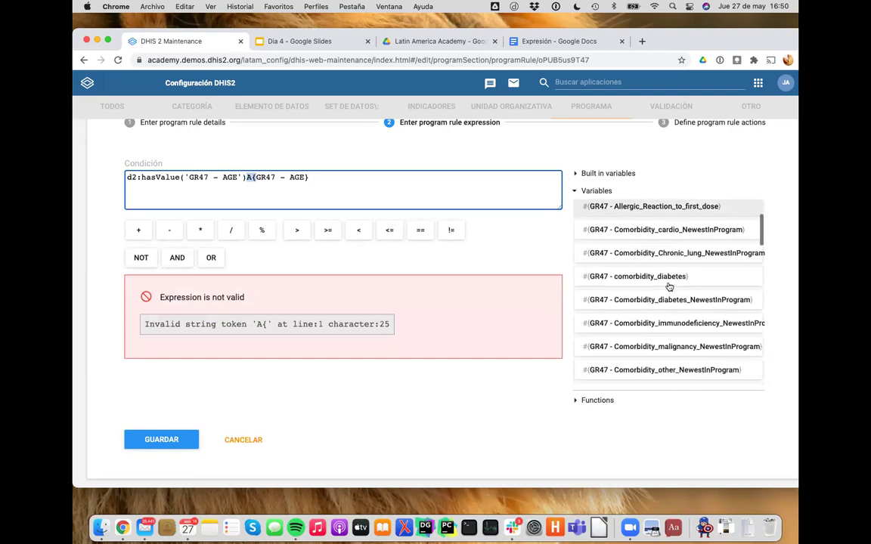
scroll(667, 286, "down", 5)
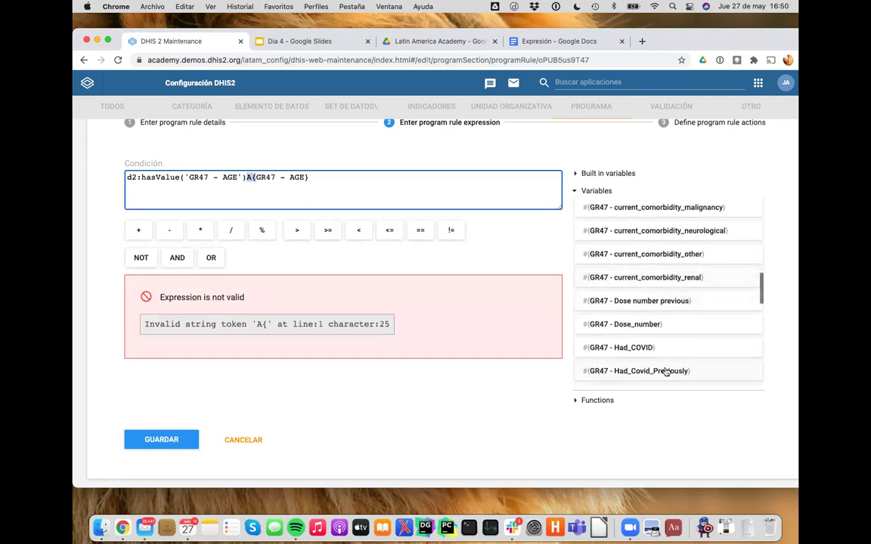
scroll(641, 319, "up", 5)
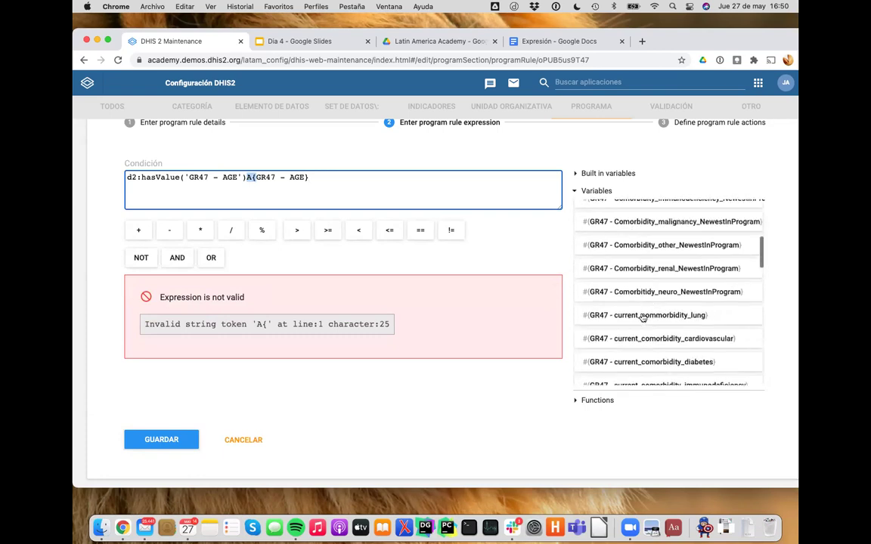
scroll(641, 318, "up", 2)
scroll(641, 318, "down", 6)
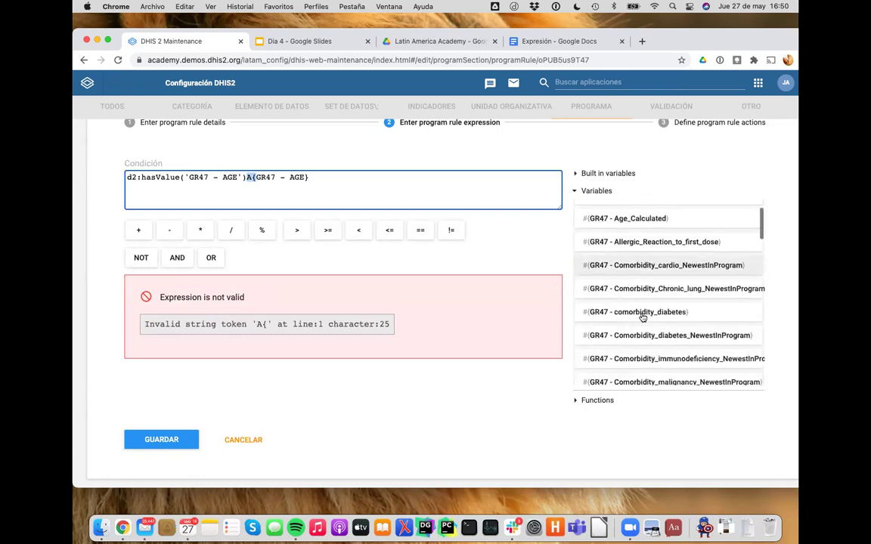
scroll(642, 318, "down", 5)
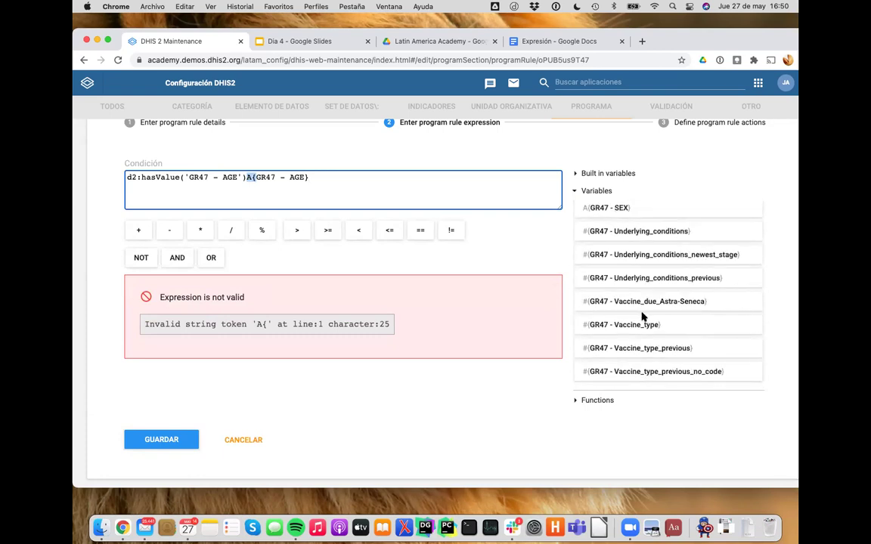
scroll(641, 319, "up", 3)
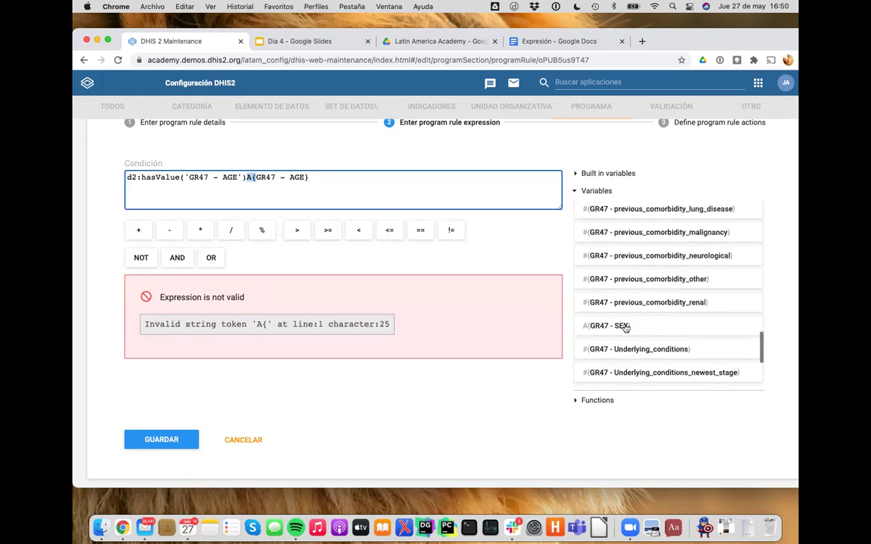
scroll(612, 308, "up", 5)
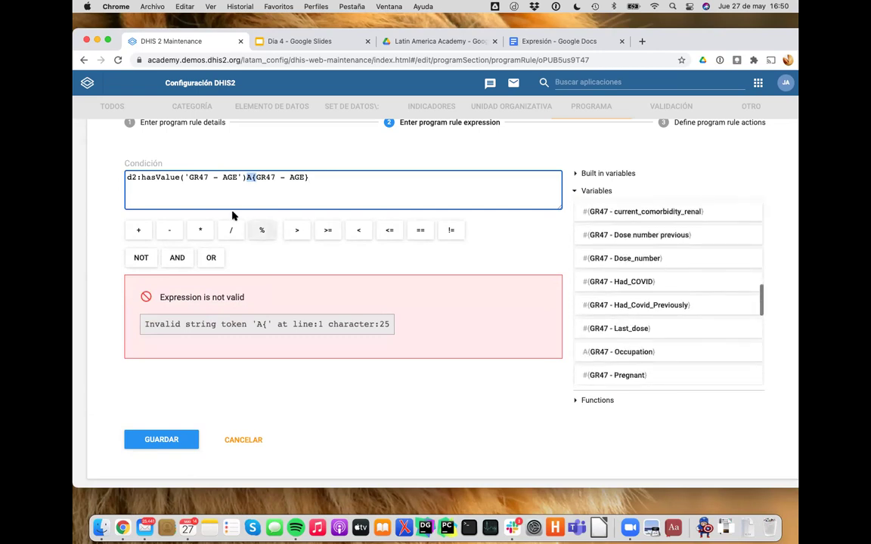
Try restricting the rule's trigger to the GR47 - Vacunación program stage in the rule details, and reset it to no value.
left_click(181, 123)
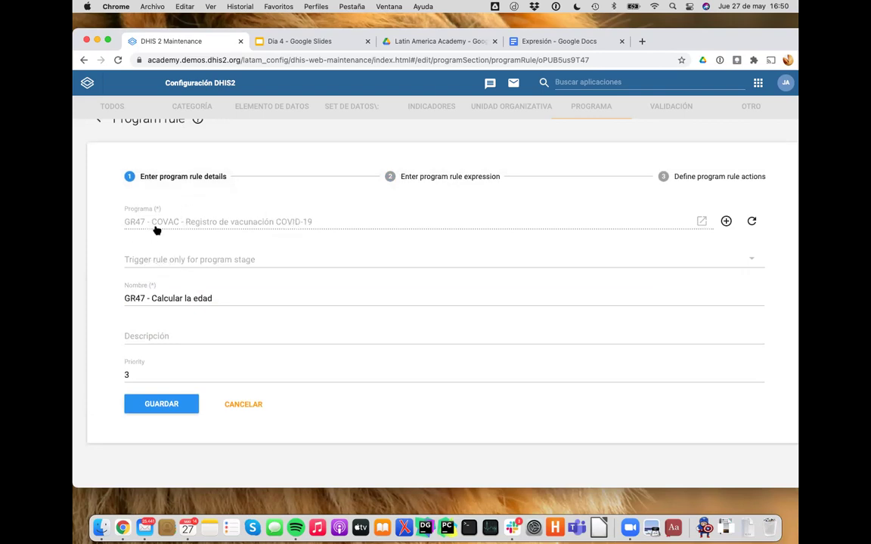
left_click(153, 262)
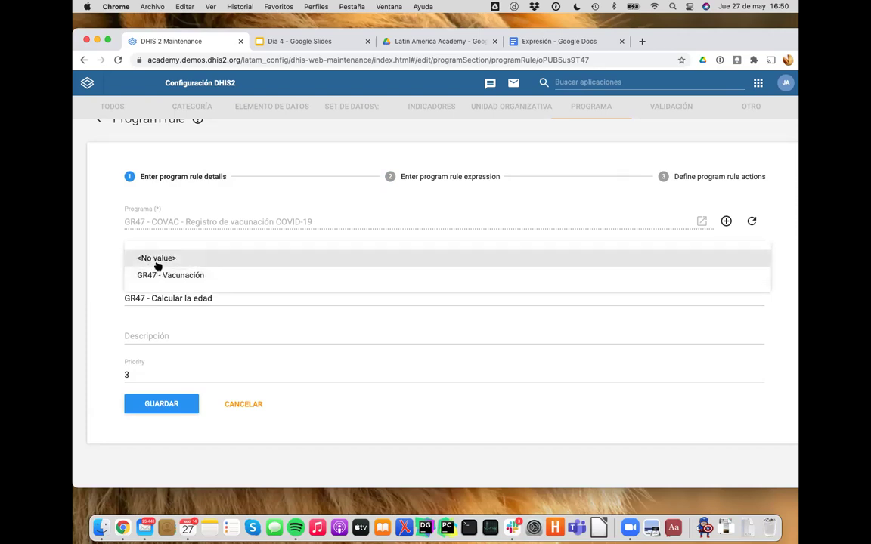
left_click(196, 276)
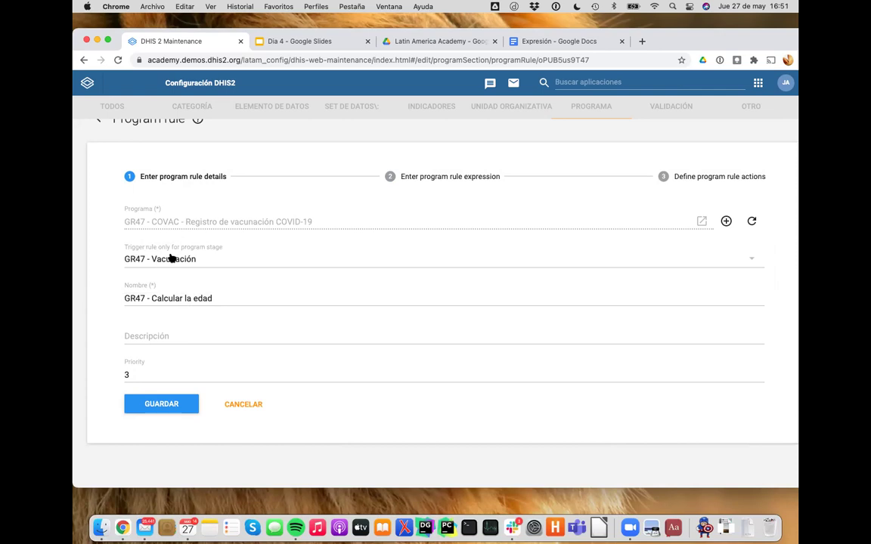
left_click(198, 261)
left_click(170, 259)
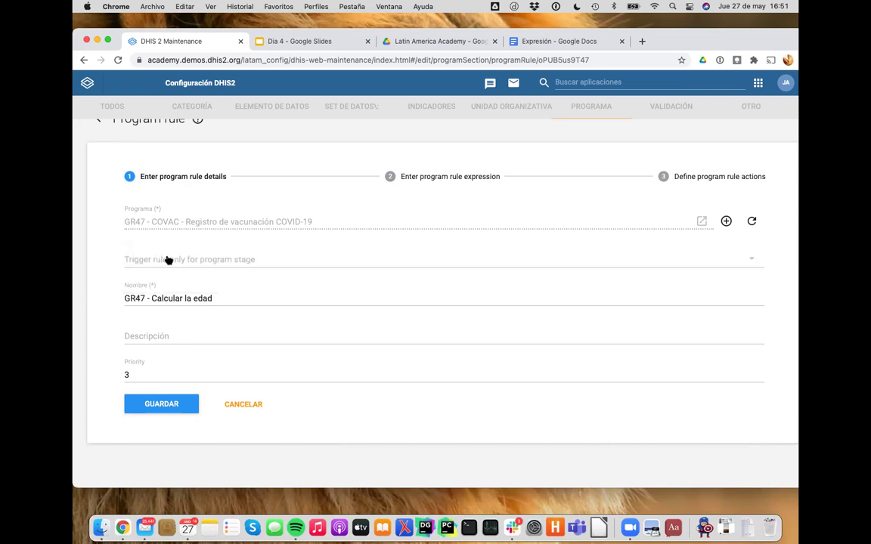
Return to the rule expression and insert a space between d2:hasValue('GR47 - AGE') and A{GR47 - AGE} in the condition.
left_click(421, 178)
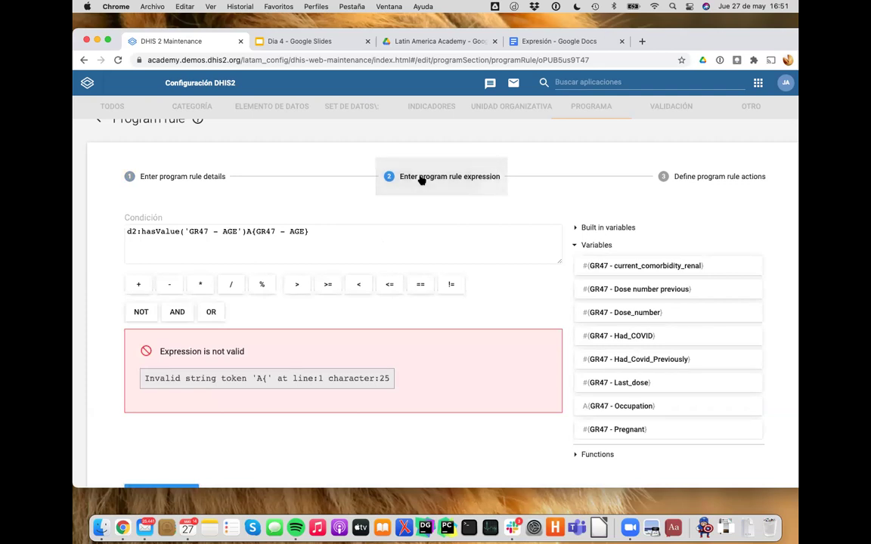
left_click(243, 232)
type(")")
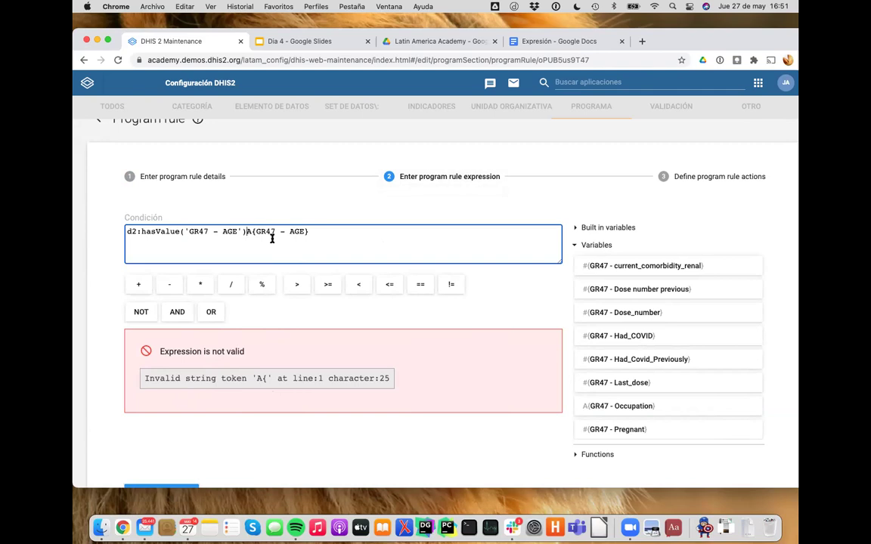
left_click(245, 231)
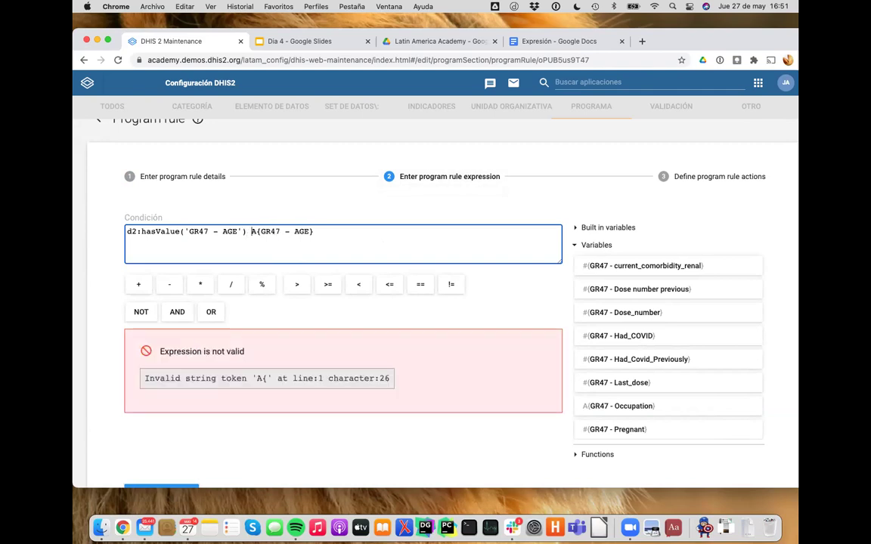
Try adding && A{GR47 - AGE} >= '2000-10-10' to the condition, and cut it back to d2:hasValue('GR47 - AGE').
type("&&")
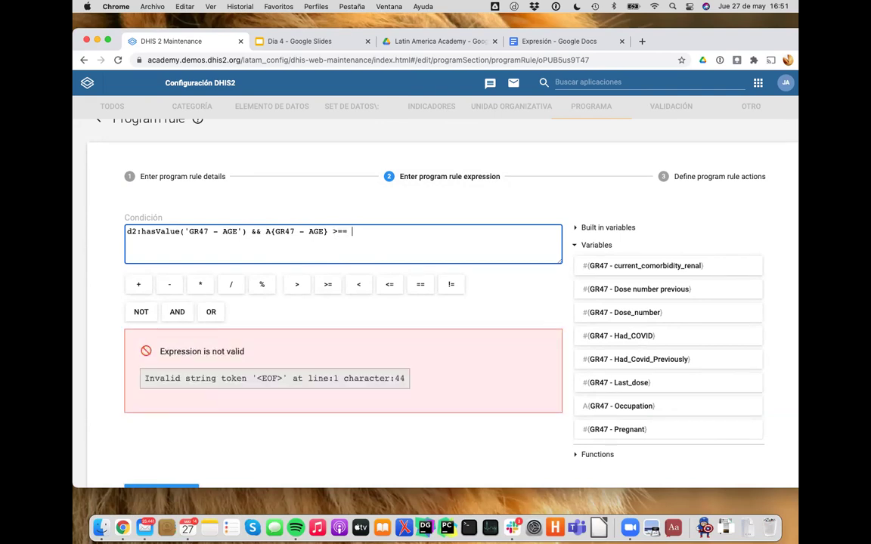
key("BackSpace")
type("'2")
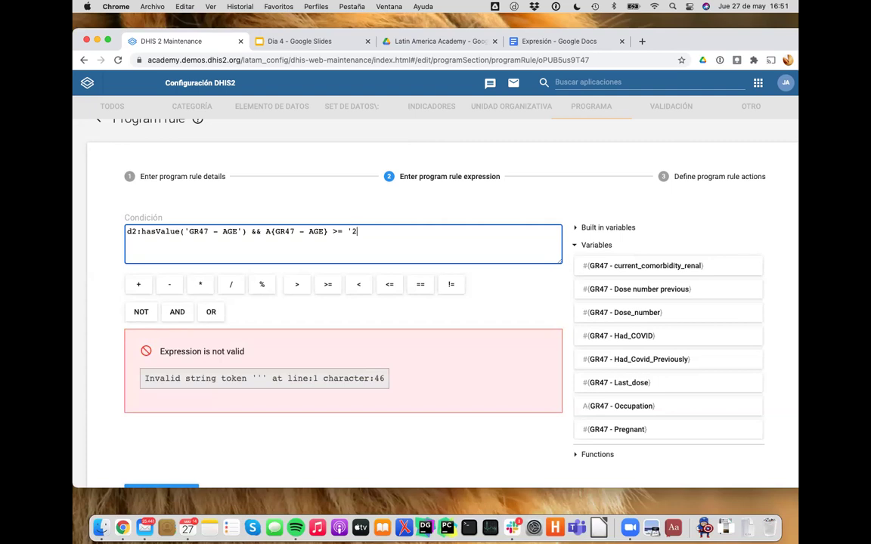
type("000-1")
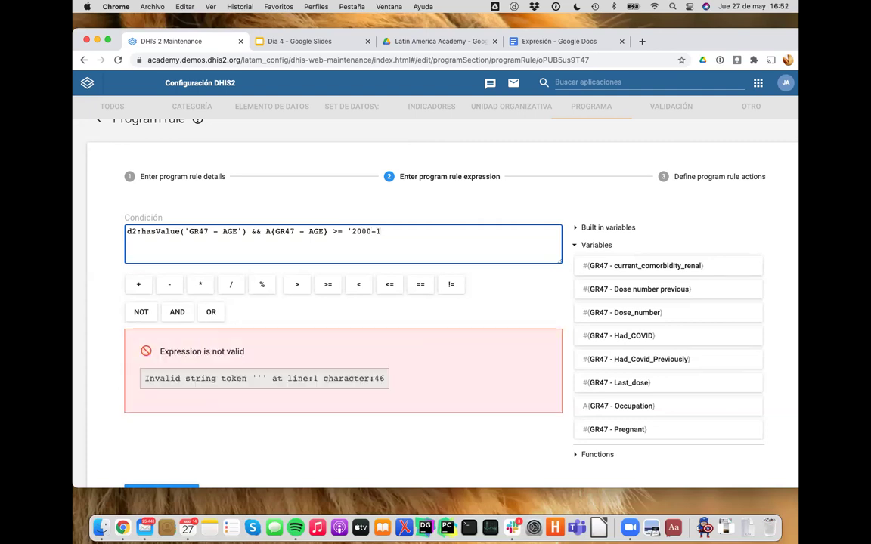
type("0")
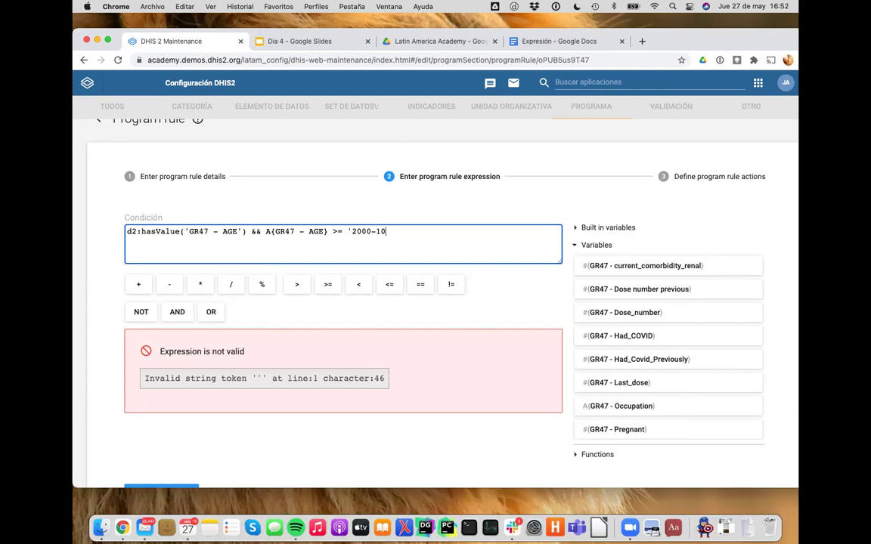
type("-10'")
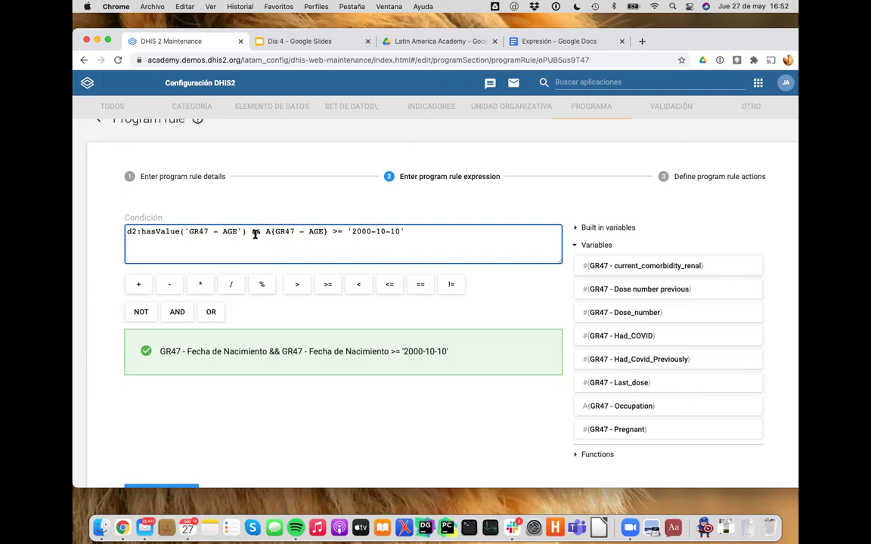
left_click_drag(250, 231, 409, 232)
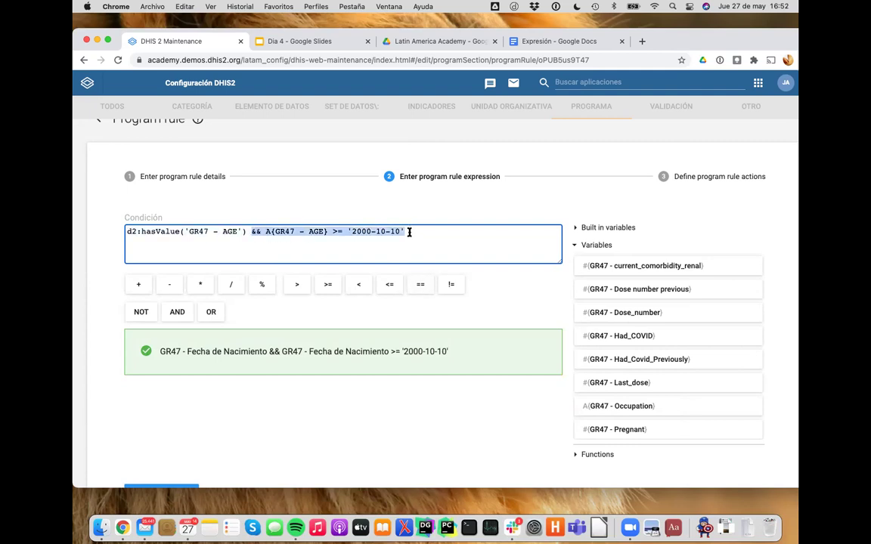
key("BackSpace")
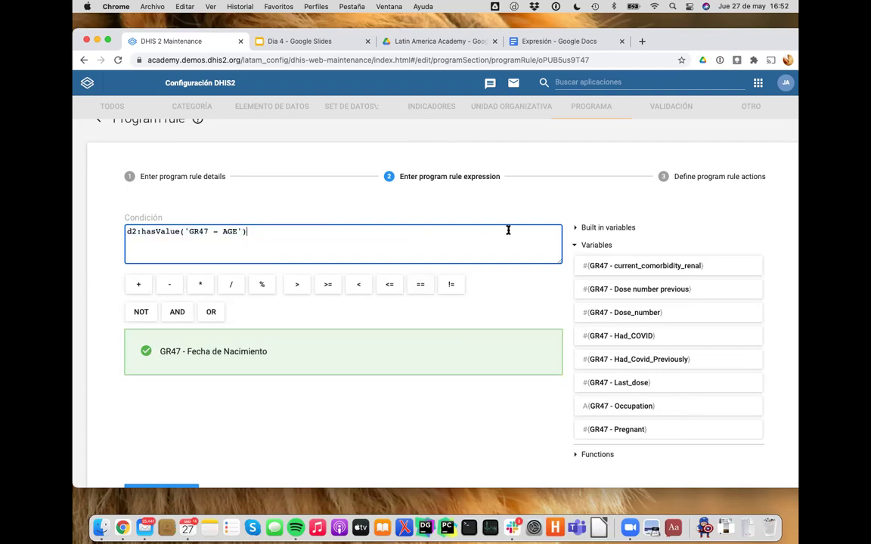
Go to the rule's actions, look through the action types offered for a new action, and cancel without adding one.
left_click(703, 176)
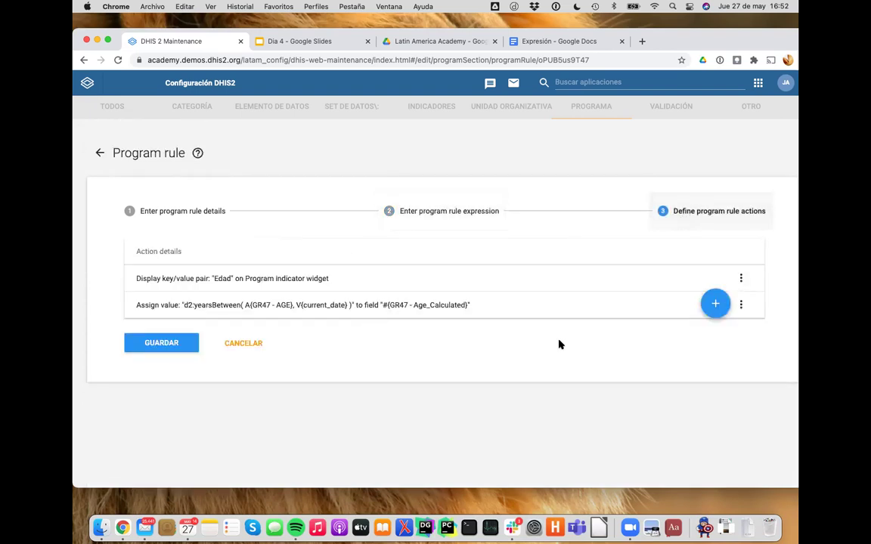
left_click(716, 305)
left_click(493, 293)
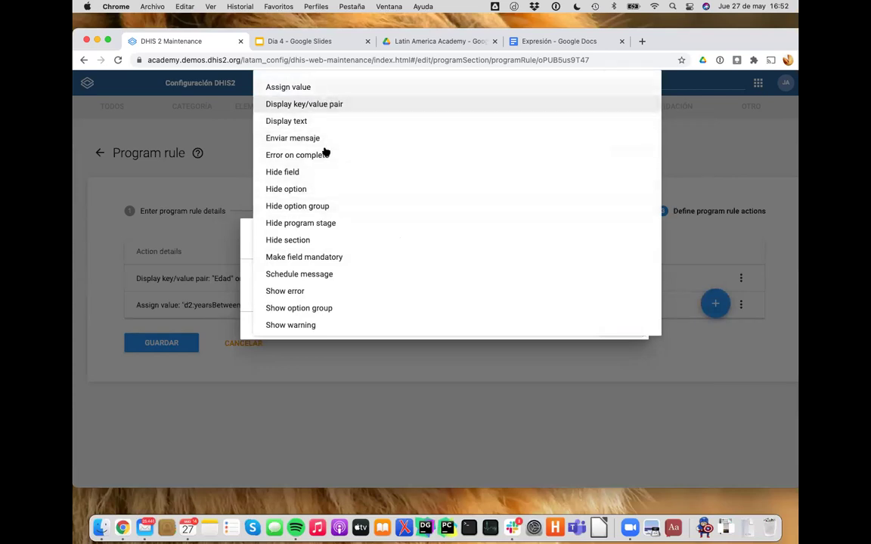
scroll(341, 228, "down", 1)
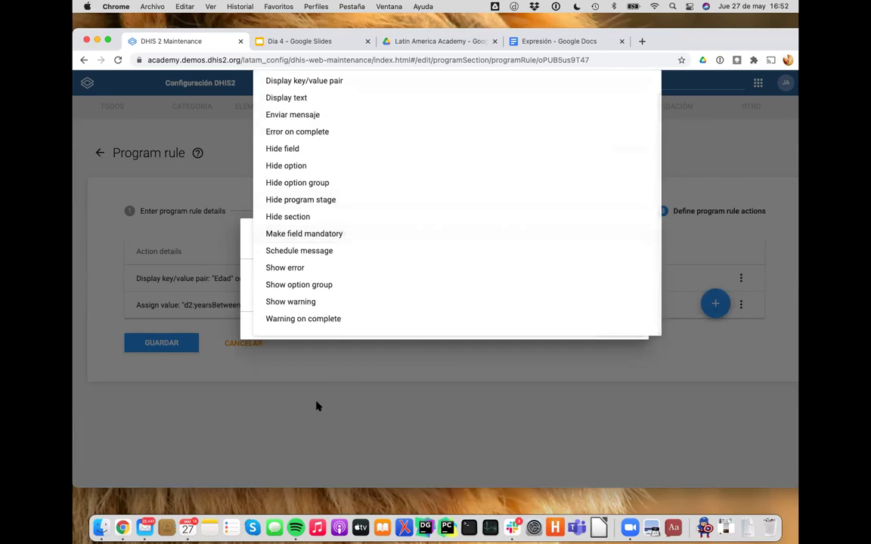
left_click(241, 306)
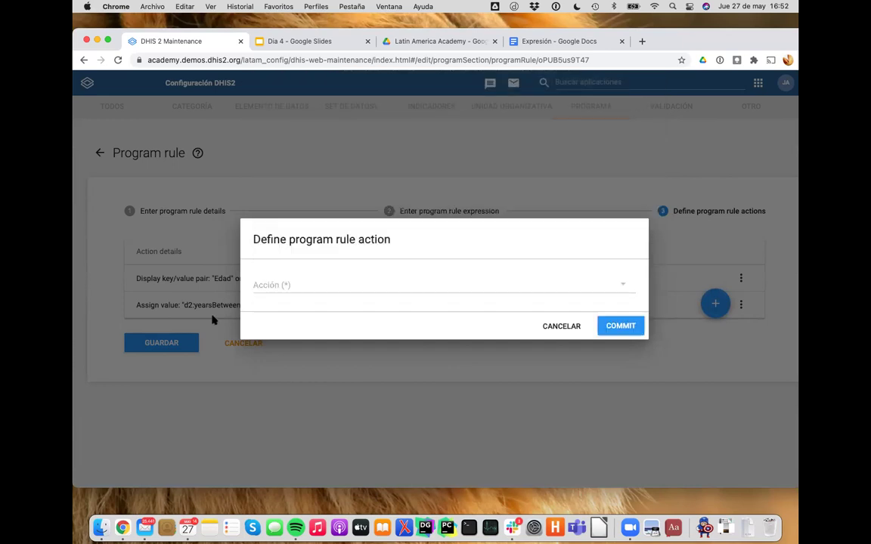
left_click(569, 326)
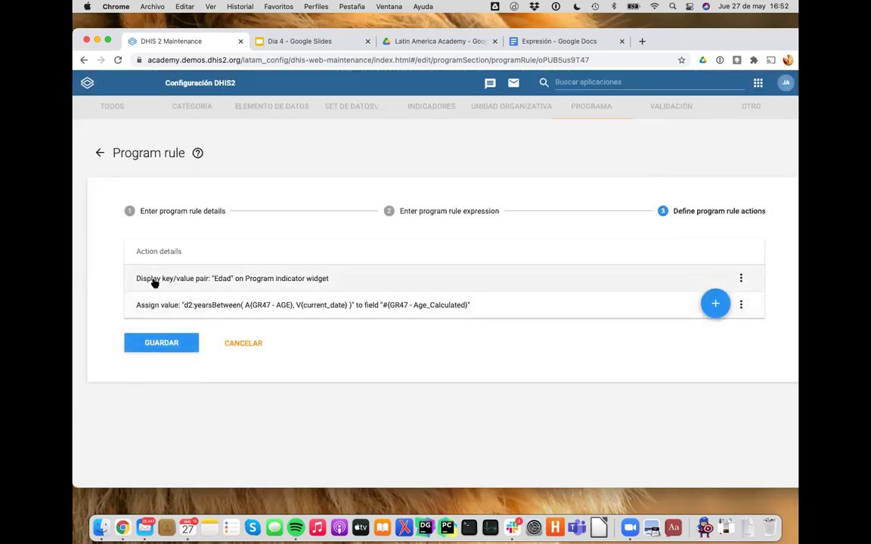
Inspect the "Edad" key/value display action, highlighting current_date and A{GR47 - AGE} in its d2:yearsBetween expression, and close it without changes.
left_click(150, 279)
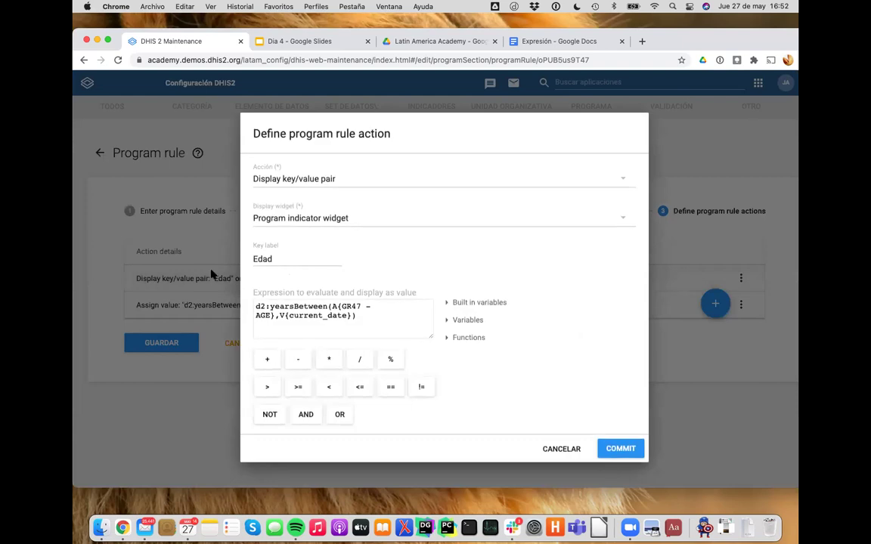
left_click_drag(256, 306, 334, 306)
left_click(352, 307)
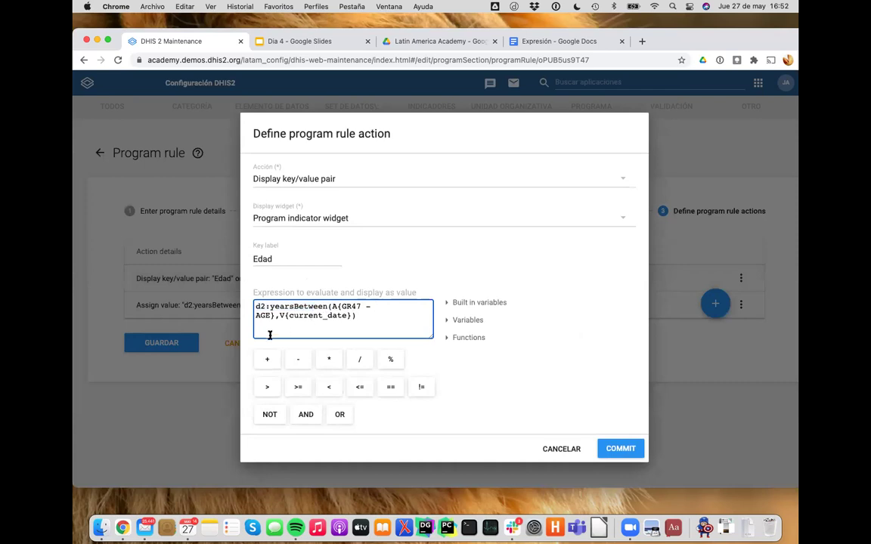
double_click(307, 315)
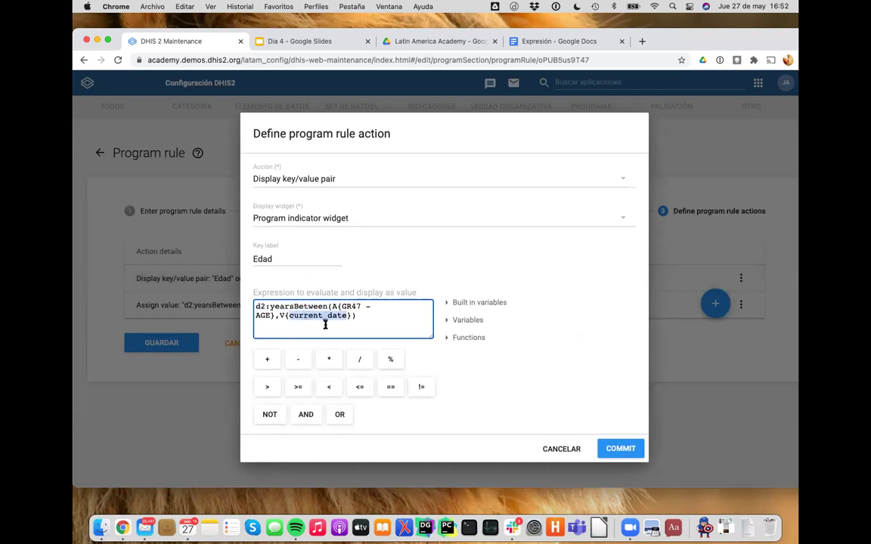
left_click(333, 306)
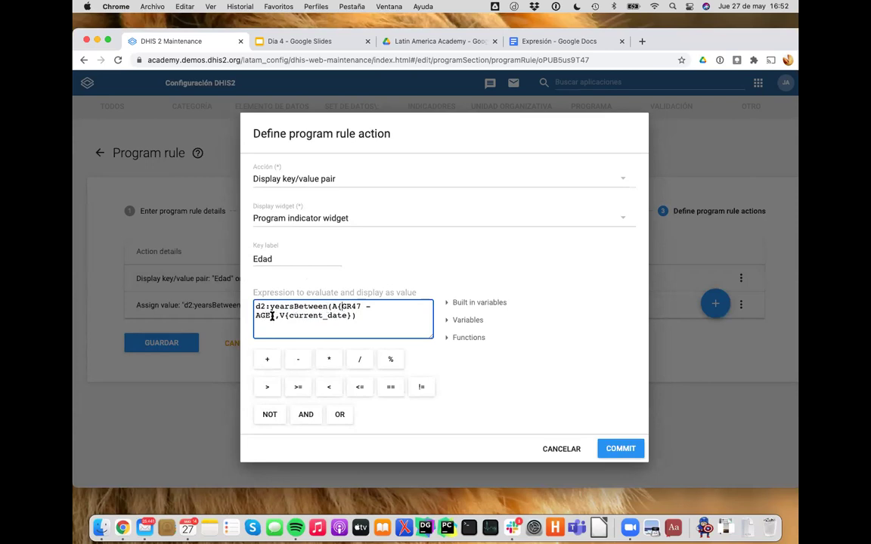
left_click_drag(273, 315, 332, 306)
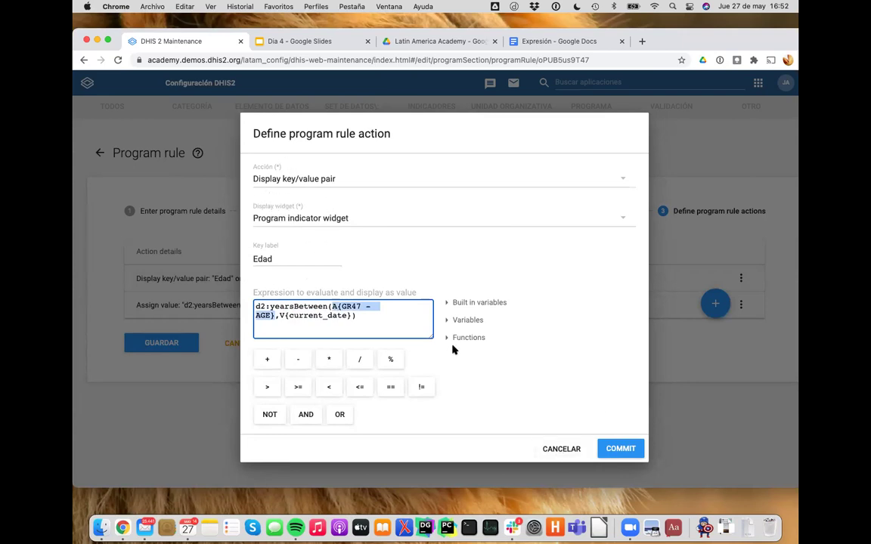
left_click(573, 453)
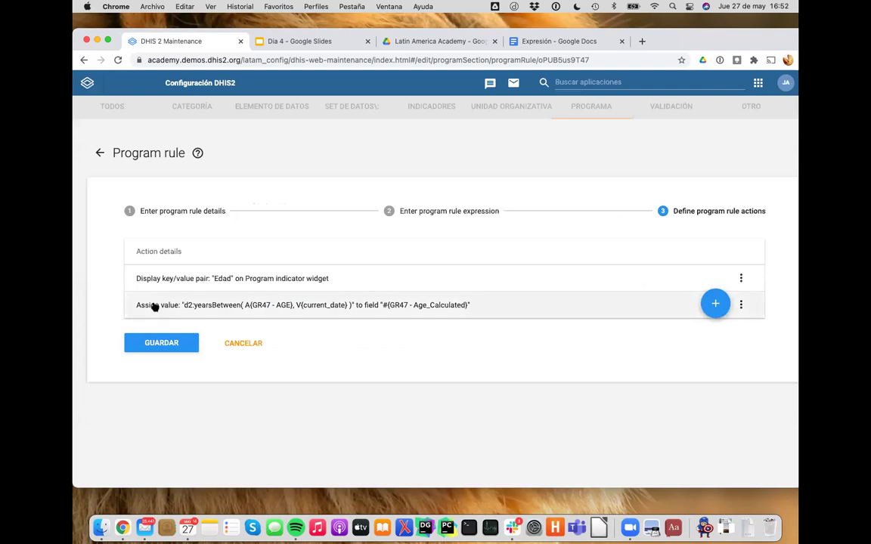
Inspect the Assign value action's target variable and expression, highlighting A{GR47 - AGE}, and close it without changes.
left_click(241, 313)
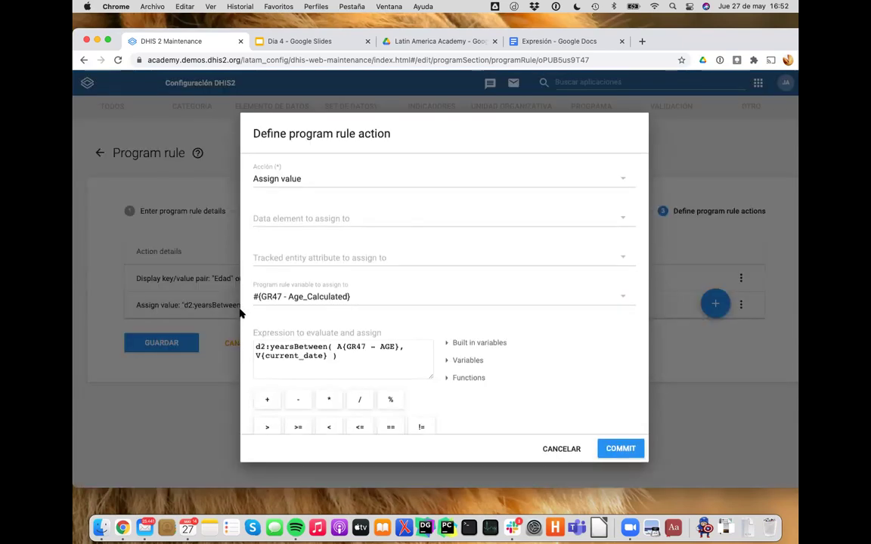
left_click(326, 357)
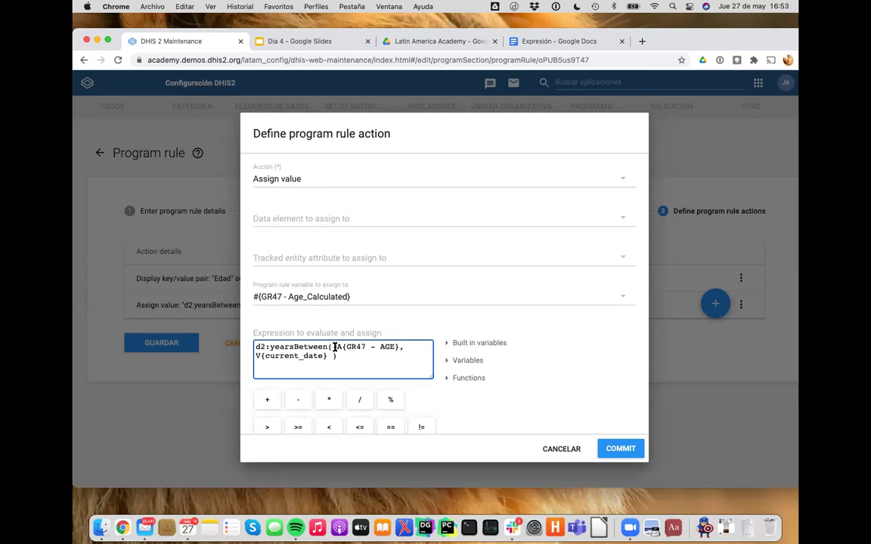
left_click_drag(338, 345, 400, 346)
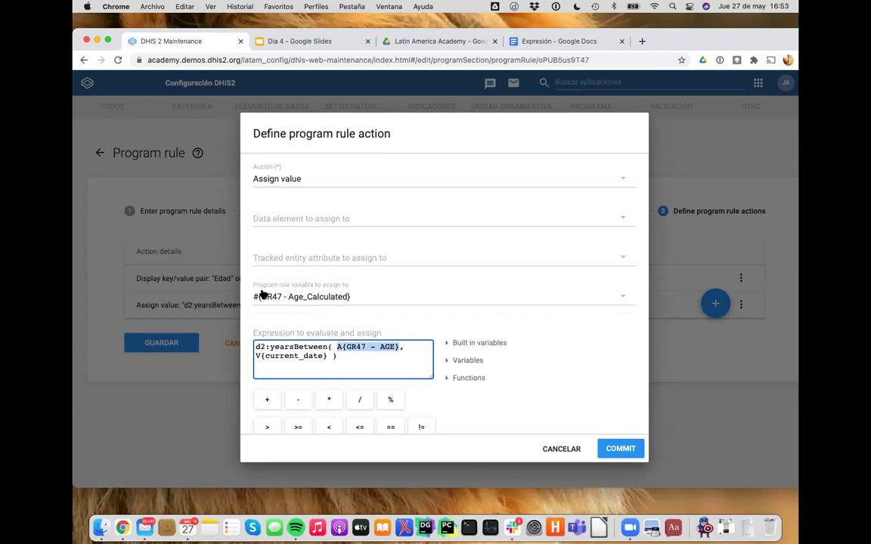
scroll(262, 295, "up", 3)
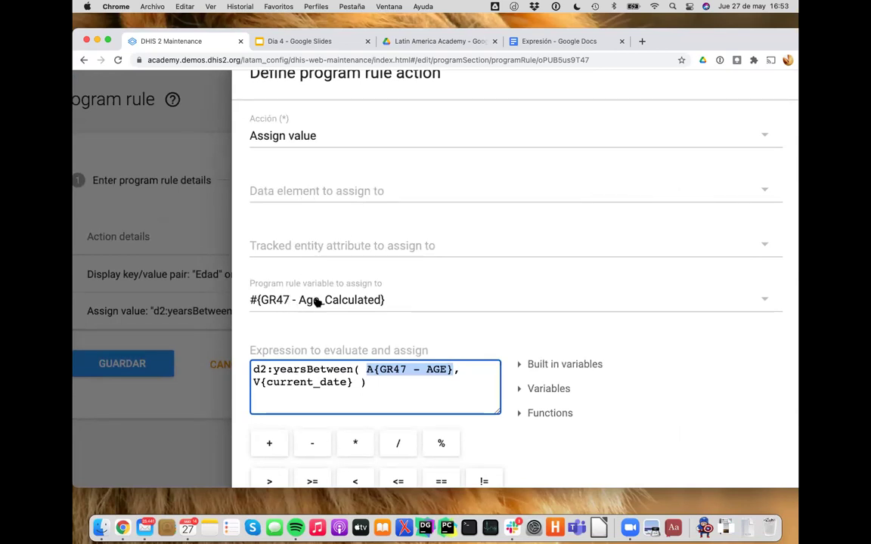
scroll(317, 300, "down", 3)
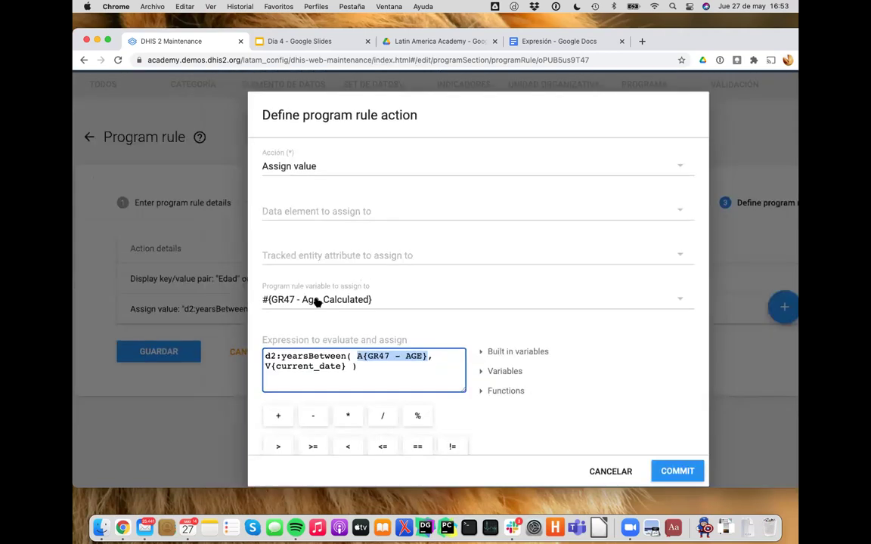
scroll(455, 288, "down", 3)
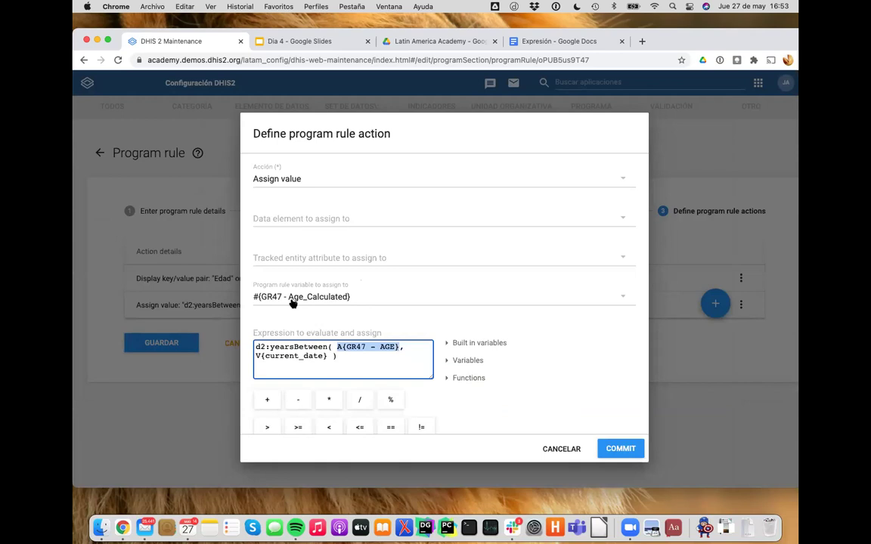
left_click(560, 450)
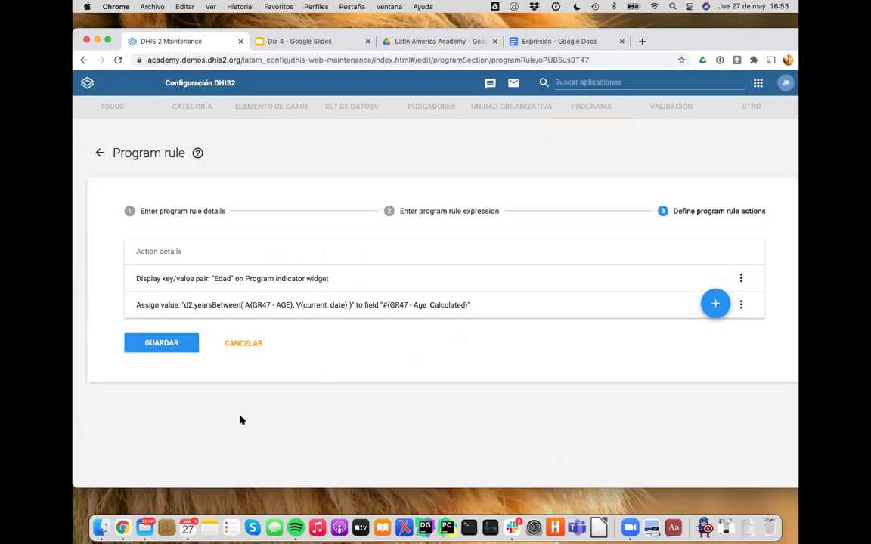
Abandon the rule's unsaved changes and open Tracker Capture (Registro de datos de seguimiento) in a duplicate of the browser tab.
left_click(234, 345)
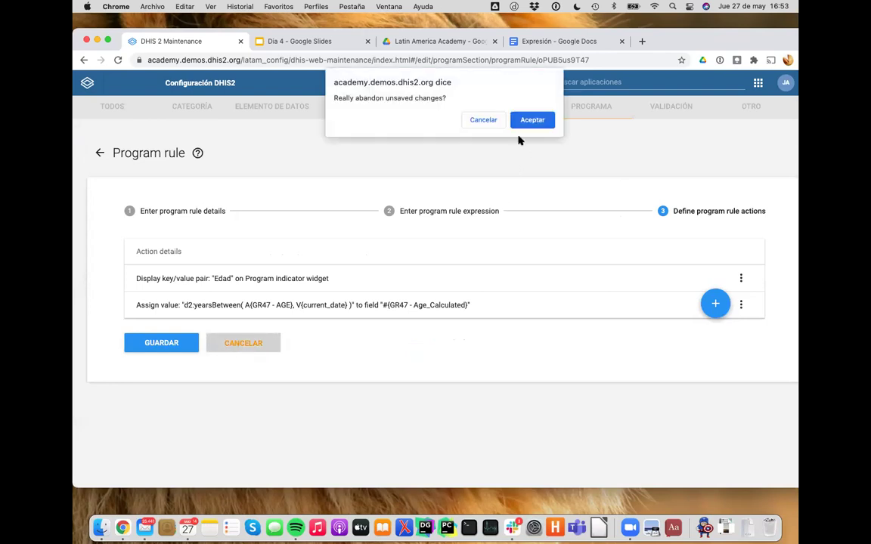
left_click(522, 123)
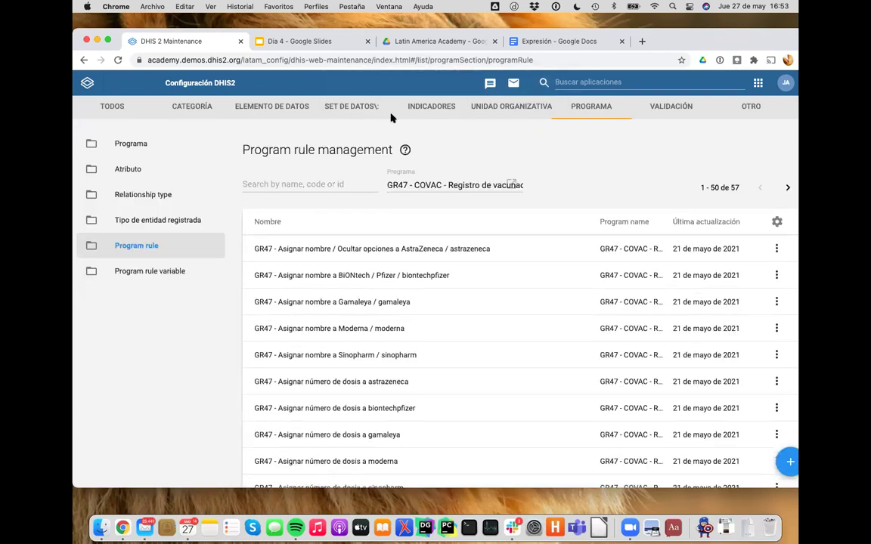
right_click(197, 43)
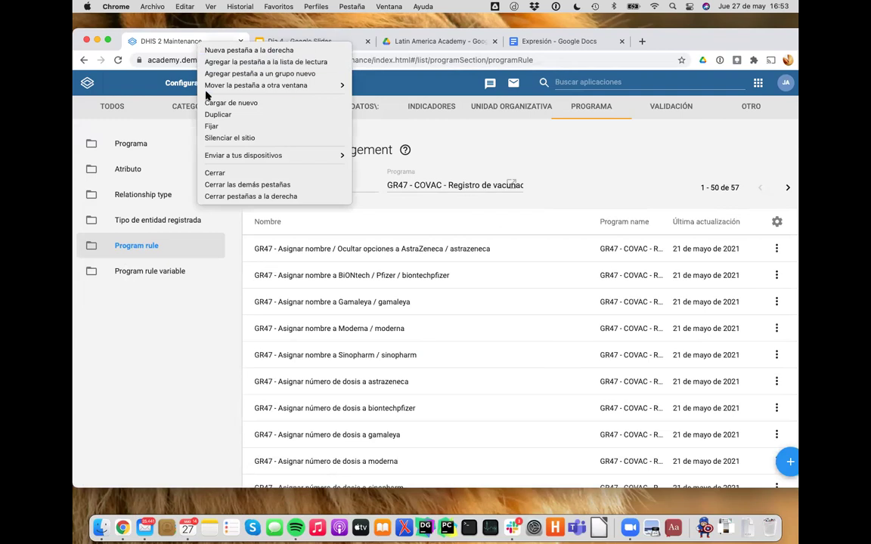
left_click(212, 115)
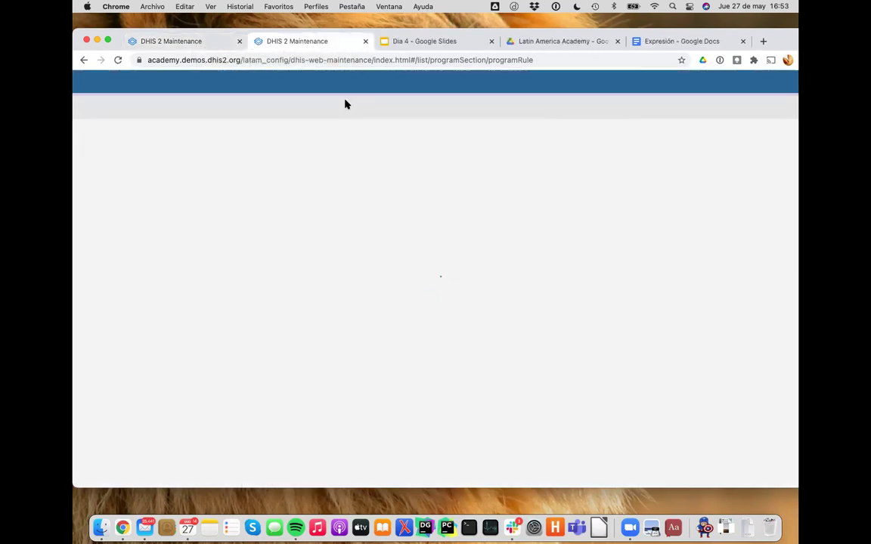
mouse_move(612, 82)
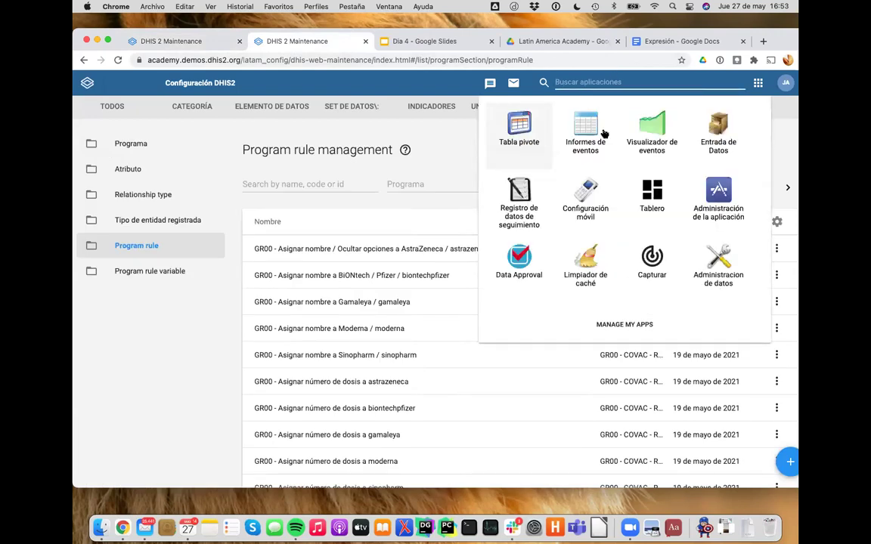
left_click(520, 204)
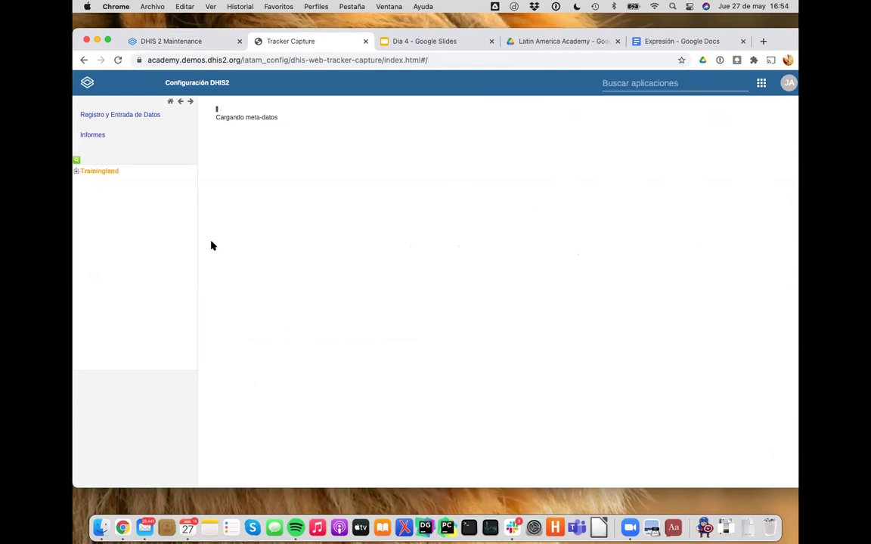
Select organisation unit AC_47 under Trainingland > Academia and open the dashboard of the person listed in the GR47 - COVAC program.
left_click(77, 172)
left_click(84, 180)
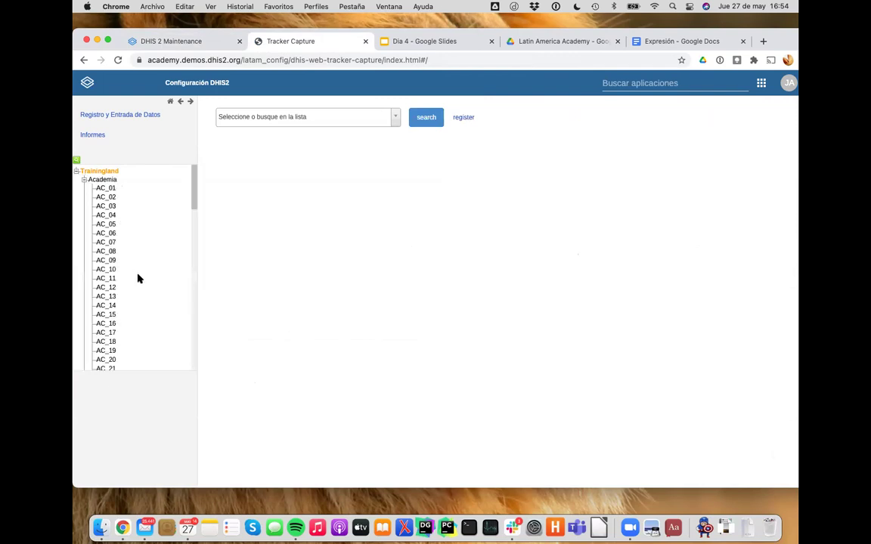
scroll(138, 279, "down", 5)
scroll(137, 279, "down", 3)
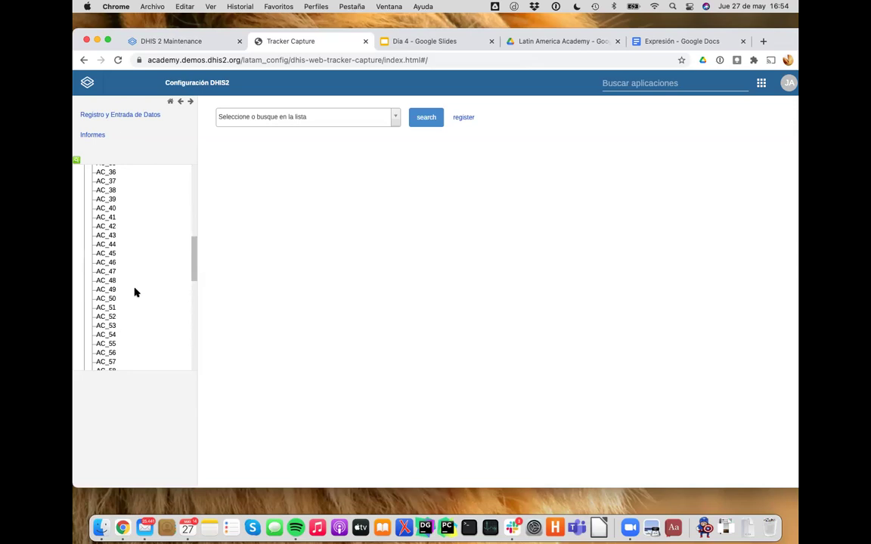
left_click(103, 277)
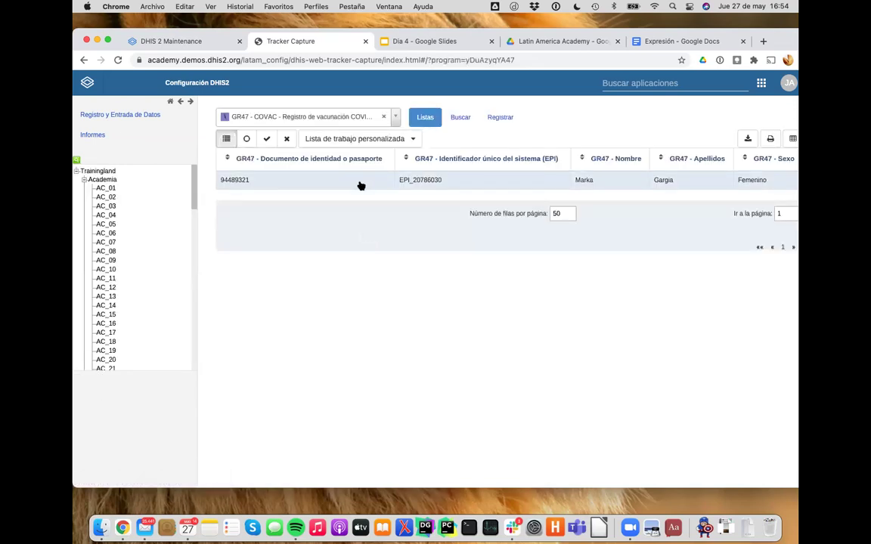
left_click(360, 186)
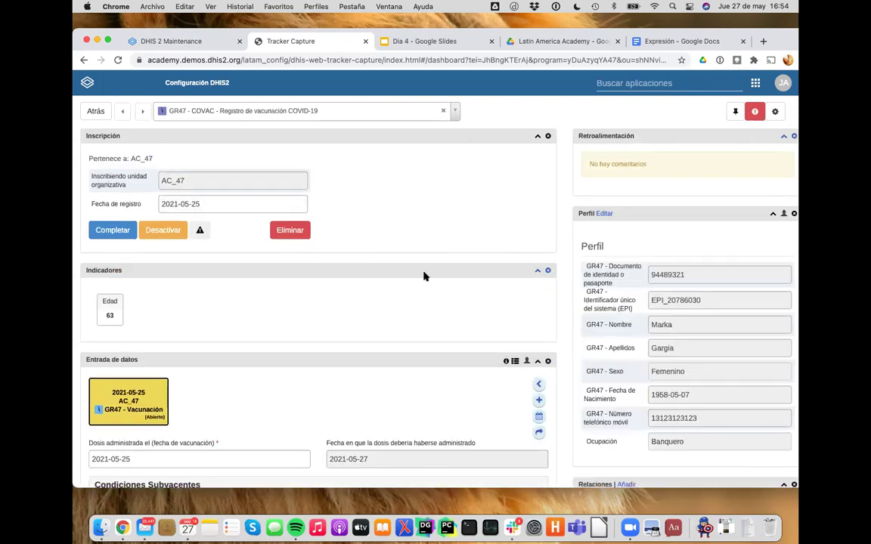
Look over the person's dashboard, from the Edad indicator through the vaccination event's Condiciones Subyacentes section.
scroll(417, 299, "down", 2)
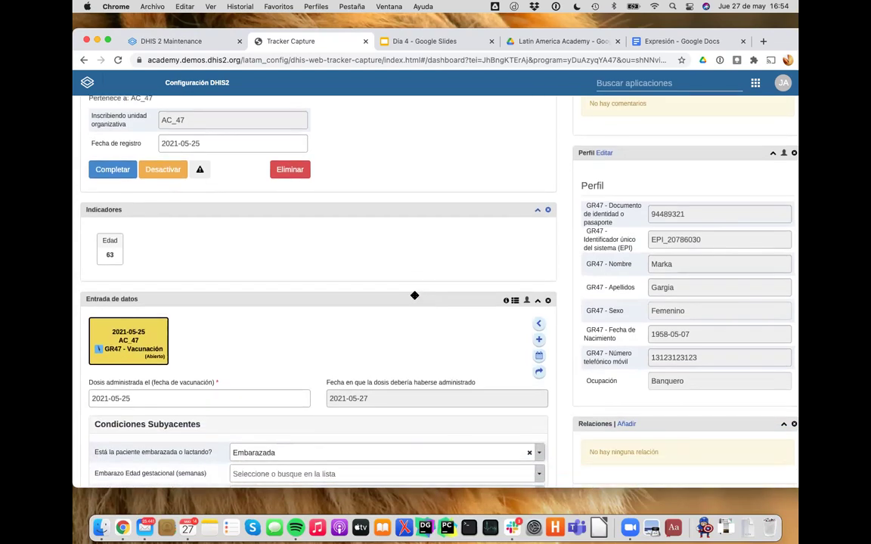
scroll(285, 335, "down", 2)
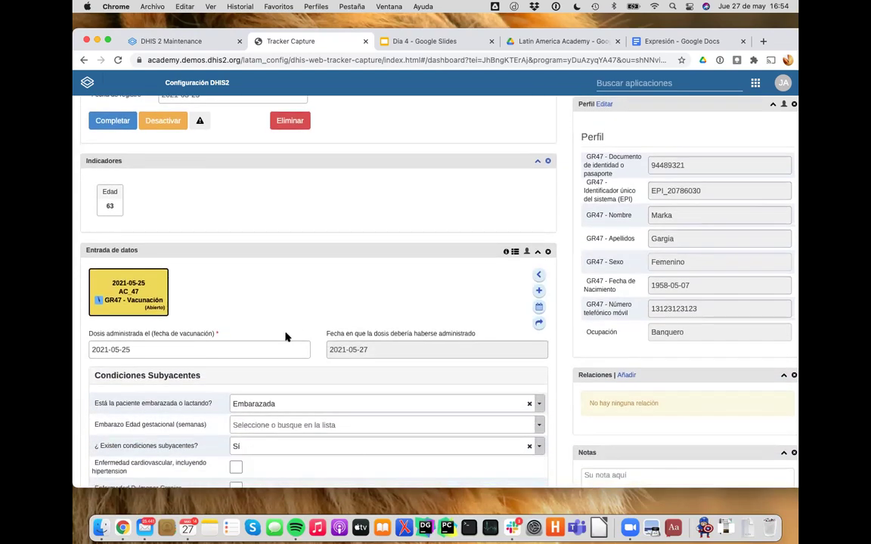
scroll(320, 412, "down", 2)
scroll(318, 413, "down", 8)
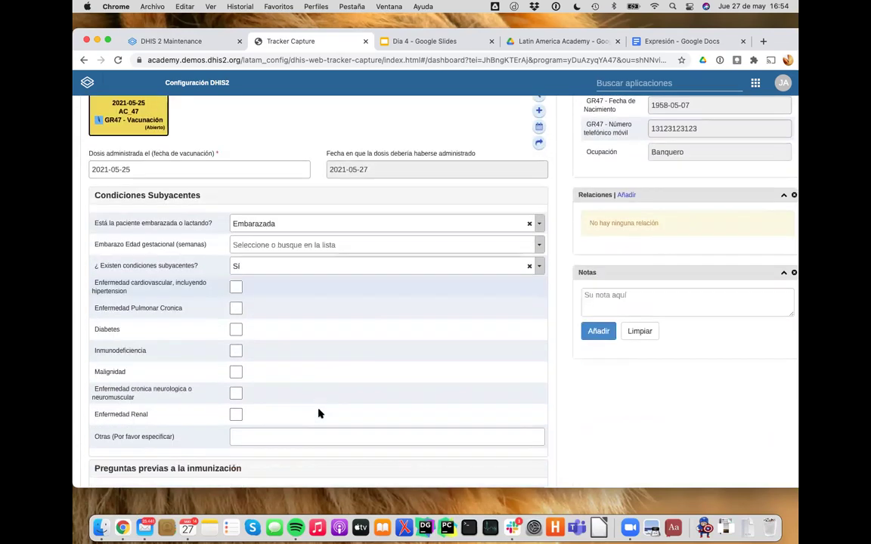
scroll(318, 414, "up", 15)
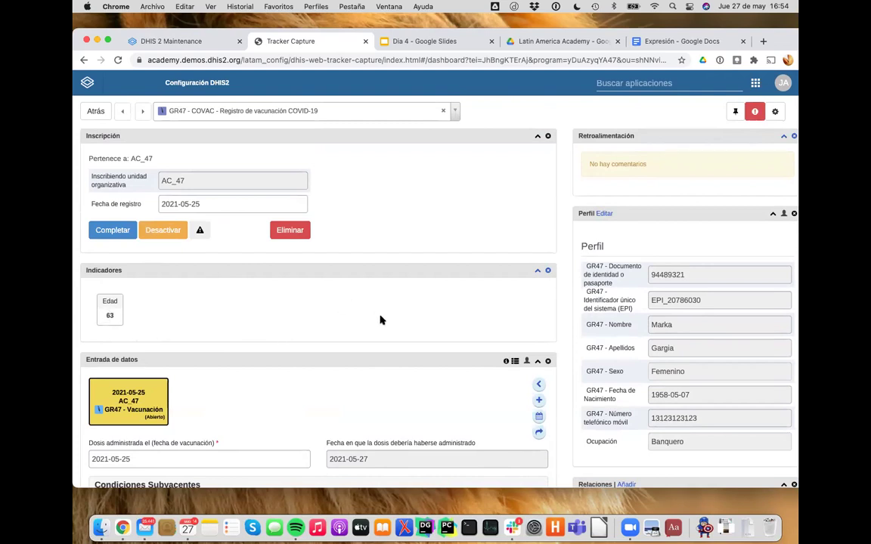
Open the program rule GR47 - Calcular la edad in DHIS 2 Maintenance and limit its trigger to the program stage GR47 - Vacunación.
left_click(174, 41)
scroll(346, 316, "down", 5)
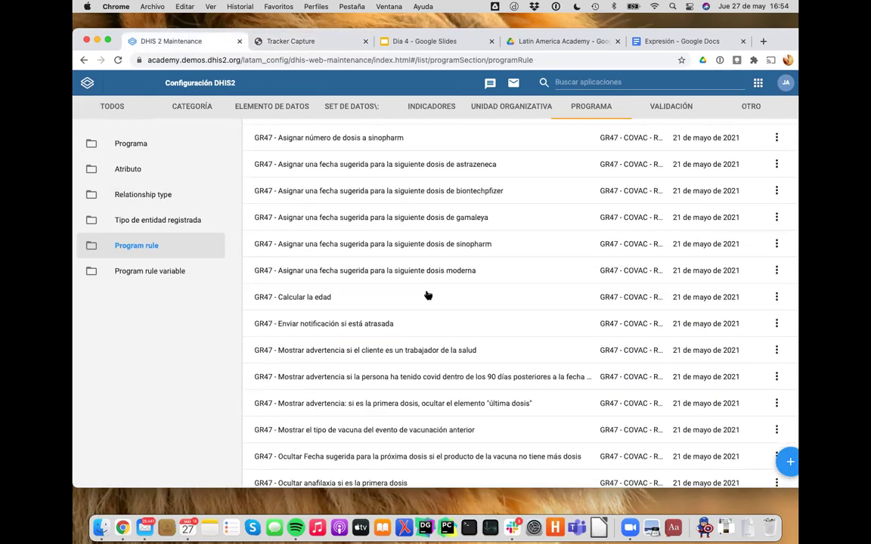
left_click(292, 301)
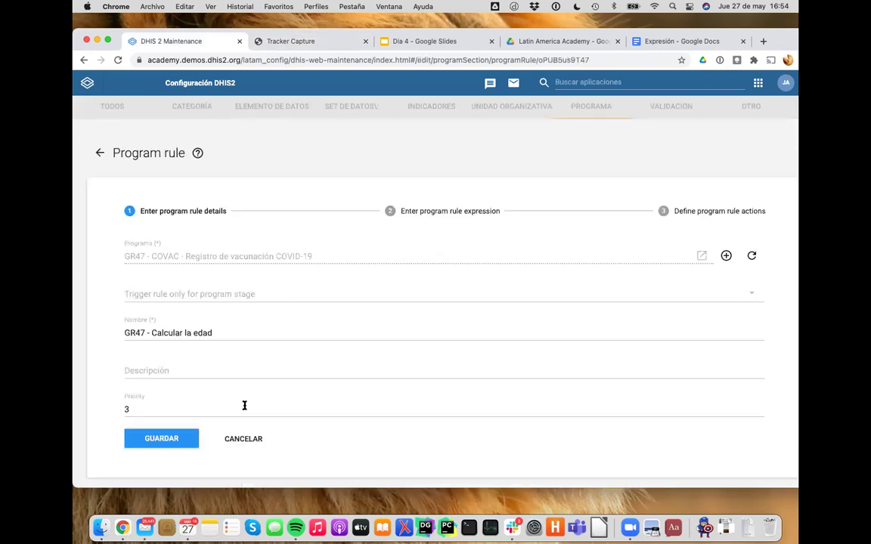
left_click(235, 293)
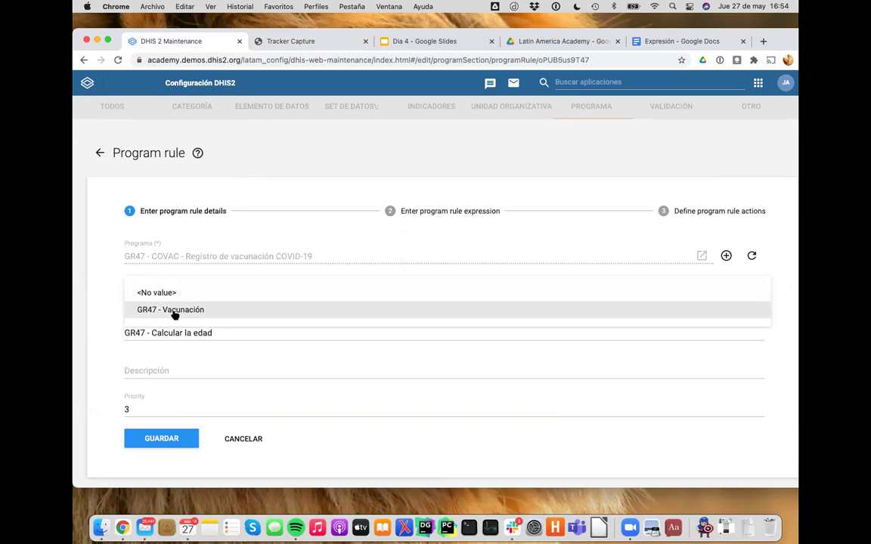
left_click(173, 313)
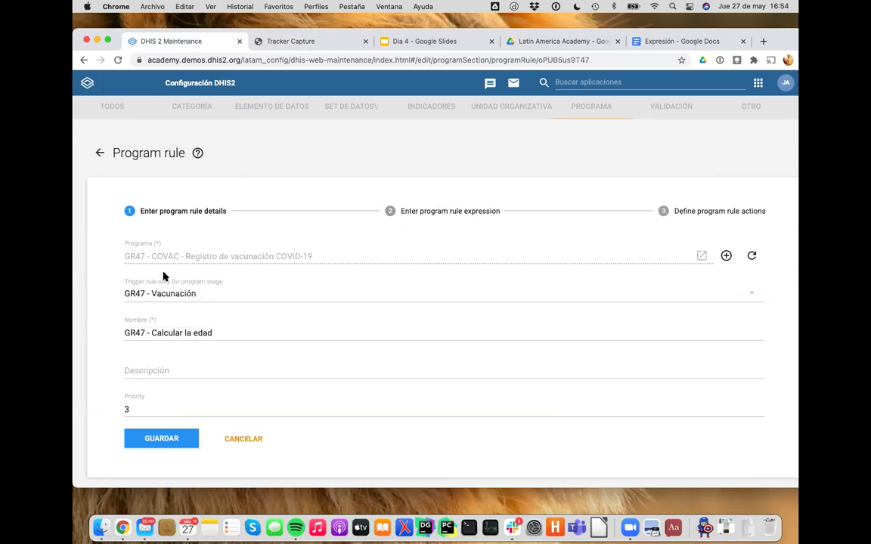
Compare the person's profile and vaccination event in Tracker Capture with the rule's program stage setting.
left_click(276, 44)
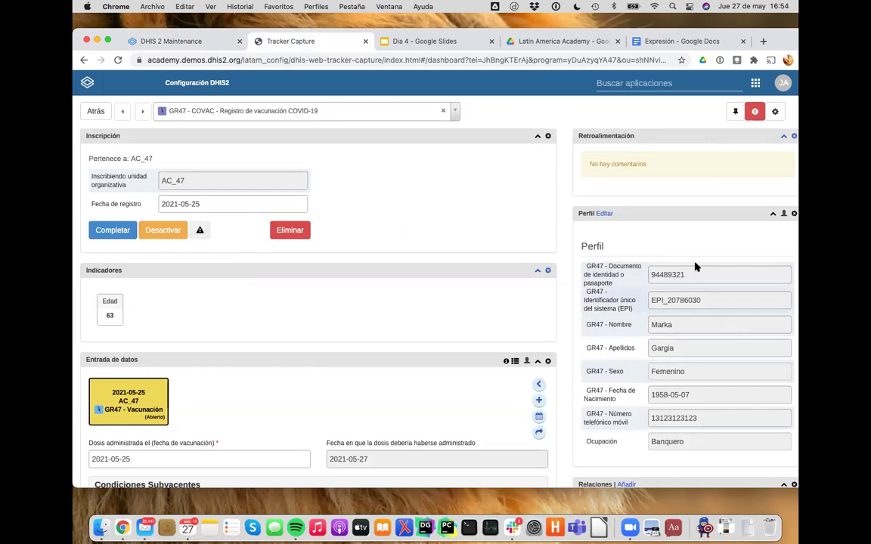
scroll(678, 395, "down", 3)
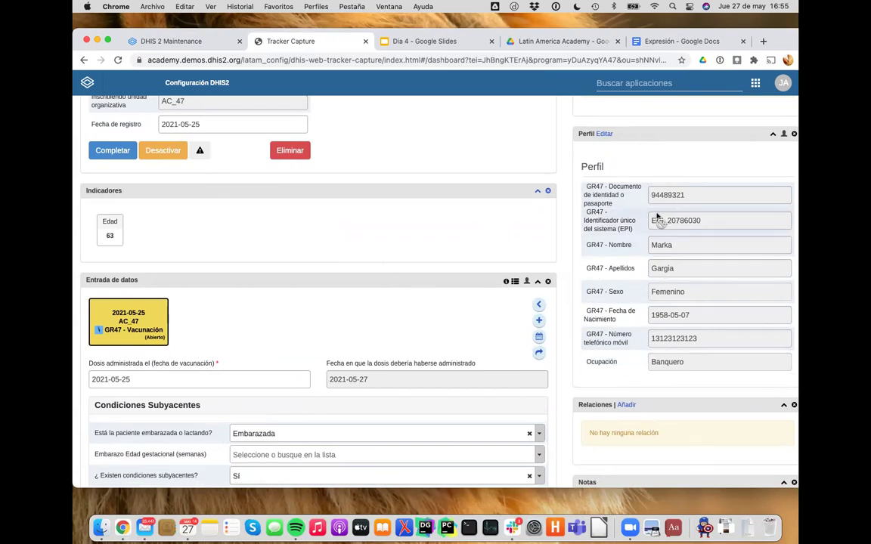
left_click(160, 43)
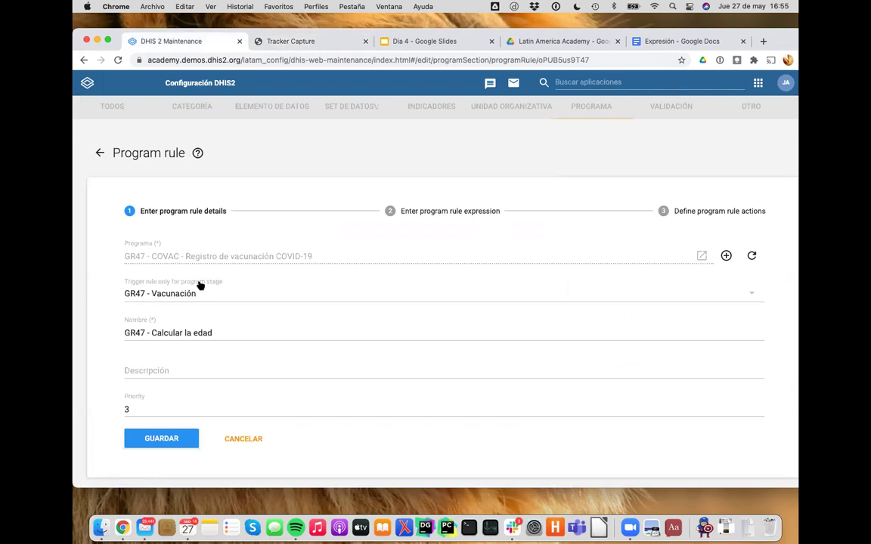
left_click(278, 40)
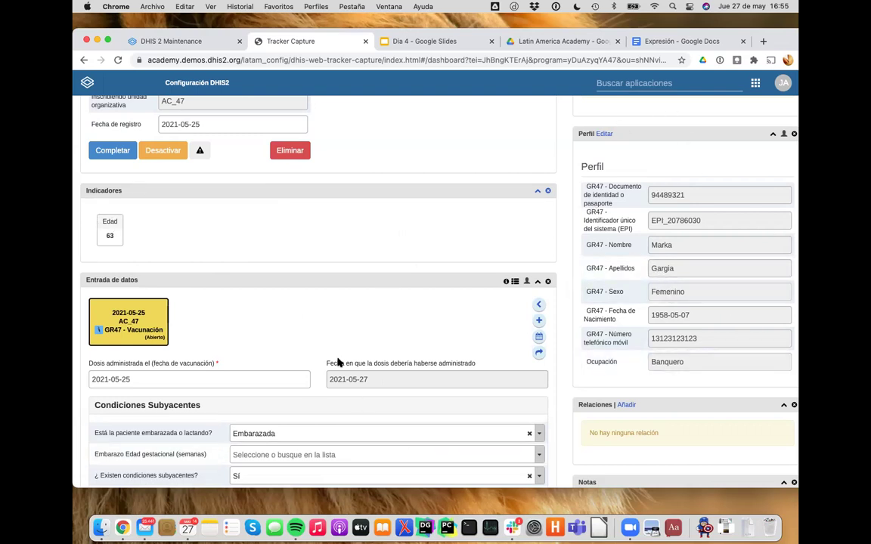
scroll(304, 383, "down", 2)
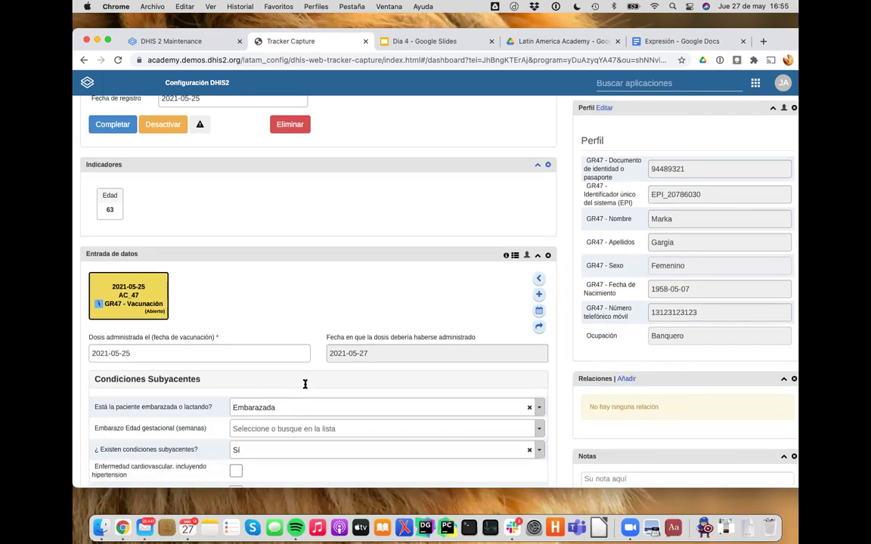
scroll(305, 383, "down", 2)
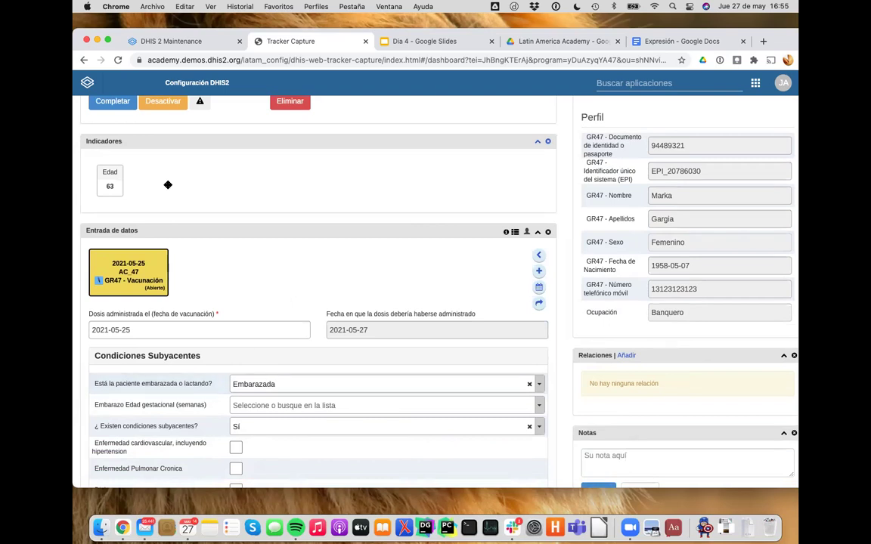
Reposition the browser window so its right edge is on screen and enlarge it downwards.
left_click_drag(76, 28, 108, 32)
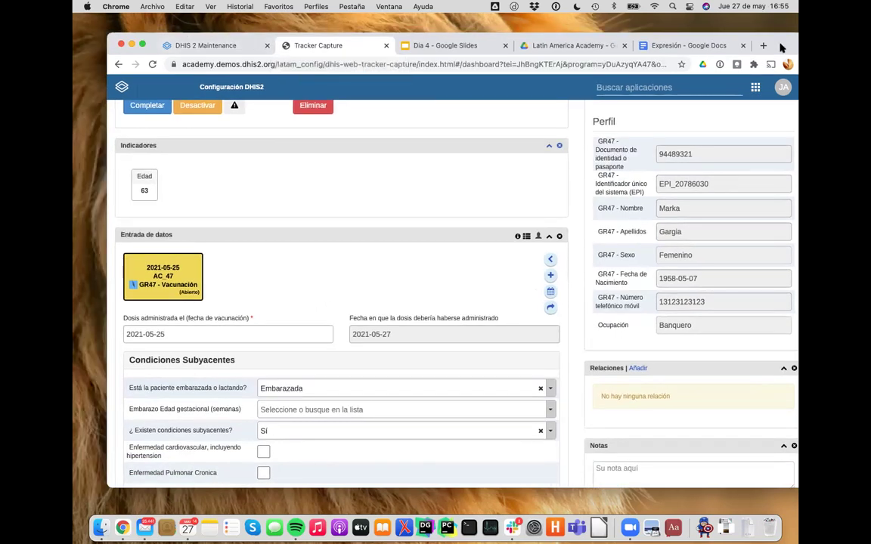
left_click_drag(780, 41, 748, 35)
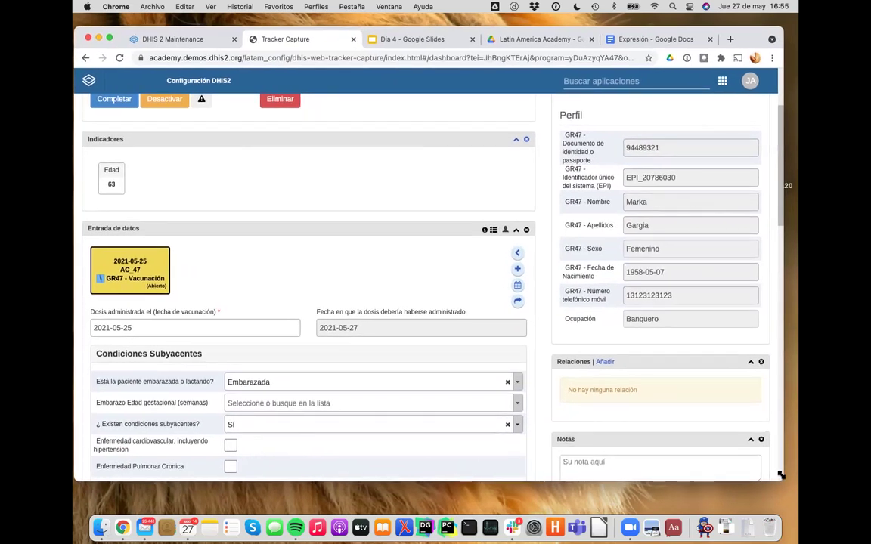
left_click_drag(780, 474, 788, 501)
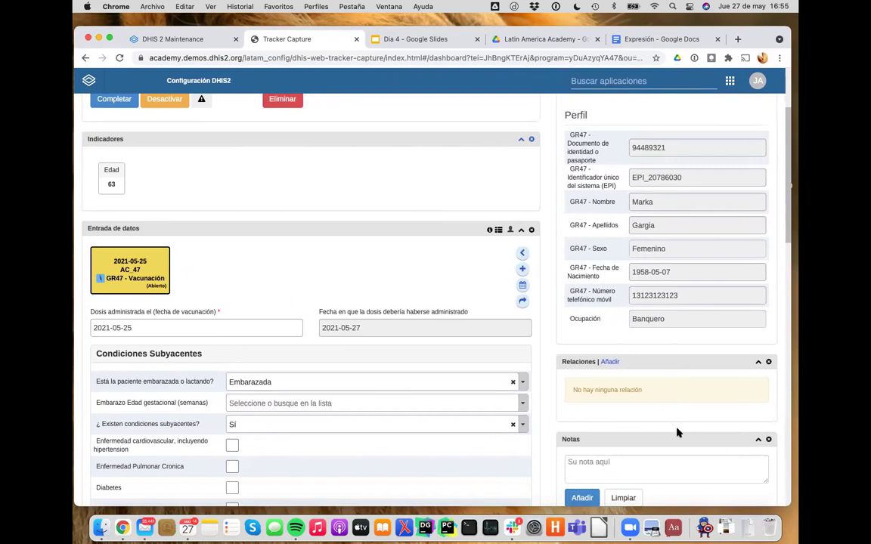
Open the browser's developer tools (Herramientas del desarrollador) for Tracker Capture and enlarge the console area.
mouse_move(757, 80)
left_click(780, 59)
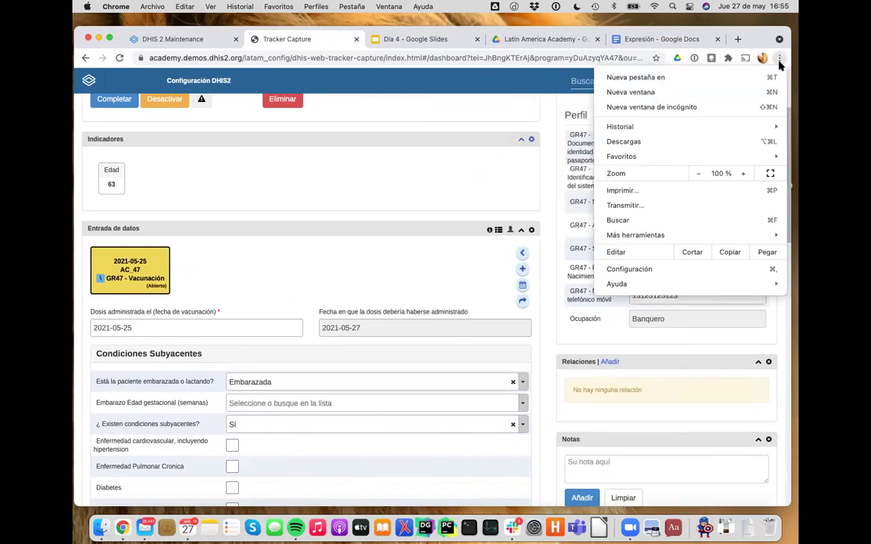
mouse_move(725, 237)
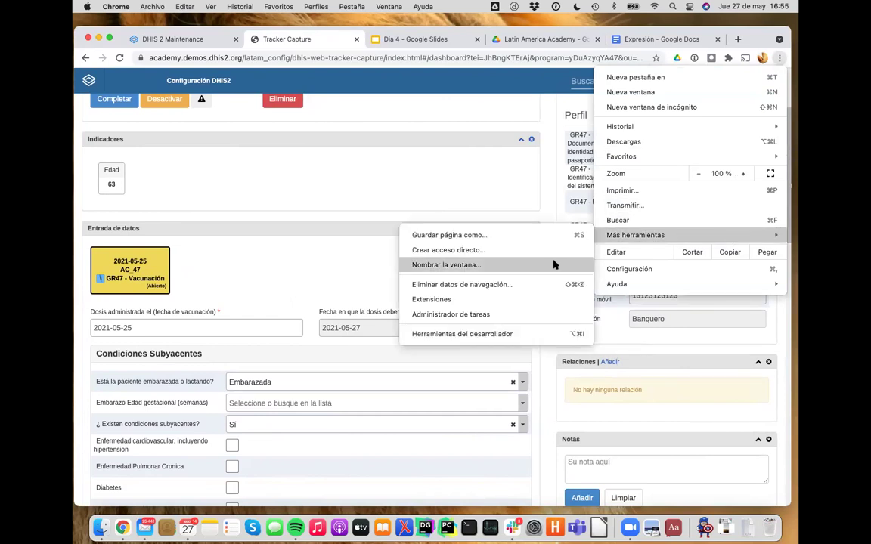
left_click(530, 336)
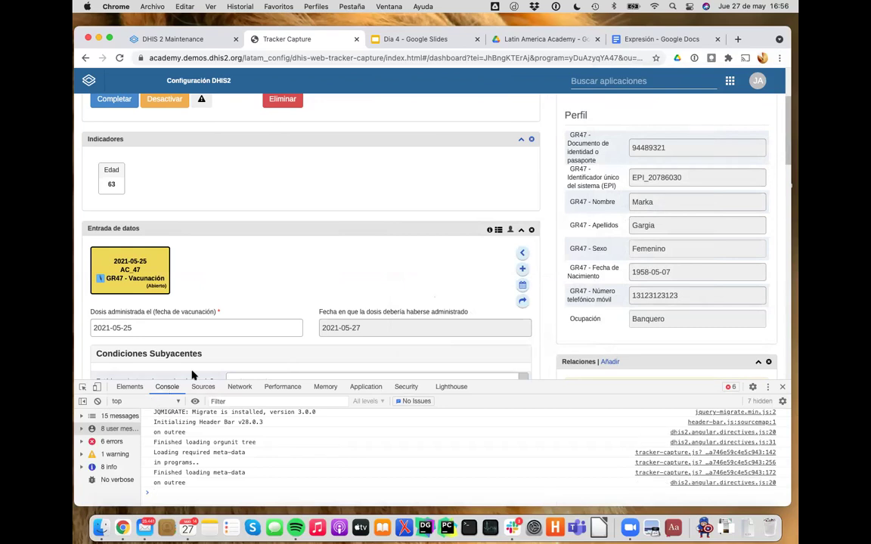
left_click_drag(192, 380, 186, 317)
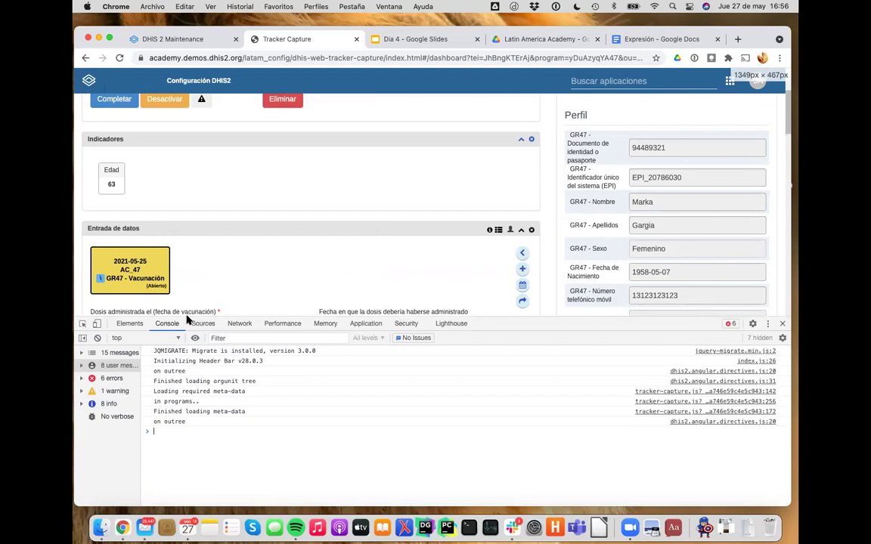
scroll(281, 225, "down", 2)
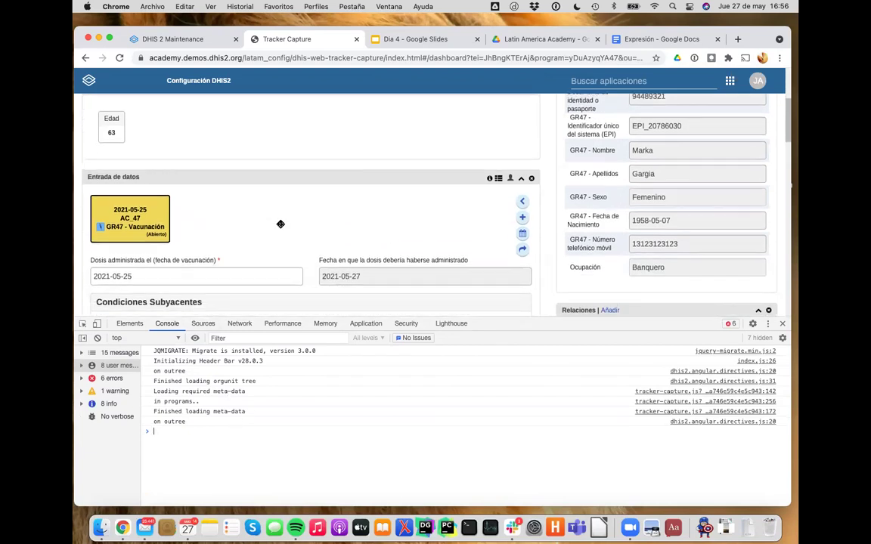
scroll(281, 225, "down", 1)
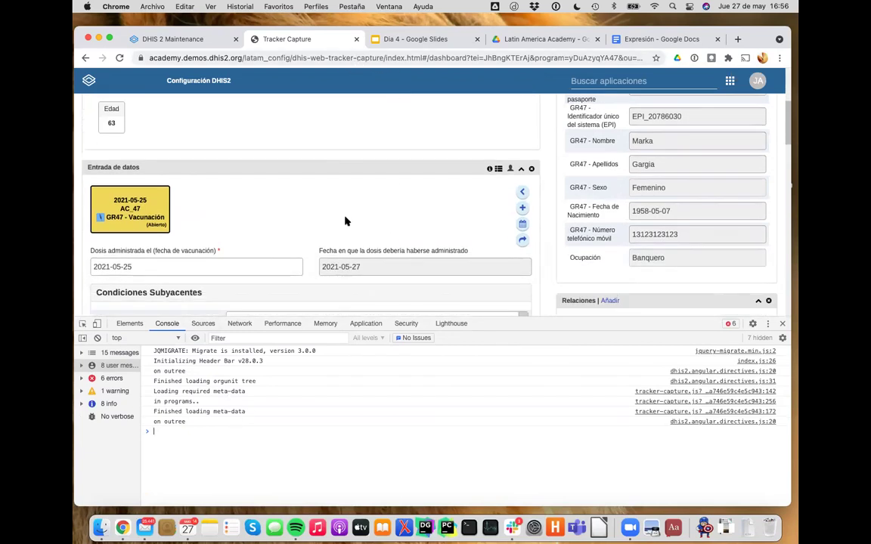
mouse_move(113, 197)
scroll(325, 242, "down", 5)
scroll(311, 249, "up", 8)
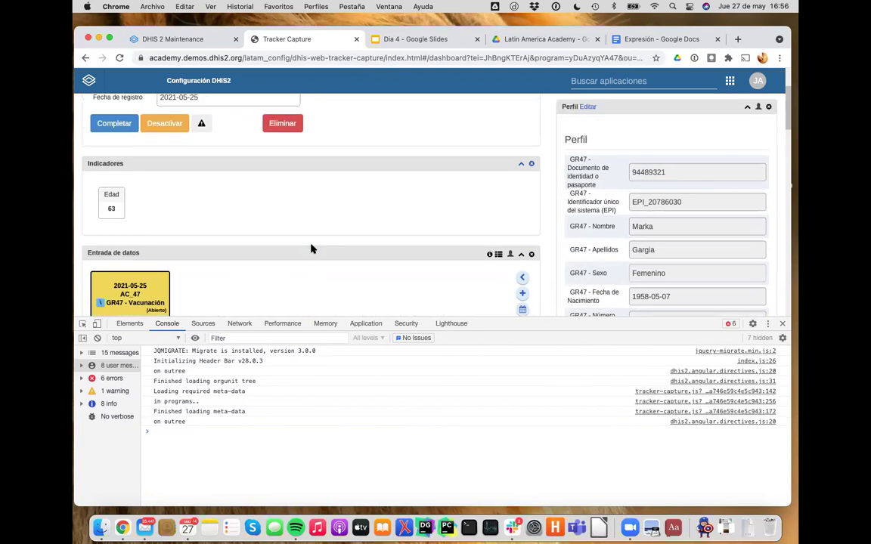
scroll(311, 249, "up", 1)
Append &verbose to the Tracker Capture dashboard's URL and load it to log the program rule evaluations.
left_click(358, 58)
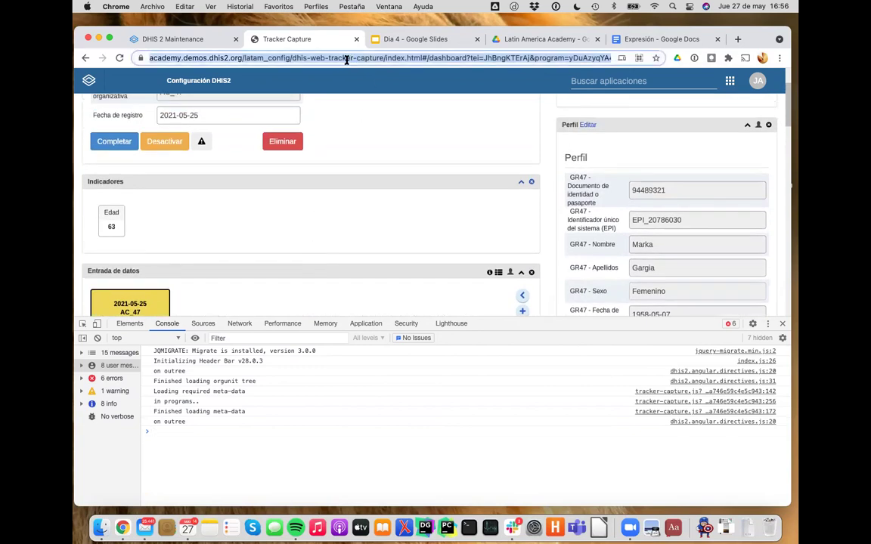
key("Right")
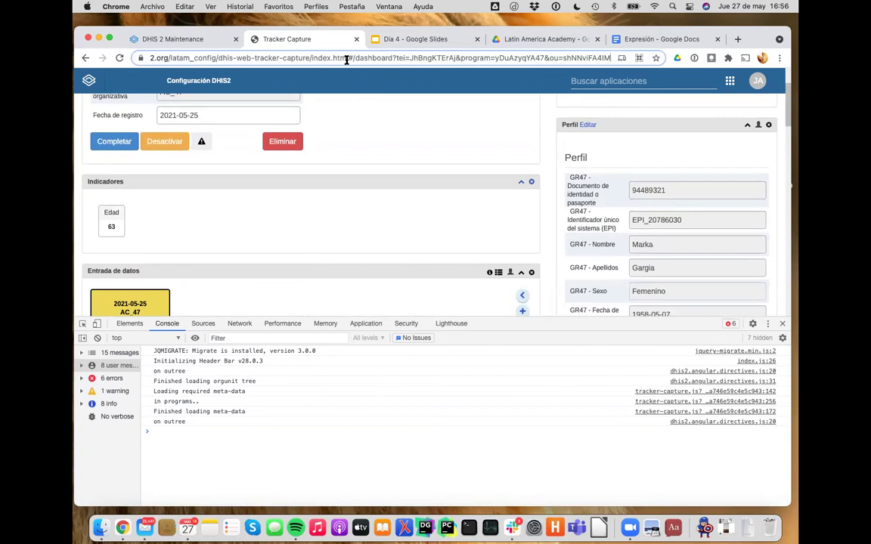
type("&")
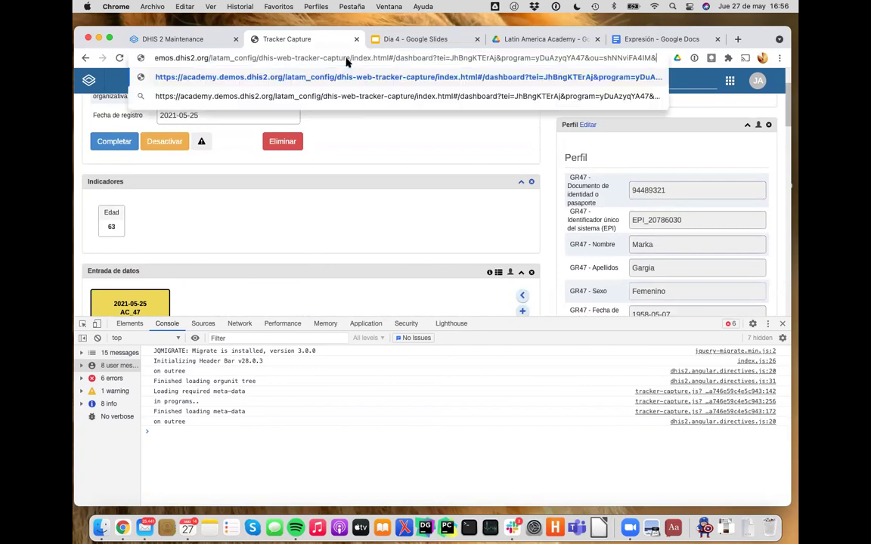
type("verbose")
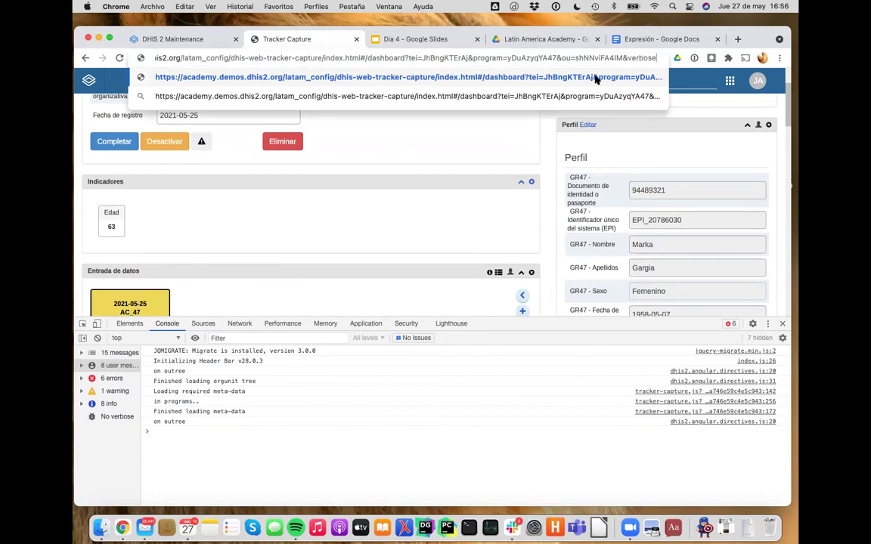
left_click_drag(622, 57, 657, 56)
left_click(633, 59)
key("Return")
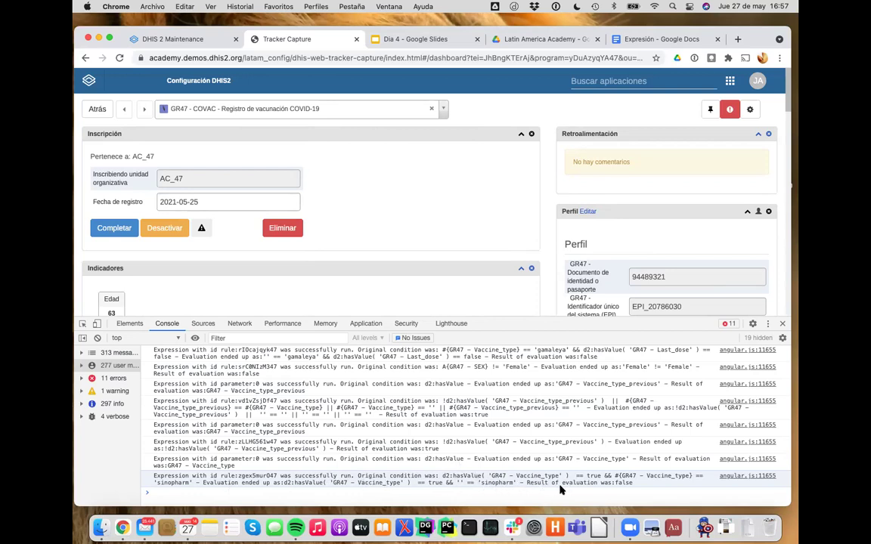
Highlight the evaluation result in the last program rule message of the console.
left_click_drag(526, 484, 557, 490)
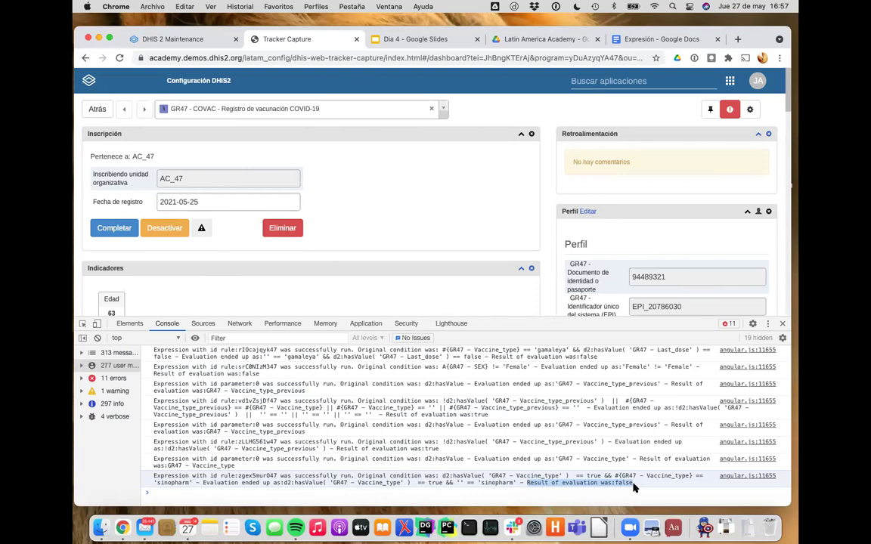
left_click(509, 443)
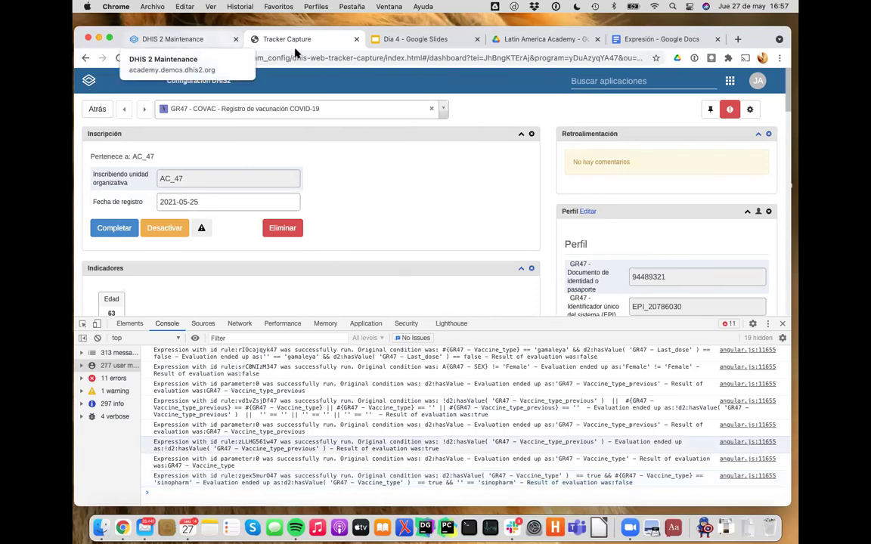
Copy the age calculation rule's ID from the end of its address in DHIS2 Maintenance.
left_click(189, 38)
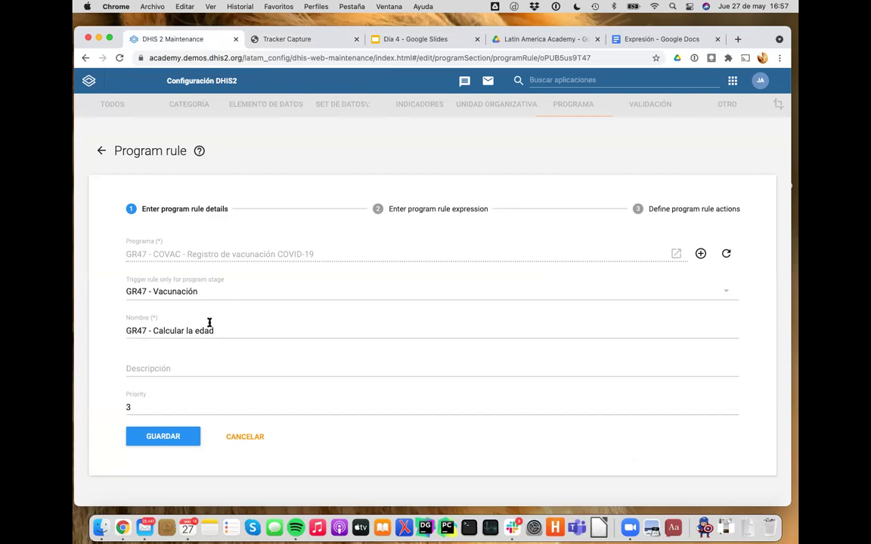
left_click(559, 58)
left_click(563, 59)
left_click_drag(566, 58, 612, 59)
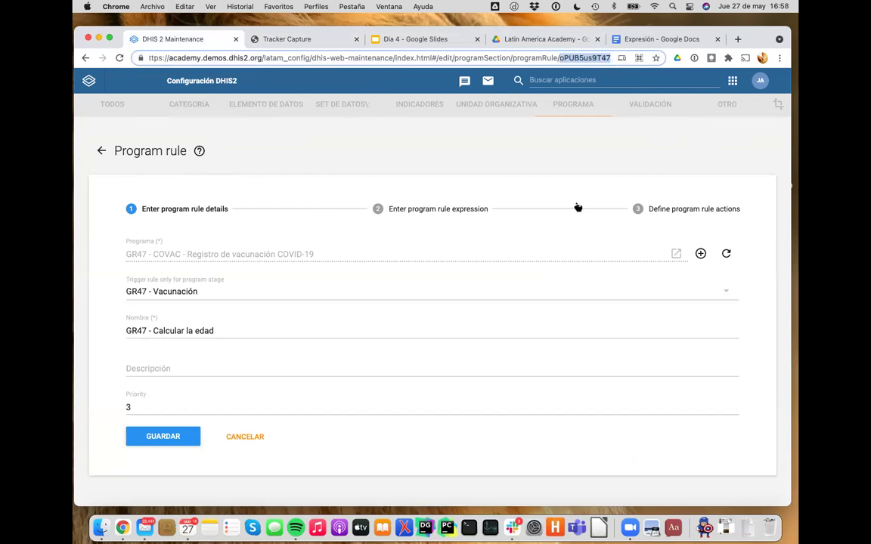
Switch back to Tracker Capture and filter the console messages by rule ID oPUB5us9T47.
left_click(287, 41)
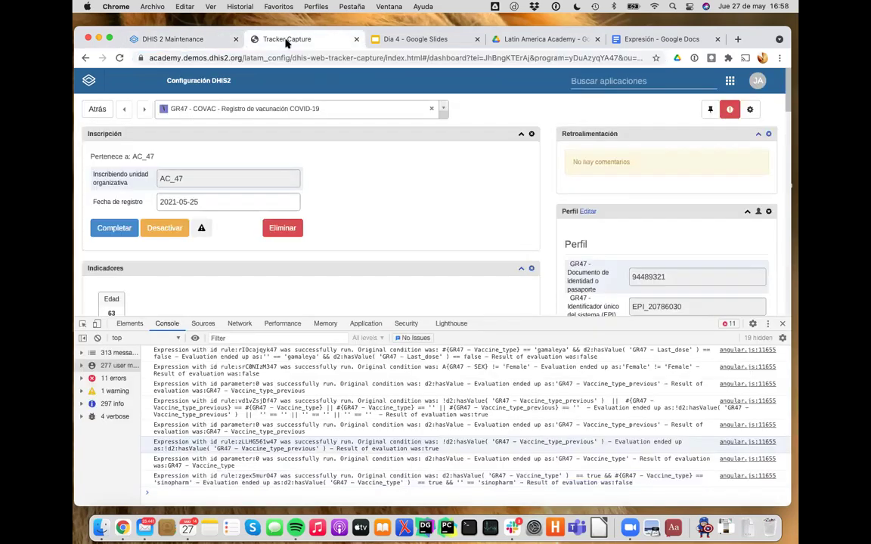
left_click(218, 338)
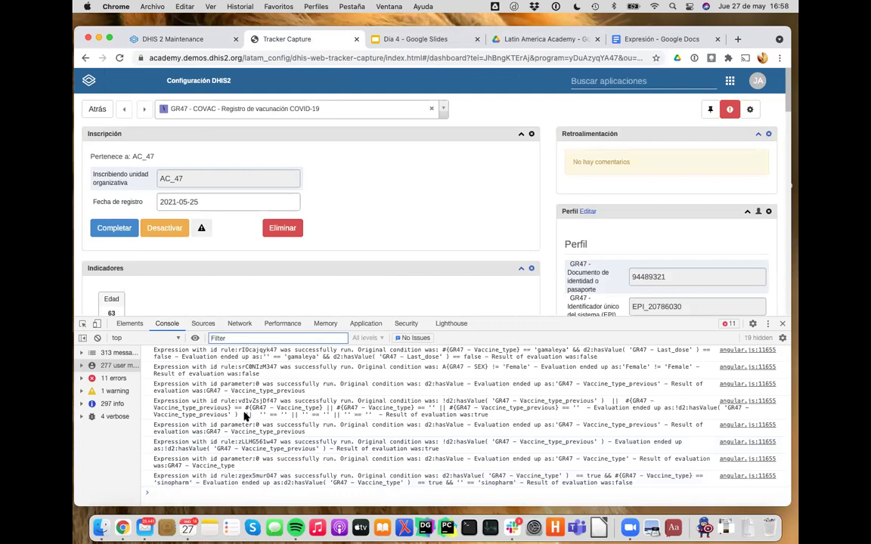
type("oPUB5us9T47")
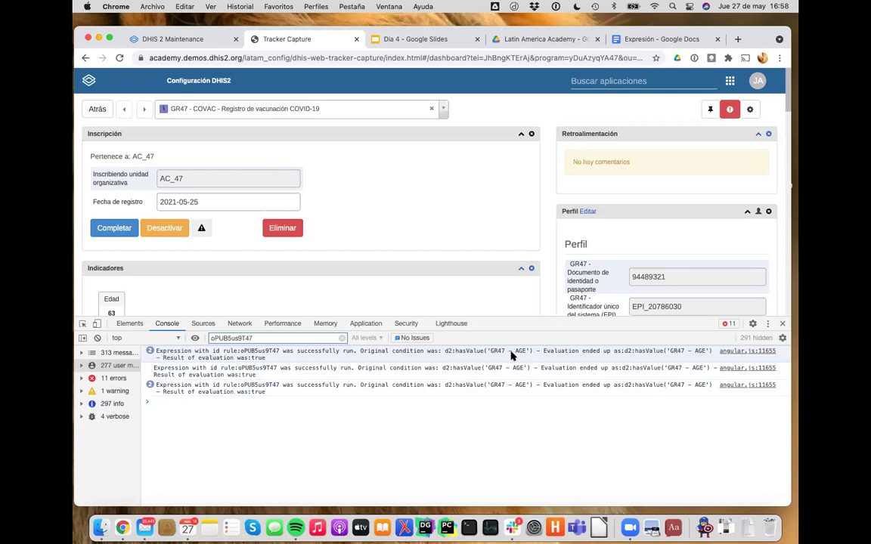
Open the patient's profile for editing, clear GR47 - Fecha de Nacimiento, and check the rule's newest console message.
scroll(597, 286, "down", 4)
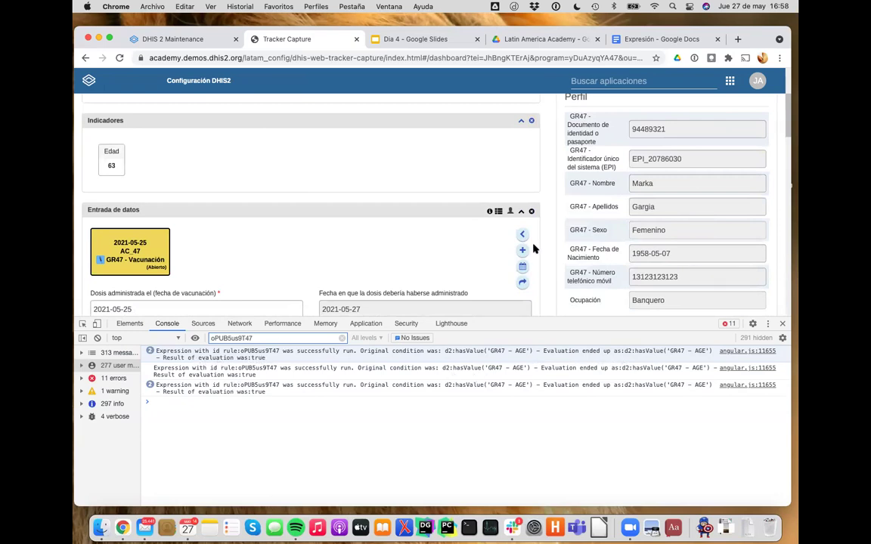
scroll(544, 232, "up", 2)
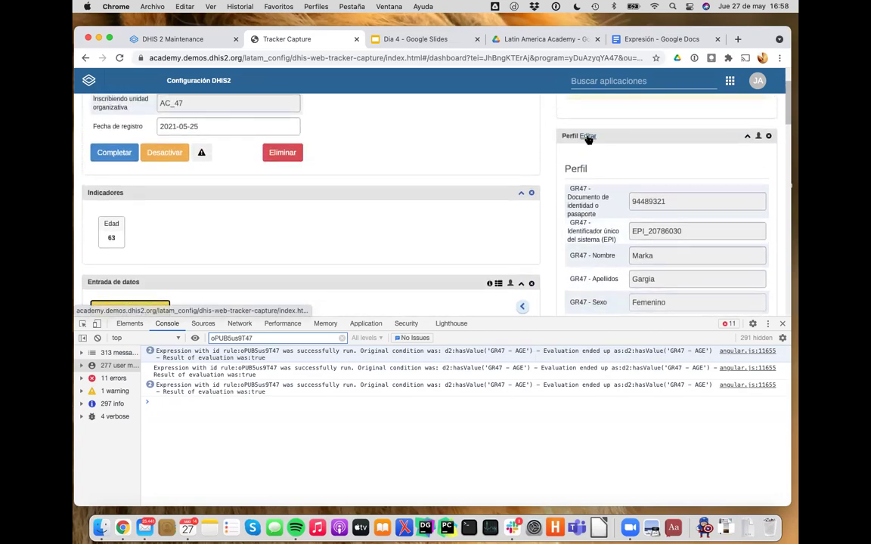
scroll(597, 235, "down", 5)
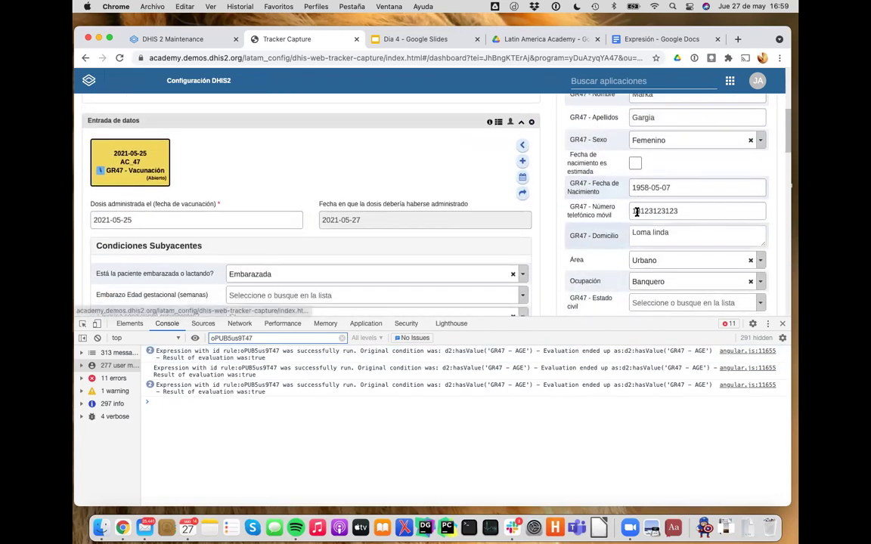
left_click(694, 189)
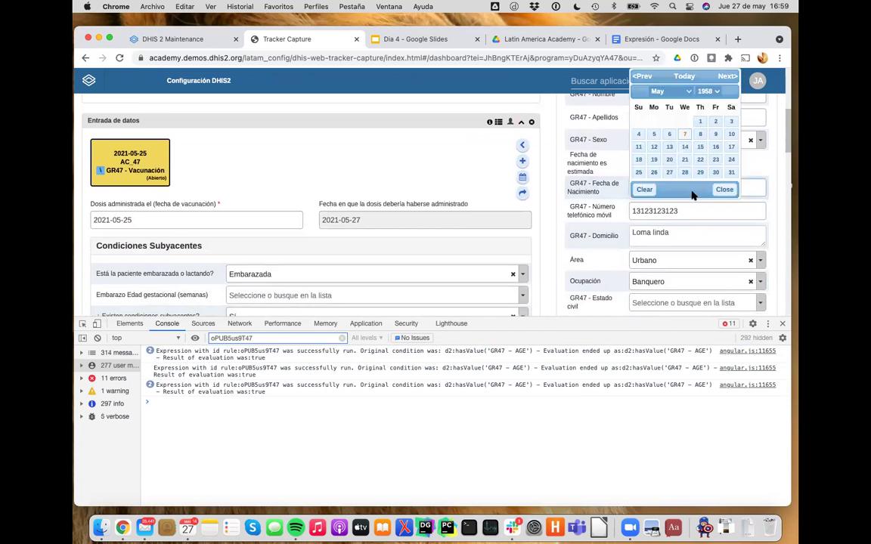
left_click(644, 189)
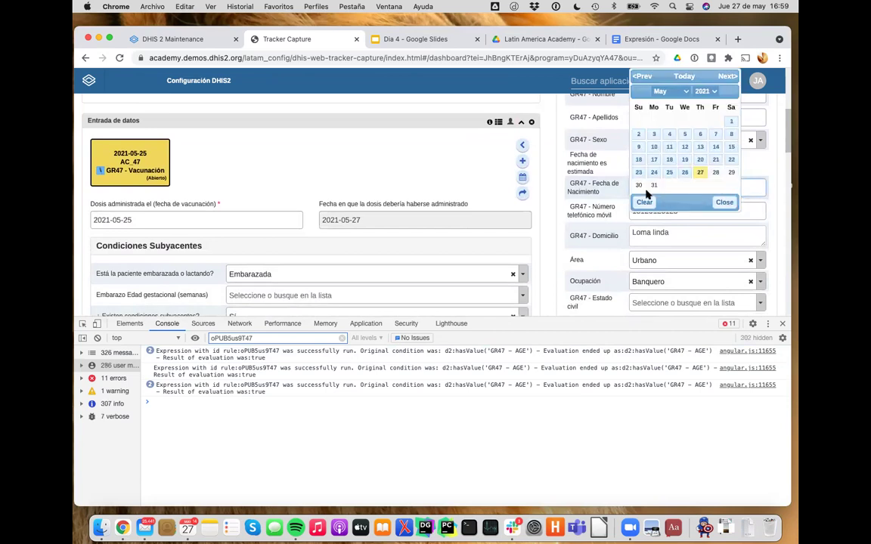
left_click(673, 240)
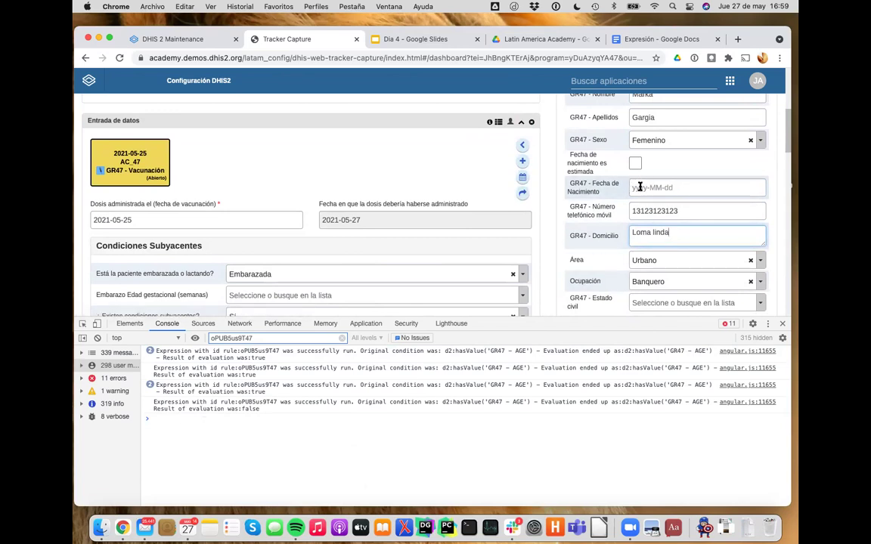
left_click(158, 408)
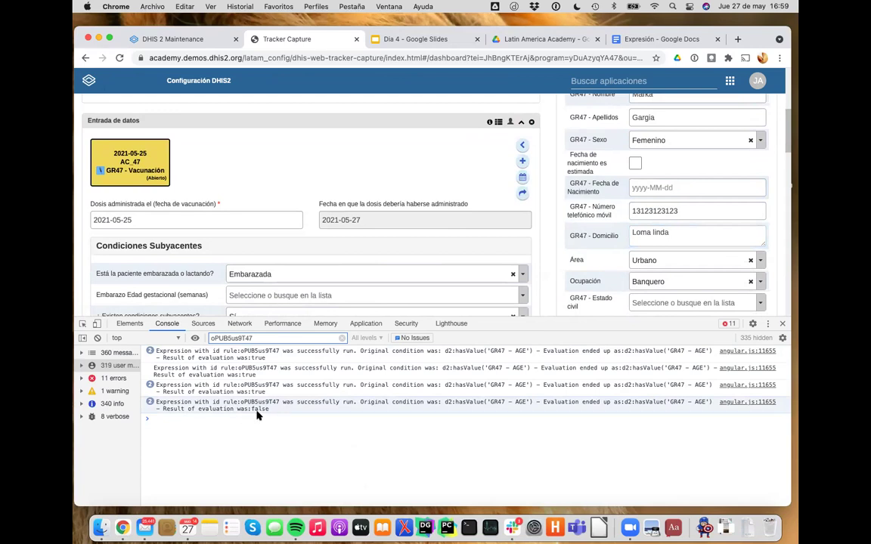
Enter a new date of birth in the profile's GR47 - Fecha de Nacimiento field.
left_click(634, 189)
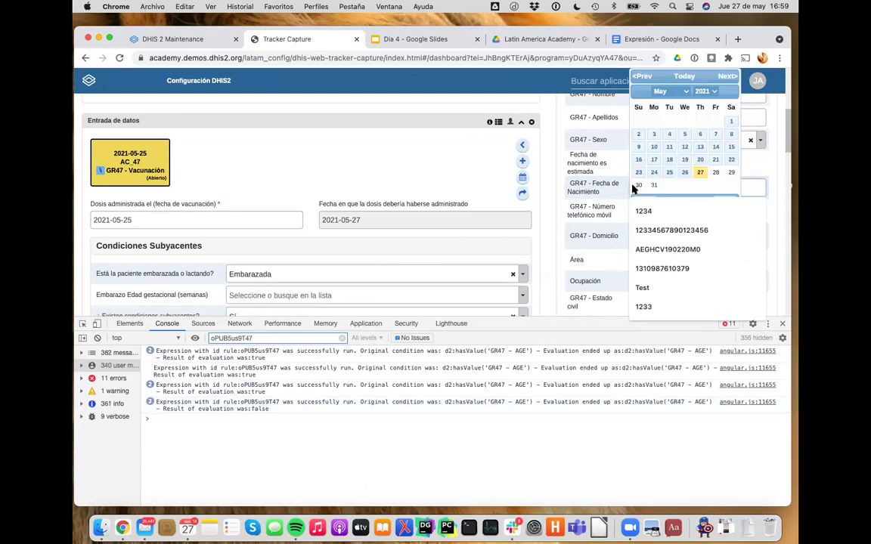
left_click(705, 91)
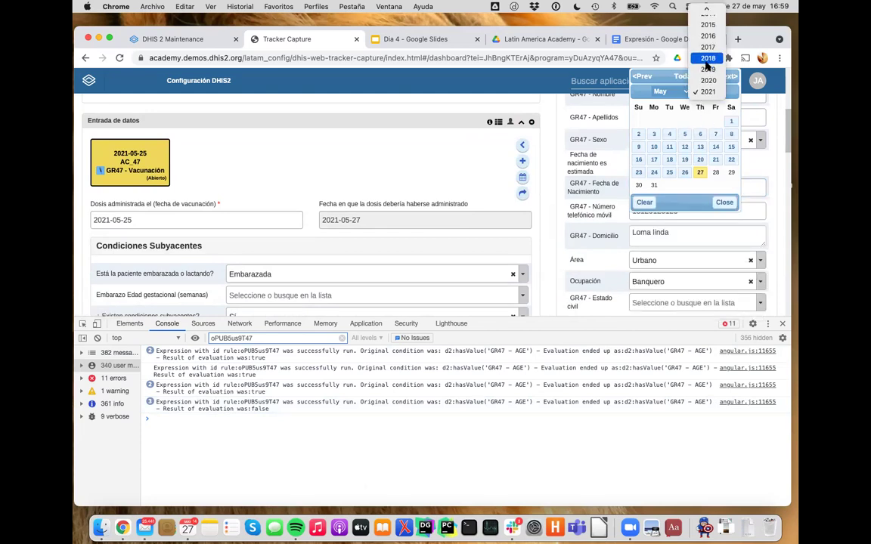
scroll(705, 67, "up", 15)
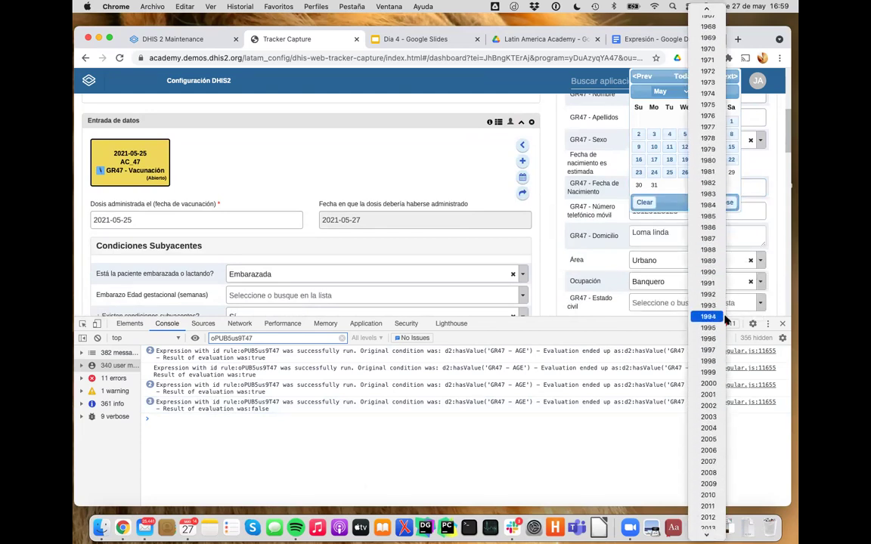
scroll(707, 453, "down", 3)
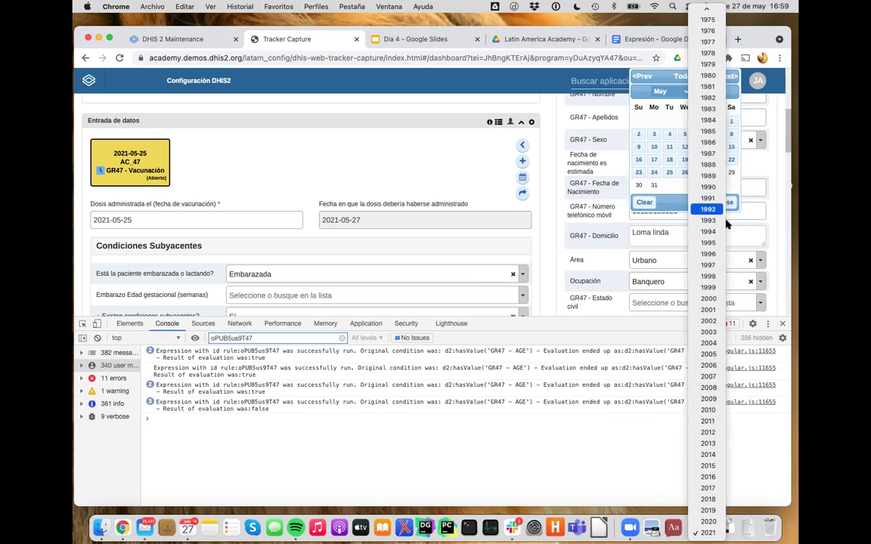
left_click(707, 244)
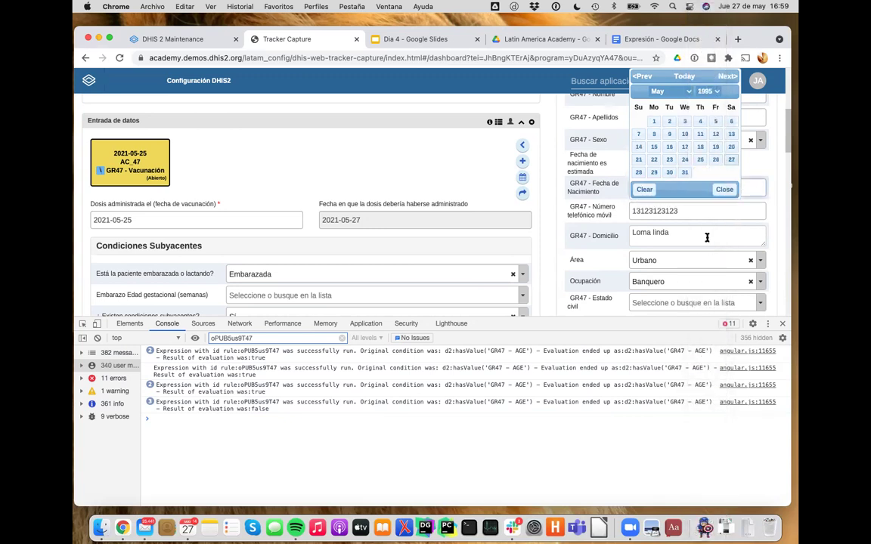
left_click(670, 134)
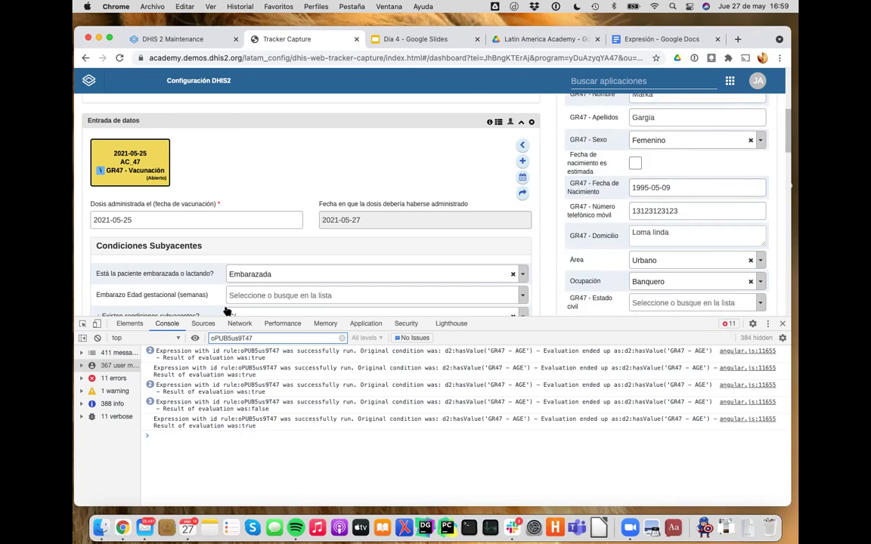
Save the edited patient profile.
scroll(234, 152, "up", 3)
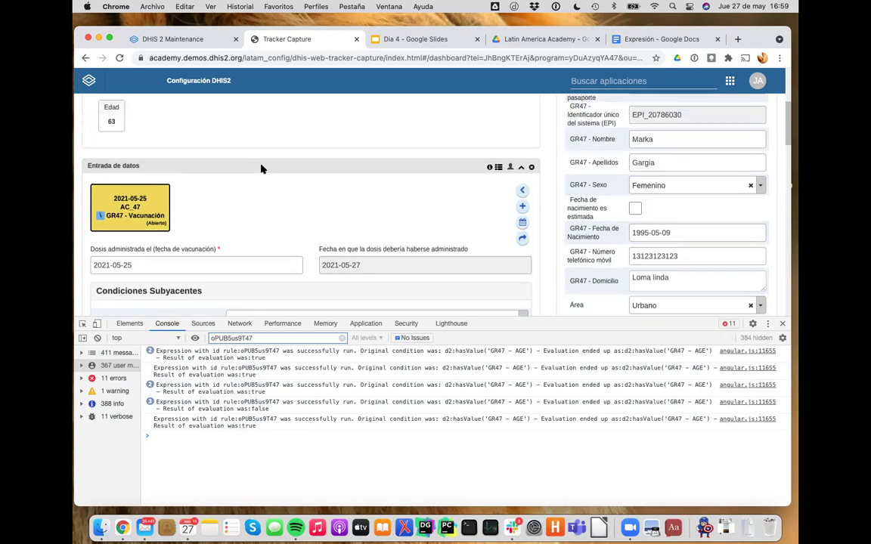
scroll(651, 224, "down", 1)
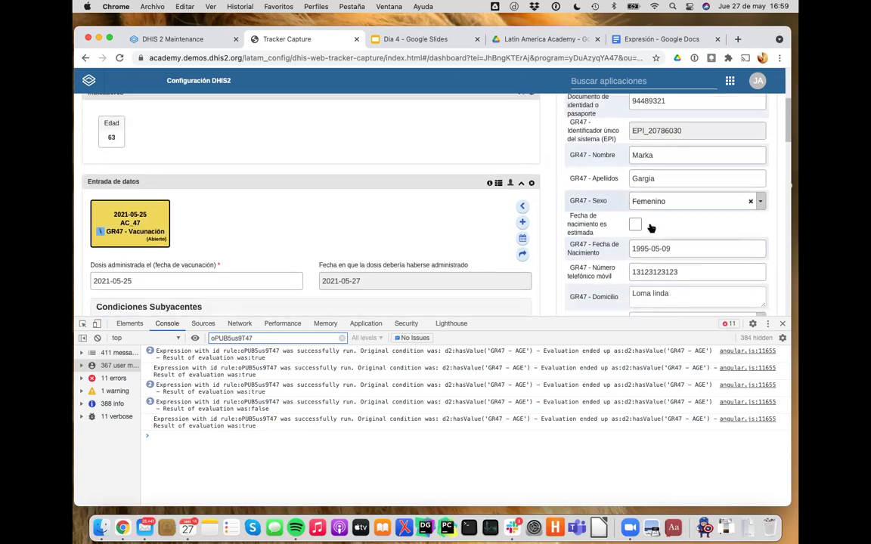
scroll(651, 229, "up", 5)
left_click(589, 212)
scroll(626, 229, "down", 10)
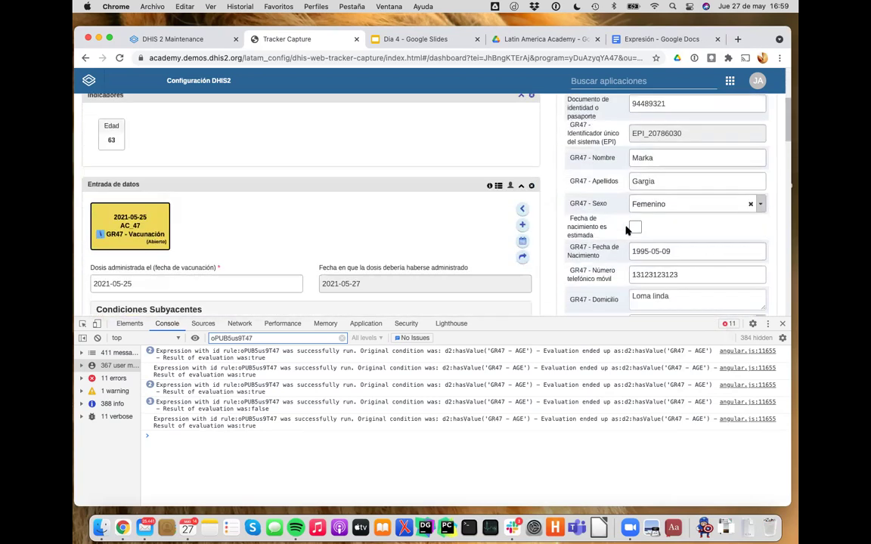
left_click(584, 270)
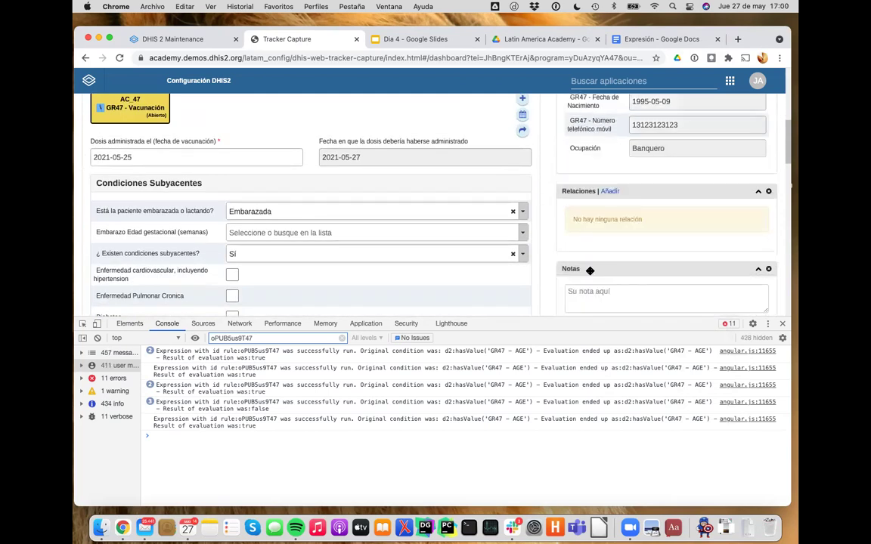
Check the Edad indicator against the profile's date of birth and review the pregnancy questions under Condiciones Subyacentes.
scroll(393, 227, "up", 5)
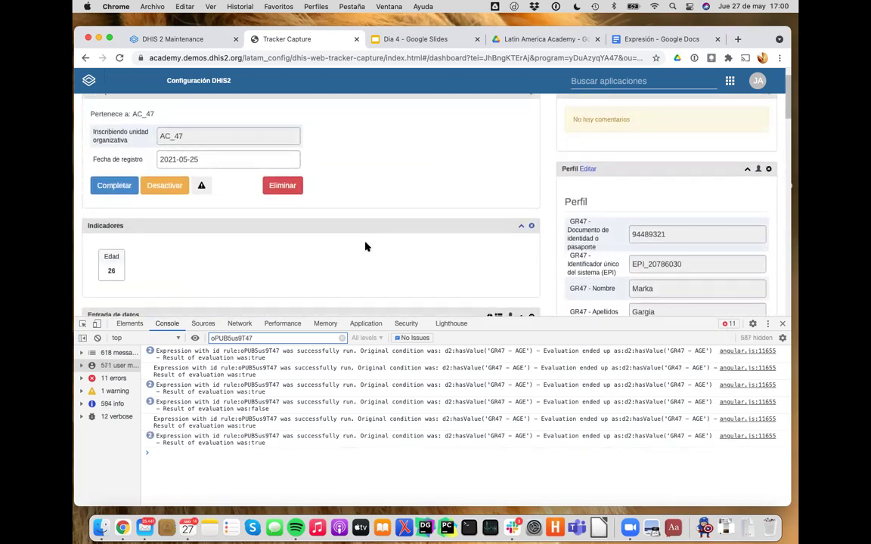
scroll(365, 245, "down", 2)
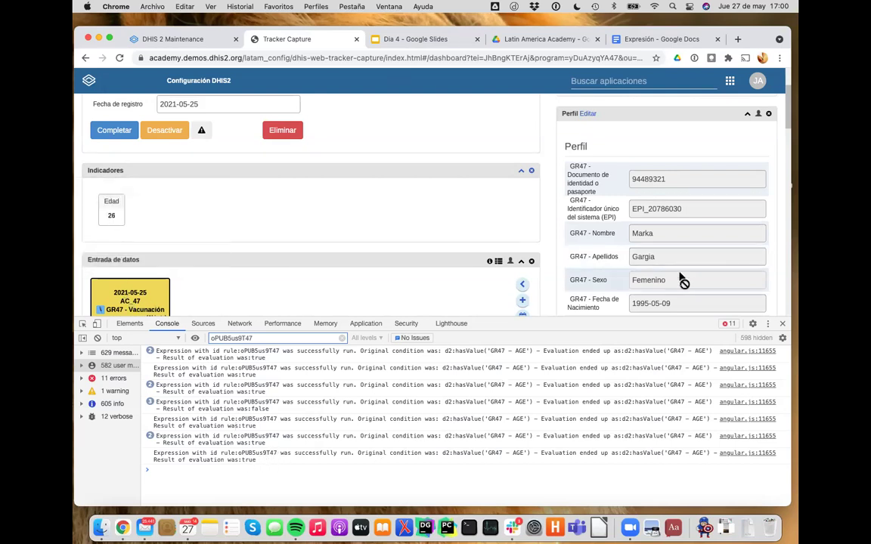
scroll(636, 305, "down", 2)
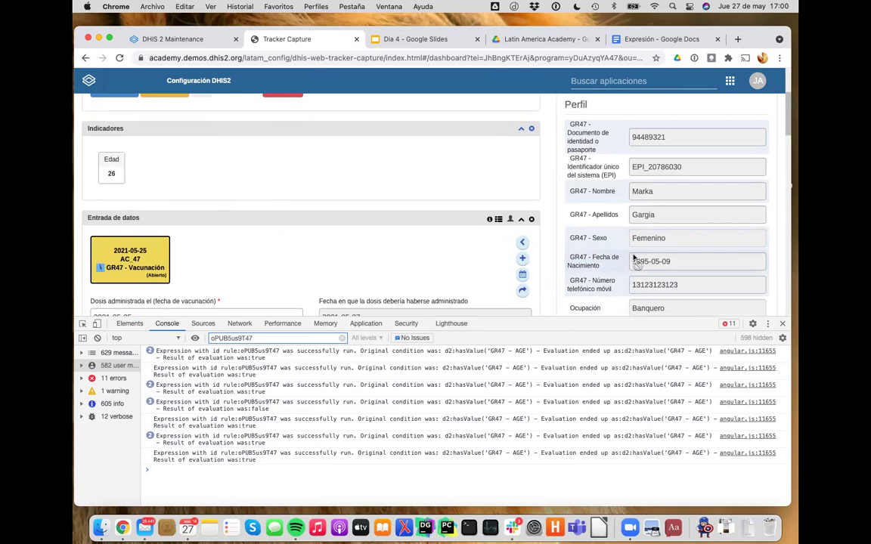
scroll(444, 240, "down", 4)
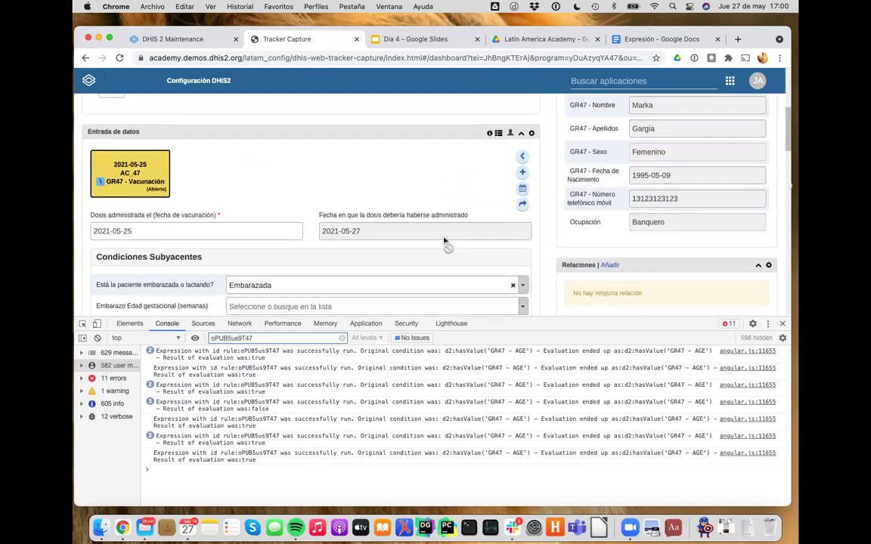
scroll(445, 242, "down", 7)
scroll(444, 242, "up", 1)
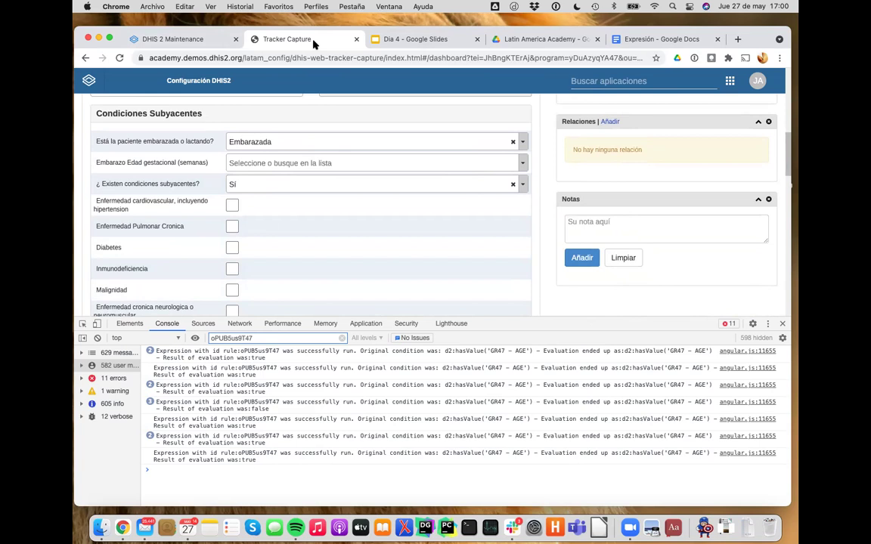
Show the exercise on the Contenido del día slide of the Dia 4 presentation and switch to the Expresión Google Docs document.
left_click(399, 41)
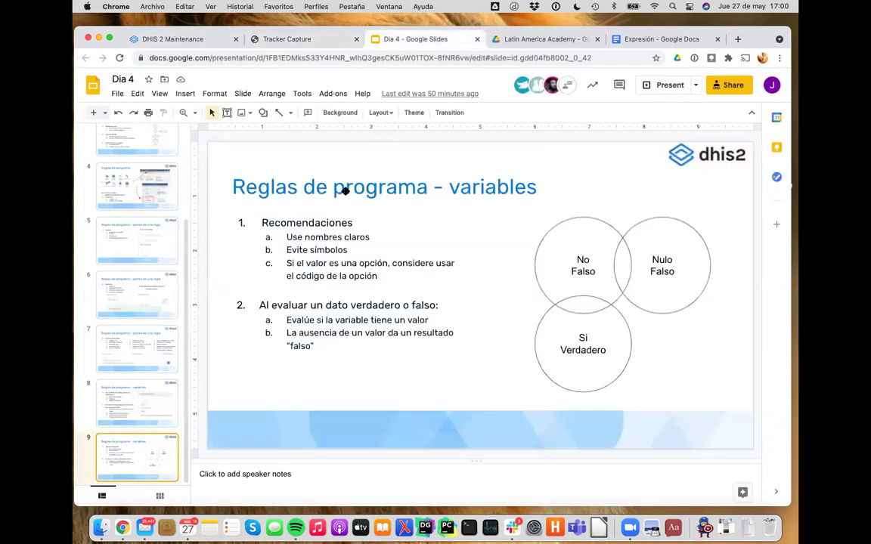
scroll(117, 229, "up", 5)
left_click(138, 216)
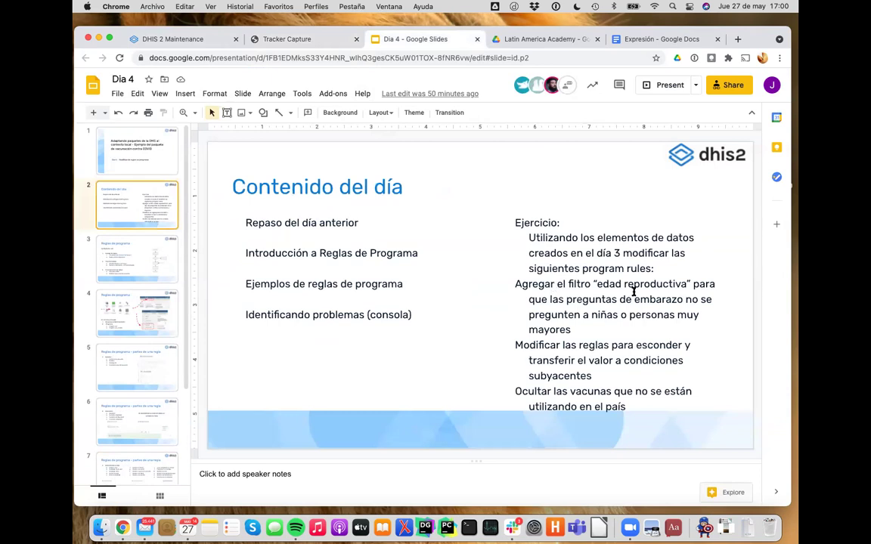
left_click(526, 285)
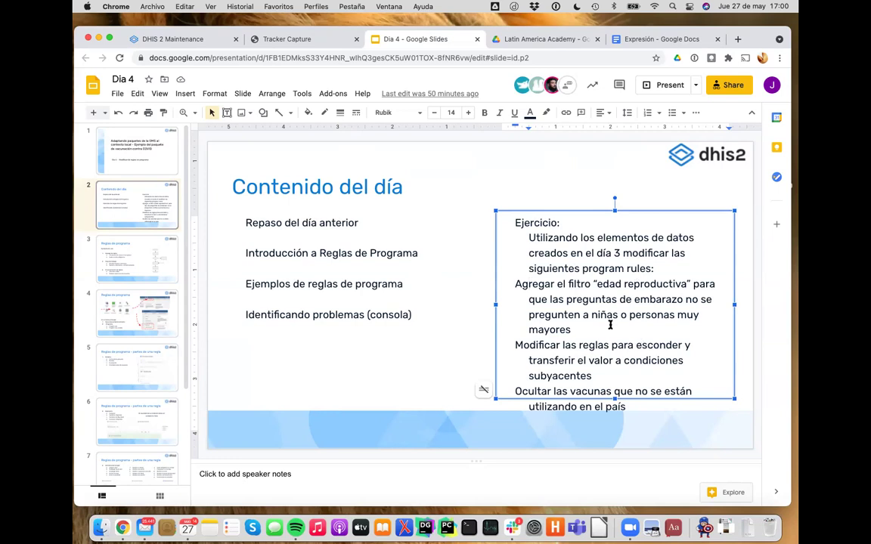
left_click(637, 42)
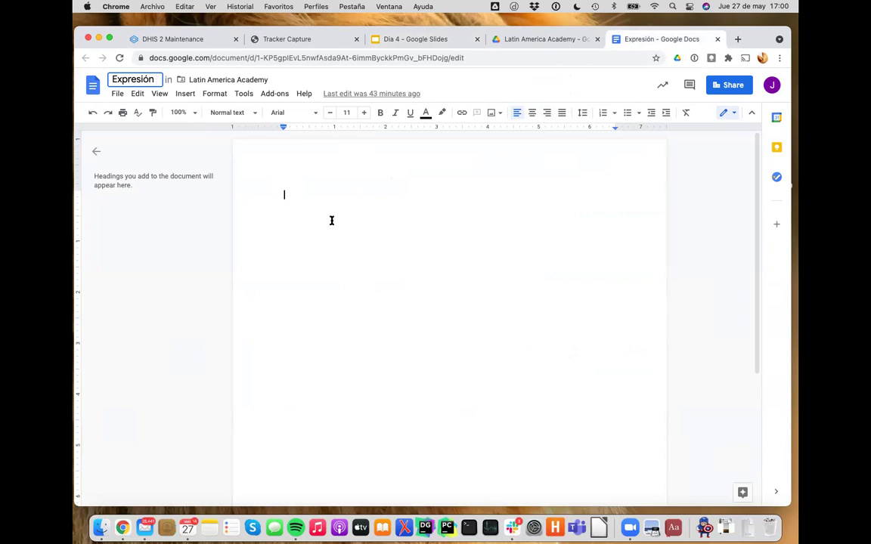
type("Ocultar")
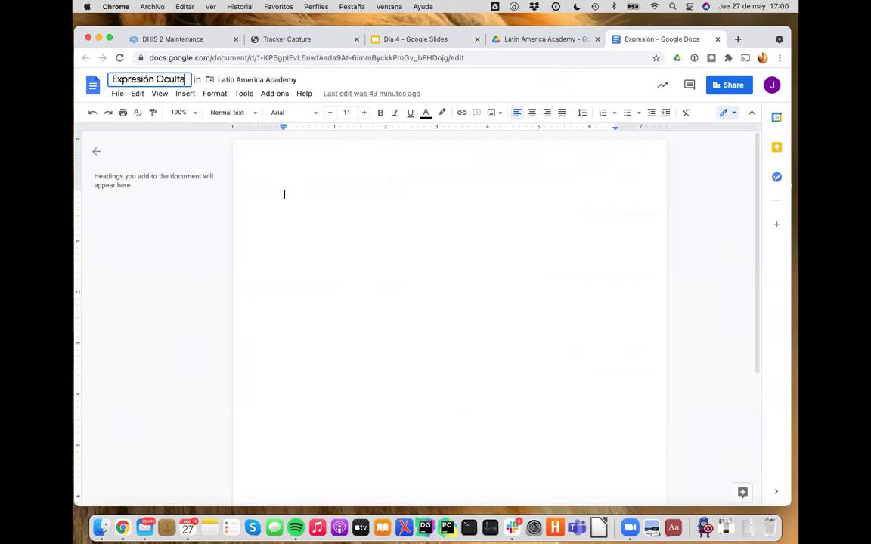
key("BackSpace")
key("BackSpace")
key("BackSpace")
key("BackSpace")
key("BackSpace")
key("BackSpace")
key("BackSpace")
key("BackSpace")
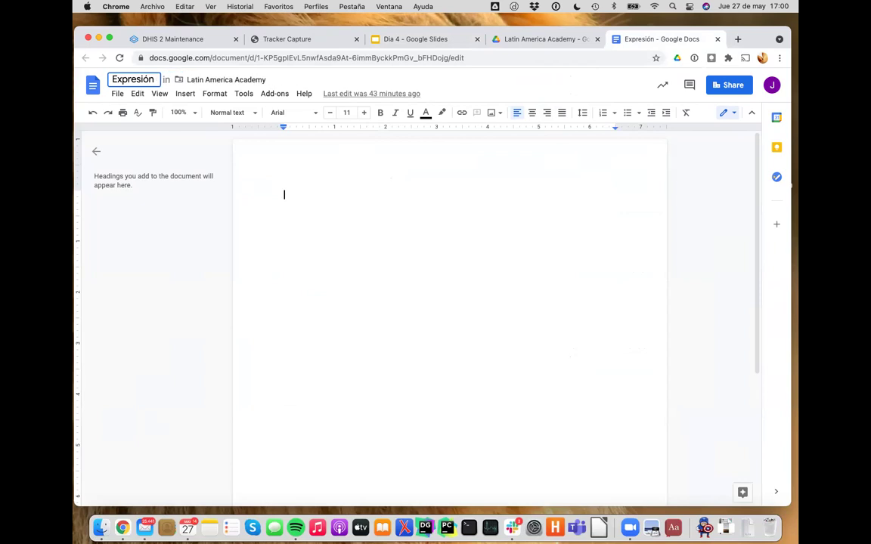
Write the heading "1 - Ocultar las preguntas de embarazo" in the document.
key("Return")
type("1")
key("Return")
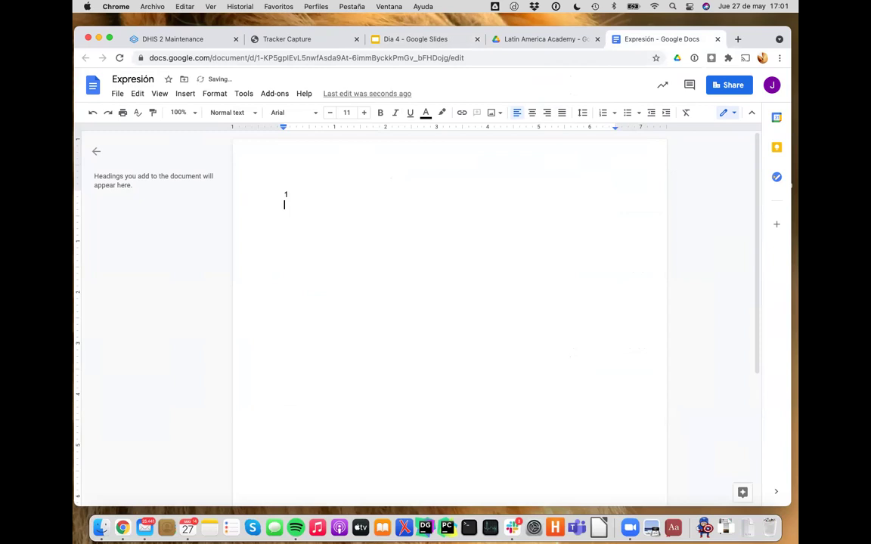
key("BackSpace")
type("- Ocultar las preguntas de em")
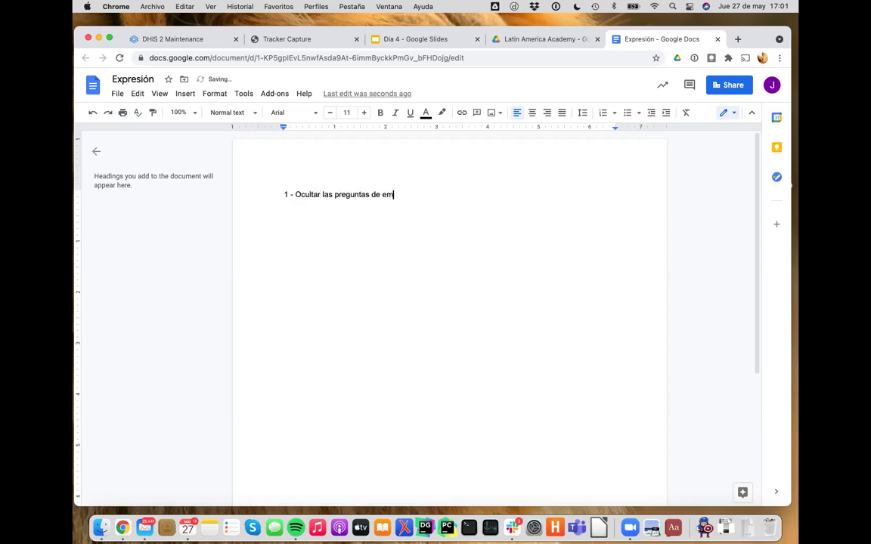
type("zo")
key("Return")
Start a dashed list under the heading with the condition "Sexo != Femenino".
type("-")
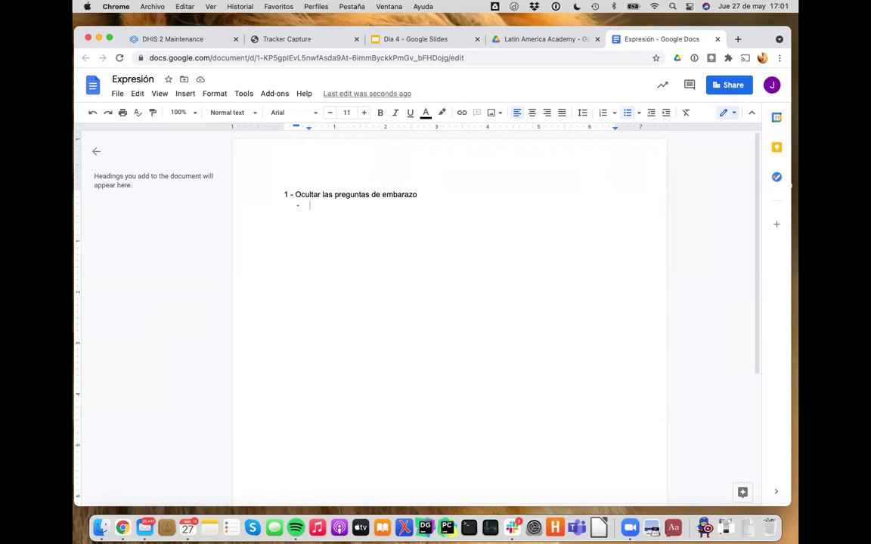
type("Sexo != Femenin")
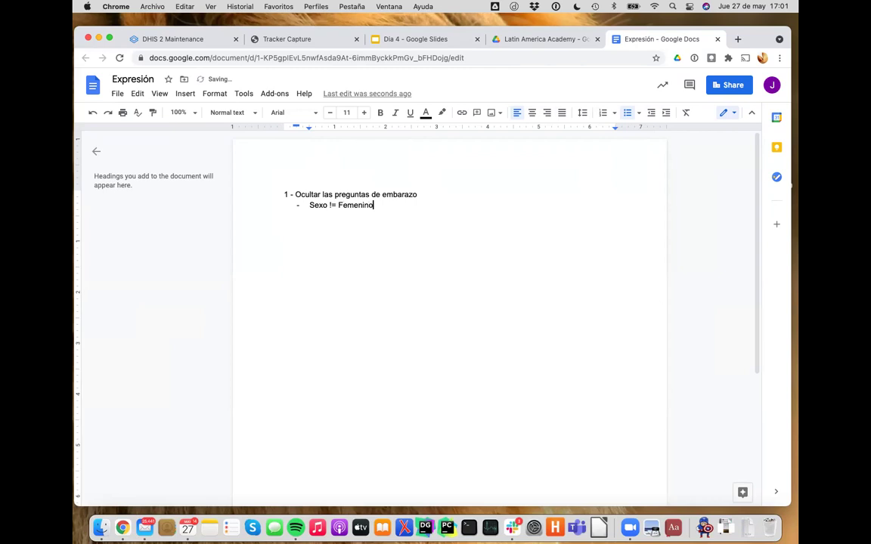
type("o")
Add a second list item reading "Edad menor a 15 años ó mayor o igual a 50 años".
key("Return")
type("Eda")
type("d menor a 15 años o")
key("BackSpace")
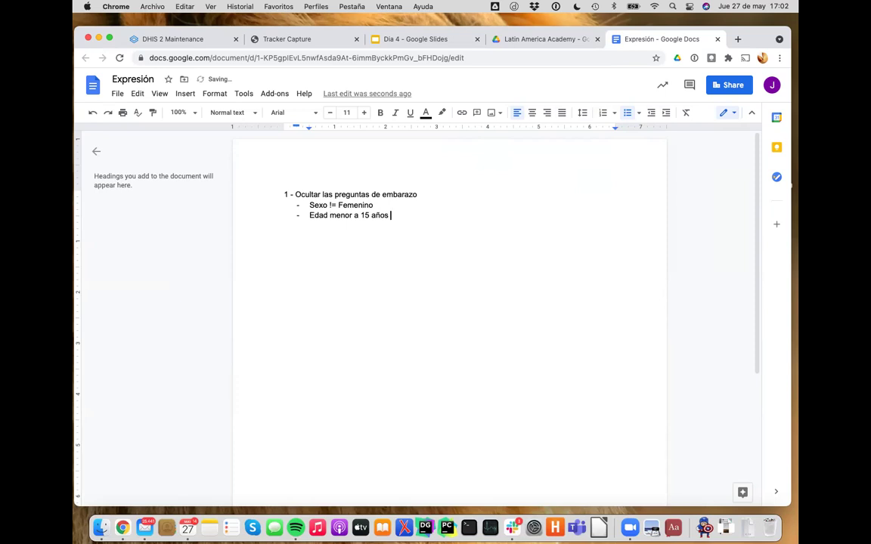
type("ó ma")
type("yor de")
key("BackSpace")
key("BackSpace")
key("BackSpace")
type("o igual a 50 años")
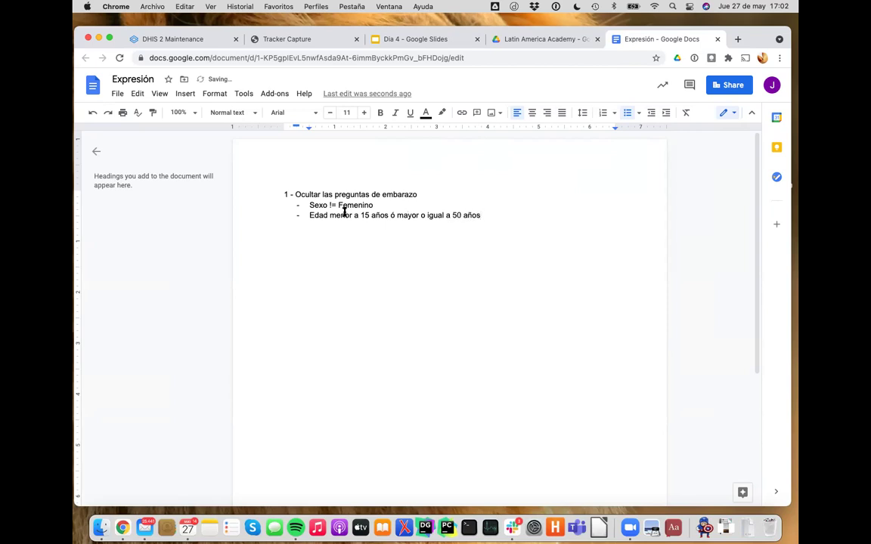
Enlarge the document display and extend the heading with "de acuerdo al sexo y la edad".
key("ctrl+shift+f")
key("super+plus")
key("super+plus")
key("super+plus")
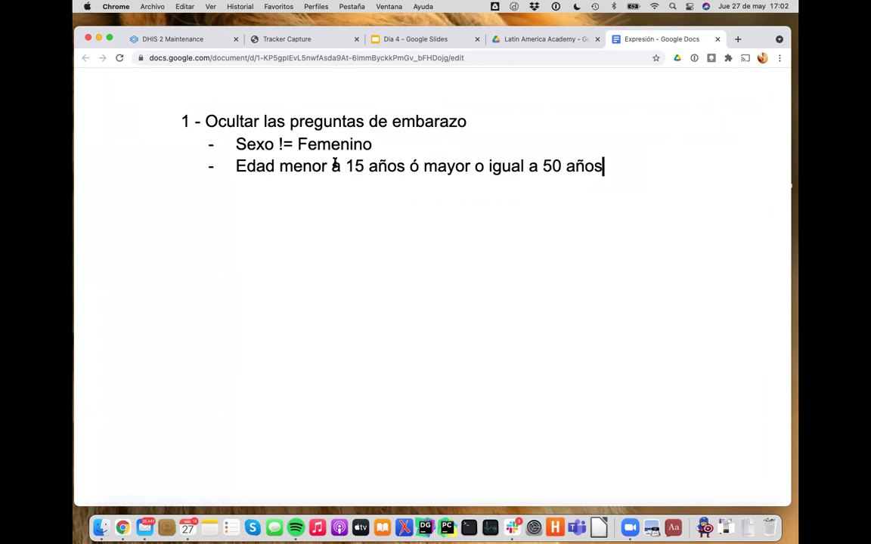
left_click_drag(476, 121, 508, 132)
left_click(499, 125)
type("(Sex")
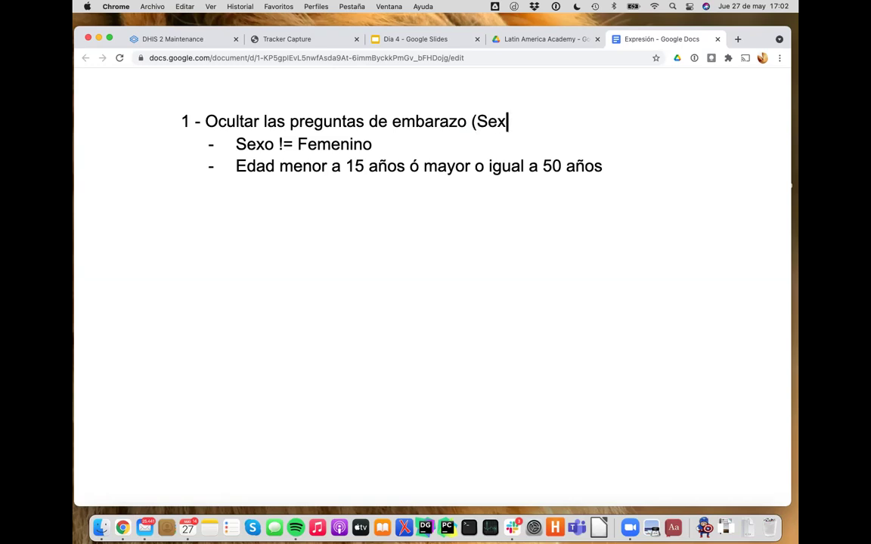
key("BackSpace")
key("BackSpace")
key("BackSpace")
key("BackSpace")
type("de ac")
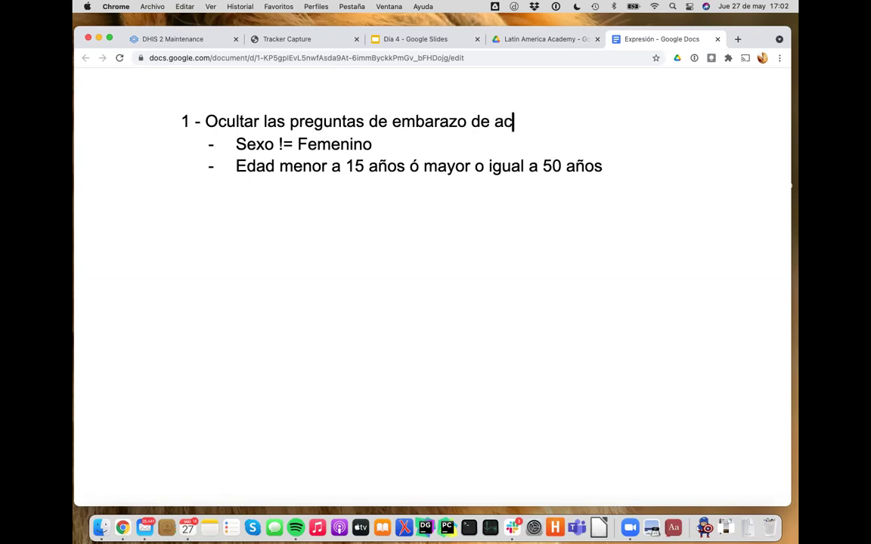
type("uerdo al ")
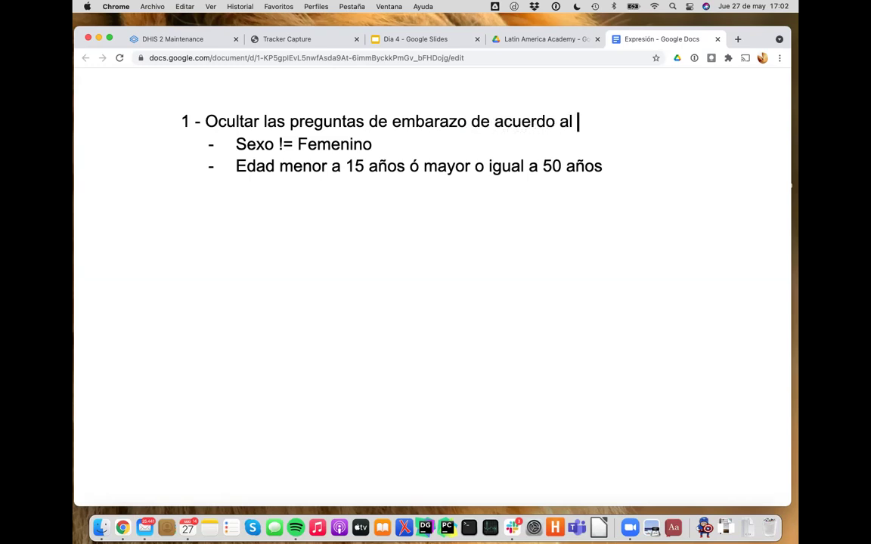
type("sexo y la edad")
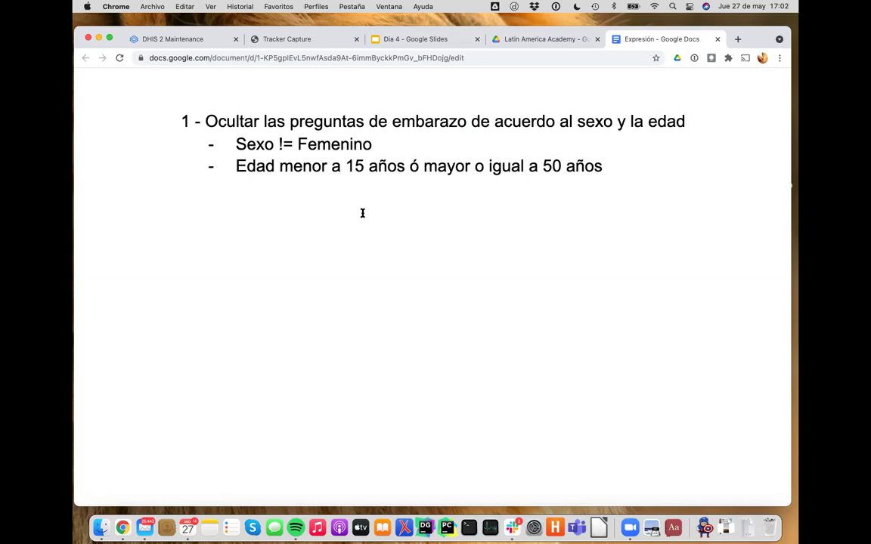
Insert "15 - 49 años =" at the beginning of the age condition in the second list item.
left_click(235, 166)
type("15 - ")
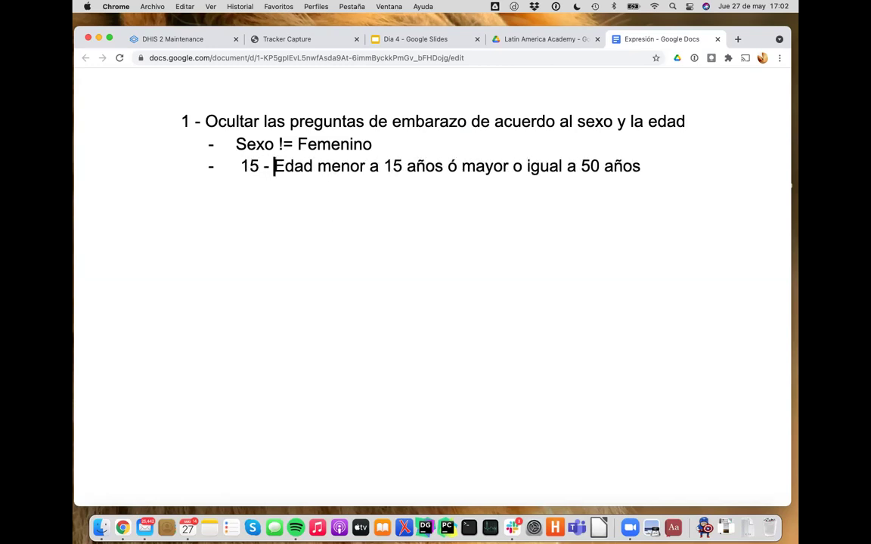
type("49 años")
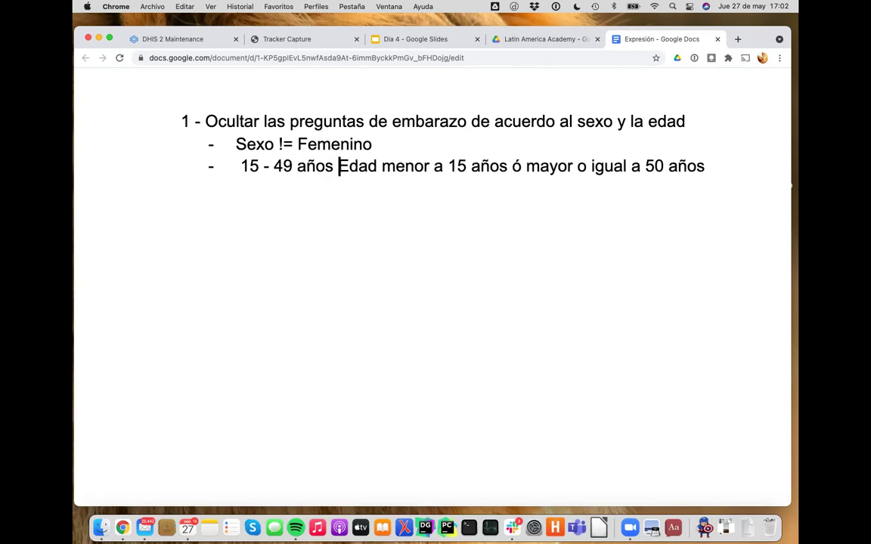
type(" ==")
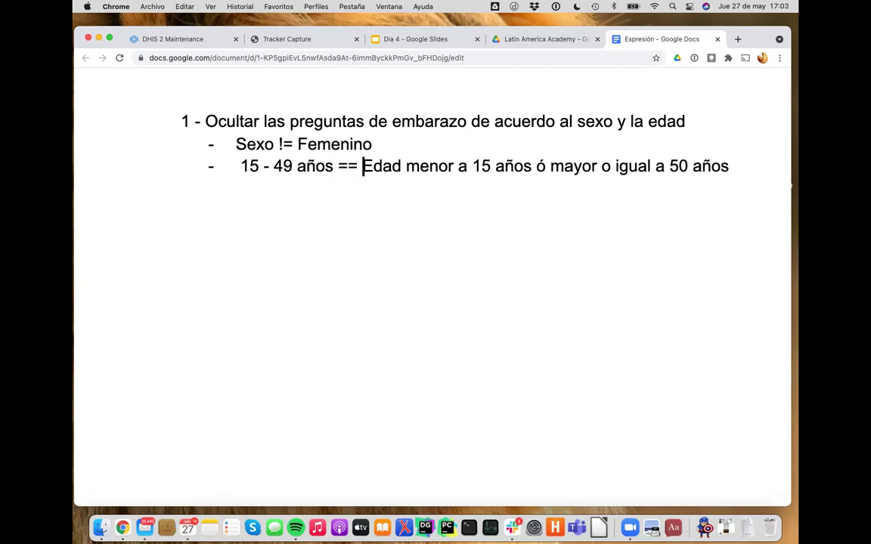
key("Left")
key("BackSpace")
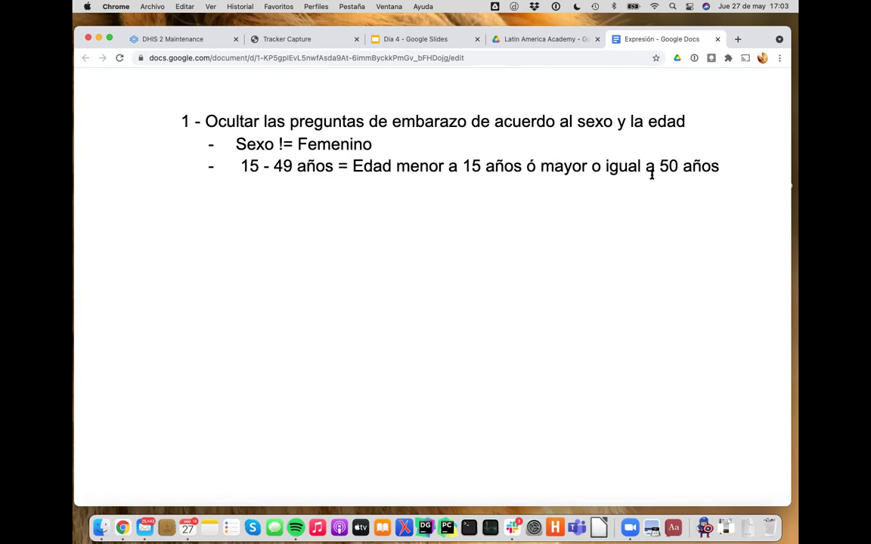
Add a third list item with the comparison outline "< 15 ó >".
left_click(674, 168)
left_click_drag(721, 170, 723, 170)
key("Right")
key("Return")
type("< 15")
key("Escape")
type("ó")
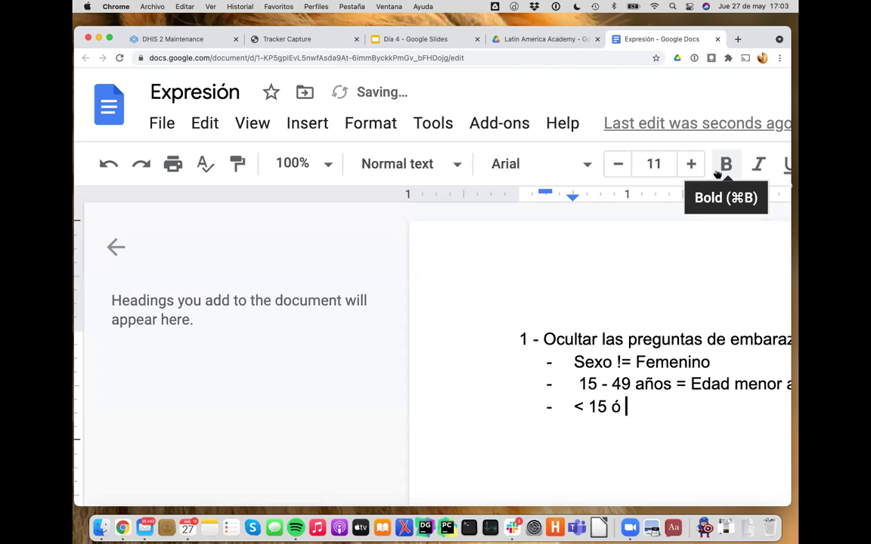
scroll(653, 387, "right", 10)
scroll(653, 386, "down", 3)
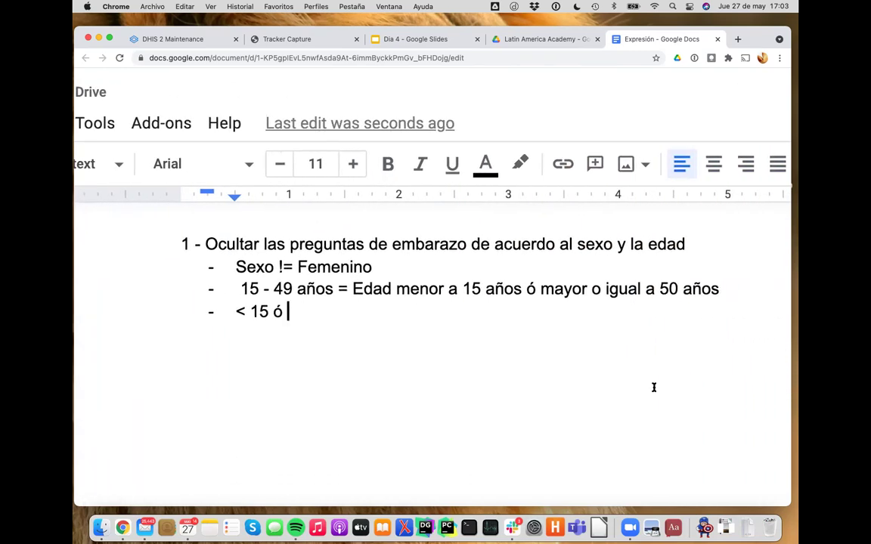
type(">")
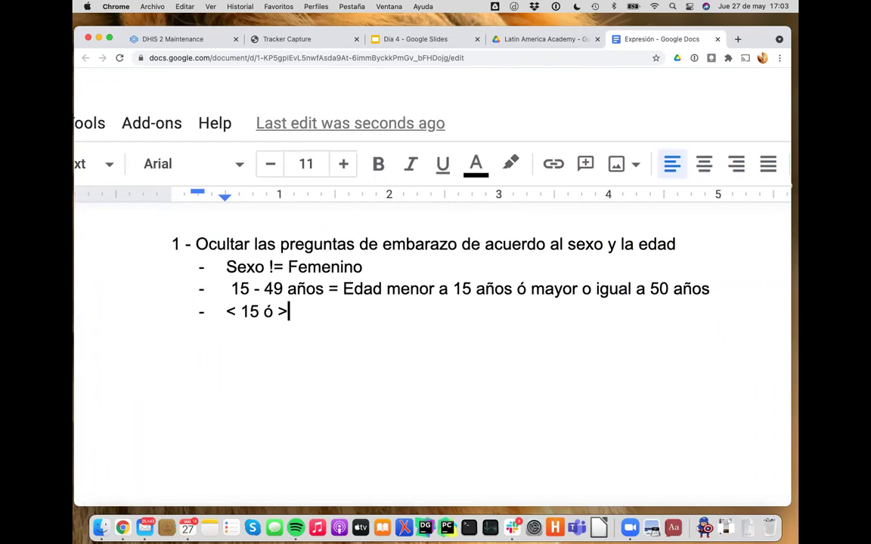
Complete the third list item as "Edad < 15 ó edad > 49".
key("Left")
type("edad")
key("Left")
key("Left")
key("Left")
key("Left")
key("Left")
key("Left")
key("Left")
key("Left")
key("Left")
key("Left")
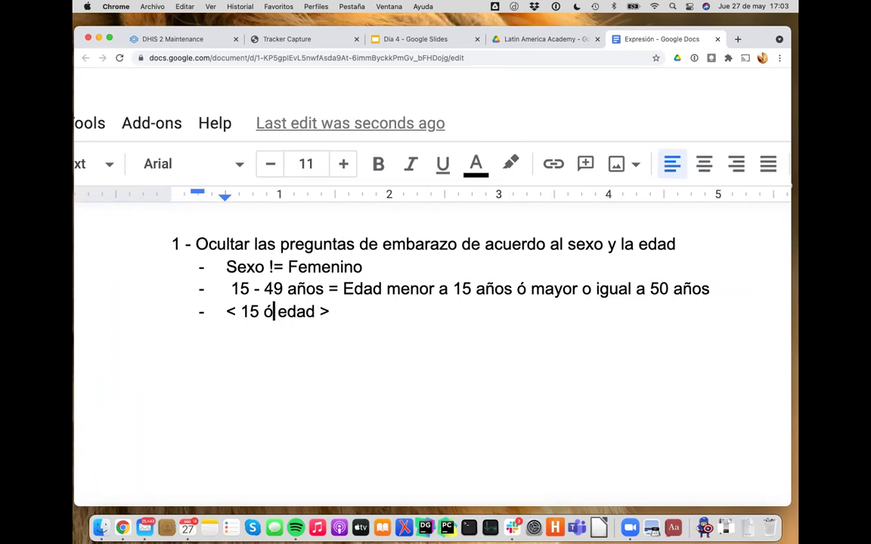
key("Left")
key("Left")
type("edad")
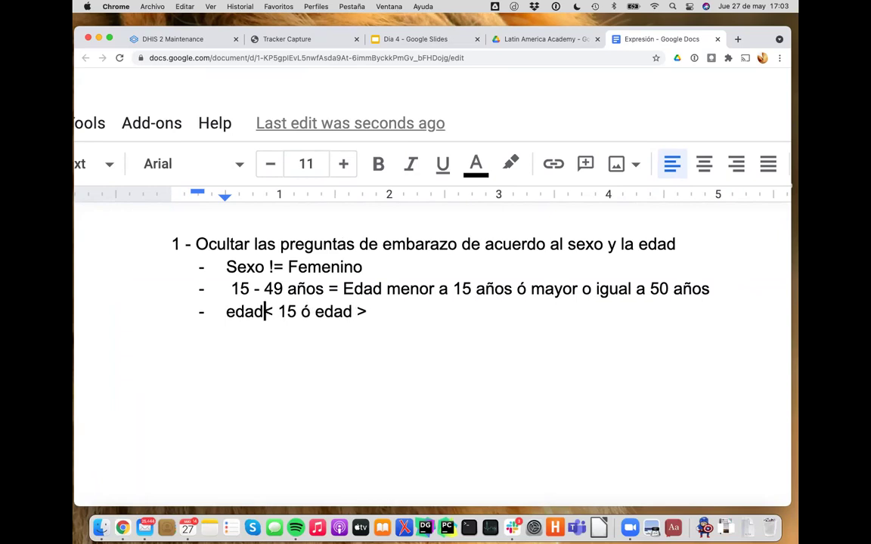
left_click(374, 311)
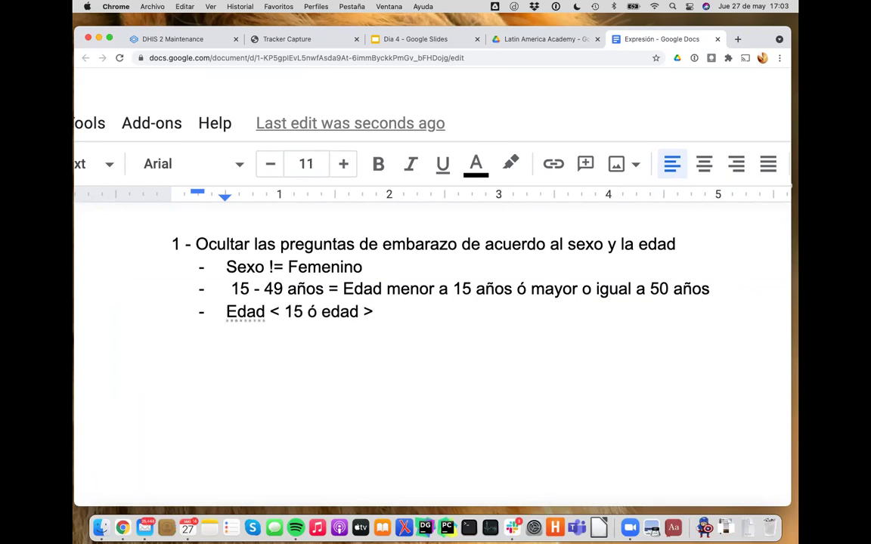
type("49")
Extend the upper age limit with "años 3 meses" as an example and remove that addition again.
type("años ")
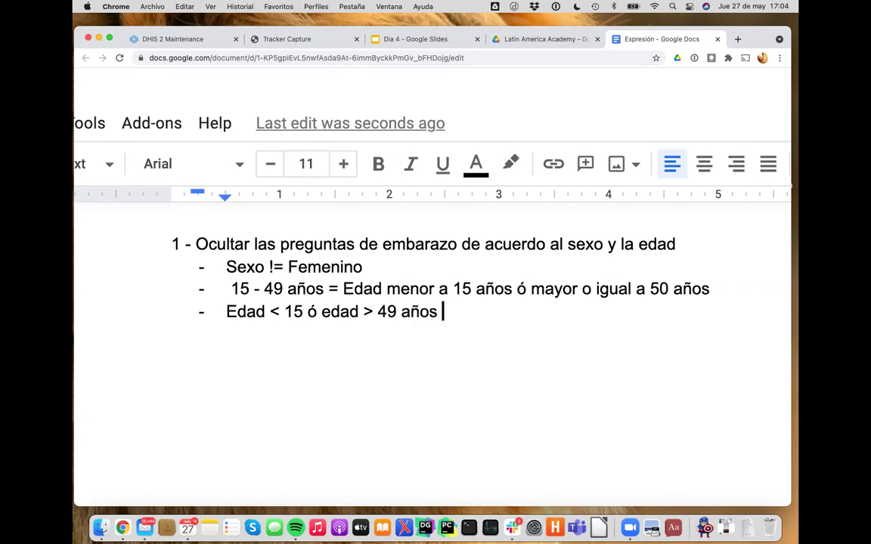
type("3 meses")
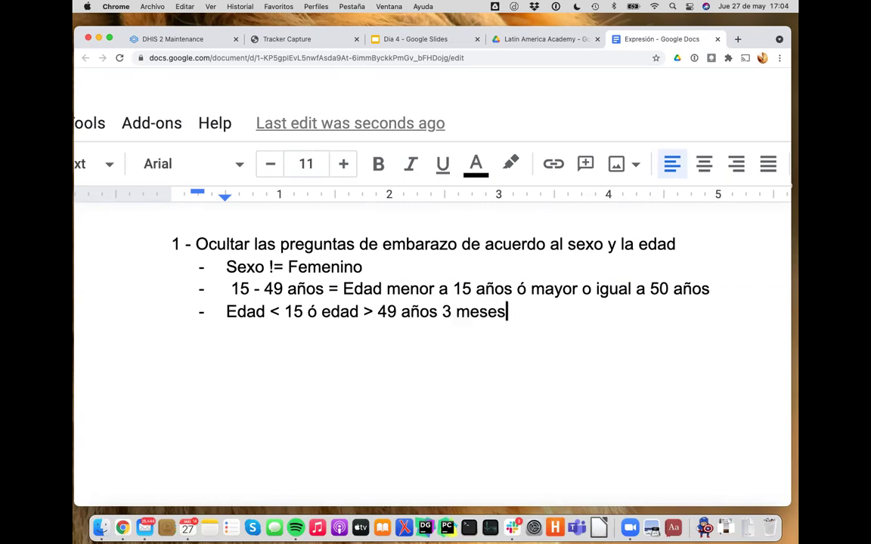
left_click(399, 312)
left_click(509, 324, "shift")
key("BackSpace")
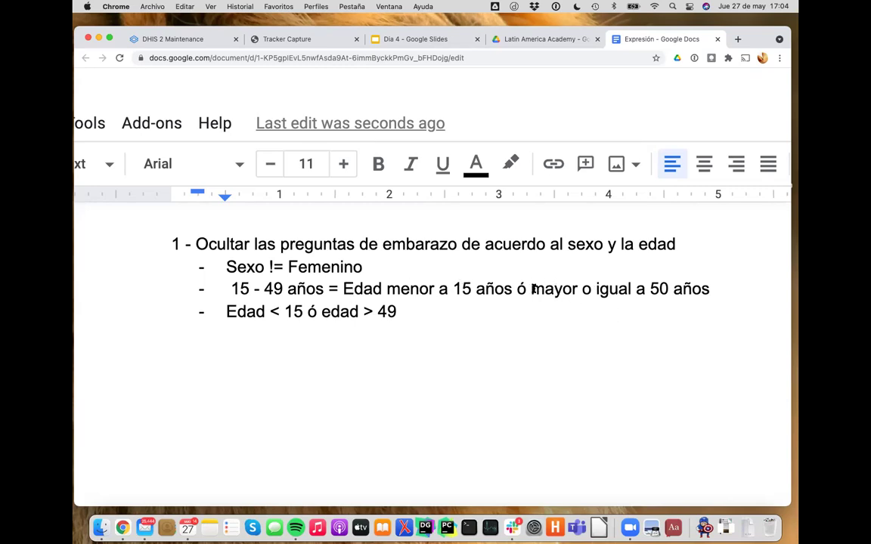
Compare the wording "mayor o igual a 50 años" in the second list item with the new age expression.
left_click_drag(532, 287, 706, 287)
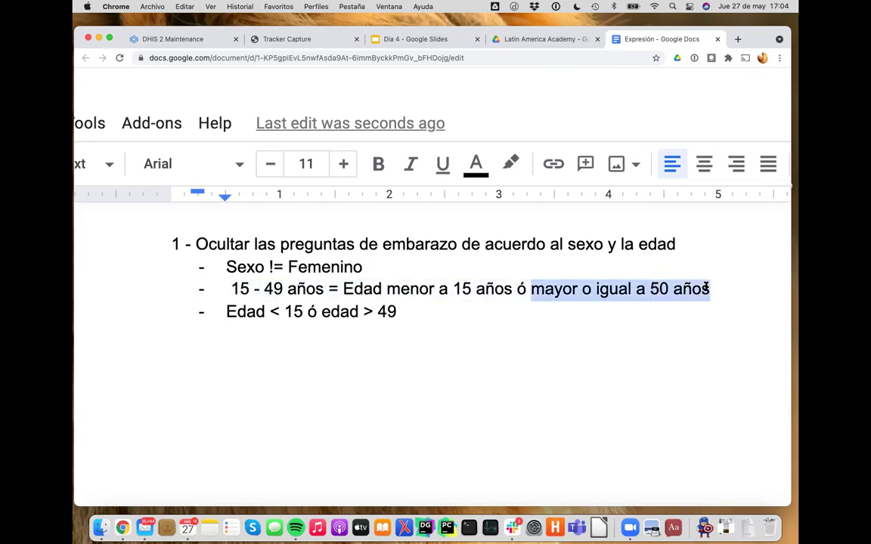
left_click(618, 311)
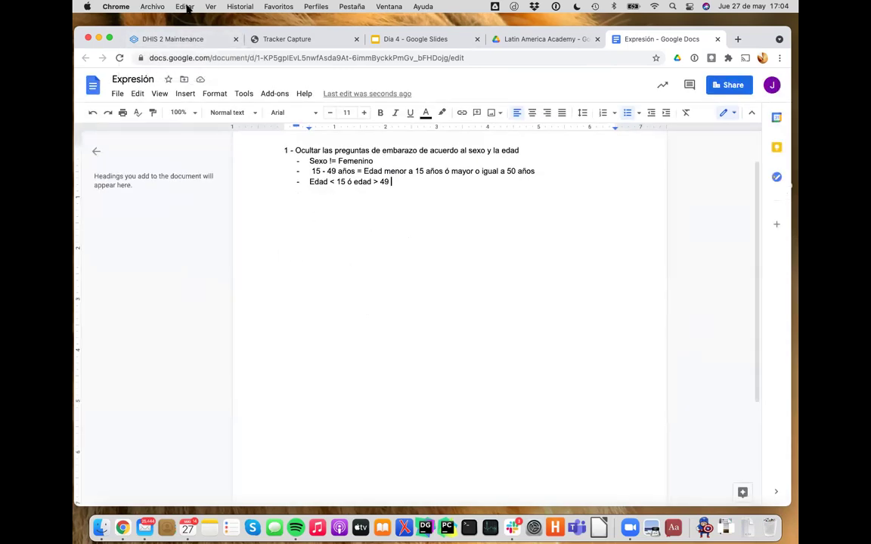
Switch to DHIS 2 Maintenance, abandon editing the GR47 - Calcular la edad rule and start a new program rule.
left_click(195, 42)
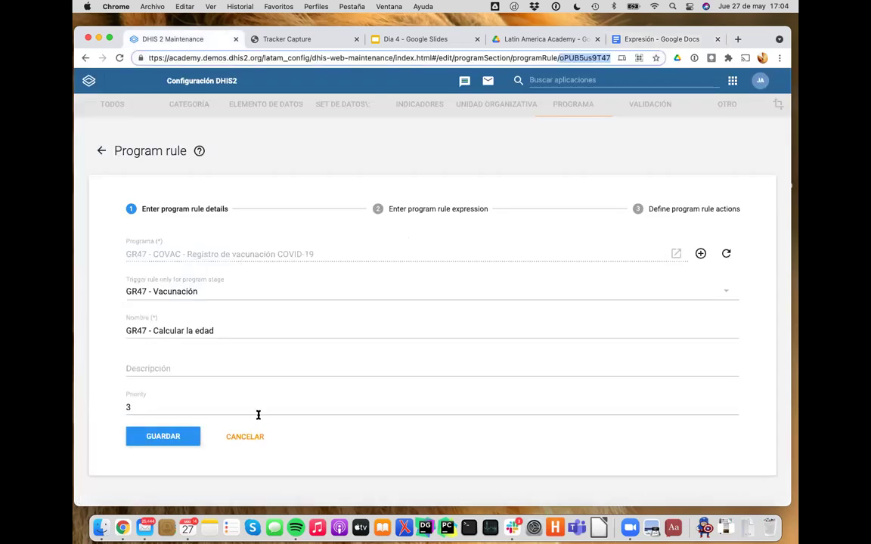
left_click(256, 438)
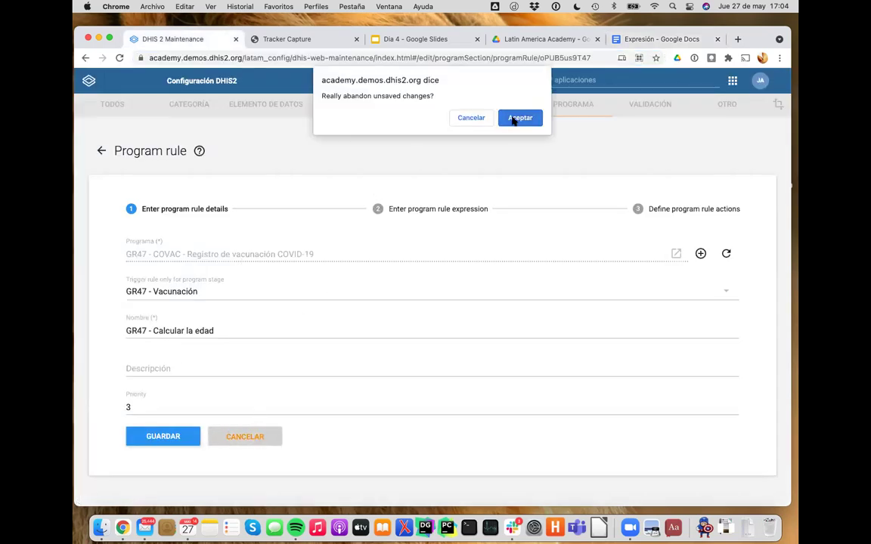
left_click(514, 117)
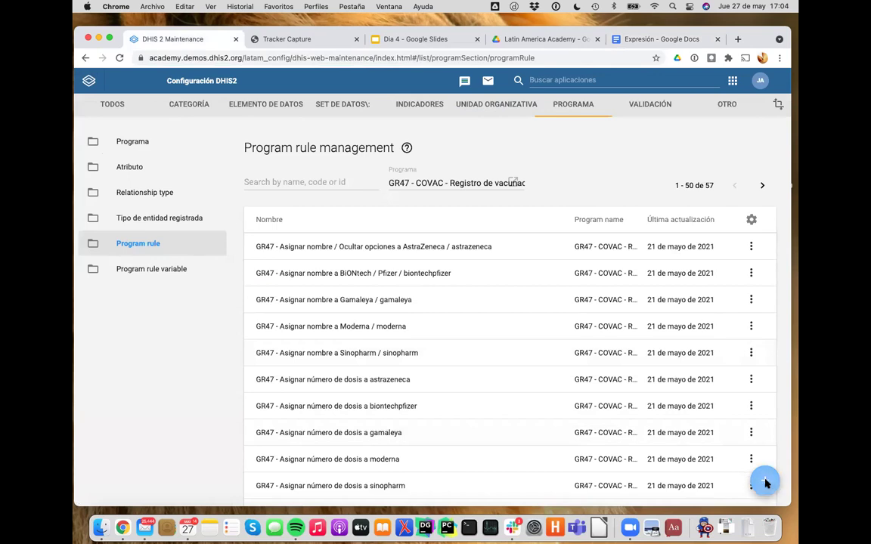
left_click(765, 482)
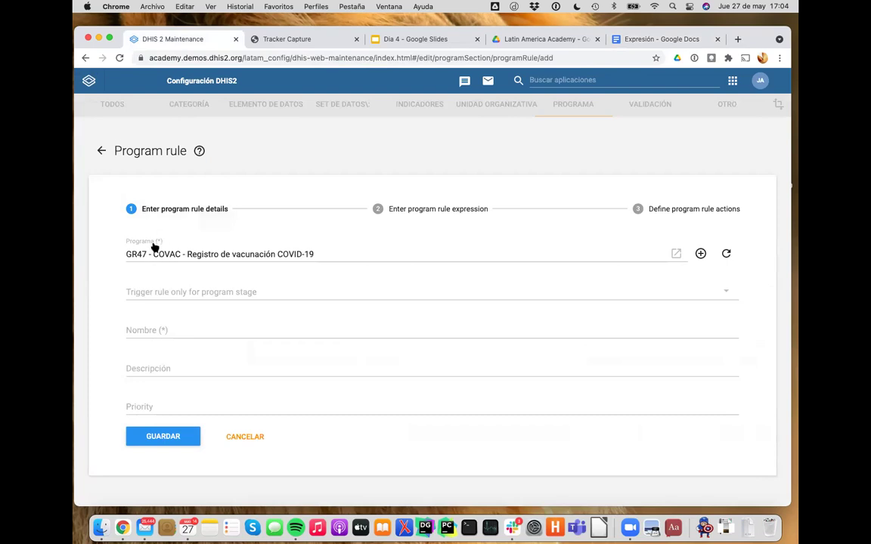
Name the new program rule "GR47 - Embarazo sólo para mujeres en edad reproductiva".
left_click(210, 335)
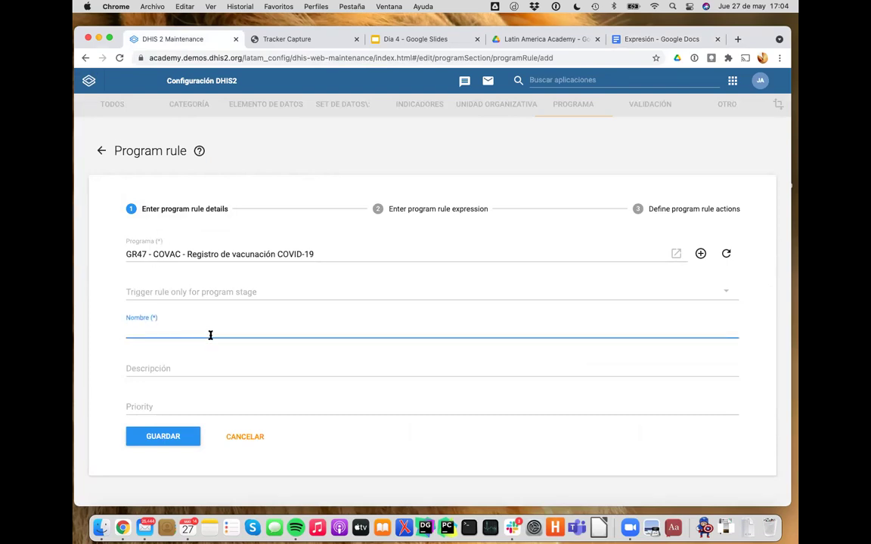
type("GR47 -")
type("Ema")
key("BackSpace")
type("barazo só")
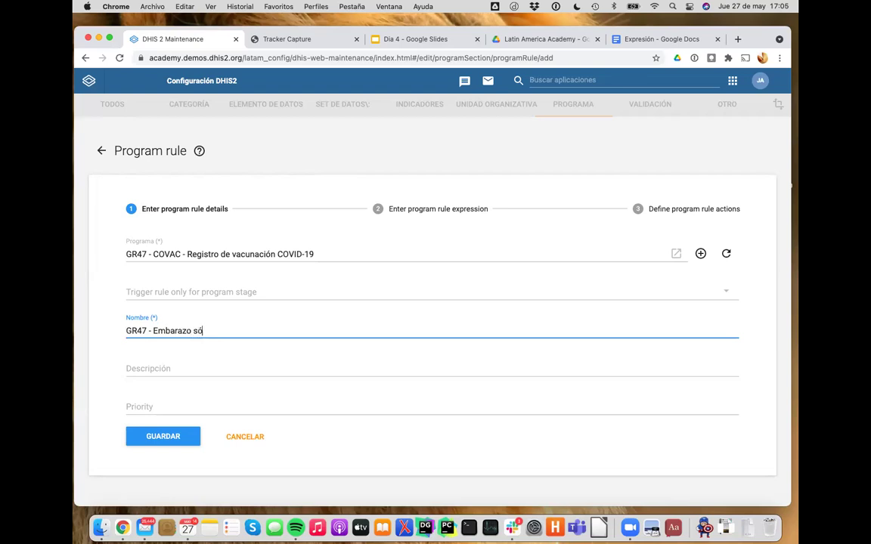
type("lo para mujeres en e")
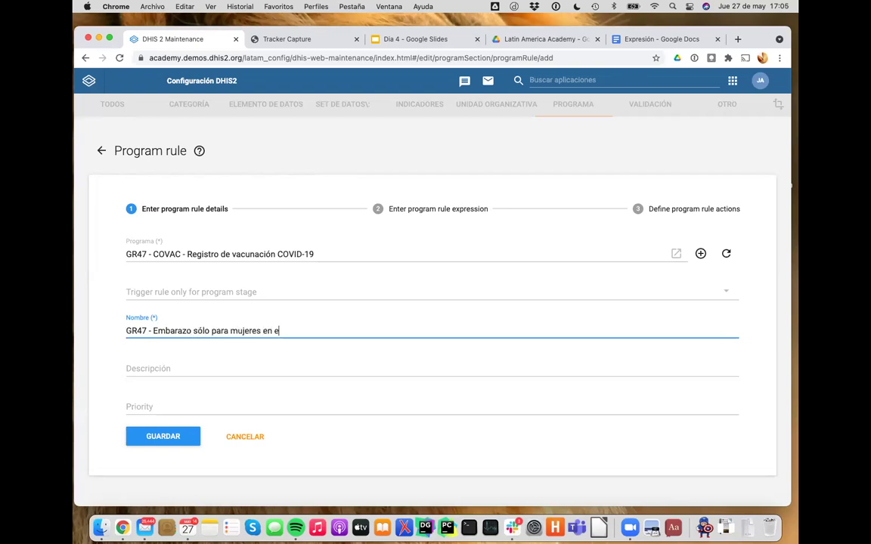
type("dad reproductiva")
Enter the rule description "Ocultar los campos de embarazo para hombres o mujeres fuera de edad reproductiva".
left_click(214, 375)
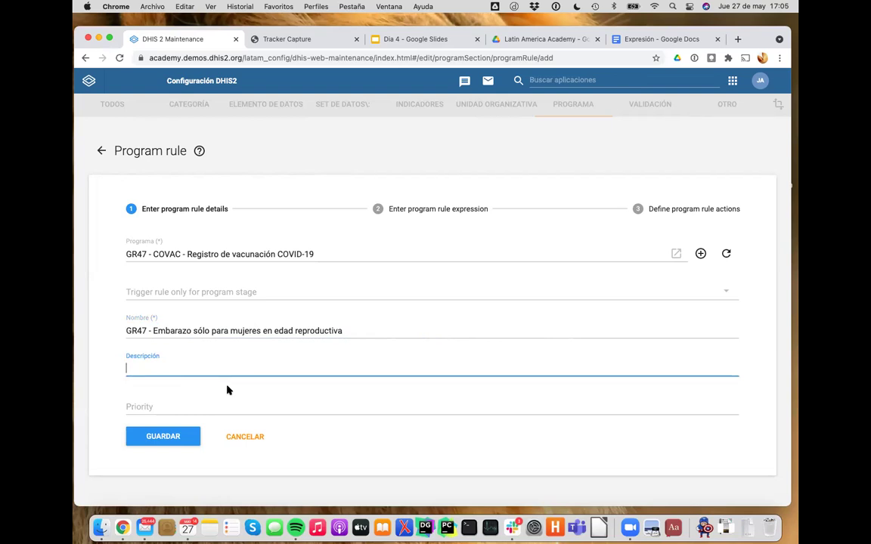
type("Ocultar los campos ")
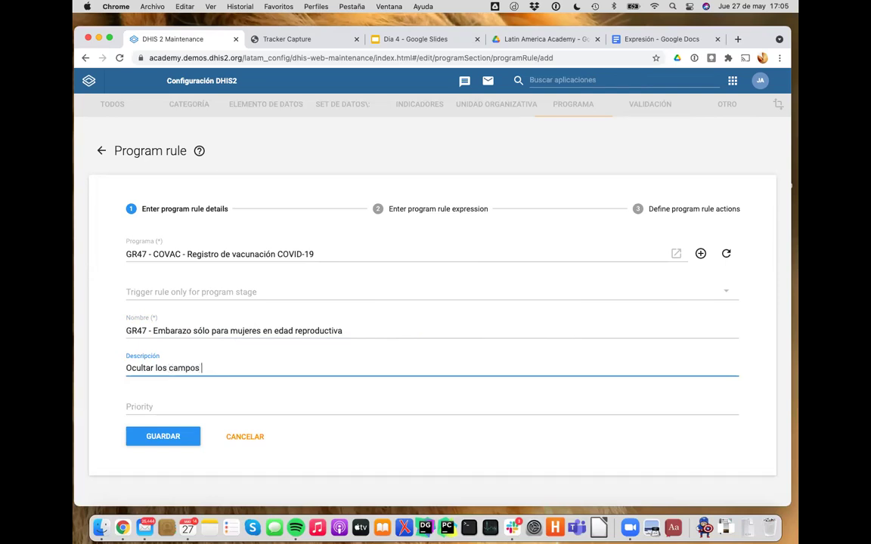
type("de embarazo para homre")
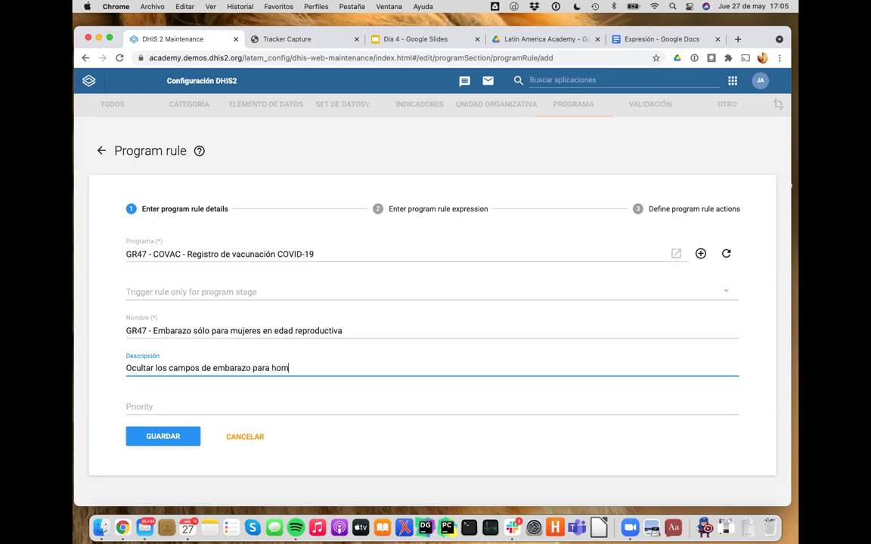
key("BackSpace")
key("BackSpace")
type("bres o mujer")
key("BackSpace")
type("r")
key("BackSpace")
key("BackSpace")
type("eres fuera")
key("BackSpace")
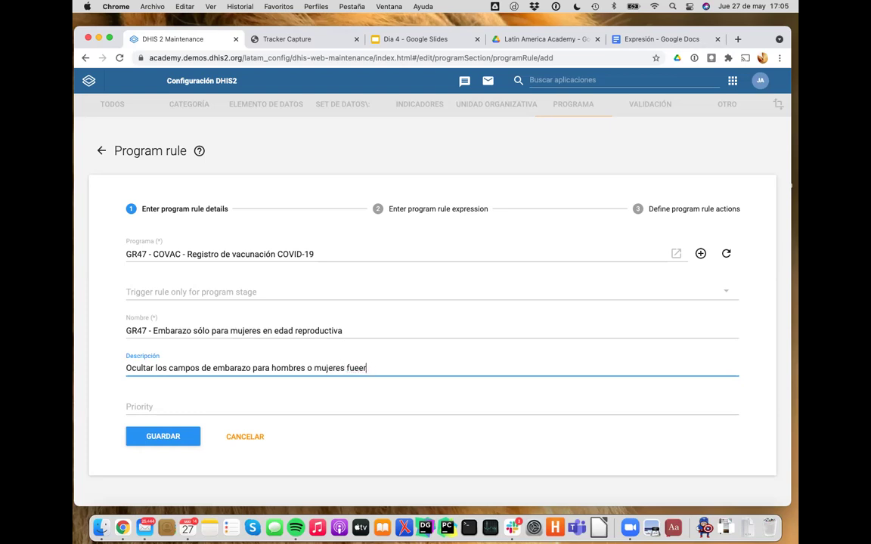
type("a de edad re")
type("producct")
type("iva")
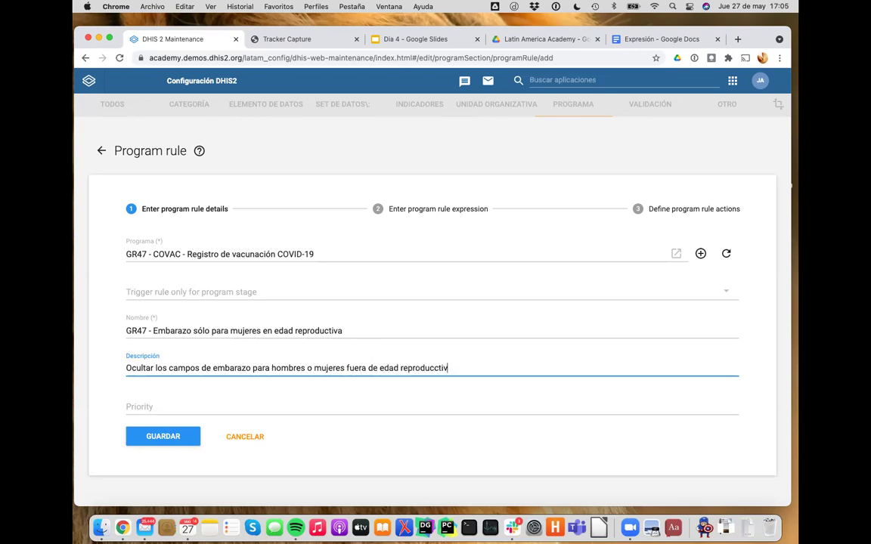
key("Left")
key("Left")
key("Left")
key("Left")
key("Left")
key("BackSpace")
Set the rule's priority to 4 and trigger it only for the program stage GR47 - Vacunación.
left_click(320, 399)
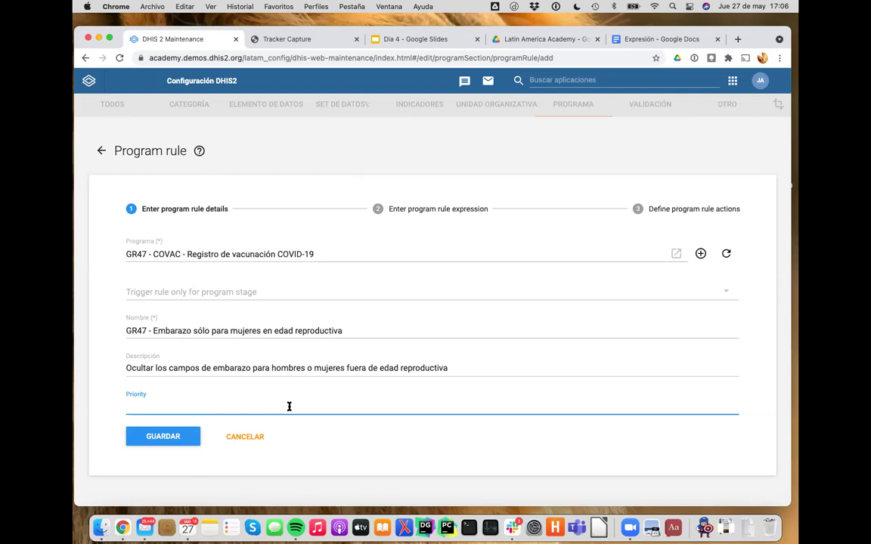
type("4")
left_click(188, 295)
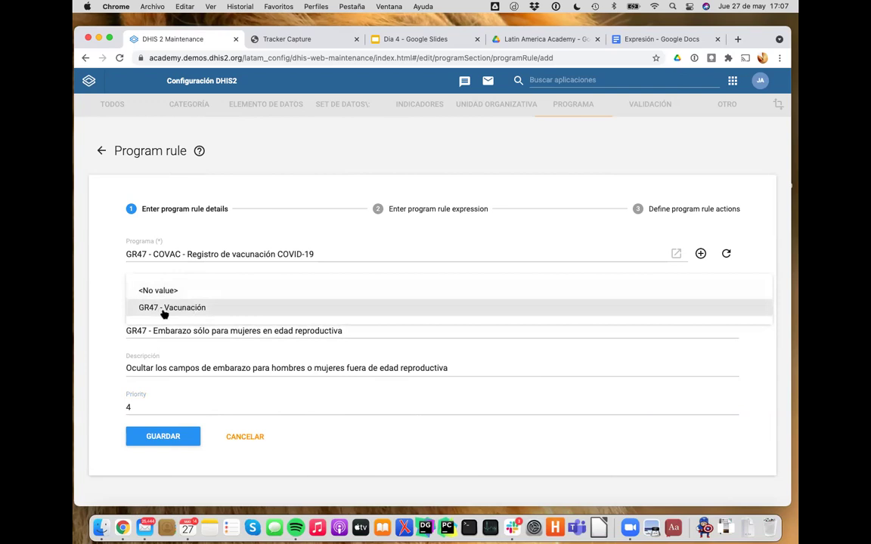
left_click(170, 311)
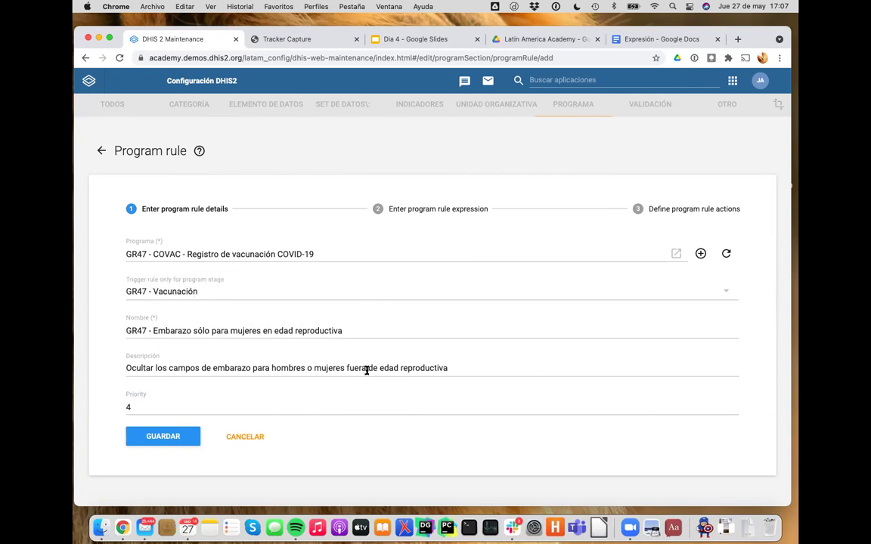
Write the rule condition #{GR47 - Age_Calculated} < 15 || #{GR47 - Age_Calculated} >= 50.
left_click(417, 215)
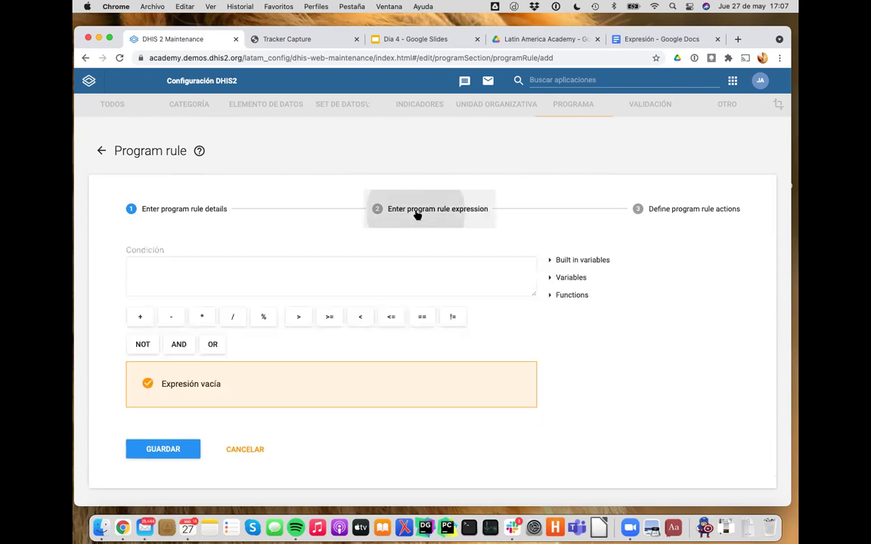
left_click(421, 269)
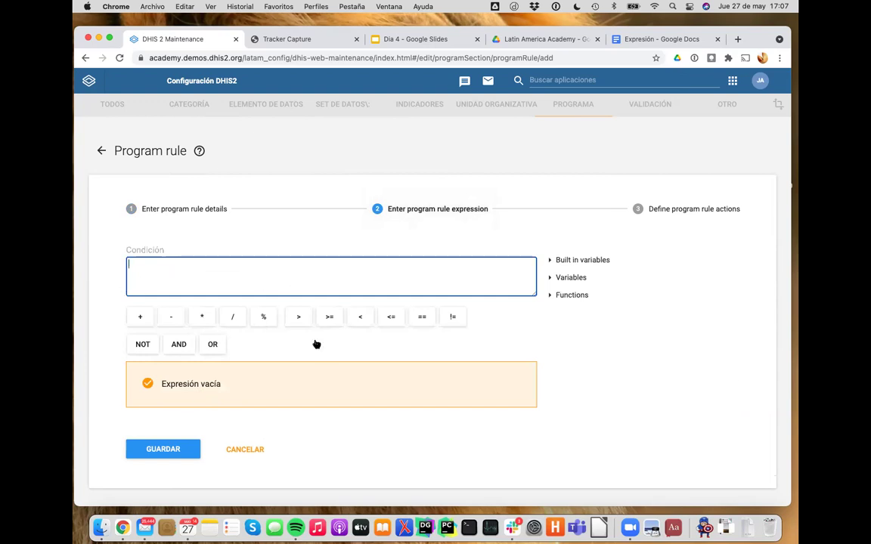
left_click(551, 280)
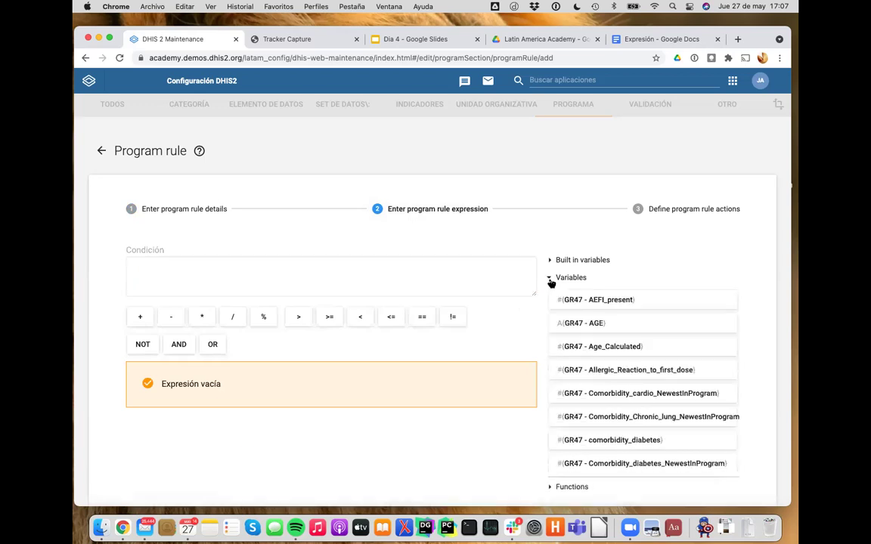
left_click(596, 350)
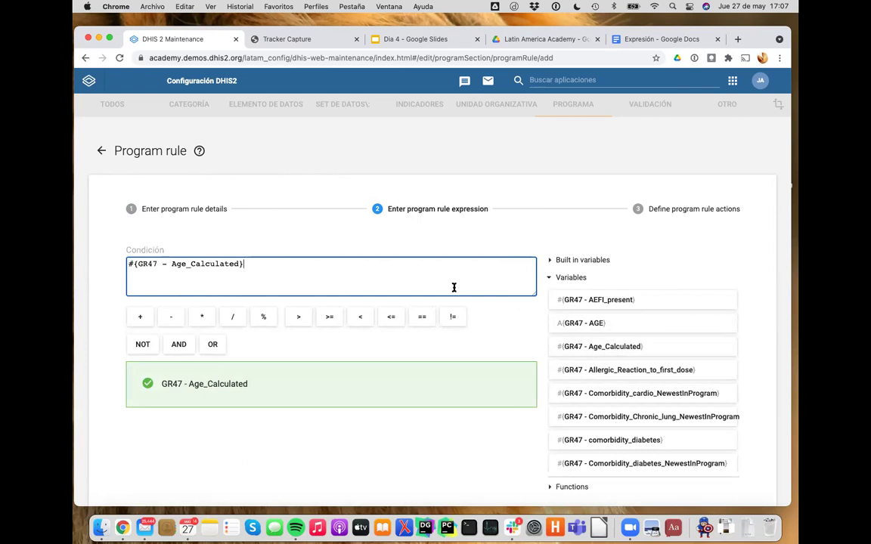
type("< 15")
left_click(212, 344)
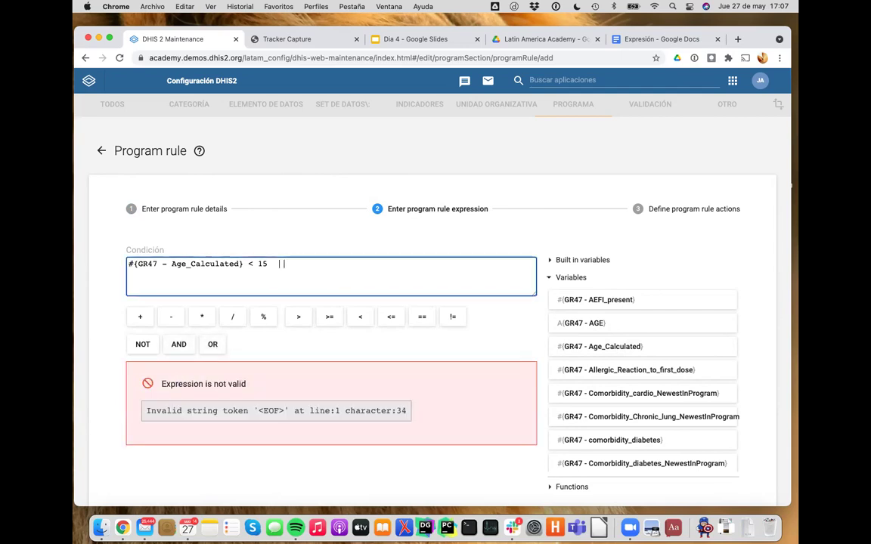
left_click(605, 347)
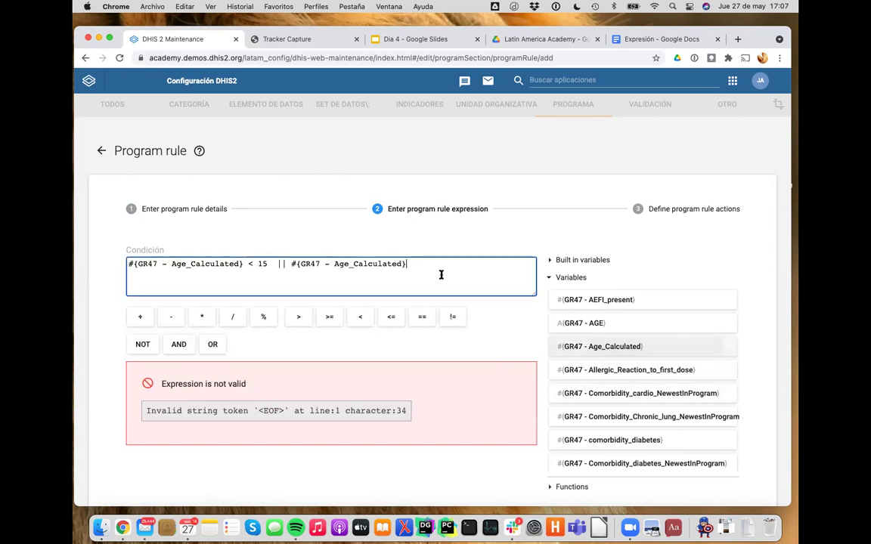
type(">")
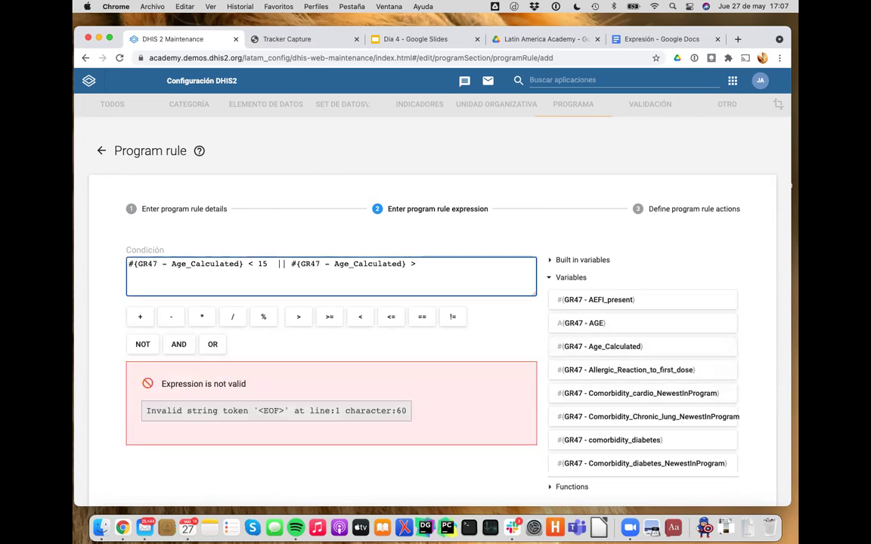
type("= 50")
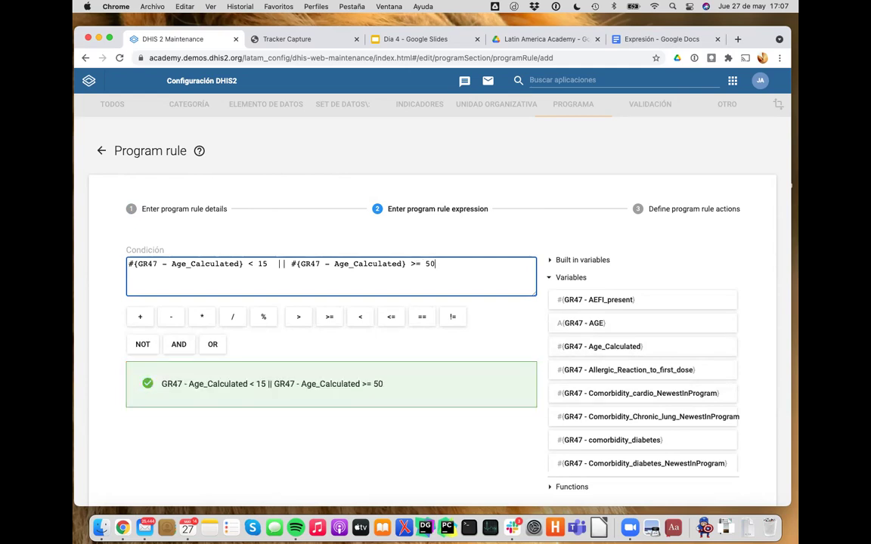
Enclose the whole age condition, with both comparisons and the OR operator, in parentheses.
type(")")
left_click(128, 264)
type("(")
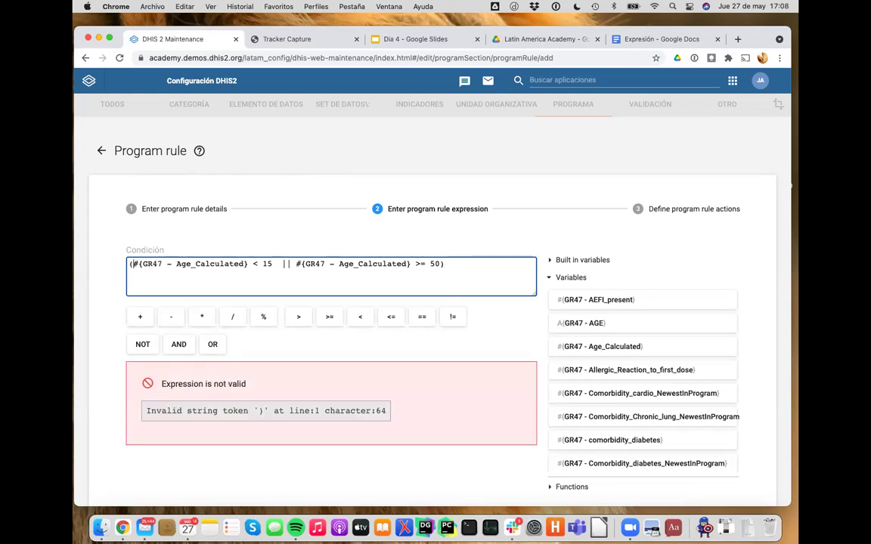
left_click_drag(276, 264, 297, 264)
double_click(288, 264)
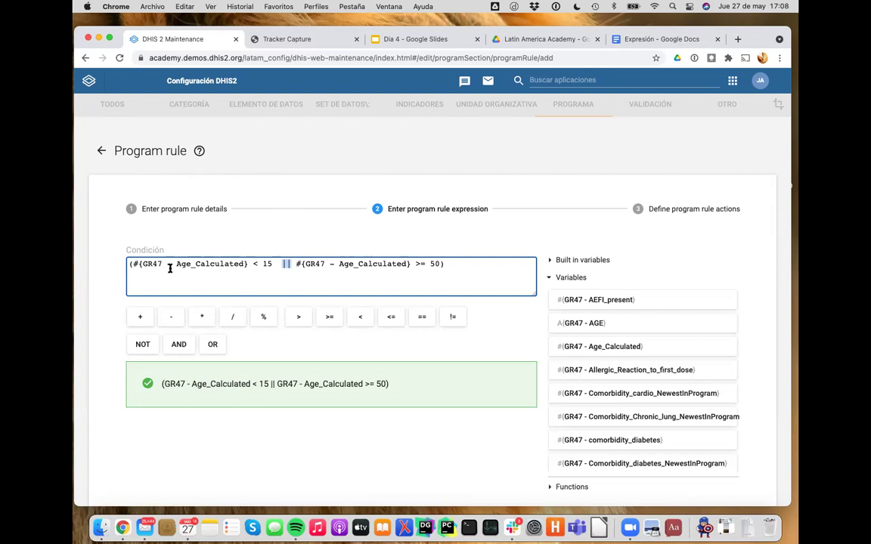
left_click(130, 263)
left_click(449, 263)
Add a Hide field action to the rule for the data element GR47 - COVAC - Embarazo.
left_click(673, 211)
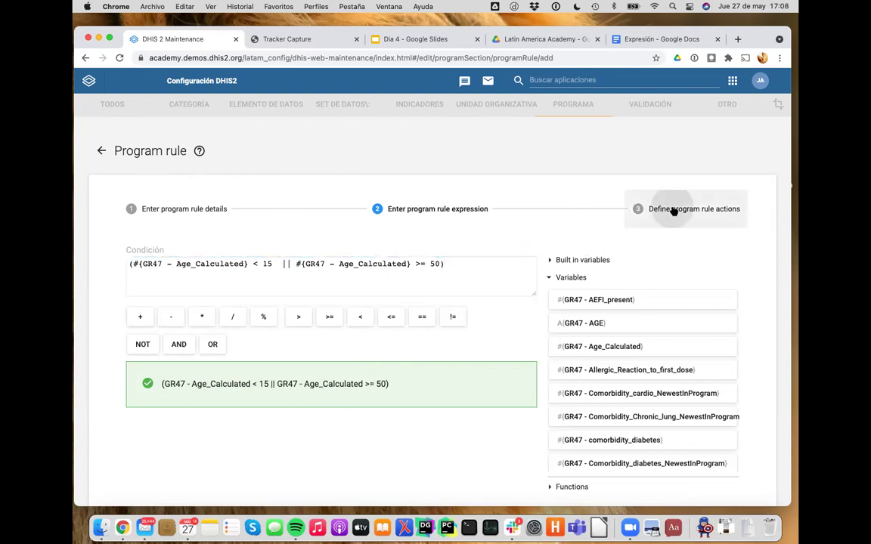
left_click(693, 248)
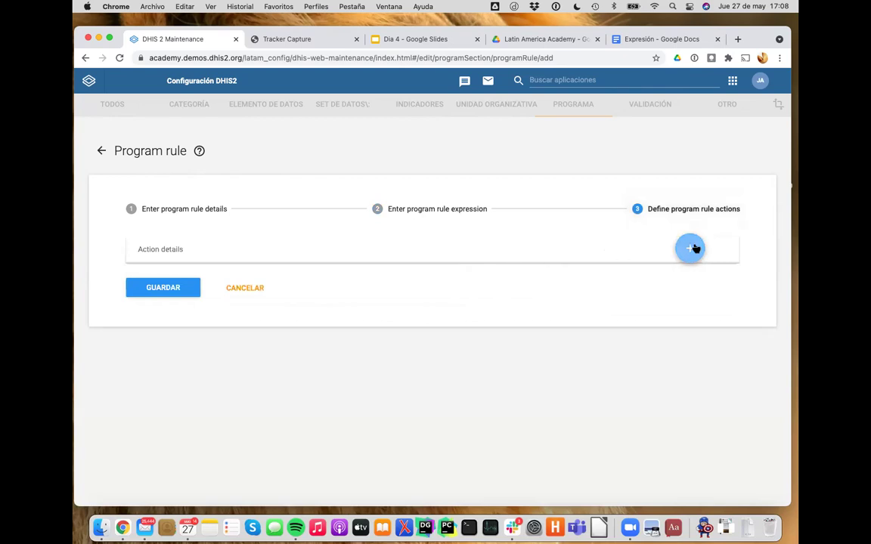
left_click(427, 295)
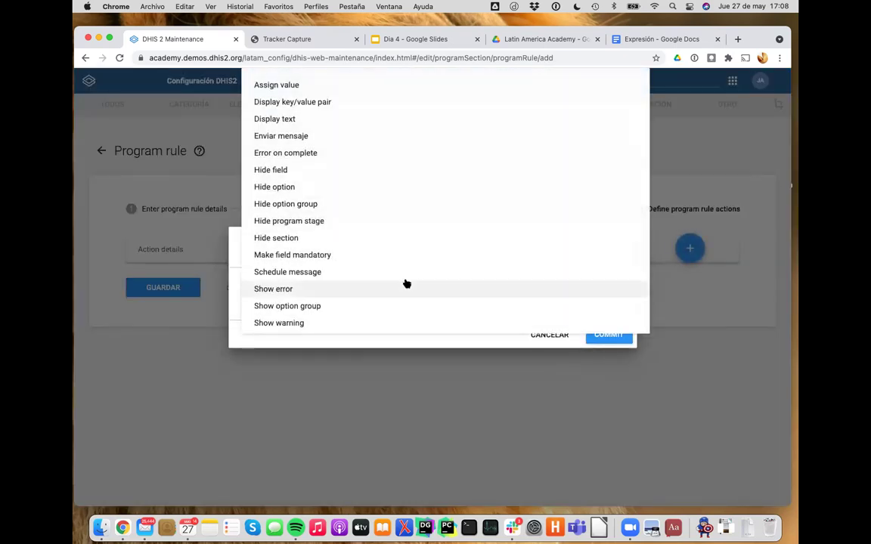
left_click(287, 172)
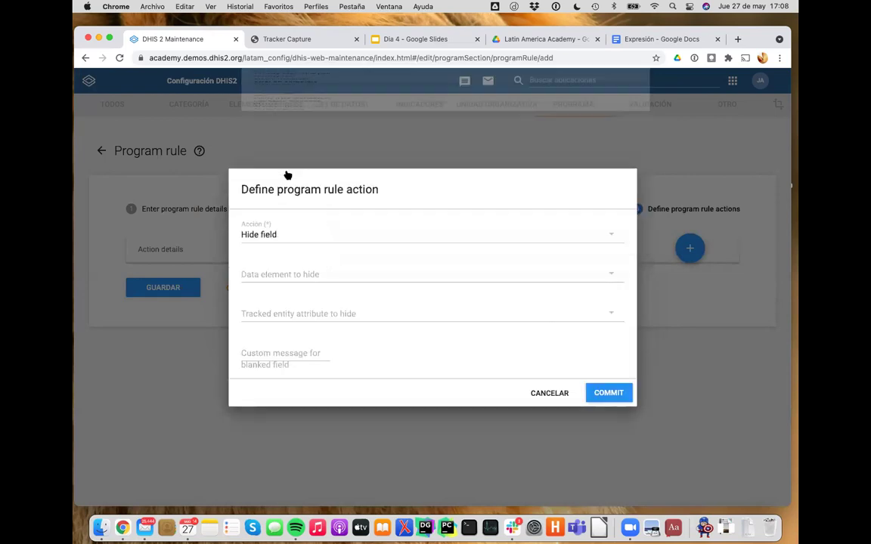
left_click(308, 280)
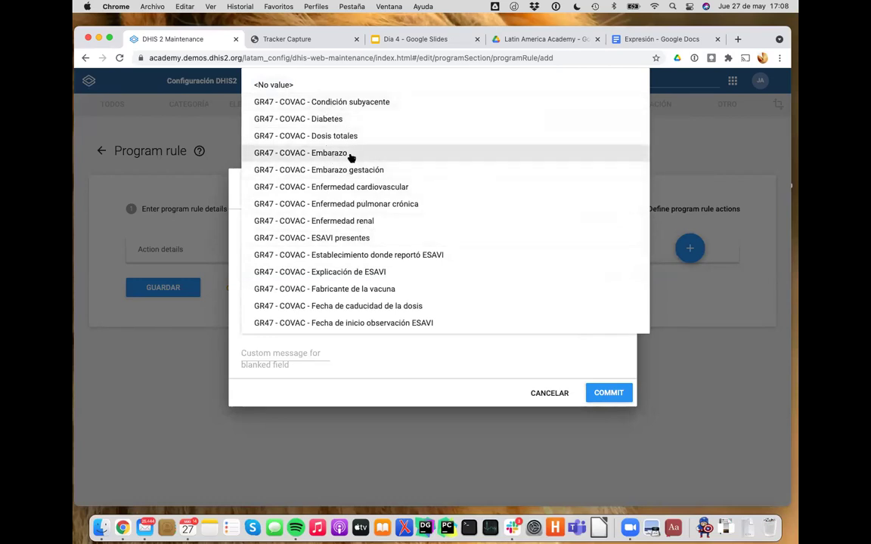
left_click(325, 154)
left_click(609, 393)
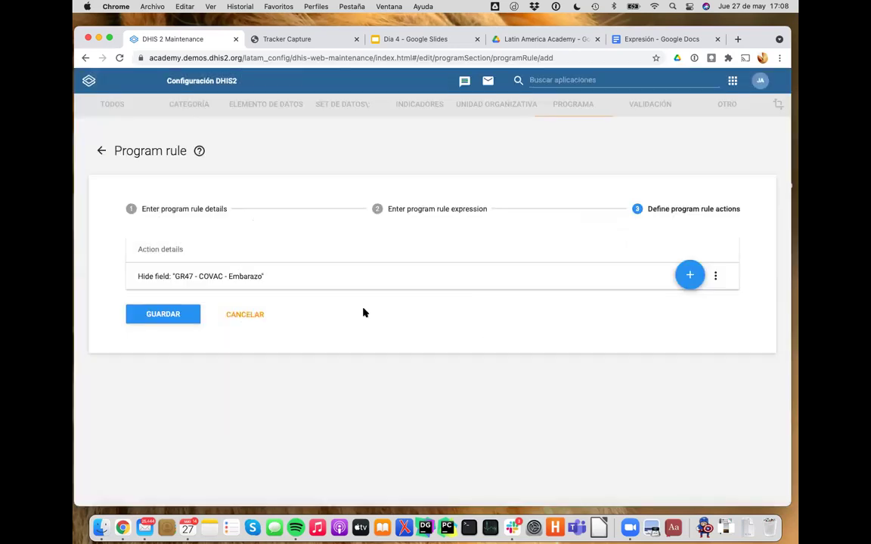
Return to the rule's expression and find the GR47 - SEX variable among the program rule variables.
left_click(419, 213)
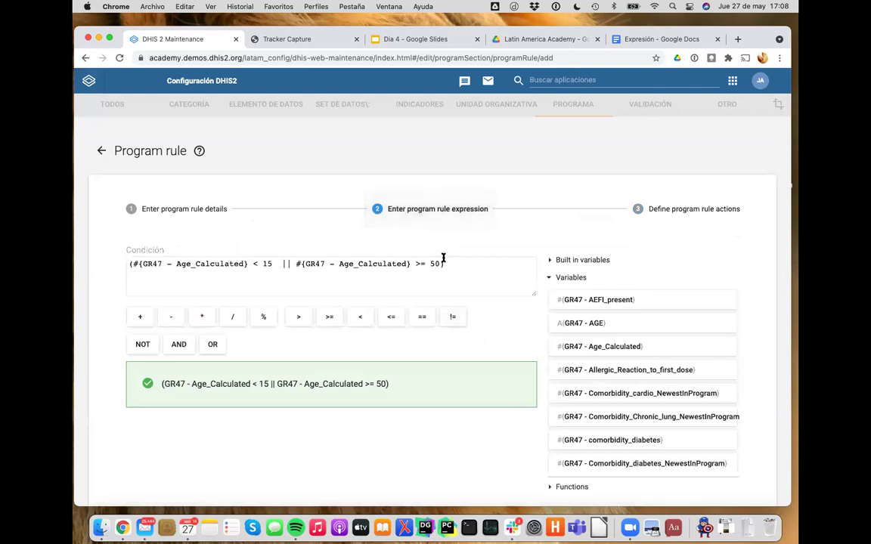
scroll(665, 396, "down", 5)
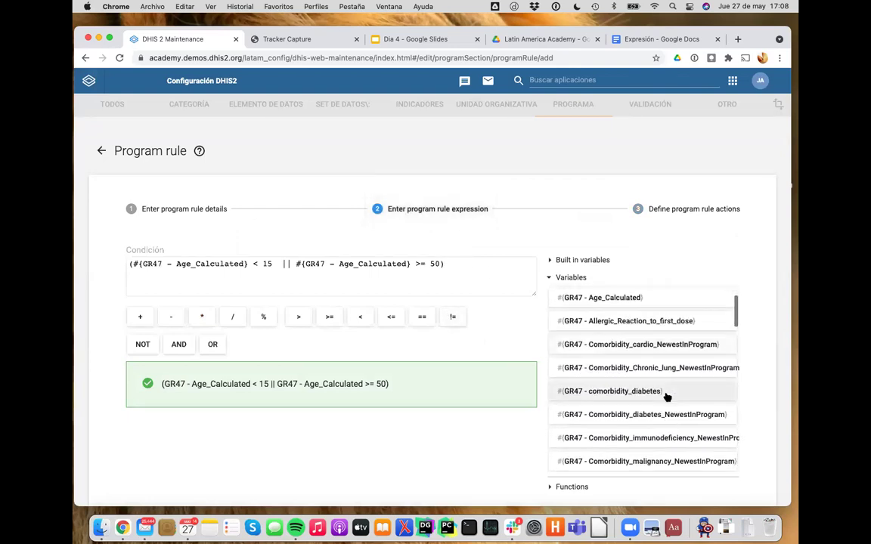
scroll(665, 396, "down", 6)
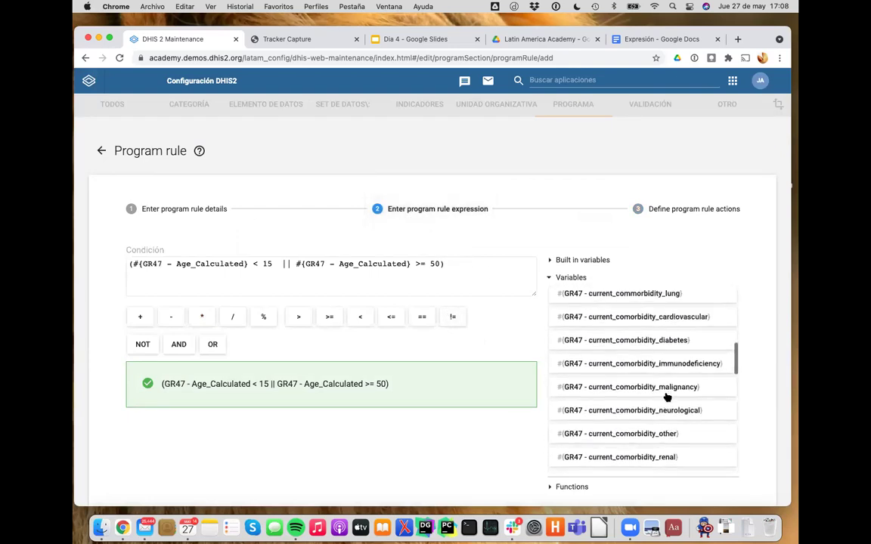
scroll(666, 396, "down", 6)
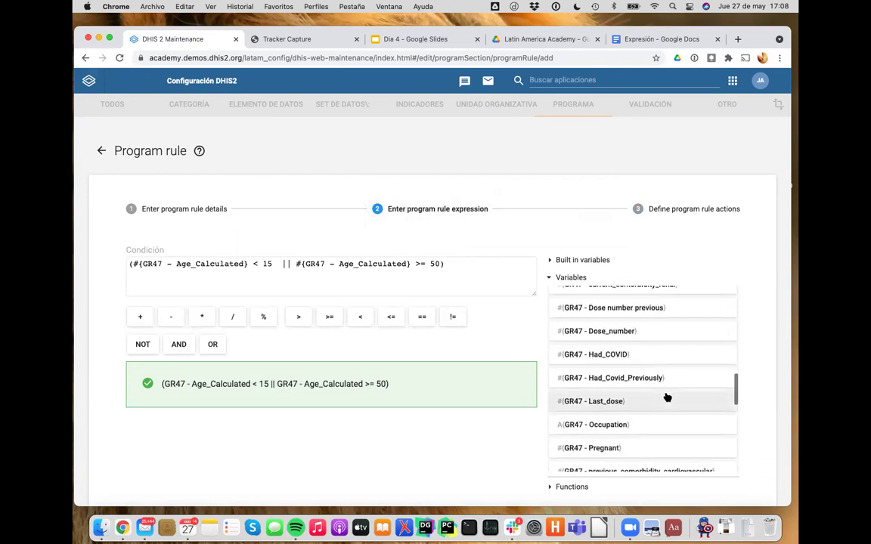
scroll(667, 396, "down", 5)
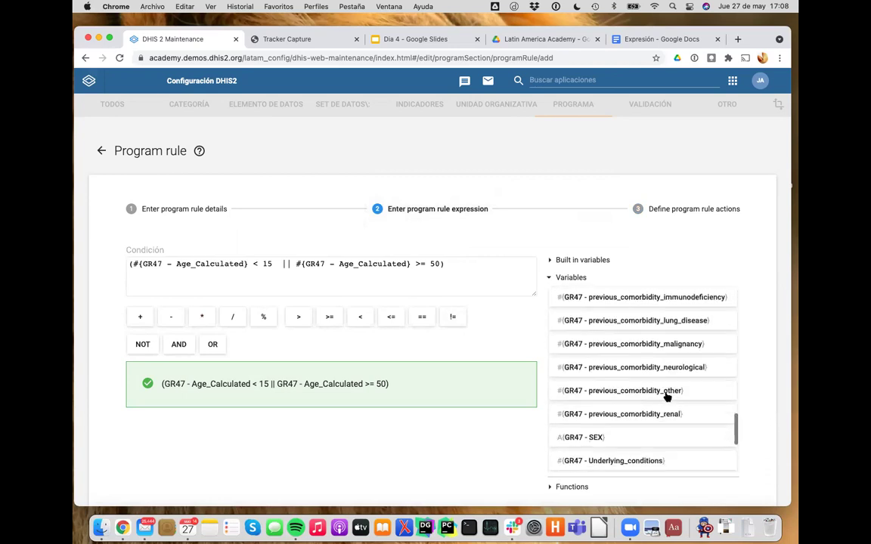
left_click(592, 438)
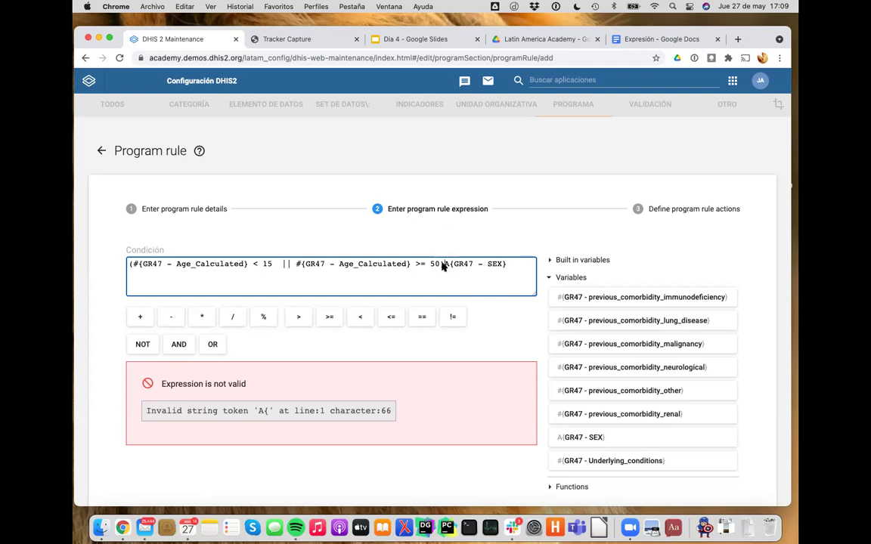
left_click_drag(442, 265, 513, 280)
key("BackSpace")
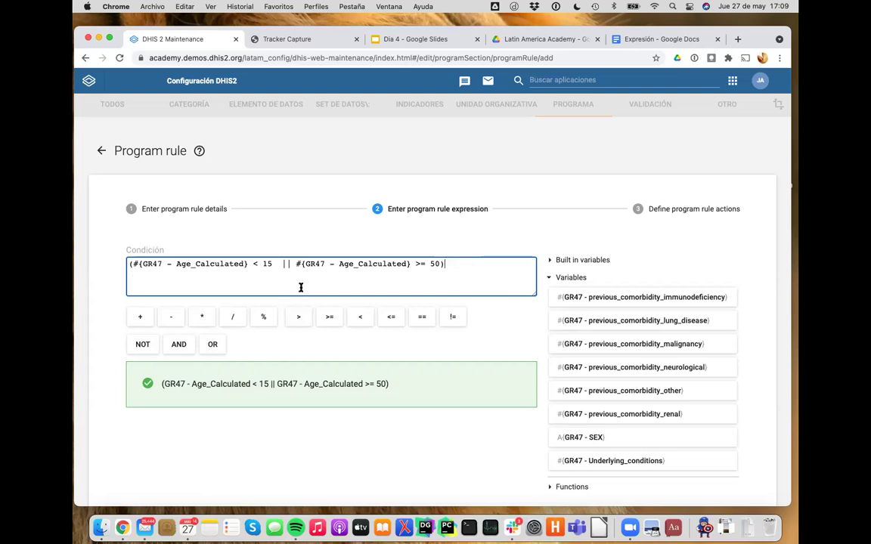
Extend the rule condition after the parenthesised age expression with || A{GR47 - SEX} != 'Femenino'.
left_click(214, 346)
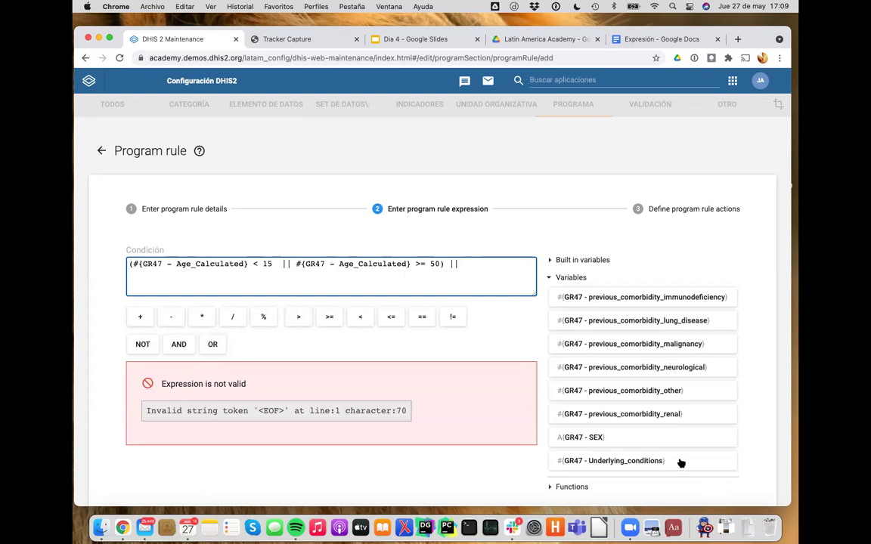
left_click(646, 436)
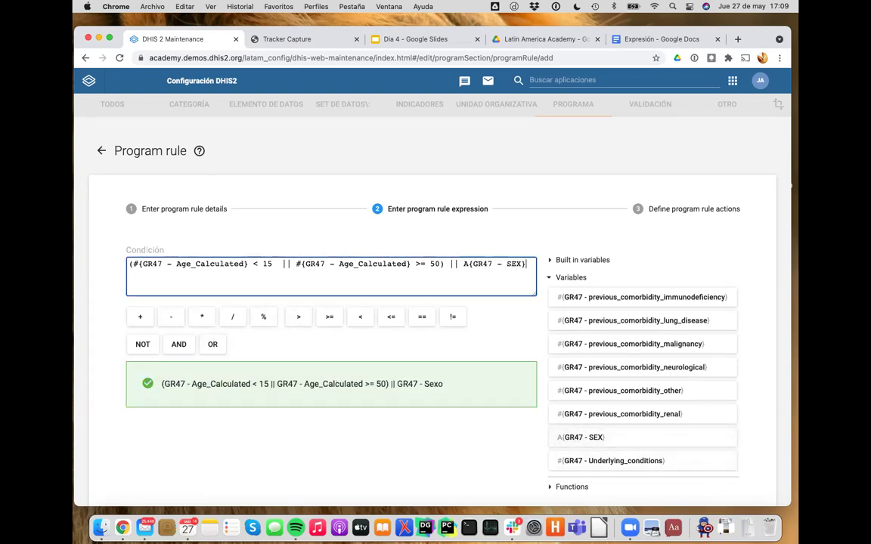
type("!= '")
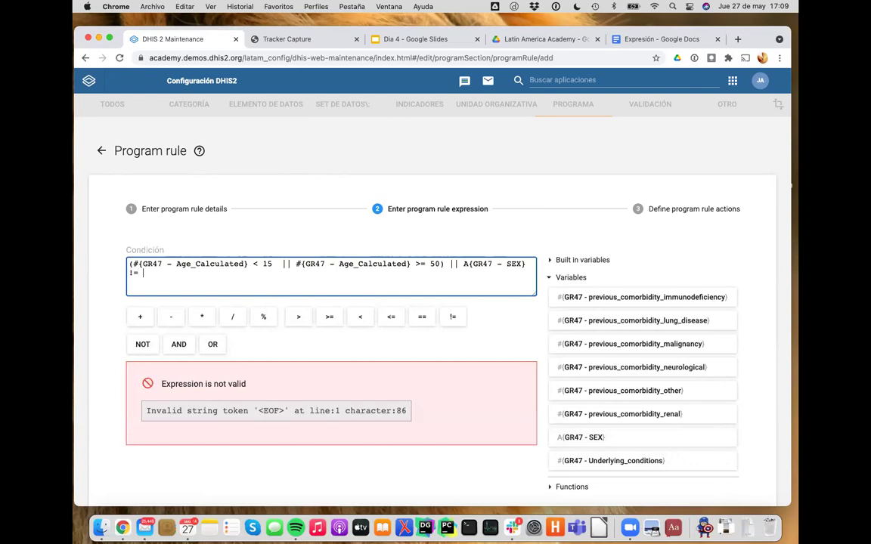
type("Femenino")
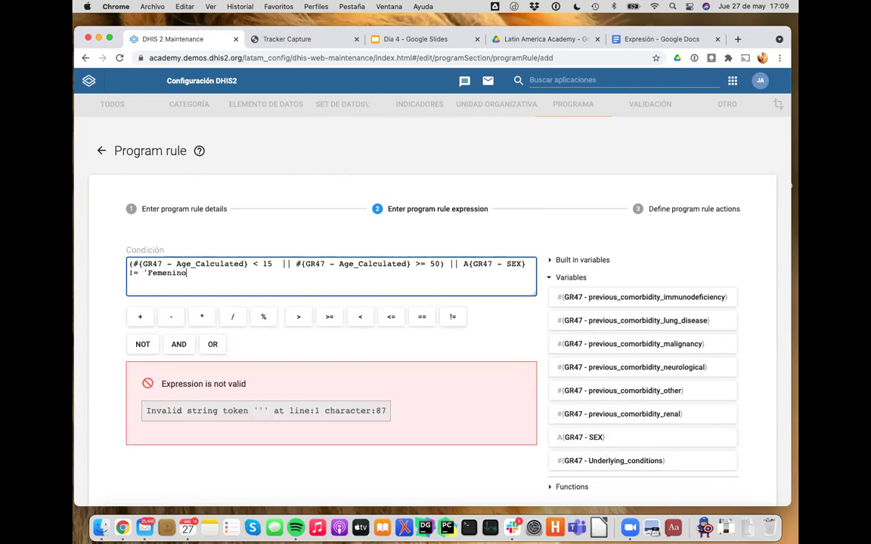
type("'")
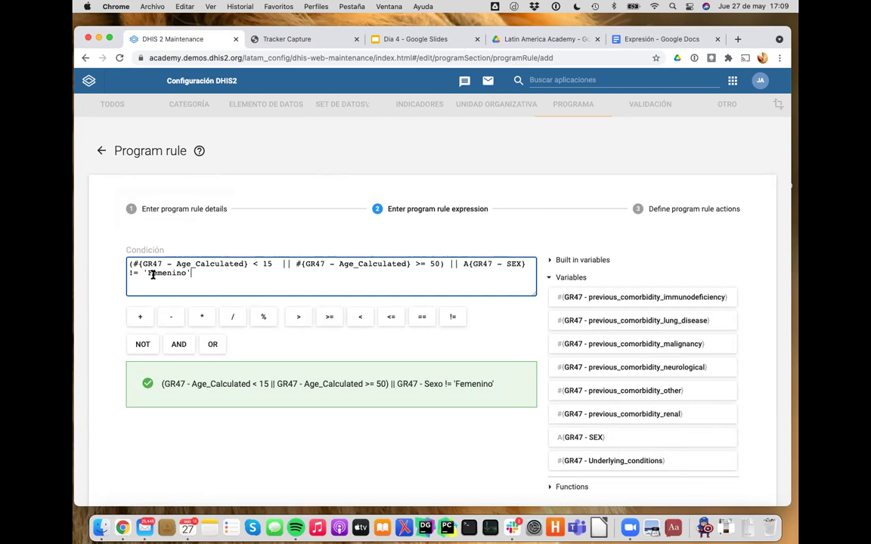
Switch to the Tracker Capture page, open the Maintenance app there and show its list of option sets.
left_click(286, 39)
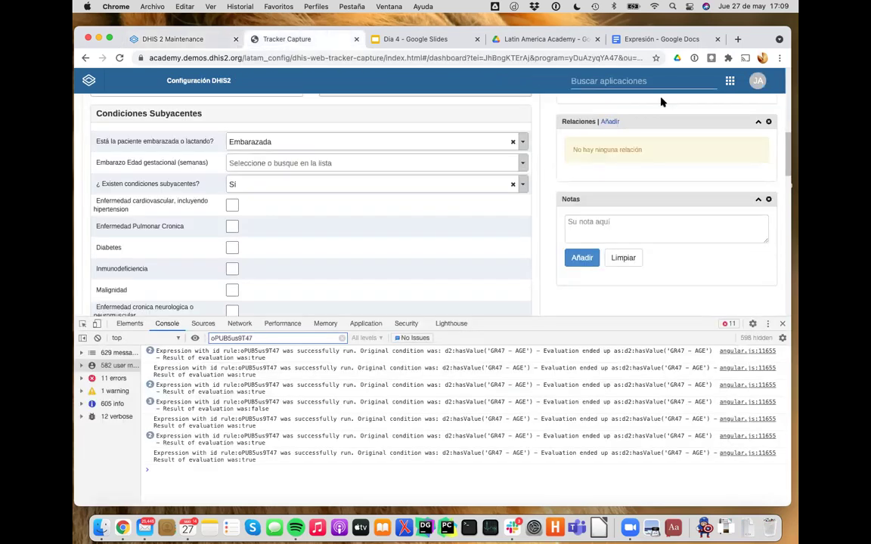
left_click(680, 79)
scroll(589, 196, "down", 3)
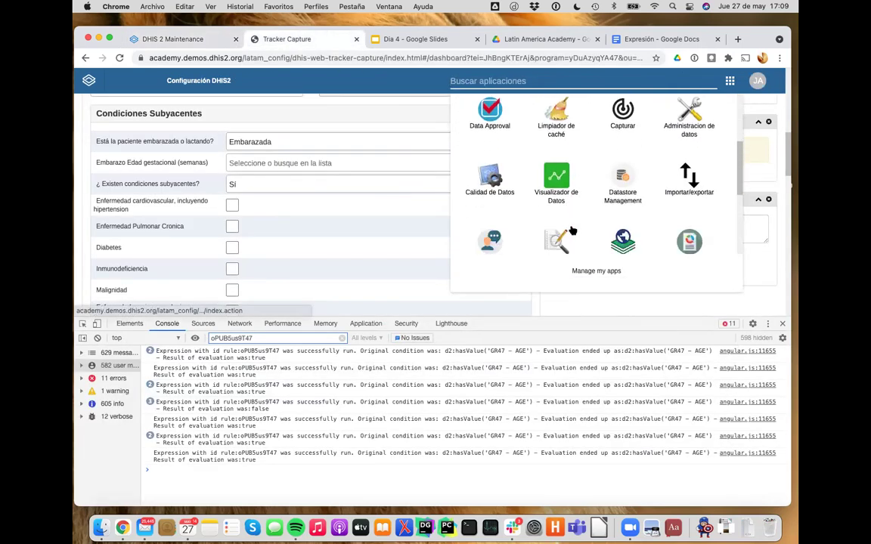
left_click(560, 229)
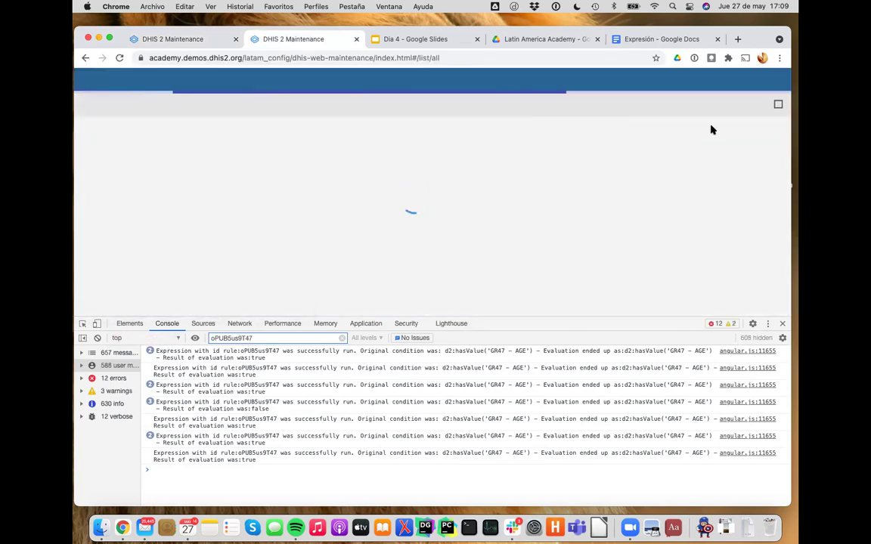
left_click(724, 108)
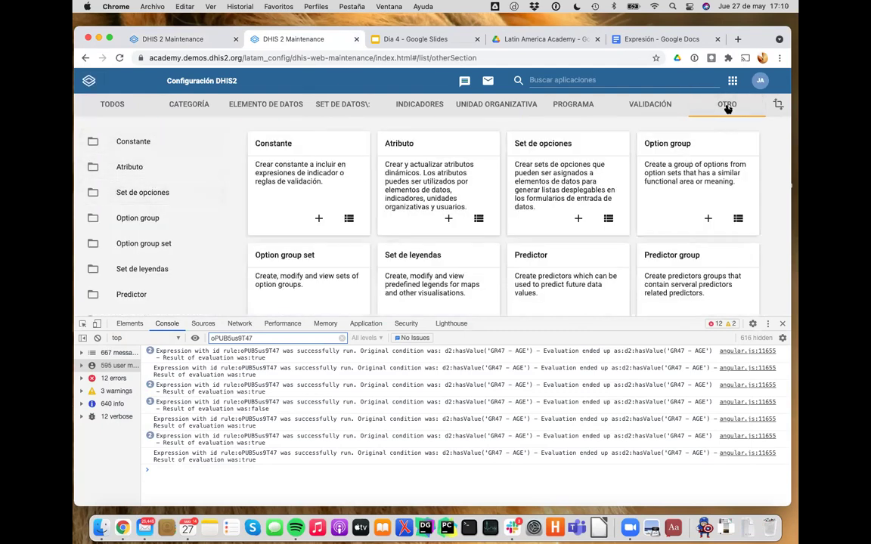
left_click(148, 196)
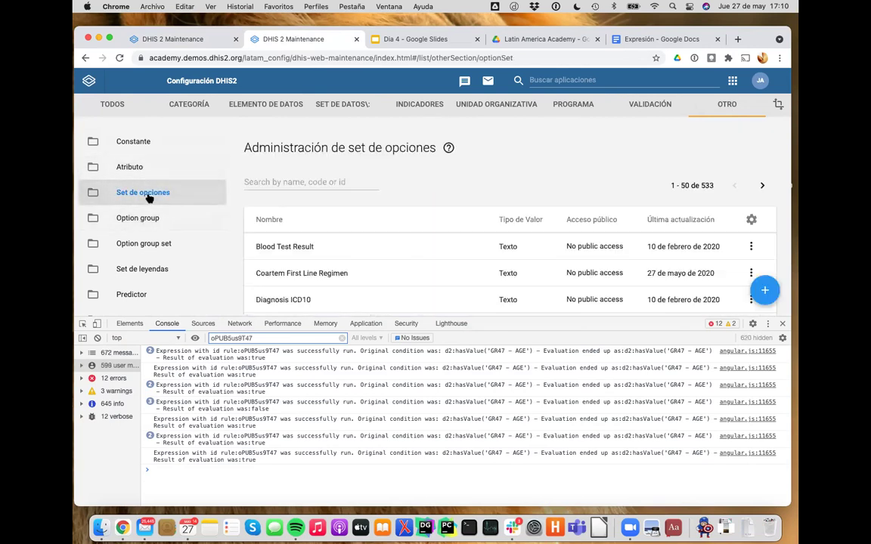
Search the option sets for GR47 and open the GR47 - Sexo option set.
scroll(329, 218, "down", 2)
scroll(330, 217, "up", 2)
scroll(324, 196, "down", 1)
scroll(378, 240, "down", 5)
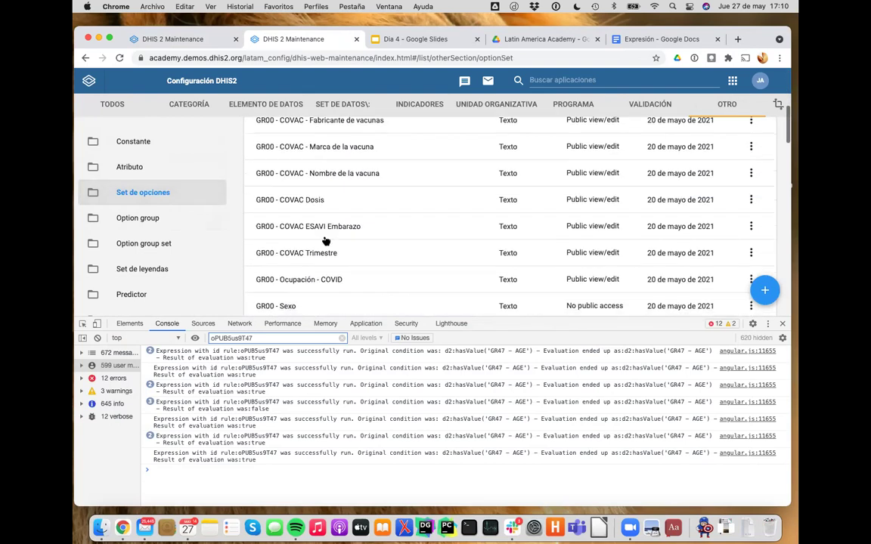
scroll(302, 197, "up", 6)
left_click(296, 181)
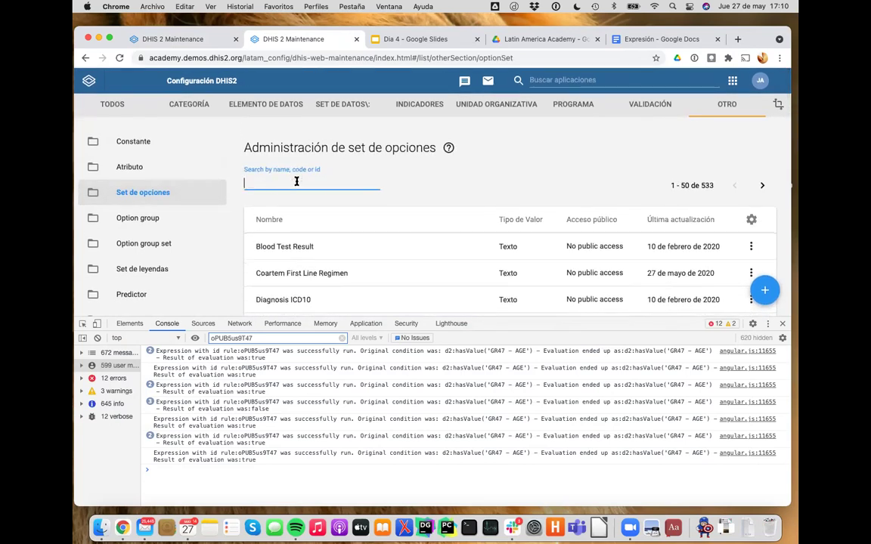
type("GR47")
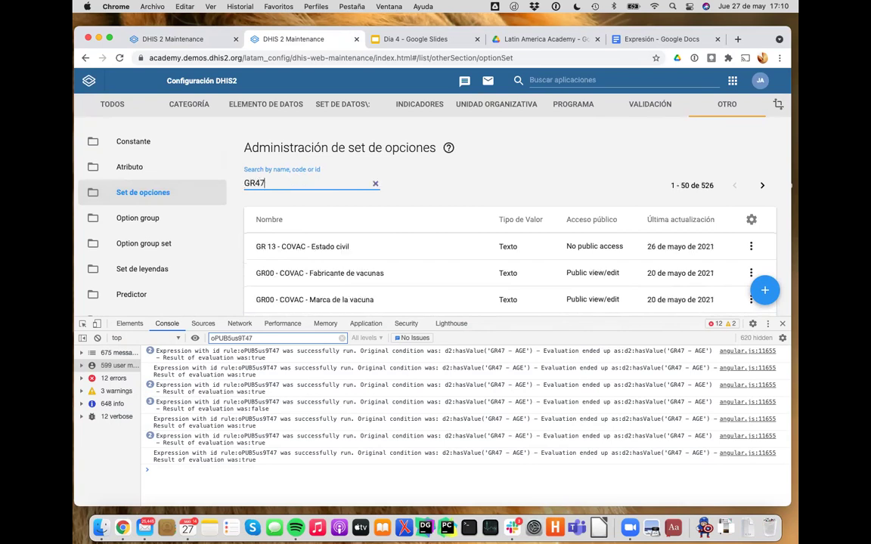
scroll(333, 264, "down", 4)
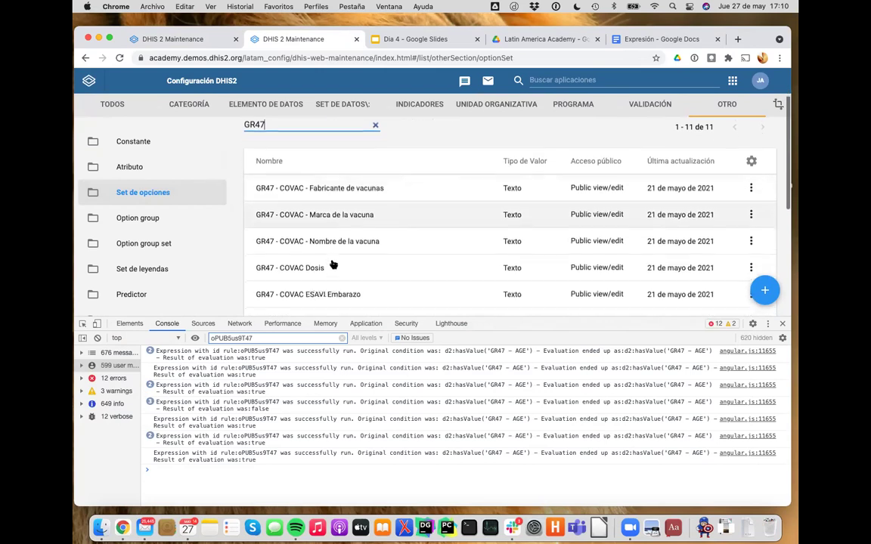
scroll(479, 269, "down", 4)
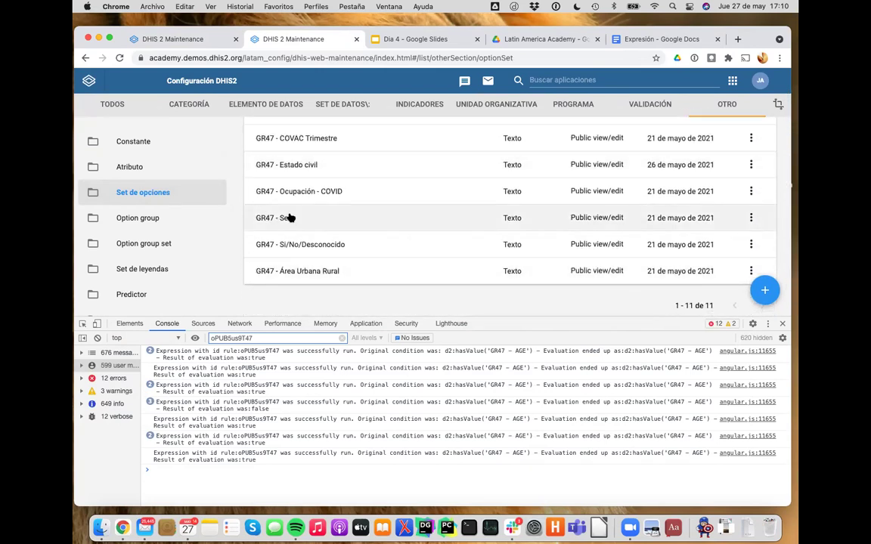
left_click(287, 218)
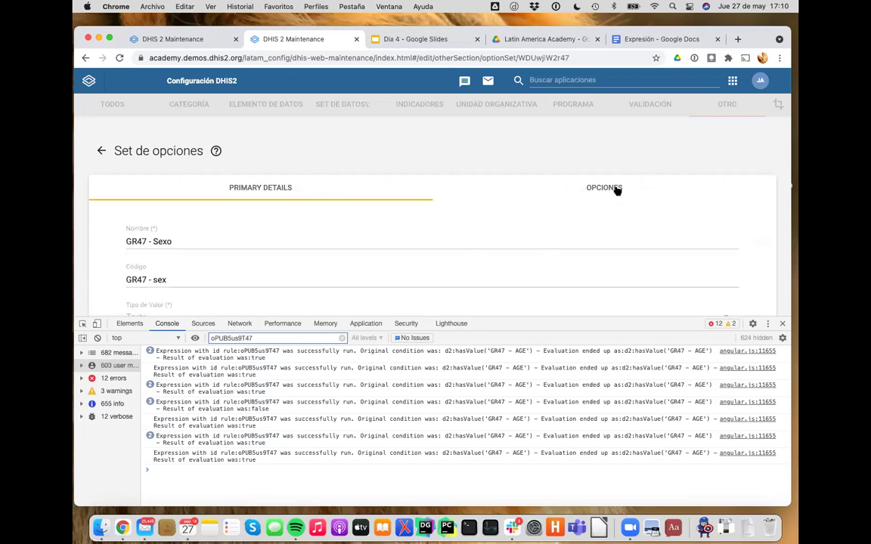
Examine the options of the GR47 - Sexo set and check the name and code of the Femenino option without changing it.
left_click(616, 189)
left_click_drag(684, 318, 696, 428)
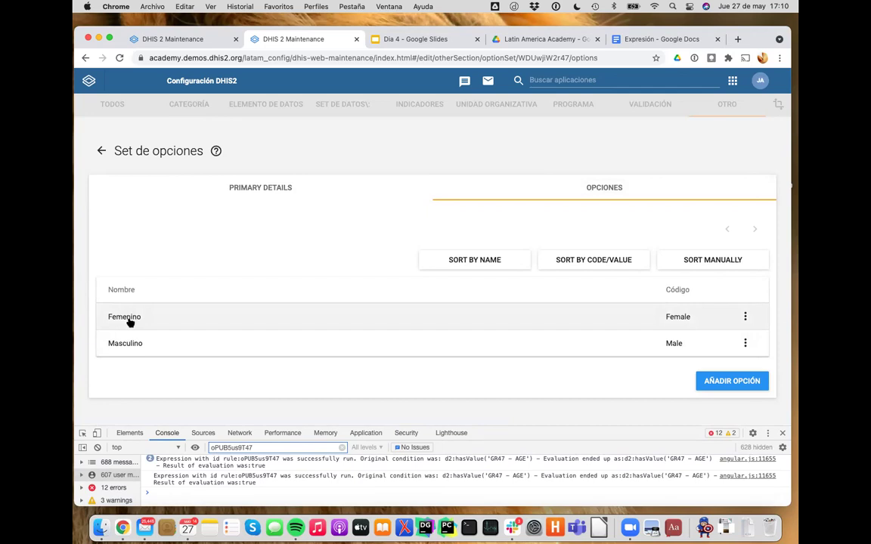
left_click(681, 321)
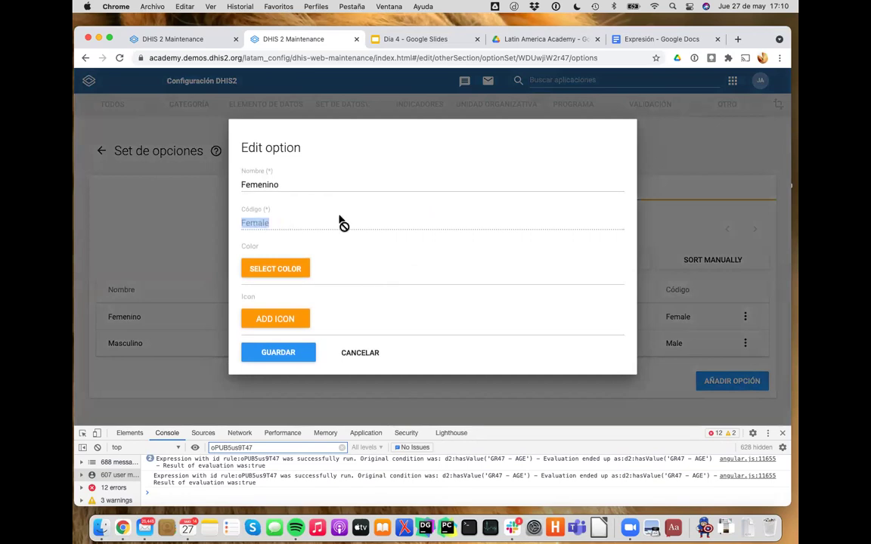
left_click(367, 351)
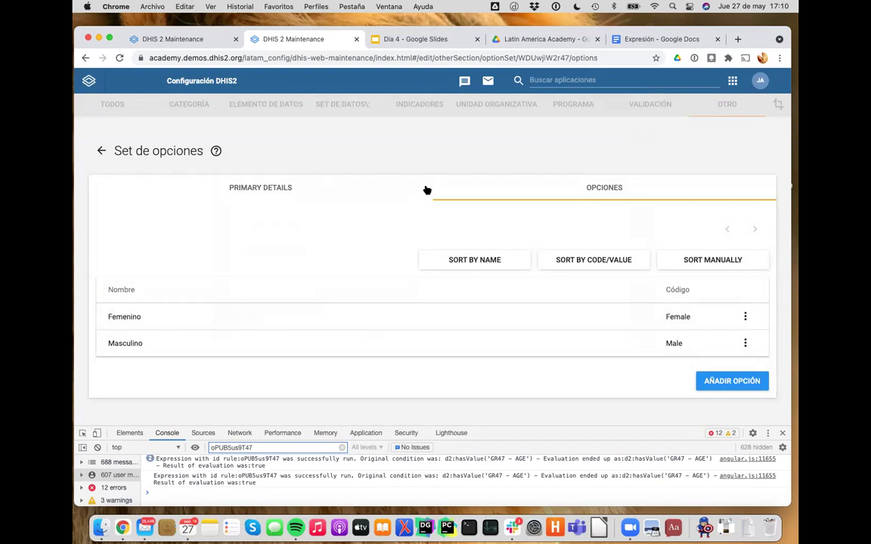
left_click(617, 324)
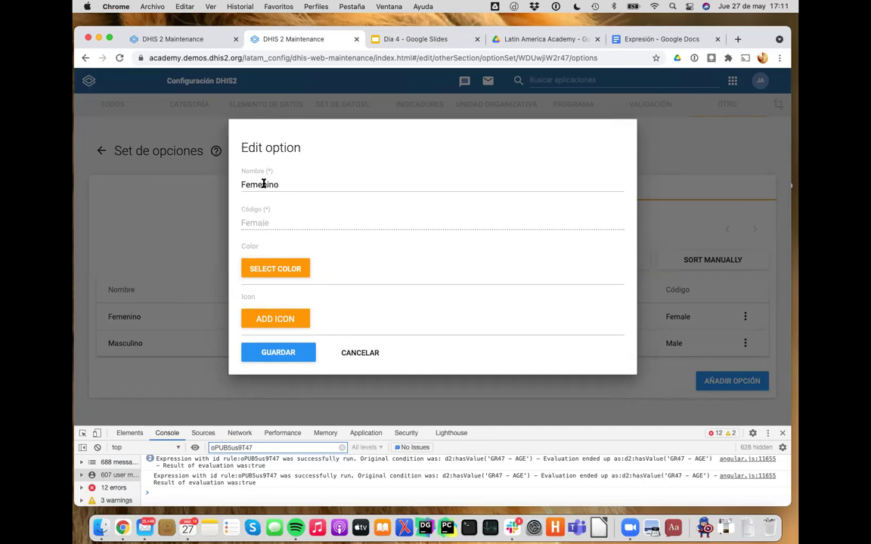
left_click(363, 352)
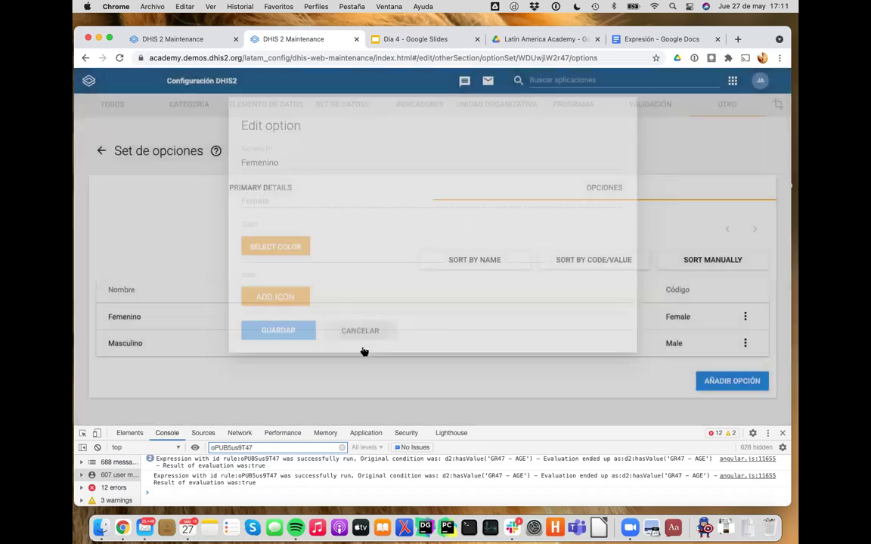
Return to the program rule, replace 'Femenino' with the option code 'Female' in the condition, and save the rule.
left_click(172, 40)
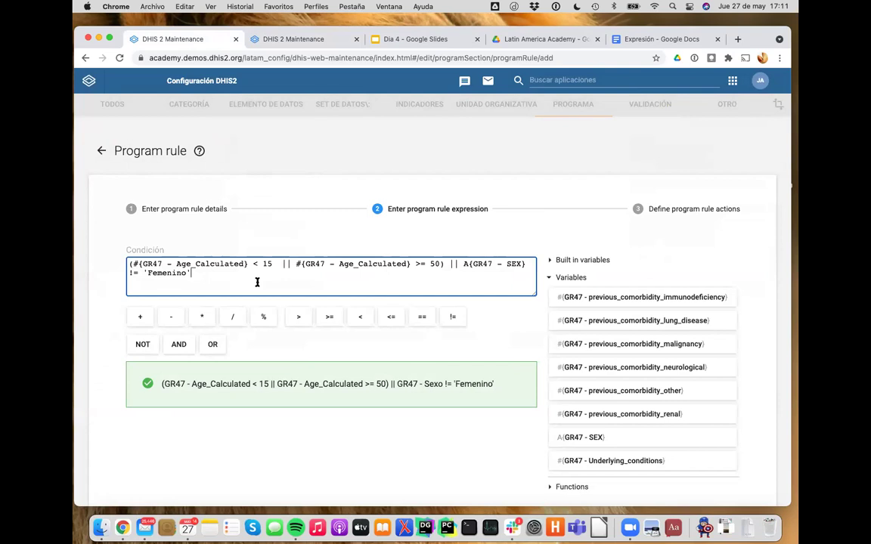
double_click(173, 273)
type("Female")
scroll(117, 369, "down", 3)
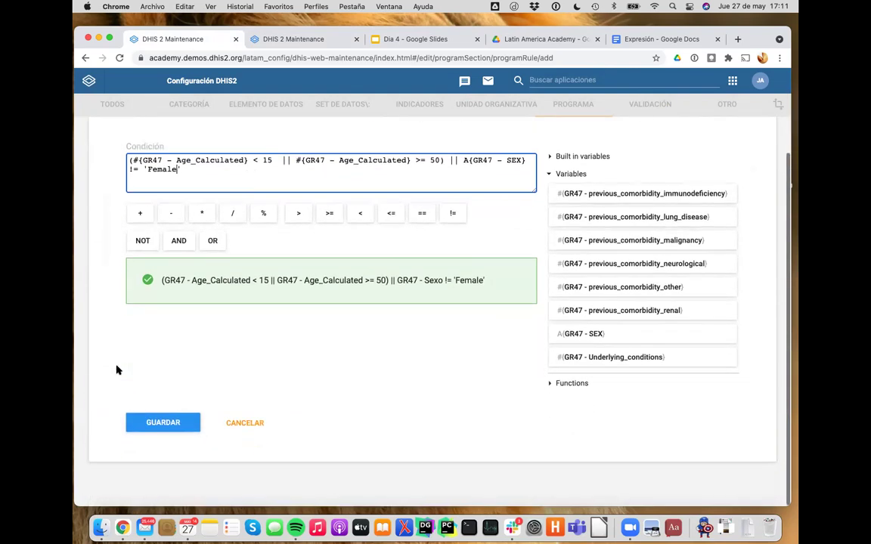
left_click(173, 424)
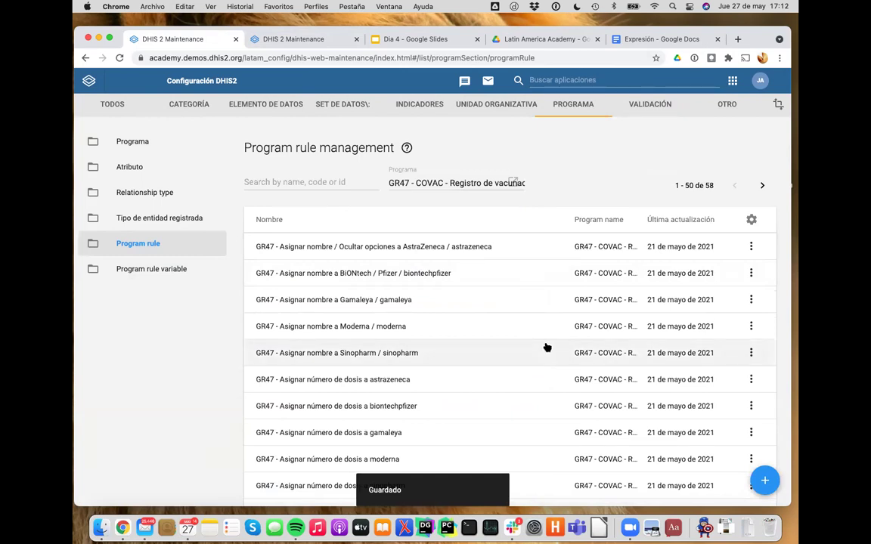
Open the browser cache cleaner app and select all cached items, including local storage and indexed databases.
scroll(546, 346, "down", 3)
scroll(546, 346, "up", 2)
scroll(545, 346, "up", 2)
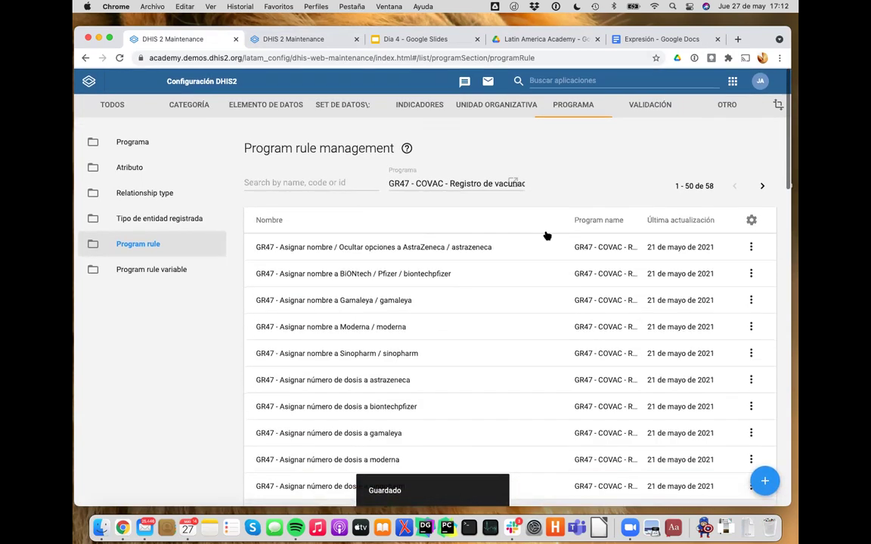
left_click(586, 78)
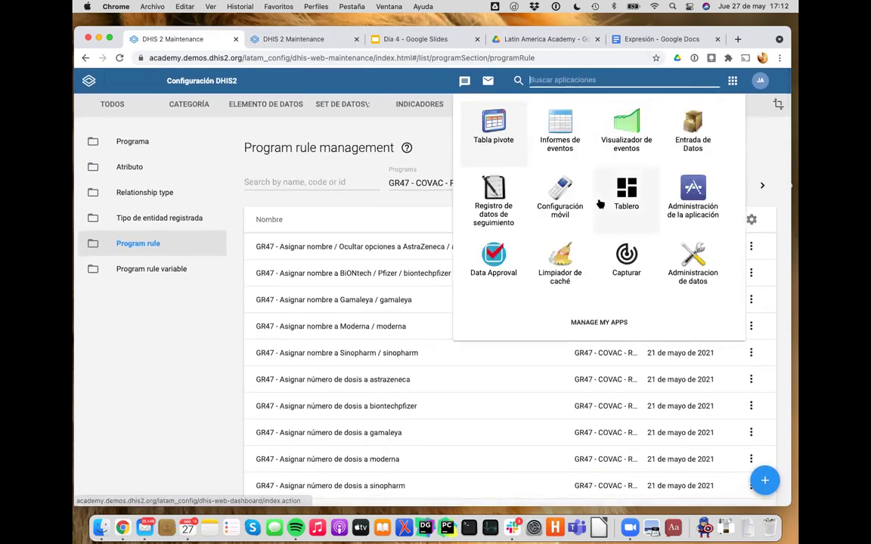
left_click(571, 276)
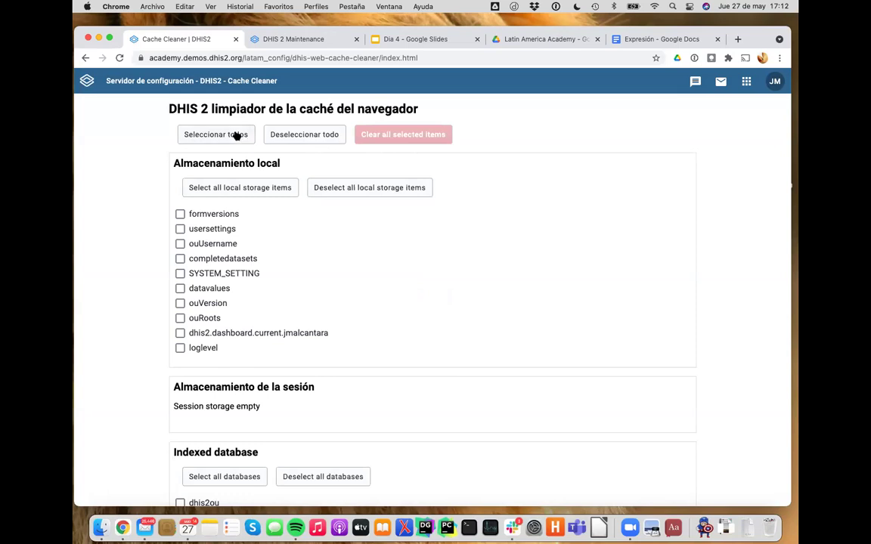
left_click(237, 135)
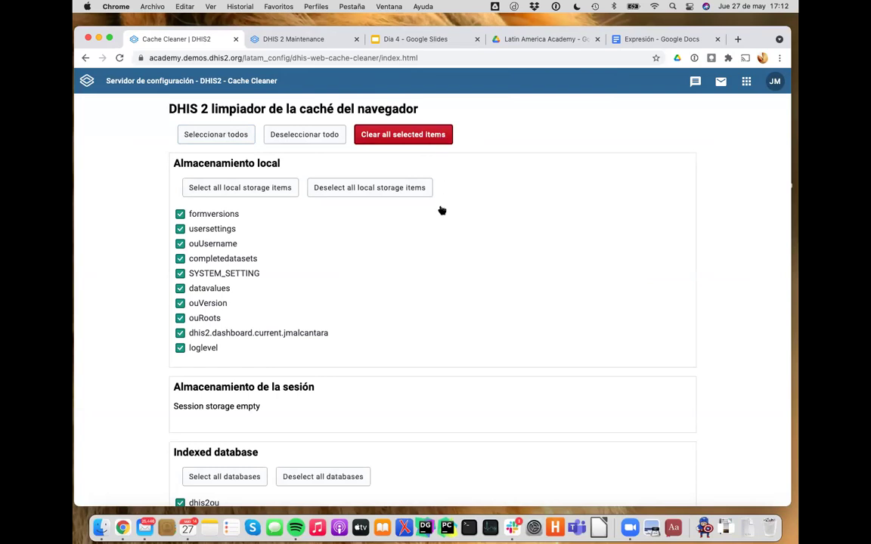
scroll(442, 211, "down", 3)
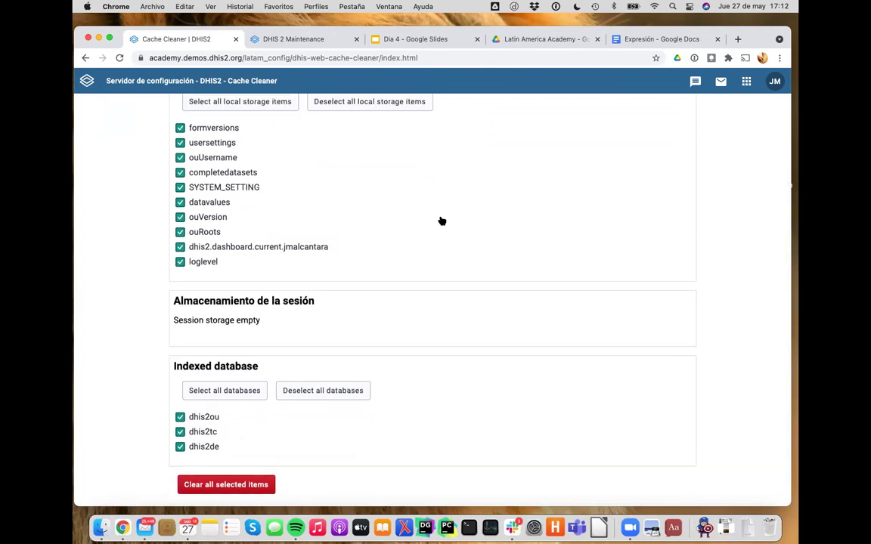
scroll(442, 221, "up", 3)
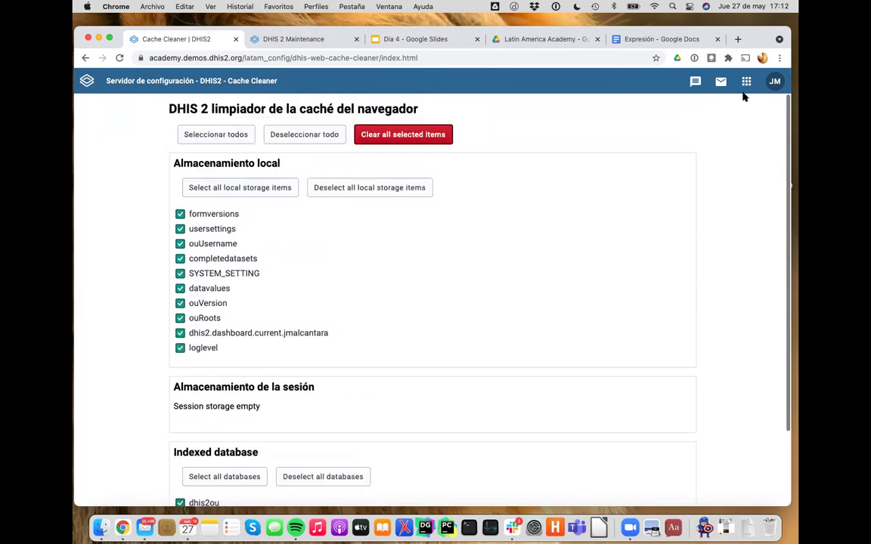
Close the browser page showing the GR47 - Sexo options and open the Entrada de Datos app from the cache cleaner page.
left_click(289, 40)
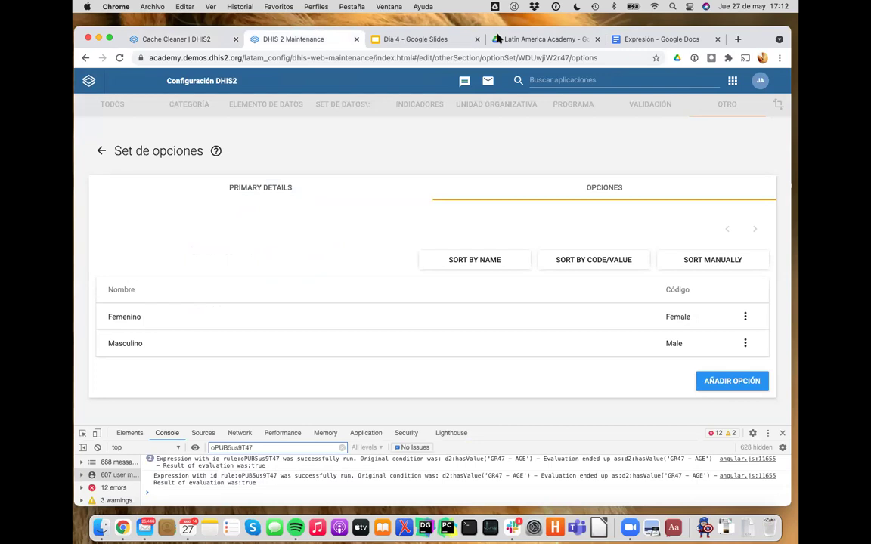
left_click(355, 39)
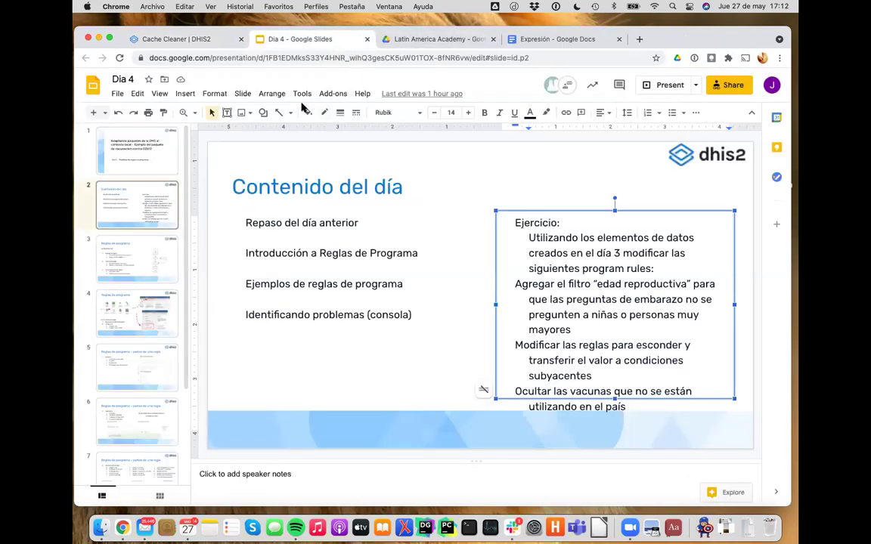
left_click(181, 40)
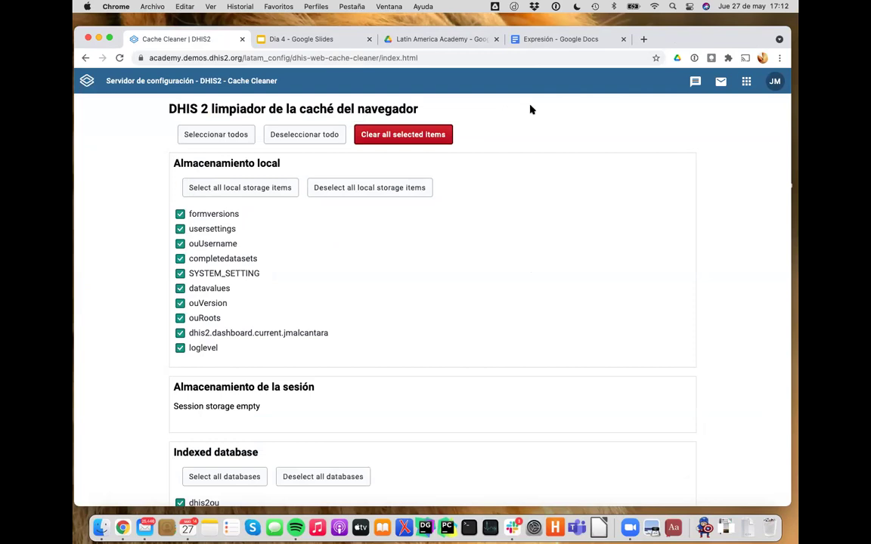
left_click(747, 82)
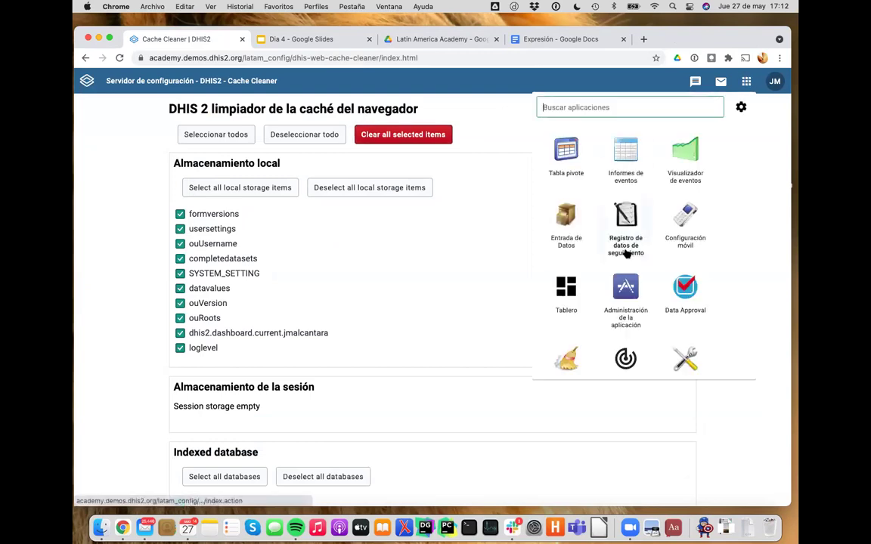
scroll(605, 234, "down", 1)
left_click(577, 219)
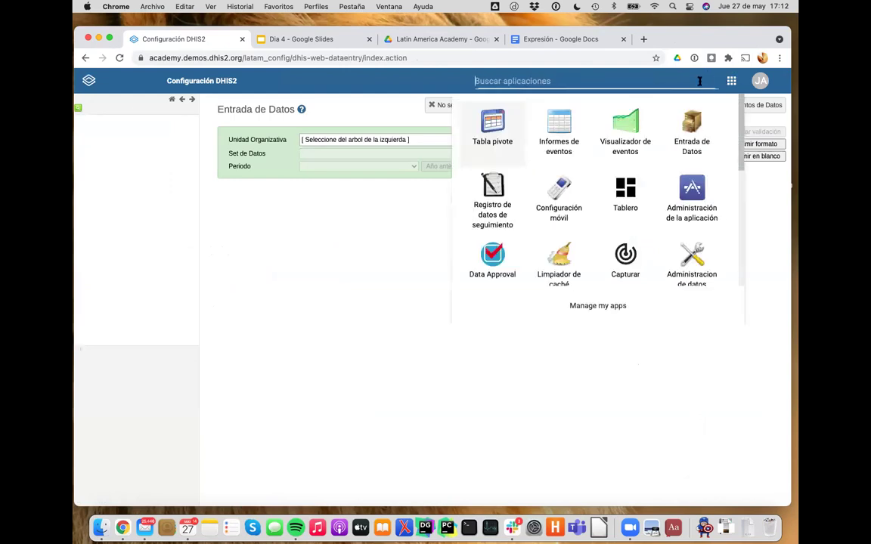
Open the Registro de datos de seguimiento app and select organisation unit AC_47 under Trainingland, Academia.
left_click(635, 81)
left_click(505, 202)
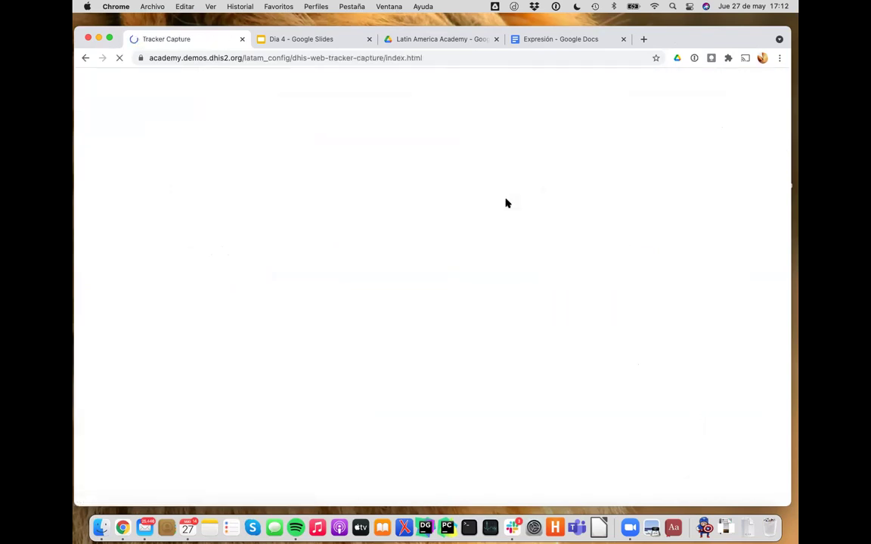
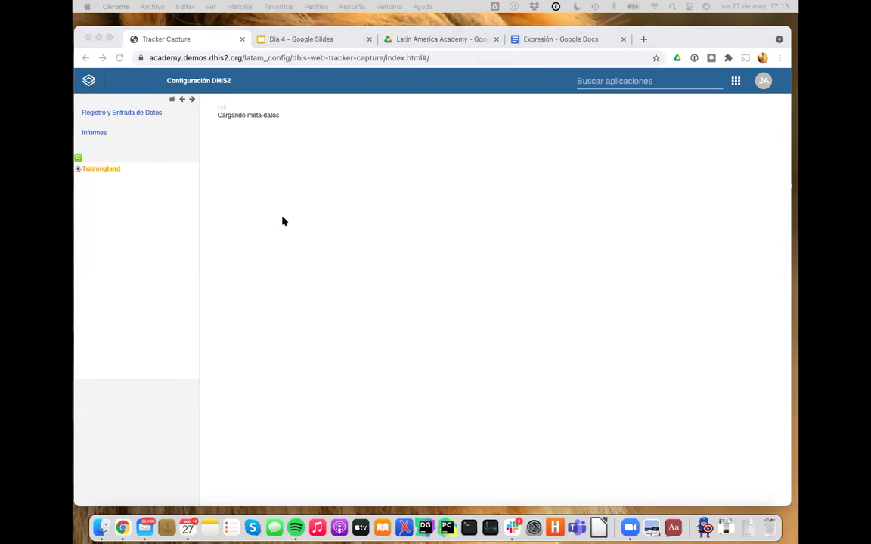
left_click(116, 169)
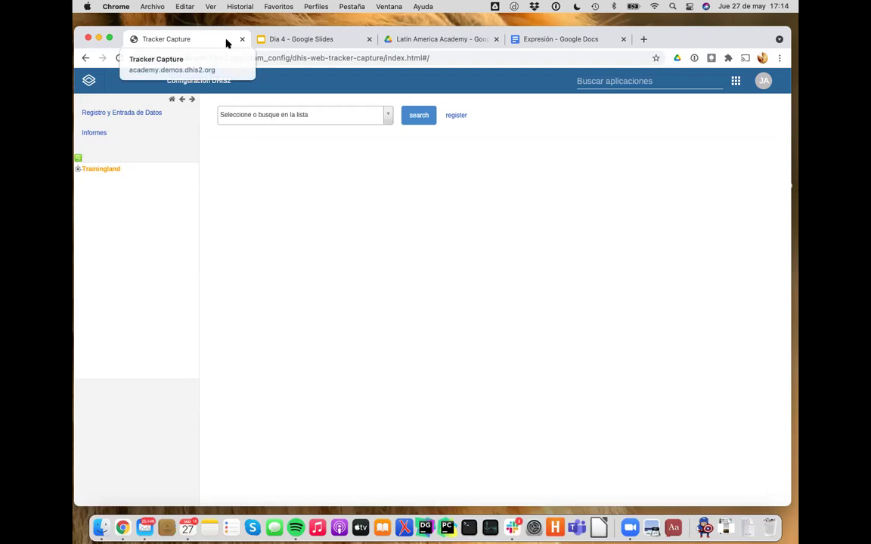
left_click(77, 170)
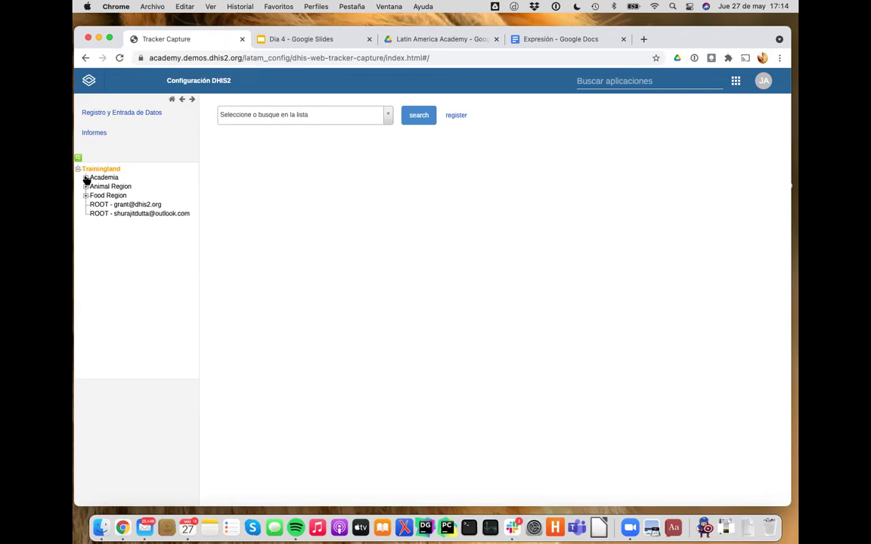
left_click(86, 177)
scroll(134, 262, "down", 5)
scroll(132, 263, "down", 5)
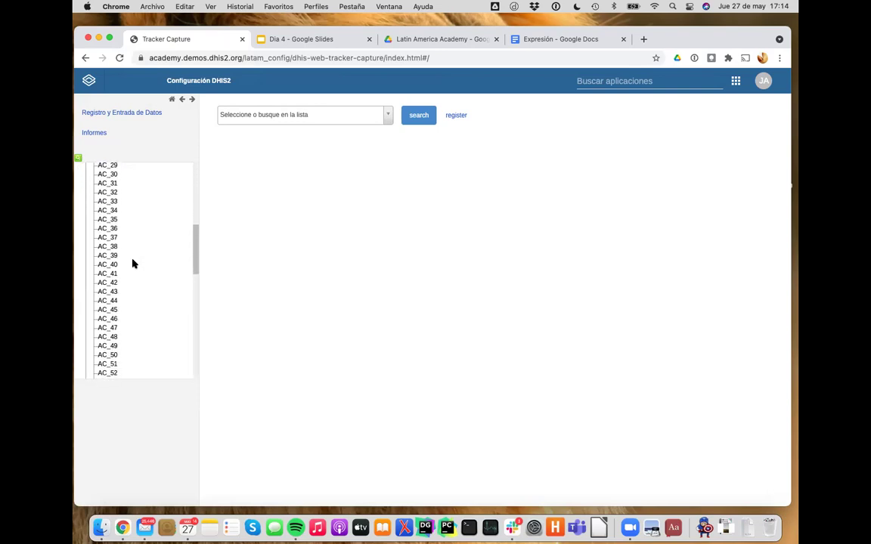
left_click(110, 327)
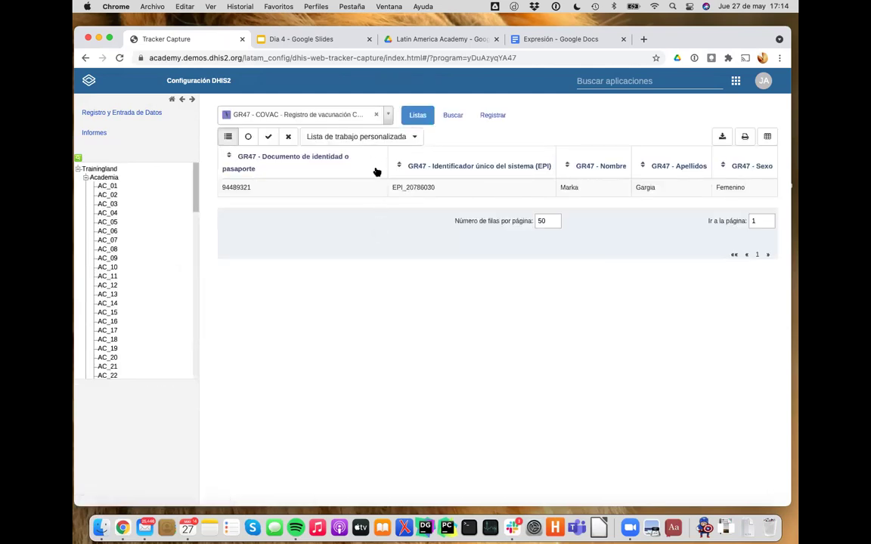
Open the registered person's record in the GR47 COVAC program and compare the pregnancy questions with the profile's sex and age.
left_click(374, 188)
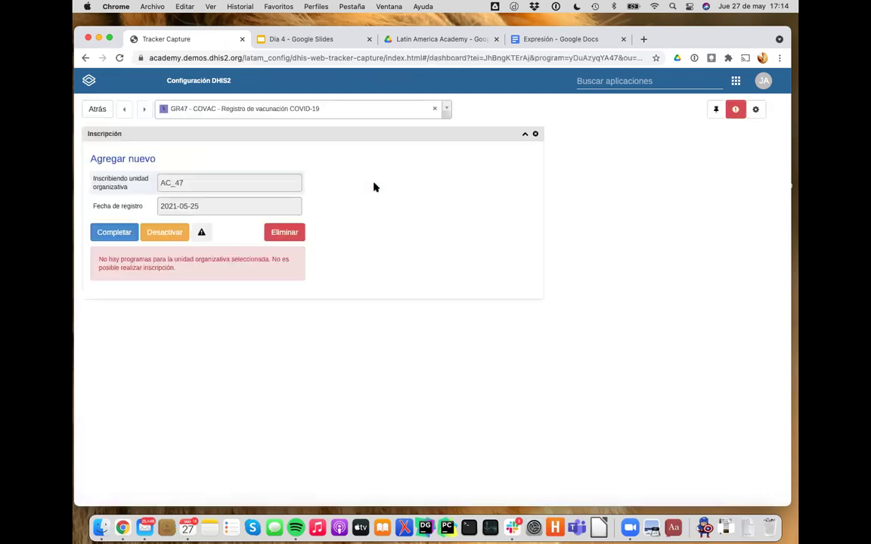
scroll(521, 257, "down", 5)
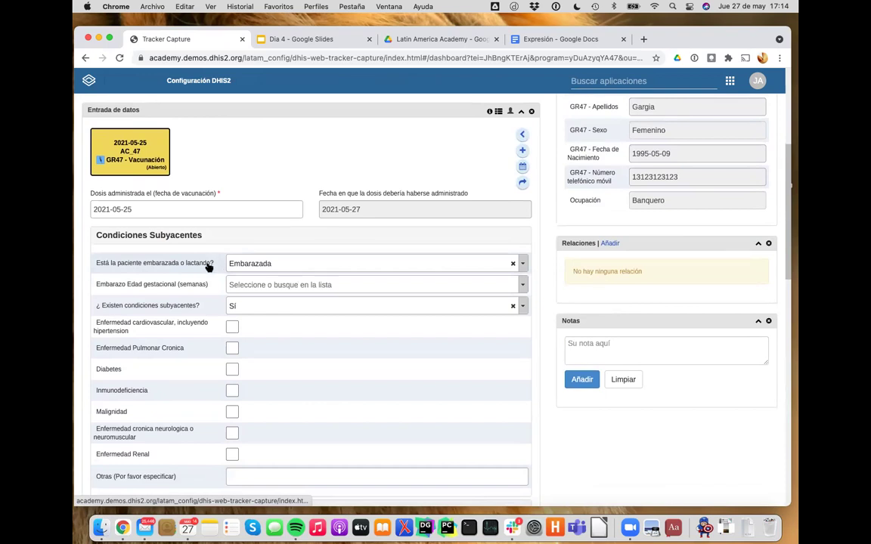
scroll(369, 370, "up", 2)
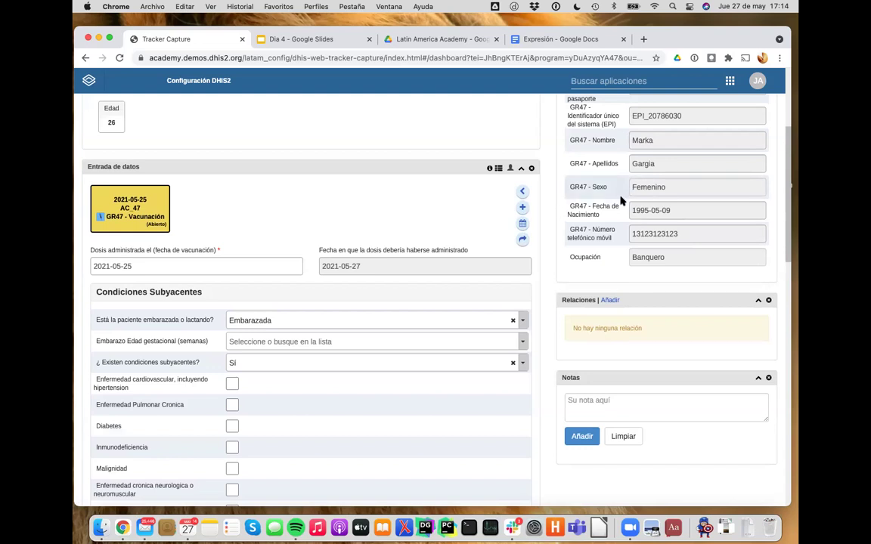
scroll(265, 200, "up", 2)
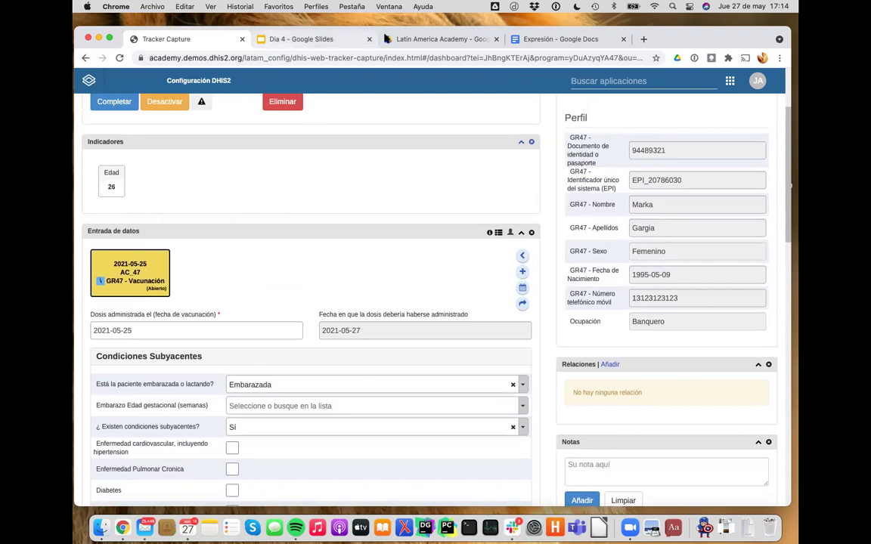
Switch to the Expresión document and write the age condition '(Edad < 15 o edad >= 50)' on a separate line below the list.
left_click(577, 41)
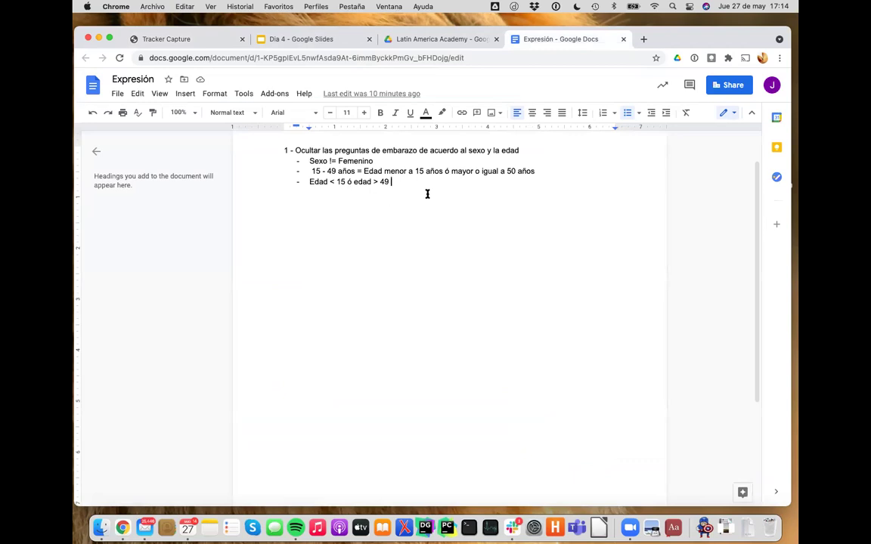
left_click(427, 194)
key("Return")
key("Return")
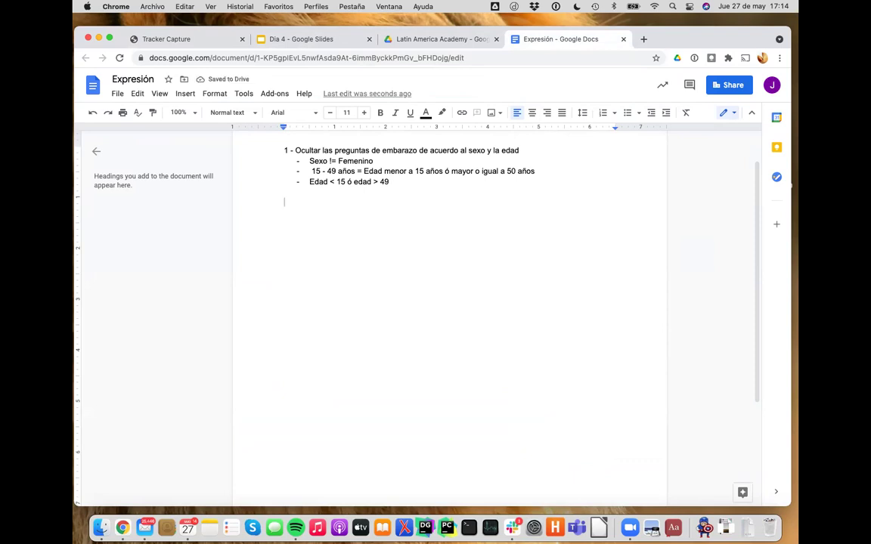
type("edad < 15 o edad ")
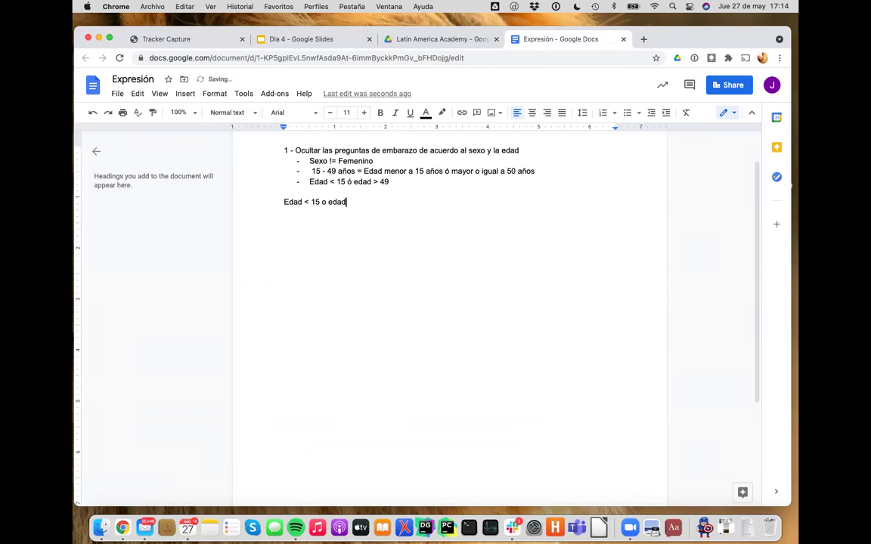
type(">= 50)")
left_click(284, 202)
type("(")
key("super+Right")
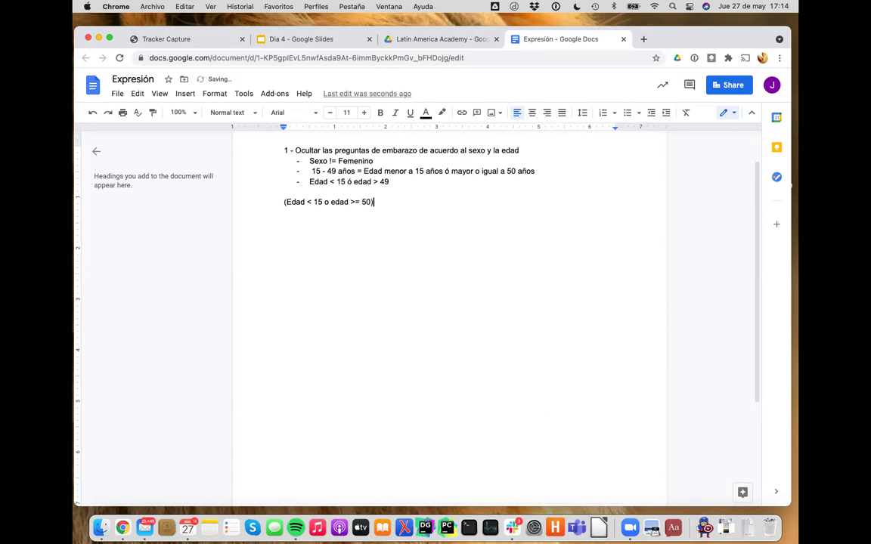
Append the sex condition "o sexo != 'femenino'" after the parenthesised age condition.
type("o sexo != 'femenino'")
left_click_drag(381, 202, 445, 202)
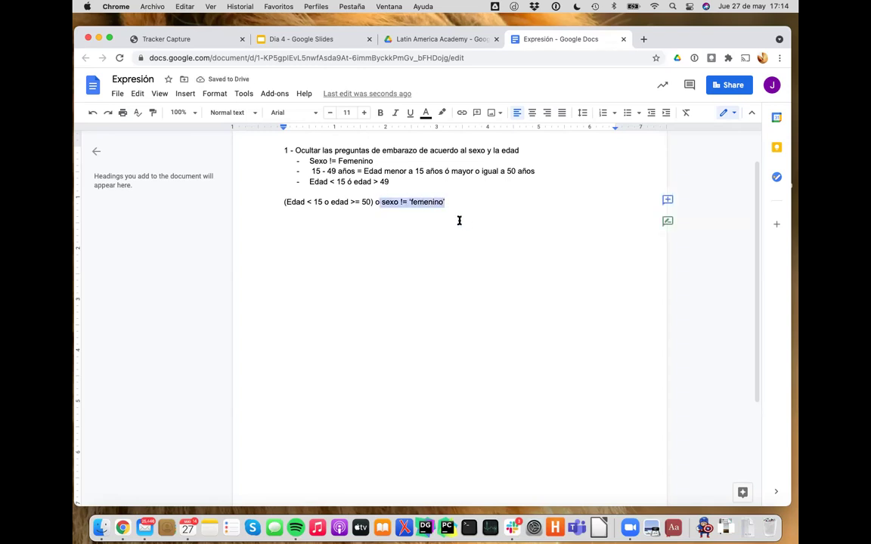
left_click(402, 202)
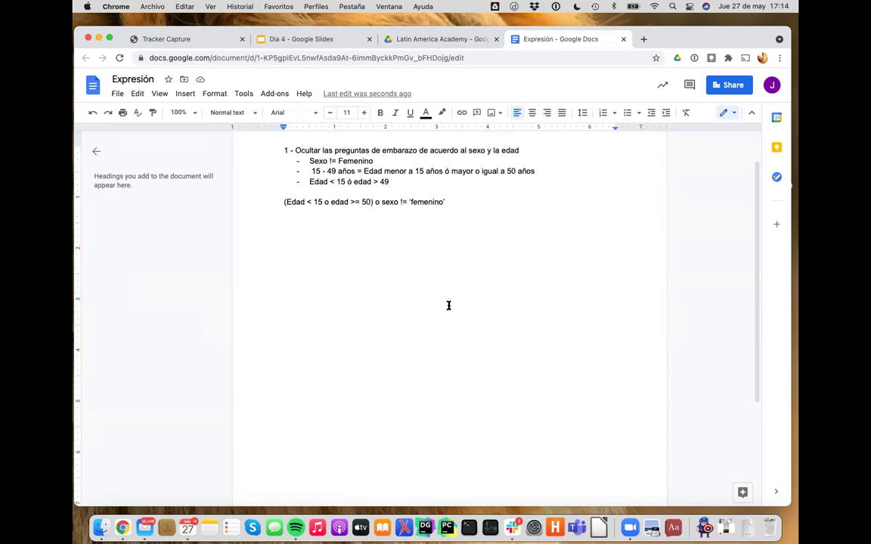
Change the sex condition in the expression to "sexo == 'masculino'".
left_click(402, 202)
key("BackSpace")
type("=")
double_click(430, 201)
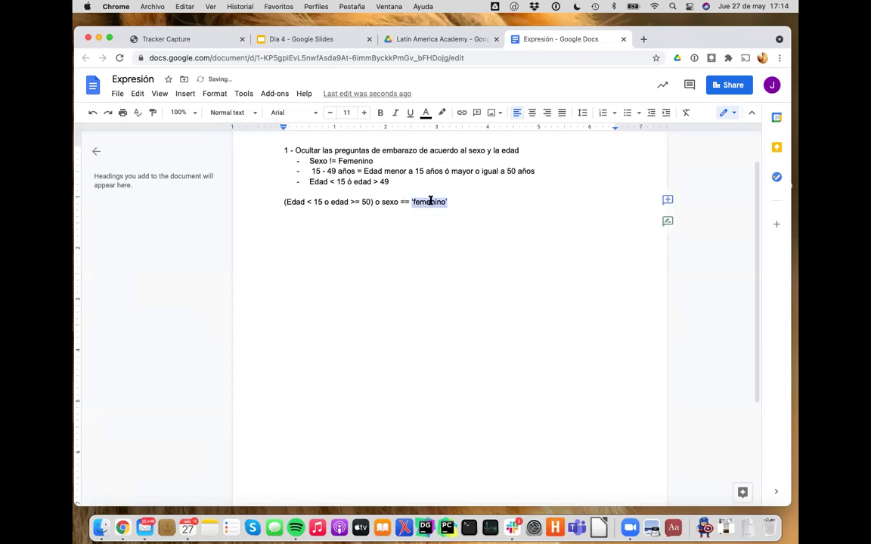
type("mascu")
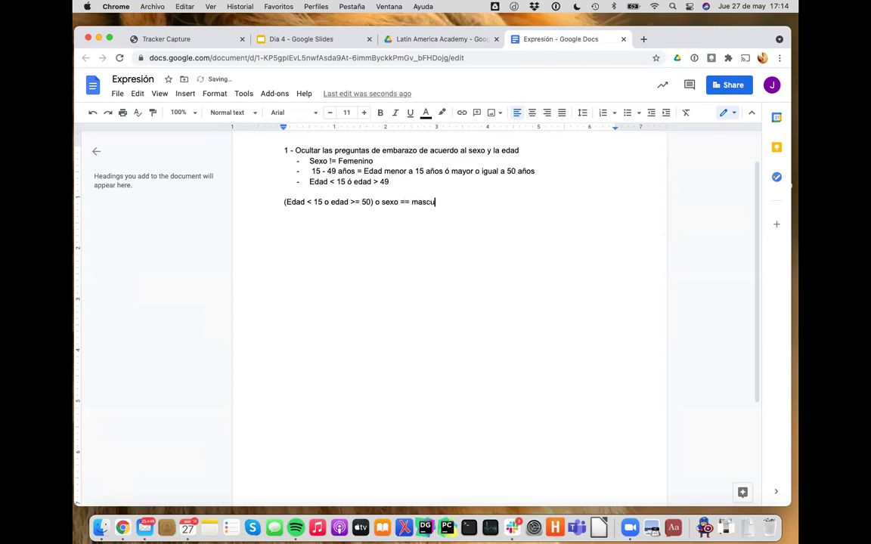
type("lino")
double_click(421, 201)
left_click(412, 201)
type("'")
key("super+Right")
type("'")
Copy the whole expression and paste a duplicate beneath it, leaving a blank line between the two.
left_click_drag(283, 201, 497, 201)
key("super+c")
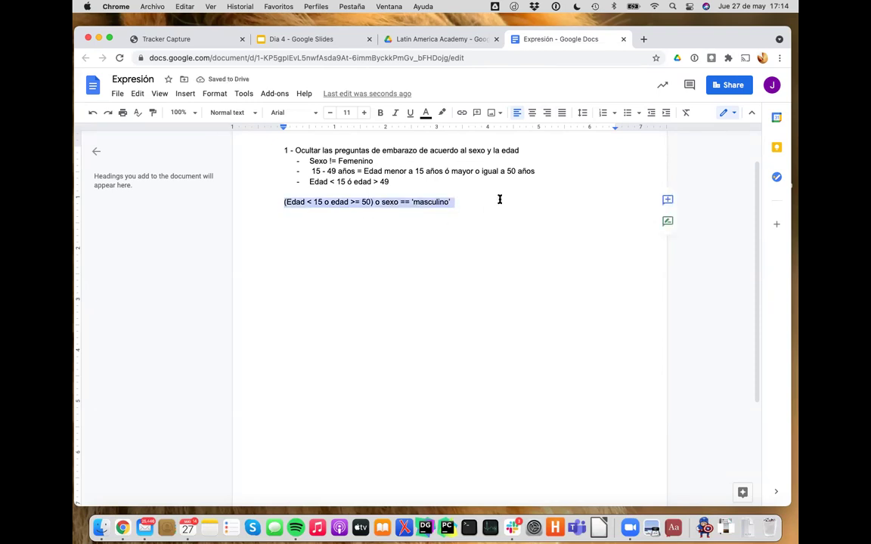
left_click(483, 206)
key("Return")
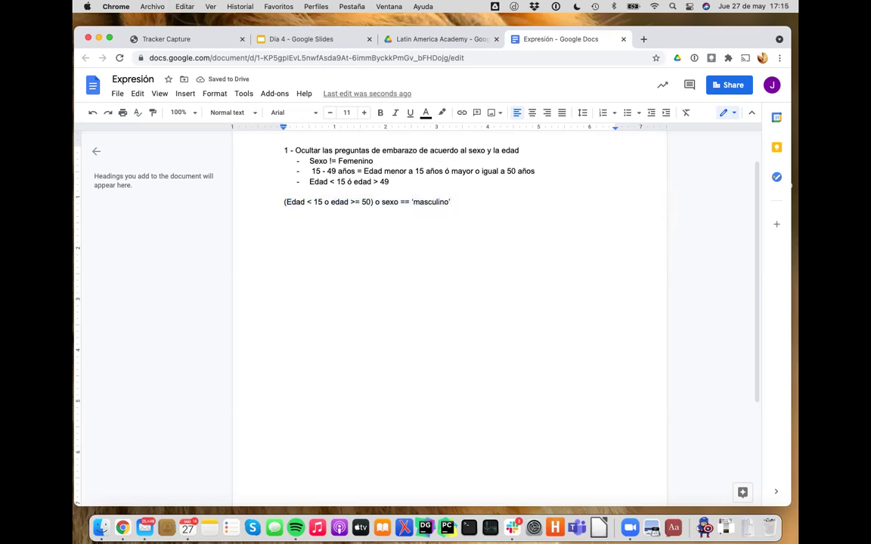
key("super+v")
double_click(460, 196)
left_click(453, 202)
key("Return")
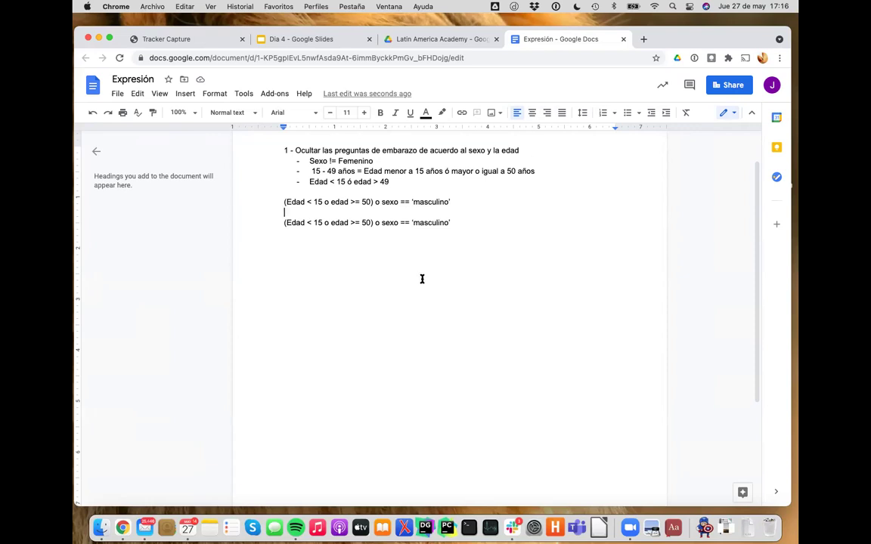
Duplicate the Tracker Capture page and, in the copy, open the Maintenance app's list of program rule variables.
left_click(206, 41)
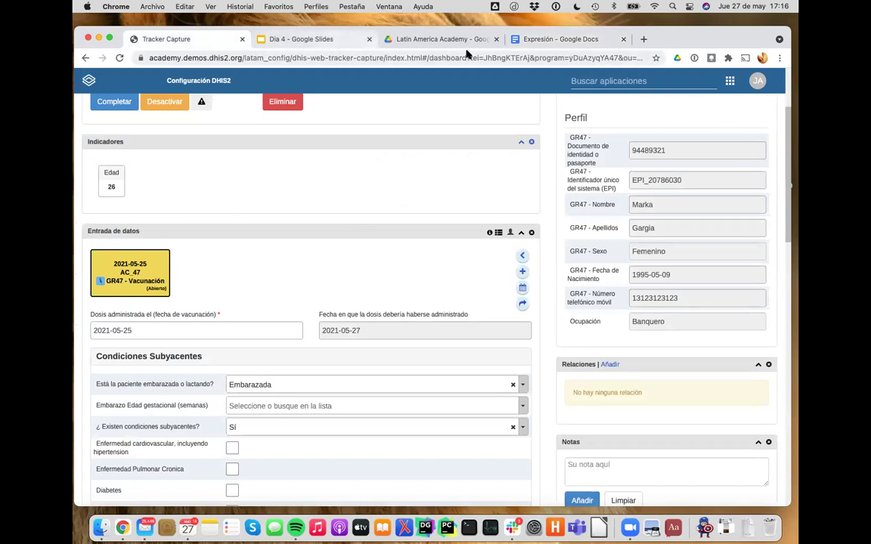
right_click(163, 40)
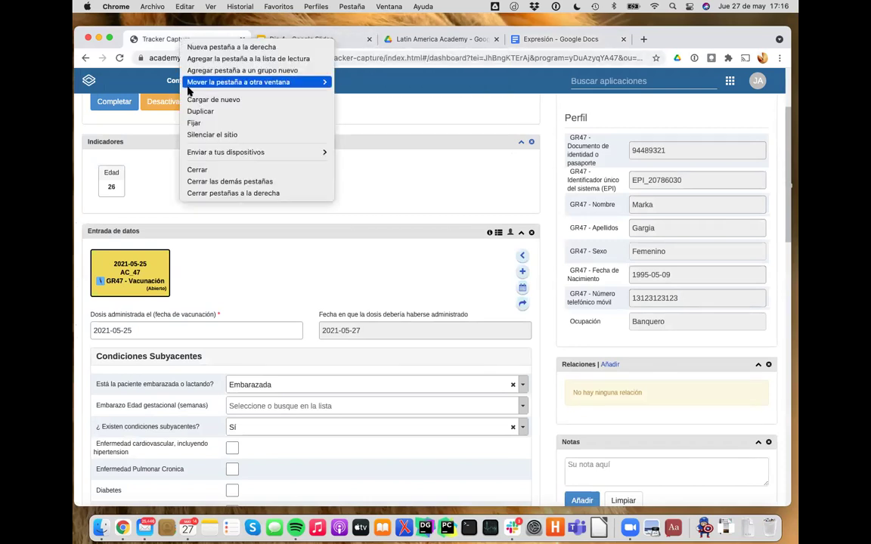
left_click(198, 112)
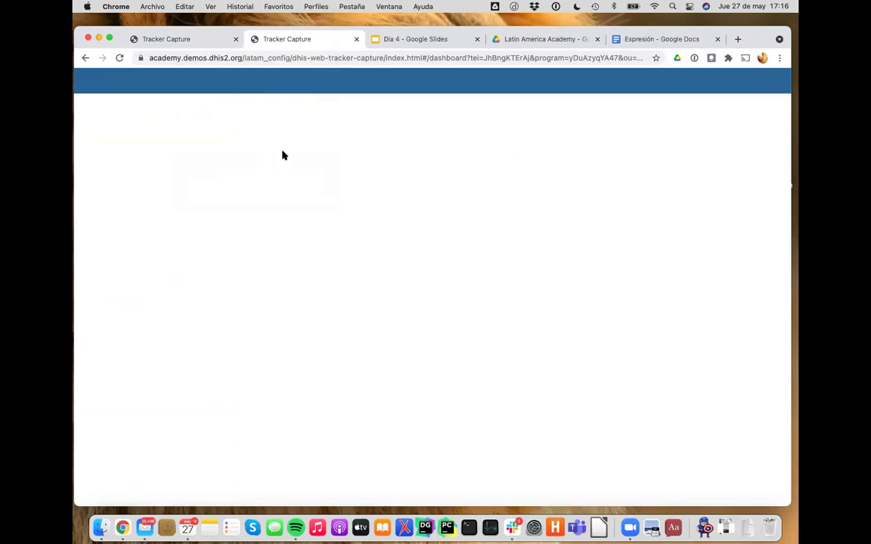
left_click(637, 79)
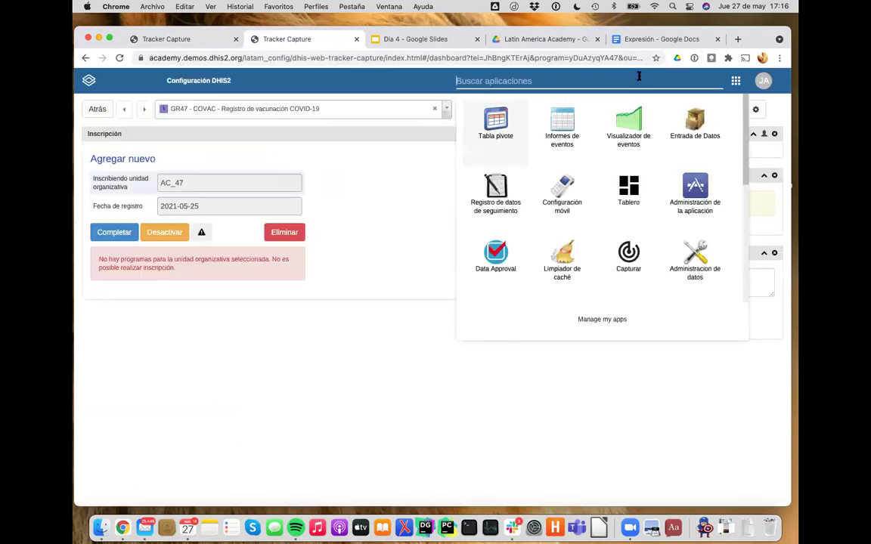
scroll(618, 242, "down", 8)
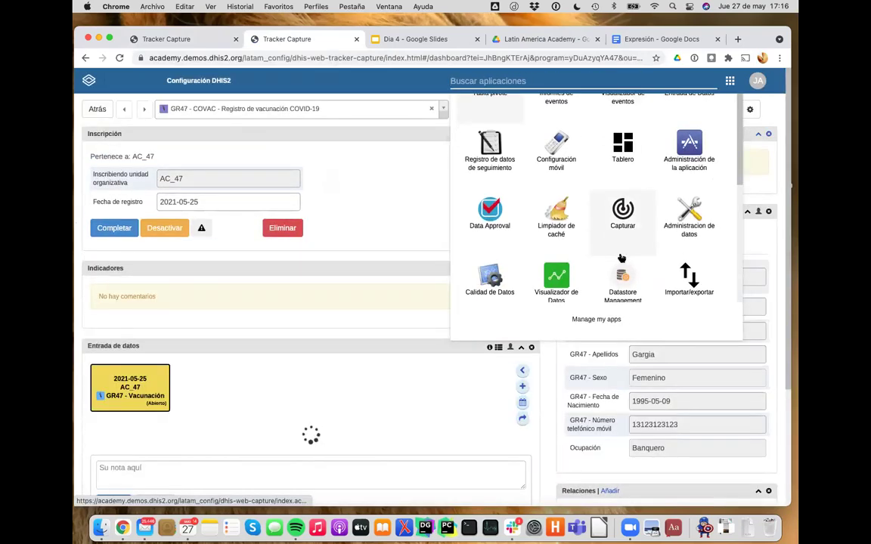
left_click(557, 136)
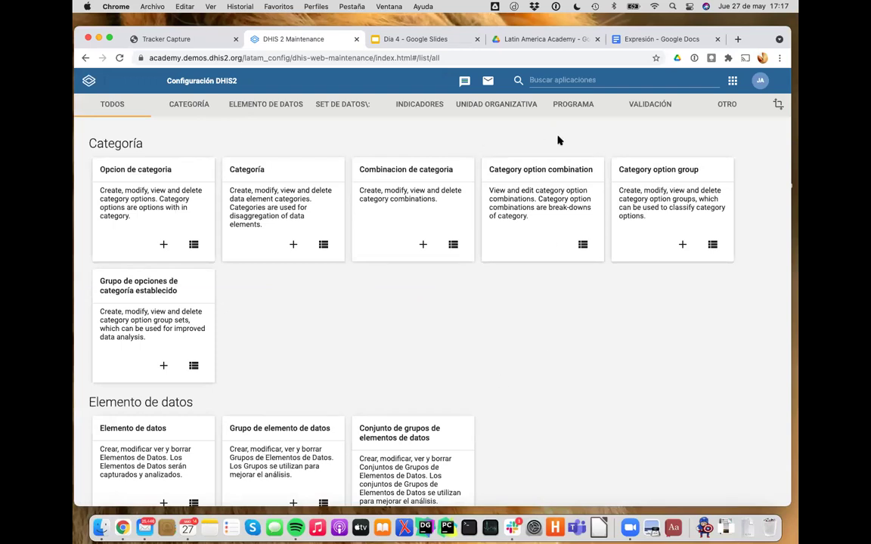
left_click(579, 112)
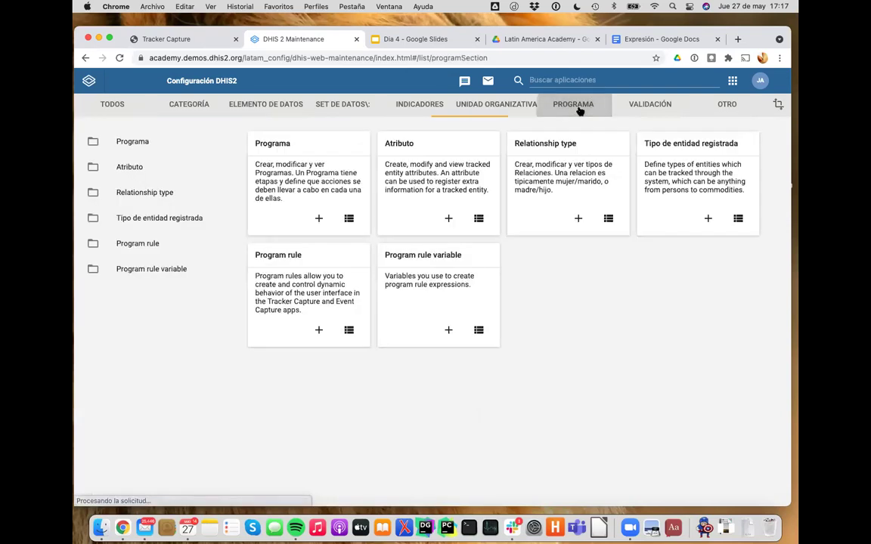
left_click(143, 272)
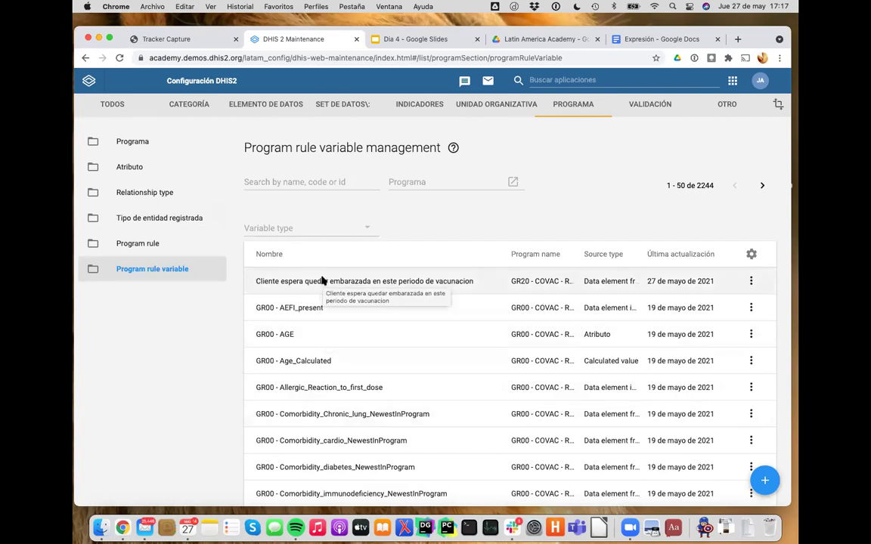
Review the Dia 4 slides on program rule variables, actions, details and expressions.
left_click(400, 39)
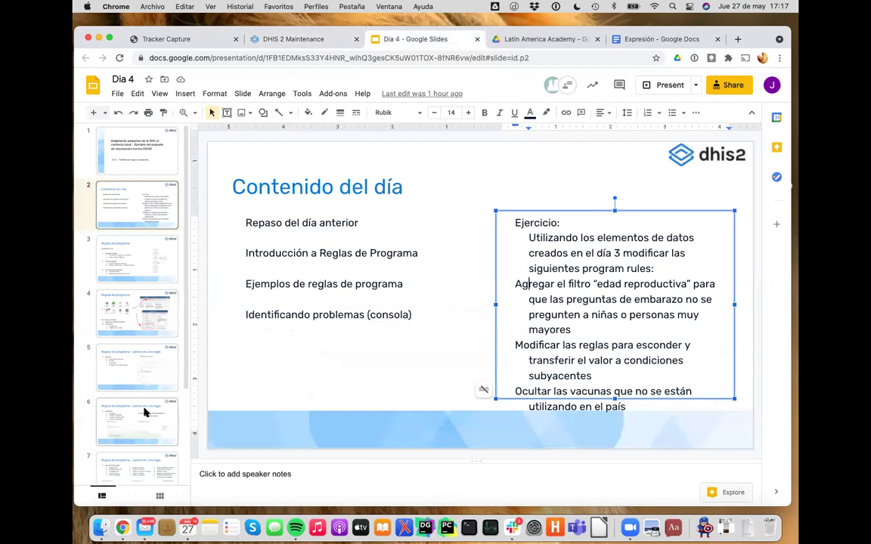
scroll(146, 412, "down", 3)
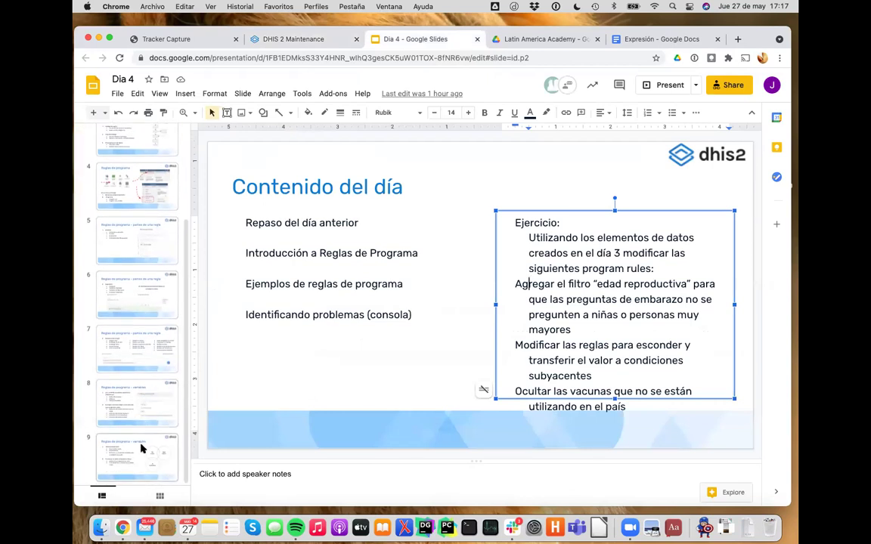
left_click(138, 392)
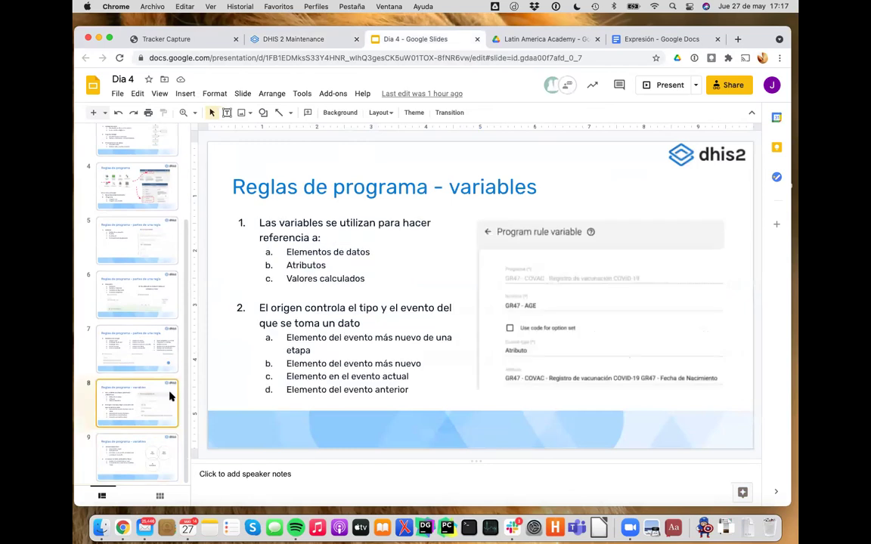
left_click(134, 338)
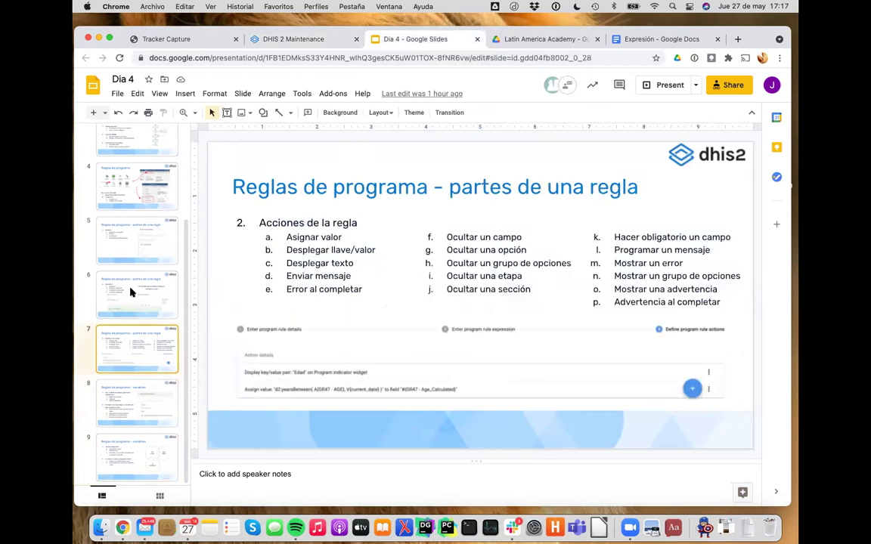
scroll(132, 237, "up", 2)
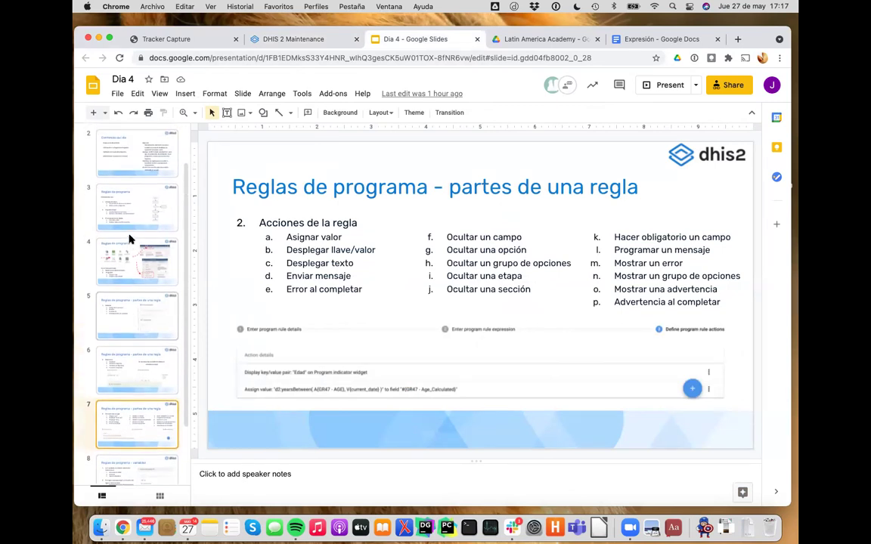
left_click(147, 346)
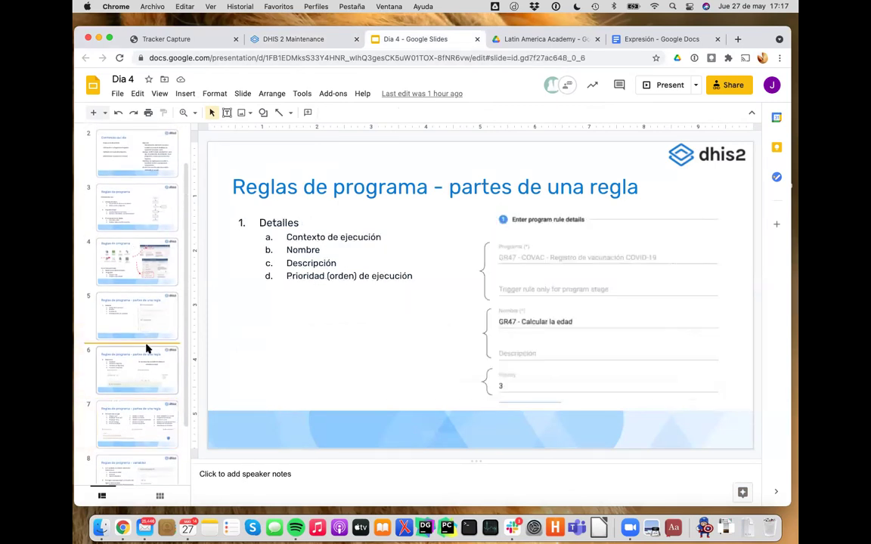
left_click(151, 419)
left_click(147, 385)
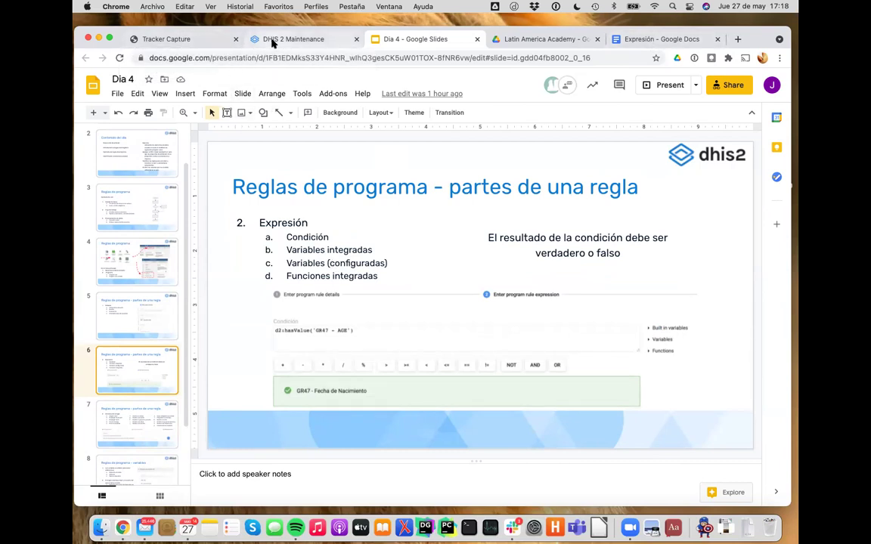
Return to the program rule variables in DHIS 2 Maintenance and open the choices of the variable type filter.
left_click(246, 39)
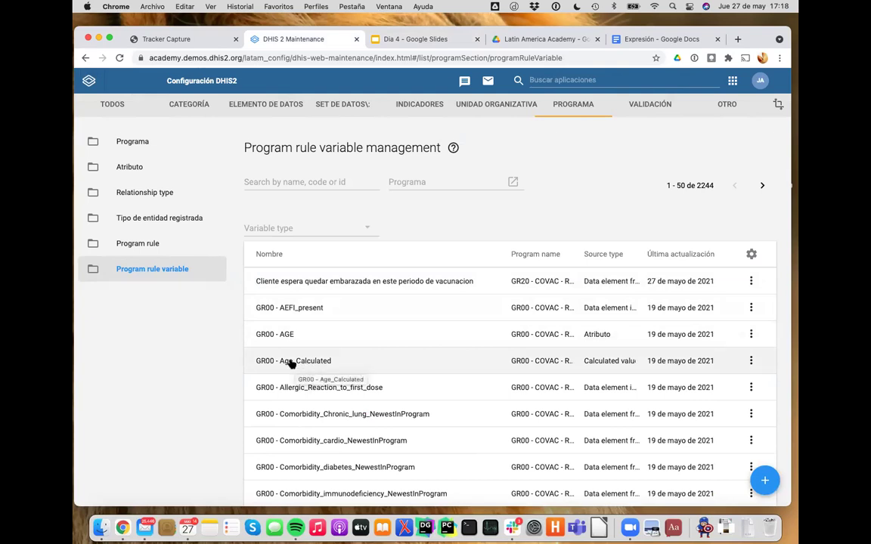
left_click(353, 227)
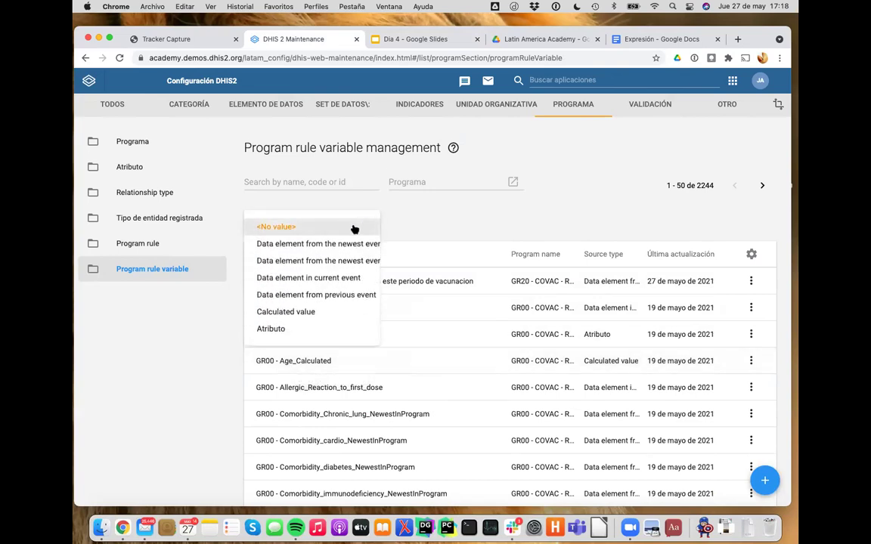
Filter the program rule variables by the program GR47 - COVAC - Registro de vacunación COVID-19.
left_click(397, 178)
left_click(415, 185)
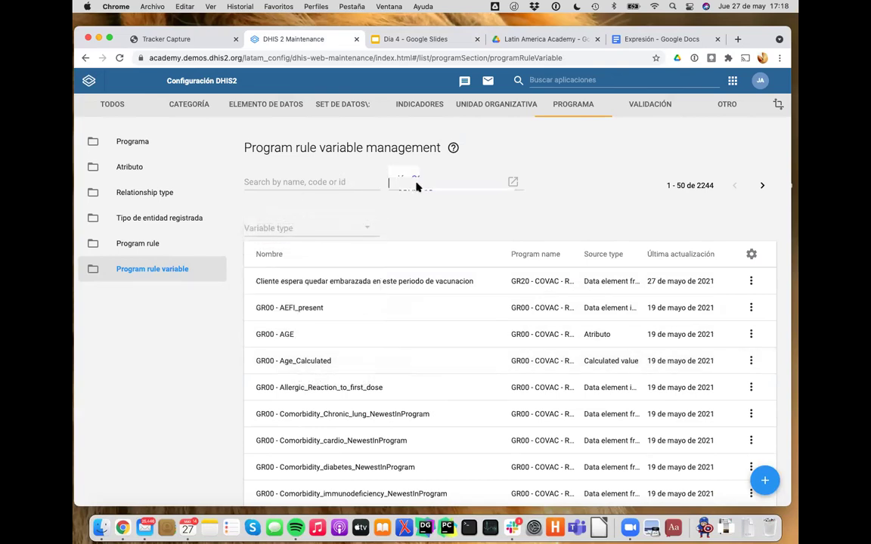
left_click(329, 176)
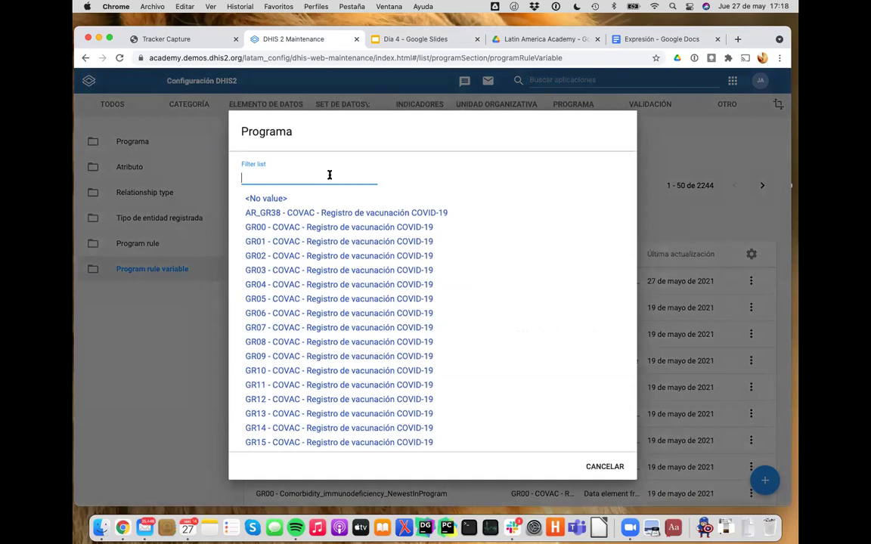
type("GR47")
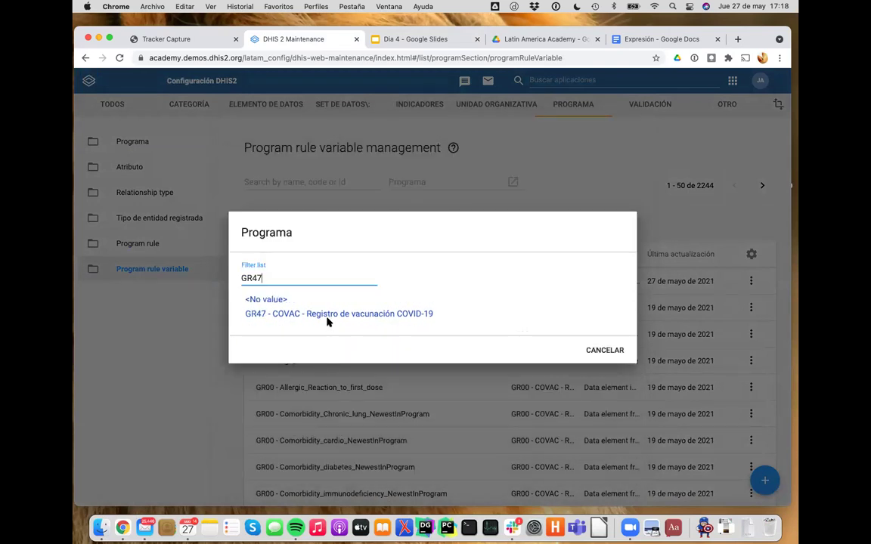
left_click(327, 315)
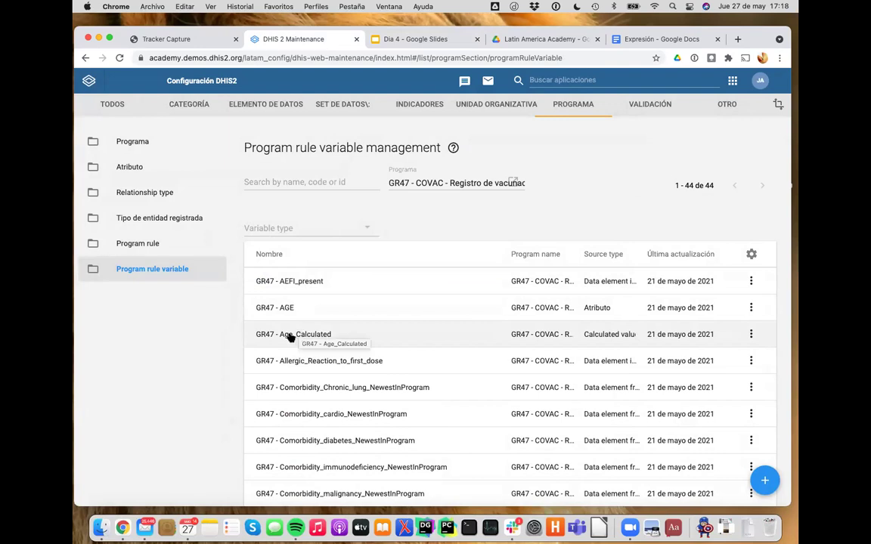
Examine the source type settings of the GR47 - AGE and GR47 - Age_Calculated variables without changing them.
left_click(290, 310)
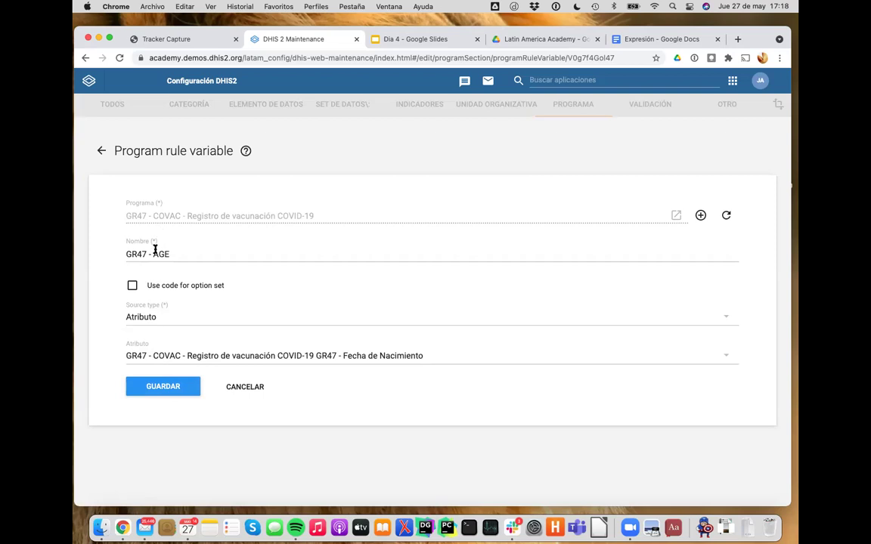
left_click(236, 388)
left_click(288, 334)
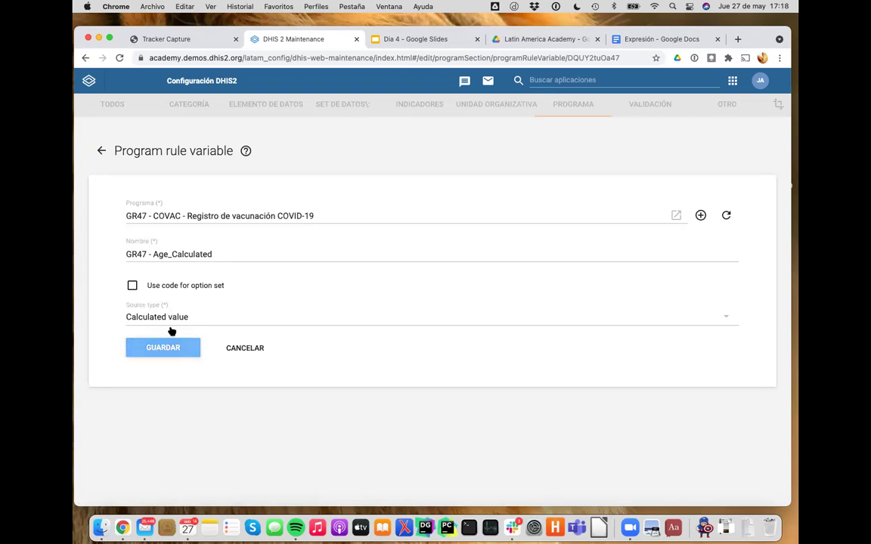
left_click(235, 360)
Examine the name, option set code setting and source attribute of the GR47 - SEX variable, leaving it unsaved.
scroll(348, 370, "down", 2)
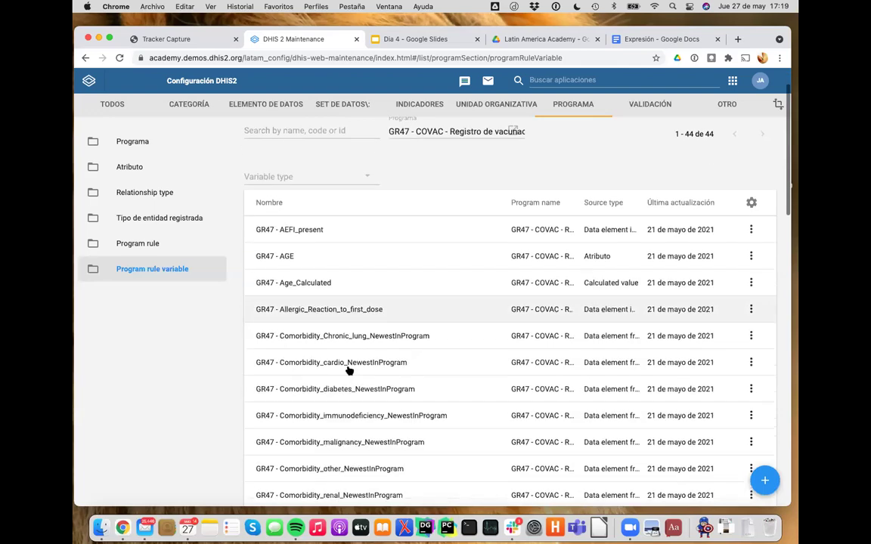
scroll(348, 370, "down", 10)
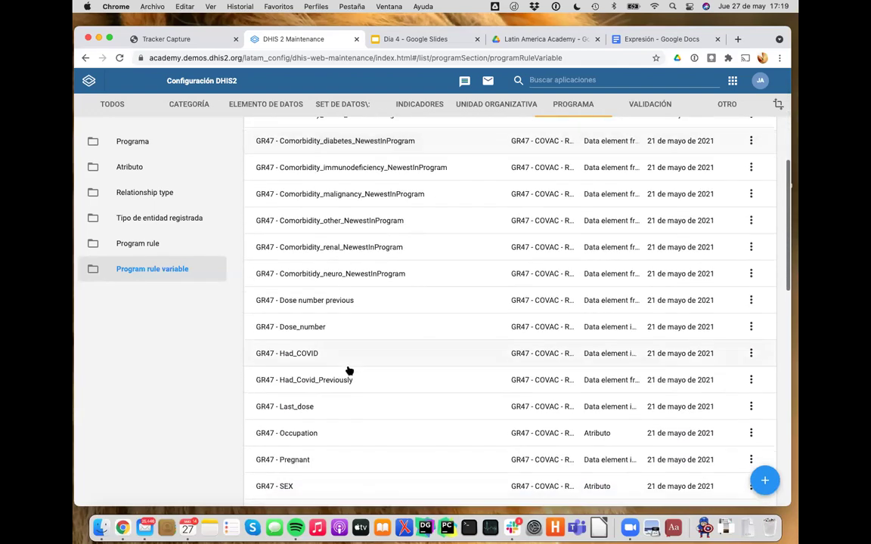
scroll(348, 370, "down", 1)
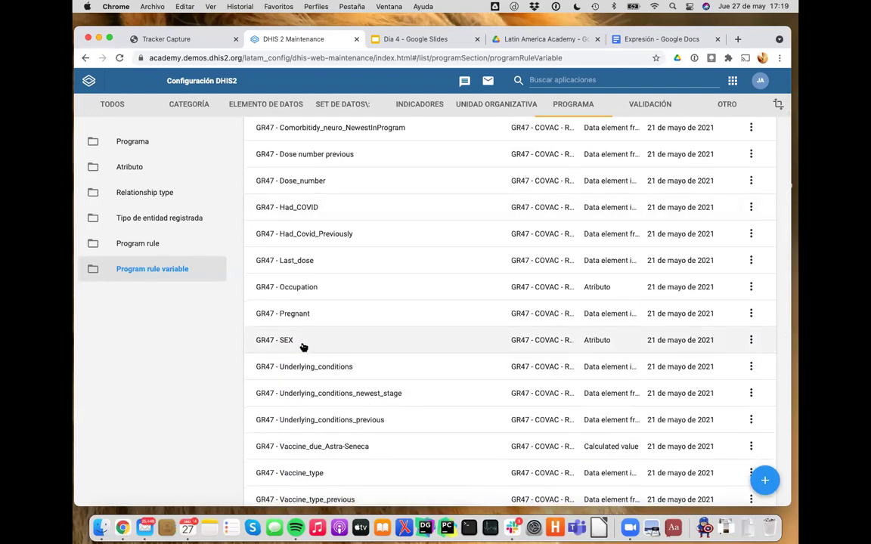
left_click(300, 347)
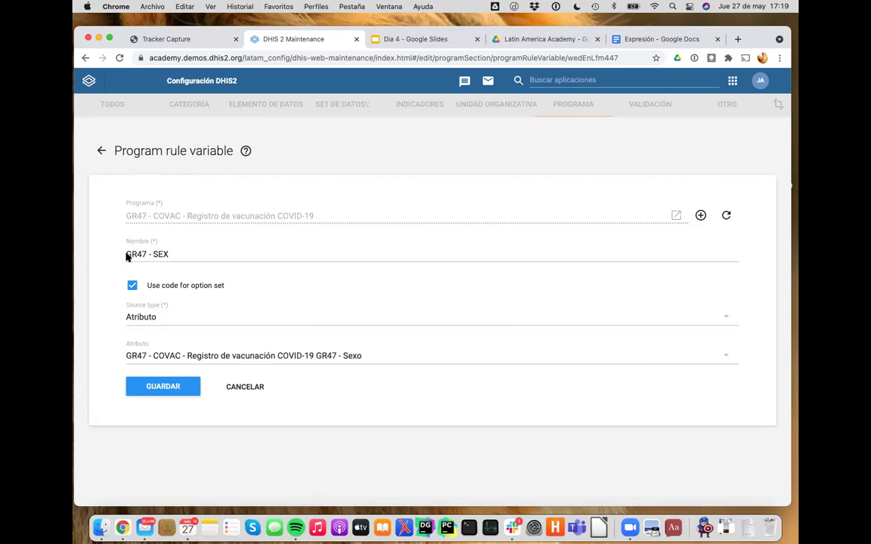
left_click(172, 255)
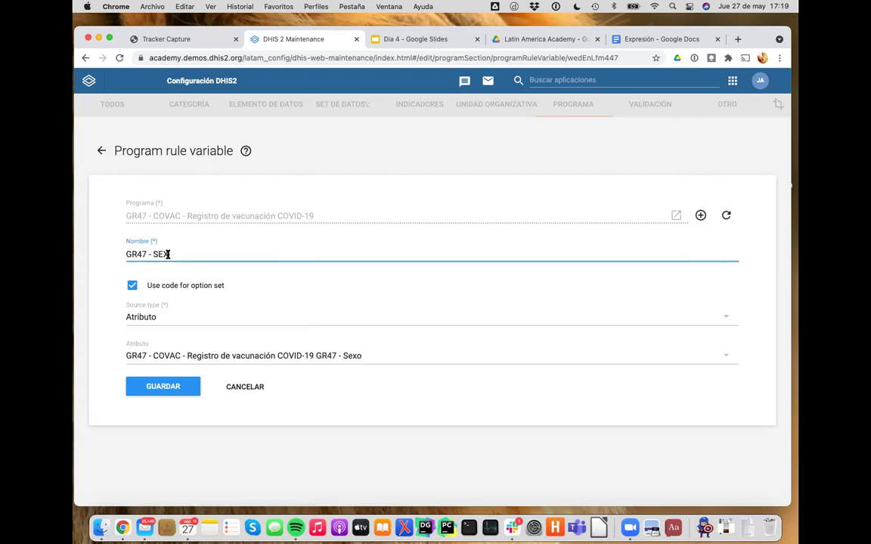
left_click_drag(168, 255, 120, 252)
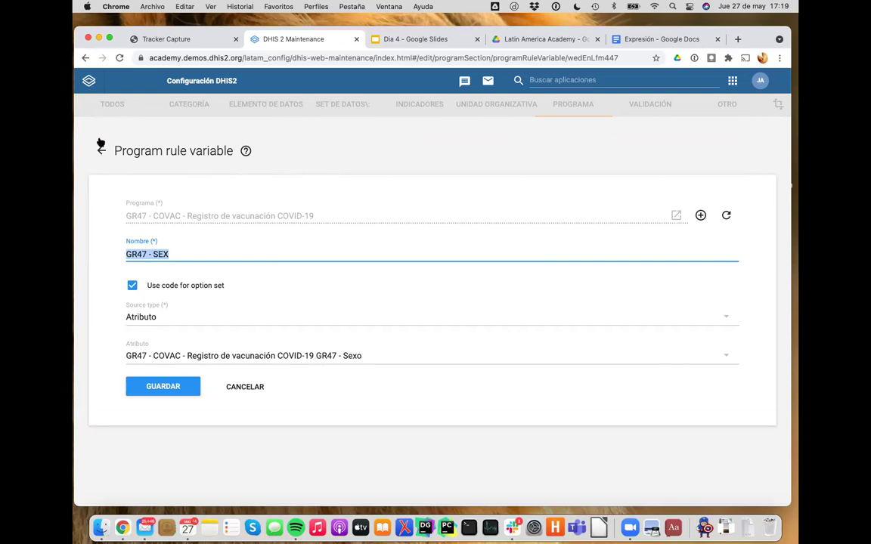
left_click(234, 388)
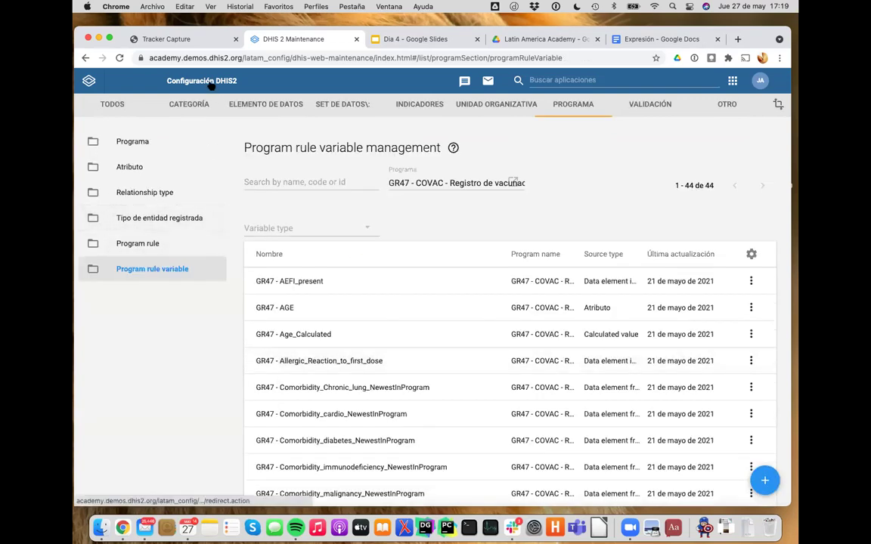
Switch to Tracker Capture and open the browser's developer tools on the patient dashboard.
left_click(187, 39)
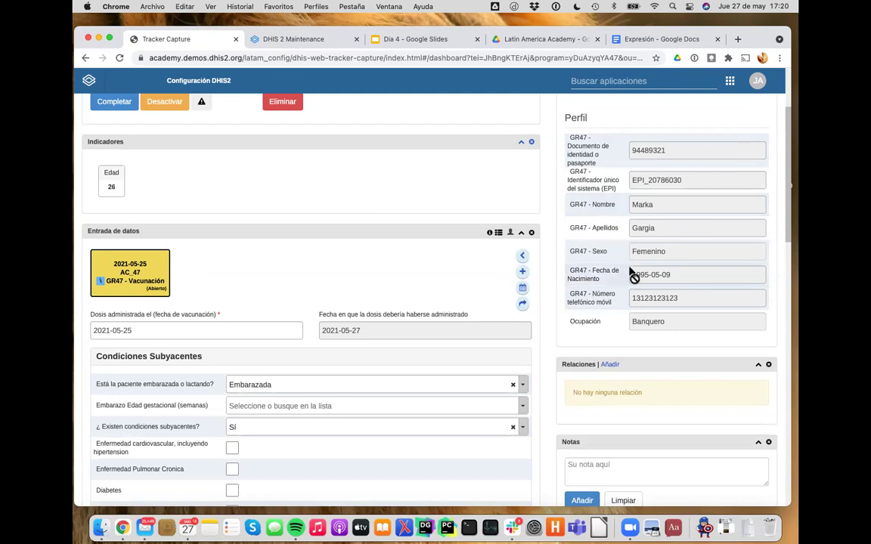
left_click(779, 58)
mouse_move(723, 235)
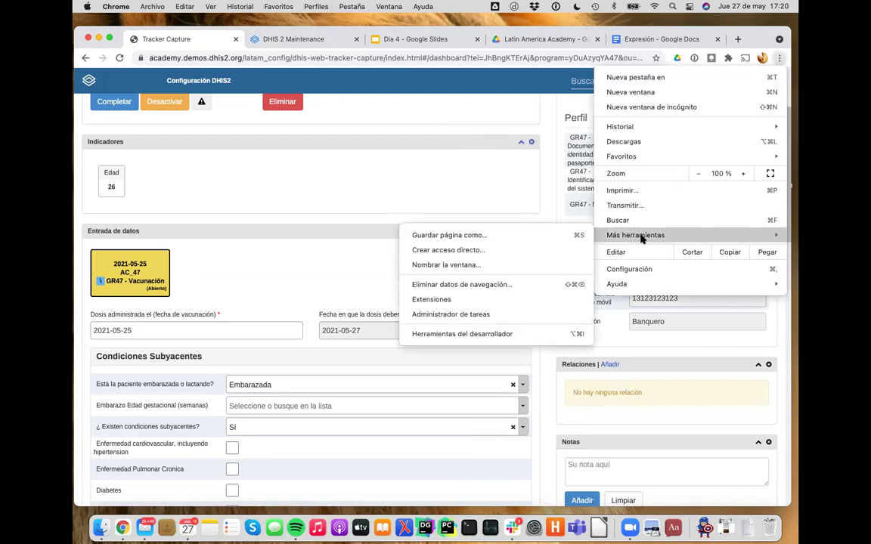
left_click(500, 335)
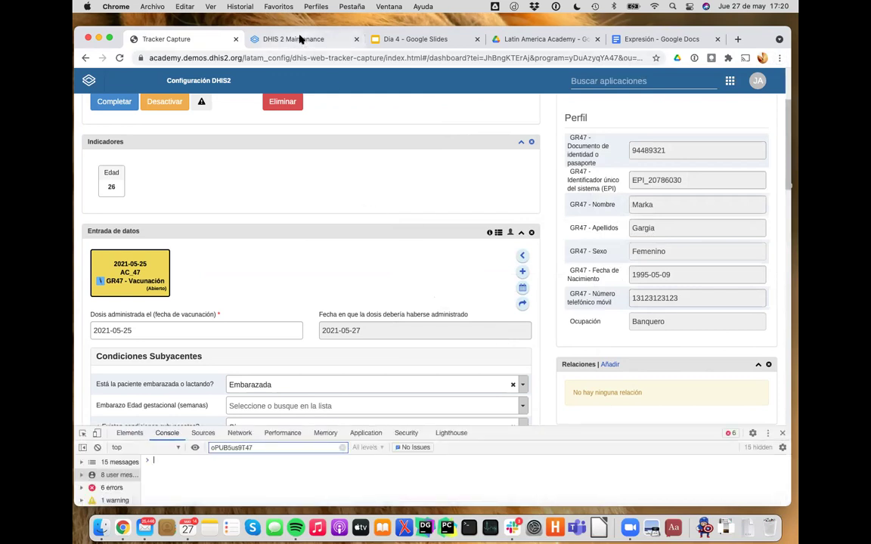
Return to DHIS 2 Maintenance and show the details of the program rule GR47 - Embarazo sólo para mujeres en edad reproductiva.
left_click(272, 38)
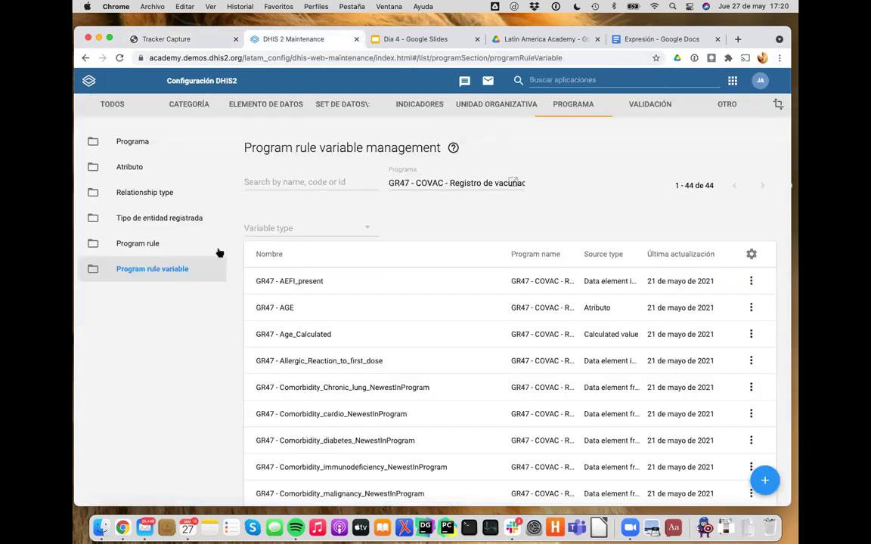
left_click(170, 246)
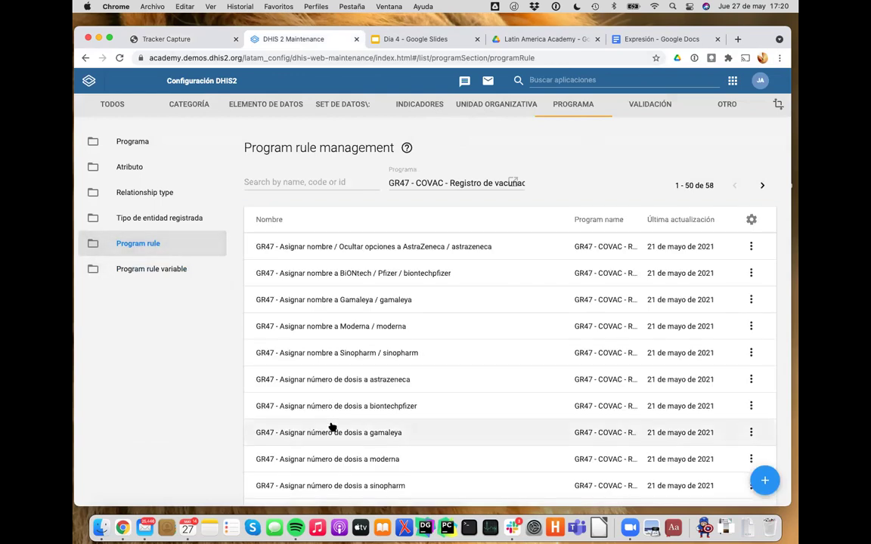
scroll(336, 364, "down", 3)
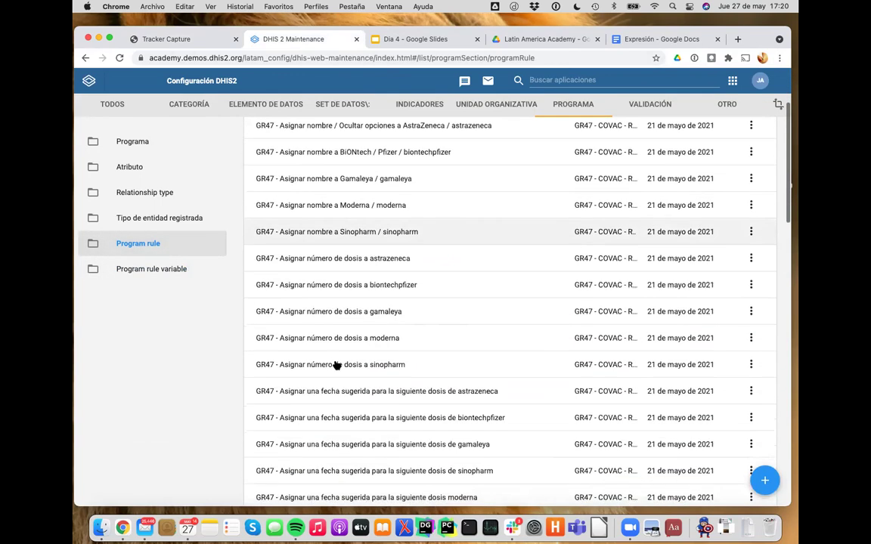
scroll(336, 364, "down", 4)
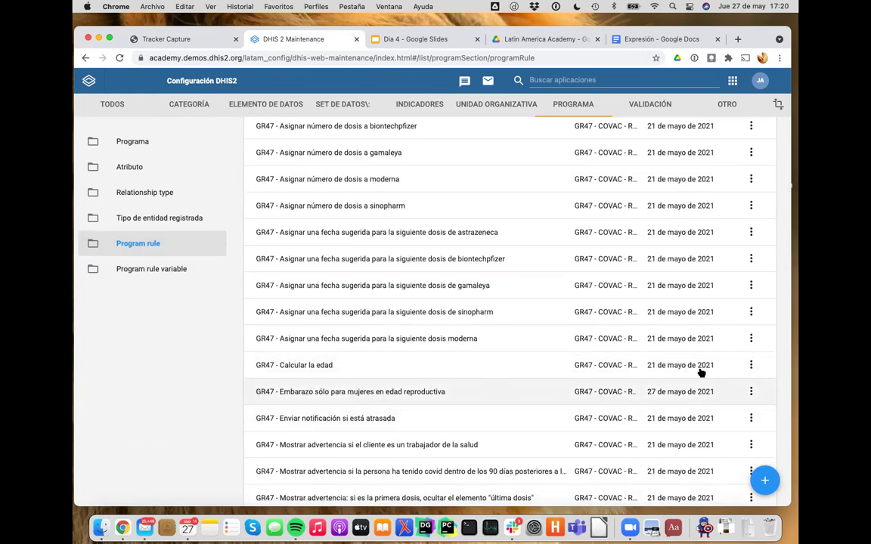
left_click(751, 392)
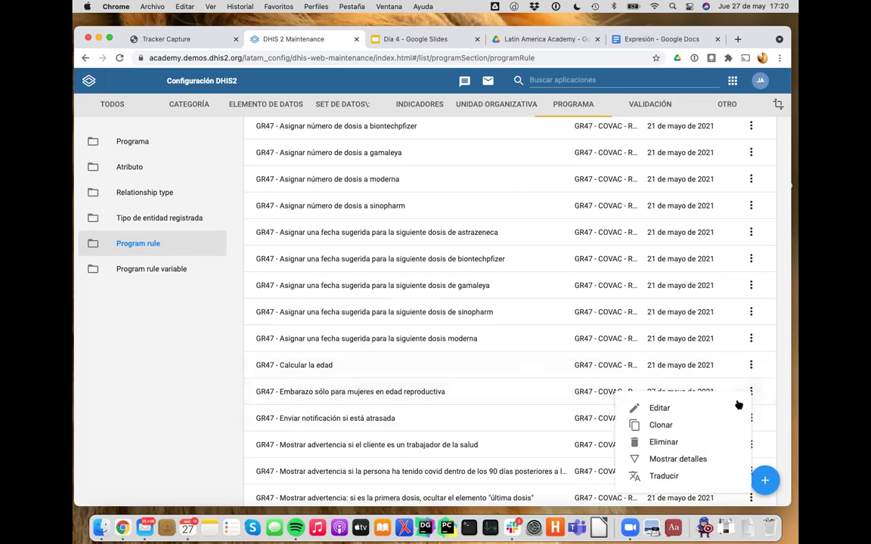
left_click(677, 459)
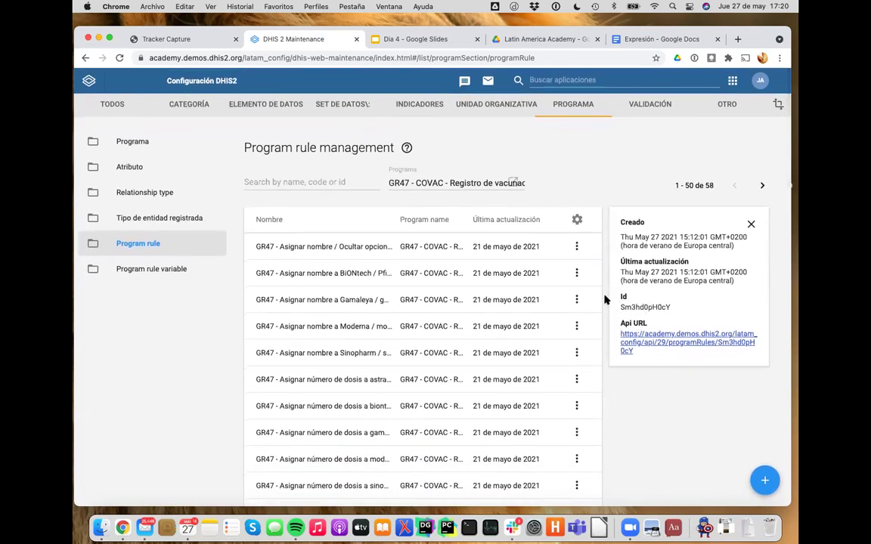
Reopen the details of the GR47 - Embarazo sólo para mujeres en edad reproductiva rule and copy its Id.
scroll(586, 412, "down", 10)
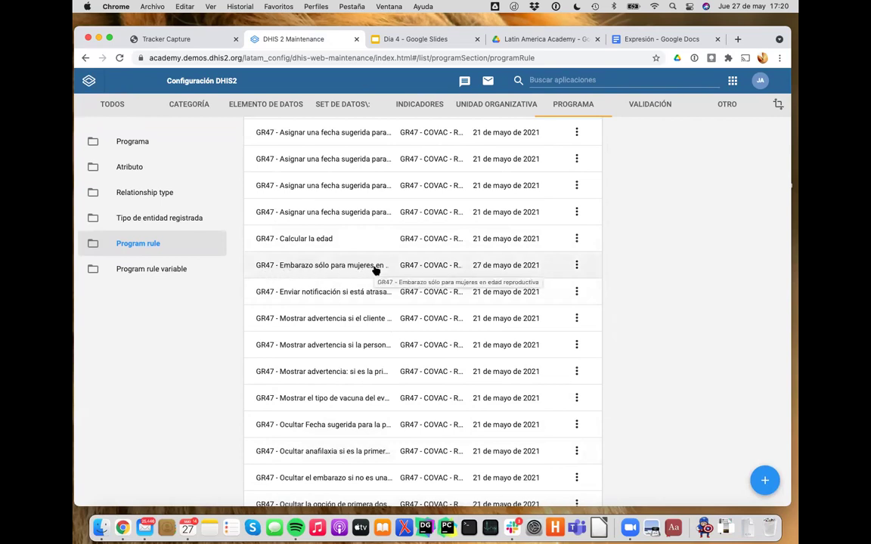
left_click(577, 266)
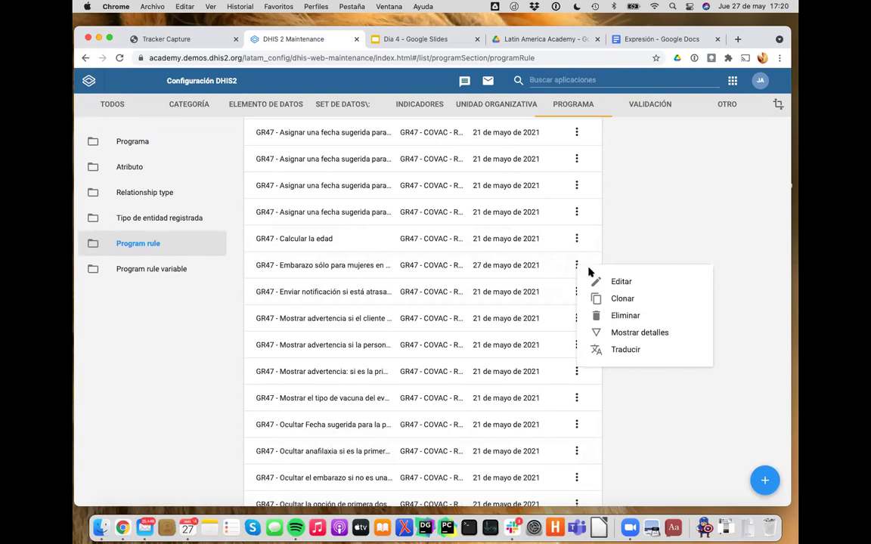
left_click(643, 333)
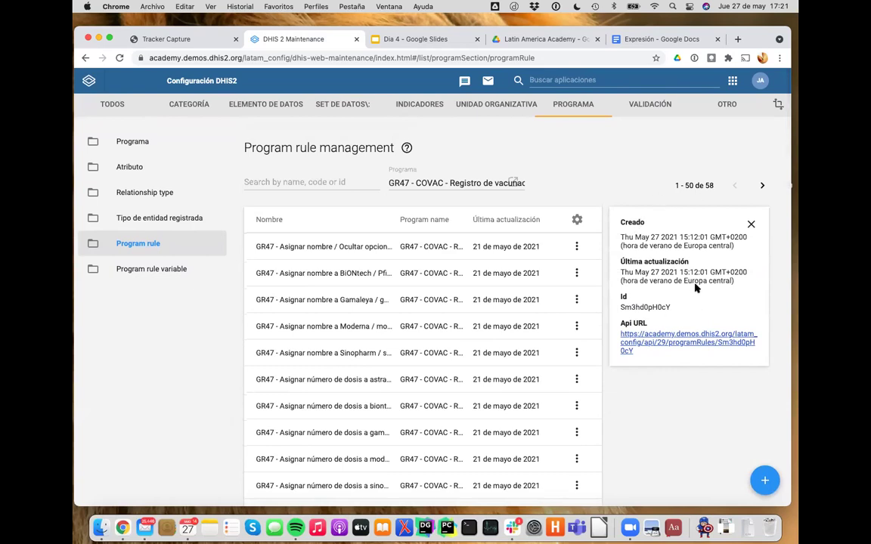
double_click(629, 306)
key("super+c")
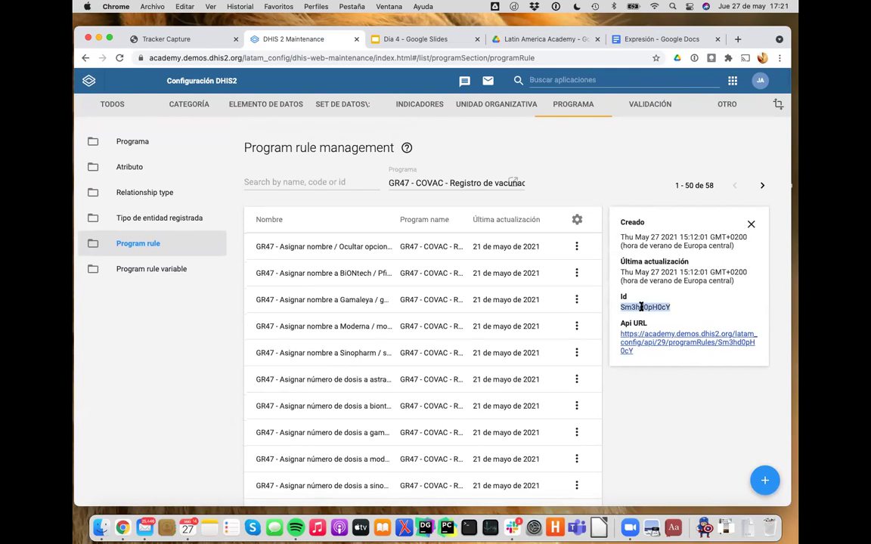
scroll(640, 307, "up", 5)
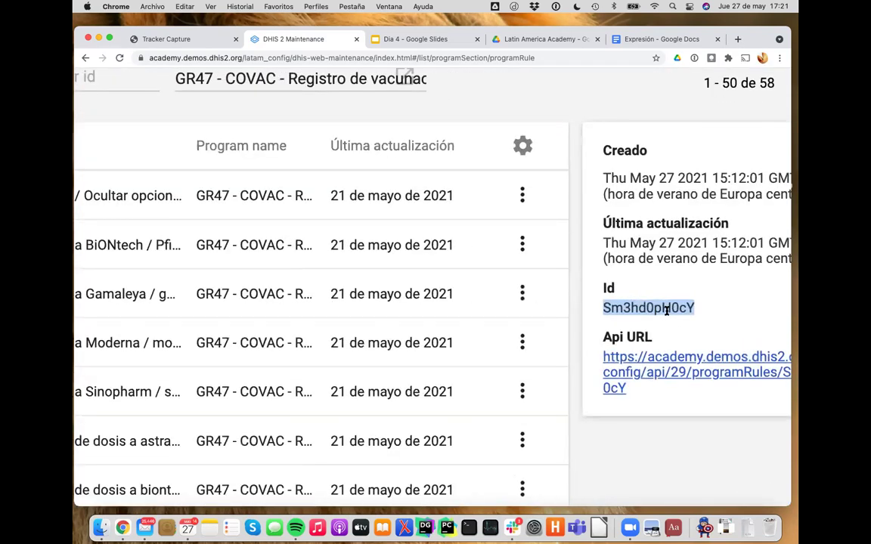
scroll(667, 310, "down", 3)
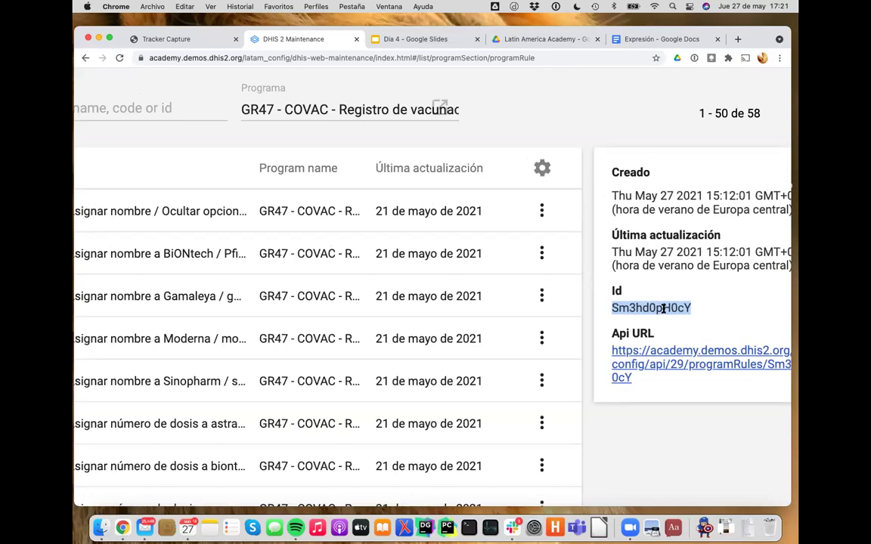
scroll(663, 309, "down", 5)
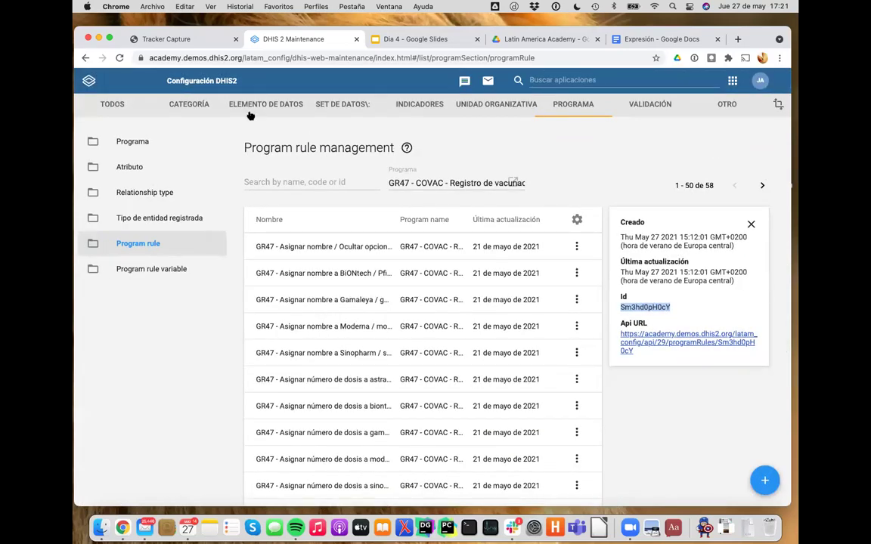
In Tracker Capture, replace the console filter with the rule Id Sm3hd0pH0cY and enlarge the developer tools area.
left_click(174, 38)
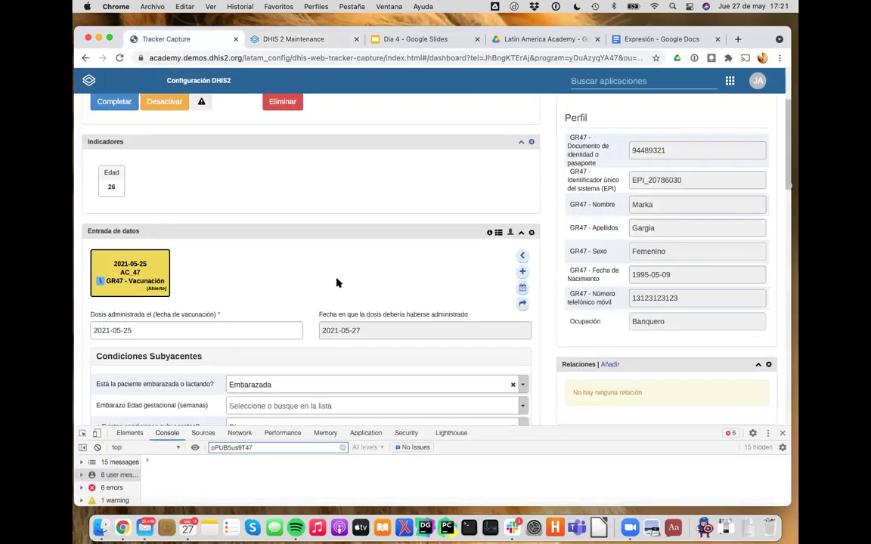
double_click(263, 448)
key("super+v")
left_click_drag(597, 429, 597, 393)
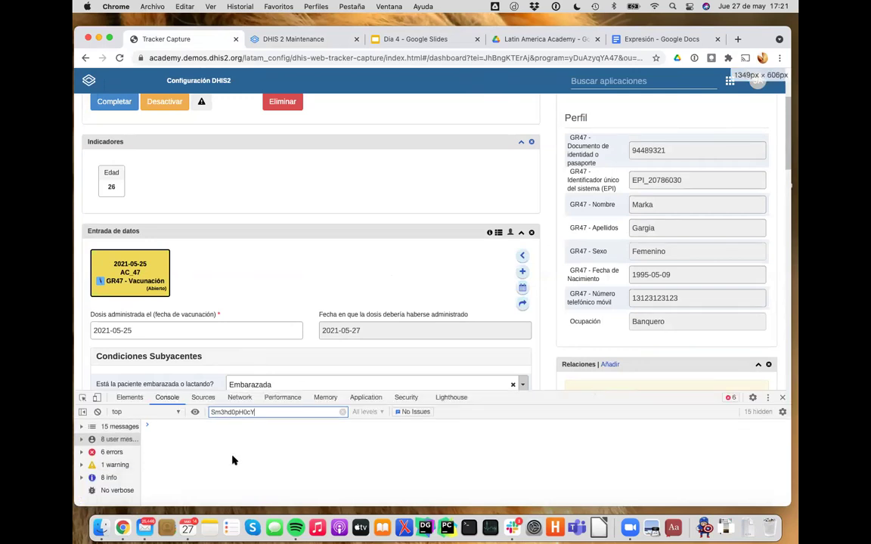
Append the parameter &vrebose to the dashboard address and load it.
left_click(405, 60)
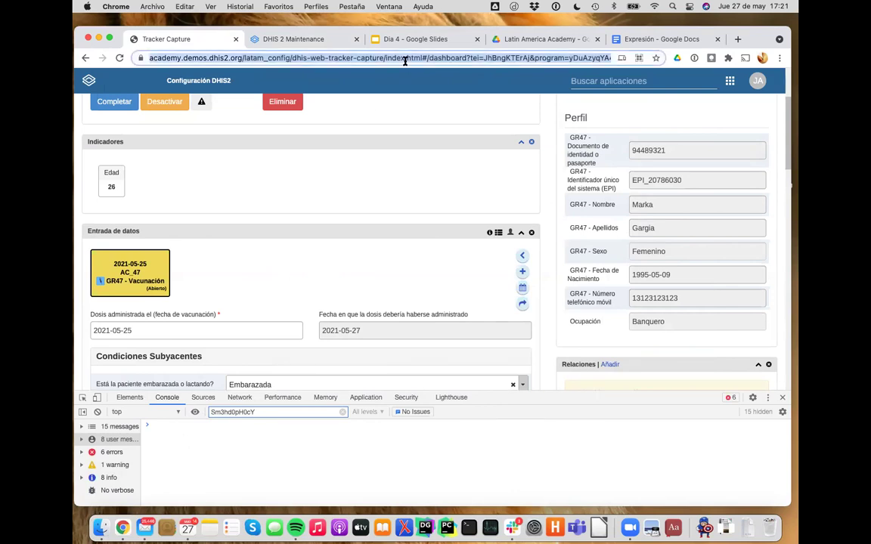
key("Right")
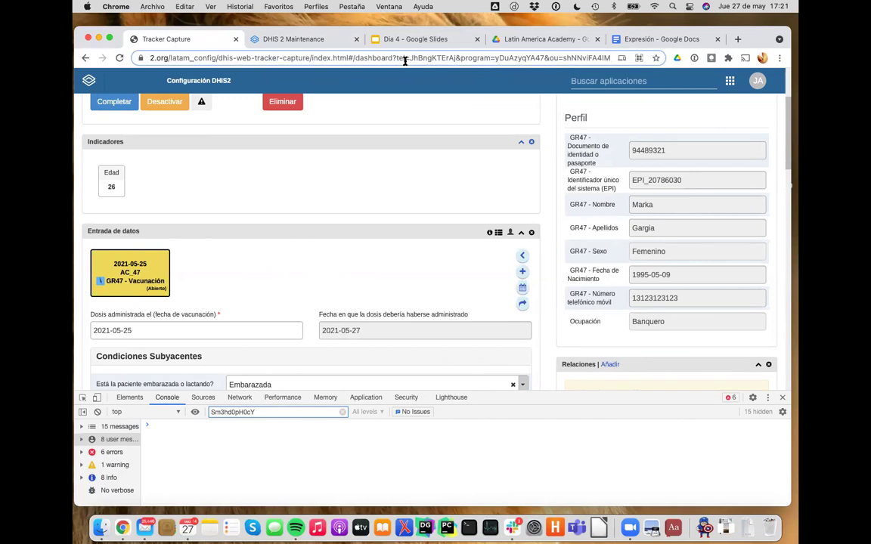
type("&")
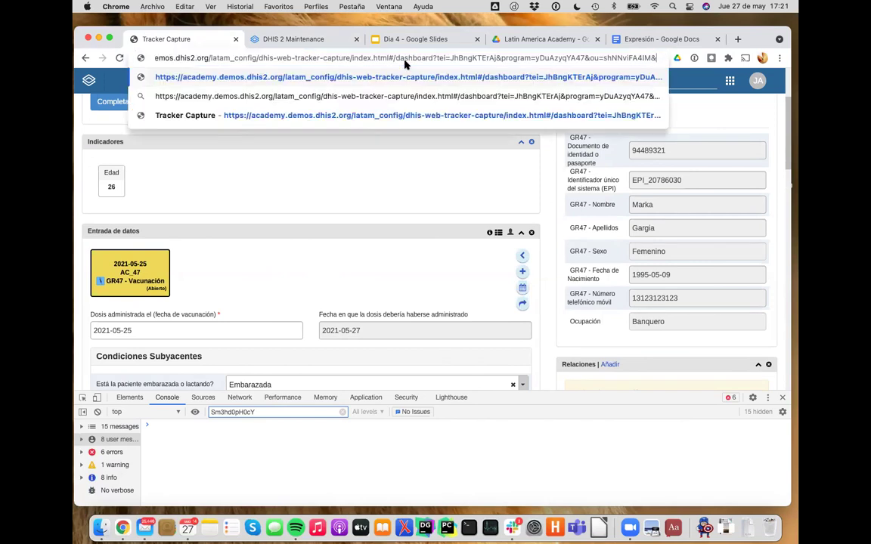
type("vrebose")
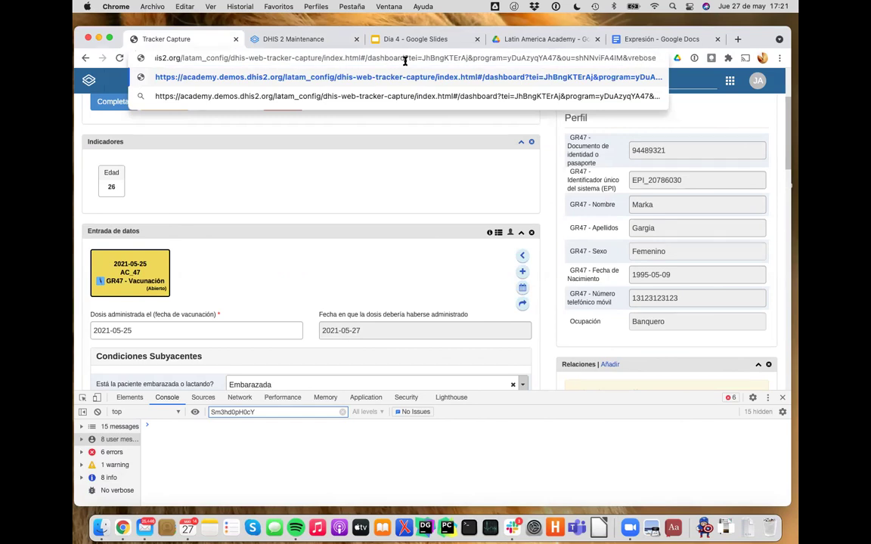
key("Return")
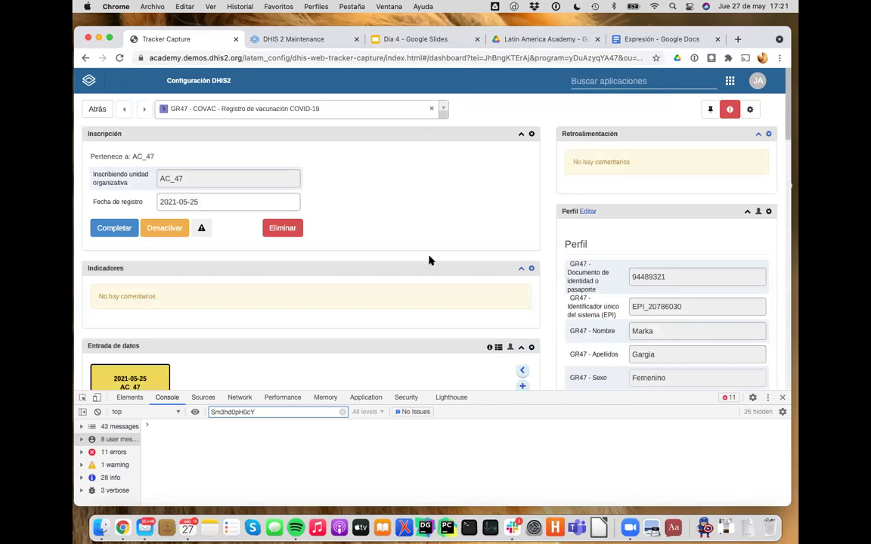
scroll(429, 258, "down", 5)
scroll(430, 259, "down", 1)
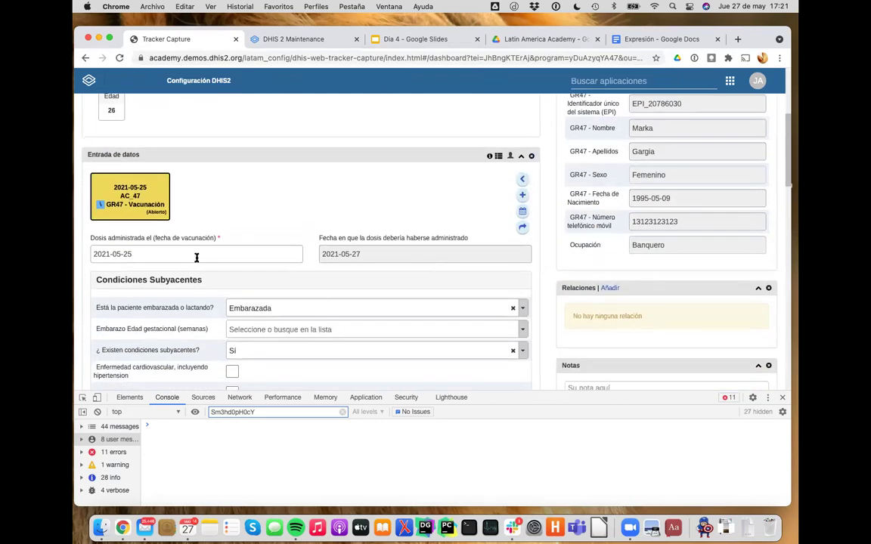
left_click(264, 332)
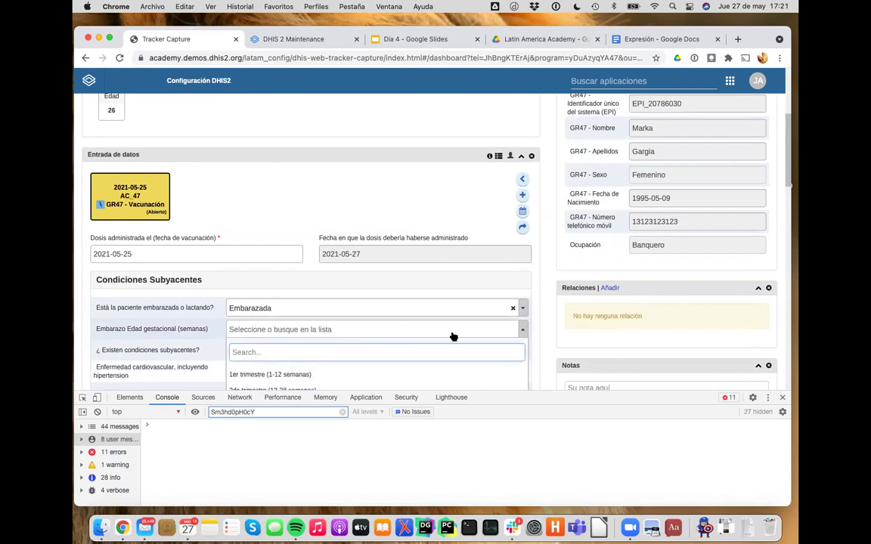
left_click(545, 327)
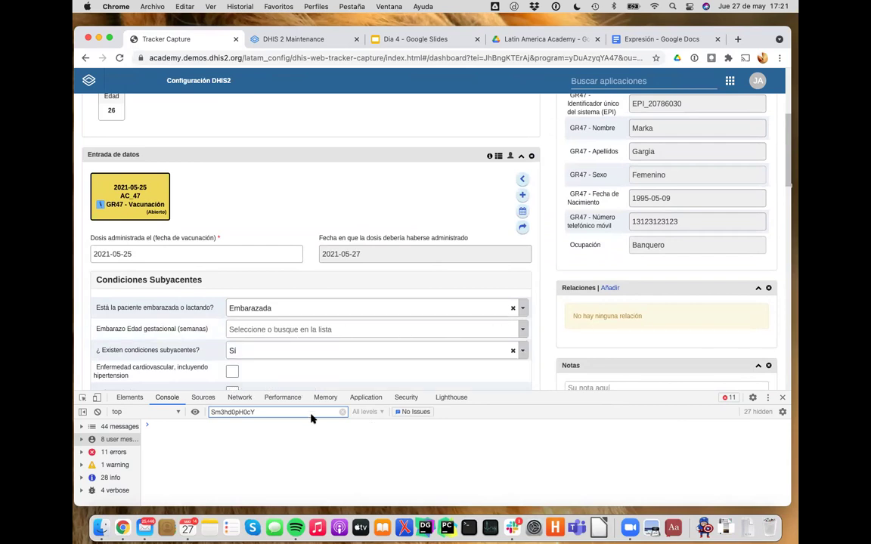
Edit the patient profile to clear the GR47 - Sexo value and save the profile.
scroll(597, 167, "up", 3)
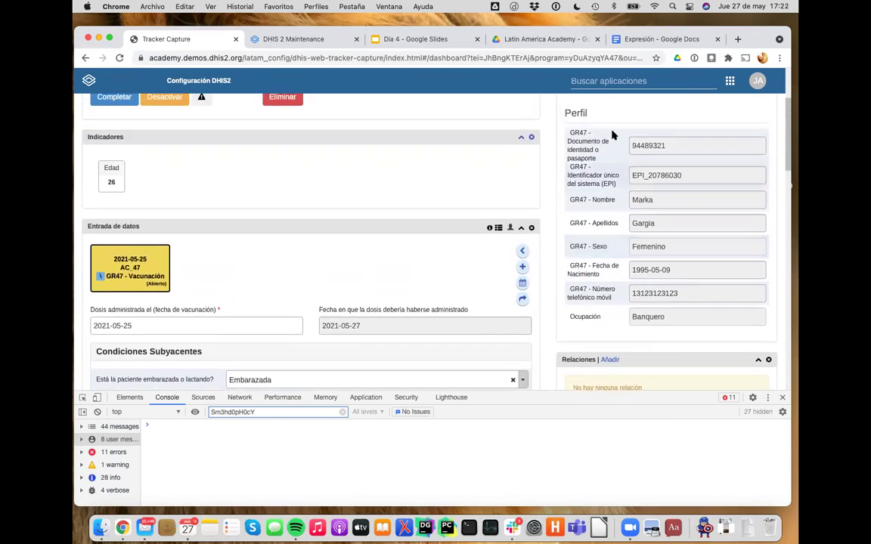
scroll(602, 149, "up", 1)
left_click(589, 109)
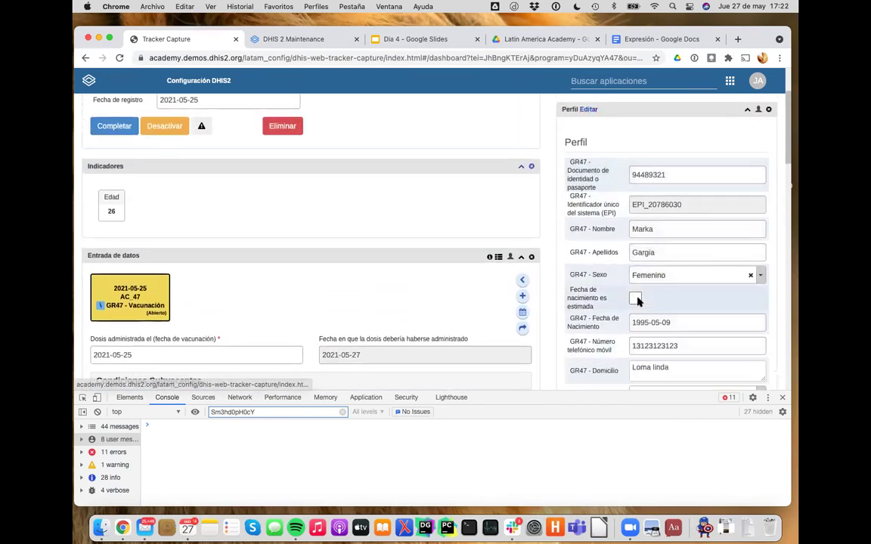
scroll(597, 312, "down", 5)
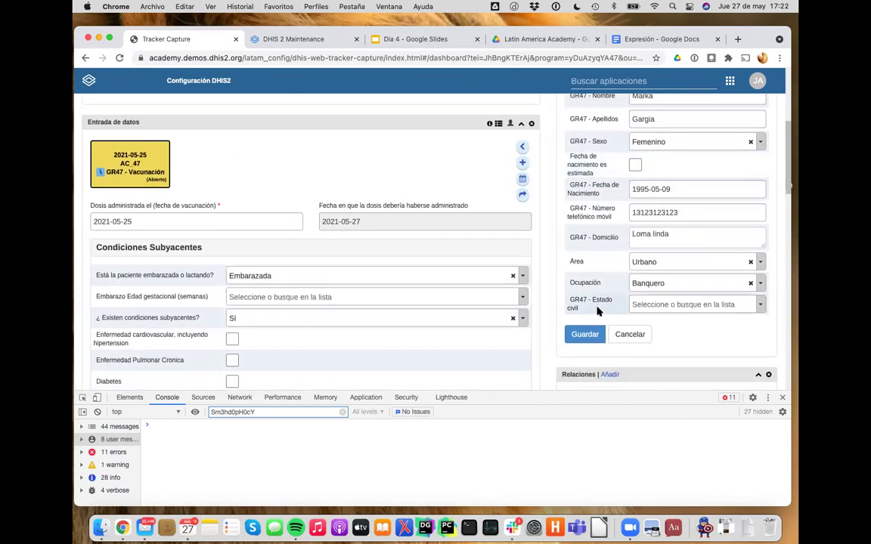
scroll(726, 196, "up", 1)
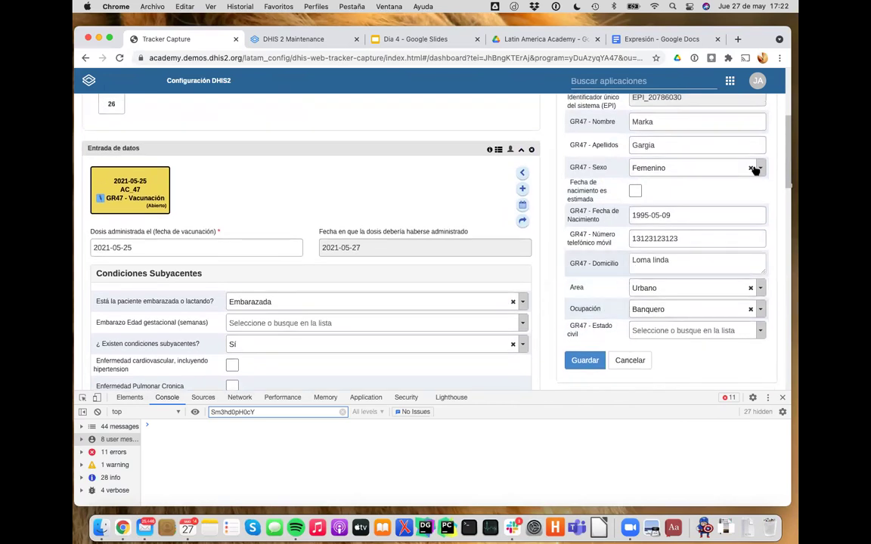
left_click(751, 169)
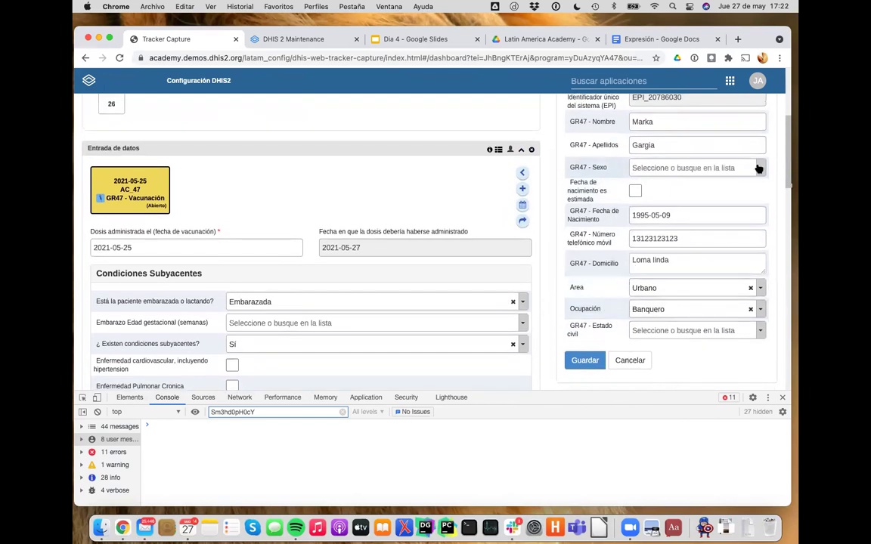
left_click(759, 168)
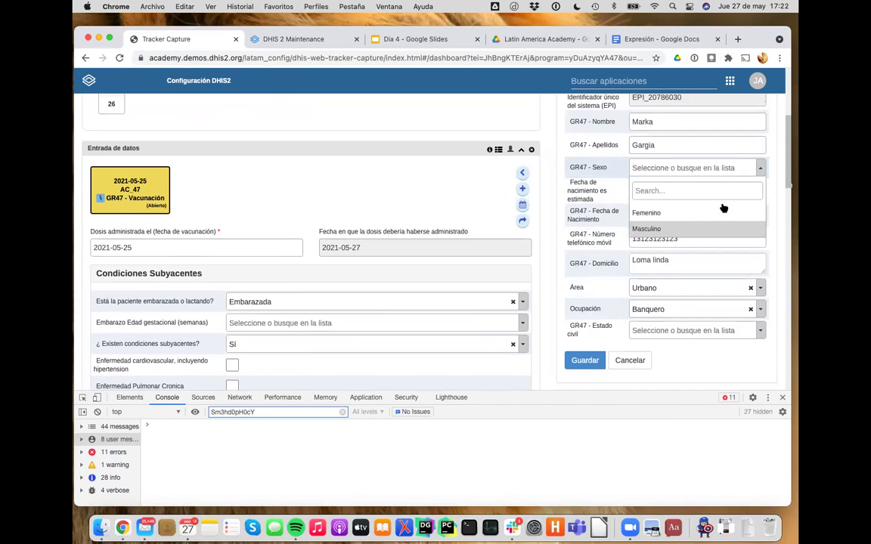
left_click(616, 201)
scroll(614, 198, "up", 3)
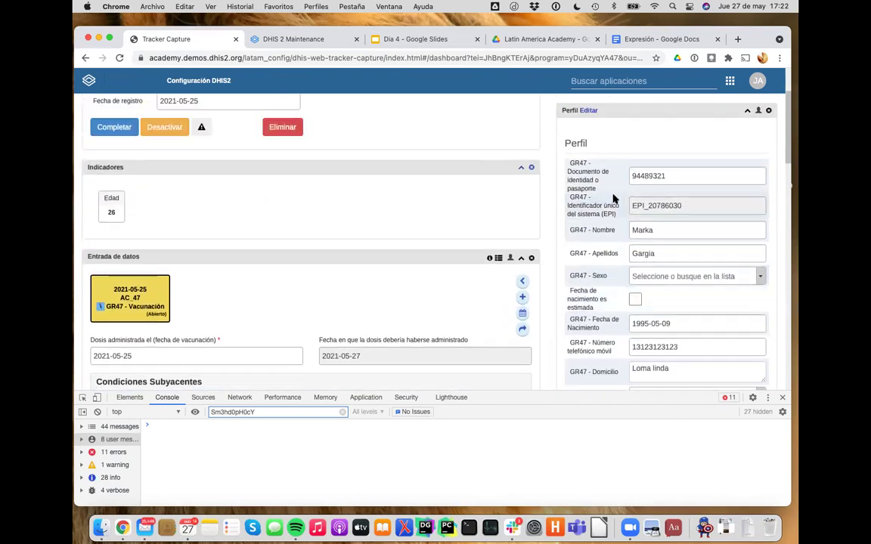
scroll(601, 249, "down", 5)
left_click(594, 280)
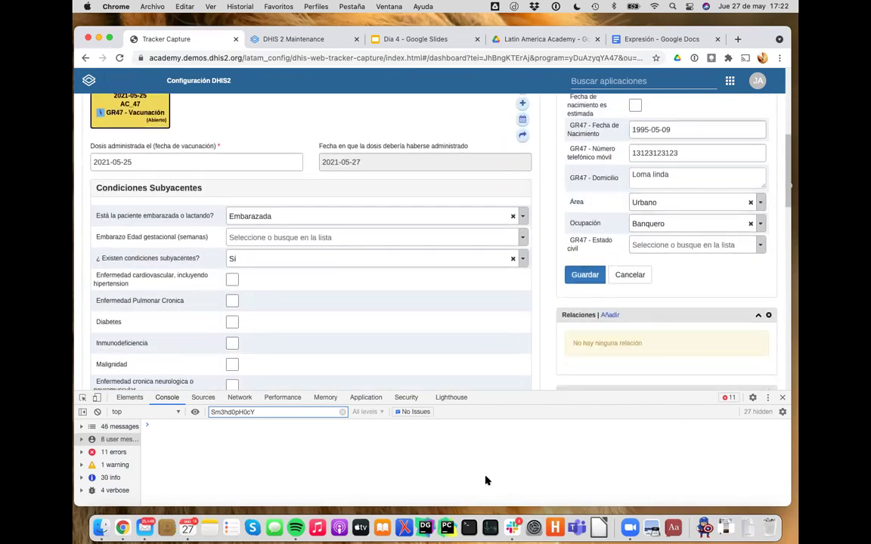
left_click(522, 129)
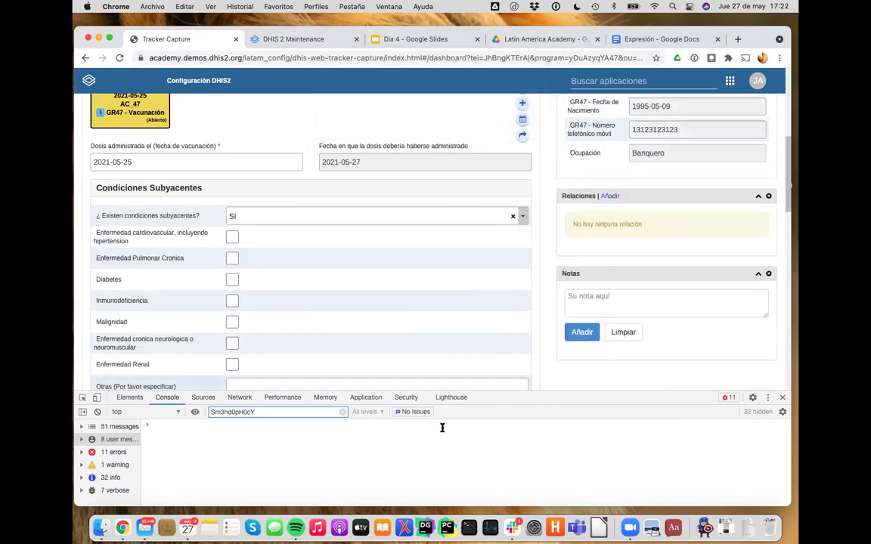
Show all console messages and reload the dashboard with the address parameter corrected to &verbose.
left_click(119, 427)
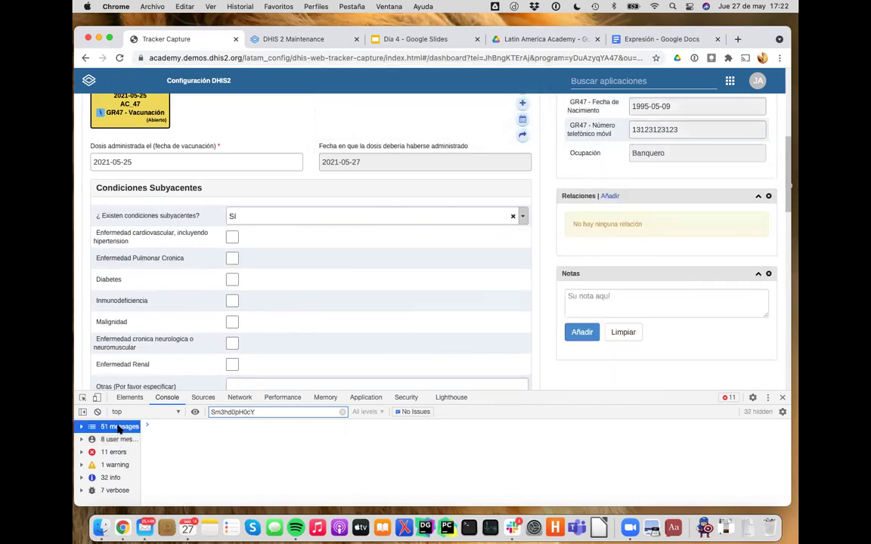
left_click(443, 58)
key("End")
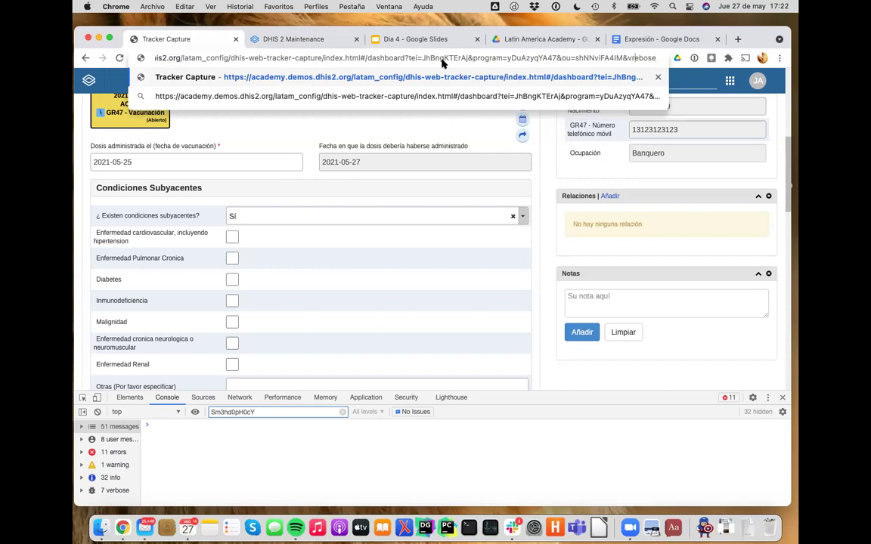
key("BackSpace")
type("r")
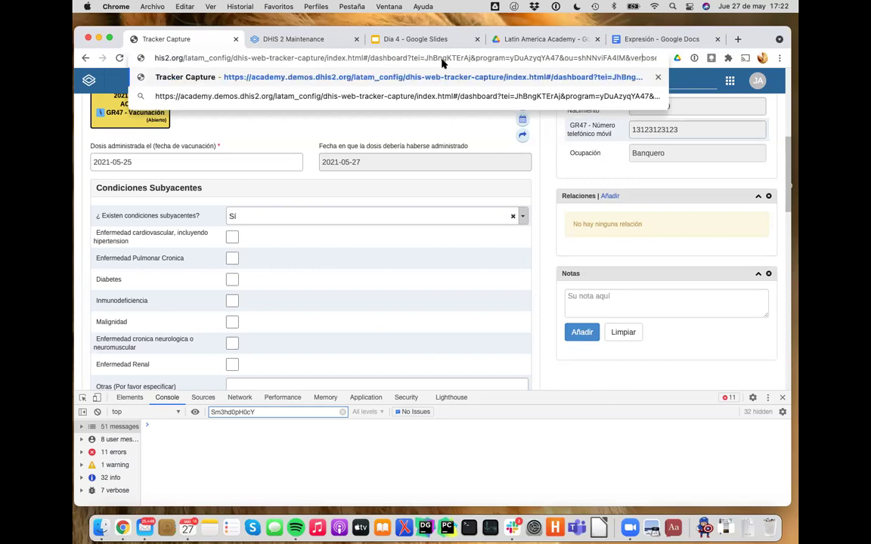
key("Return")
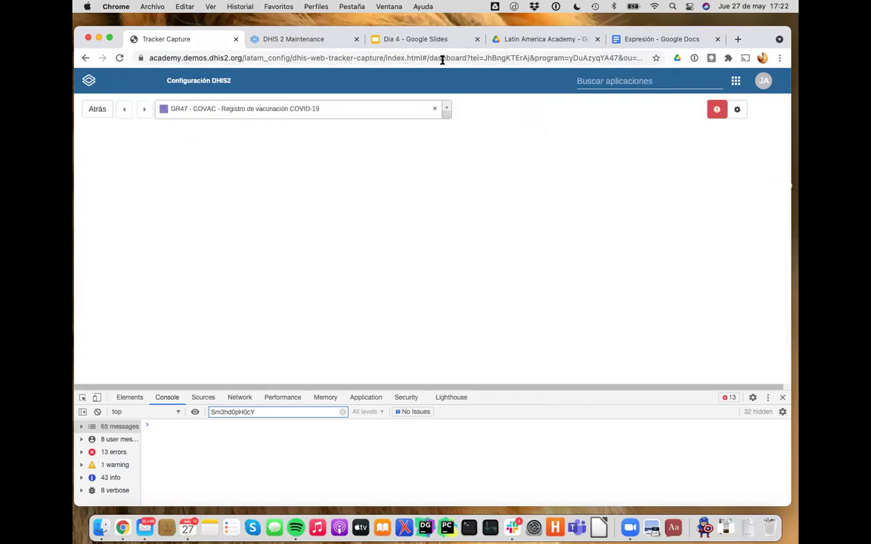
Limit the console to user messages and examine the rule's evaluation alongside the Condiciones Subyacentes questions.
left_click(108, 439)
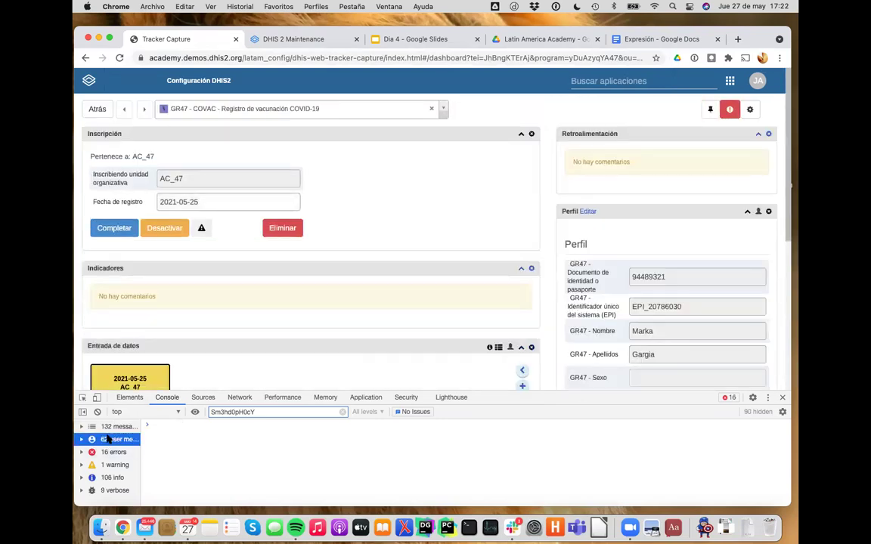
left_click(268, 412)
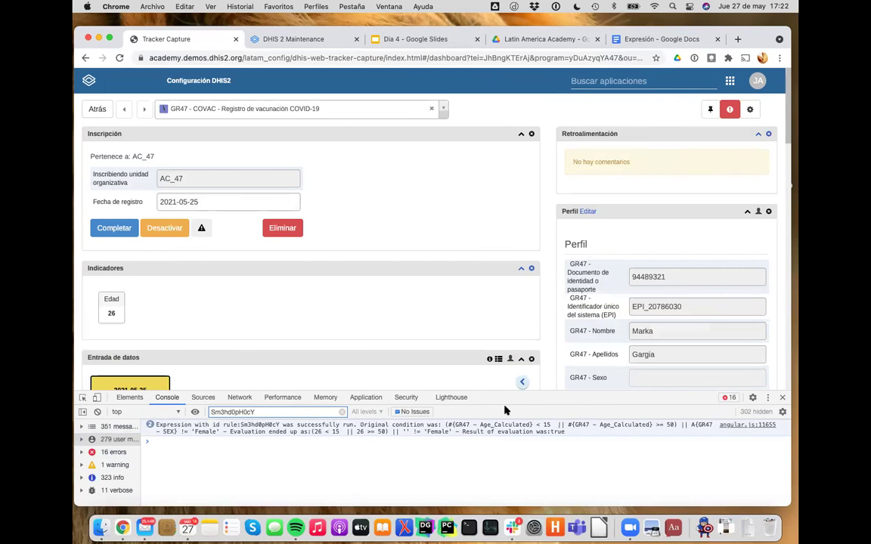
scroll(590, 350, "down", 3)
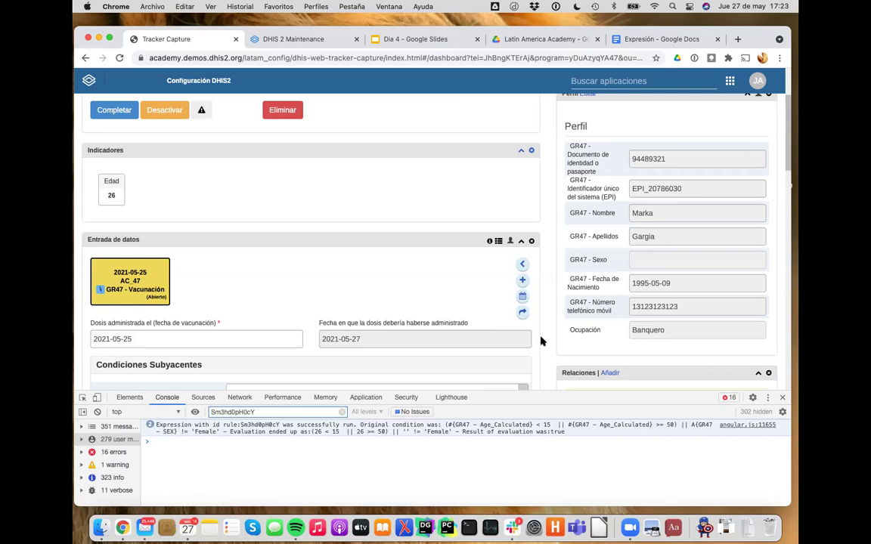
scroll(540, 340, "down", 4)
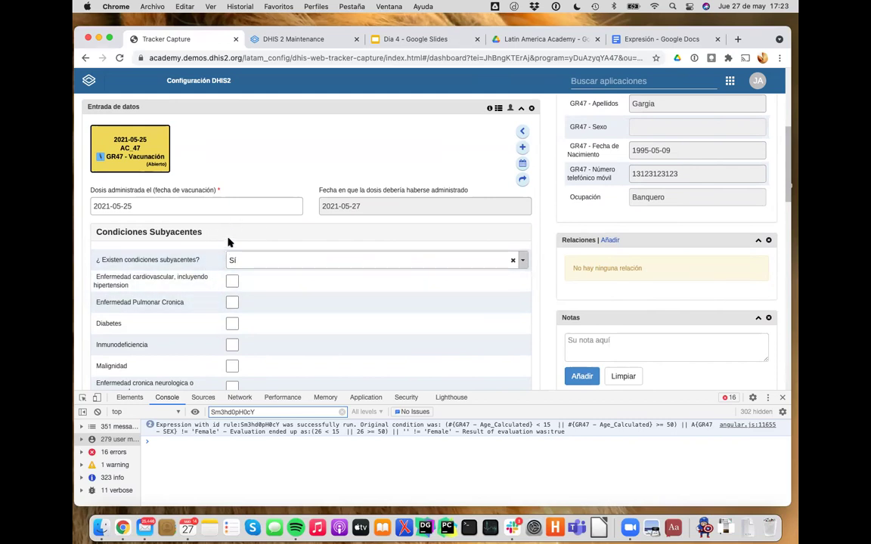
scroll(227, 318, "down", 5)
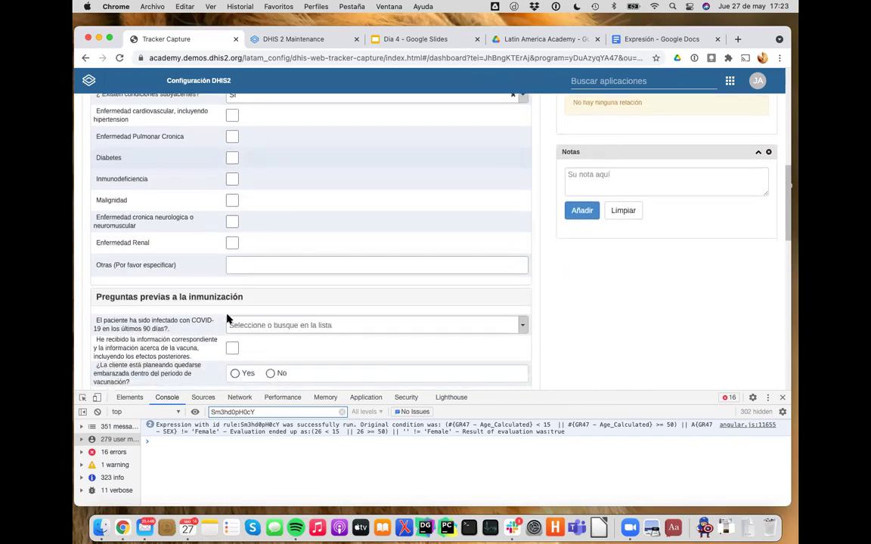
Edit the patient profile to set GR47 - Sexo to Femenino and save the profile.
scroll(268, 194, "up", 3)
scroll(267, 194, "up", 1)
scroll(398, 357, "up", 3)
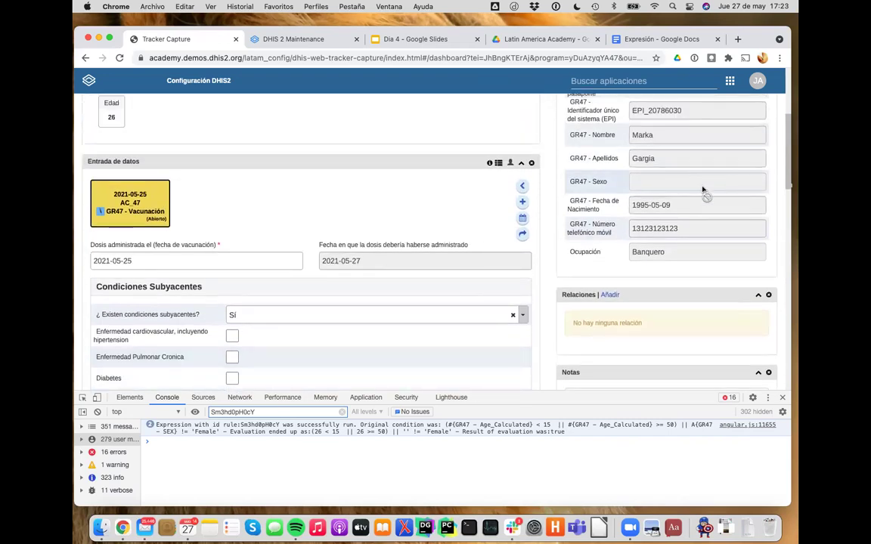
scroll(704, 189, "up", 2)
scroll(582, 117, "up", 1)
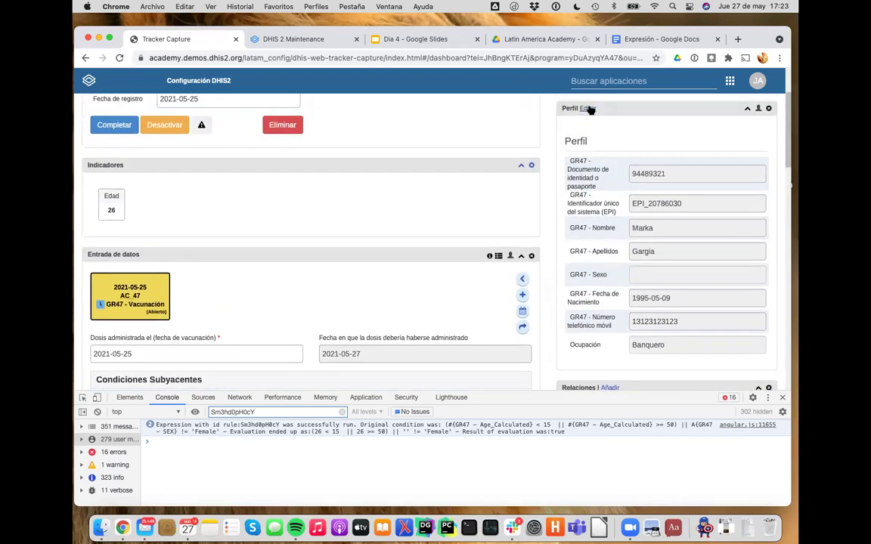
left_click(589, 108)
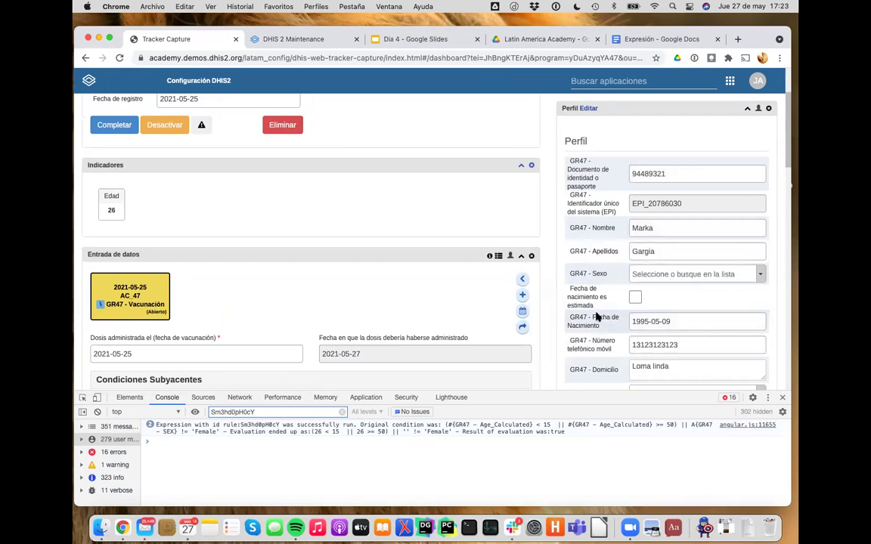
scroll(655, 317, "down", 2)
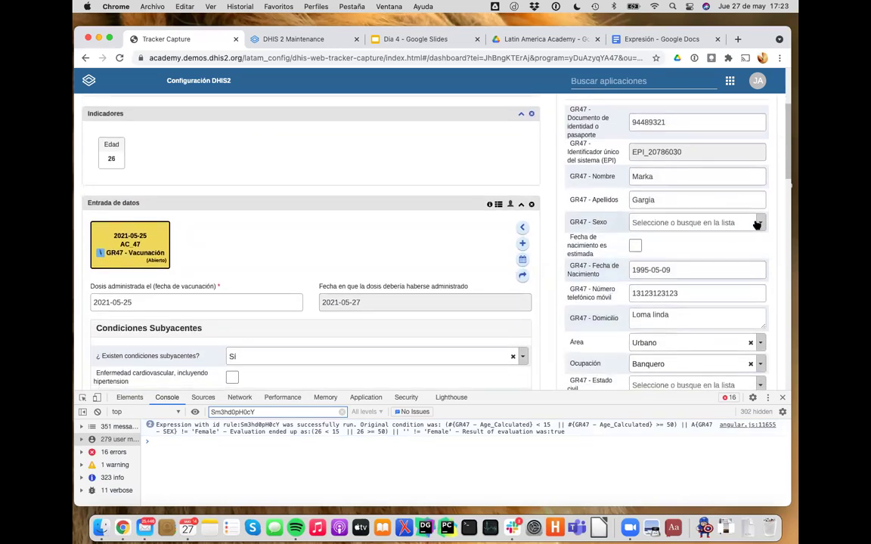
left_click(756, 225)
left_click(665, 262)
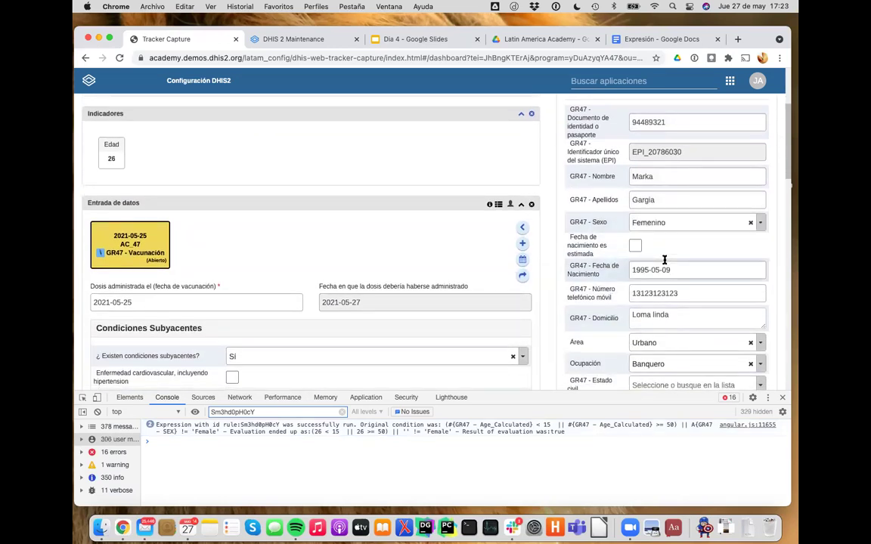
scroll(600, 299, "down", 2)
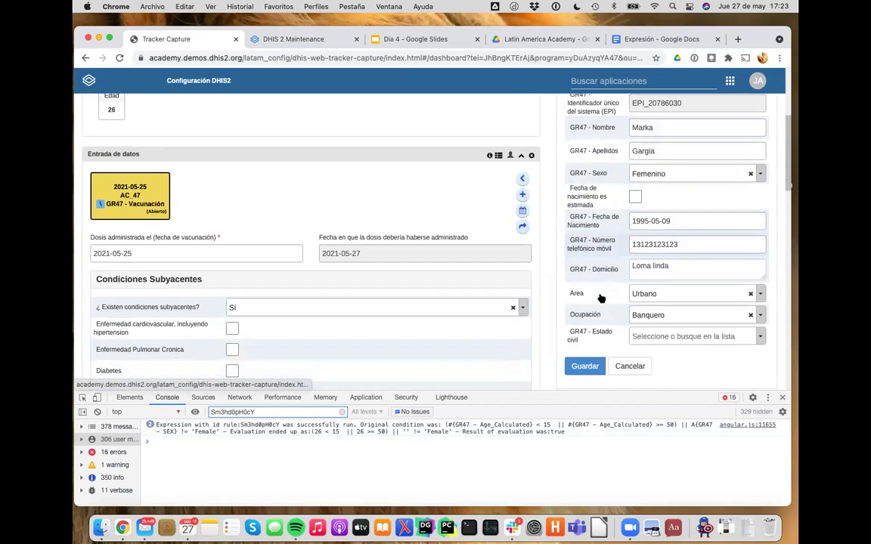
left_click(585, 367)
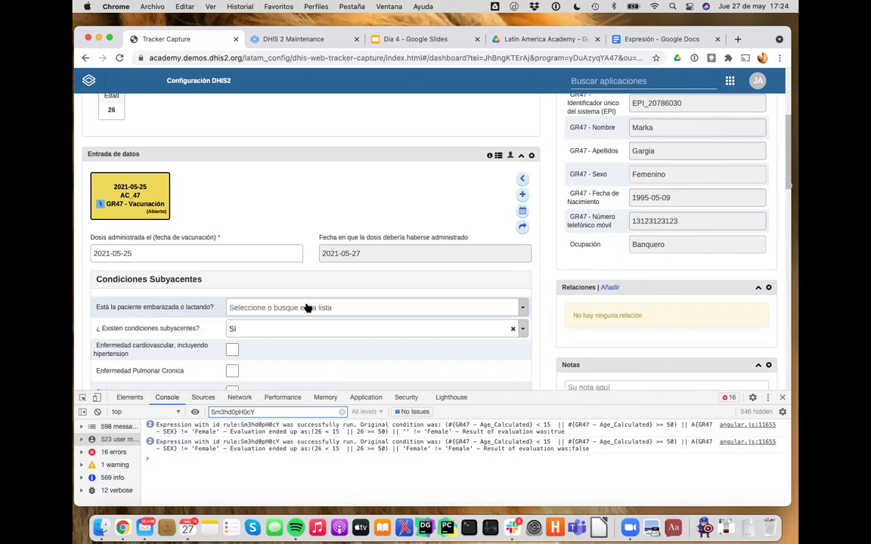
scroll(569, 171, "up", 2)
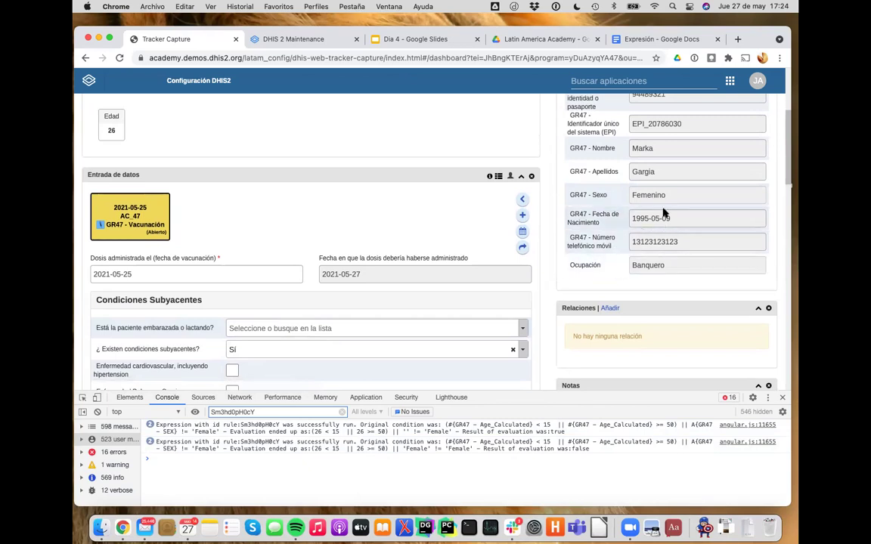
scroll(663, 218, "up", 5)
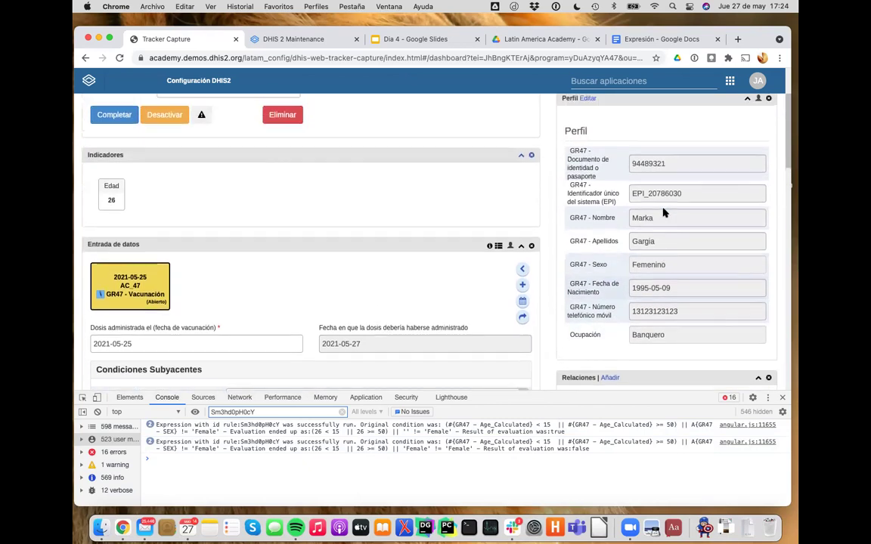
Edit the patient profile to change GR47 - Fecha de Nacimiento to a birth date over 50 years ago and save the profile.
left_click(586, 98)
left_click(666, 310)
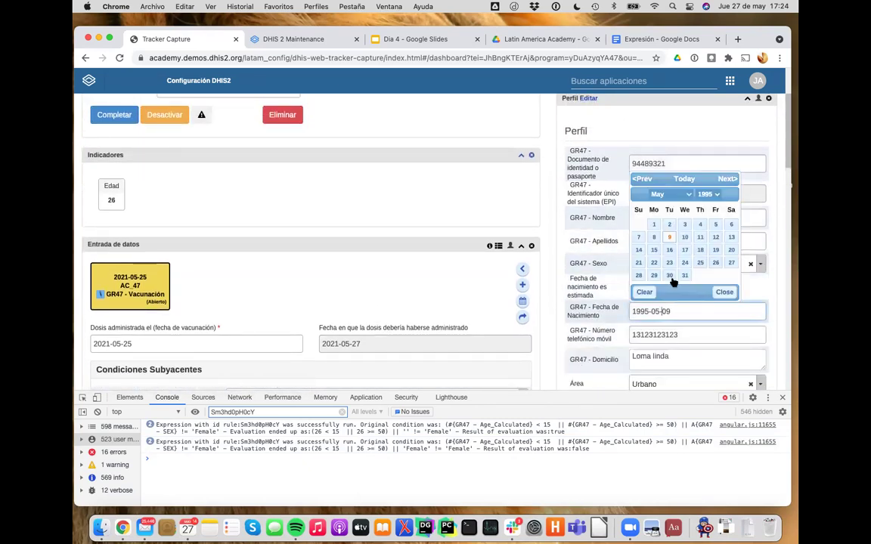
left_click(711, 195)
scroll(712, 185, "up", 10)
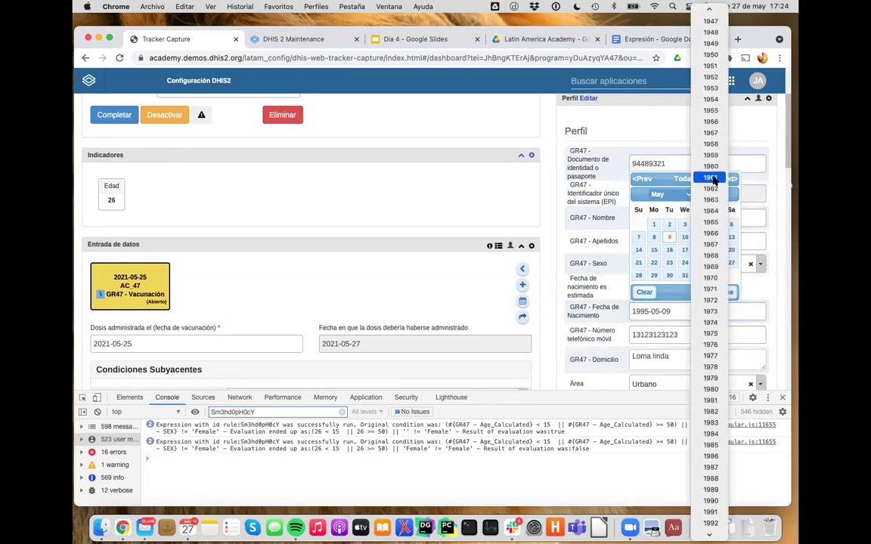
left_click(711, 102)
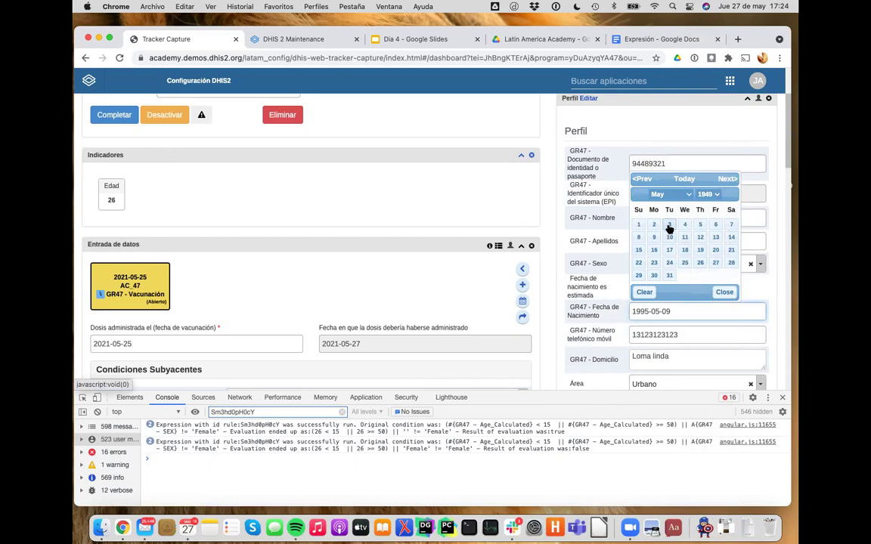
left_click(669, 228)
scroll(613, 281, "down", 3)
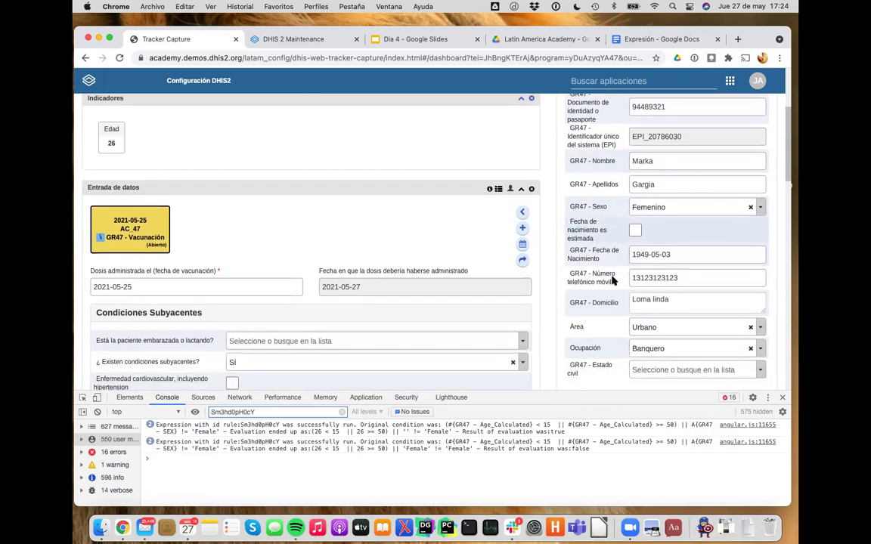
scroll(613, 281, "down", 5)
left_click(584, 265)
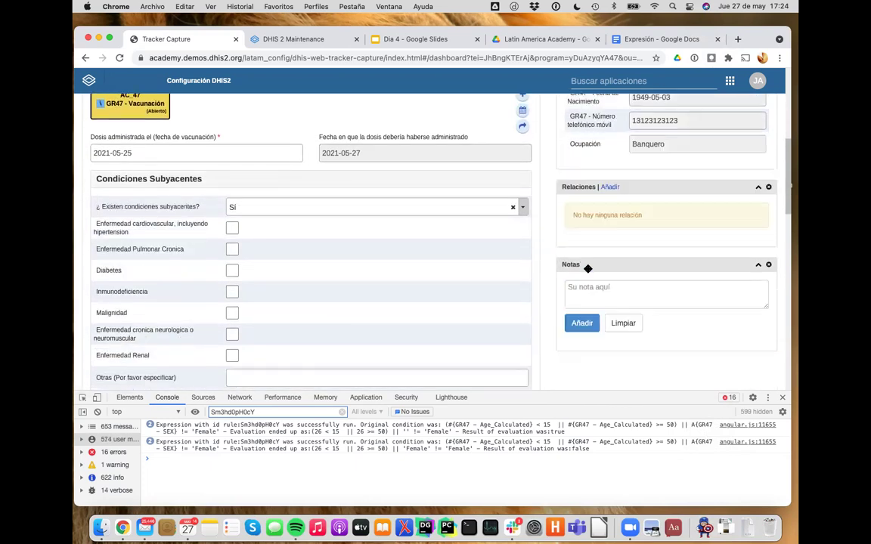
Examine the rule's new evaluation in the console and check the Condiciones Subyacentes section for the pregnancy question.
scroll(500, 218, "up", 3)
scroll(499, 219, "up", 1)
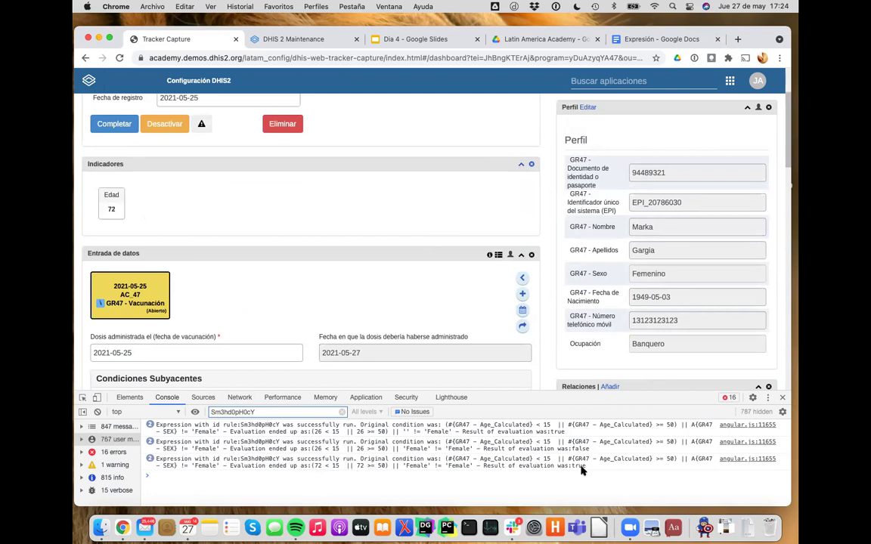
scroll(554, 292, "down", 5)
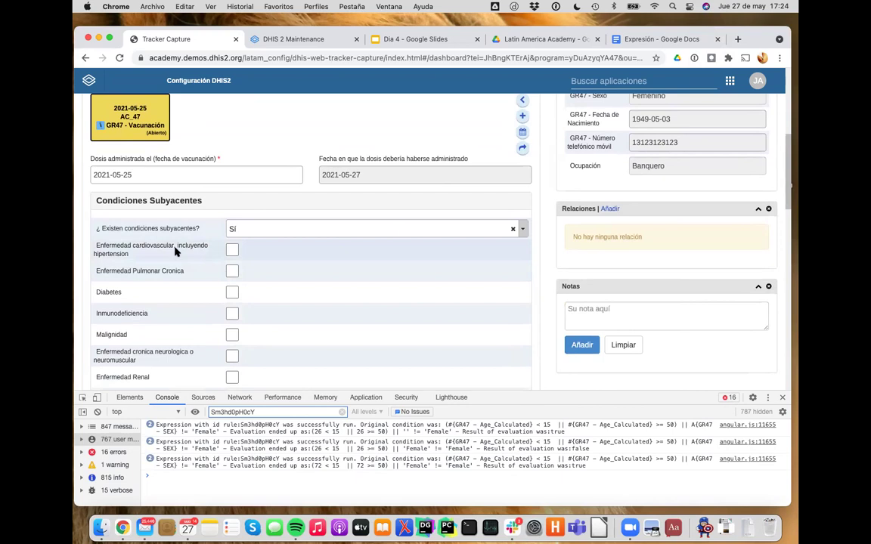
scroll(378, 307, "down", 5)
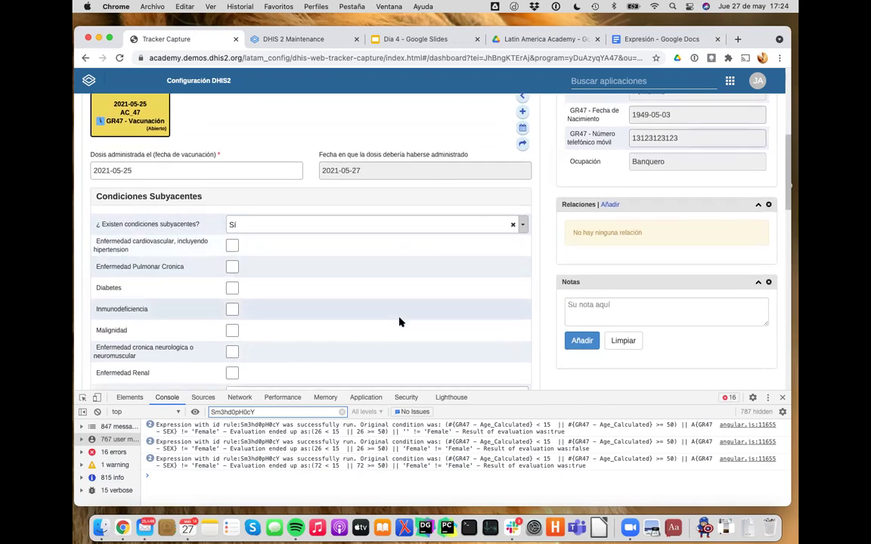
scroll(399, 322, "down", 2)
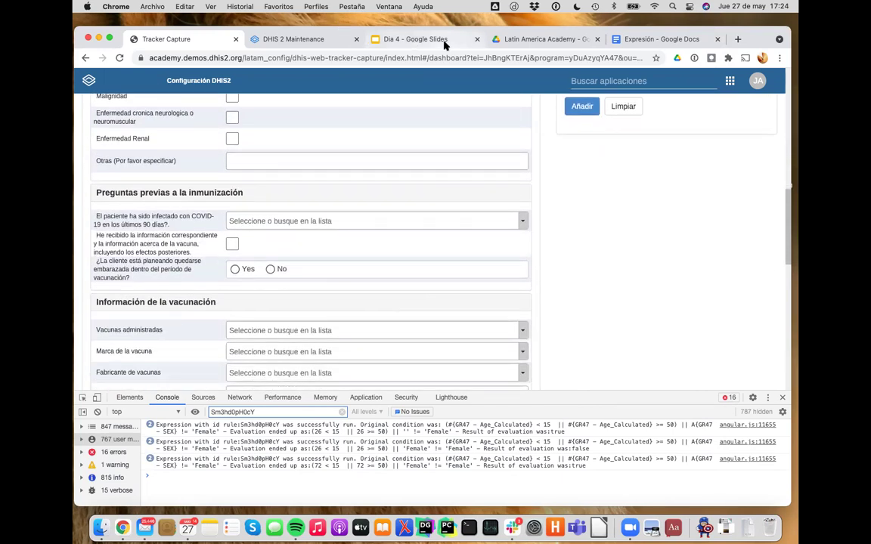
Switch to the Expresión document in Google Docs and replace 'masculino' with Femenino in the first age and sex expression.
left_click(646, 42)
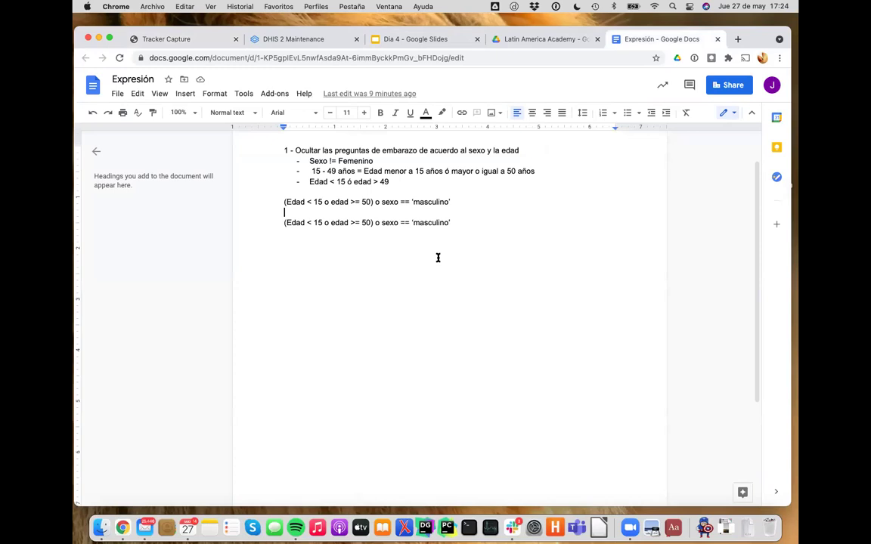
scroll(438, 256, "up", 1)
left_click_drag(446, 235, 470, 275)
left_click(484, 293)
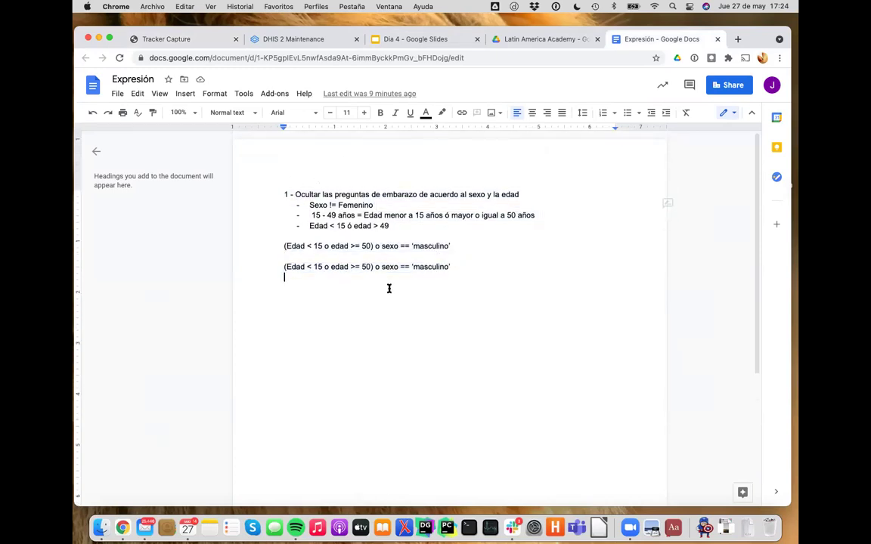
key("Return")
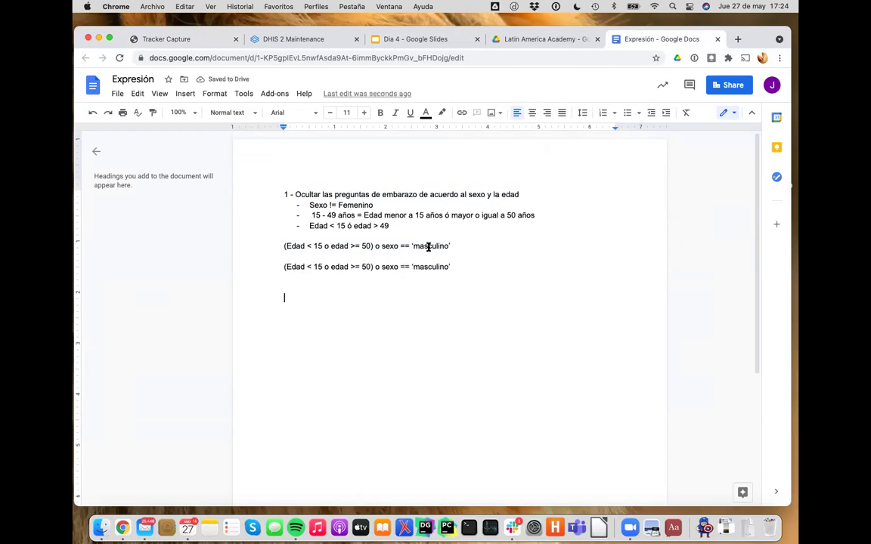
double_click(428, 247)
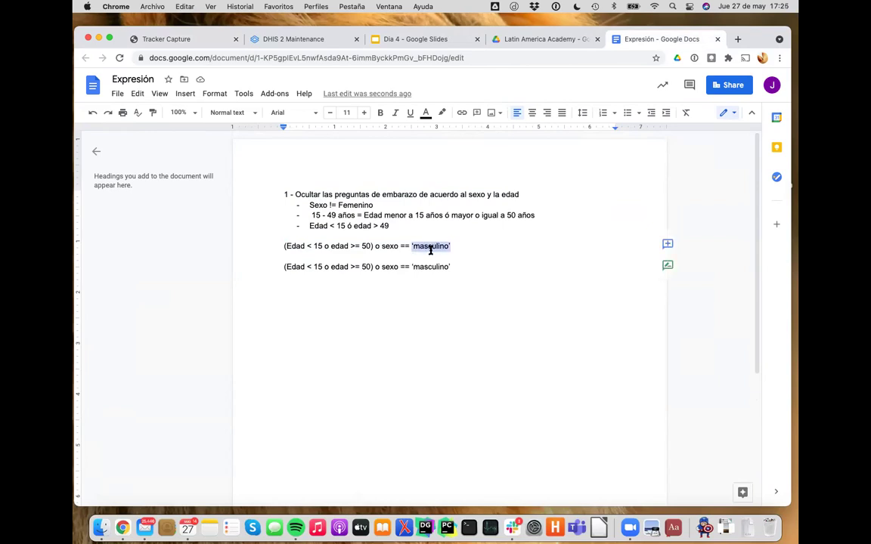
type("Femenino")
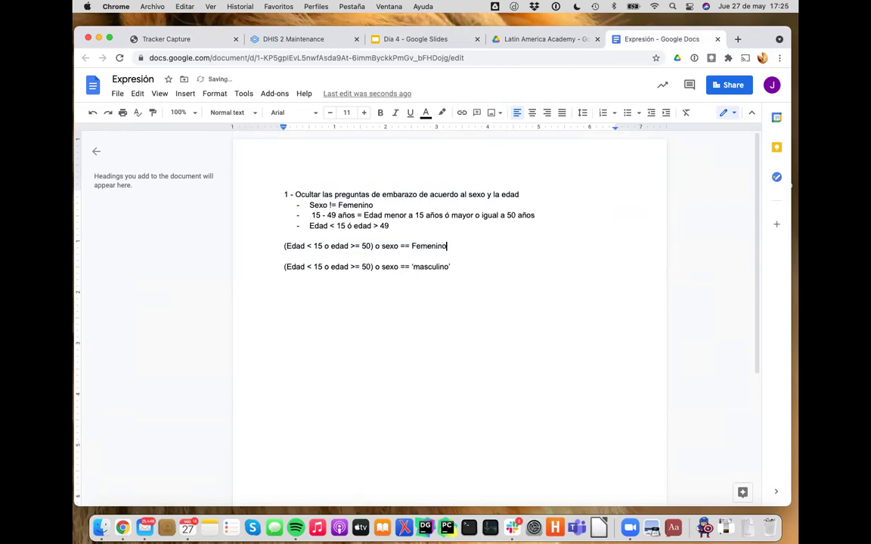
Delete the duplicate expression line and change the remaining expression's sexo comparison operator to !=.
triple_click(404, 266)
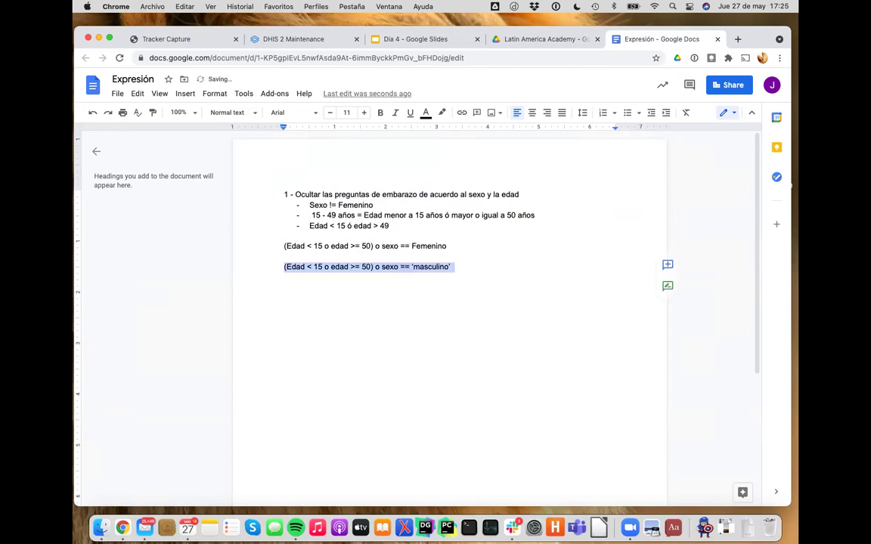
key("BackSpace")
left_click(405, 246)
key("BackSpace")
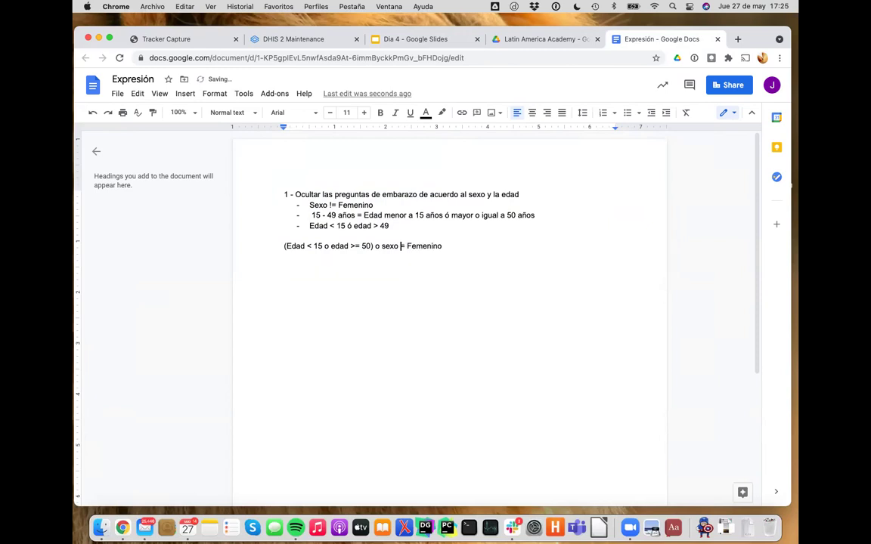
type("!")
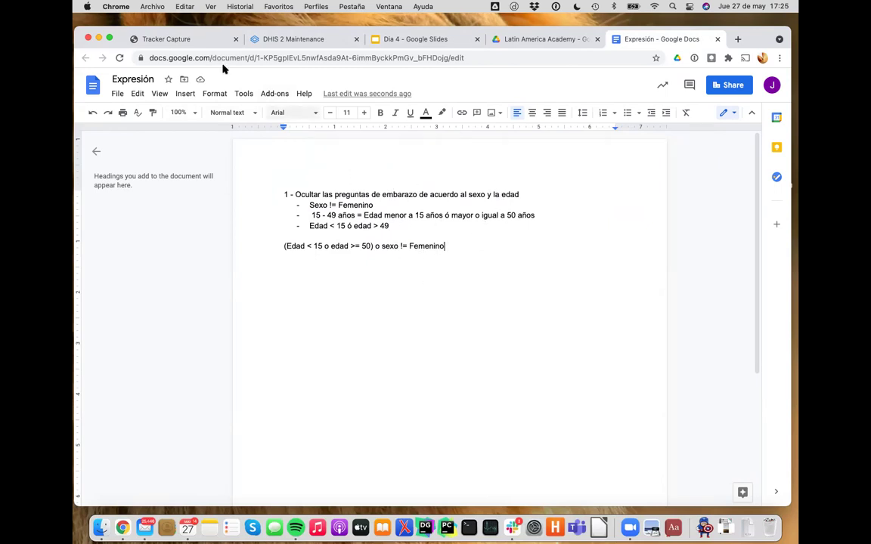
Switch to the Dia 4 presentation and read the Ejercicio items on the Contenido del día slide, including the unused vaccines task.
left_click(176, 39)
scroll(396, 343, "down", 1)
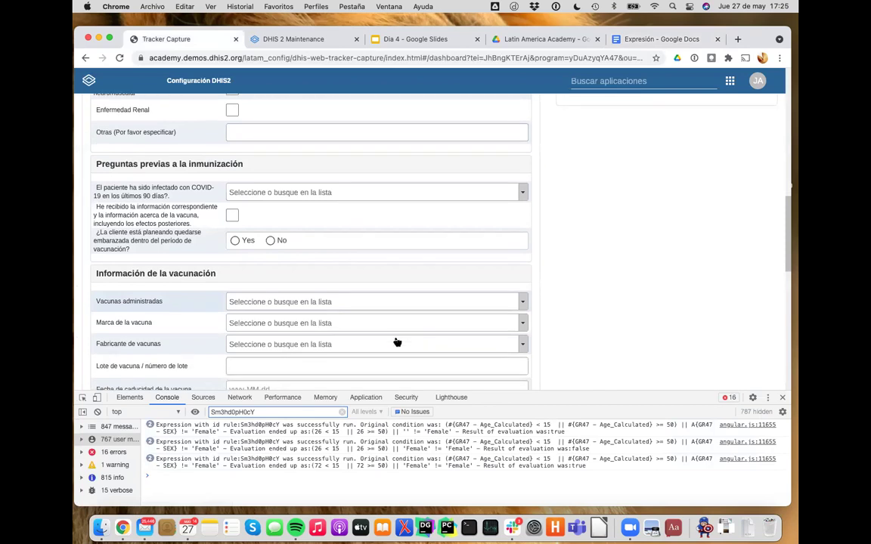
left_click(414, 38)
scroll(136, 173, "up", 2)
left_click(136, 160)
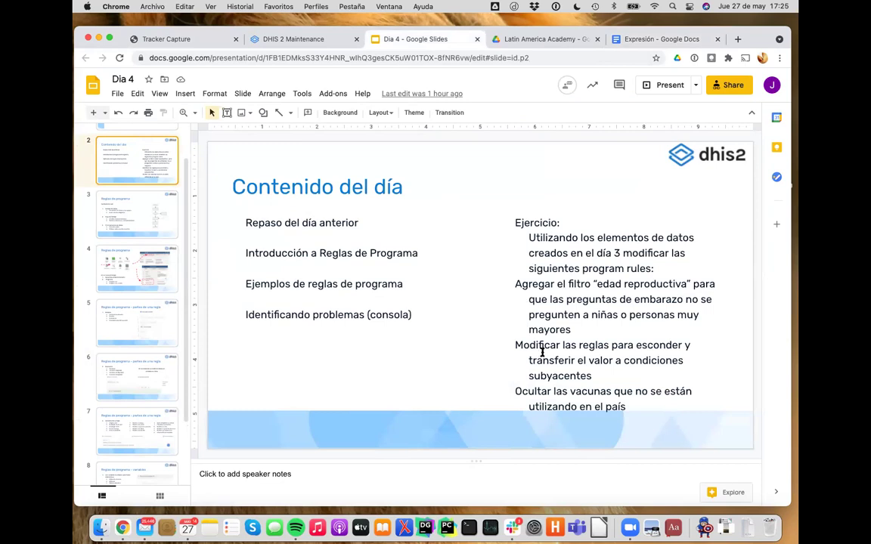
key("Down")
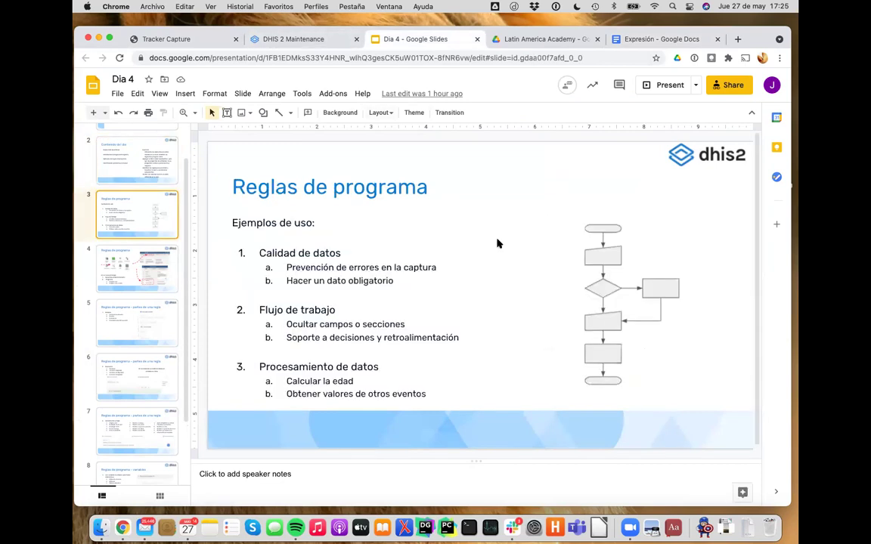
key("Up")
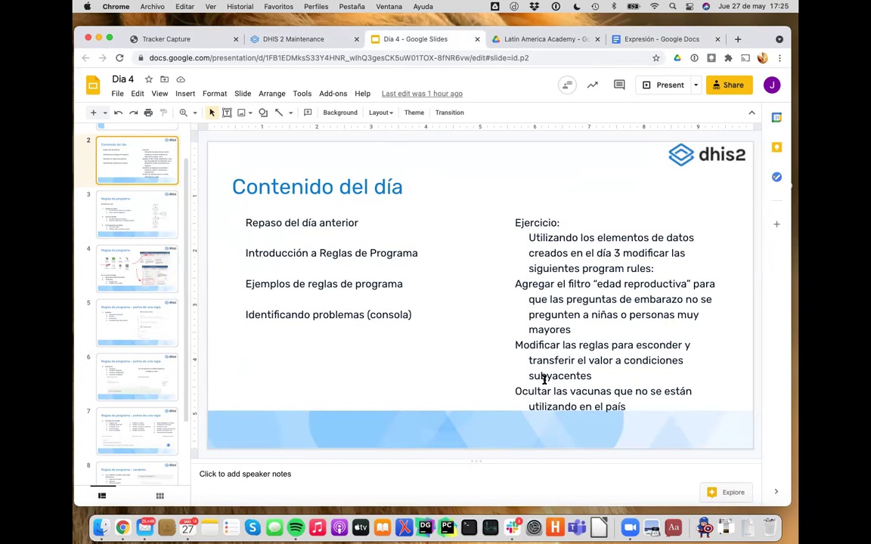
left_click_drag(514, 392, 628, 407)
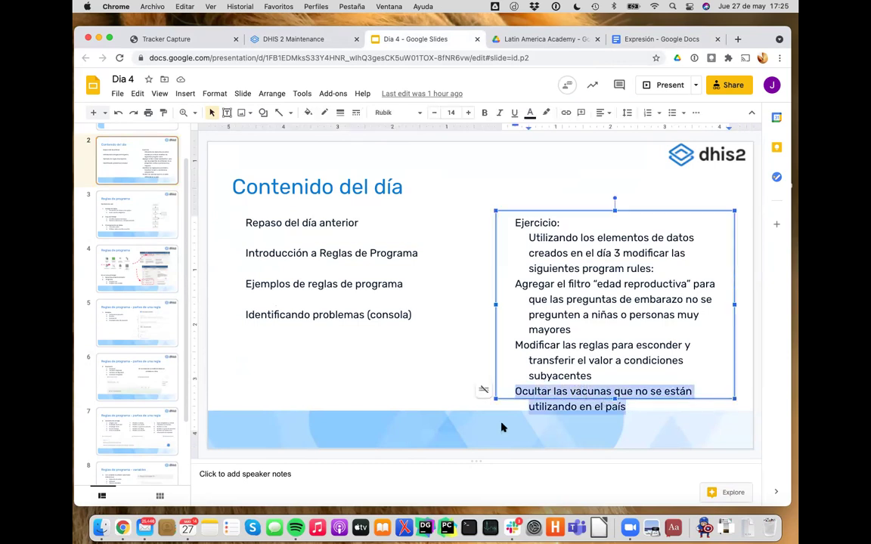
left_click(427, 394)
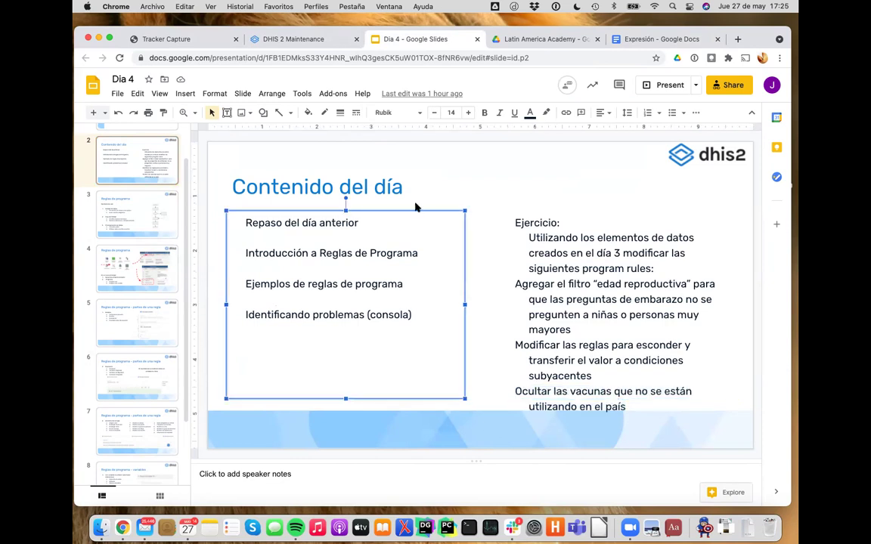
Switch to Tracker Capture and review the Vacunas administradas options under Información de la vacunación without choosing one.
left_click(190, 38)
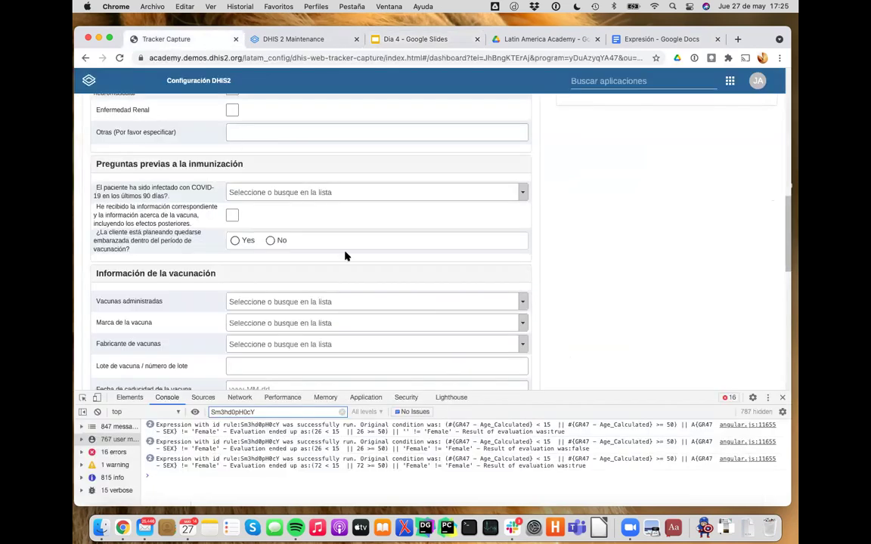
scroll(347, 255, "up", 5)
scroll(346, 257, "down", 10)
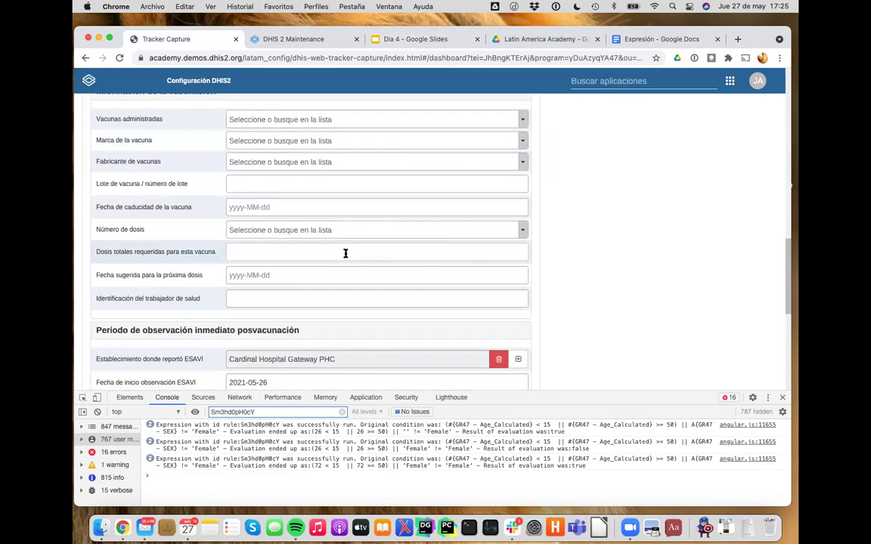
scroll(345, 253, "up", 2)
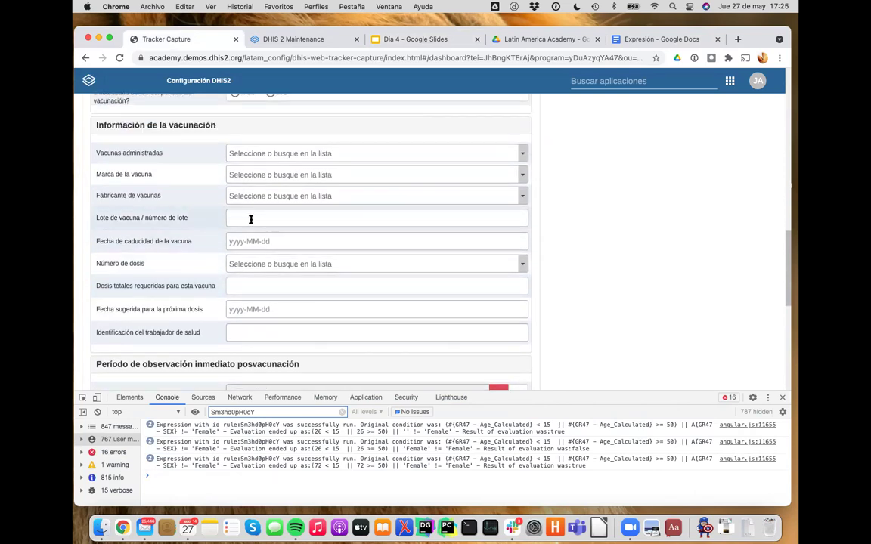
scroll(184, 179, "up", 4)
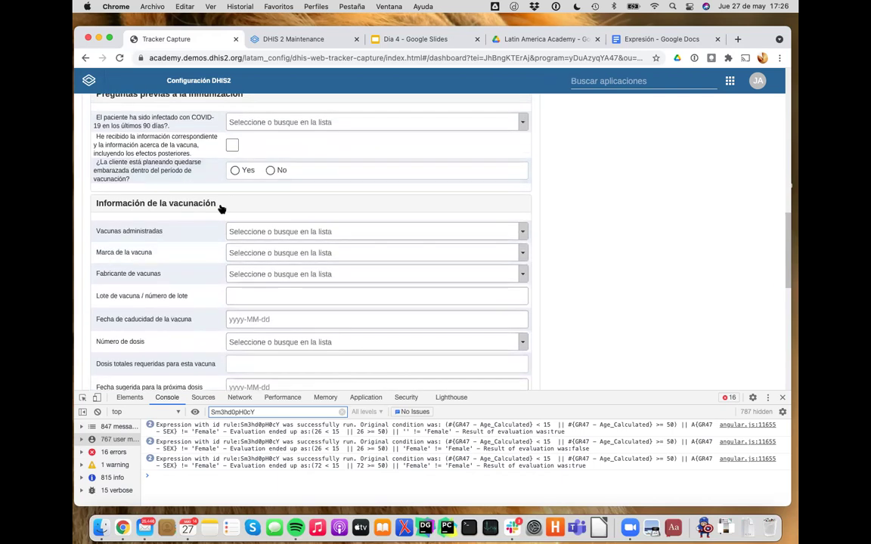
left_click(278, 233)
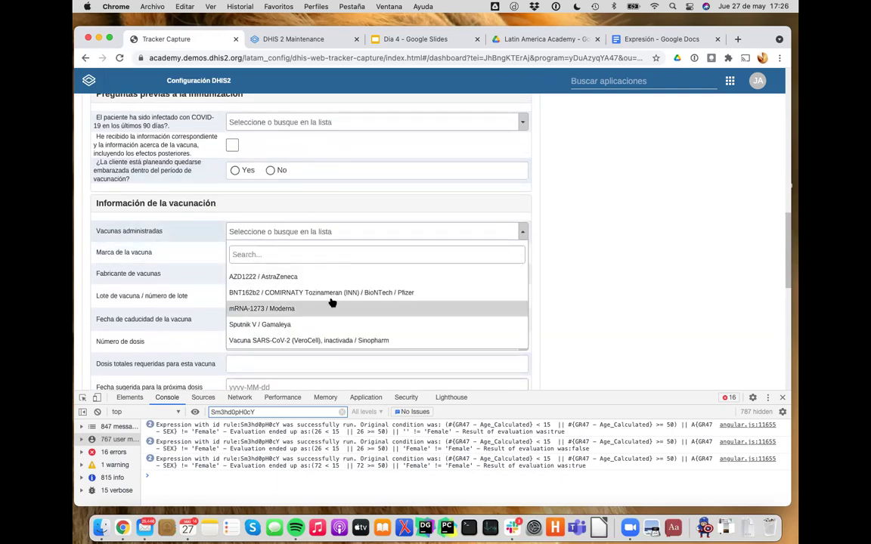
scroll(333, 297, "down", 3)
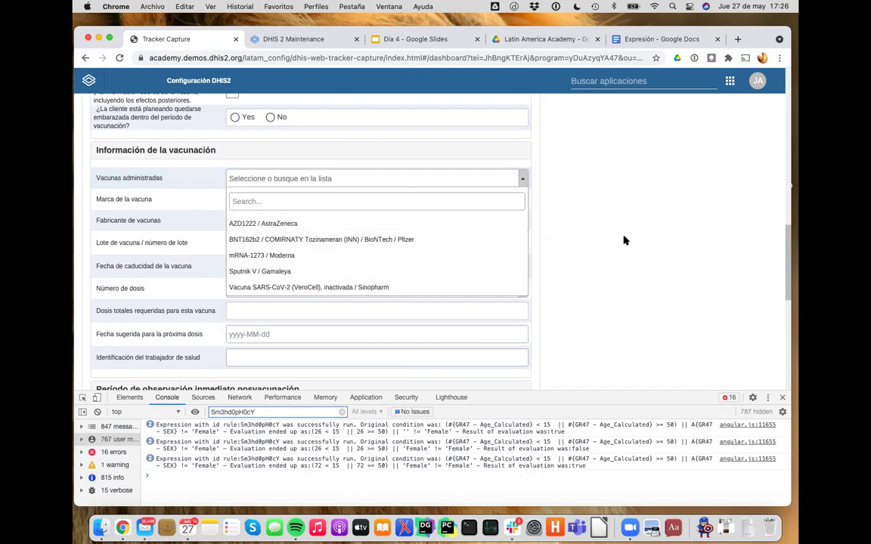
left_click(586, 194)
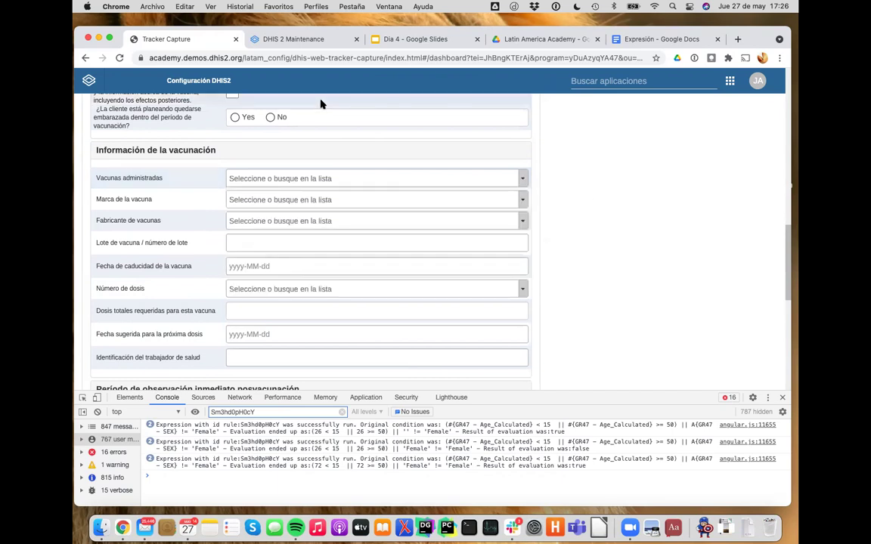
Switch to the Expresión document and add the line "2 - Ocultar las vacunas que no están en uso en el país" below the expression.
left_click(657, 38)
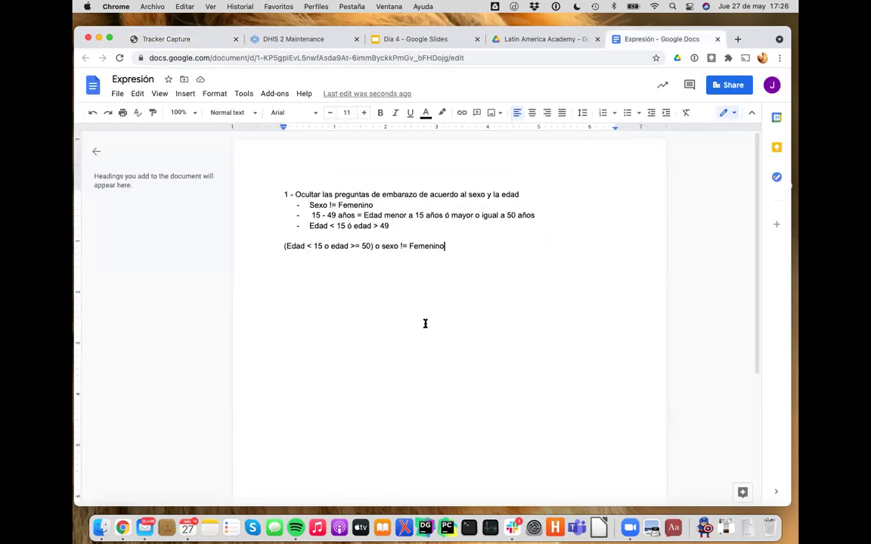
key("Return")
key("Return")
key("Return")
key("Return")
type("2 - Ocultar las")
key("BackSpace")
key("BackSpace")
key("BackSpace")
key("BackSpace")
key("BackSpace")
type("r las")
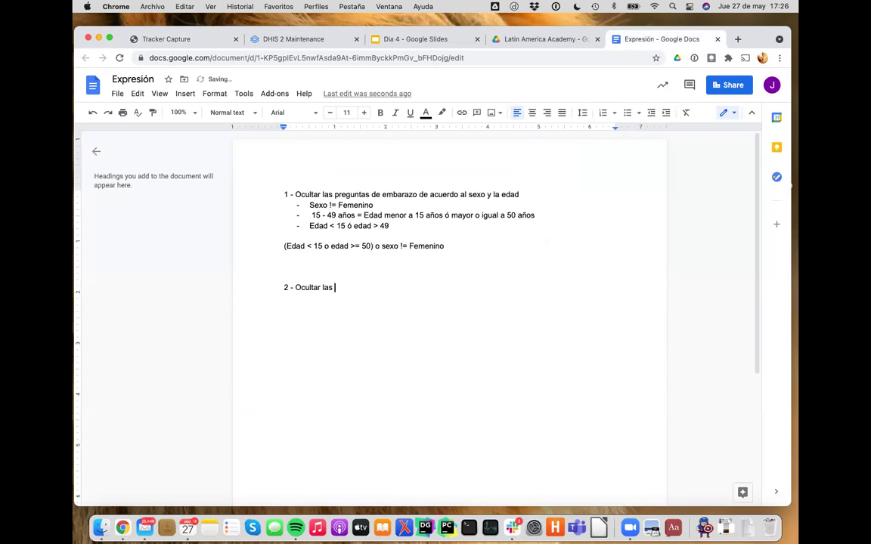
type(" vacunas que no están en uso en el país")
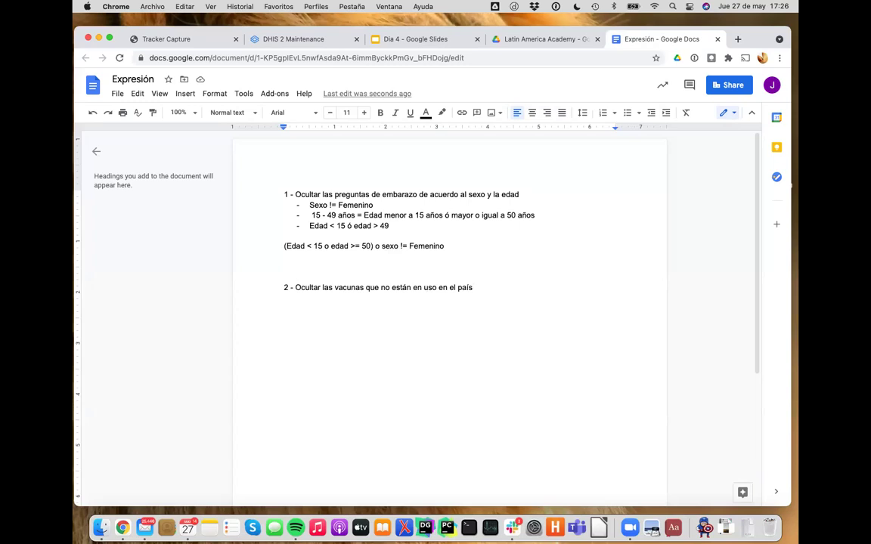
Add the bullet "En el evento de vacunación" under item 2 and start another bullet.
key("Return")
type("-")
type(" En el e")
type("ve")
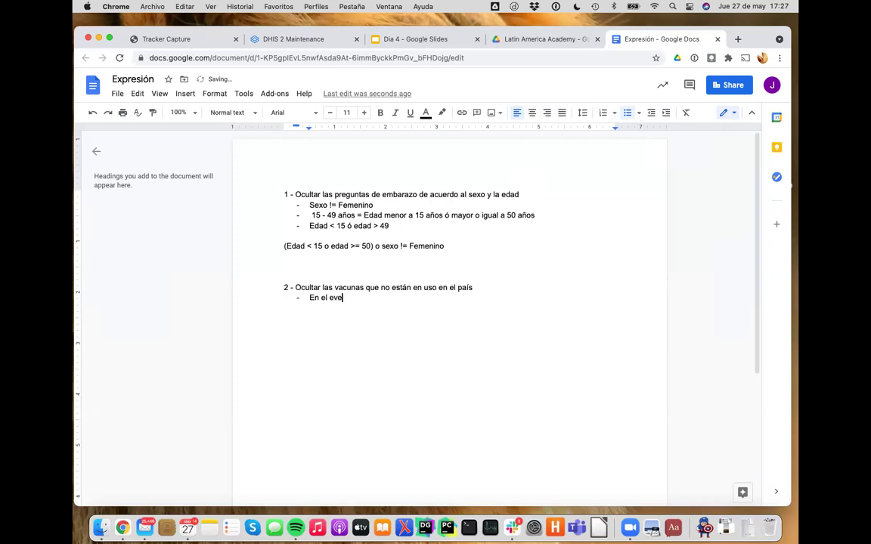
type("nto de vacunación")
key("Return")
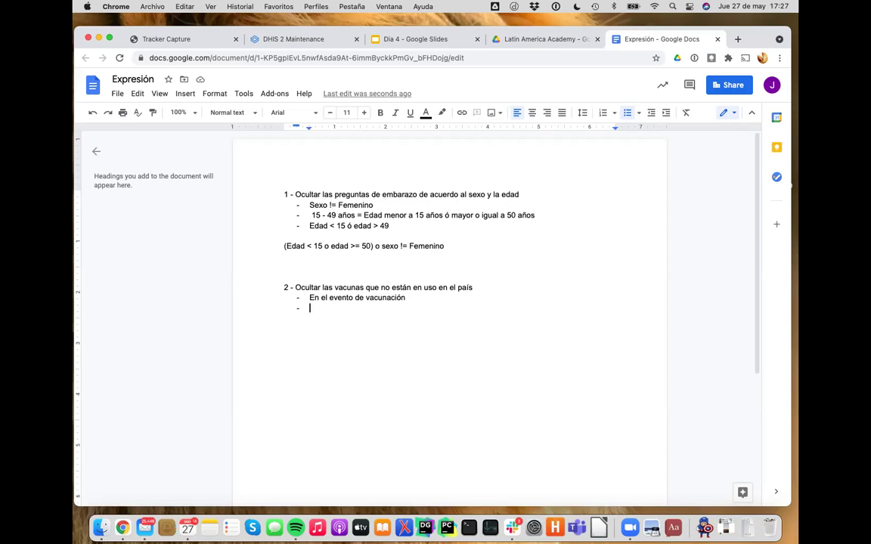
Add the bullets "Siempre se ejecuta = true" and "Acción = ocultar un grupo de opciones" under item 2.
type("Siempree se ejecuta")
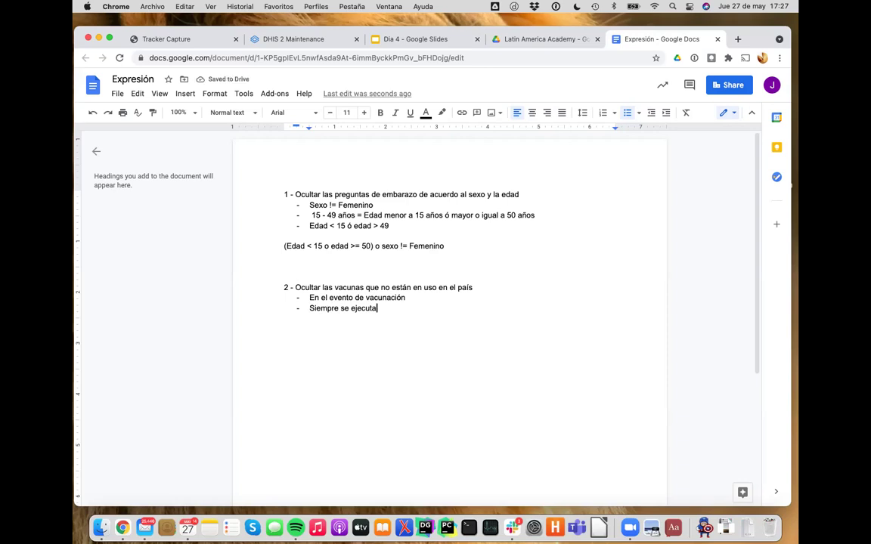
type("= true")
key("Return")
type("Acción = ocu")
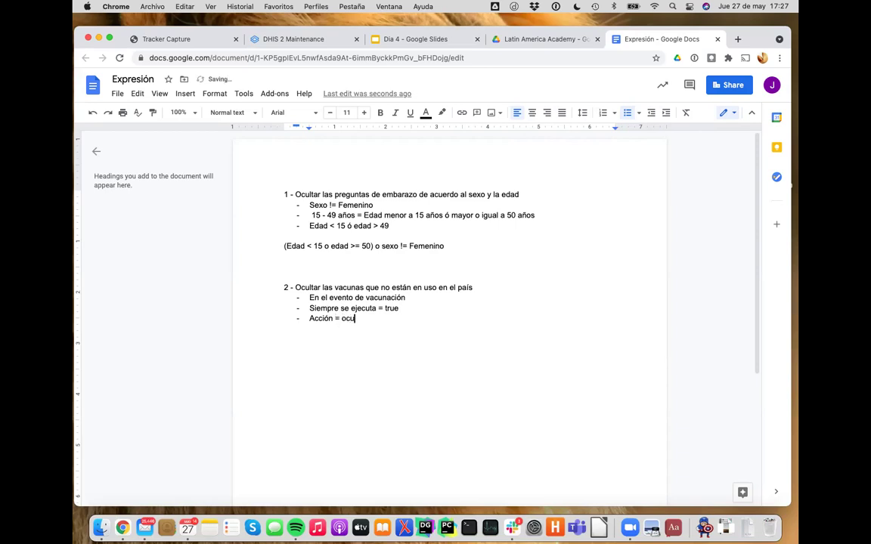
type("ltar un grupo de opciones")
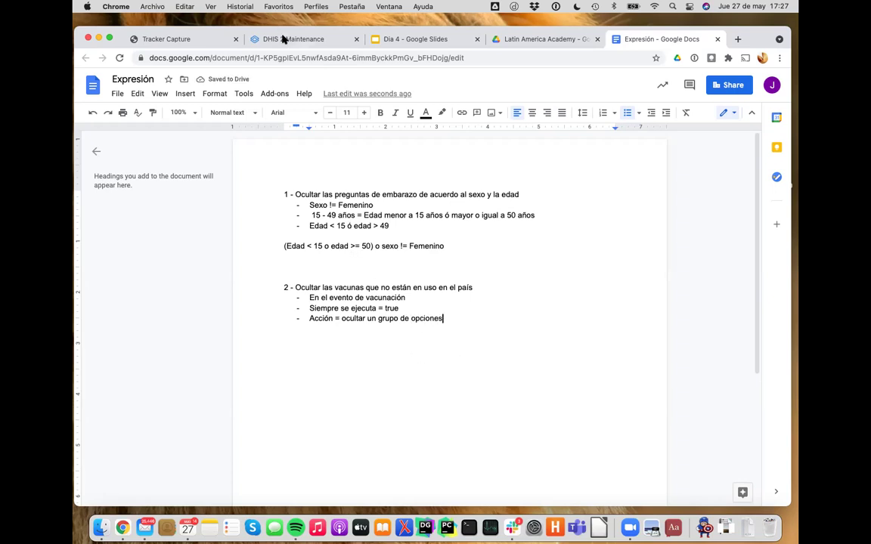
Switch to DHIS 2 Maintenance and open the option set (Set de opciones) list.
left_click(284, 40)
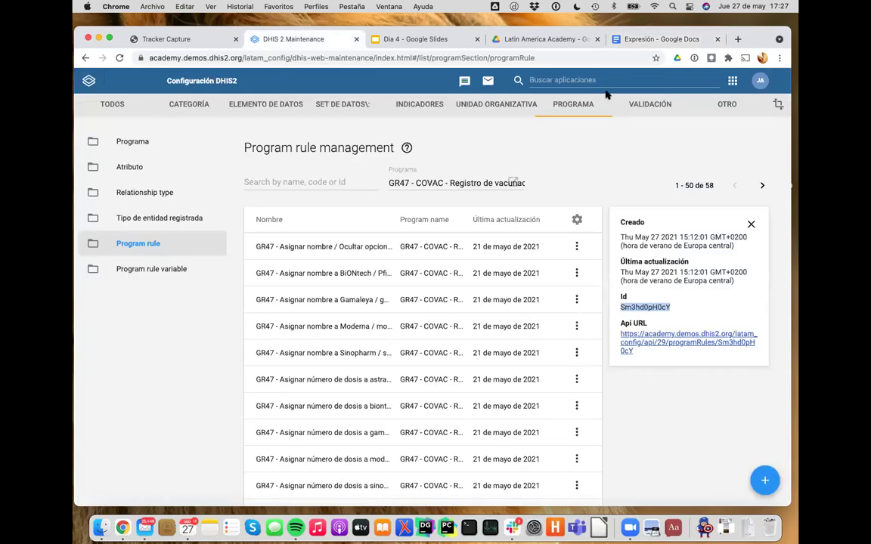
left_click(727, 104)
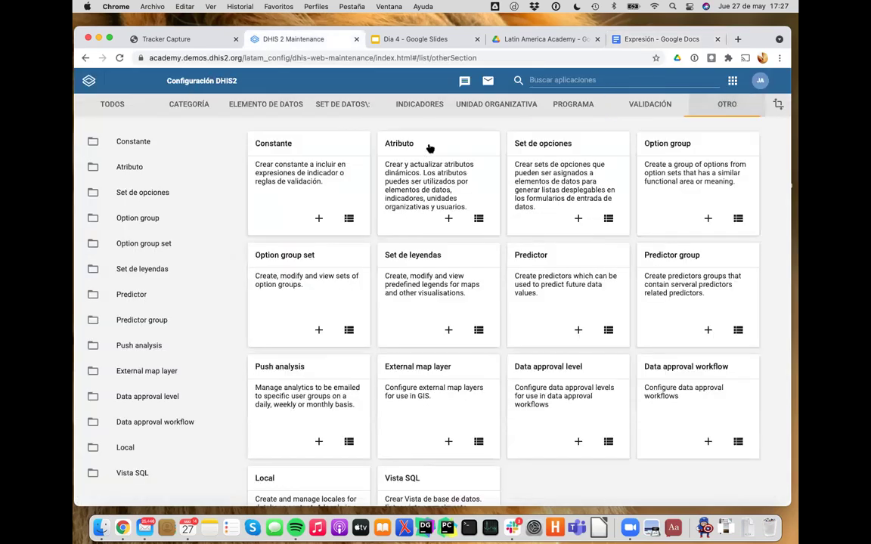
left_click(161, 196)
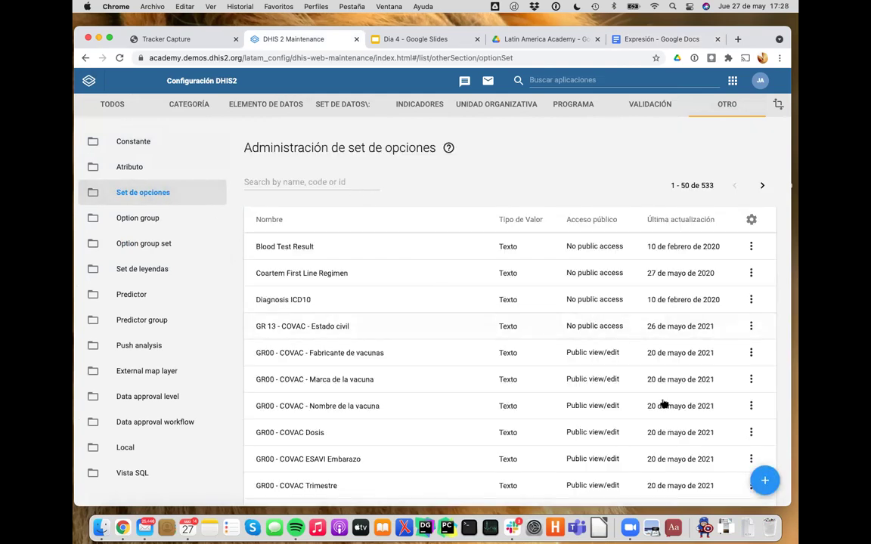
left_click(764, 481)
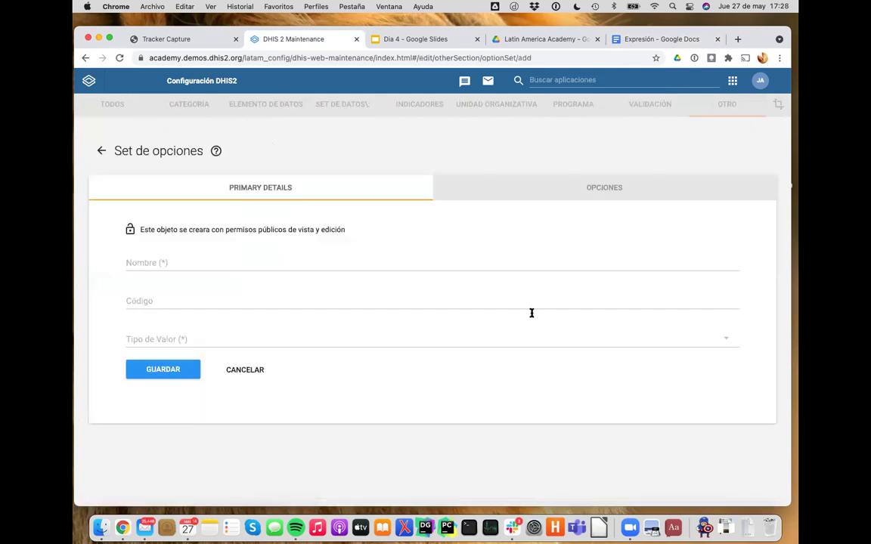
left_click(240, 264)
type("G")
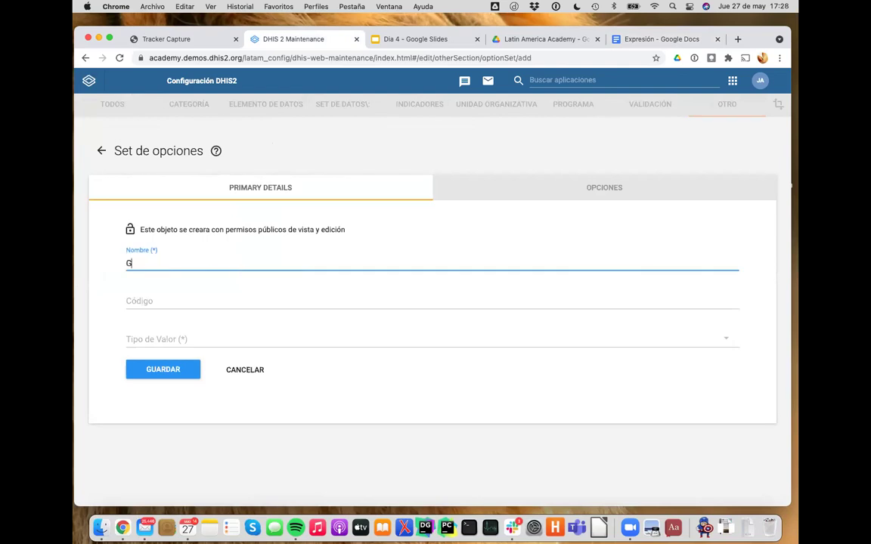
type("R47")
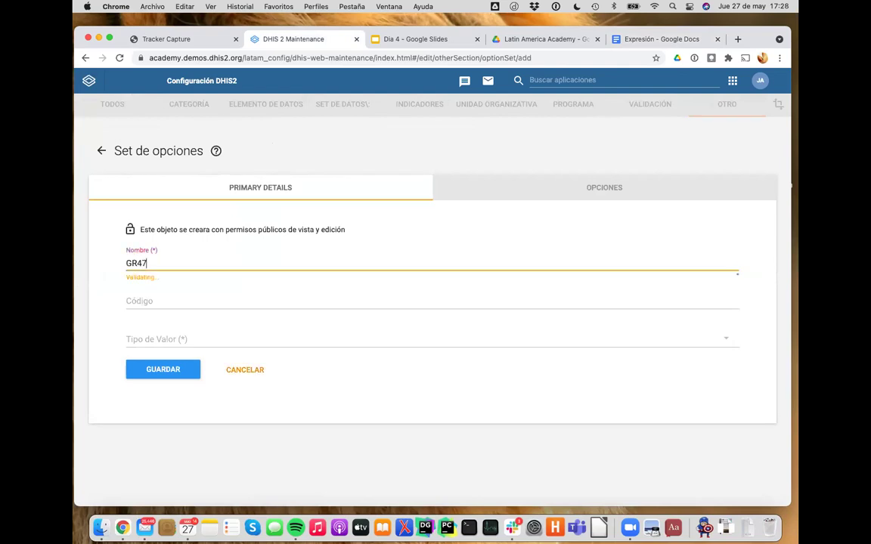
type(" - Va")
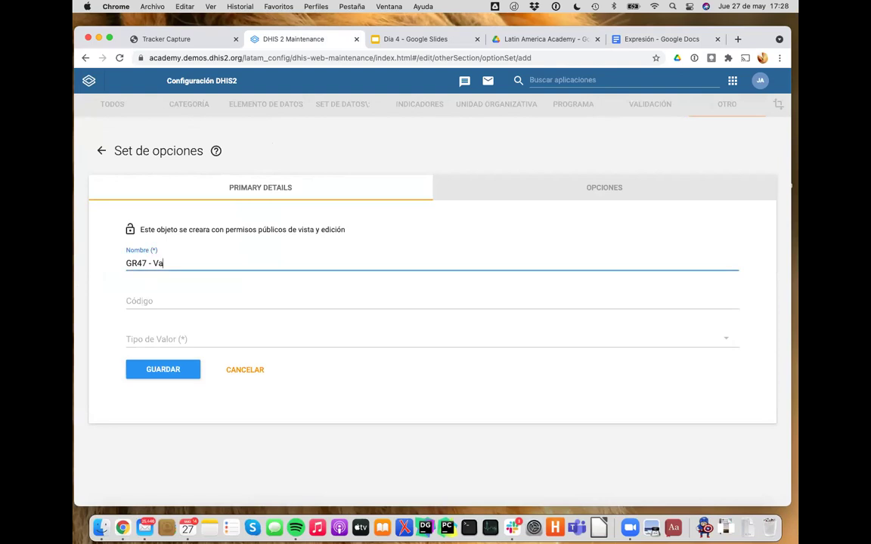
type("cunas fuera de")
type("uso")
left_click(266, 369)
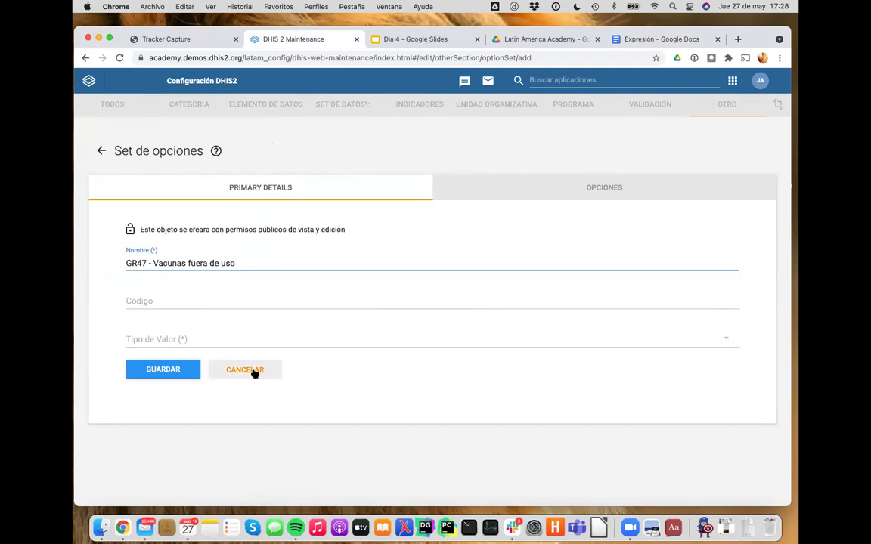
left_click(526, 117)
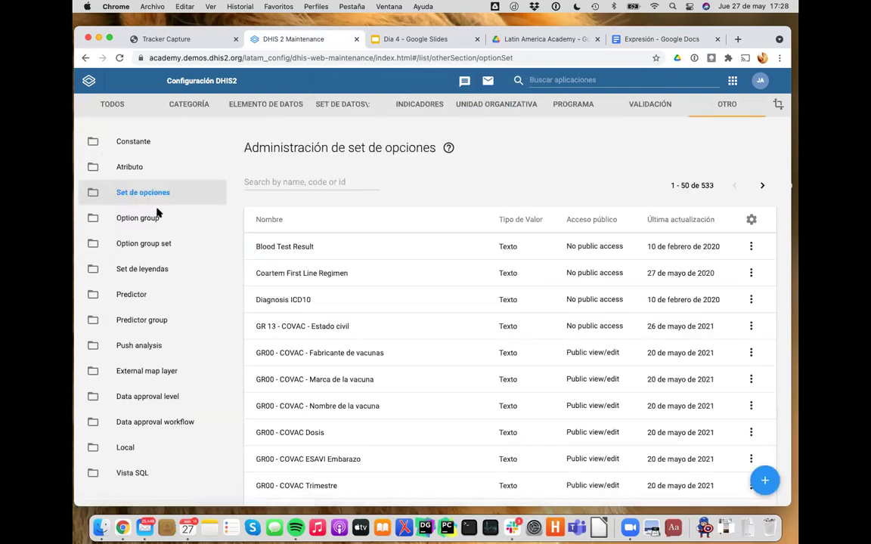
Search the option sets for GR47, review the options of "GR47 - COVAC - Nombre de la vacuna", and return to the list.
left_click(309, 174)
type("GR48")
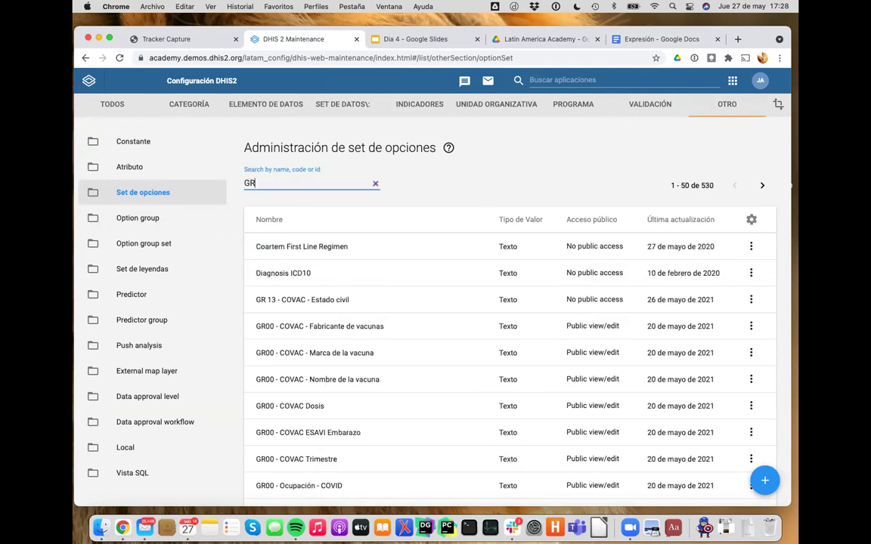
key("BackSpace")
type("7")
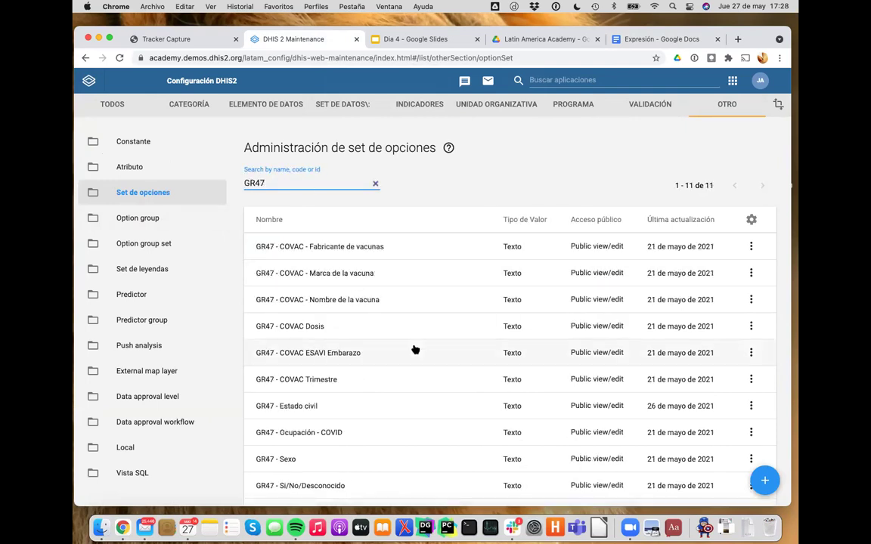
left_click(332, 300)
left_click(614, 187)
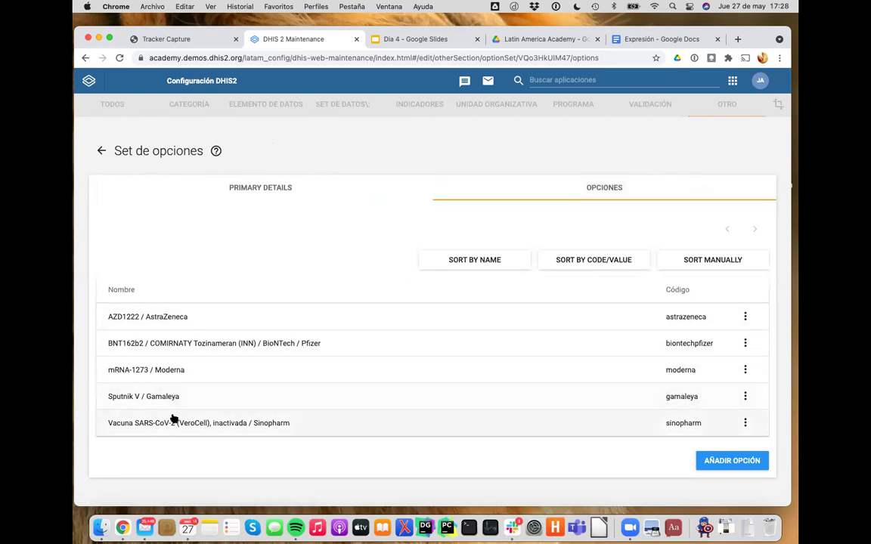
left_click(102, 151)
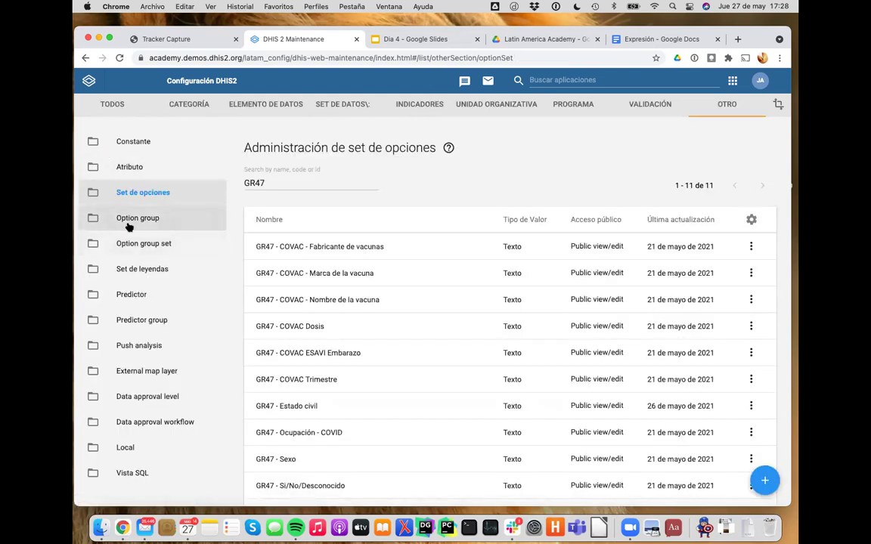
Start a new option group with "GR47 - Vacunas fuera de uso" as both its name and abbreviation.
left_click(130, 221)
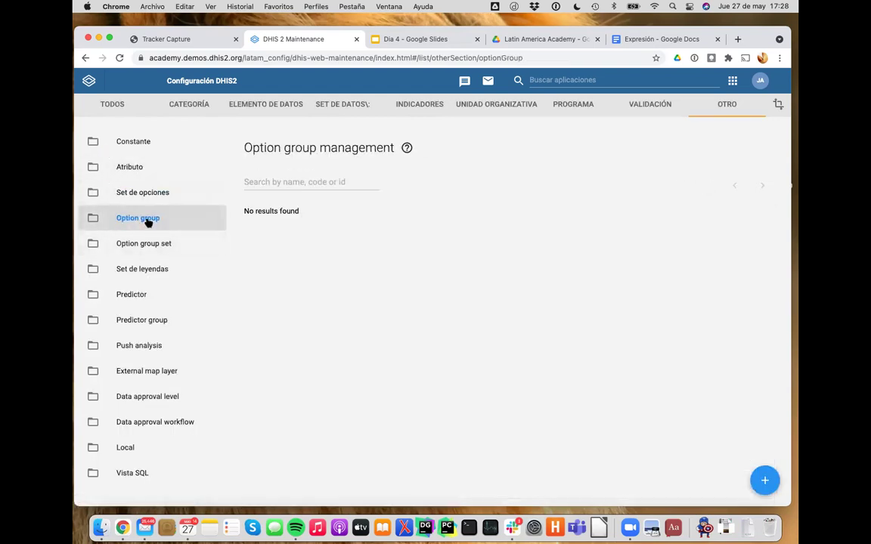
left_click(764, 480)
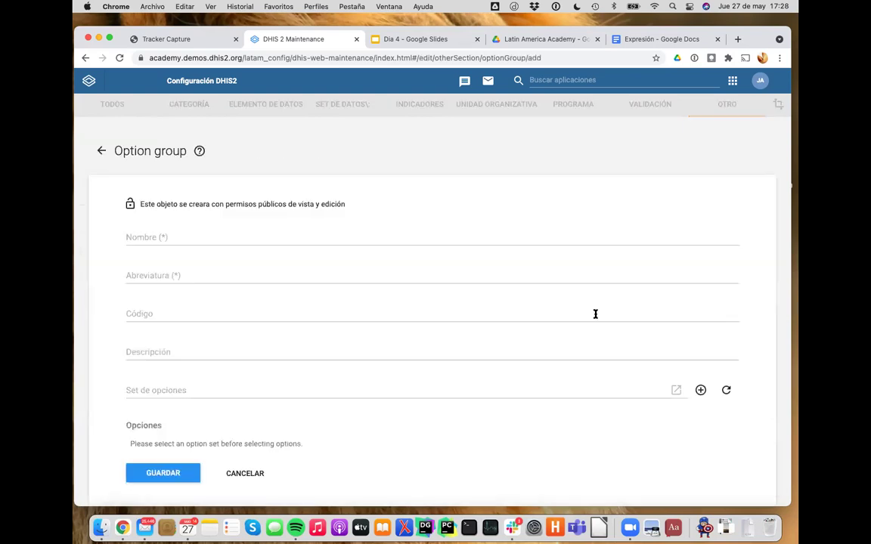
left_click(372, 235)
type("GR47 - Vacunas ")
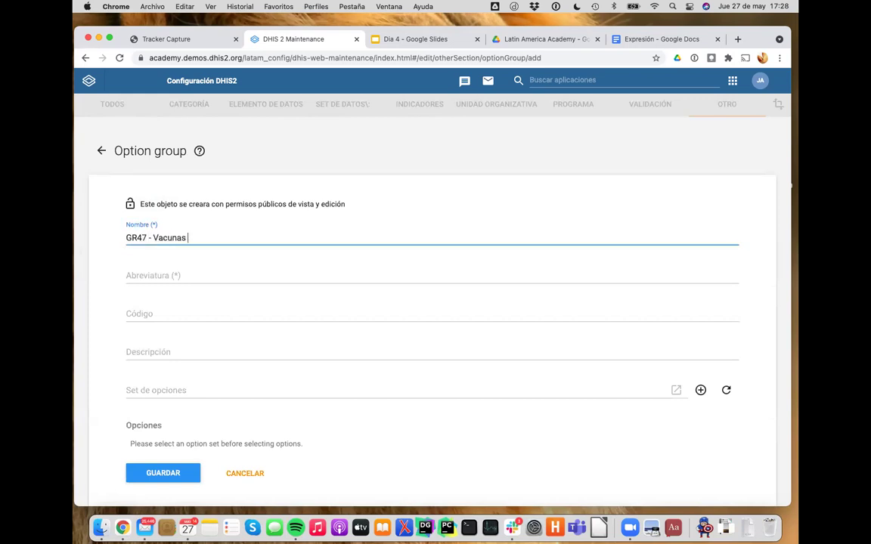
type("fuera de uso")
triple_click(164, 237)
key("super+c")
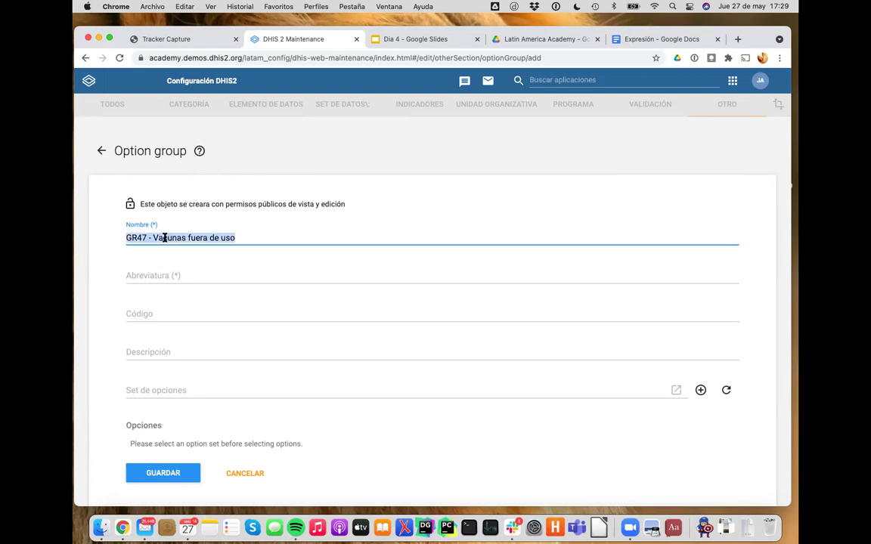
left_click(153, 278)
key("super+v")
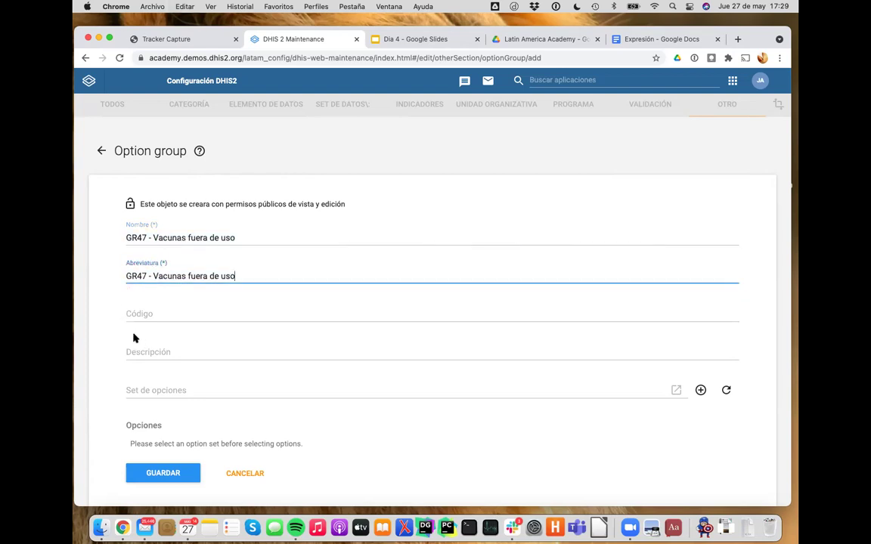
Describe the option group as "Vacunas que no están autorizadas o fuera de uso en el país".
scroll(126, 322, "down", 2)
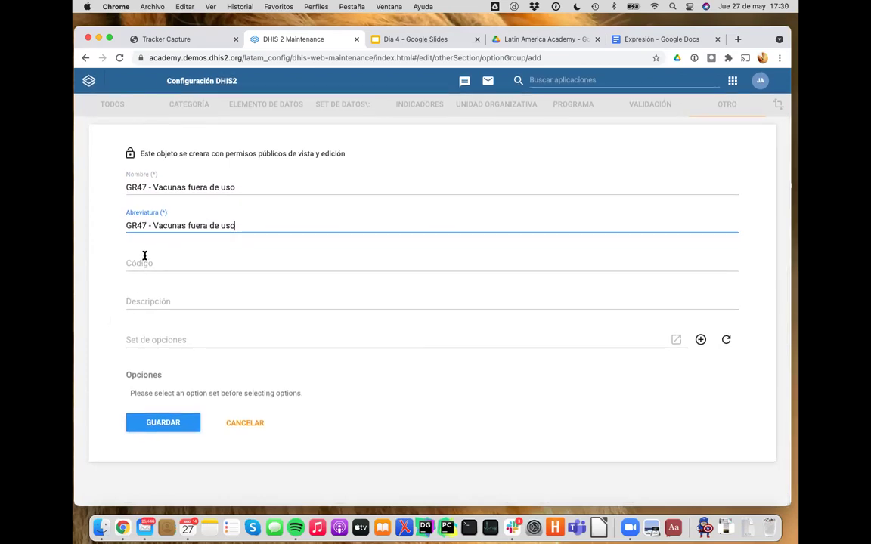
left_click(150, 301)
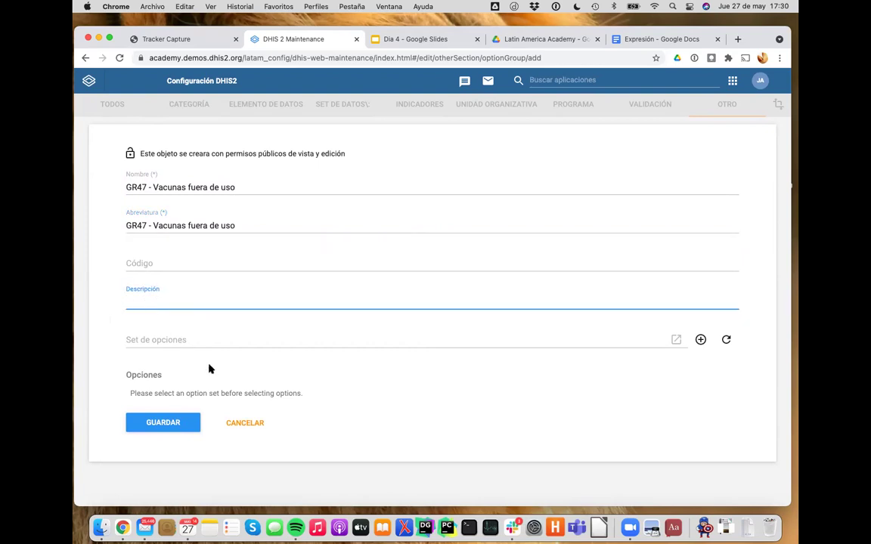
type("Vacunas que no están a")
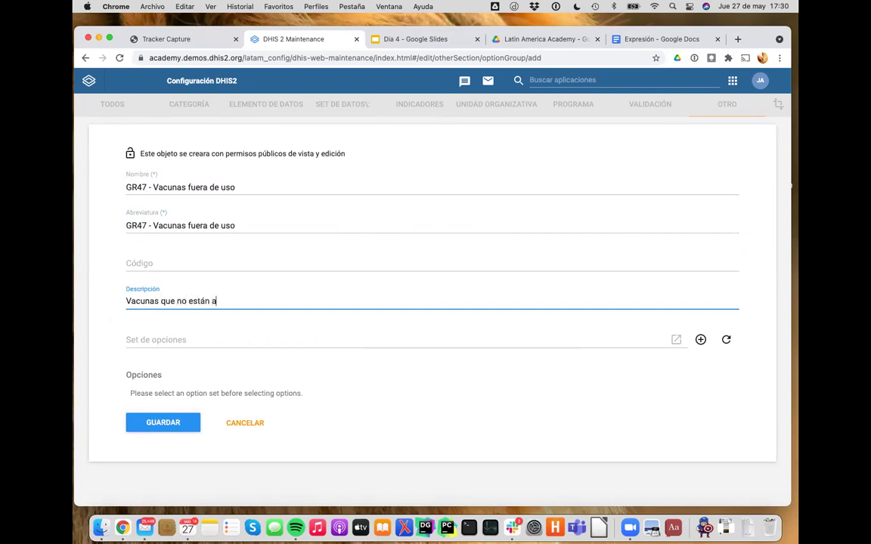
type("utirizadas o")
left_click(214, 301)
key("Delete")
type("o")
type("fuer")
type("fuera de u")
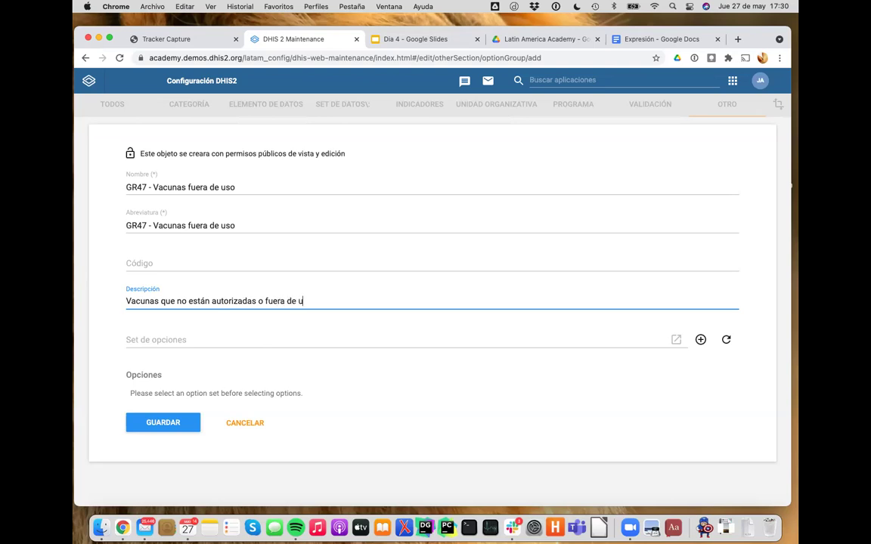
type("so en el país")
Filter the option sets by GR47 and assign "GR47 - COVAC - Nombre de la vacuna" to the option group.
left_click(145, 345)
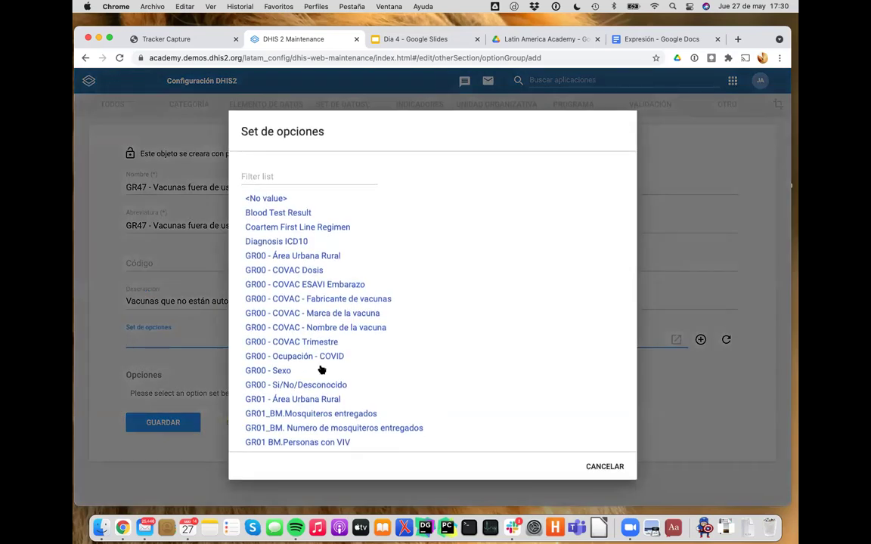
left_click(277, 177)
type("GR47")
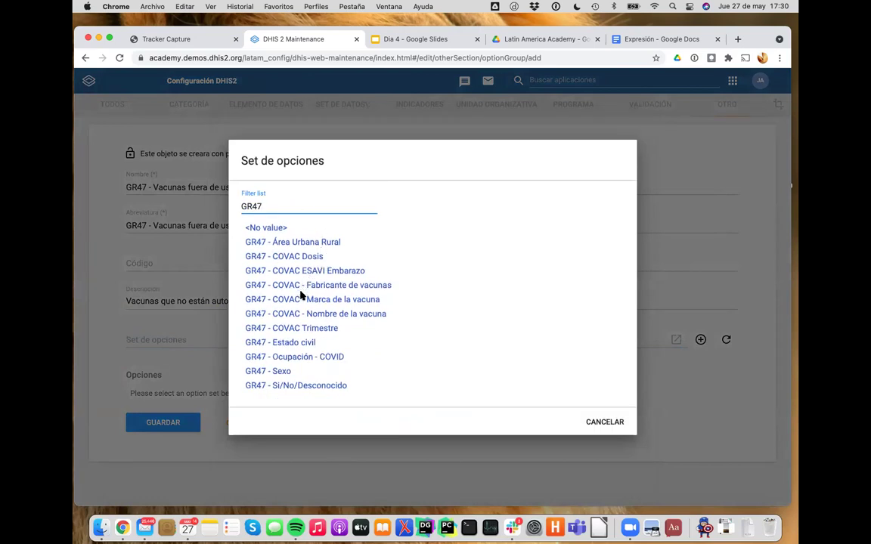
left_click(330, 314)
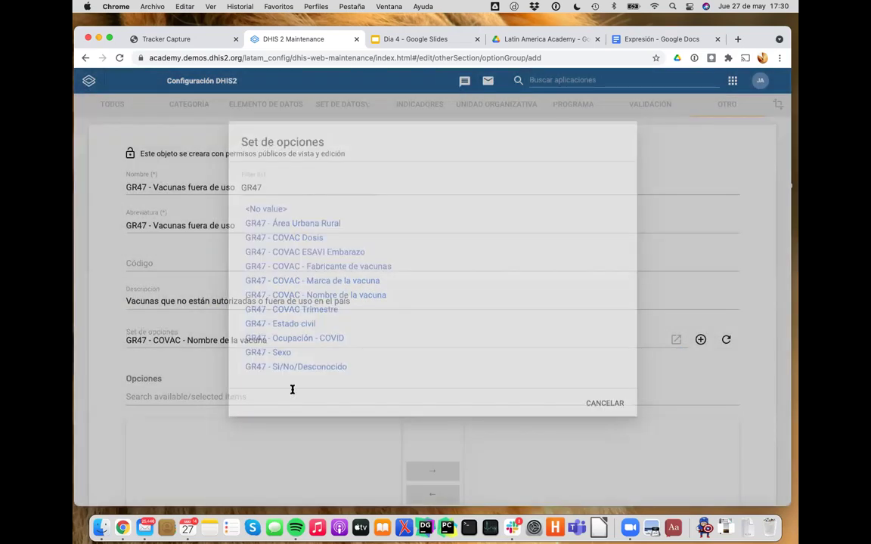
Add the options Sputnik V / Gamaleya and AZD1222 / AstraZeneca to the option group and save it.
scroll(111, 435, "down", 3)
scroll(109, 435, "down", 1)
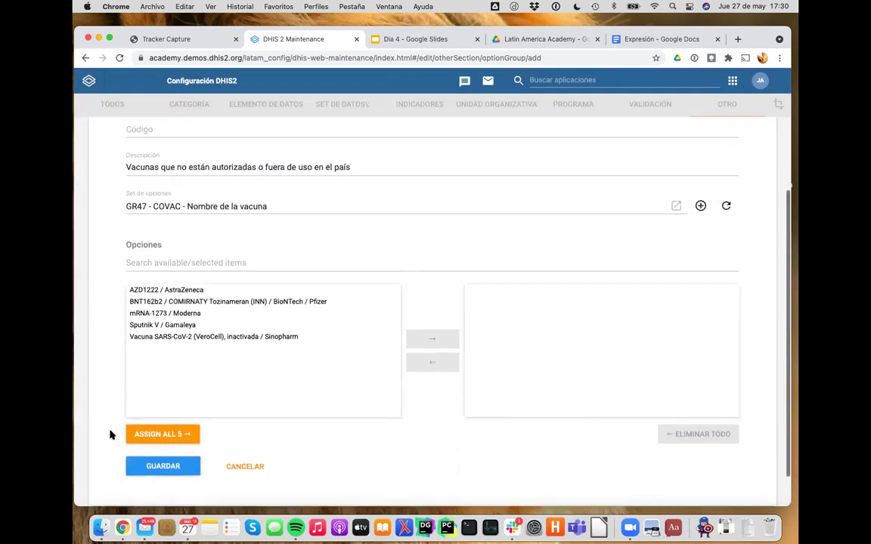
left_click(155, 325)
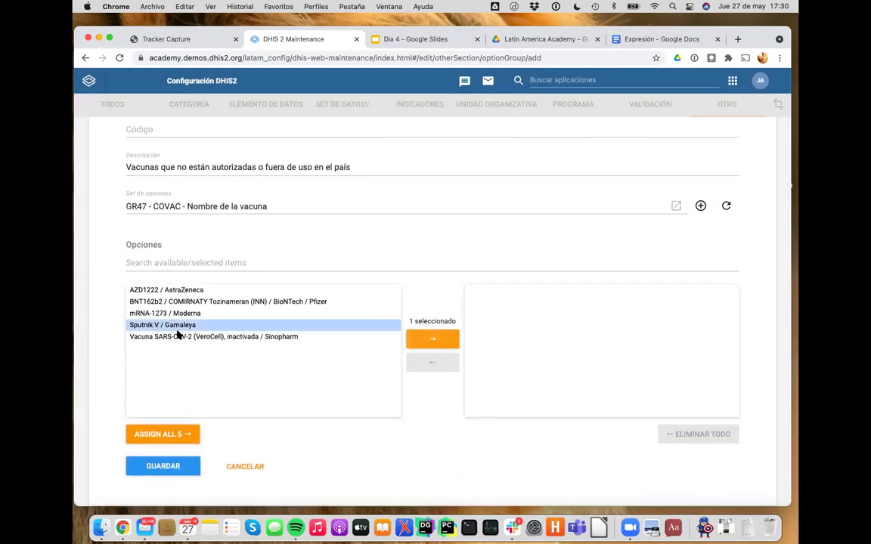
left_click(431, 339)
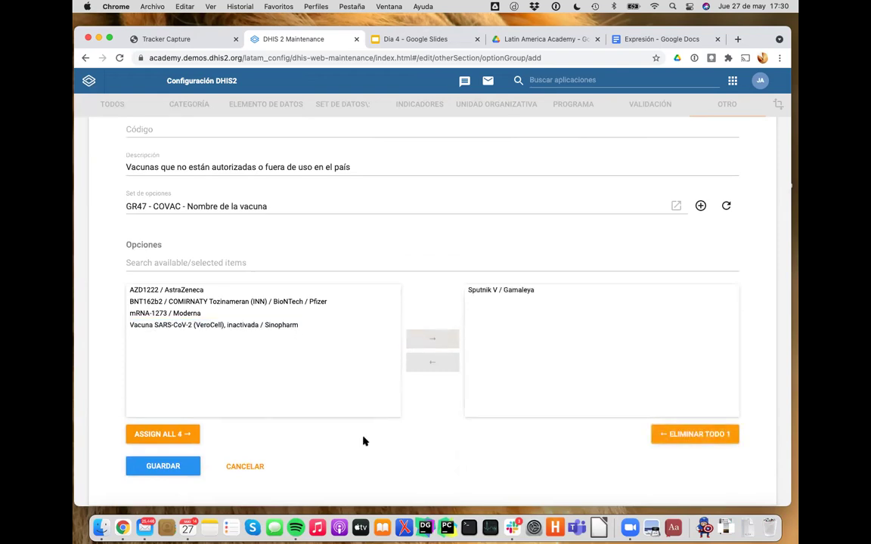
left_click(176, 292)
left_click(434, 339)
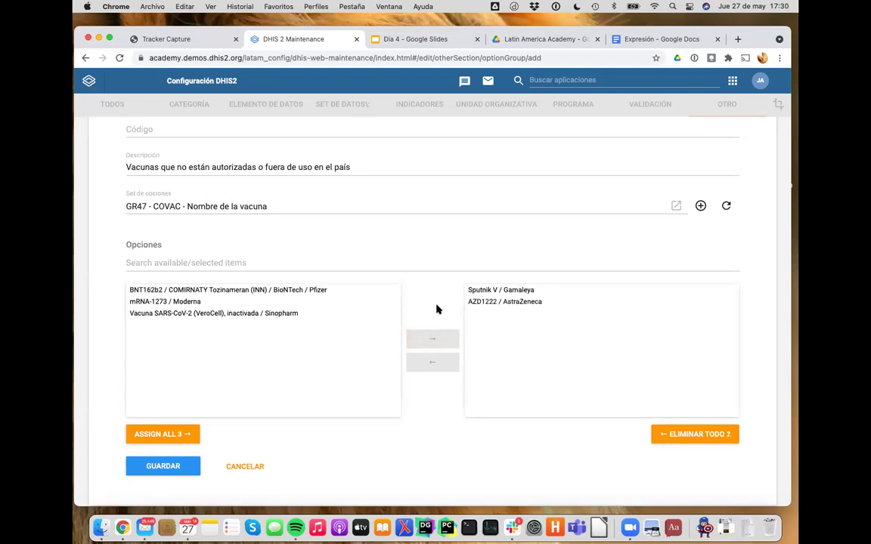
left_click(160, 466)
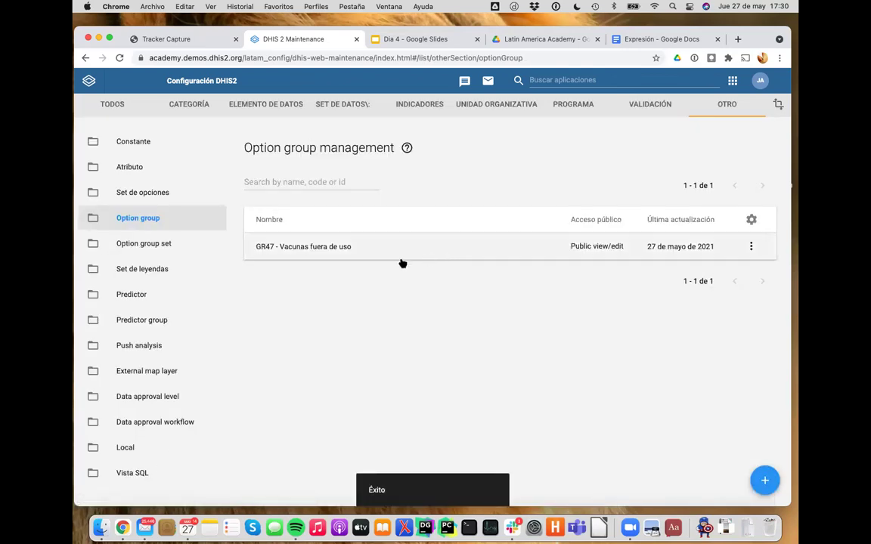
Set the public access of the option group "GR47 - Vacunas fuera de uso" to "Solo lectura" in its sharing settings.
left_click(751, 246)
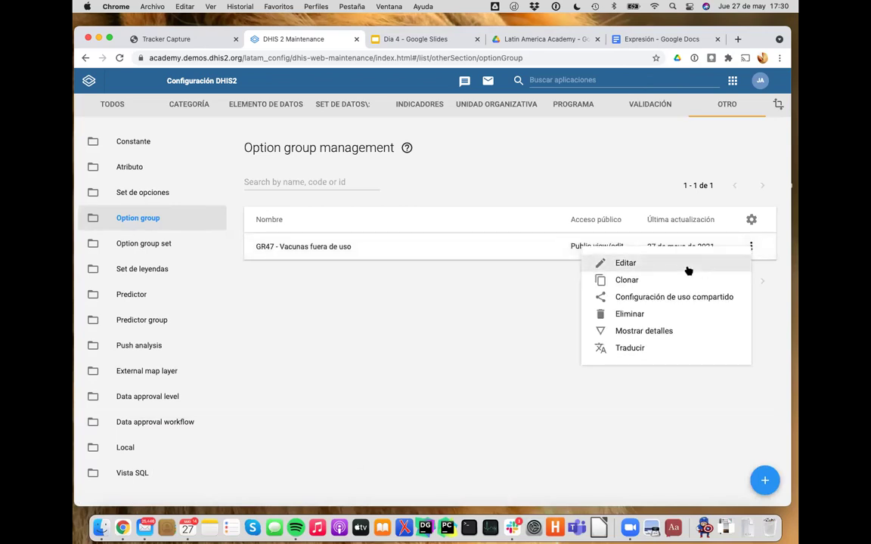
left_click(640, 301)
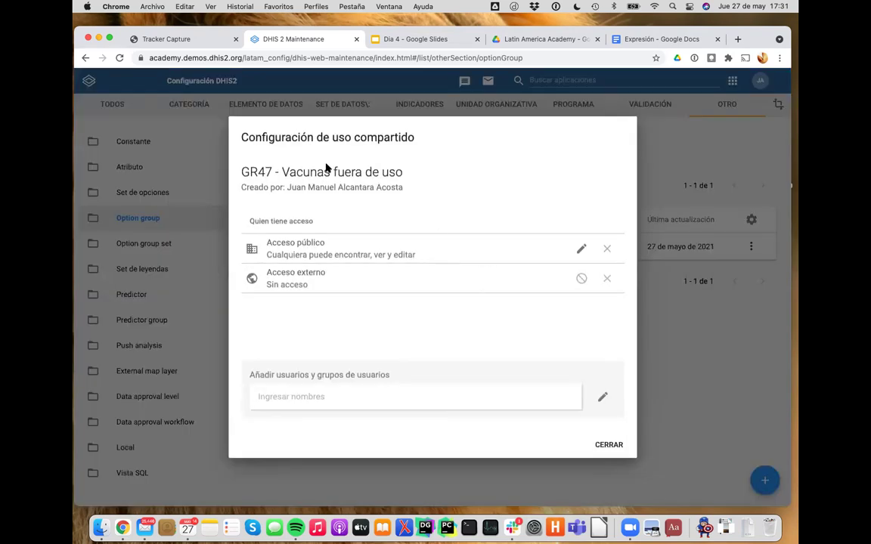
left_click(581, 249)
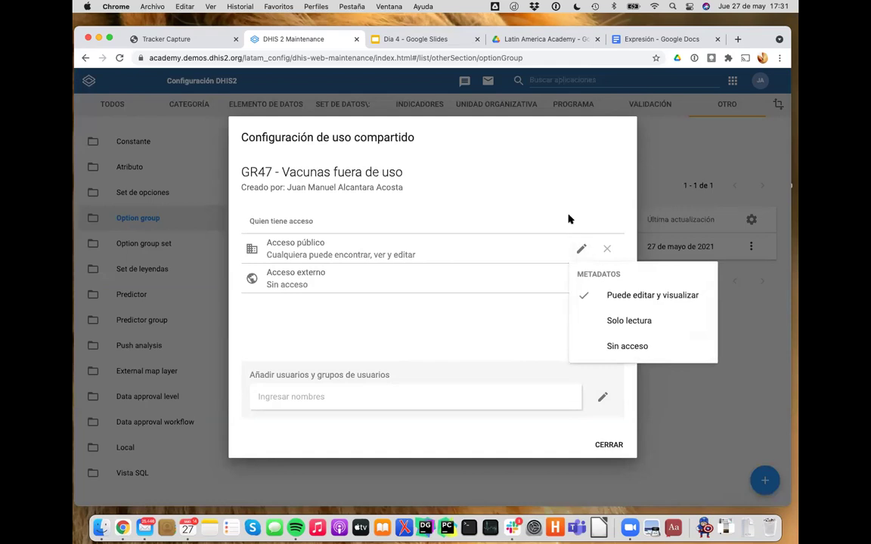
left_click(613, 323)
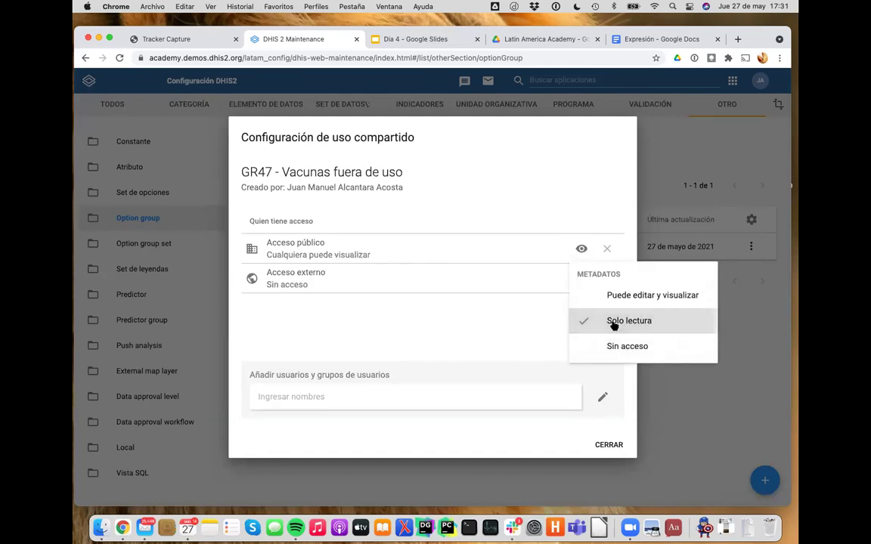
left_click(613, 444)
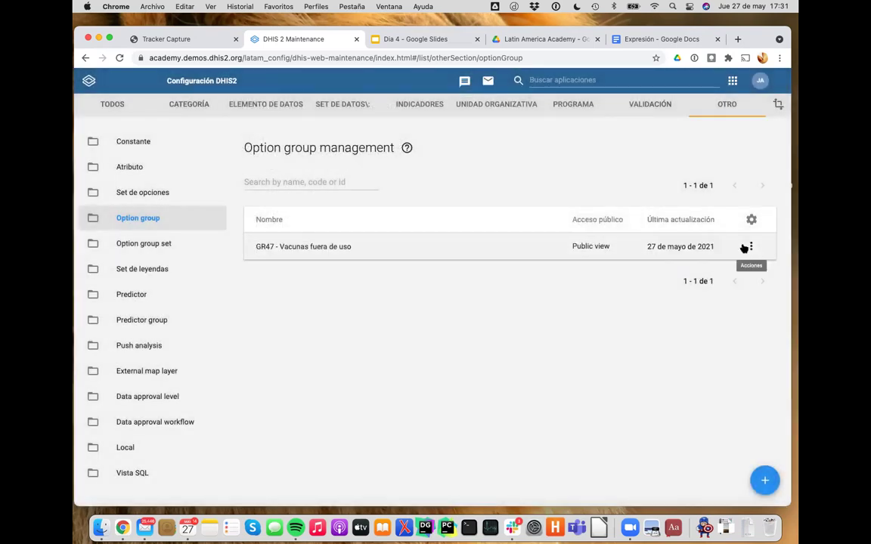
Review the public access choices and the user and group sharing of "GR47 - Vacunas fuera de uso".
left_click(750, 247)
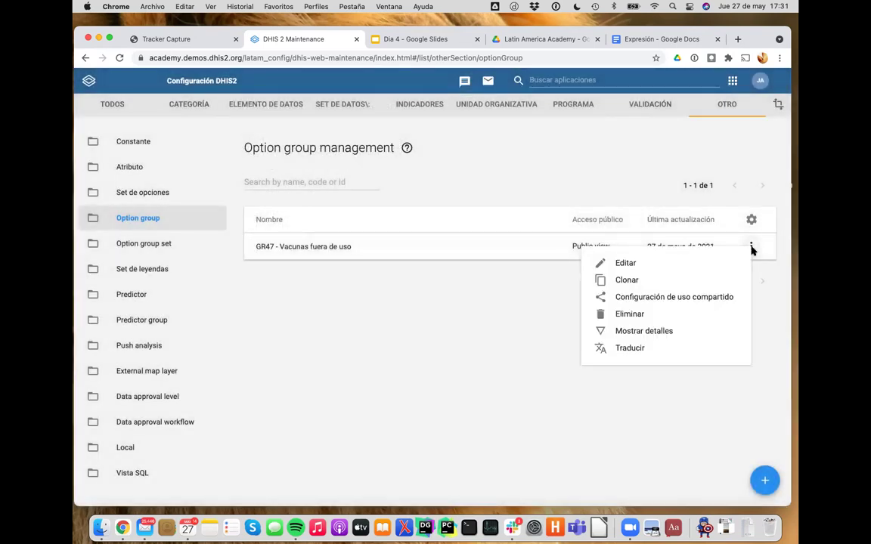
left_click(705, 297)
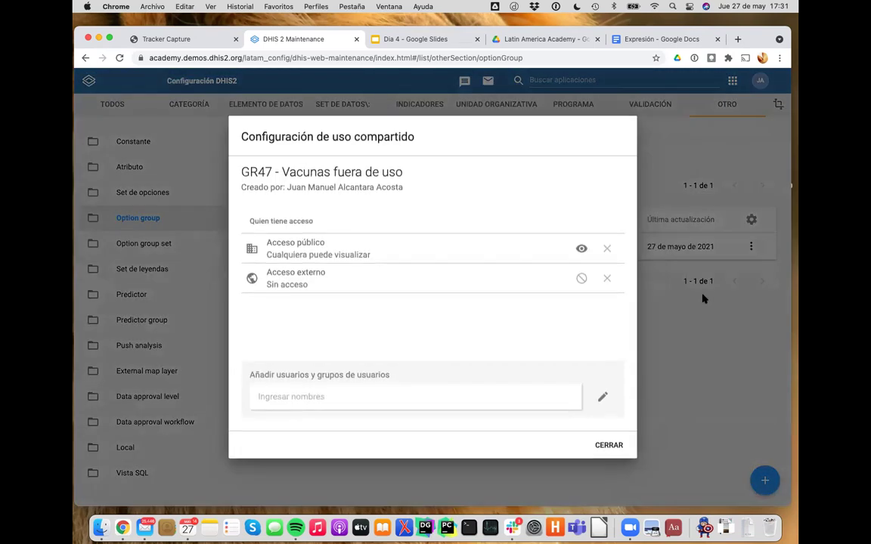
left_click(581, 249)
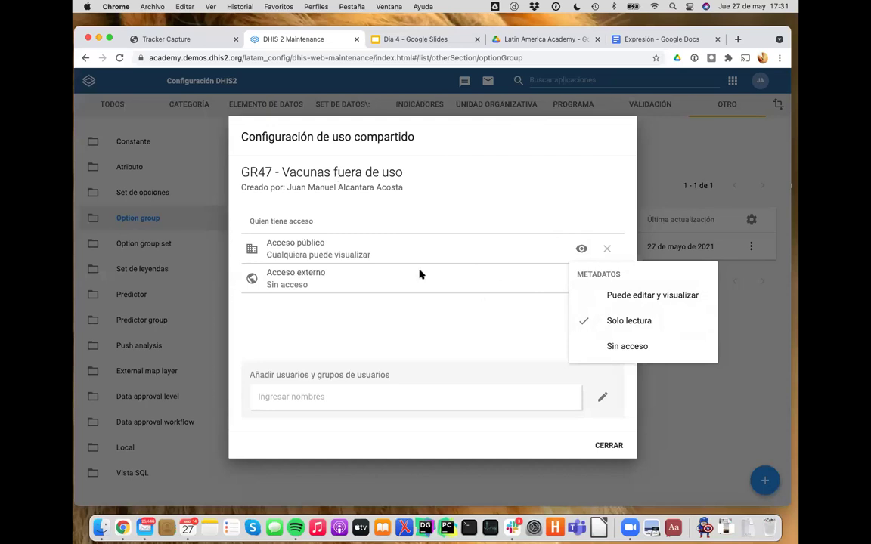
left_click(509, 312)
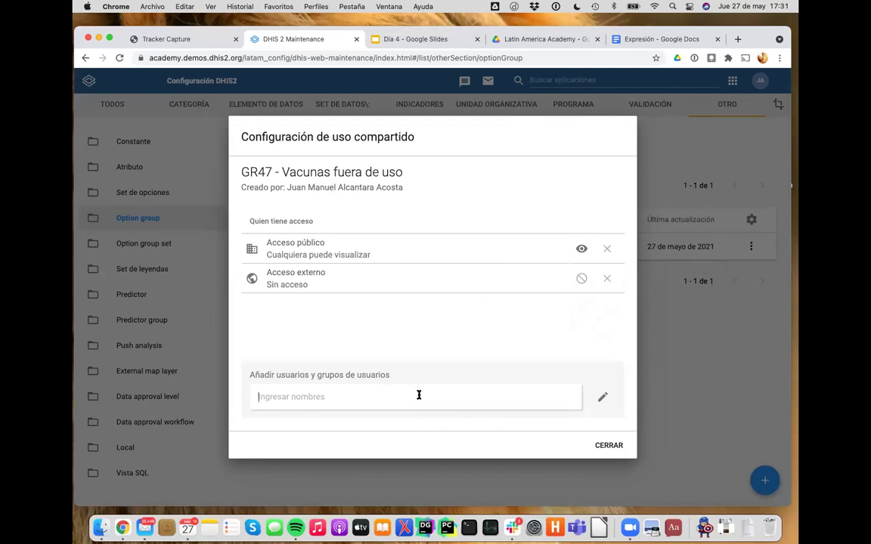
left_click(581, 248)
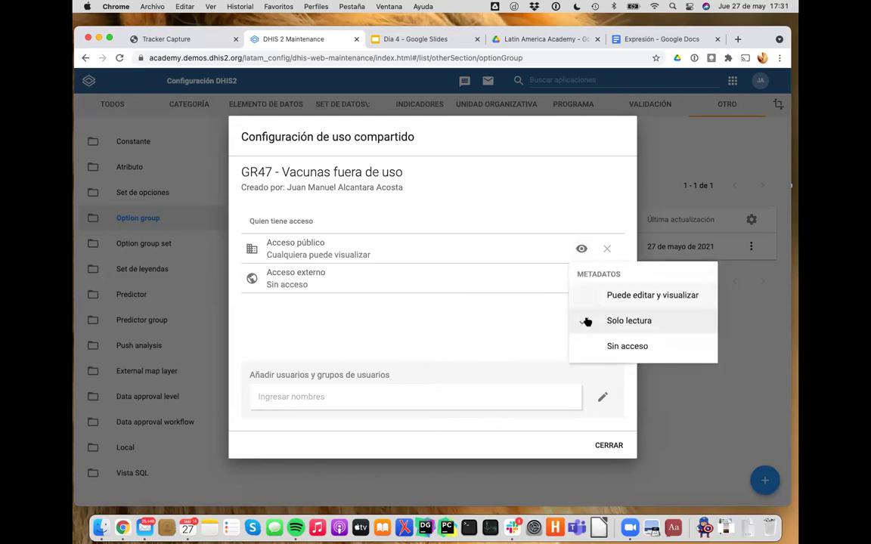
left_click(534, 329)
left_click(610, 447)
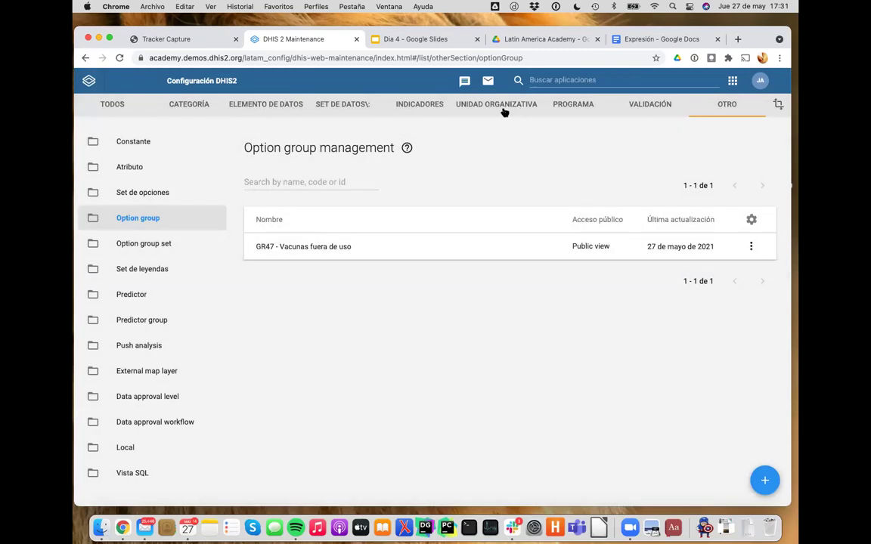
Start a new program rule and restrict its trigger to the program stage "GR47 - Vacunación".
left_click(577, 102)
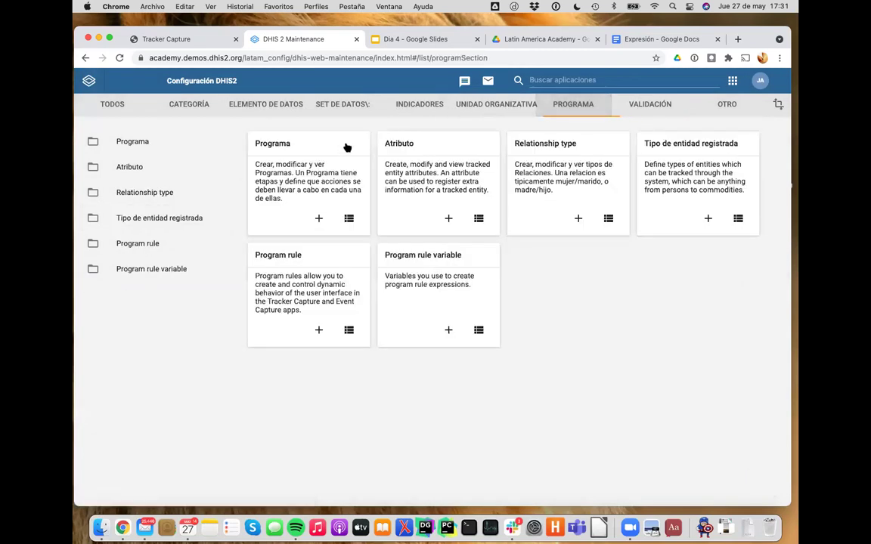
left_click(163, 244)
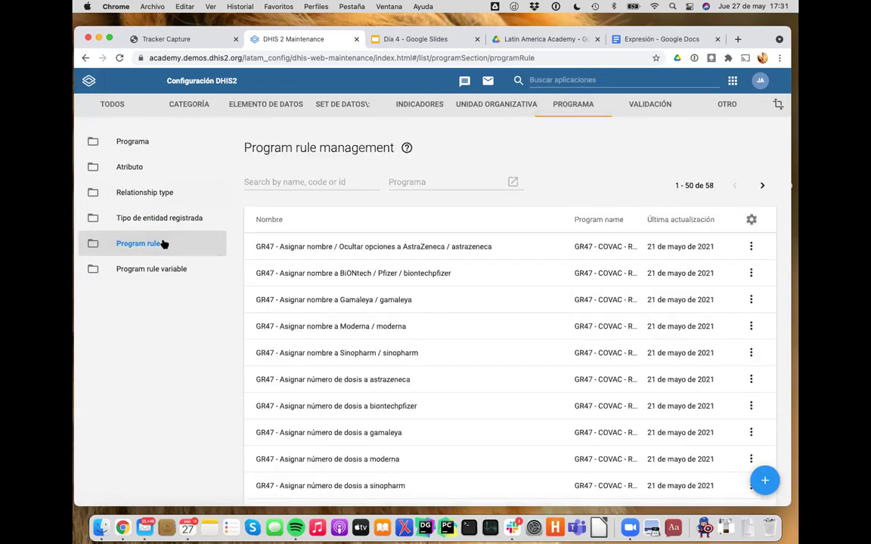
left_click(765, 481)
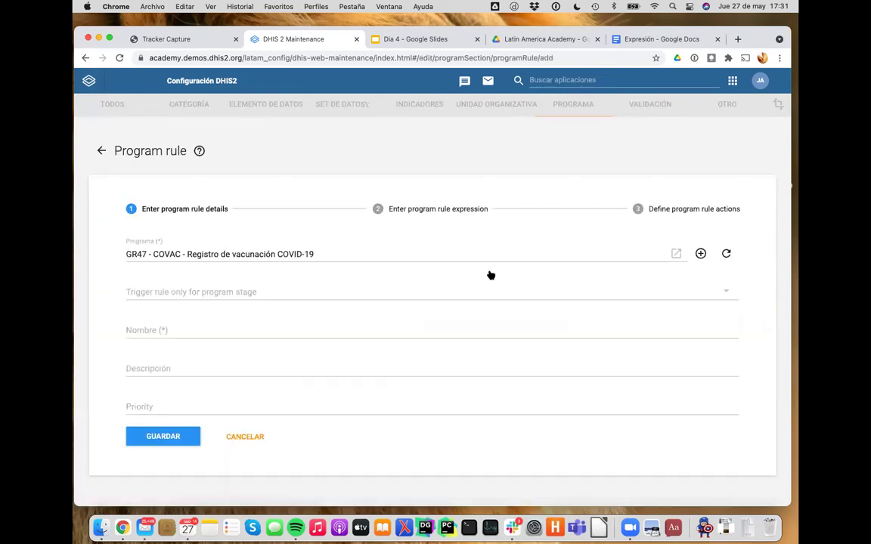
left_click(185, 292)
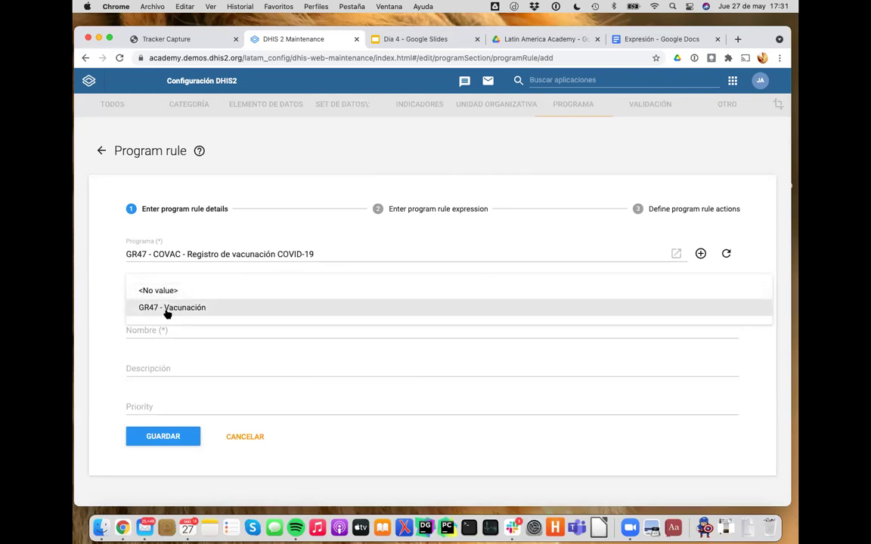
left_click(167, 312)
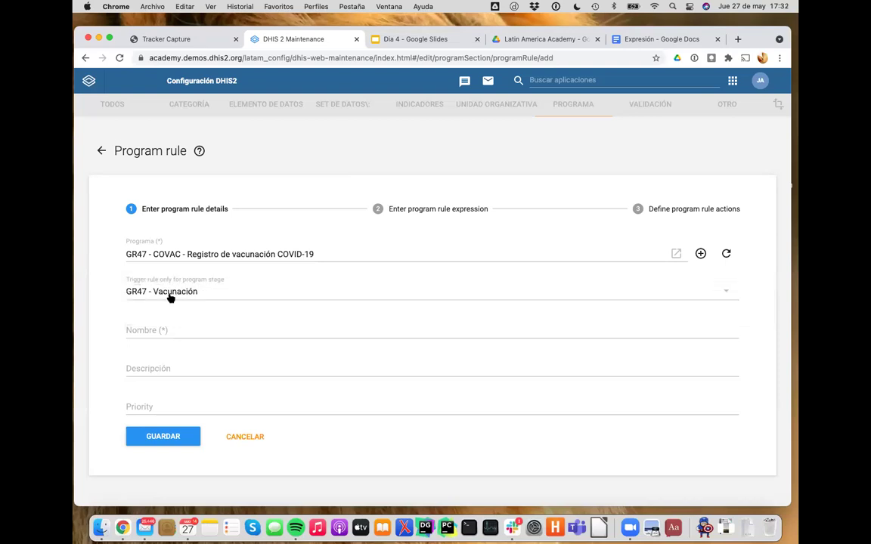
Name the program rule "GR47 - Ocultar vacunas no disponibles" and set its priority to 1.
left_click(158, 327)
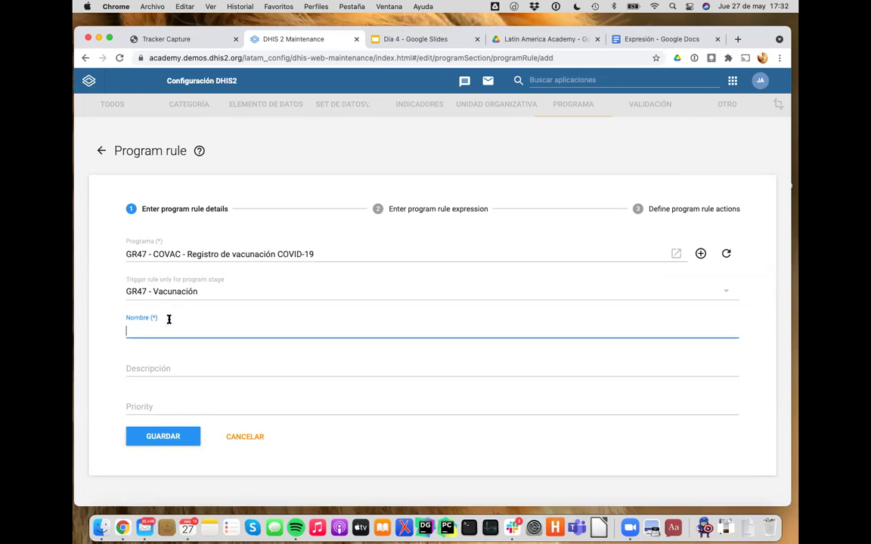
type("G")
type("R47 - Ocultar vacunas no disponibles")
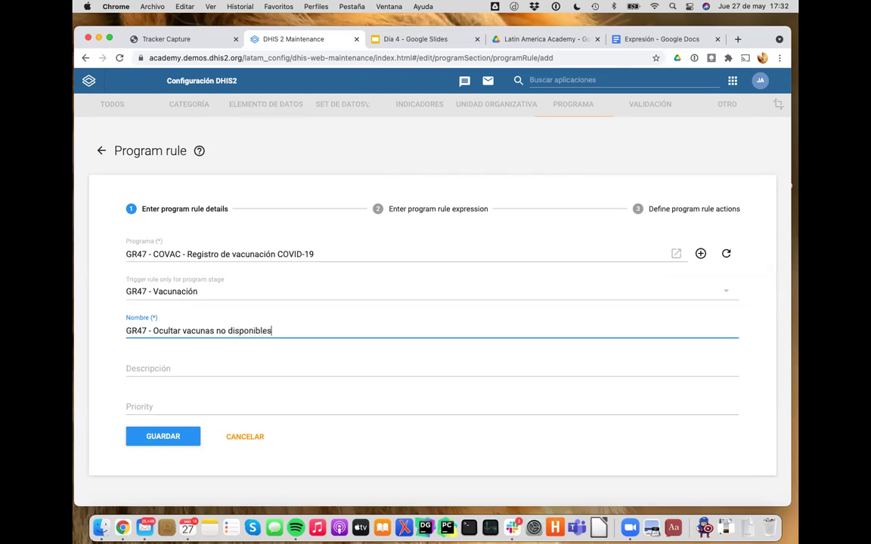
left_click(165, 369)
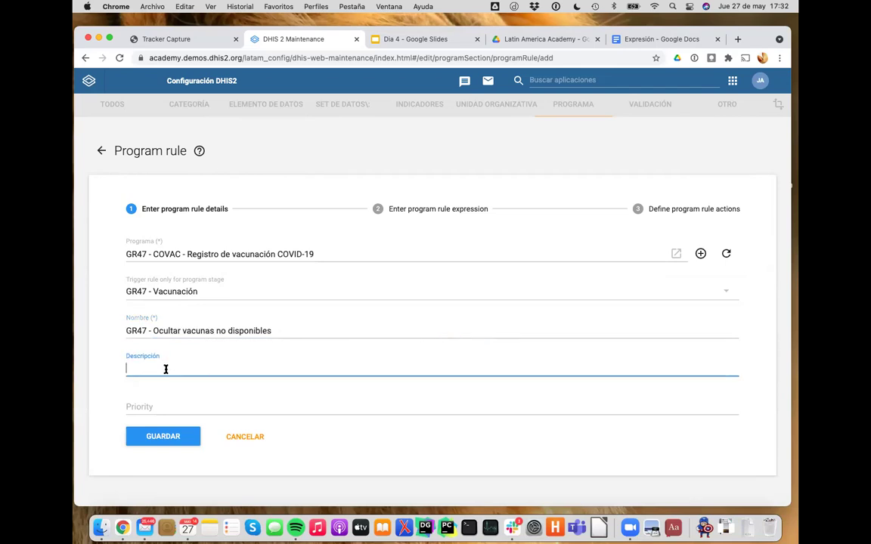
left_click(168, 404)
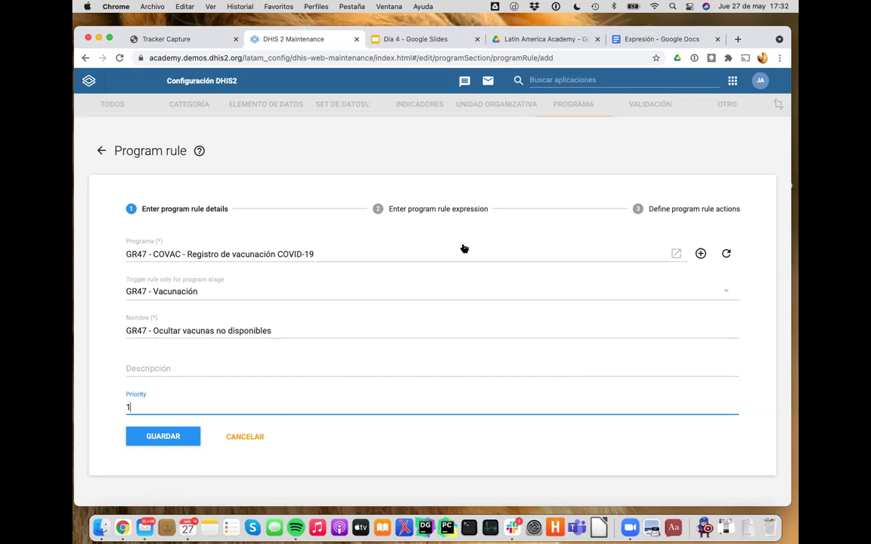
Set the program rule's condition expression to "true".
left_click(446, 213)
left_click(240, 280)
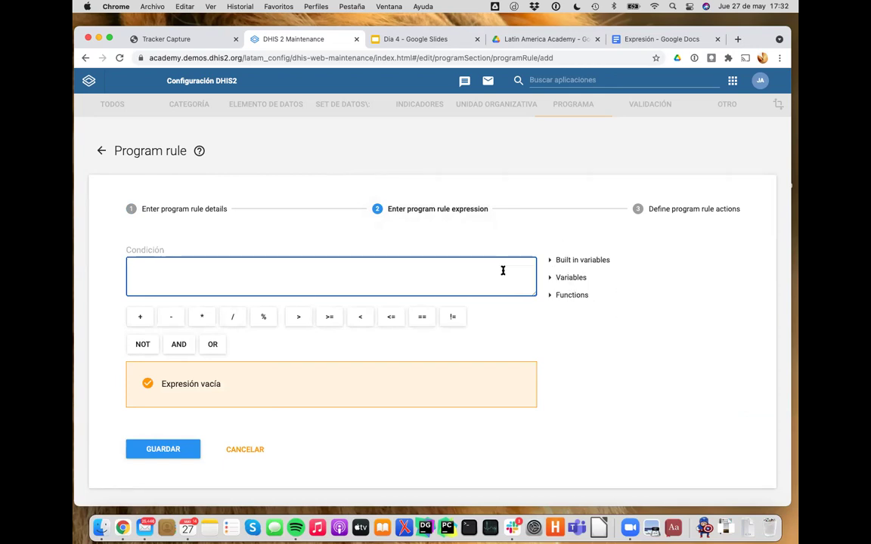
type("true")
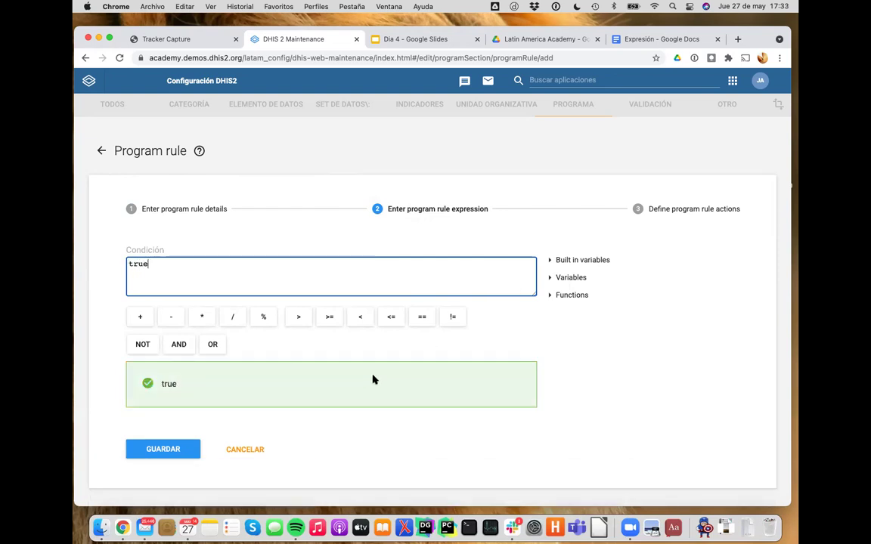
Add a Hide option group action that hides "GR47 - Vacunas fuera de uso" on the data element "GR47 - COVAC - Nombre de la vacuna".
left_click(630, 212)
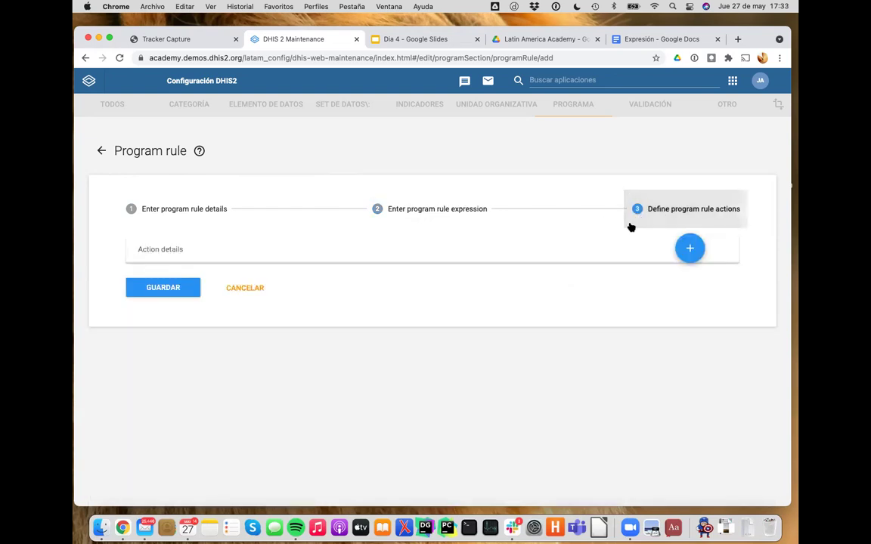
left_click(687, 249)
left_click(394, 295)
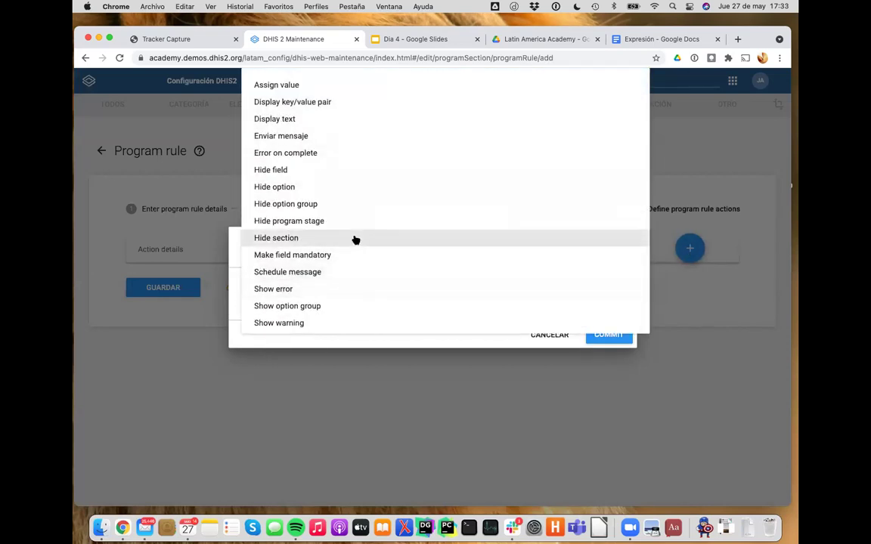
left_click(285, 205)
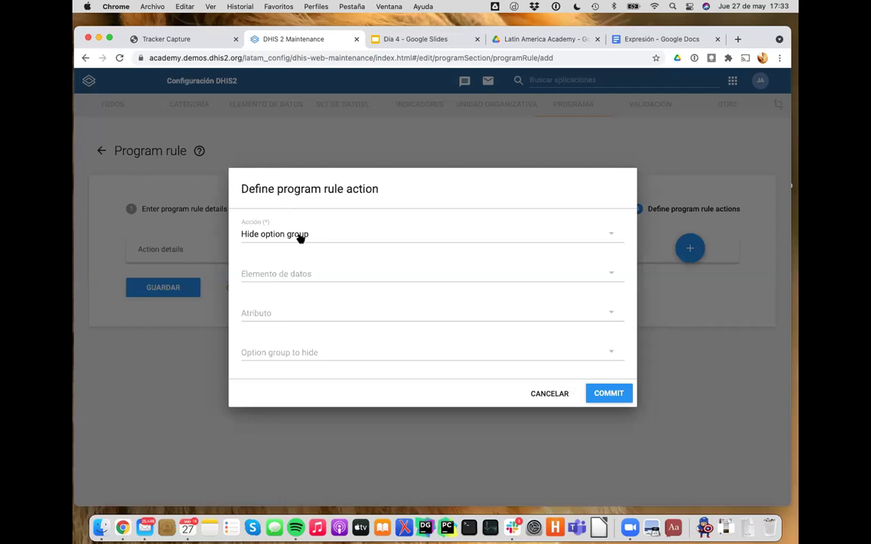
left_click(278, 279)
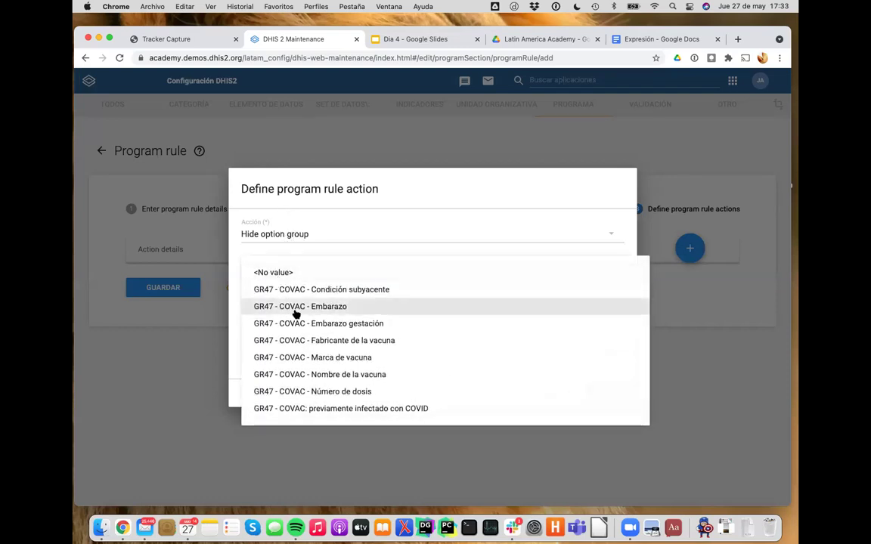
left_click(284, 375)
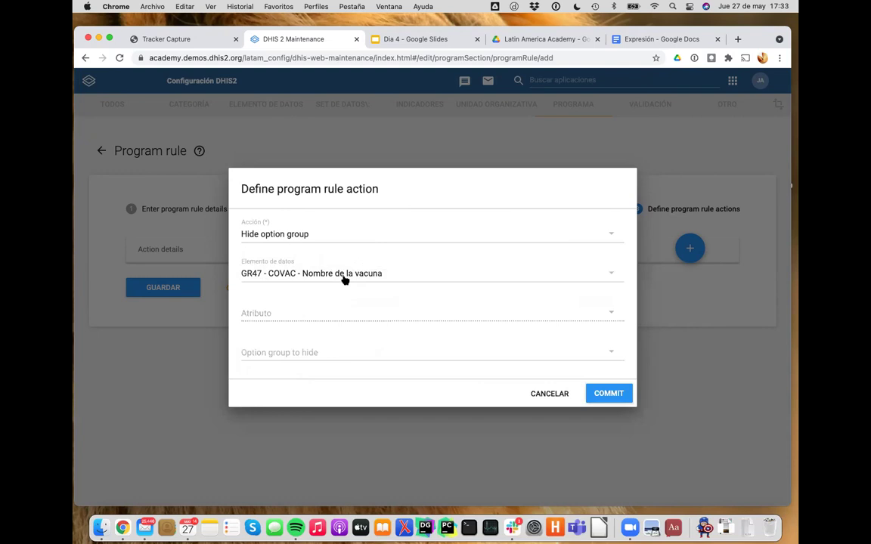
left_click(324, 358)
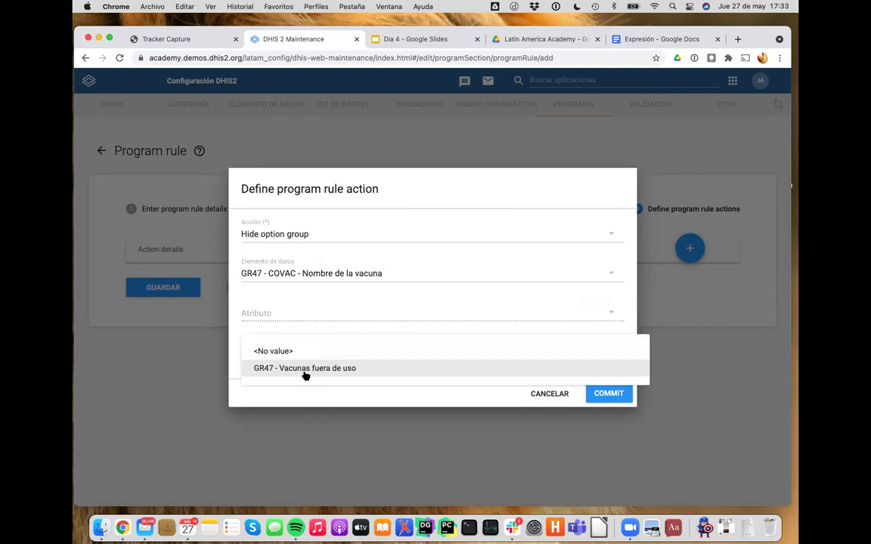
left_click(304, 368)
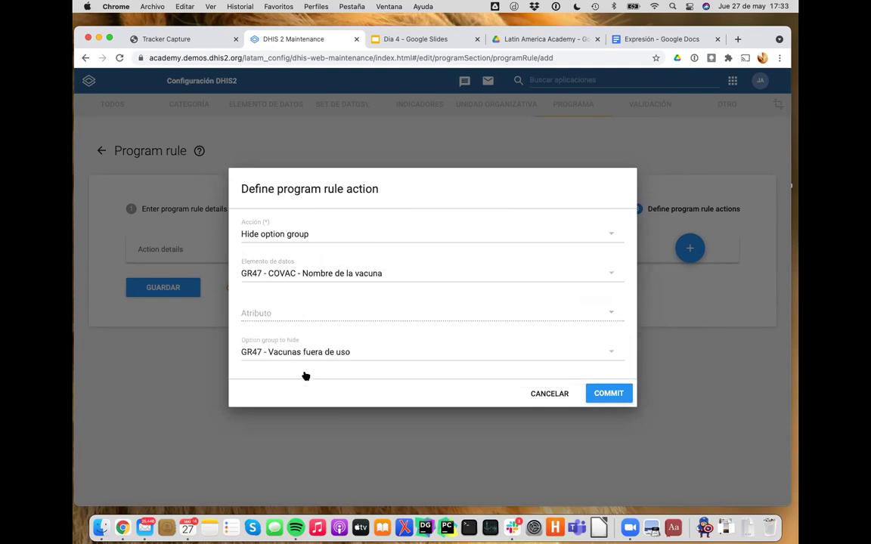
left_click(602, 395)
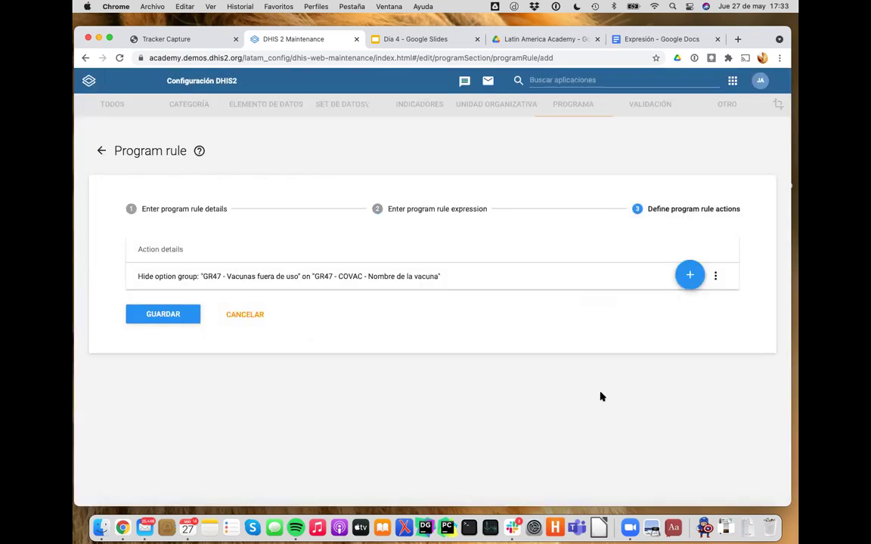
Add a Hide option action that hides "Vacuna SARS-CoV-2 (VeroCell), inactivada / Sinopharm" on the data element "GR47 - COVAC - Nombre de la vacuna".
left_click(684, 275)
left_click(594, 293)
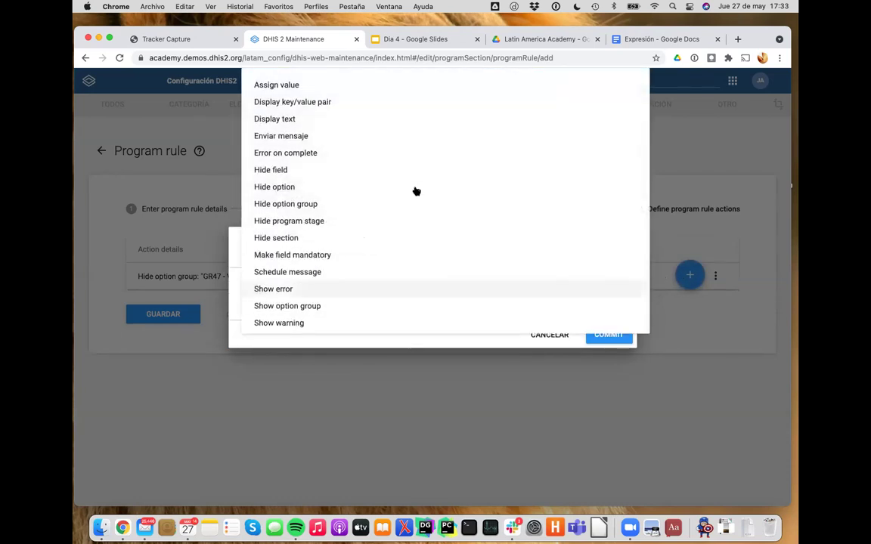
left_click(269, 189)
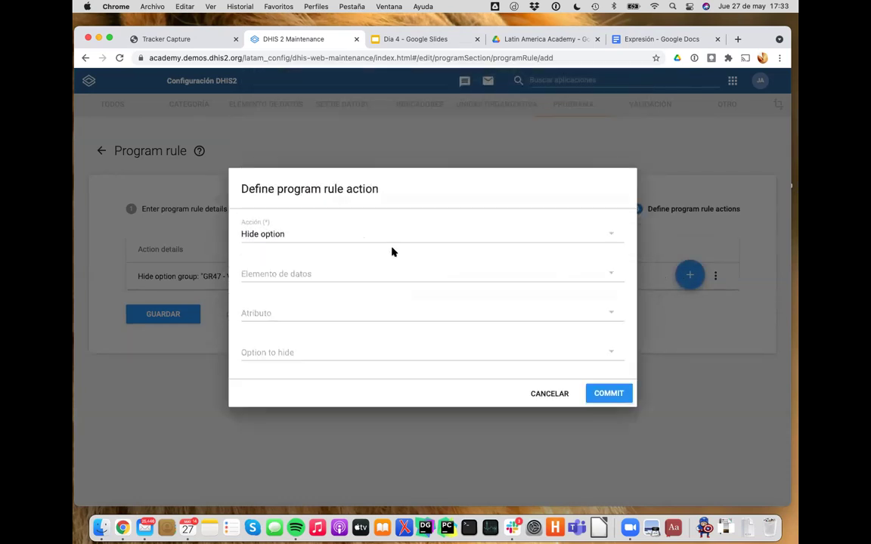
left_click(339, 278)
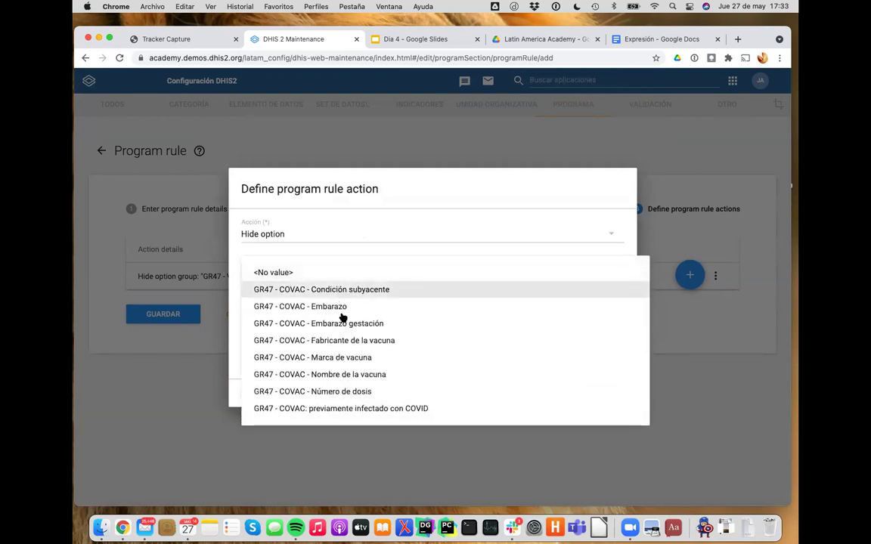
left_click(352, 374)
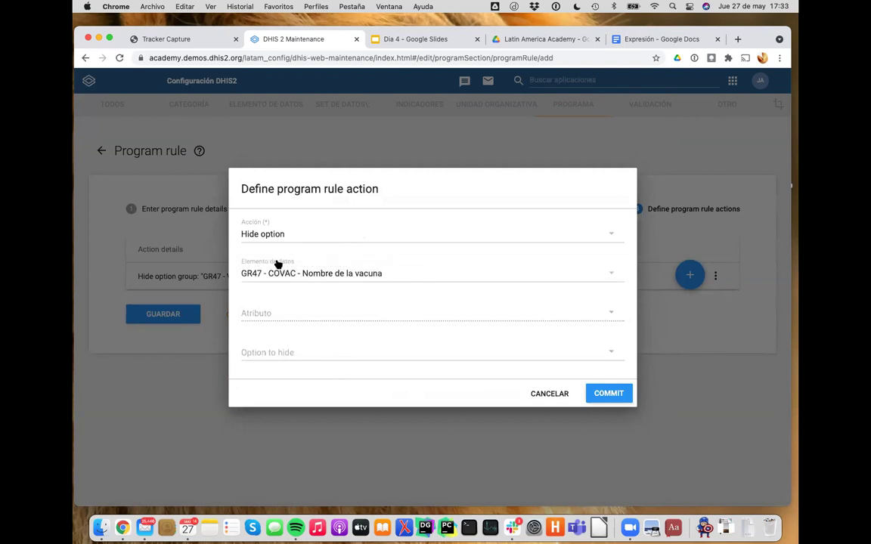
left_click(304, 353)
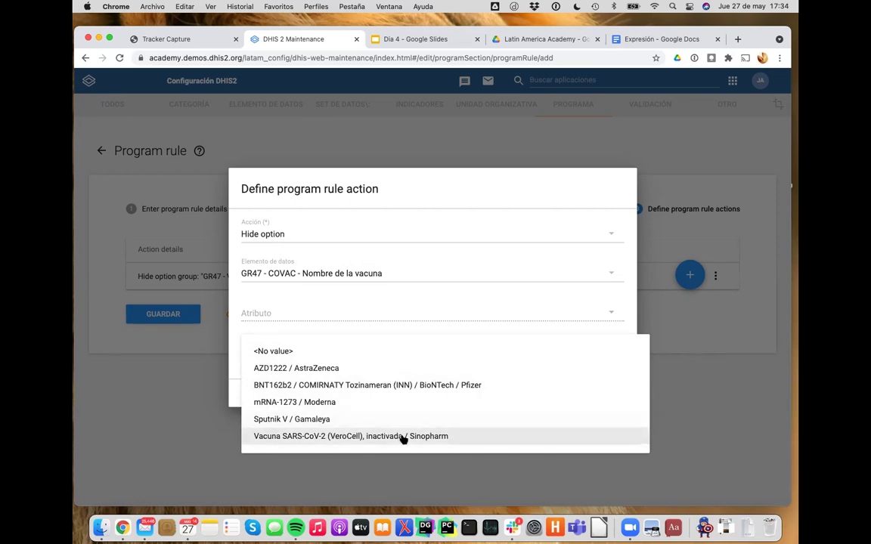
left_click(452, 436)
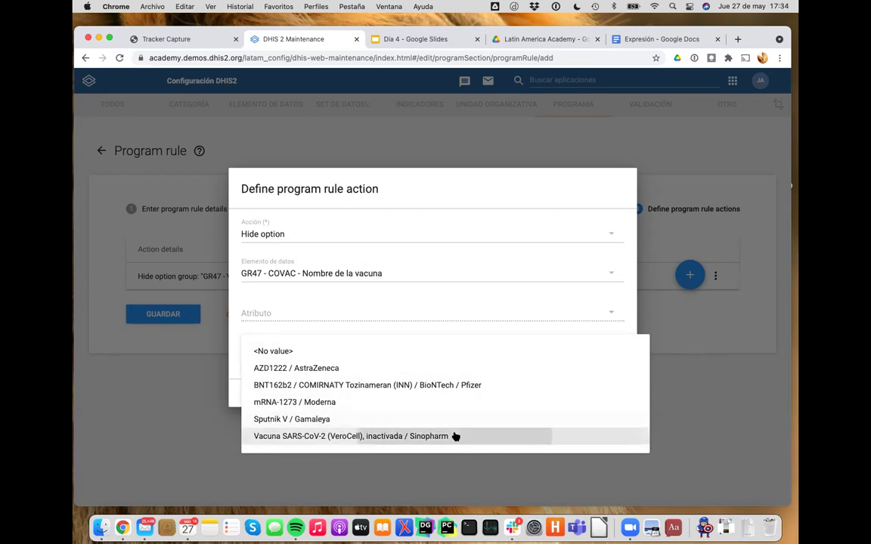
left_click(597, 393)
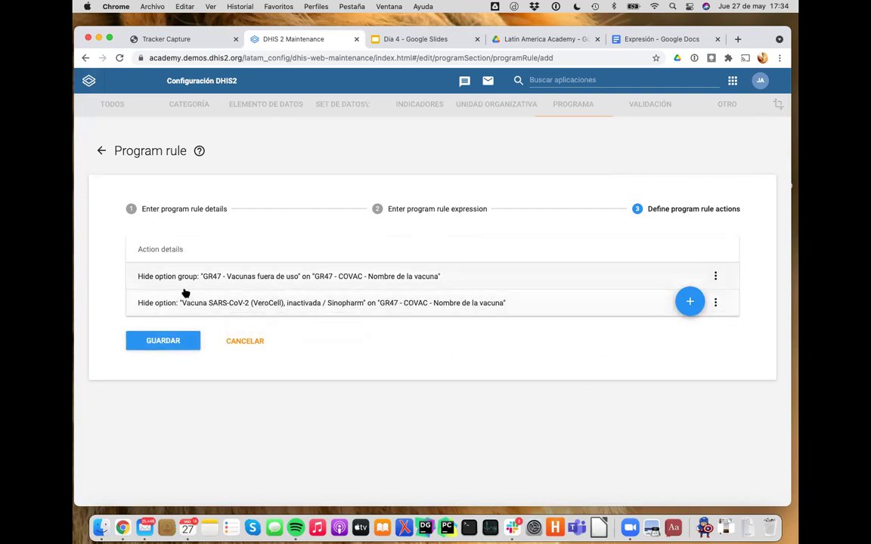
Delete the Hide option action for the Sinopharm vaccine from the program rule and confirm the deletion.
left_click(716, 302)
left_click(711, 334)
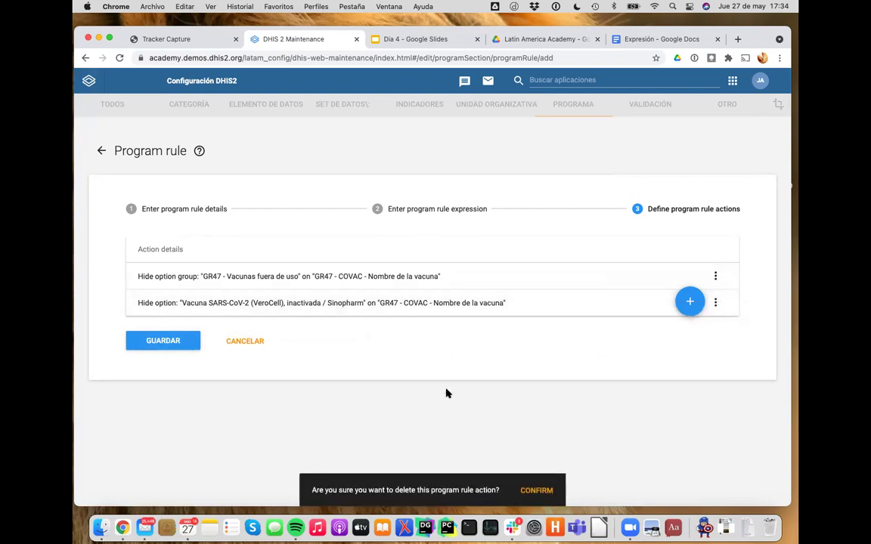
left_click(536, 490)
Review the rule's condition expression and details, and save the program rule.
left_click(387, 208)
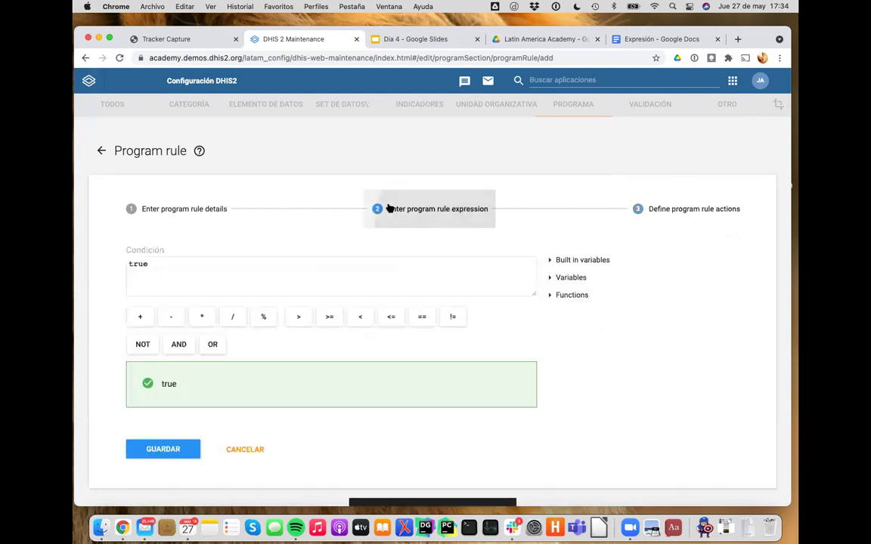
left_click(210, 212)
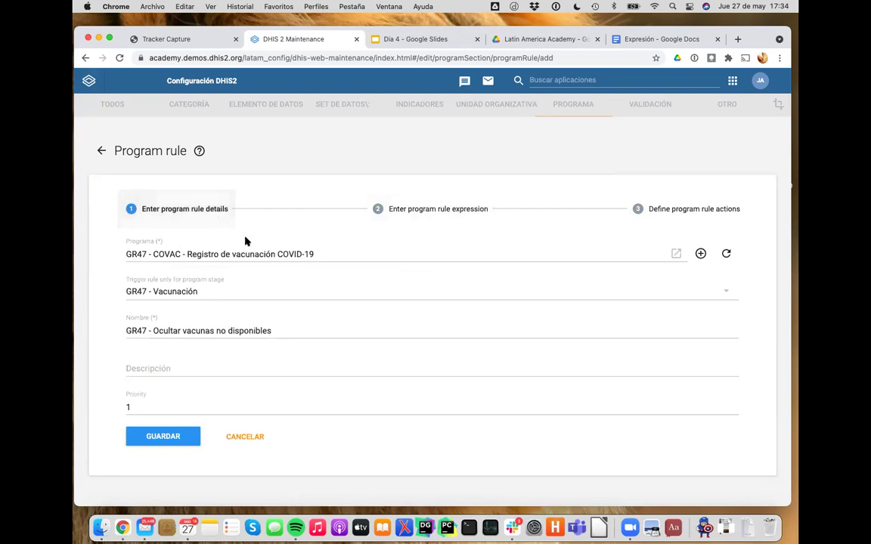
left_click(173, 438)
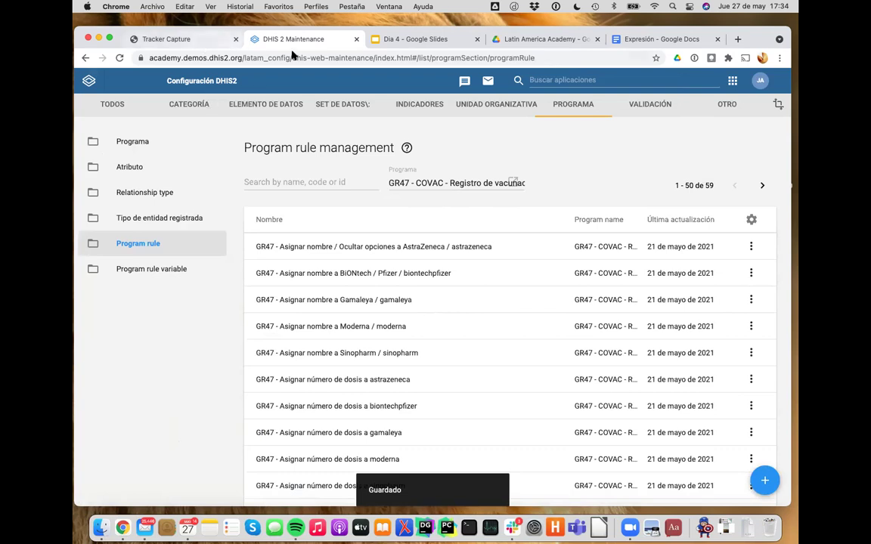
Switch to the Cache Cleaner app, close the old Tracker Capture page, and clear all stored browser cache items.
left_click(601, 80)
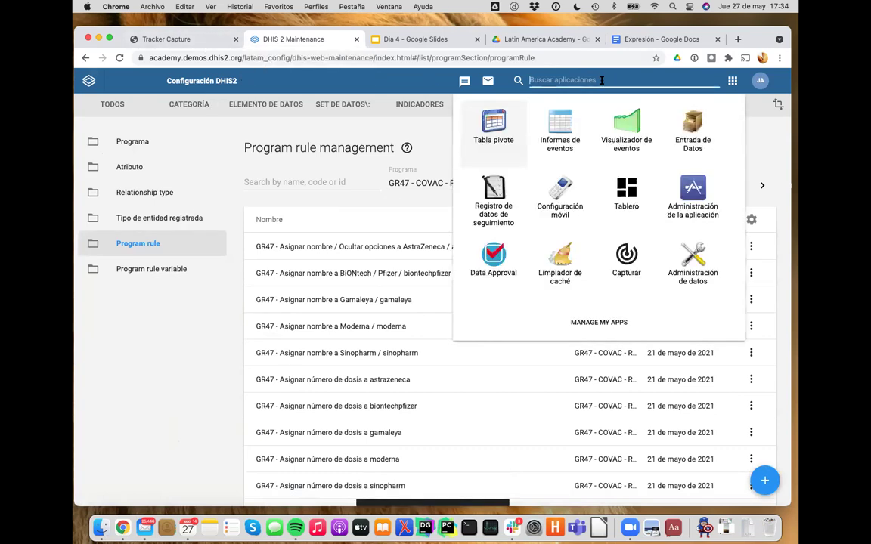
left_click(575, 264)
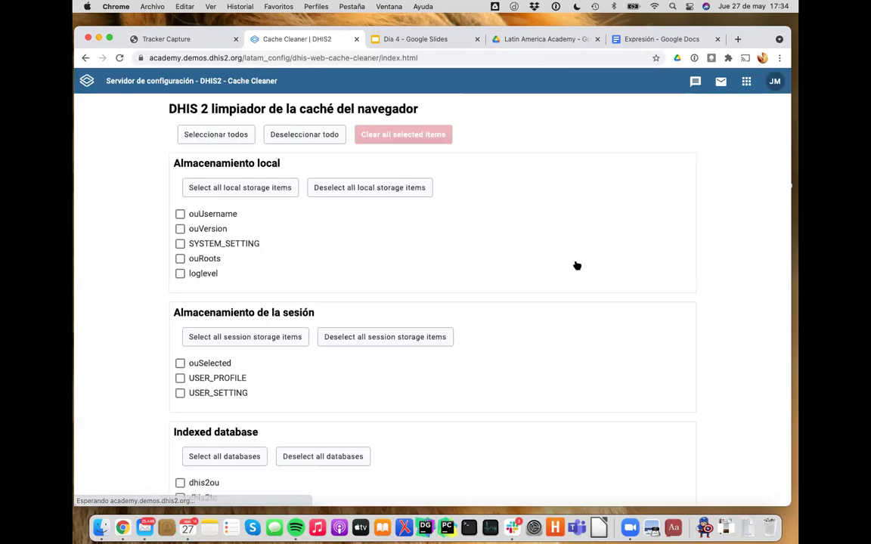
left_click(235, 39)
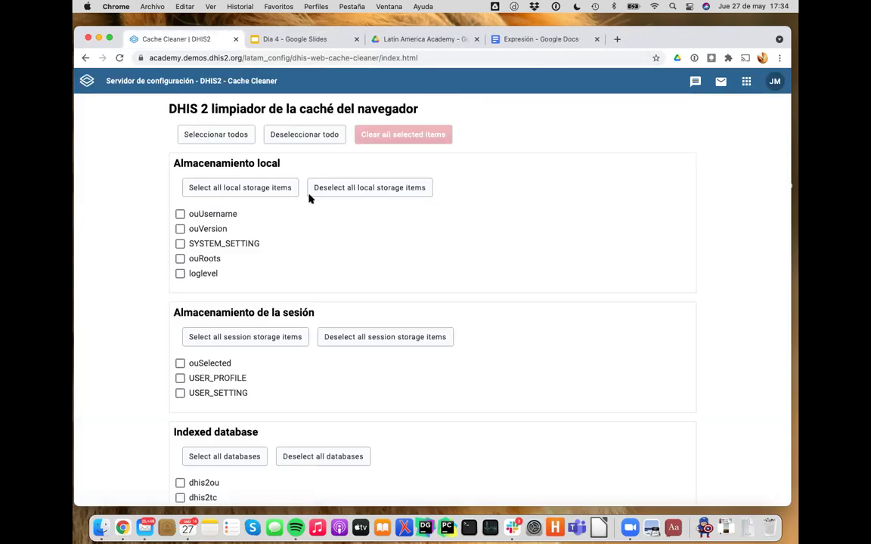
left_click(210, 136)
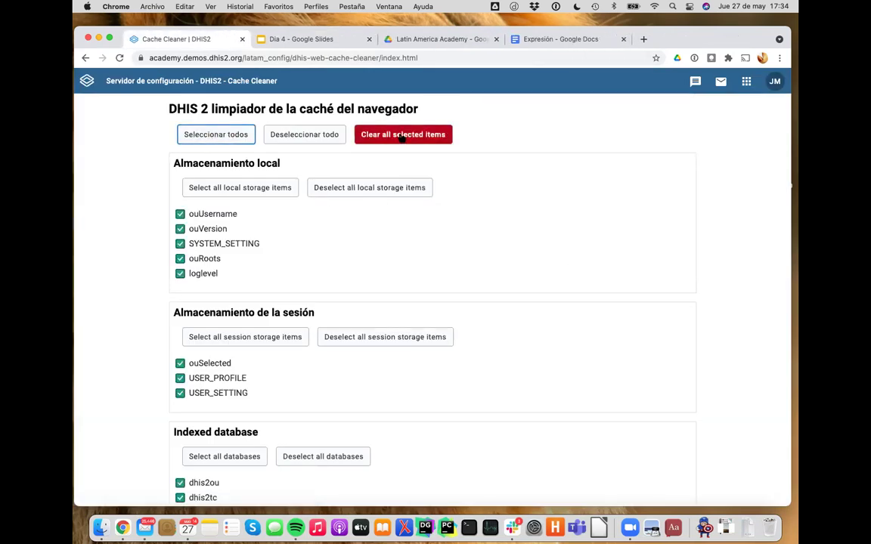
left_click(401, 138)
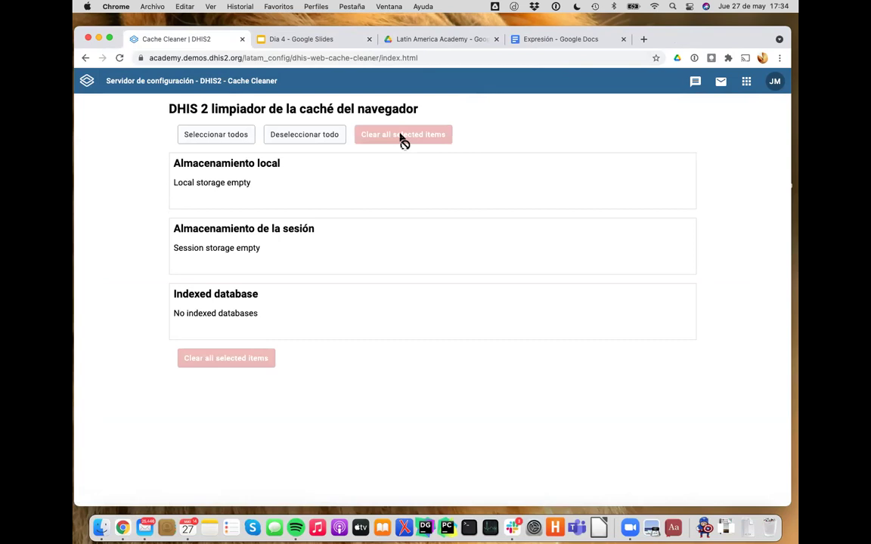
Switch to the Tracker Capture app and select the organisation unit AC_47 under Academia in Trainingland.
left_click(745, 82)
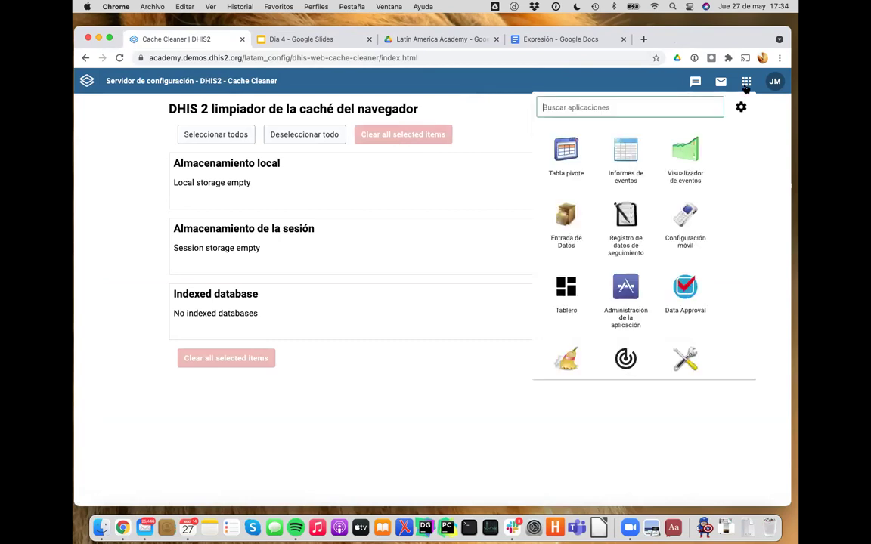
left_click(626, 227)
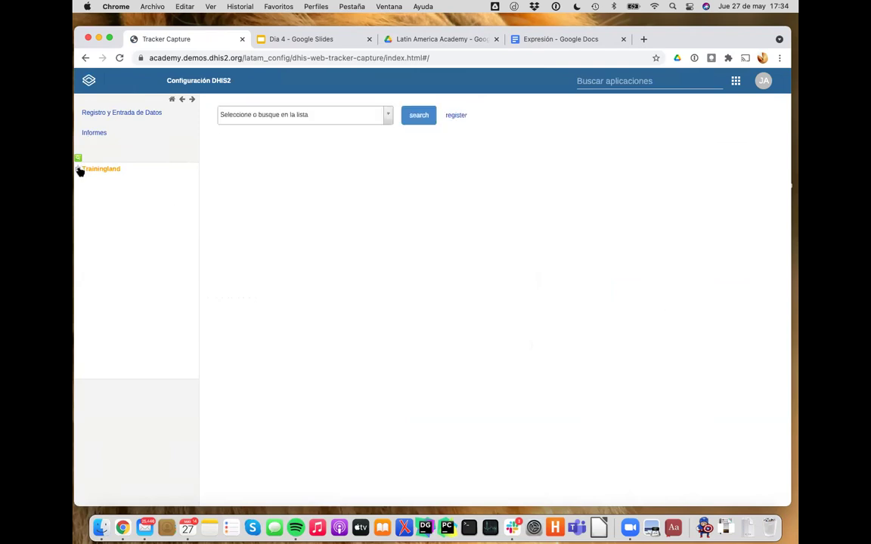
left_click(78, 169)
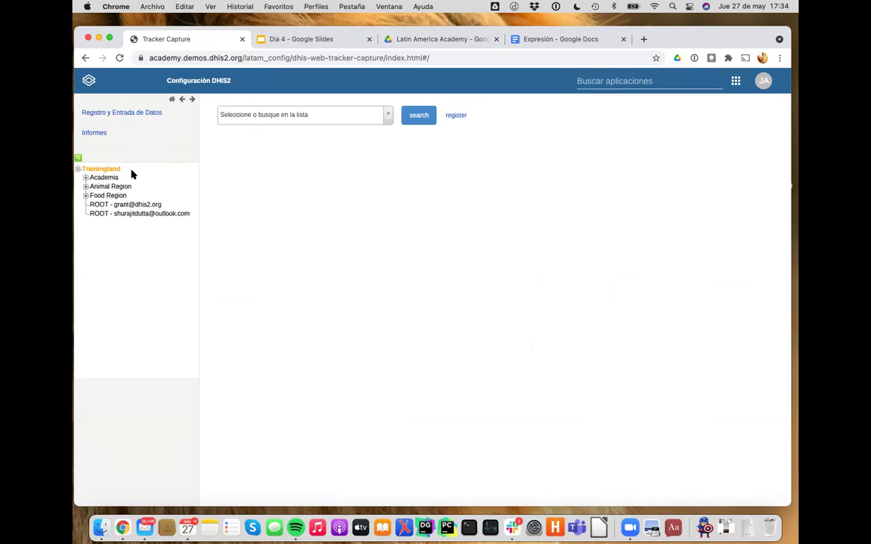
left_click(87, 177)
scroll(108, 303, "down", 5)
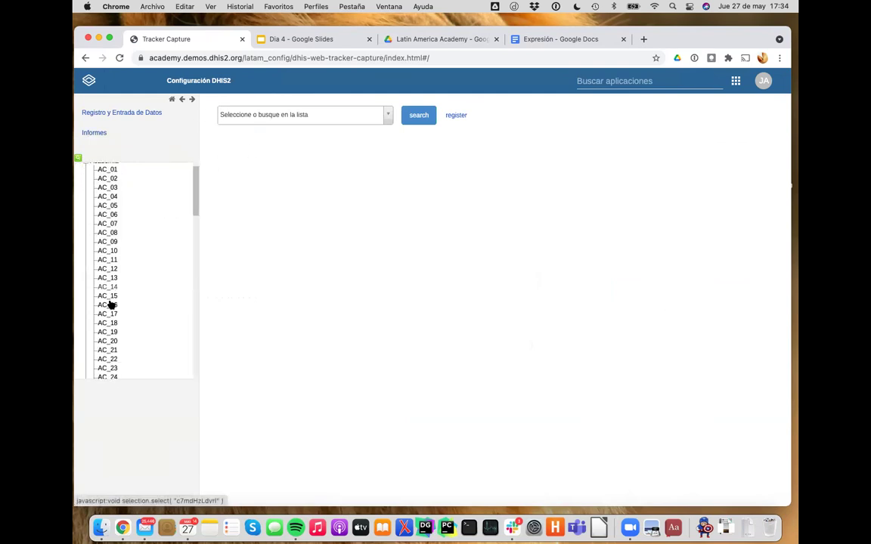
scroll(110, 303, "down", 5)
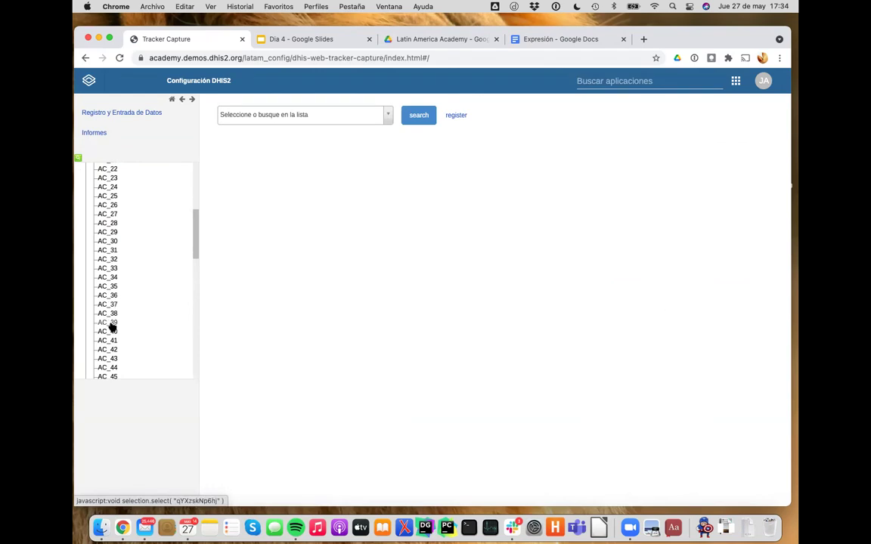
left_click(105, 324)
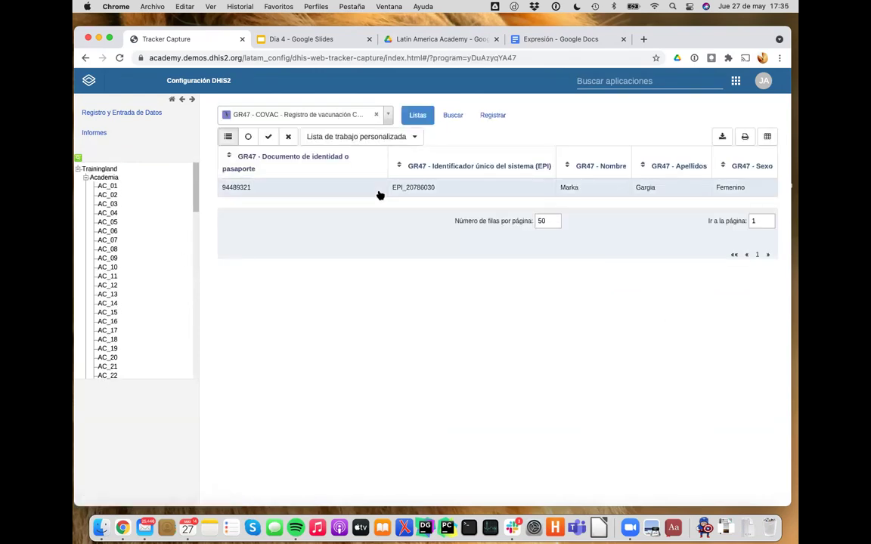
Open the registered patient's record and set Vacunas administradas in the vaccination event to "Vacuna SARS-CoV-2 (VeroCell), inactivada / Sinopharm".
left_click(379, 195)
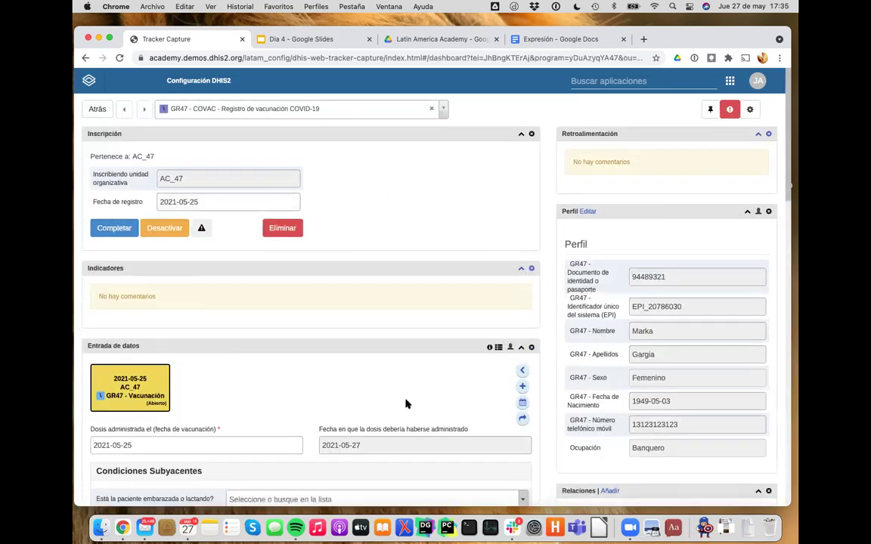
scroll(406, 404, "down", 12)
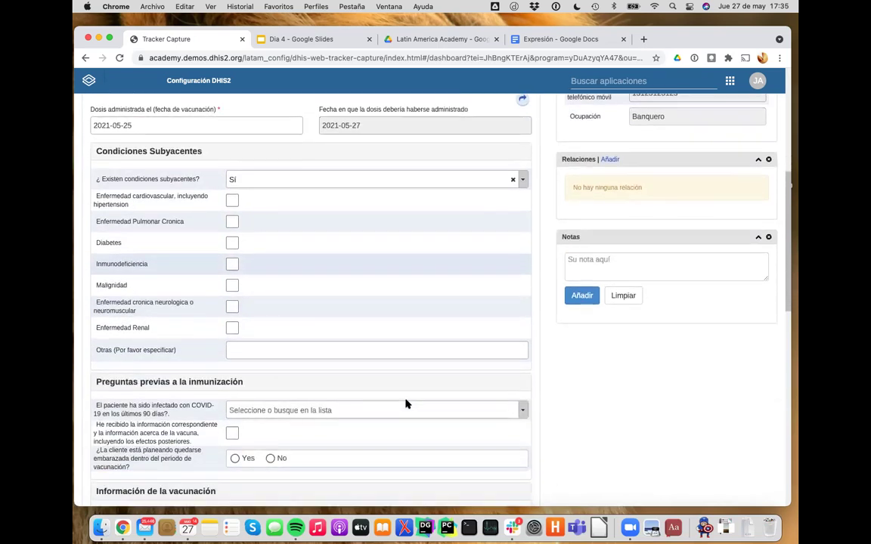
scroll(405, 404, "down", 1)
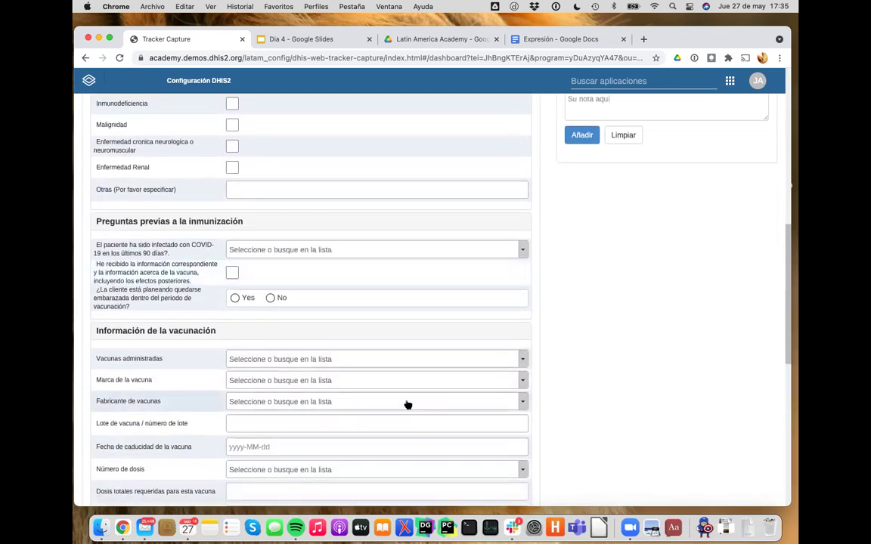
scroll(406, 405, "down", 3)
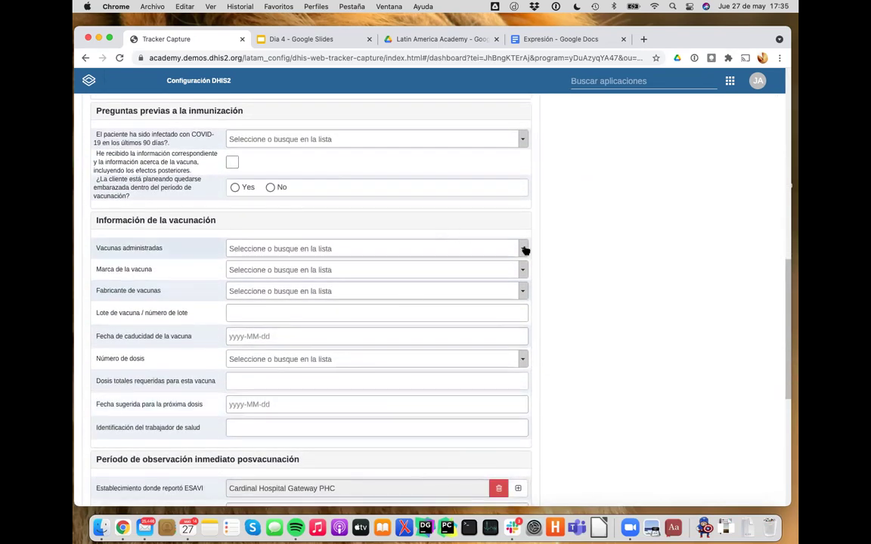
left_click(523, 249)
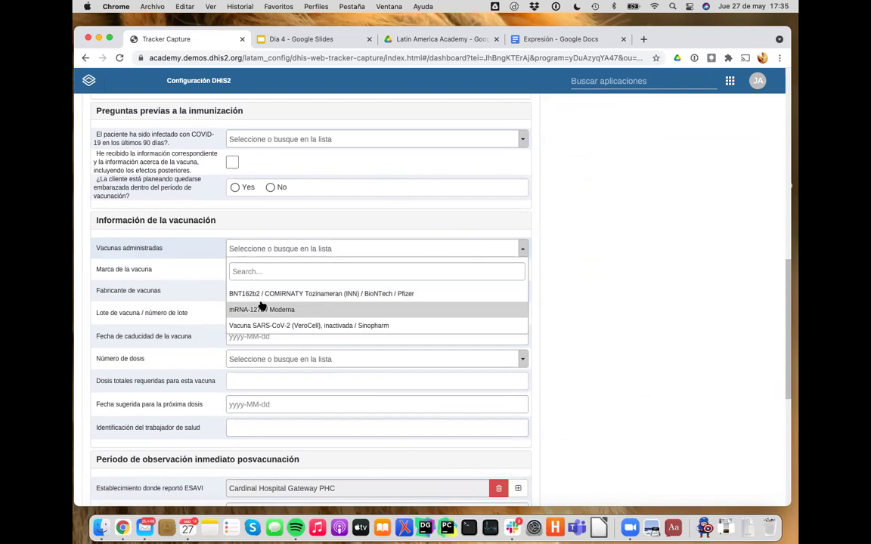
left_click(236, 323)
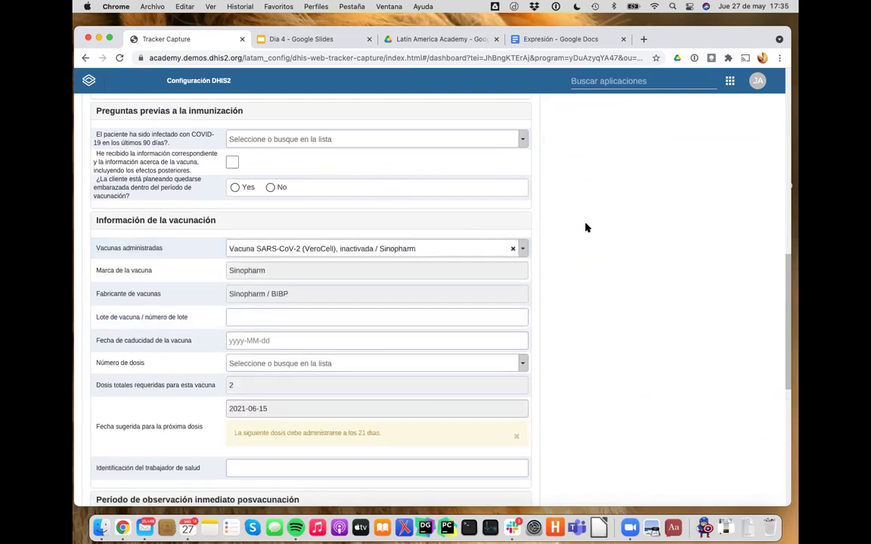
scroll(585, 228, "up", 2)
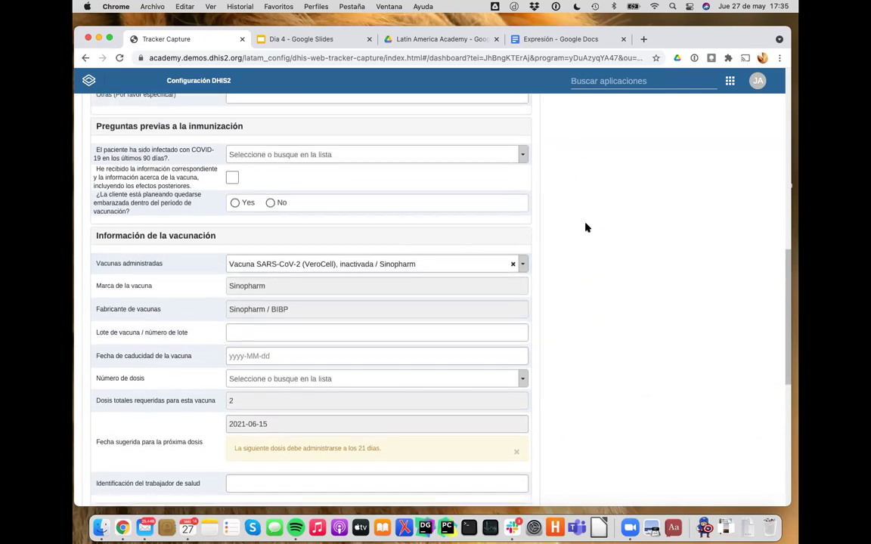
scroll(554, 237, "up", 3)
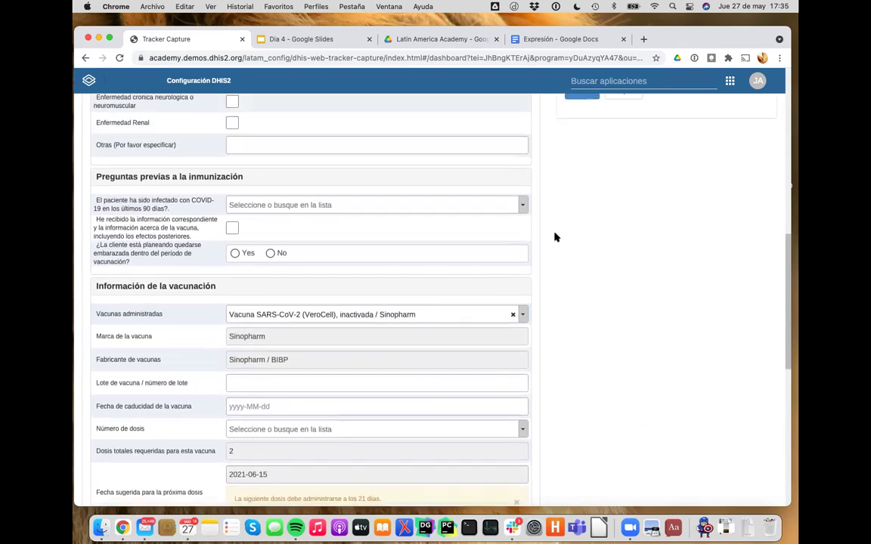
Review the rule notes in the Expresión Google Docs document and the exercise on modifying underlying-condition rules in the Dia 4 Google Slides presentation.
left_click(563, 40)
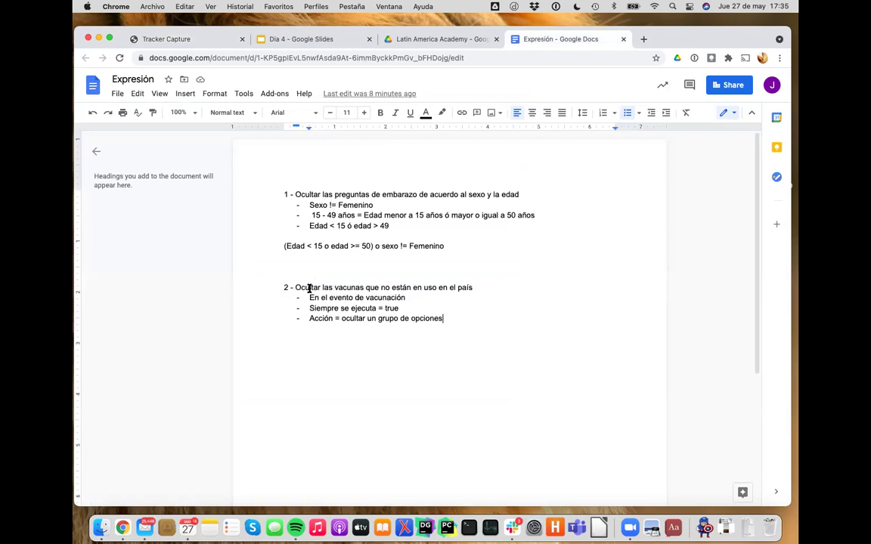
left_click(327, 42)
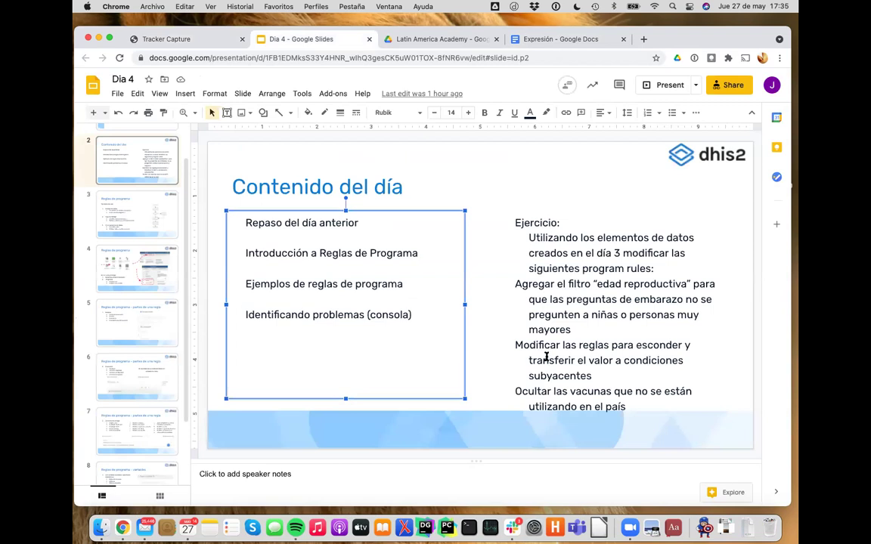
left_click(548, 360)
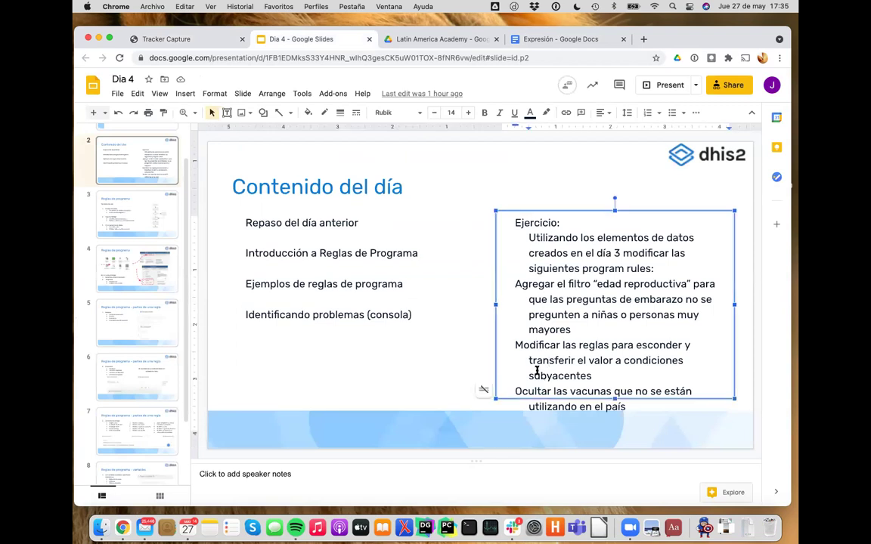
left_click_drag(516, 342, 602, 373)
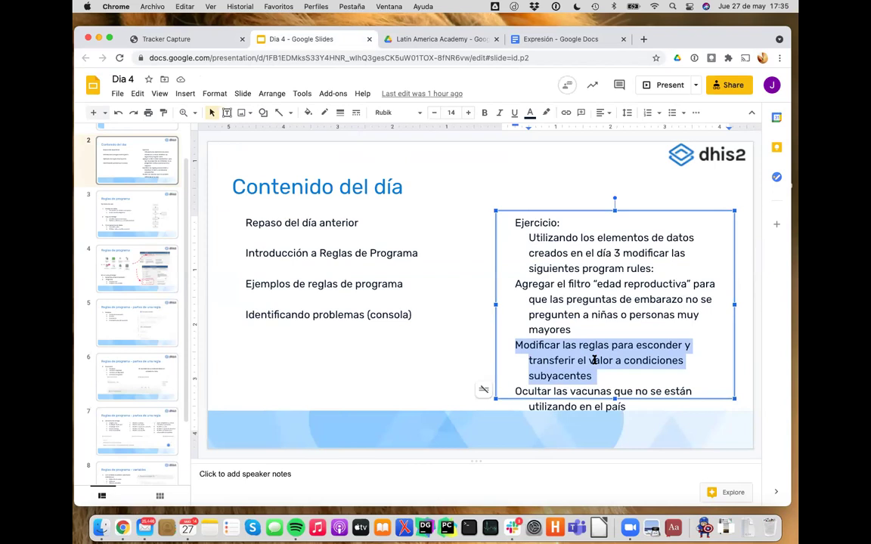
left_click(616, 358)
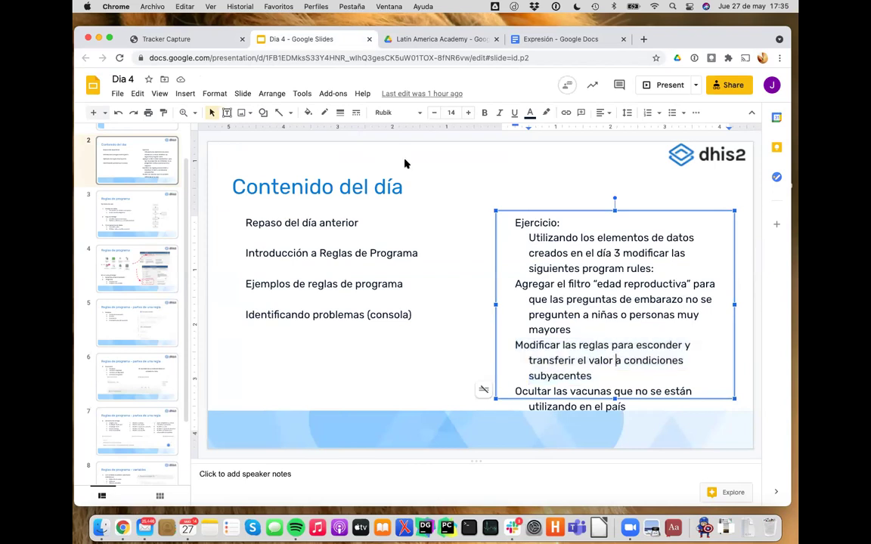
Return to the patient's vaccination event in Tracker Capture and examine the underlying-conditions and vaccination fields.
left_click(202, 42)
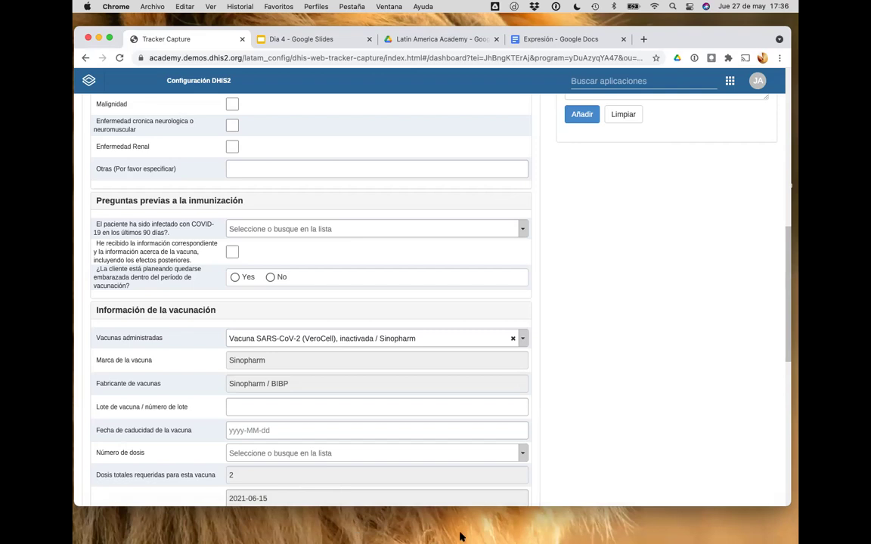
mouse_move(355, 541)
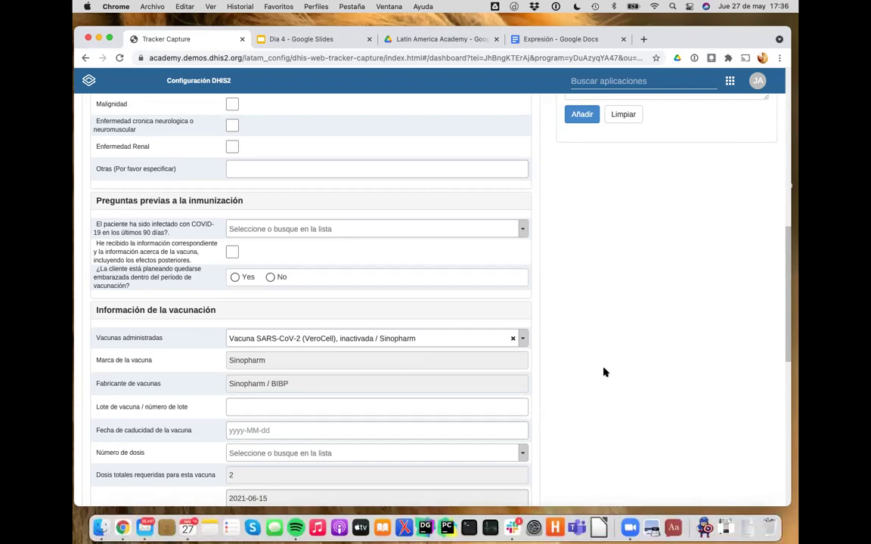
scroll(602, 307, "up", 3)
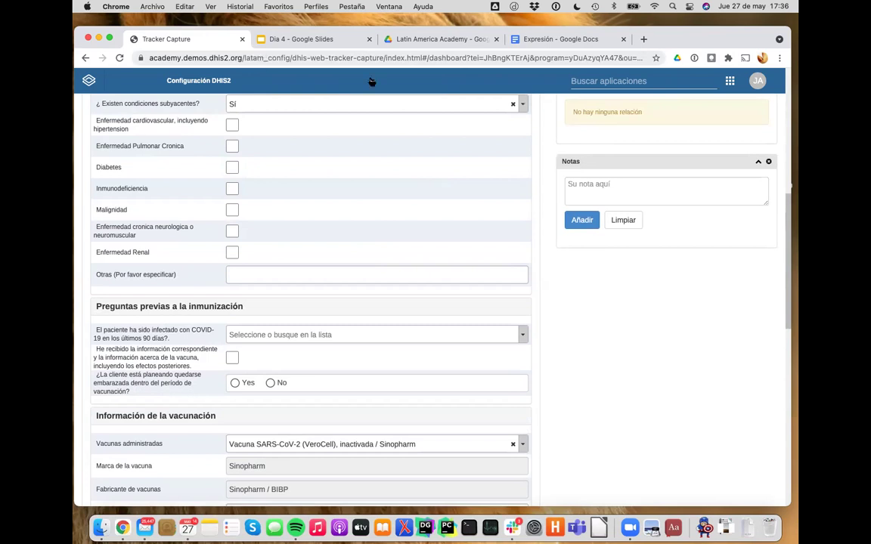
Switch to the Maintenance app and open the list of option groups.
left_click(612, 80)
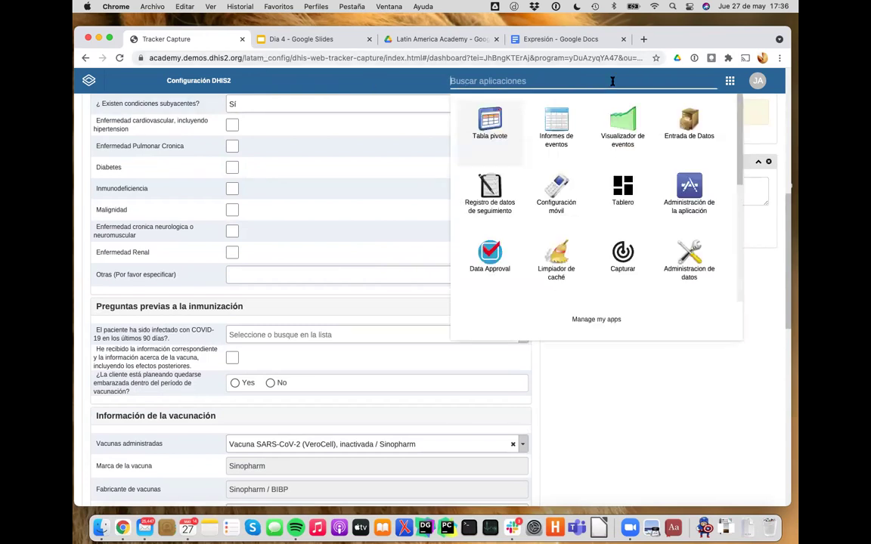
scroll(599, 179, "down", 10)
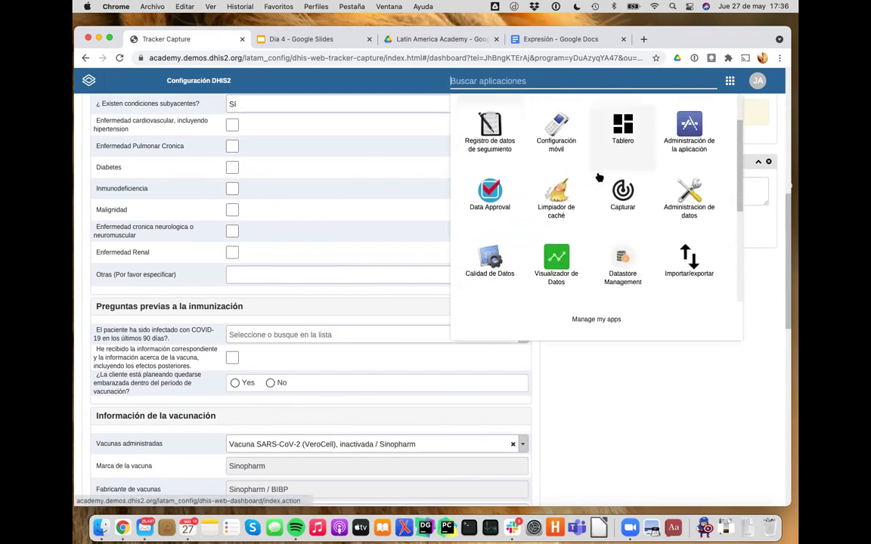
left_click(569, 135)
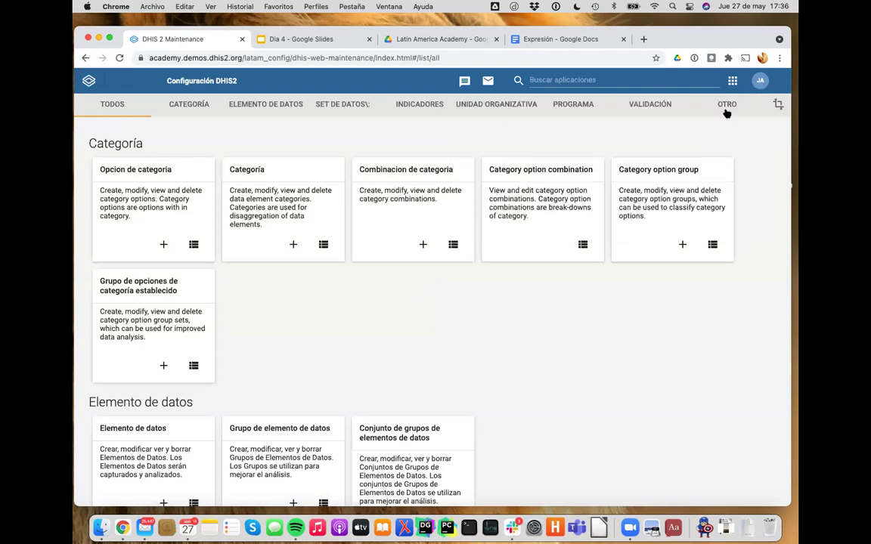
left_click(726, 105)
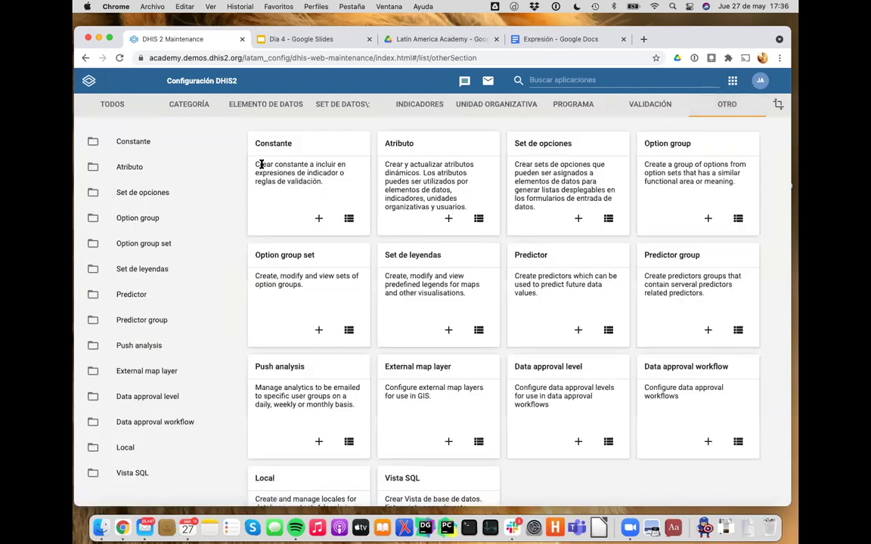
left_click(138, 223)
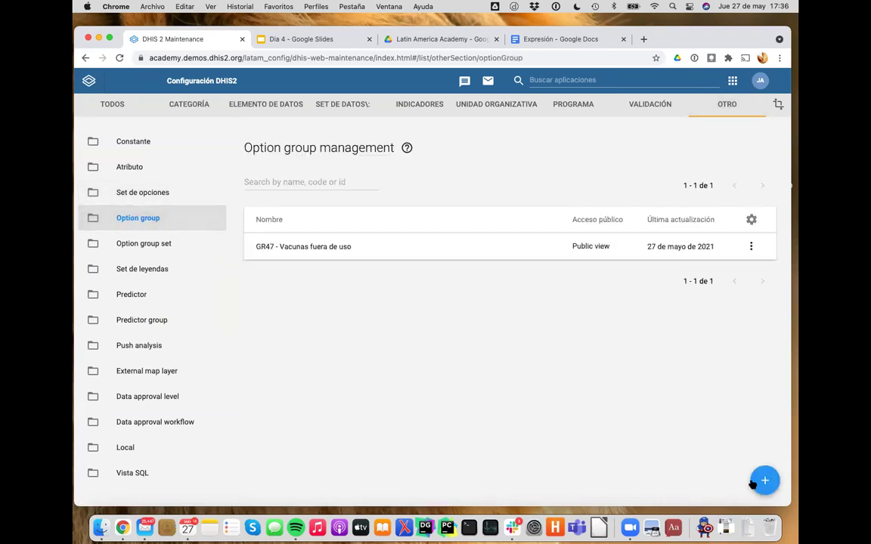
left_click(759, 489)
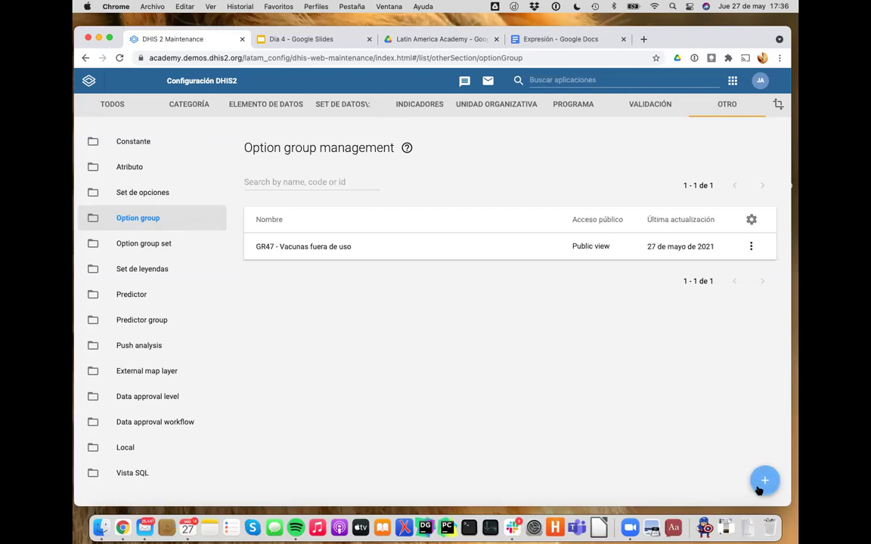
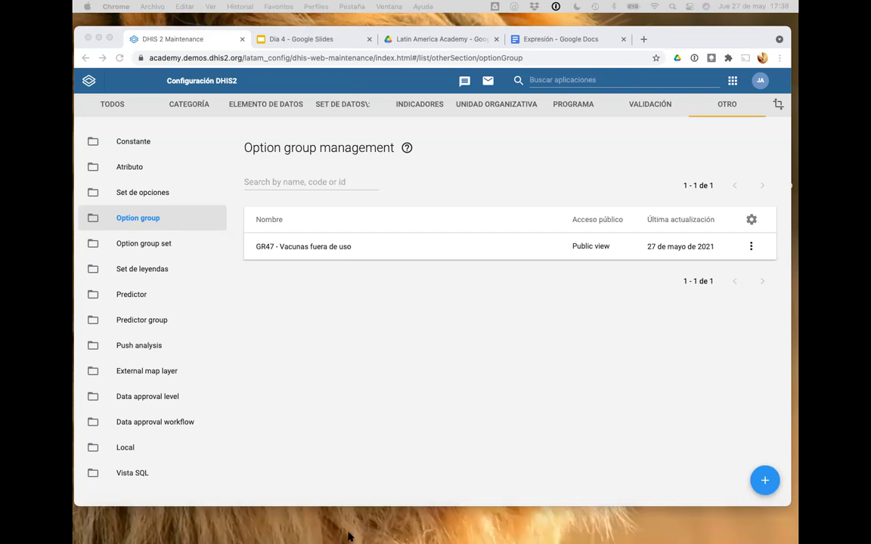
Switch to the Dia 4 presentation and number the "edad reproductiva" filter exercise on the Contenido del día slide as item 1.
mouse_move(638, 540)
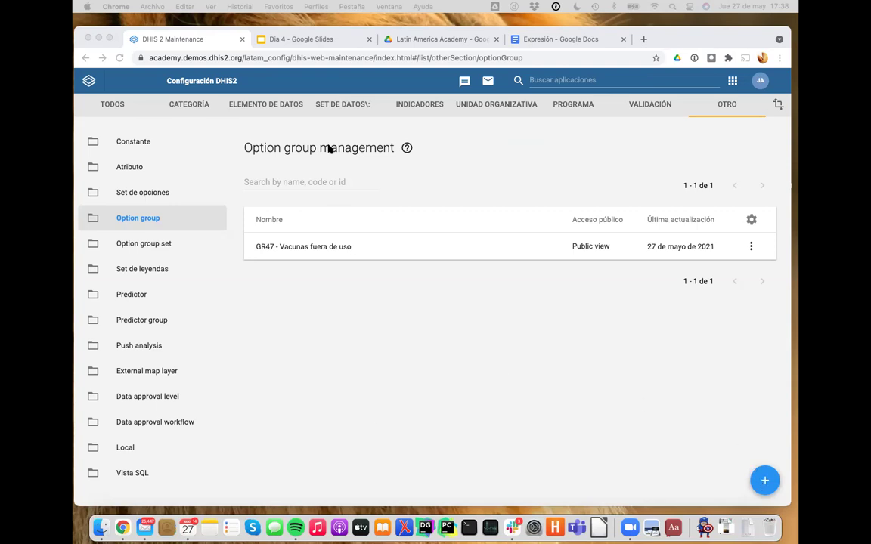
left_click(315, 44)
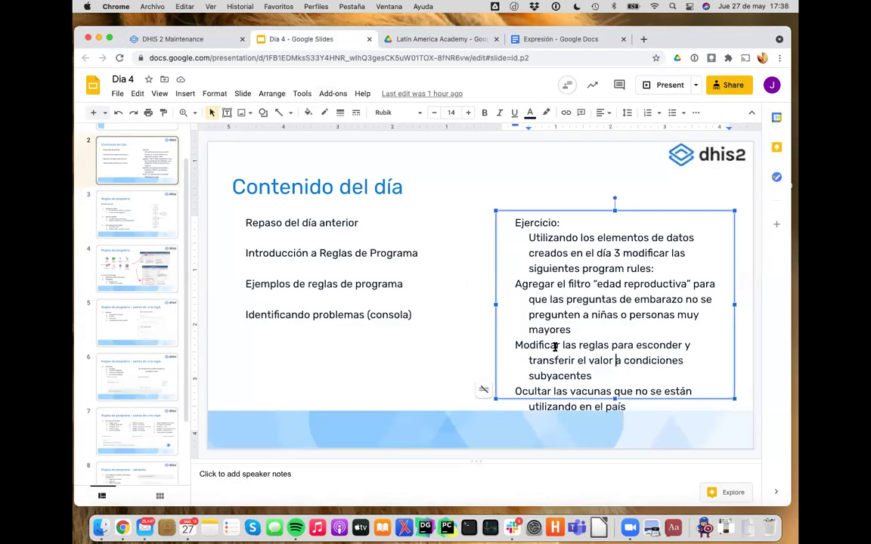
key("Page_Down")
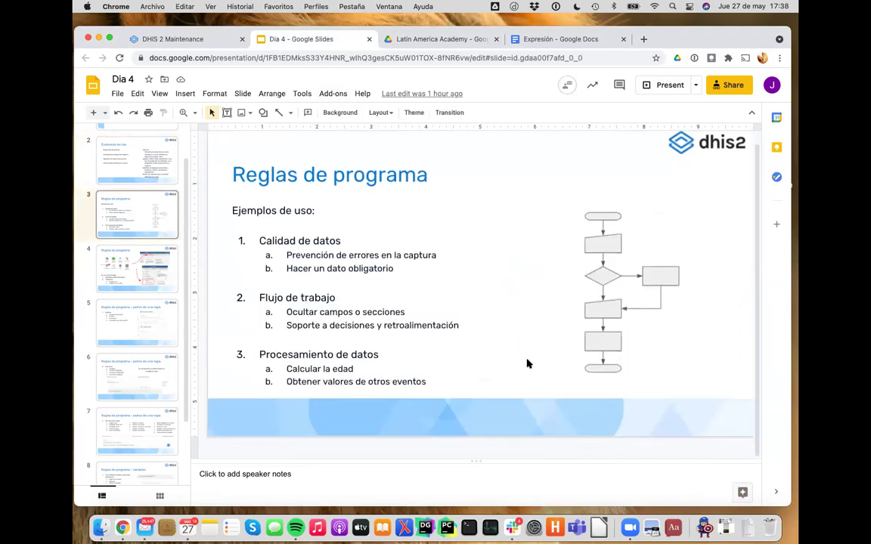
left_click(163, 172)
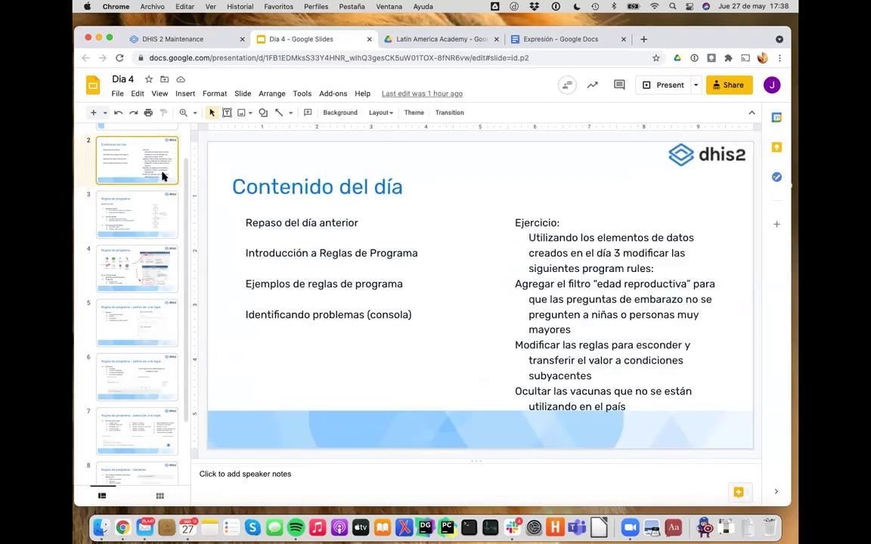
left_click(514, 285)
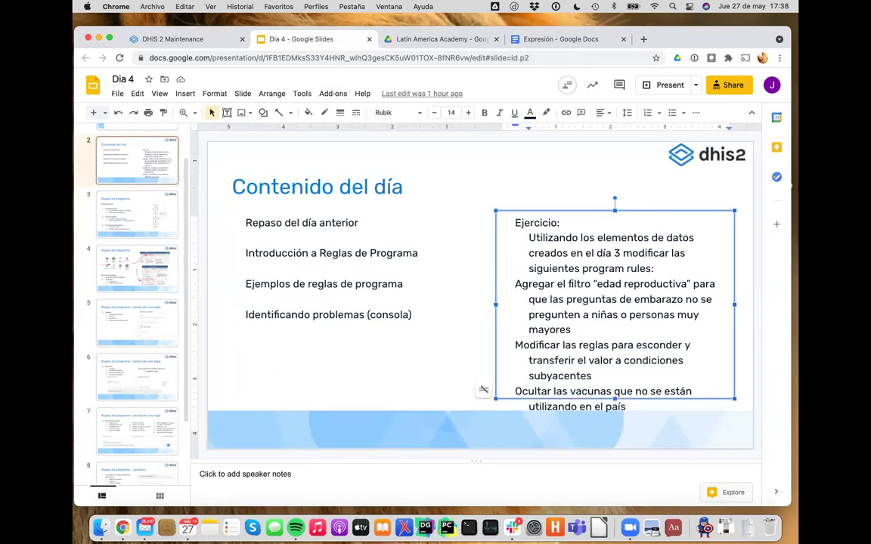
type("1.")
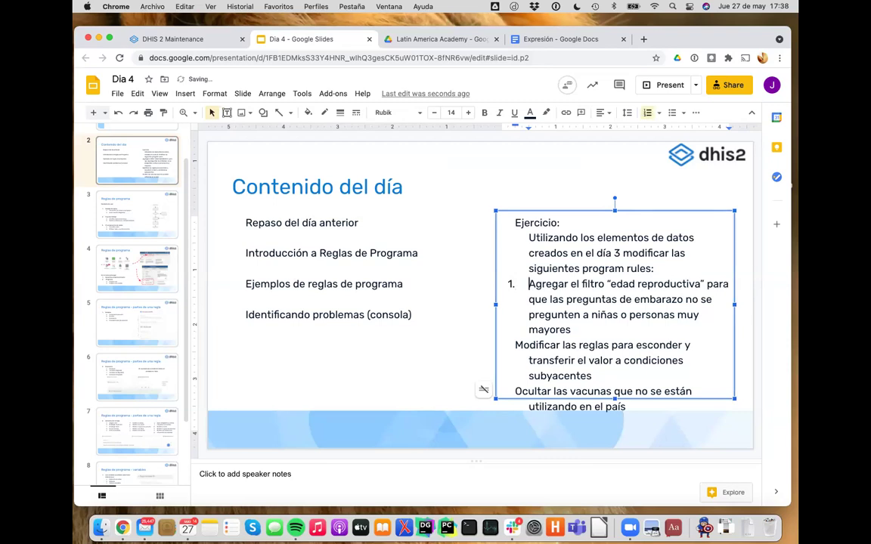
Move the exercise "Ocultar las vacunas que no se están utilizando en el país" directly below item 1 as item 2.
left_click_drag(514, 386, 623, 401)
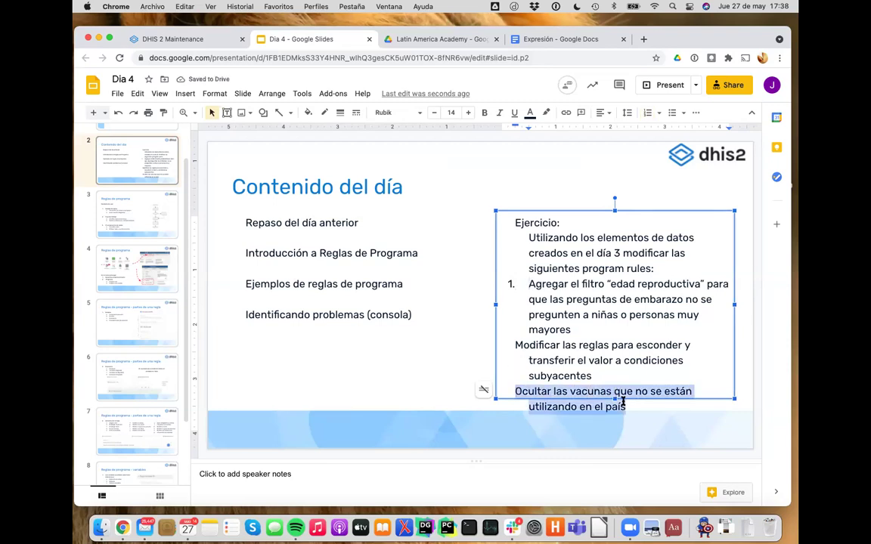
key("ctrl+x")
left_click(579, 328)
key("Return")
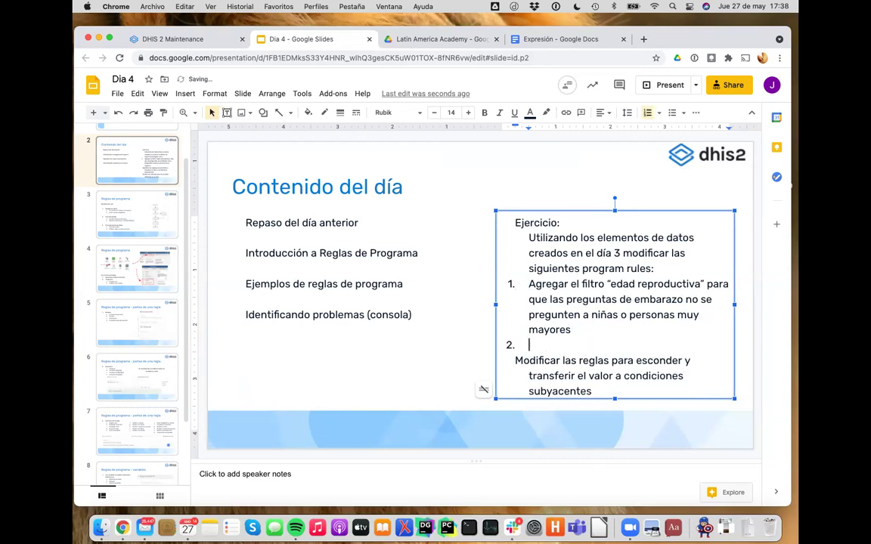
key("super+v")
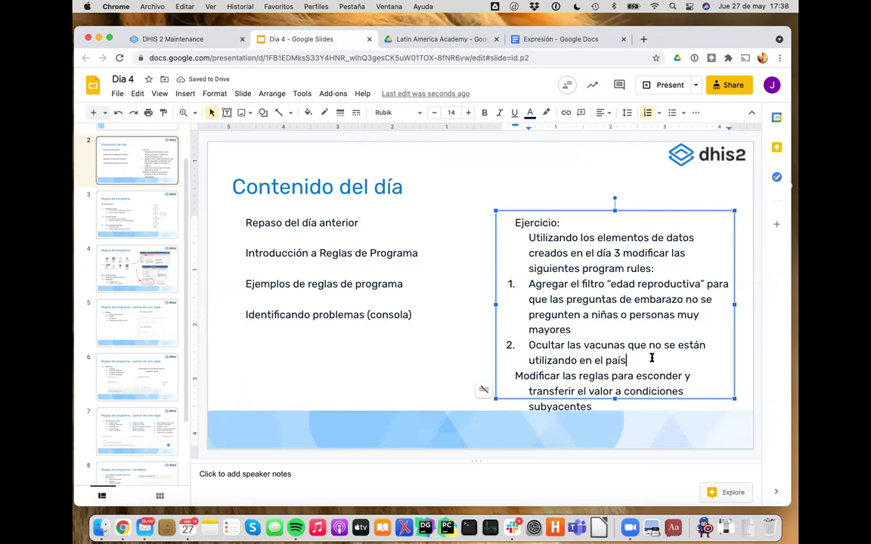
Number the exercise "Modificar las reglas para esconder y transferir el valor a condiciones subyacentes" as item 3.
left_click(514, 376)
key("super+shift+7")
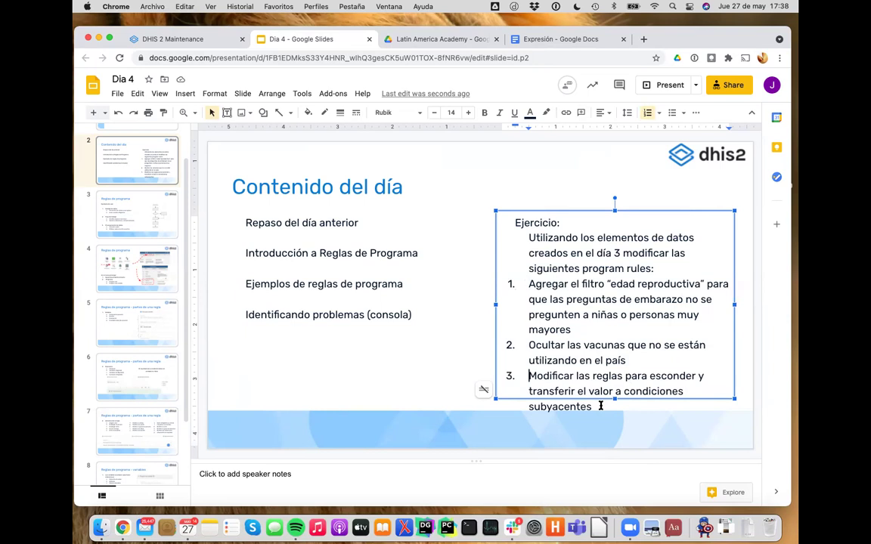
scroll(600, 406, "down", 1)
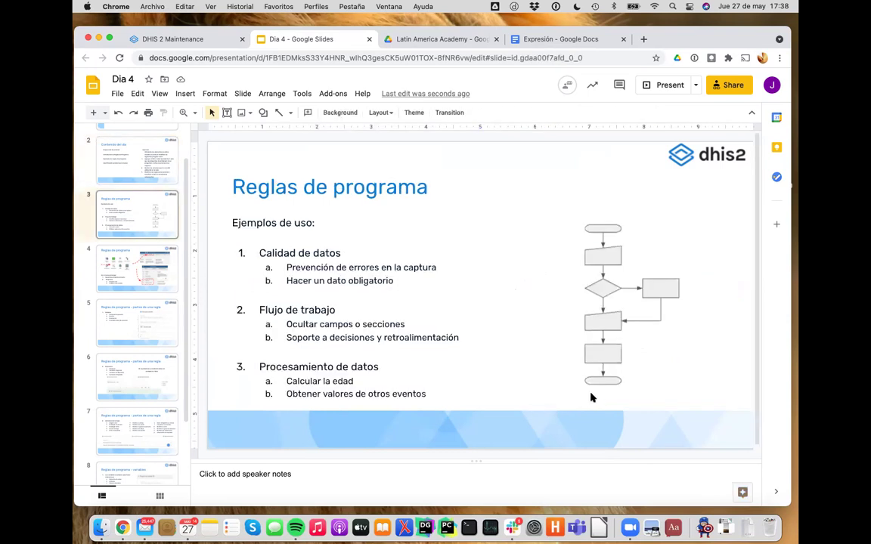
left_click(147, 157)
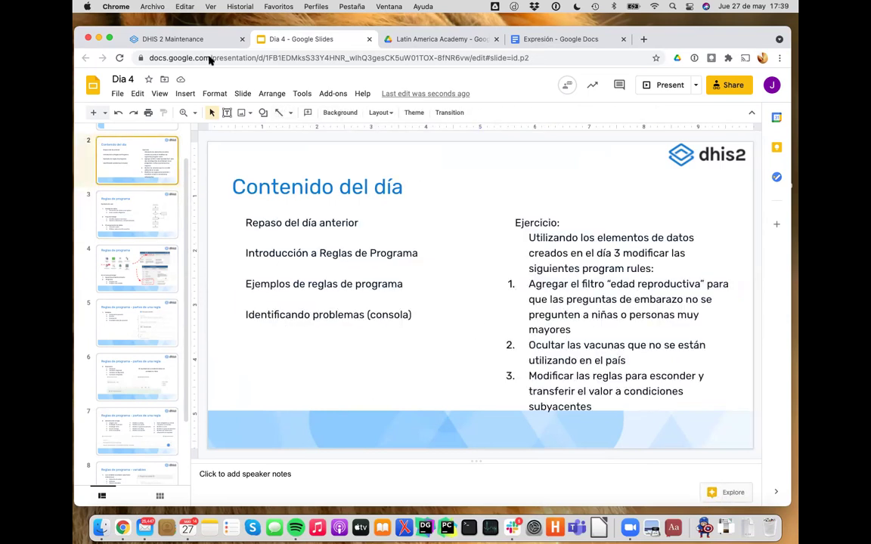
Return to the Maintenance app and filter the program rule variables by the program "GR47 - COVAC - Registro de vacunación COVID-19".
left_click(157, 40)
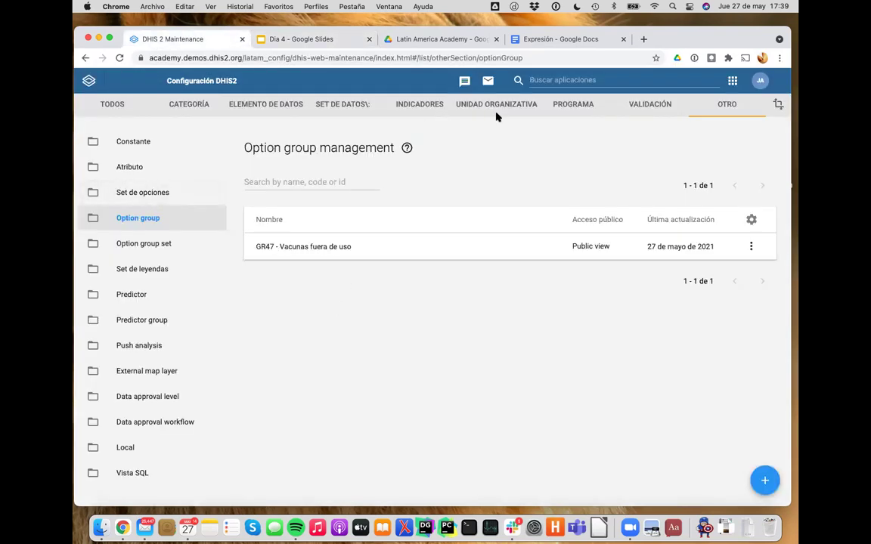
left_click(581, 108)
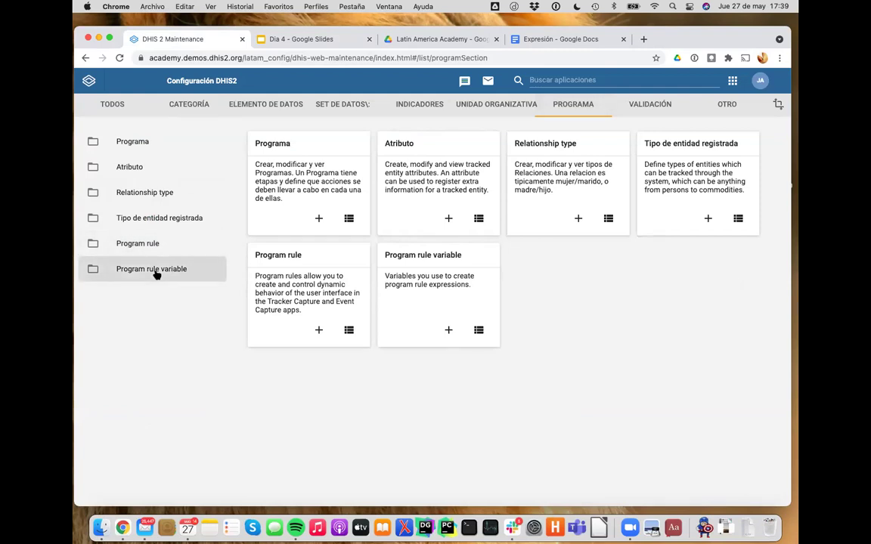
left_click(156, 270)
left_click(436, 188)
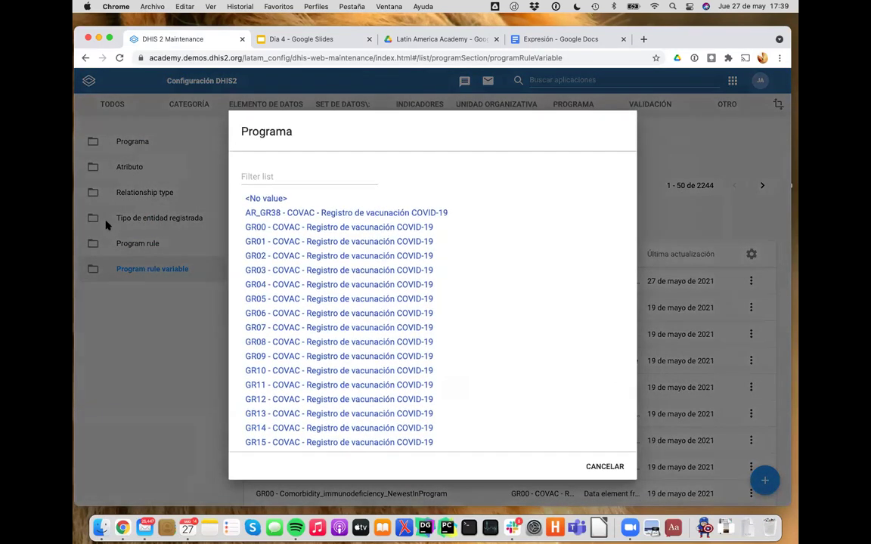
left_click(120, 241)
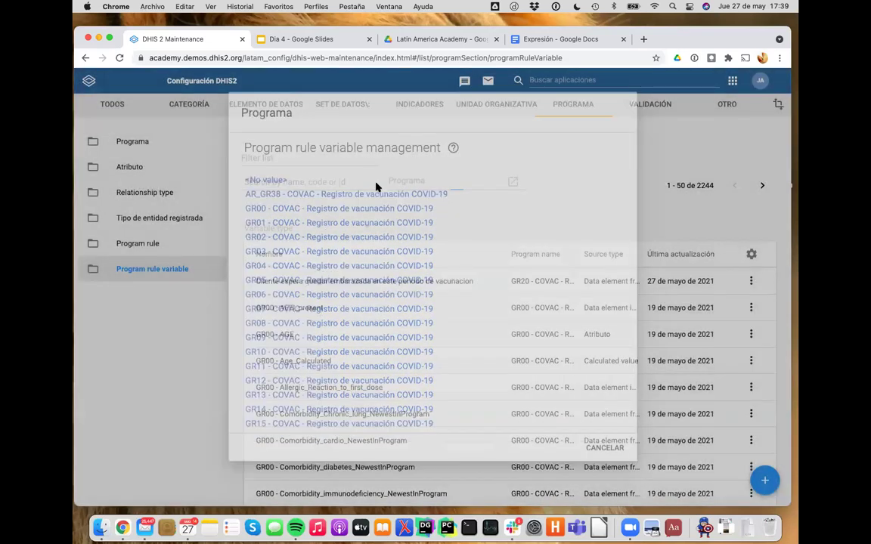
left_click(410, 182)
left_click(359, 178)
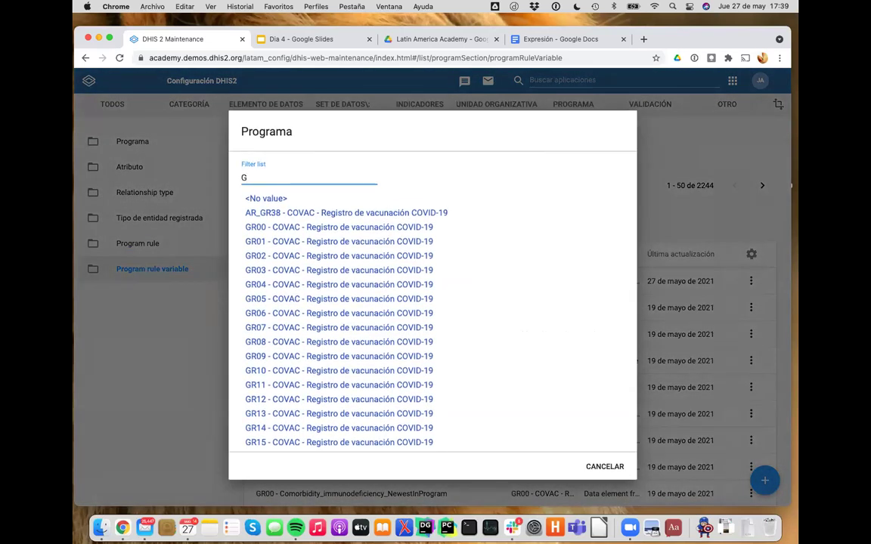
type("GR47")
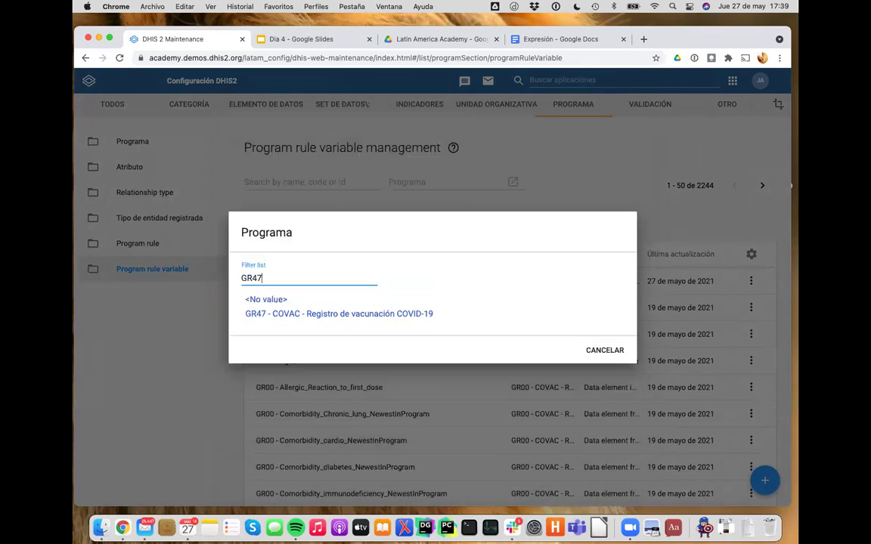
left_click(346, 314)
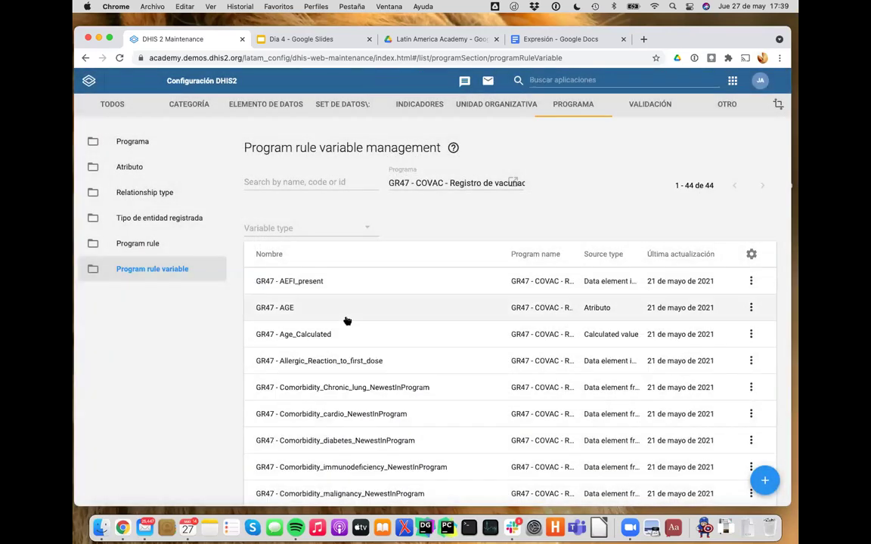
Open the program rule variable "GR47 - Underlying_conditions_previous" and examine its name, source type and data element.
scroll(346, 320, "down", 3)
scroll(493, 399, "down", 4)
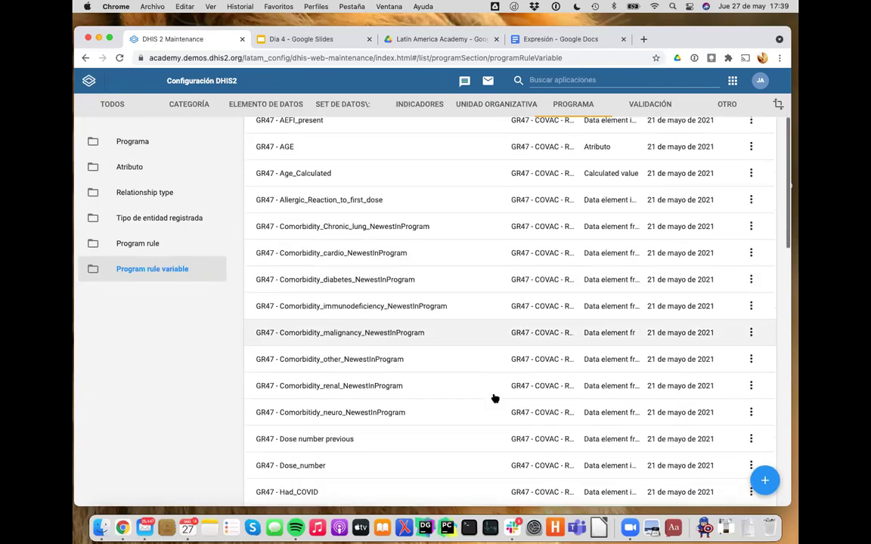
scroll(494, 398, "down", 8)
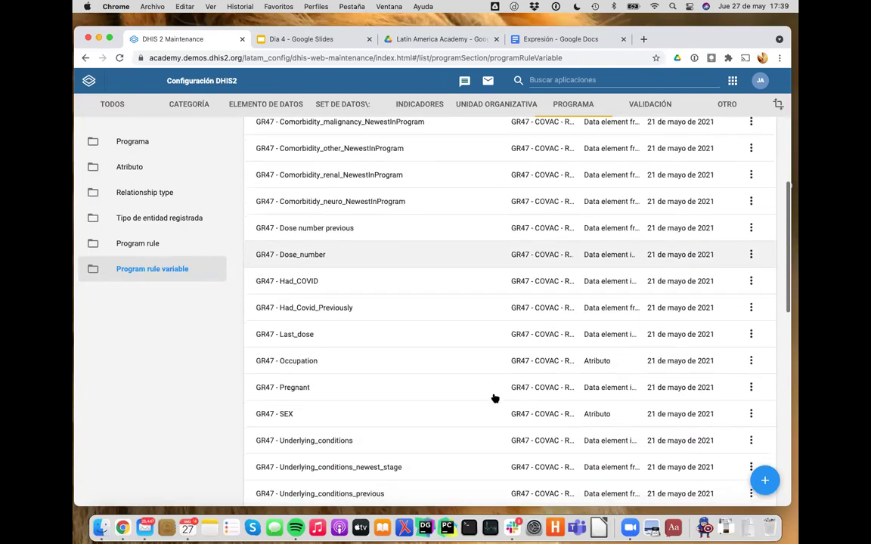
scroll(494, 398, "down", 3)
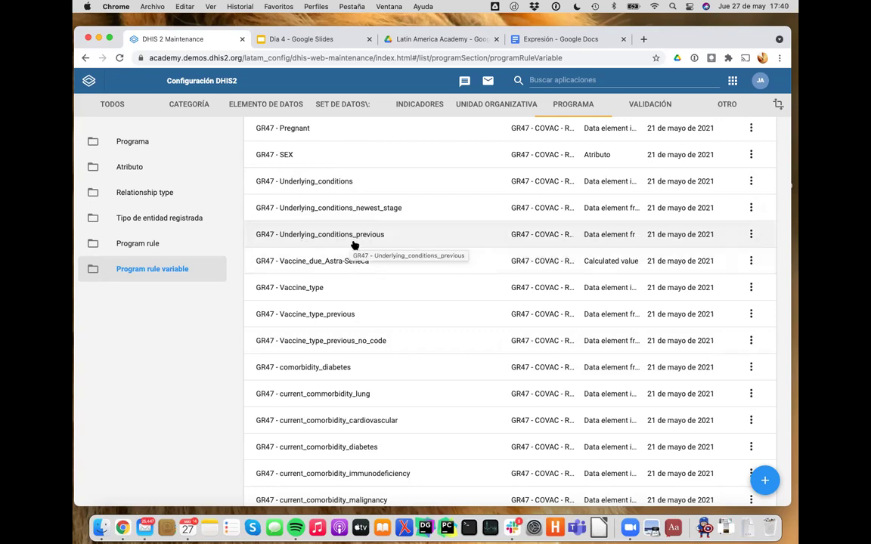
left_click(398, 239)
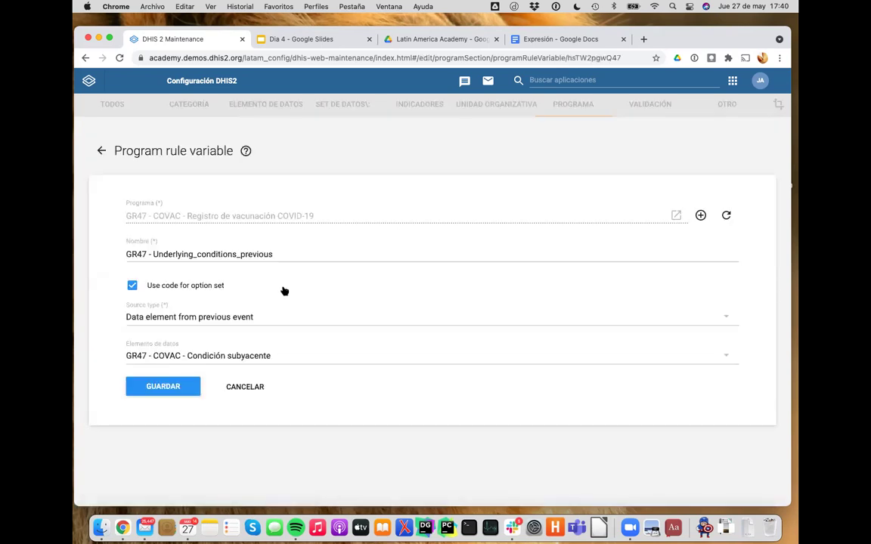
left_click(125, 254)
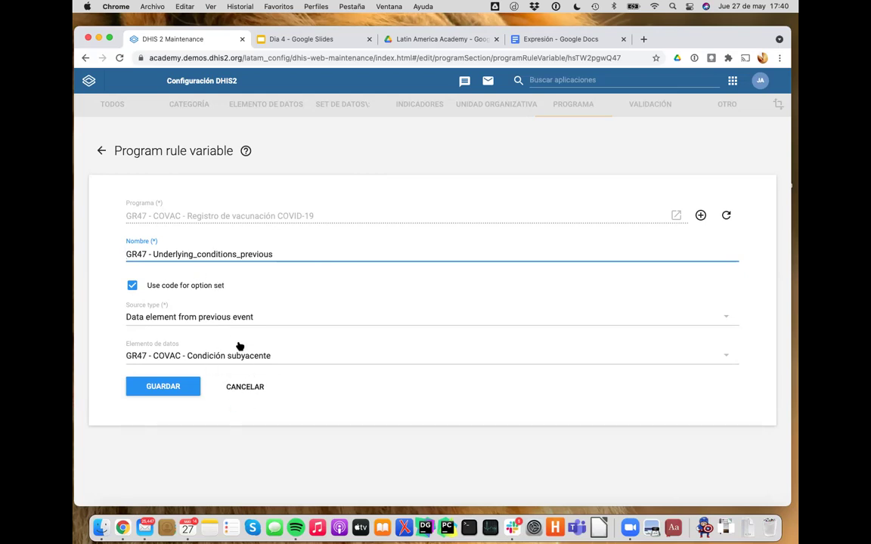
Try the source type "Data element from the newest event for a program stage", return to "Data element from previous event" and clear the data element.
left_click(206, 321)
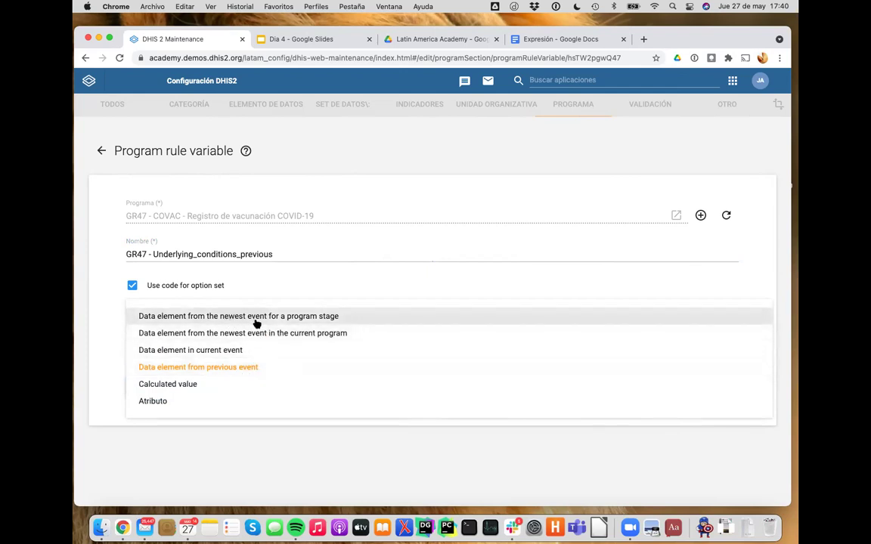
left_click(309, 317)
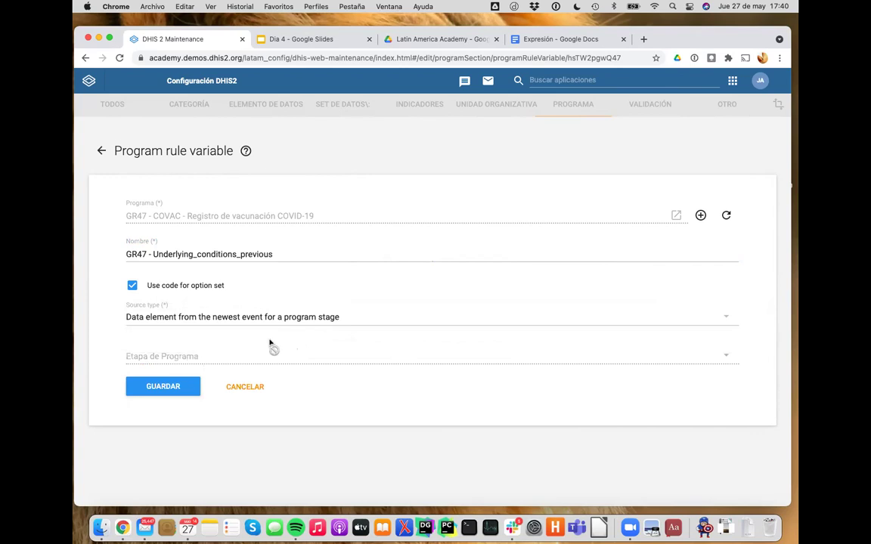
left_click(220, 323)
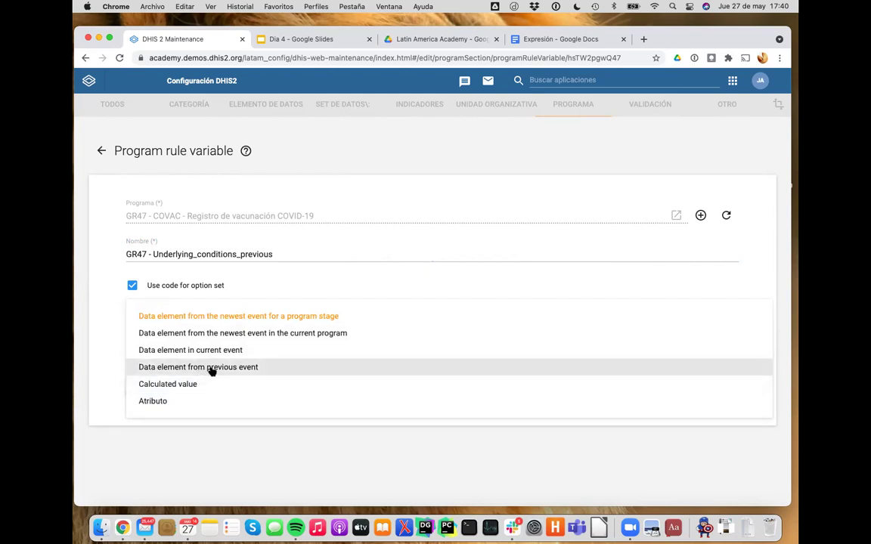
left_click(207, 367)
left_click(189, 359)
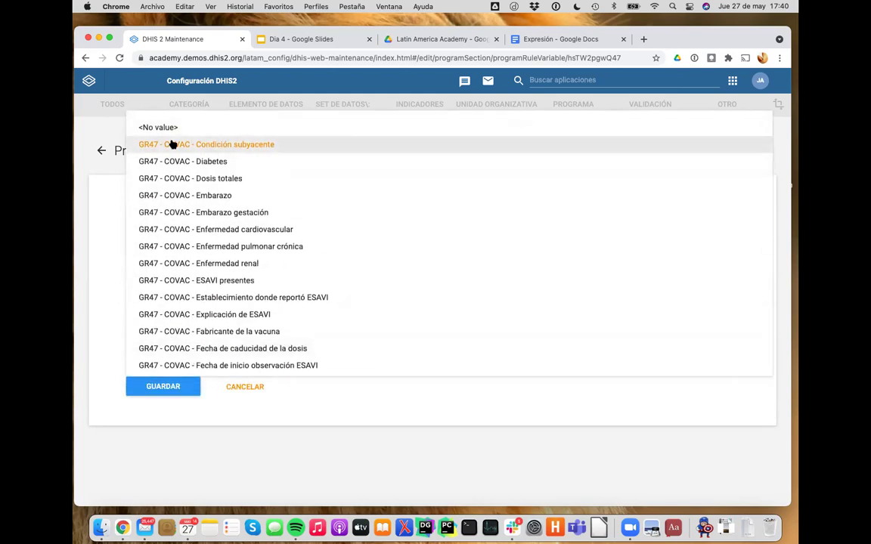
left_click(168, 128)
Try sourcing "GR47 - COVAC - Condición subyacente" from the newest event of stage "GR47 - Vacunación", and abandon the unsaved changes.
left_click(227, 326)
left_click(224, 320)
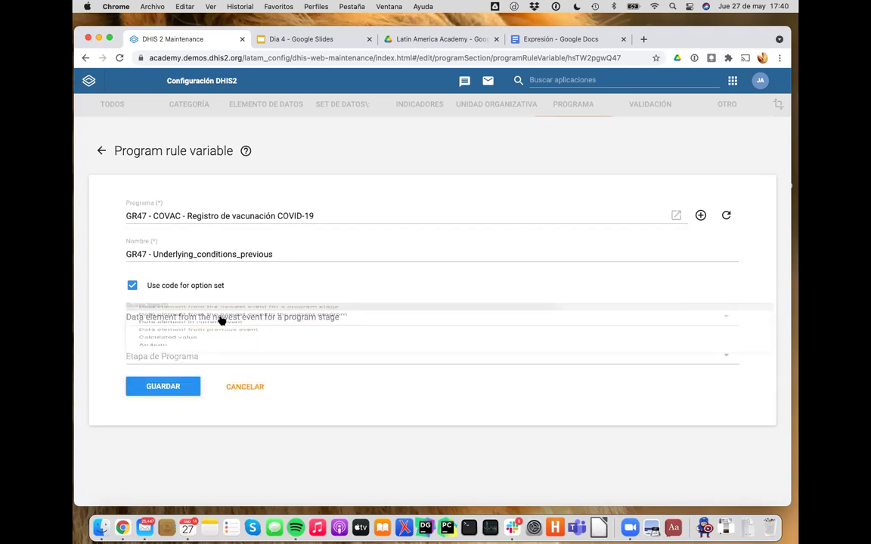
left_click(200, 358)
left_click(180, 372)
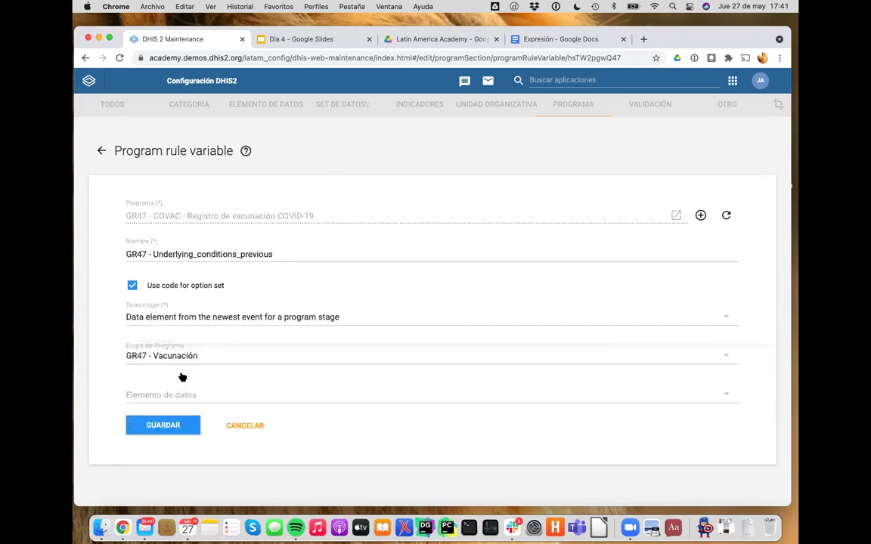
left_click(195, 397)
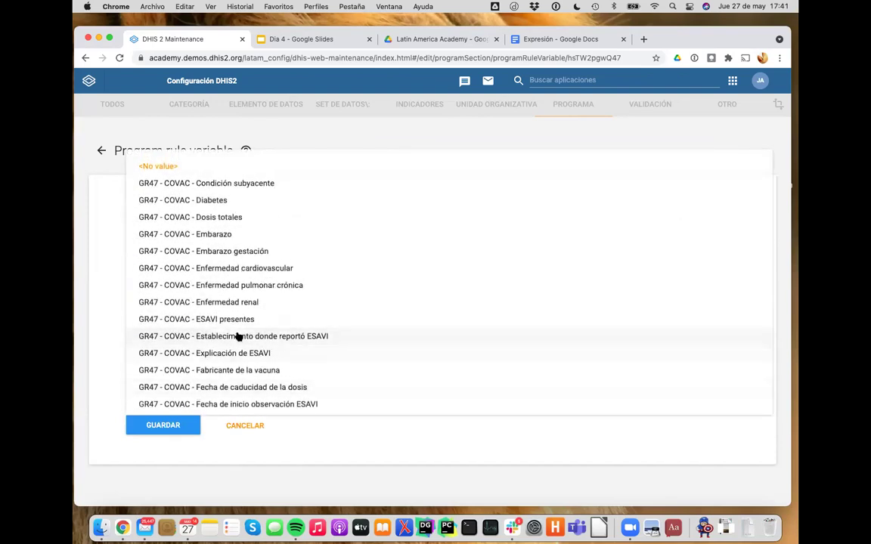
left_click(233, 188)
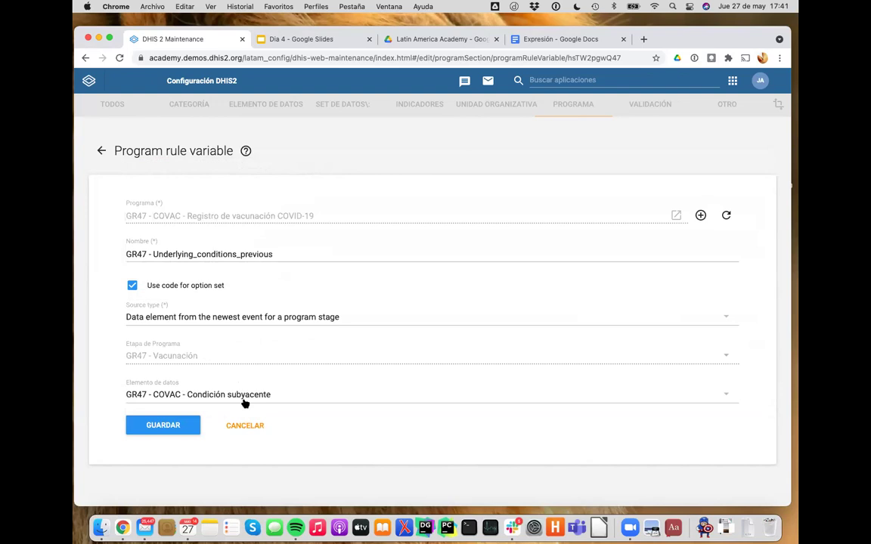
left_click(252, 426)
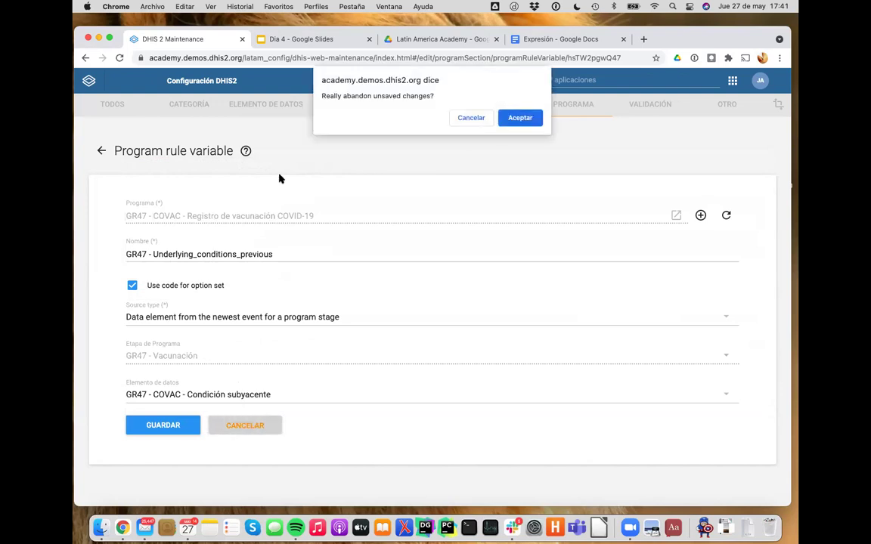
left_click(518, 118)
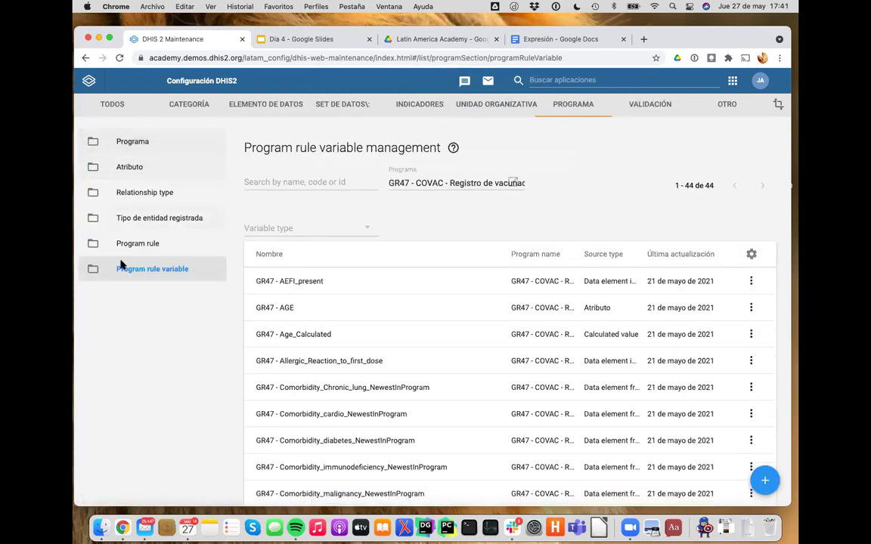
Look through the GR47 program rules for those that handle the client's history of underlying conditions.
left_click(133, 243)
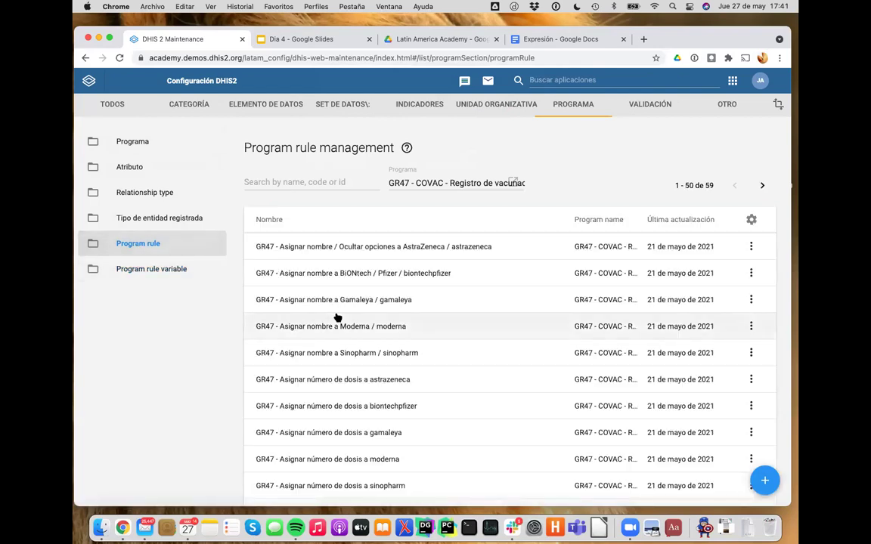
scroll(427, 355, "down", 2)
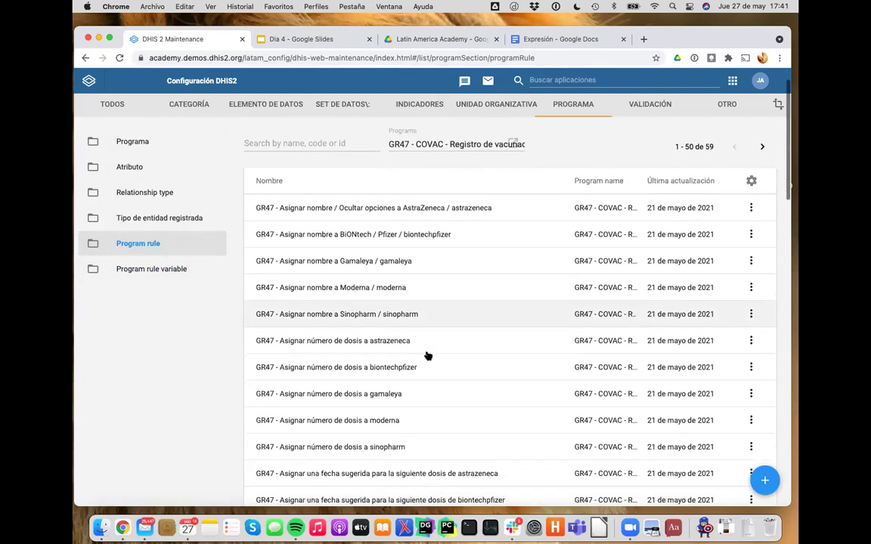
scroll(427, 355, "down", 2)
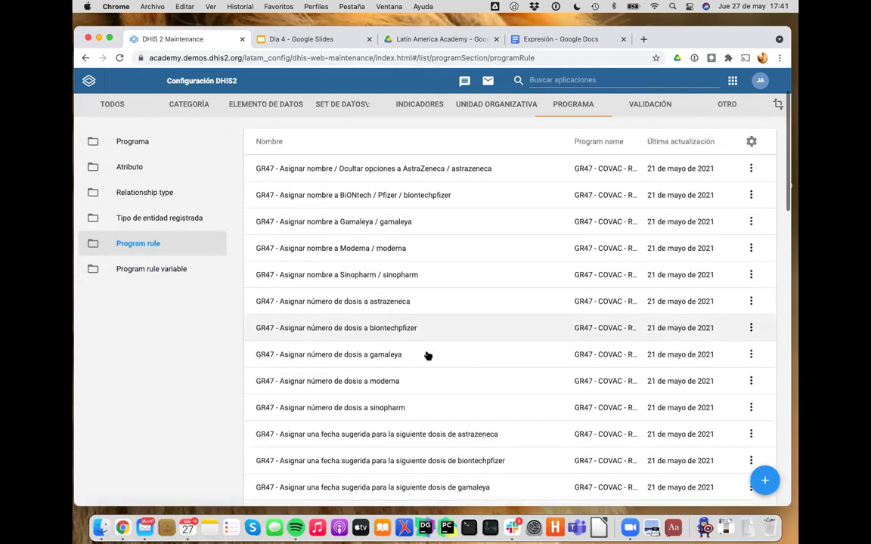
scroll(427, 355, "down", 4)
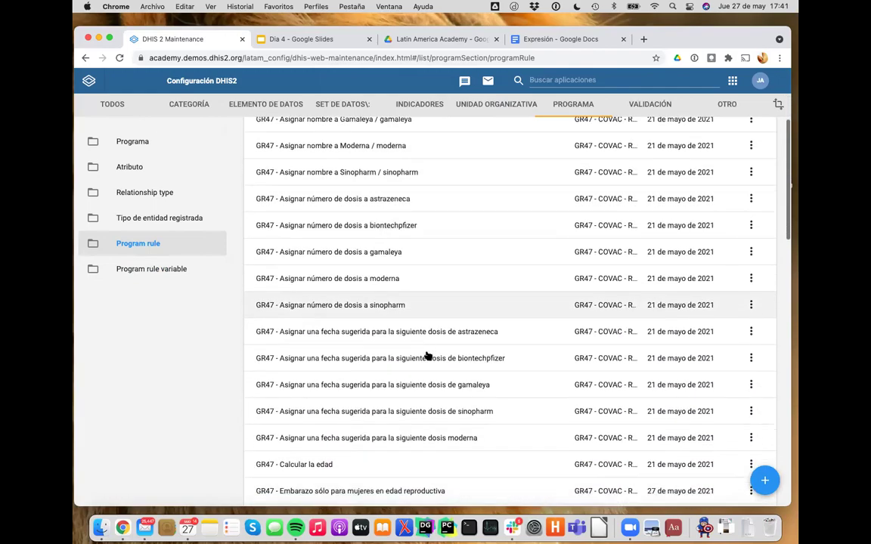
scroll(427, 355, "down", 1)
scroll(427, 355, "down", 4)
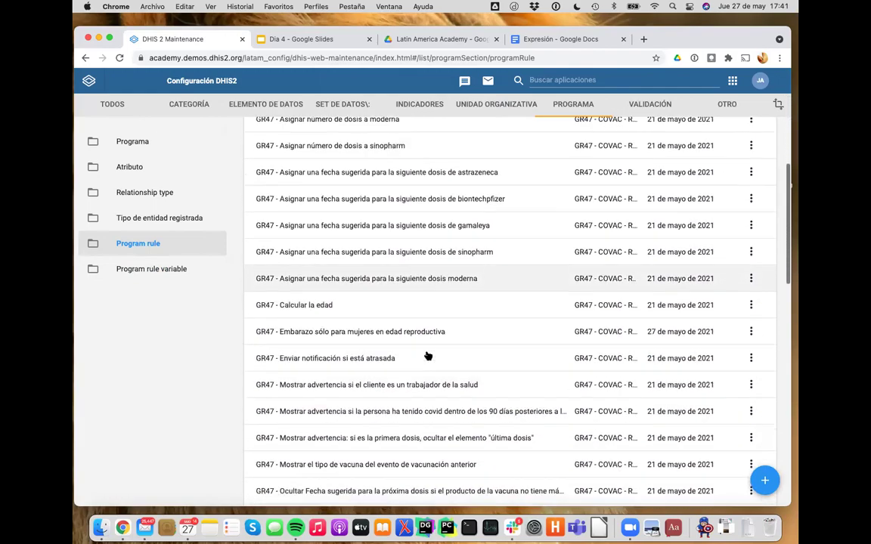
scroll(427, 355, "up", 2)
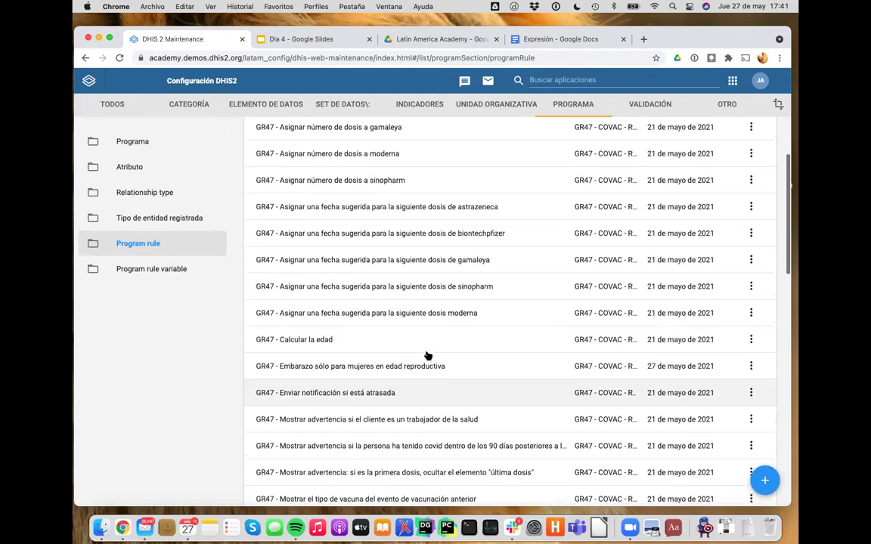
scroll(427, 355, "down", 5)
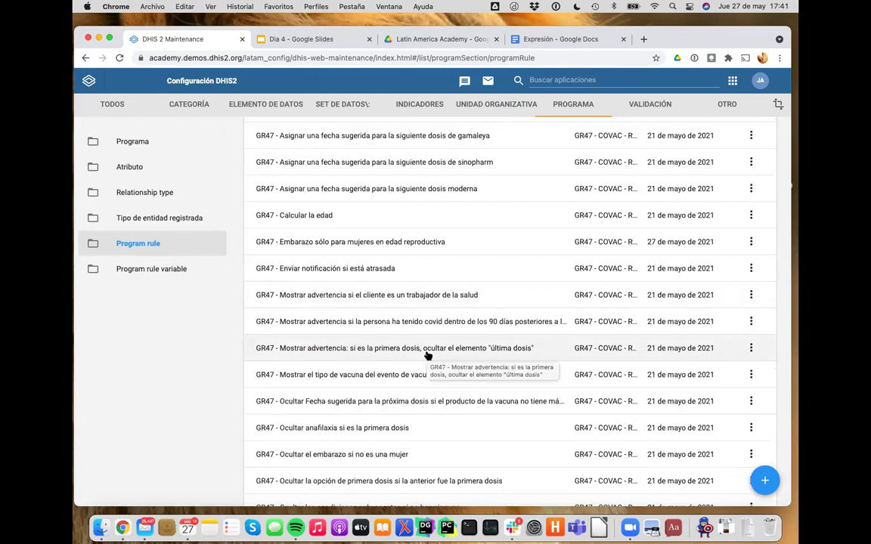
scroll(427, 356, "up", 5)
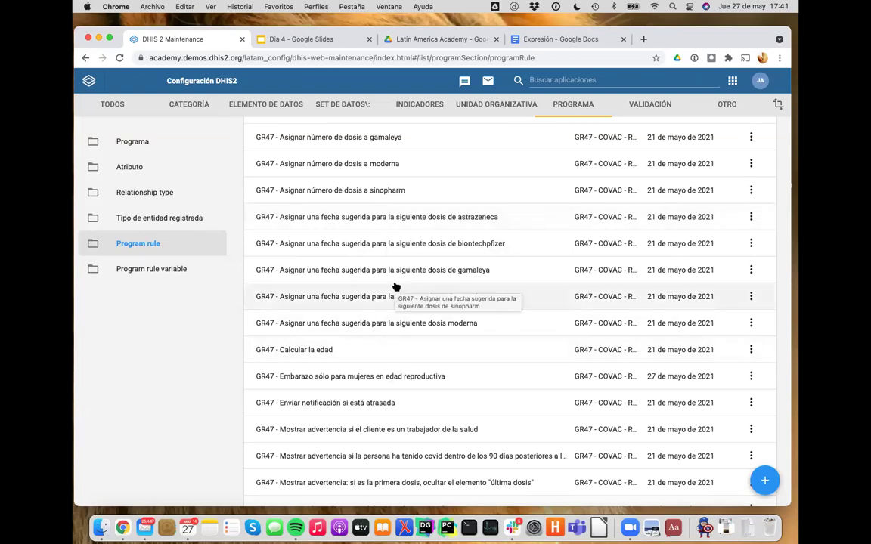
scroll(395, 287, "down", 5)
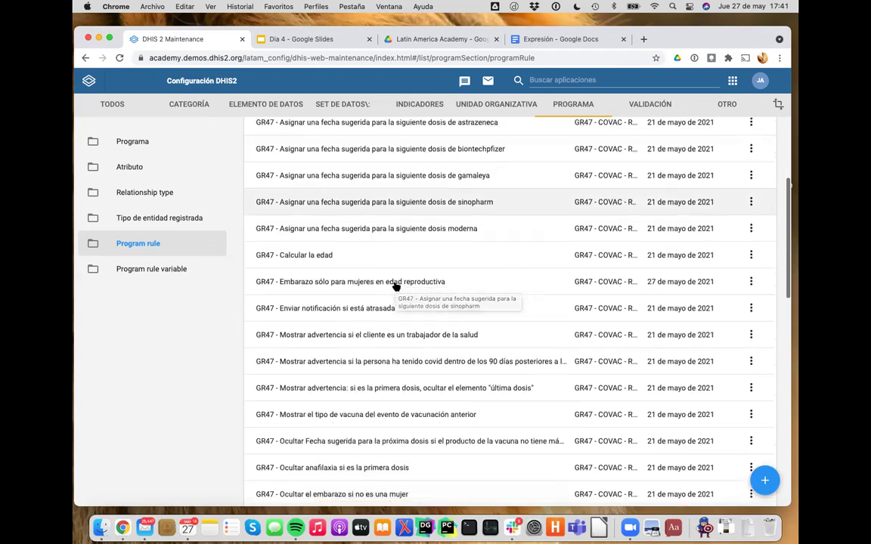
scroll(396, 287, "down", 1)
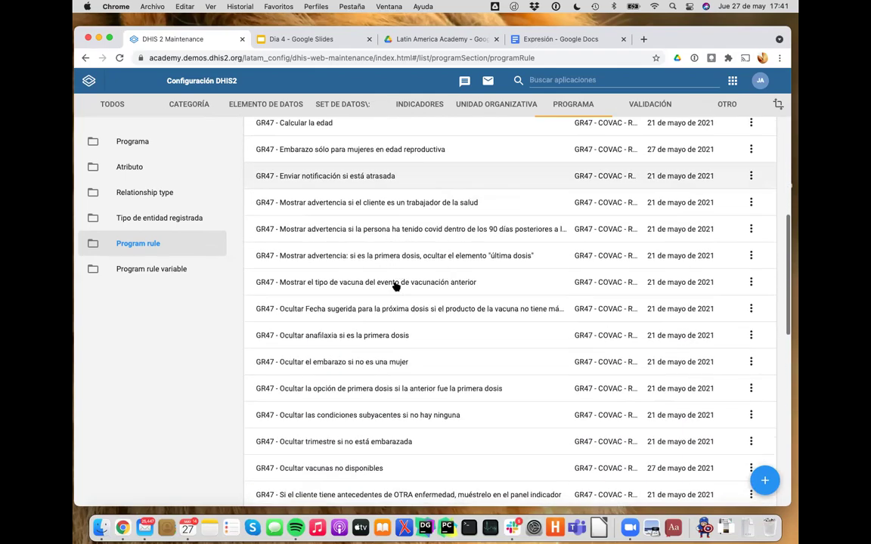
scroll(395, 287, "down", 1)
scroll(395, 287, "down", 5)
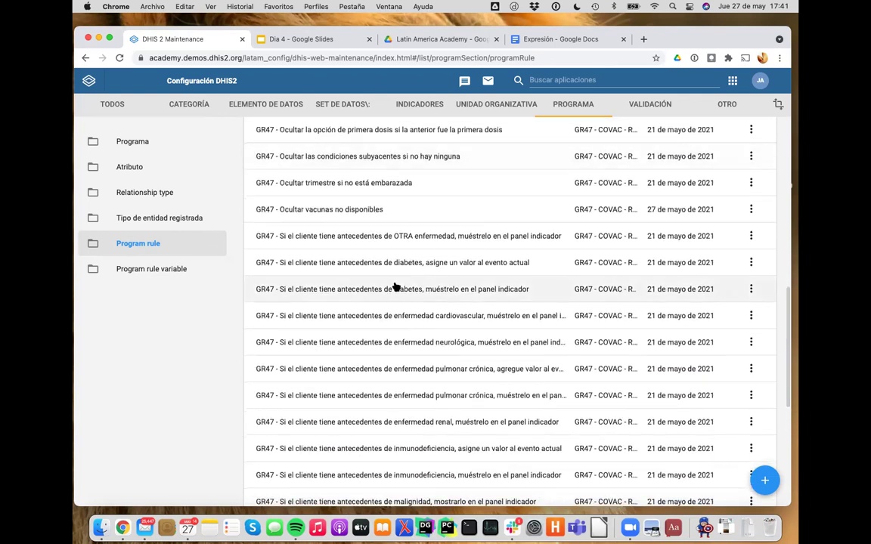
scroll(396, 288, "down", 1)
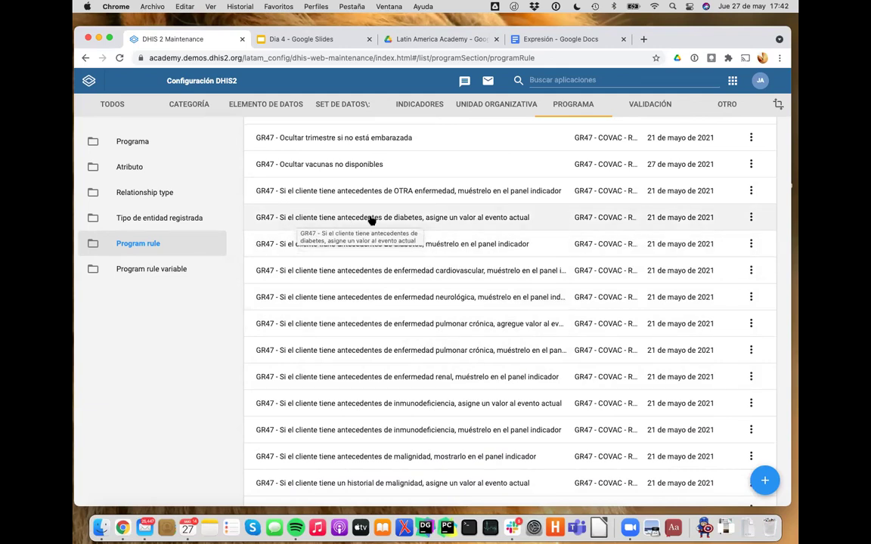
Open the rule "GR47 - Si el cliente tiene antecedentes de diabetes, asigne un valor al evento actual" and review its condition and actions.
left_click(286, 221)
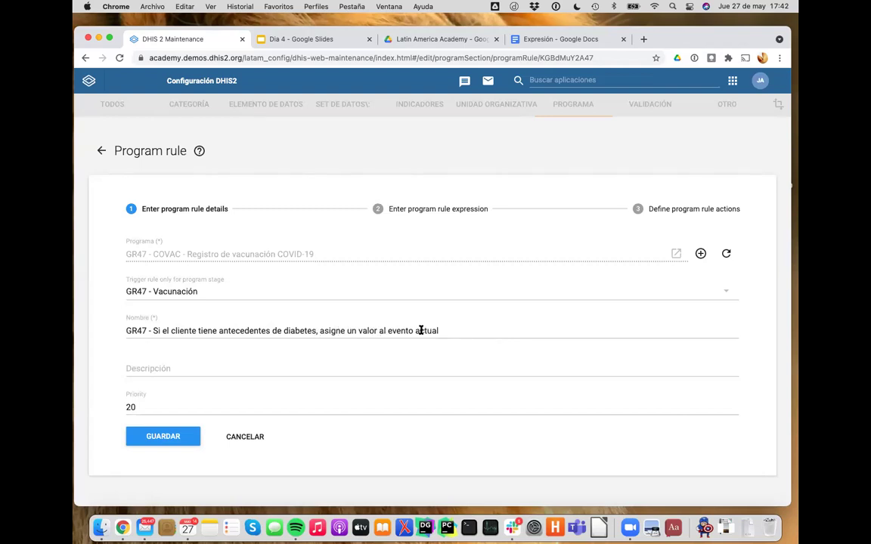
left_click(420, 216)
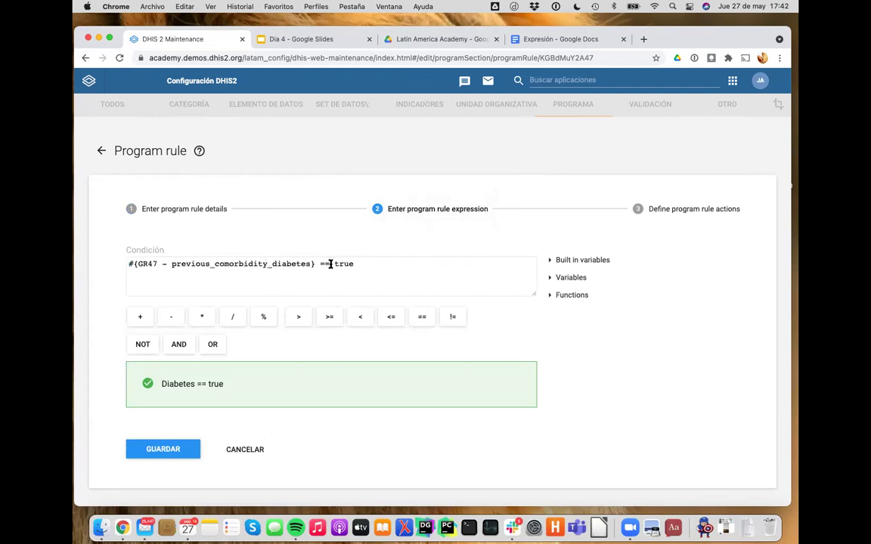
left_click(659, 217)
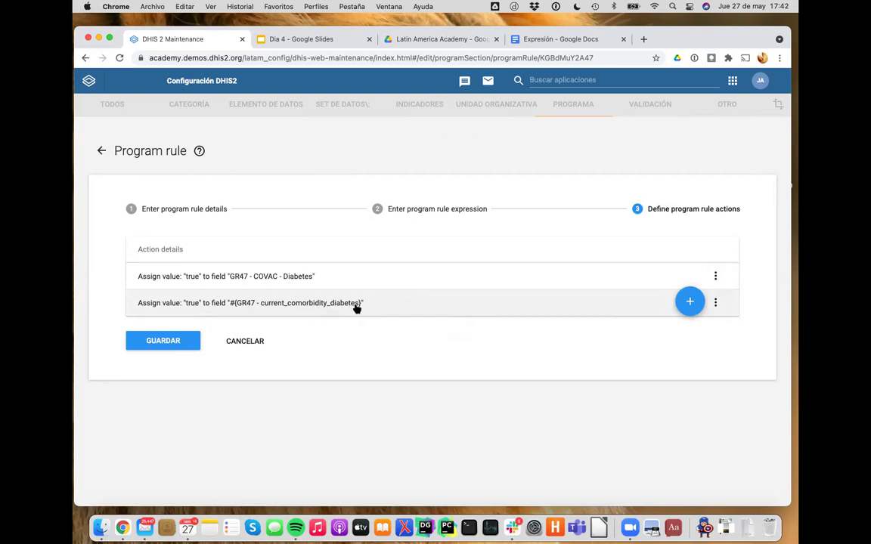
Switch to Tracker Capture in a duplicated browser tab and open a registered client's dashboard in the GR47 COVID-19 vaccination program.
right_click(198, 43)
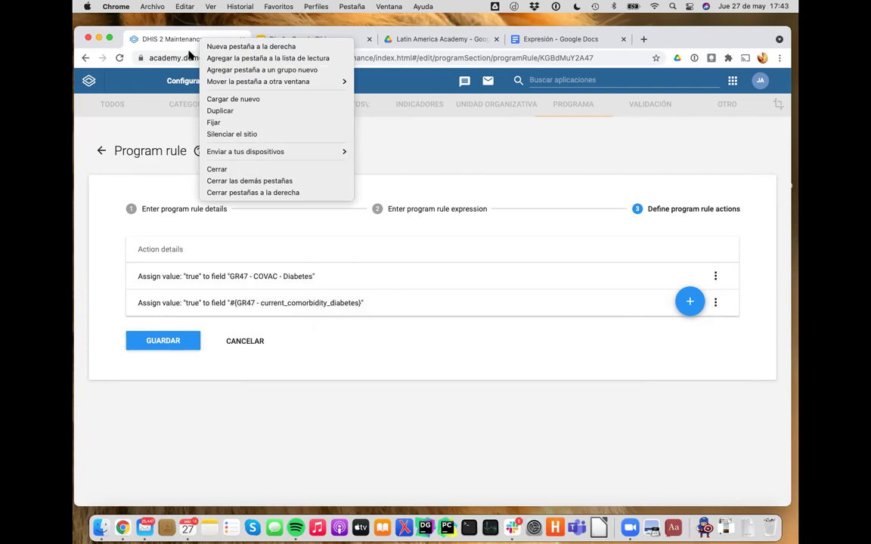
left_click(219, 110)
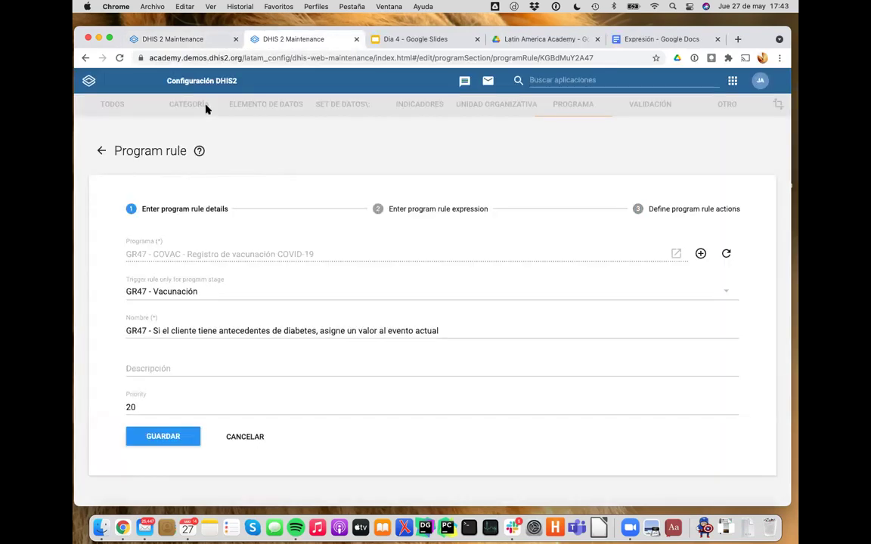
left_click(563, 81)
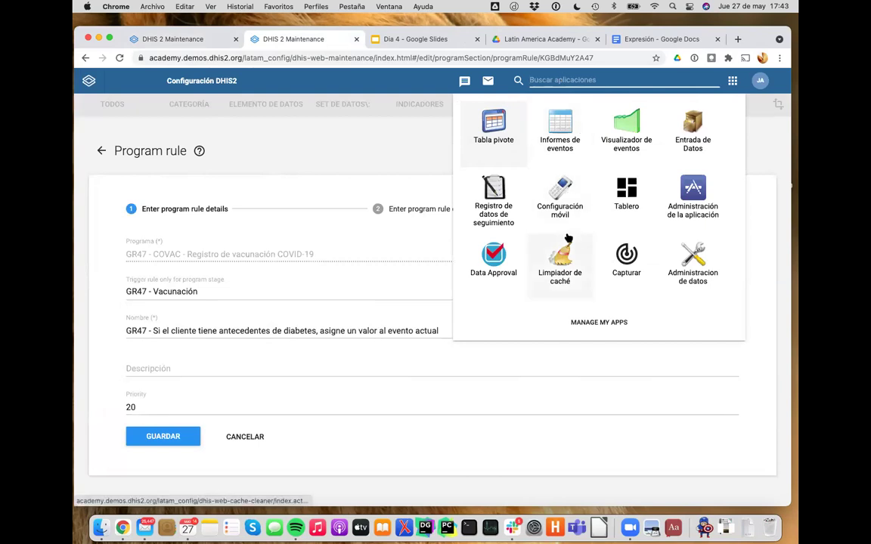
left_click(492, 200)
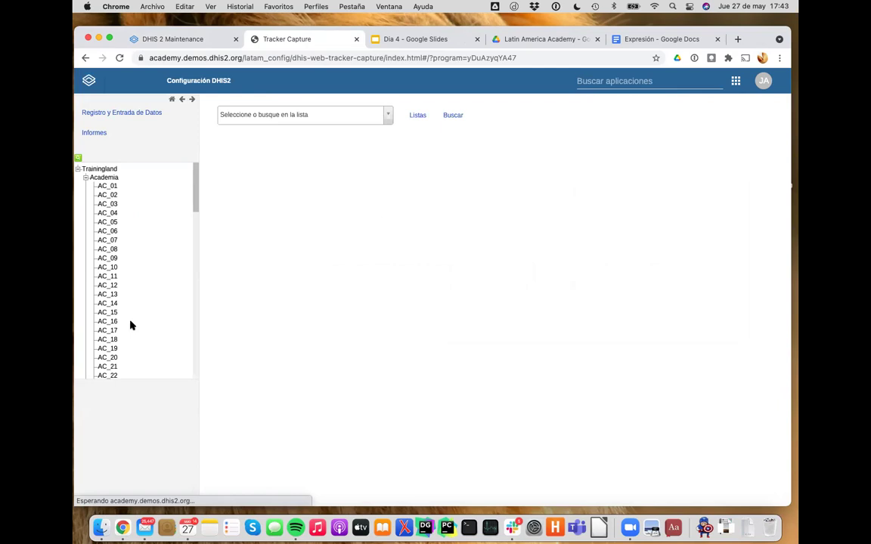
left_click(294, 186)
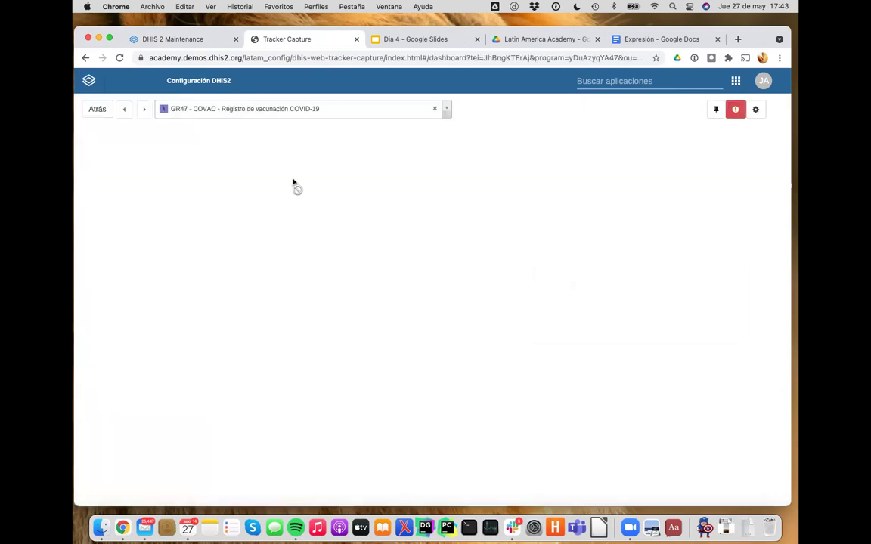
Add a new event dated 2021-05-27 to the client's "GR47 - Vacunación" stage.
scroll(364, 241, "down", 4)
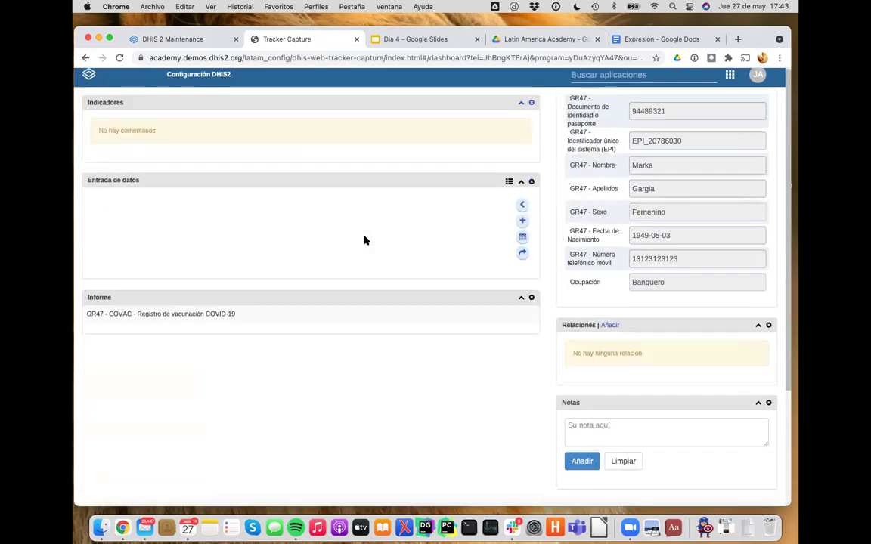
scroll(363, 240, "down", 1)
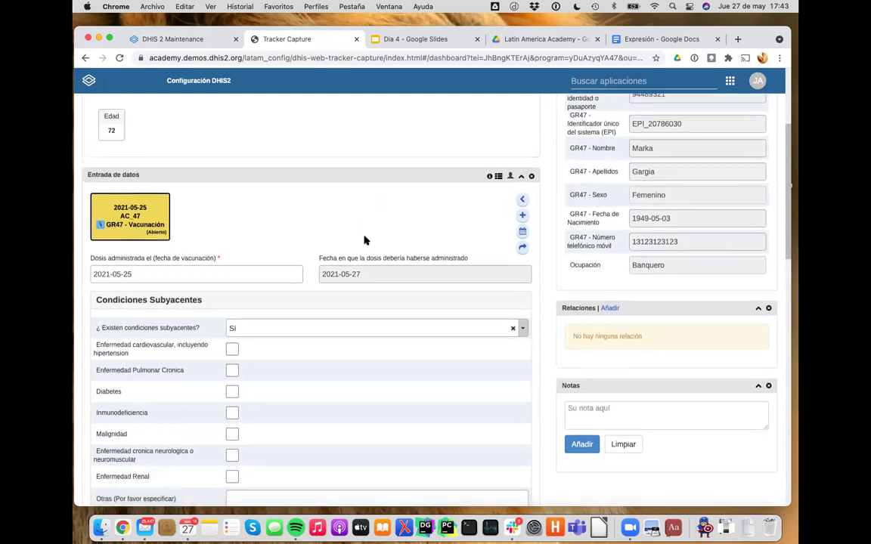
left_click(520, 211)
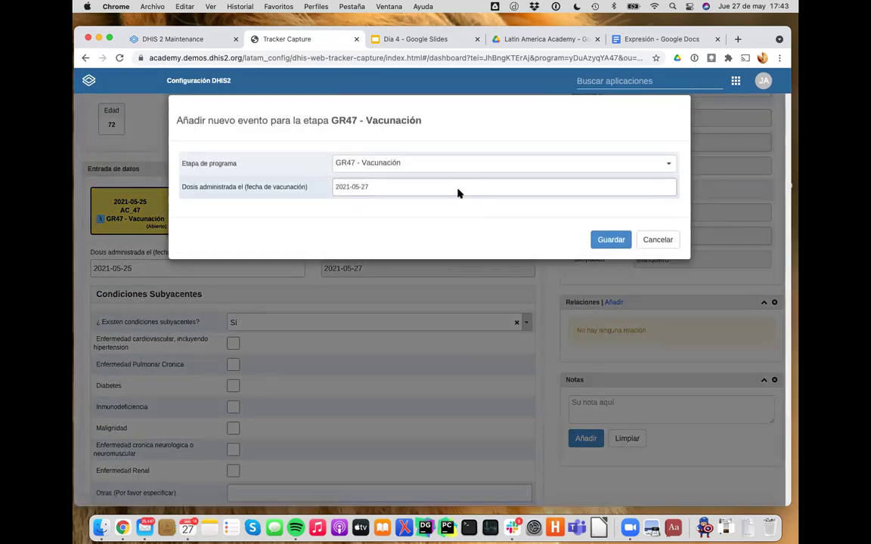
left_click(611, 239)
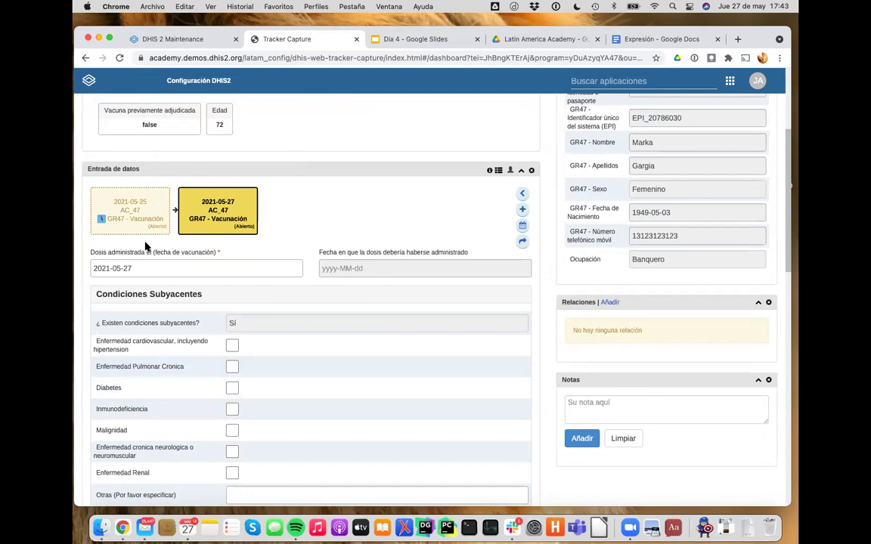
Return to the 2021-05-25 vaccination event and set "¿Existen condiciones subyacentes?" to No.
left_click(130, 214)
left_click(233, 322)
left_click(227, 334)
scroll(228, 325, "down", 3)
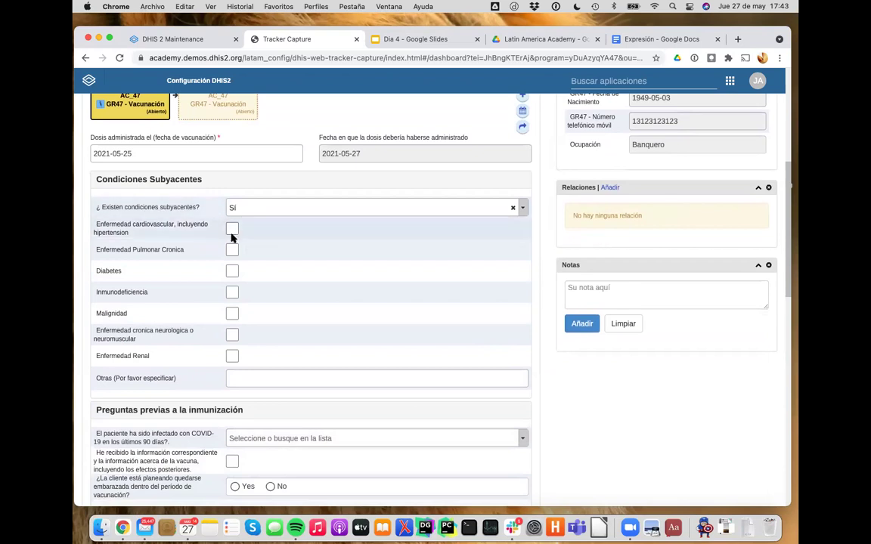
left_click(261, 208)
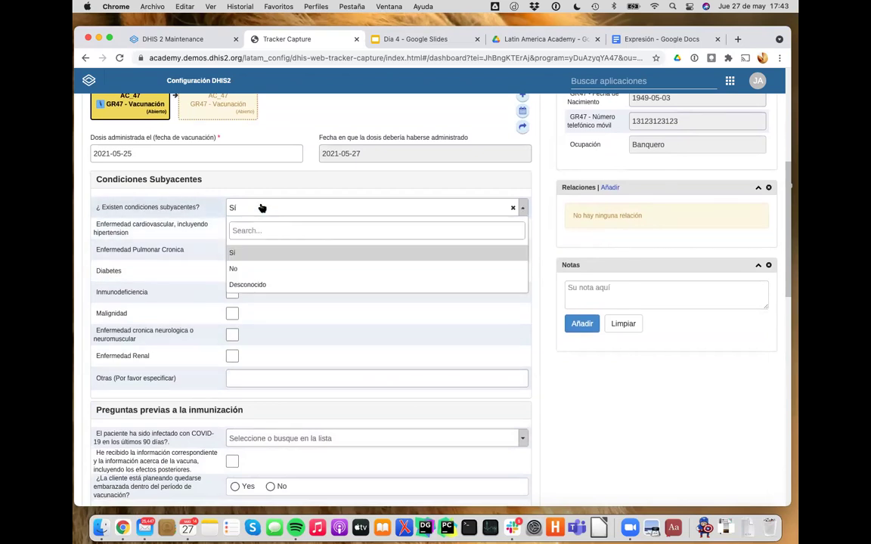
left_click(235, 268)
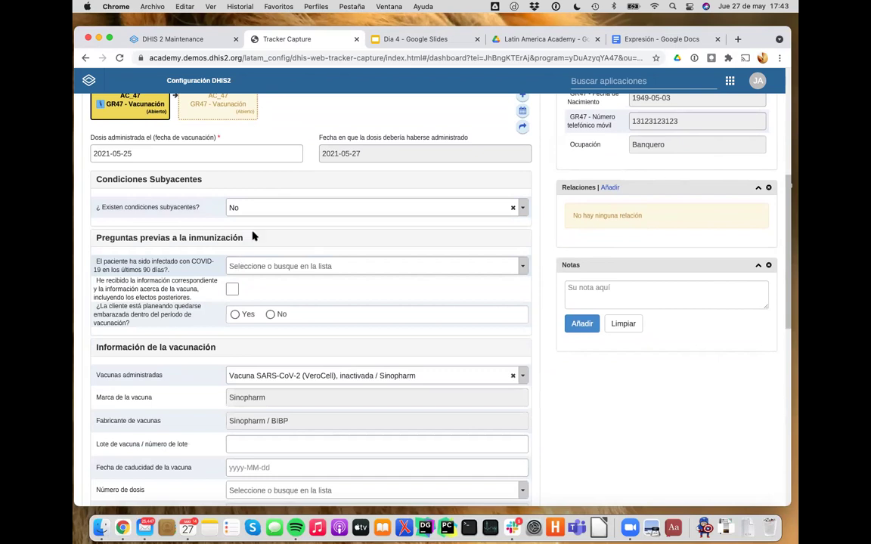
Clear the answer on existing underlying conditions, set it to Desconocido, and reopen its list of options.
left_click(514, 207)
left_click(524, 208)
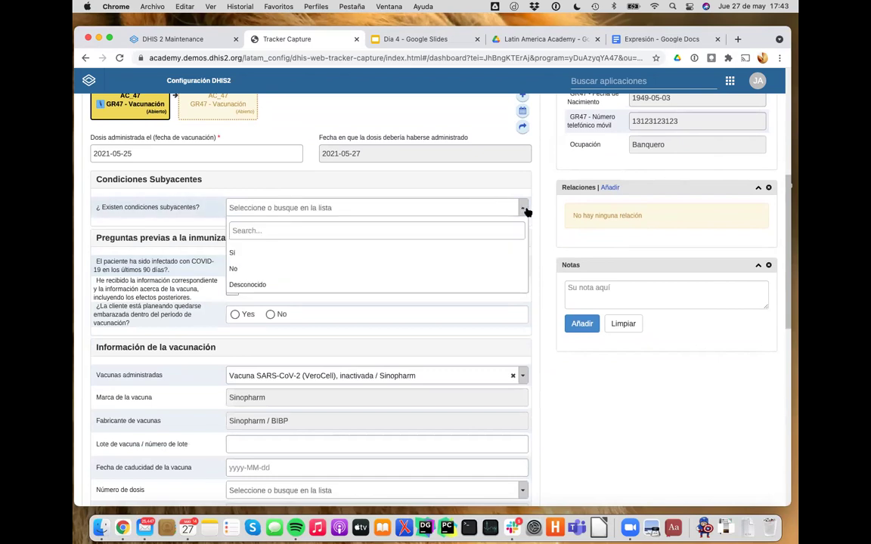
left_click(412, 283)
left_click(392, 212)
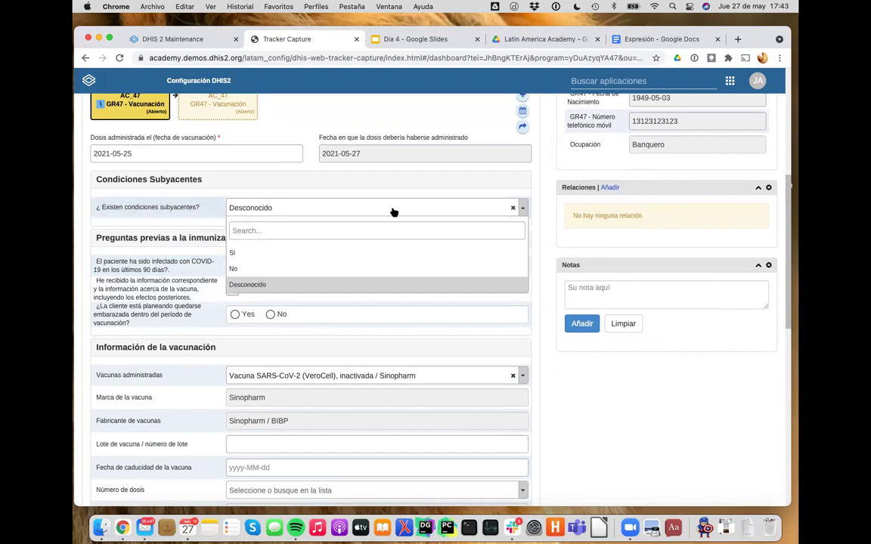
In the 2021-05-25 vaccination event, set the underlying conditions question to Sí and mark Diabetes.
left_click(327, 253)
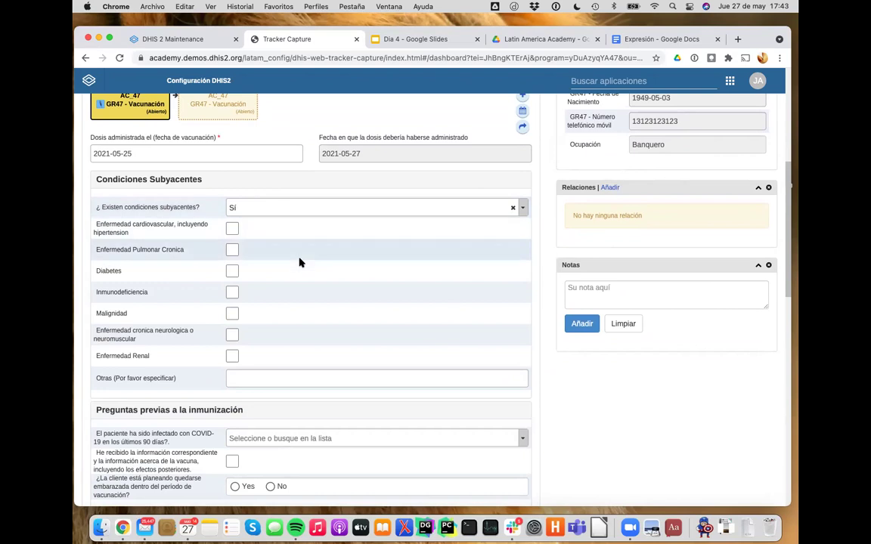
scroll(264, 208, "up", 5)
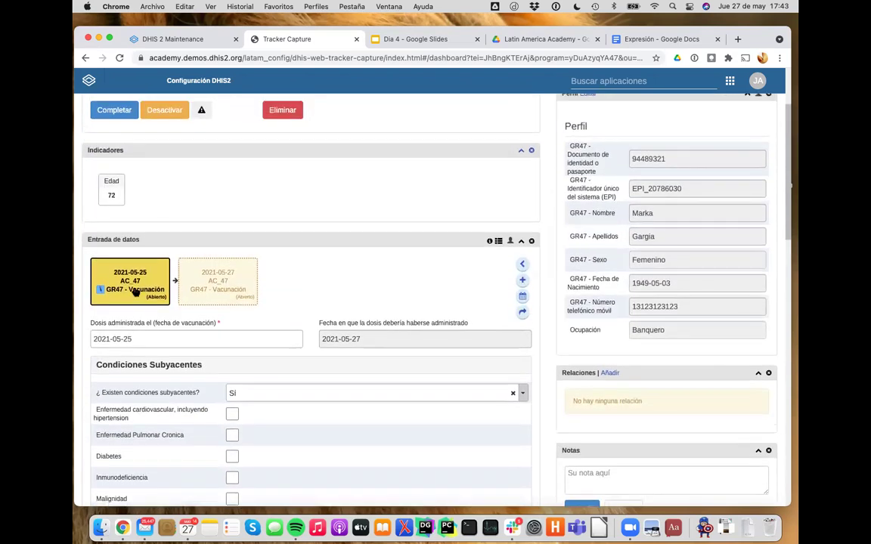
mouse_move(131, 301)
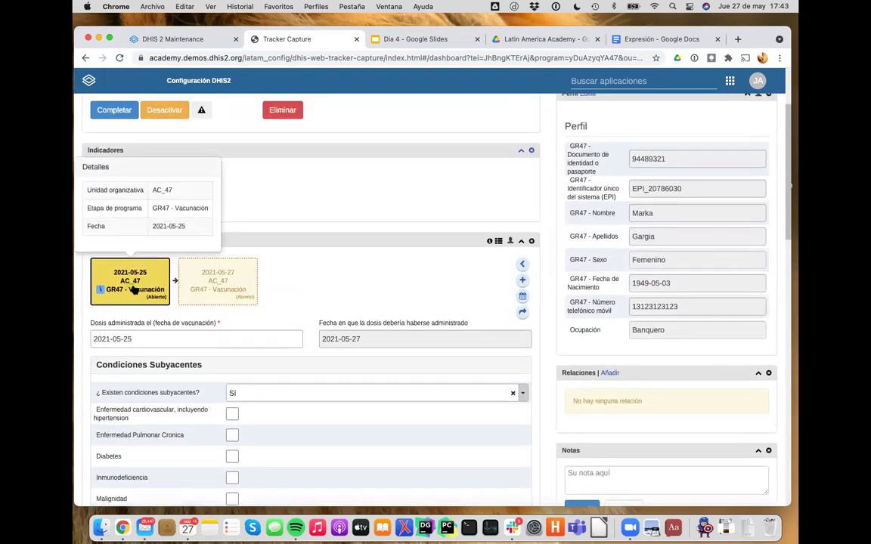
mouse_move(218, 284)
scroll(282, 341, "down", 5)
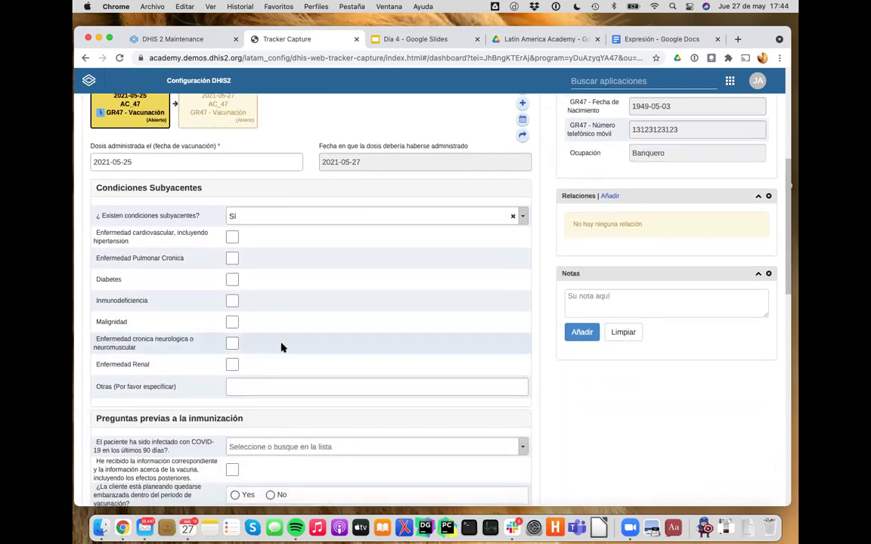
left_click(231, 281)
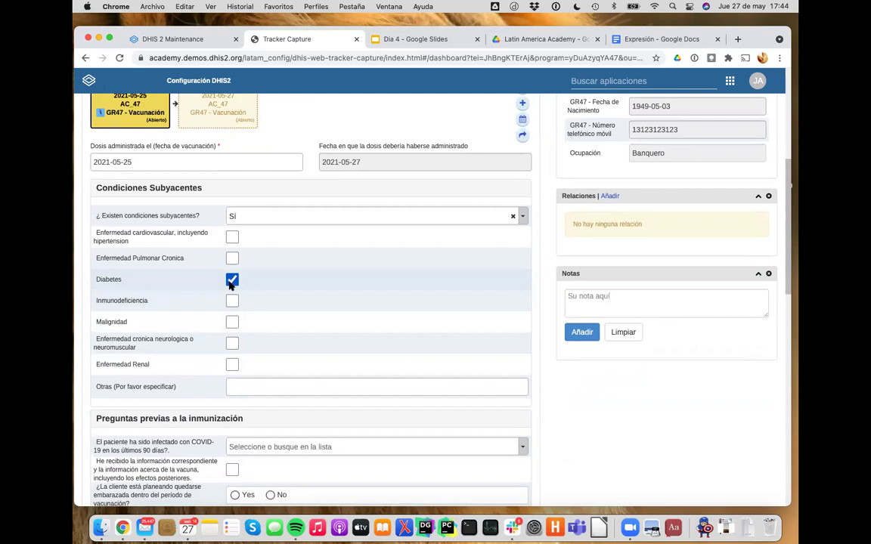
Switch to DHIS 2 Maintenance and examine the previous-diabetes variable and comparison in the program rule's condition expression.
left_click(213, 38)
left_click(403, 211)
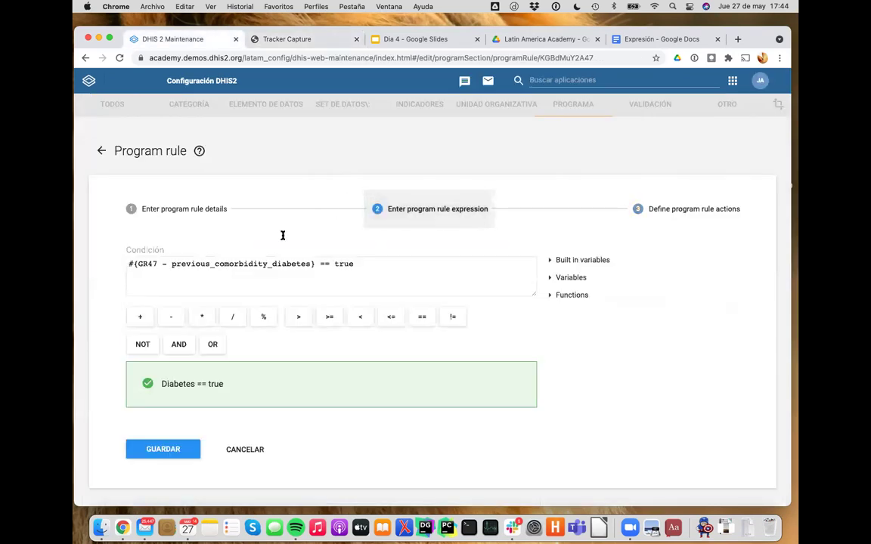
left_click(128, 264)
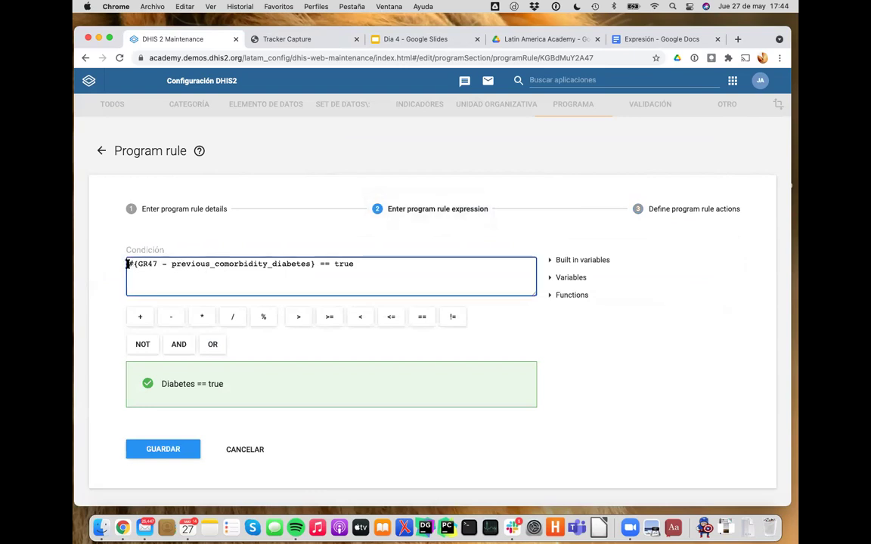
left_click_drag(247, 259, 313, 263)
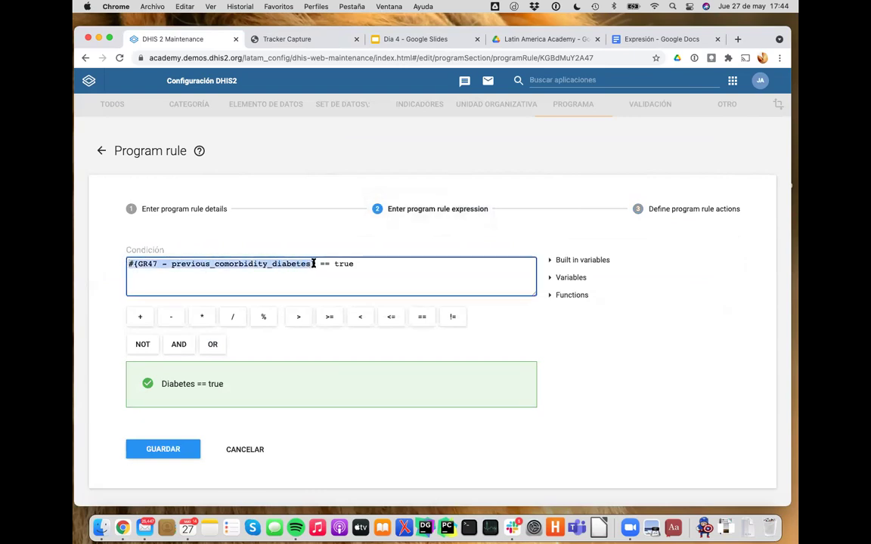
left_click(314, 263)
left_click_drag(169, 264, 309, 265)
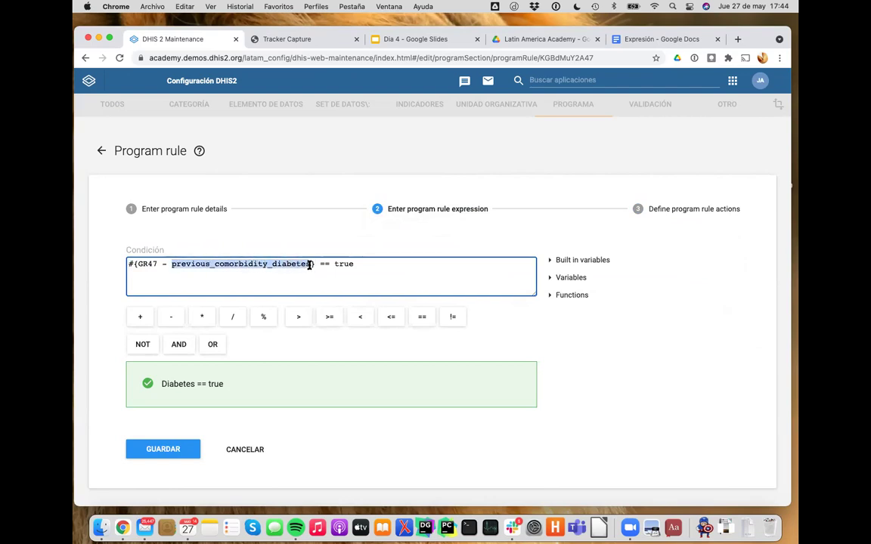
left_click(214, 266)
left_click_drag(214, 264, 171, 264)
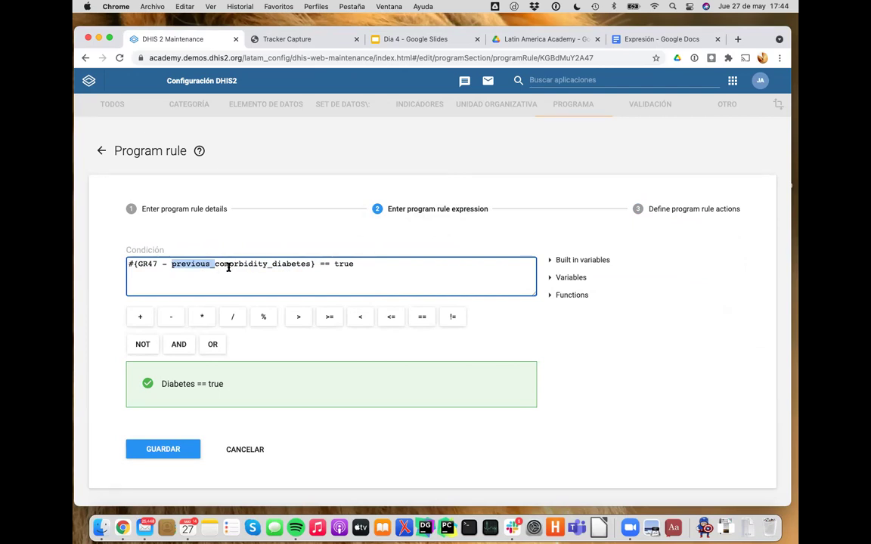
left_click(361, 269)
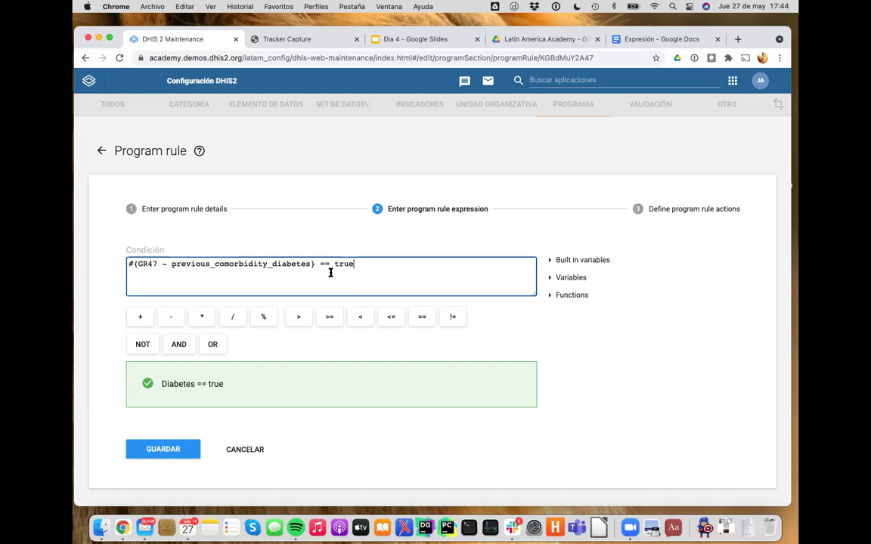
Review the program rule's assign-value actions and compare them with the underlying conditions in the Tracker Capture event.
left_click(636, 209)
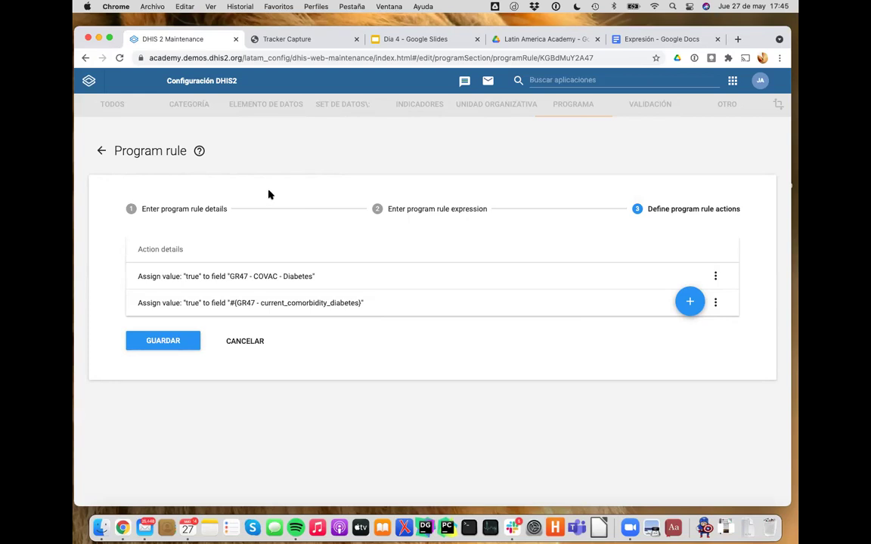
left_click(293, 49)
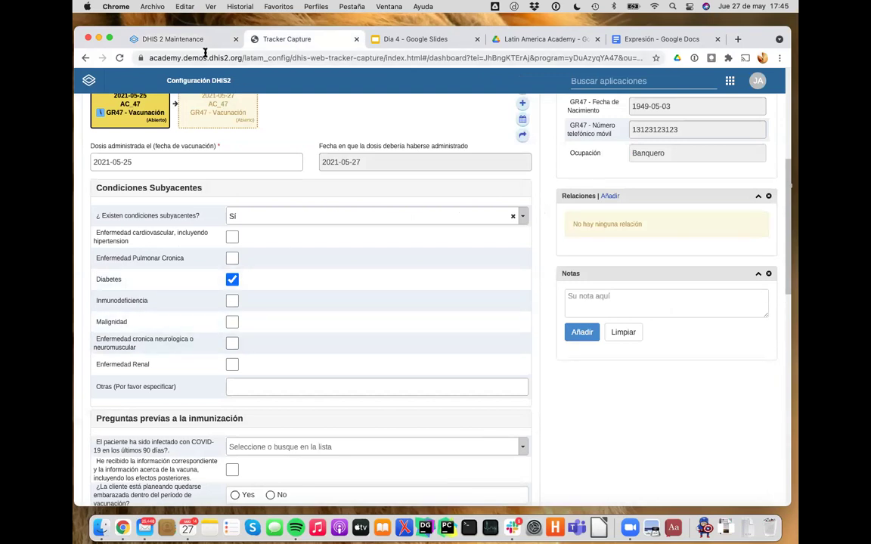
left_click(184, 40)
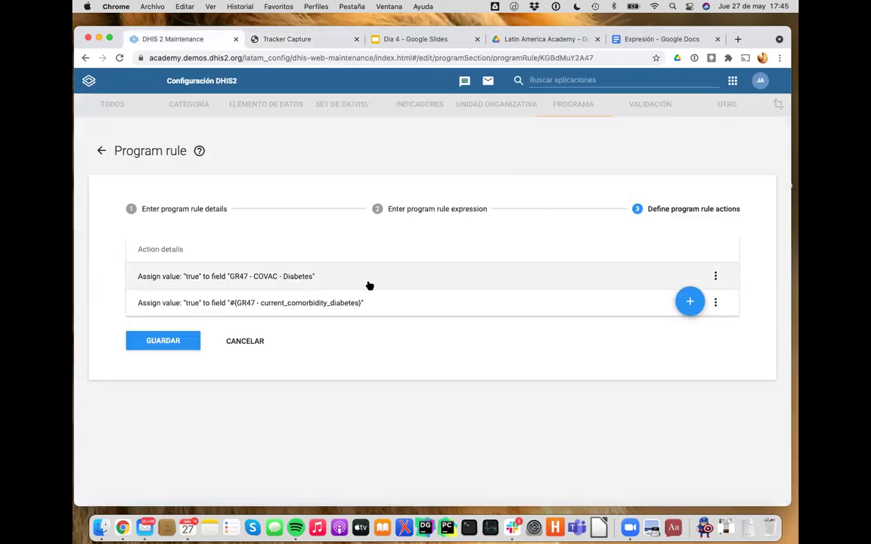
Insert the d2:hasValue function before the existing rule condition and join the two with the AND operator.
left_click(419, 221)
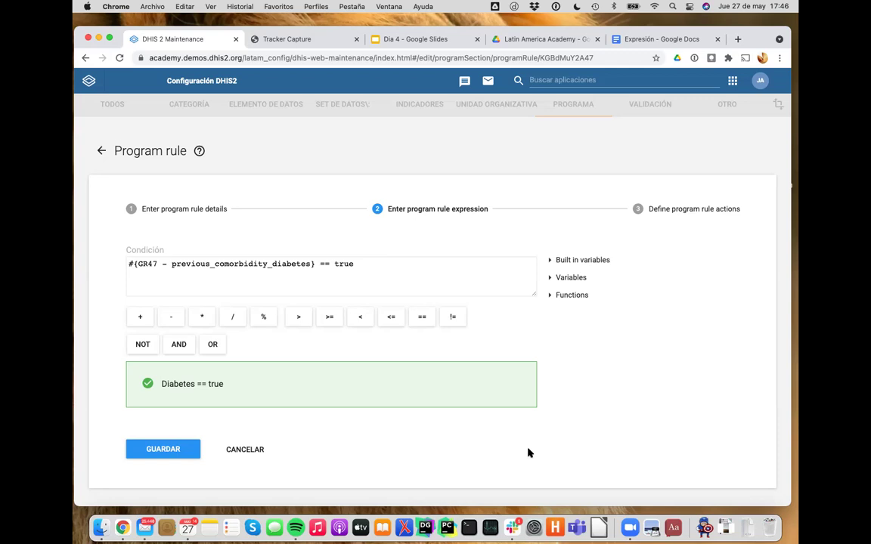
left_click(325, 264)
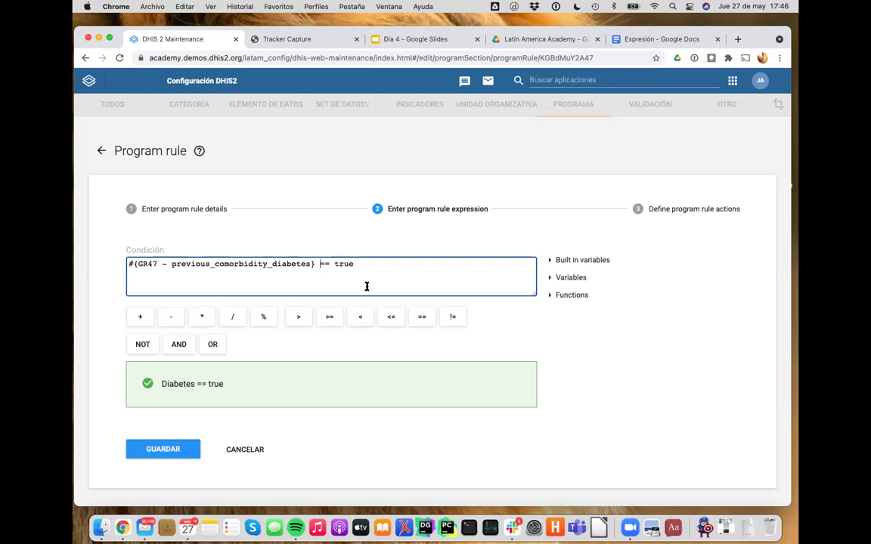
left_click(130, 264)
left_click(549, 297)
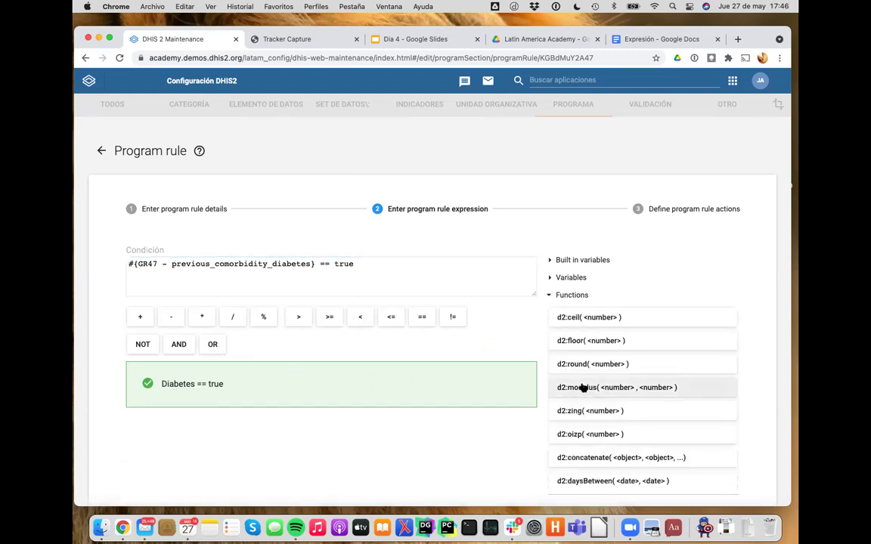
scroll(582, 387, "down", 4)
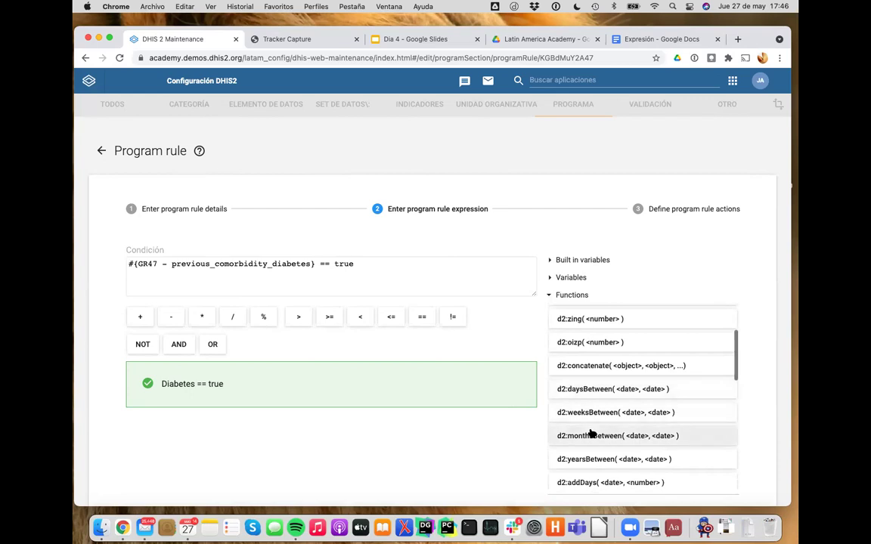
scroll(564, 436, "down", 5)
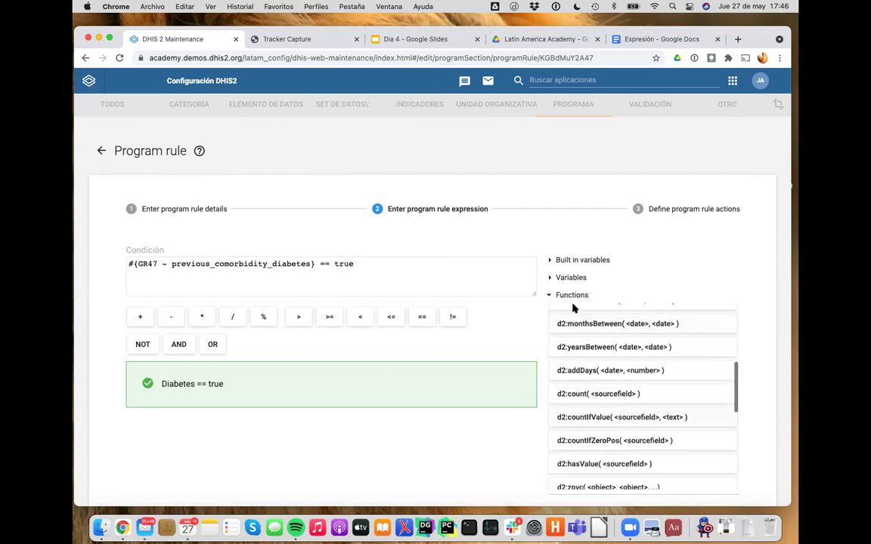
scroll(613, 439, "down", 3)
scroll(614, 439, "down", 1)
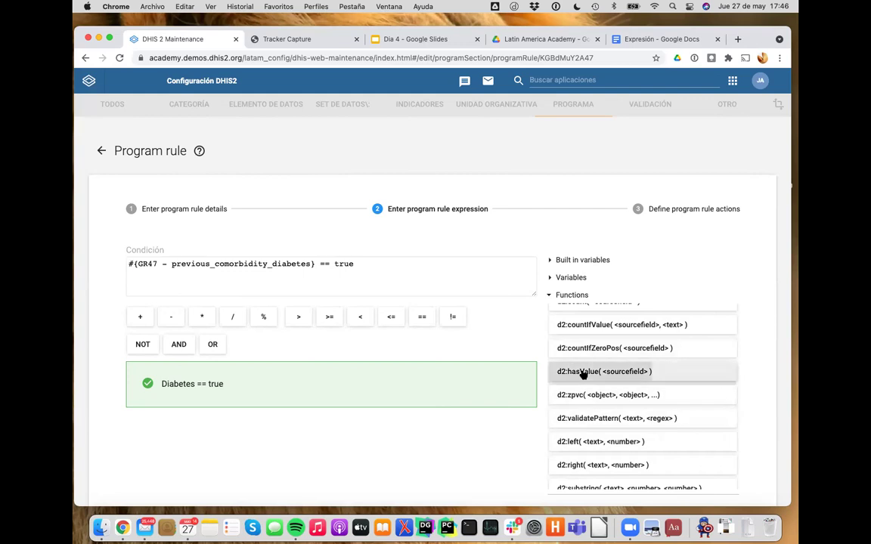
left_click(583, 372)
left_click(263, 264)
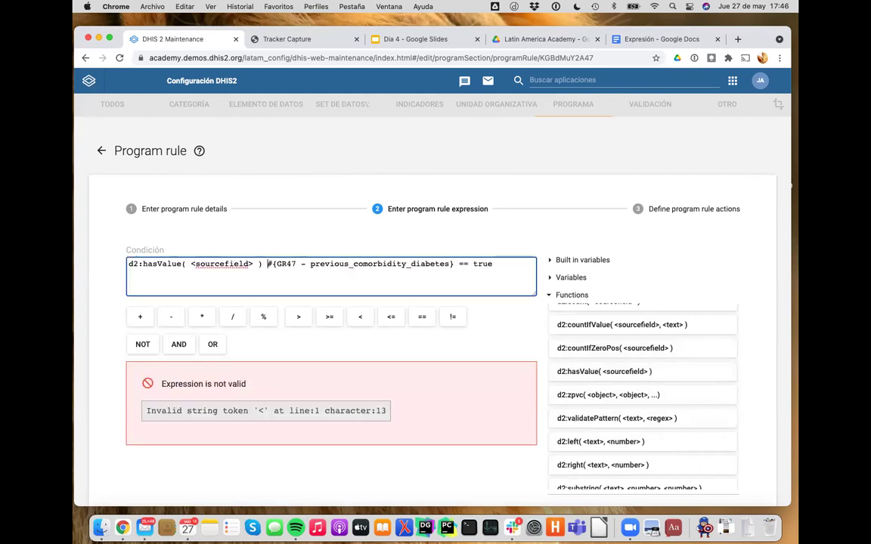
left_click(180, 345)
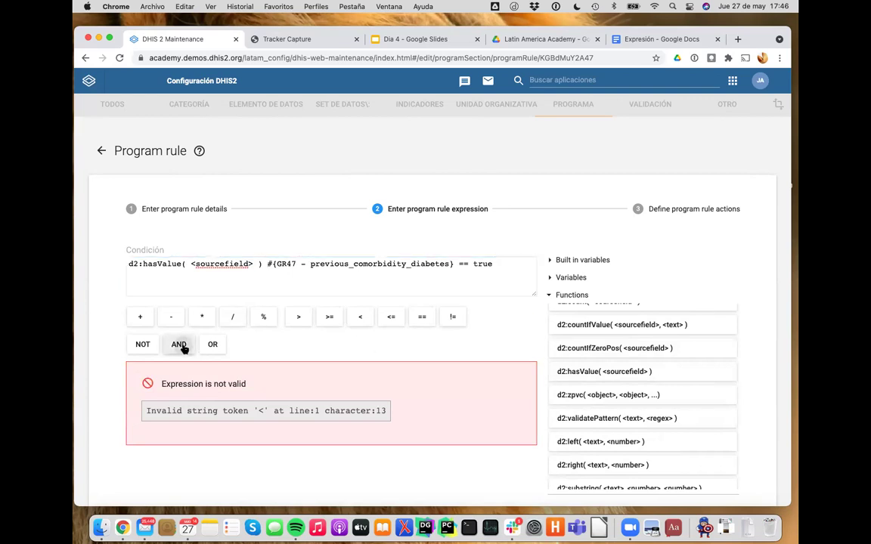
Replace the <sourcefield> placeholder in d2:hasValue with the quoted variable name 'GR47 - previous_comorbidity_diabetes'.
left_click_drag(293, 263, 470, 264)
key("super+c")
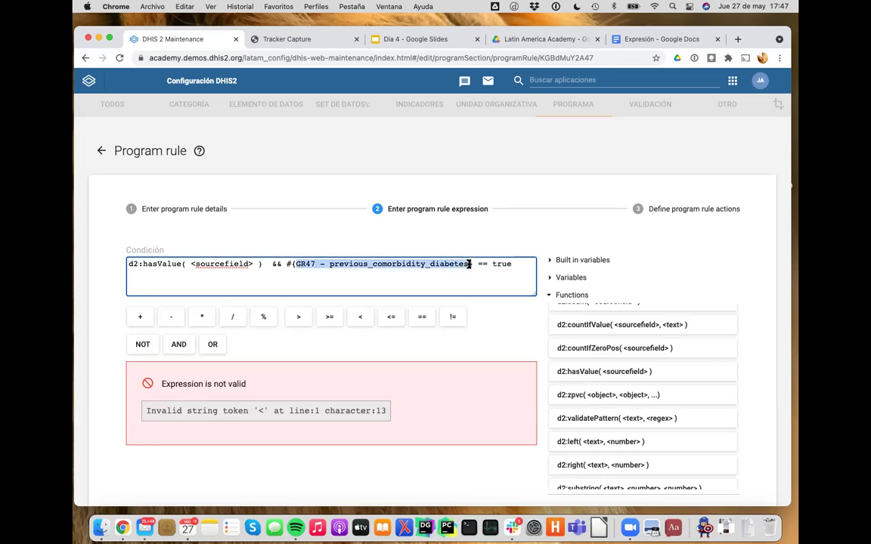
left_click_drag(192, 264, 254, 263)
key("BackSpace")
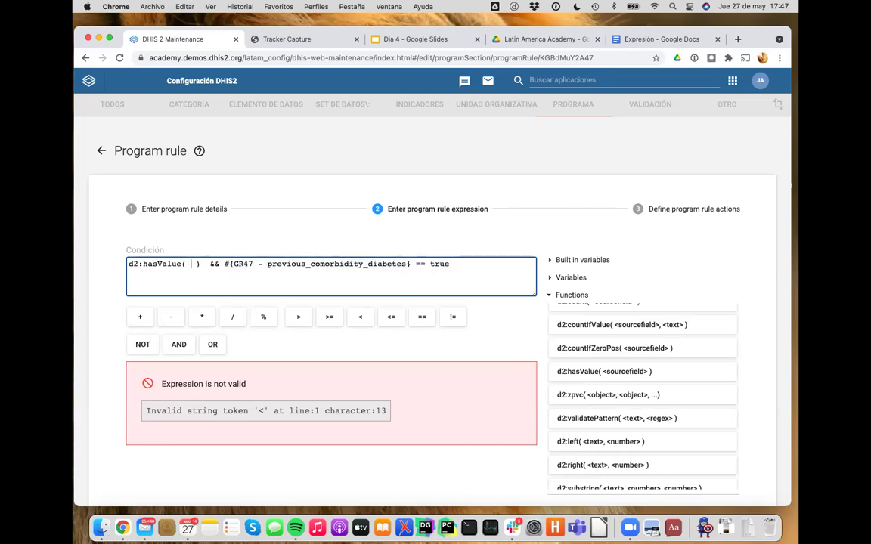
type("'")
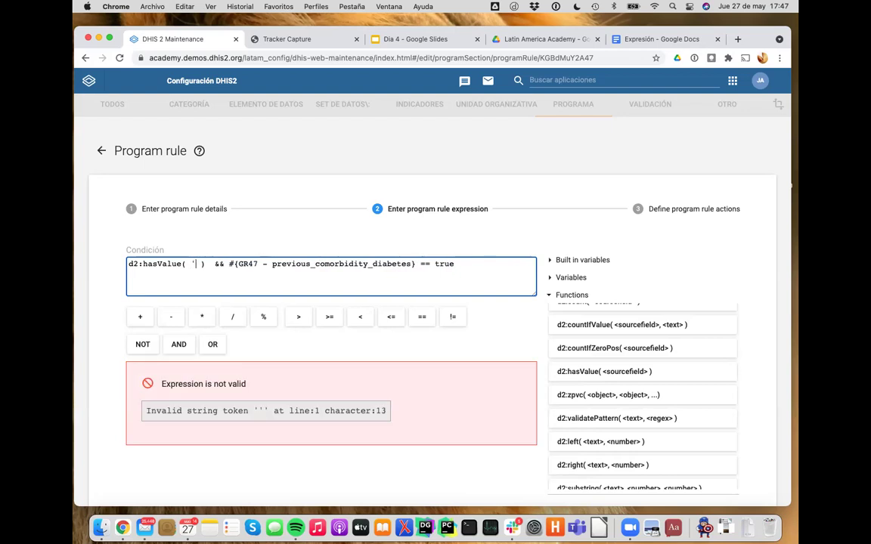
key("super+v")
type("'")
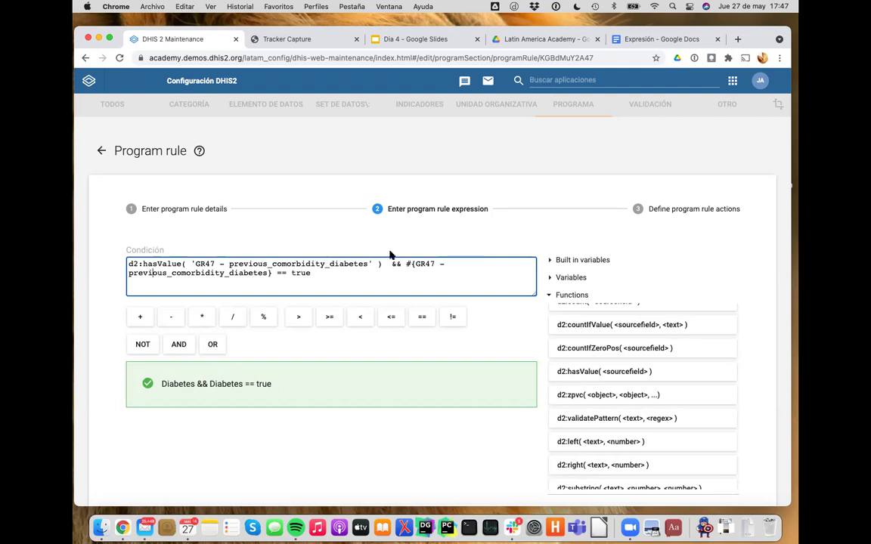
Change the comparison at the end of the rule condition to != false.
left_click(312, 273)
left_click(401, 265)
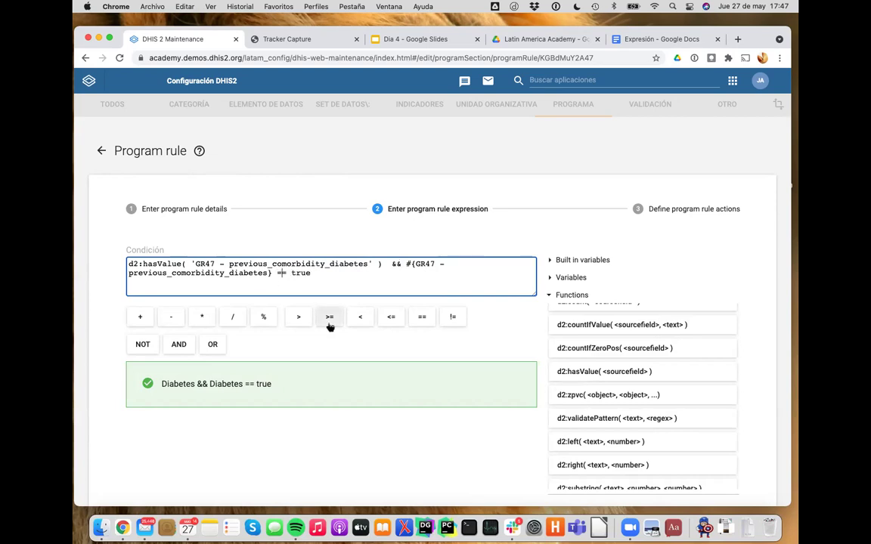
key("BackSpace")
type("!")
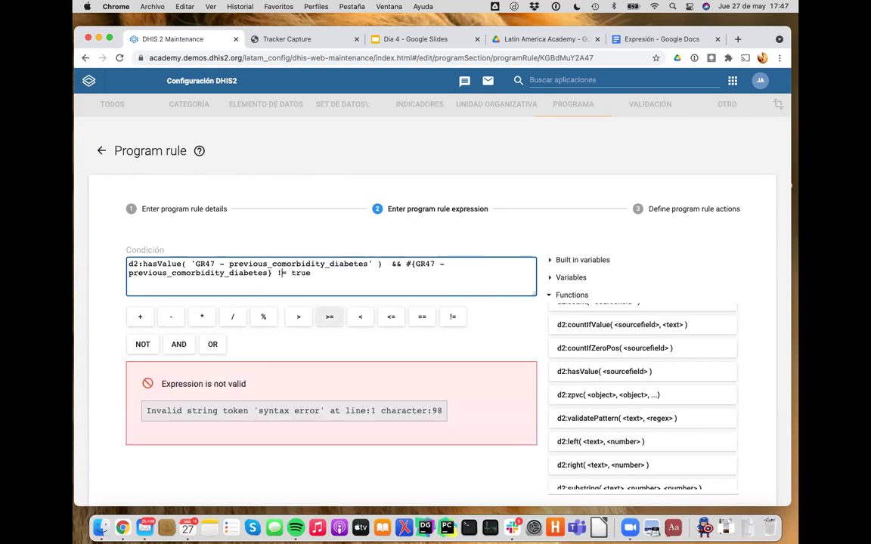
double_click(300, 273)
type("falso")
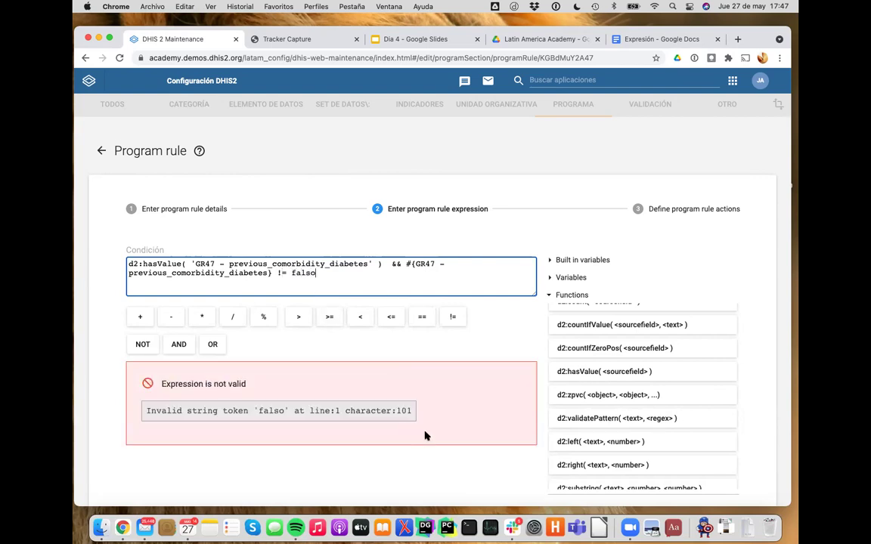
left_click(286, 273)
left_click(318, 273)
key("BackSpace")
type("e")
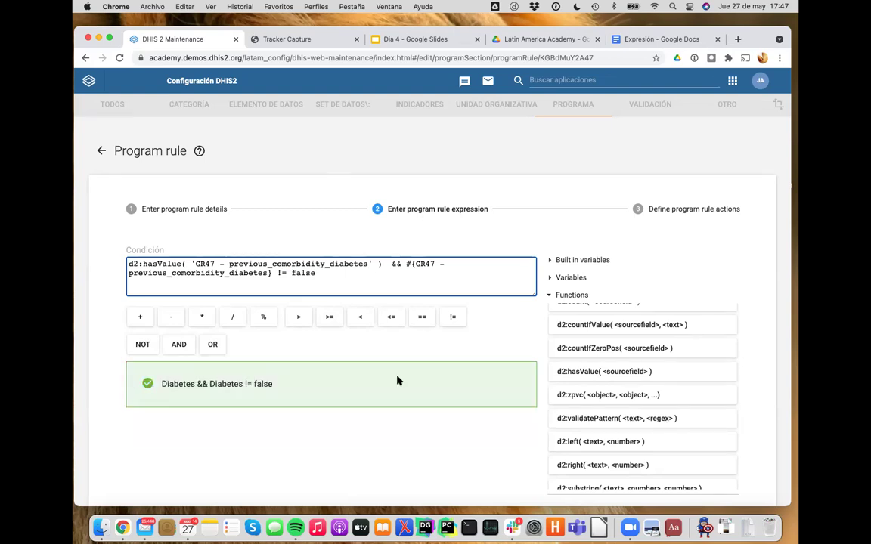
Check the rule's actions again and return to its condition expression.
left_click(635, 210)
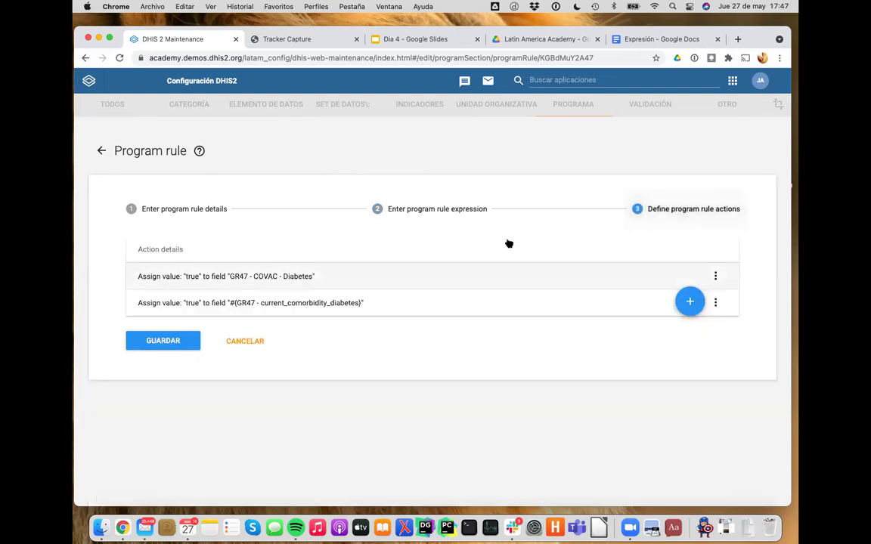
left_click(434, 213)
left_click(325, 274)
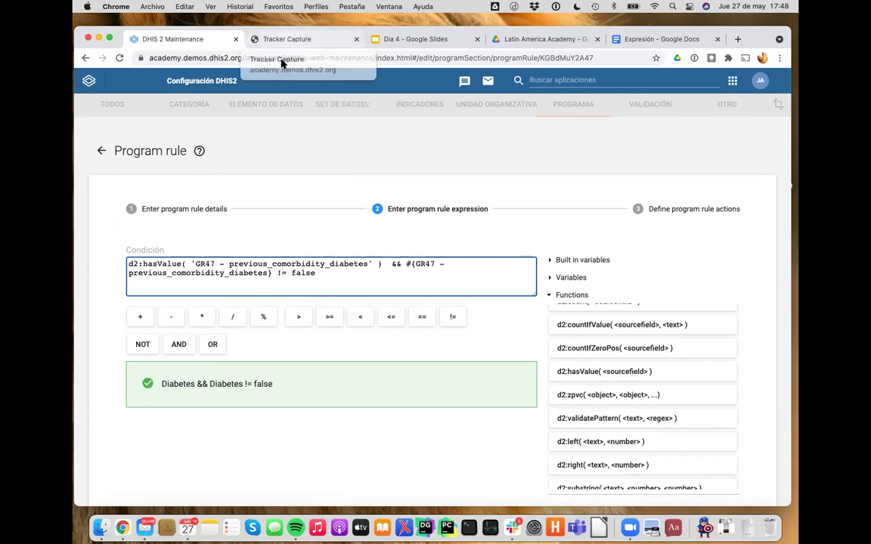
Copy the program rule's ID from the page address and switch to the vaccination event in Tracker Capture.
left_click(576, 58)
double_click(577, 58)
key("super+c")
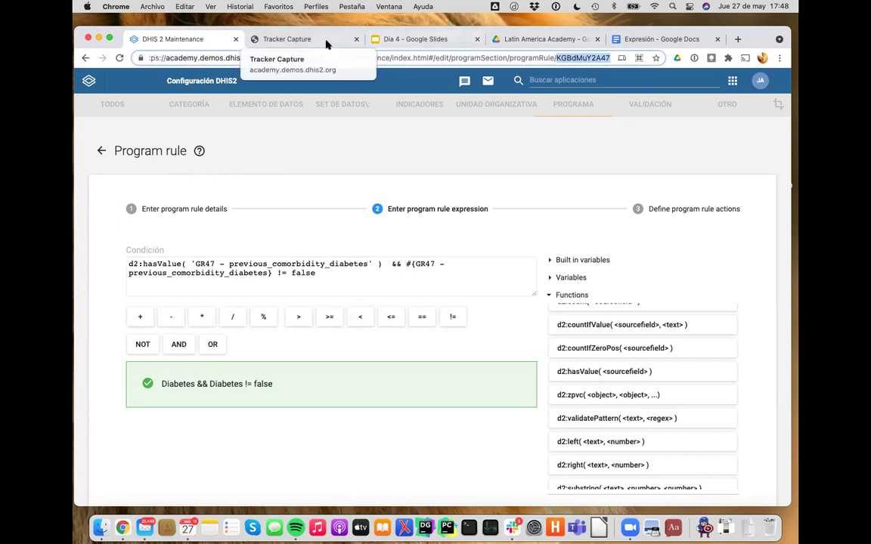
left_click(209, 217)
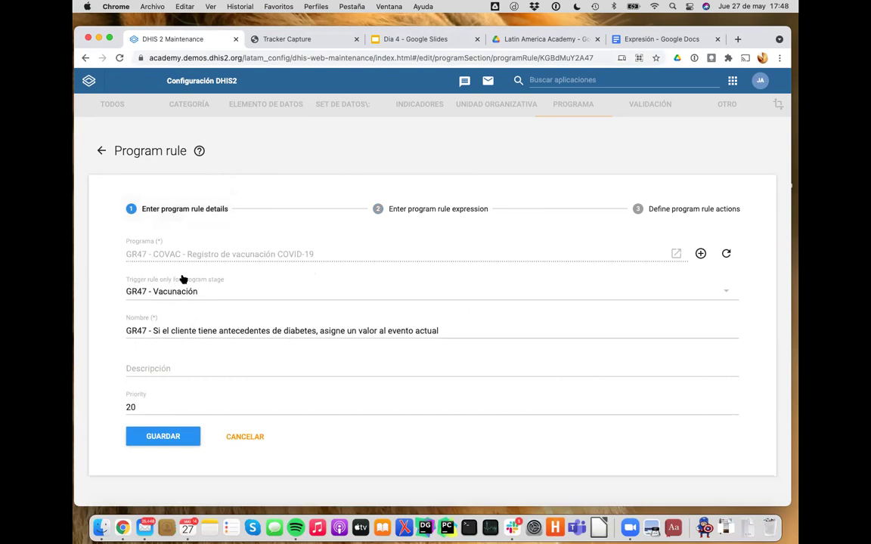
left_click(299, 41)
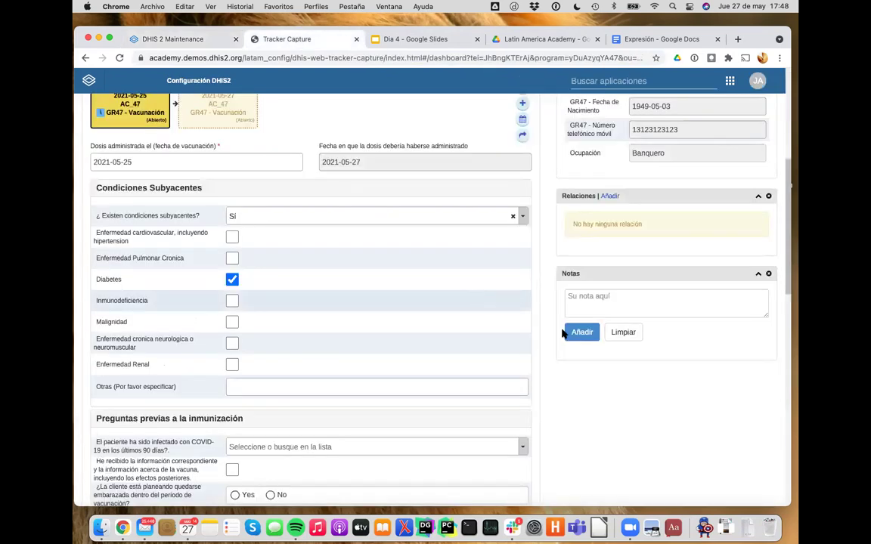
Open the browser's developer tools console on the client's vaccination event page.
left_click(778, 58)
mouse_move(663, 293)
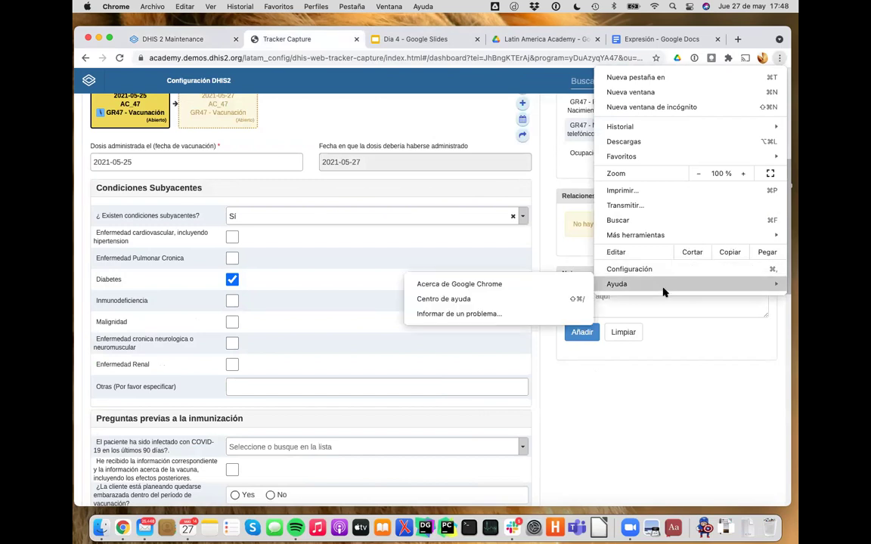
mouse_move(665, 235)
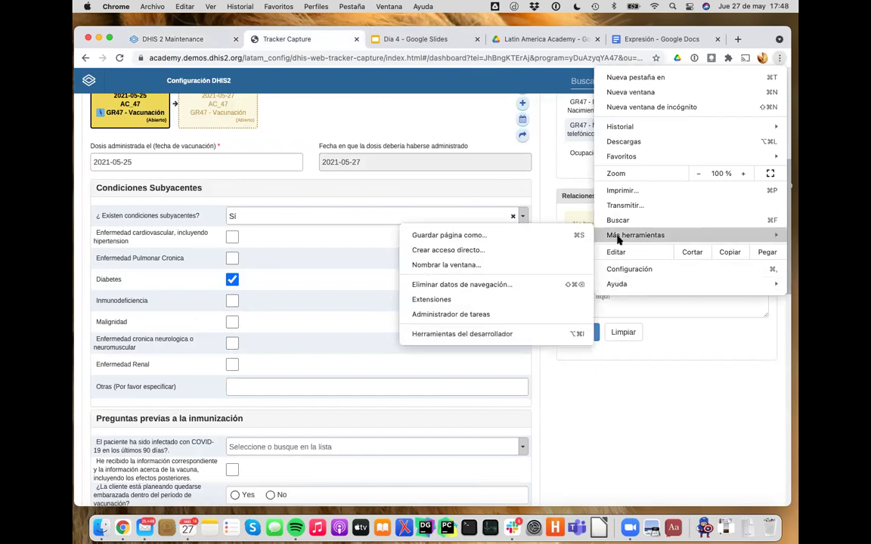
left_click(520, 340)
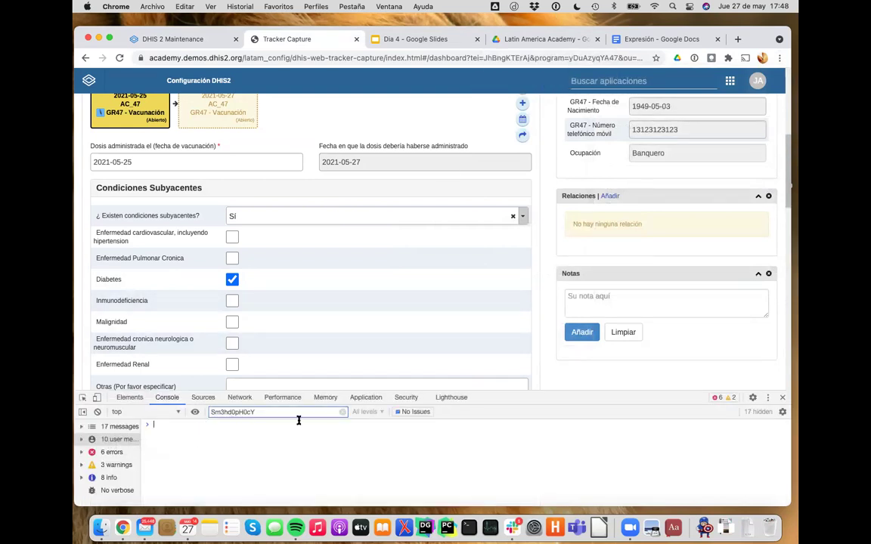
Append &verbose to the end of the Tracker Capture page address and load it.
left_click(629, 58)
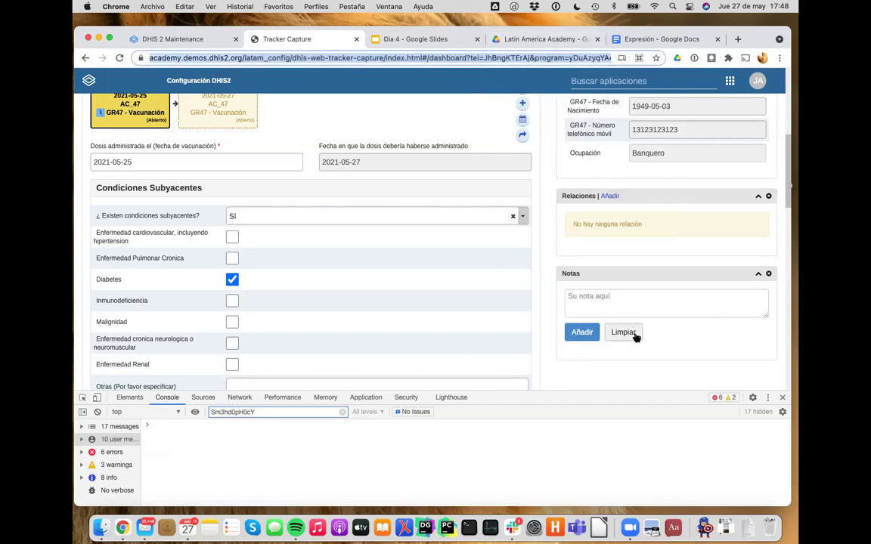
key("Right")
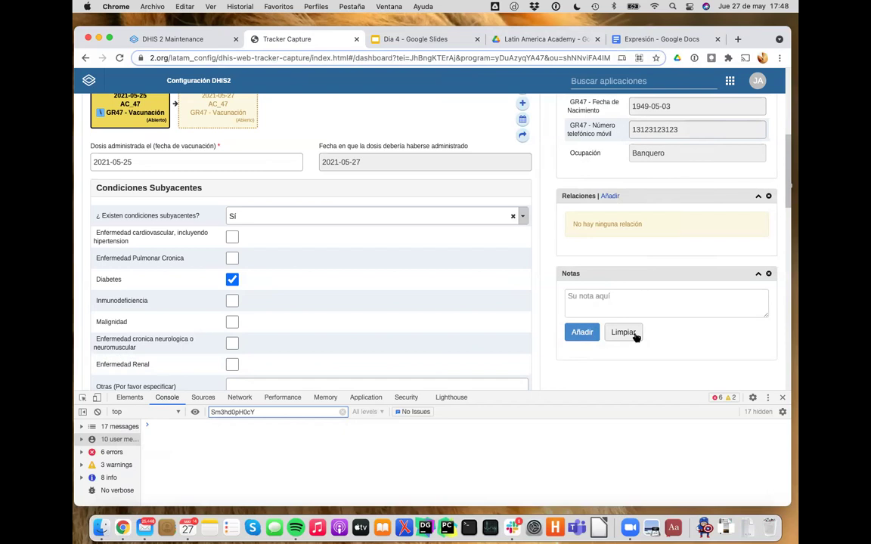
type("&")
key("Right")
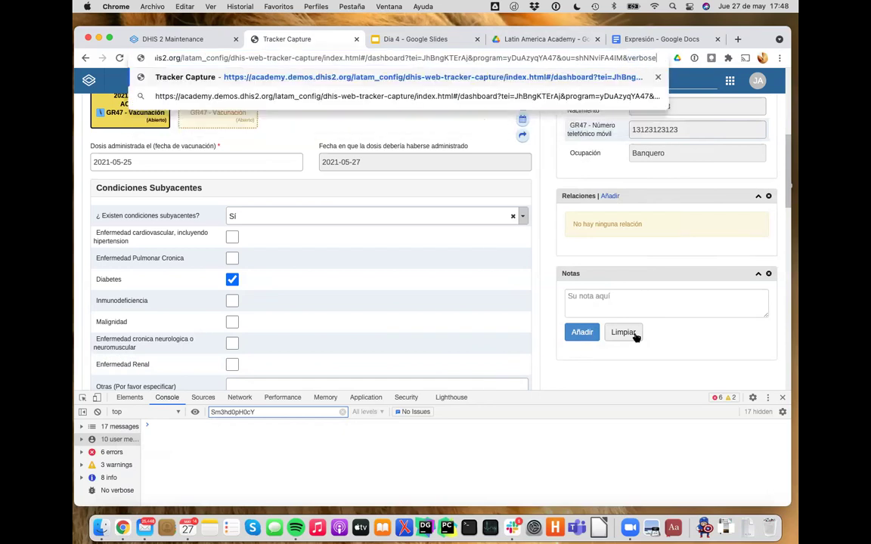
key("Return")
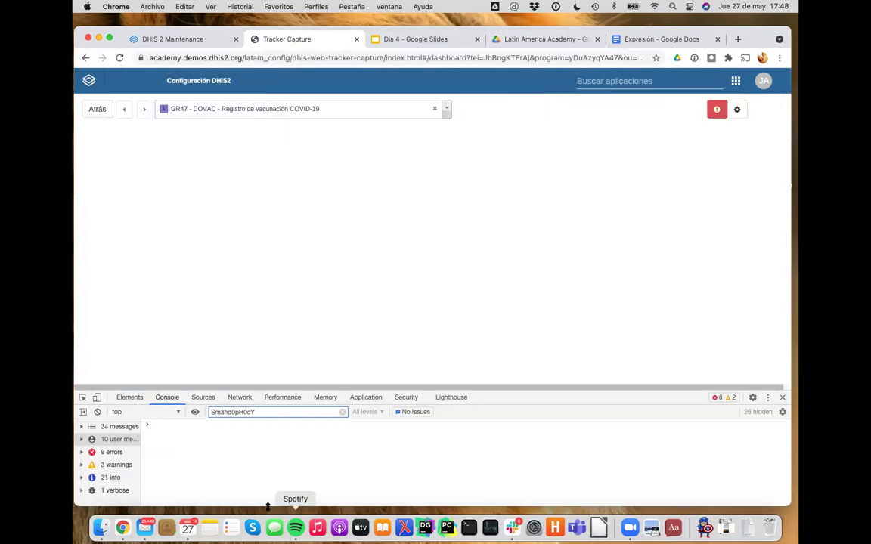
Filter the console by rule ID KGBdMuY2A47 and open the 2021-05-25 vaccination event to check the rule's evaluation.
double_click(237, 413)
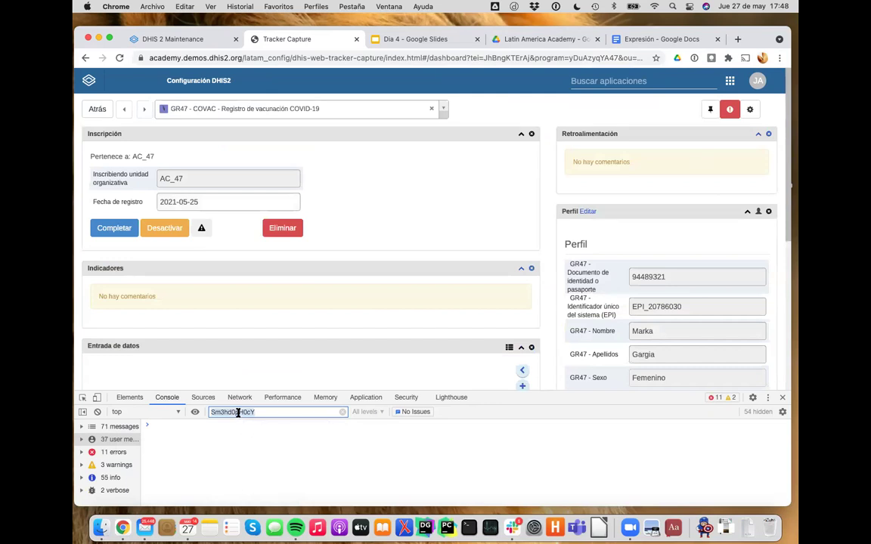
key("super+v")
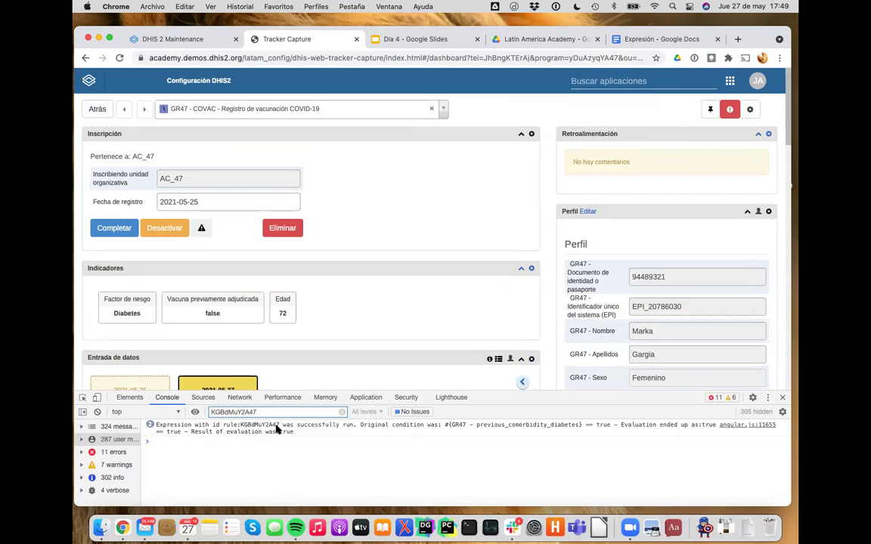
scroll(315, 328, "down", 3)
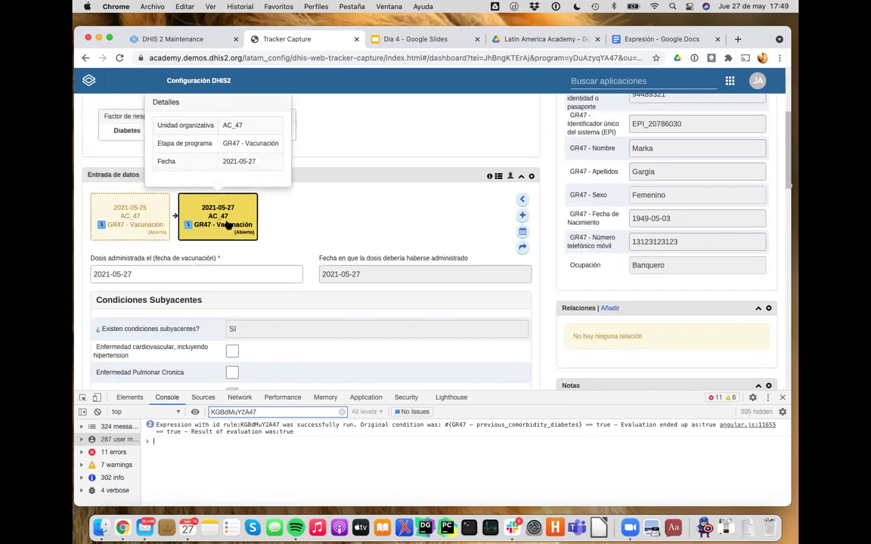
left_click(137, 231)
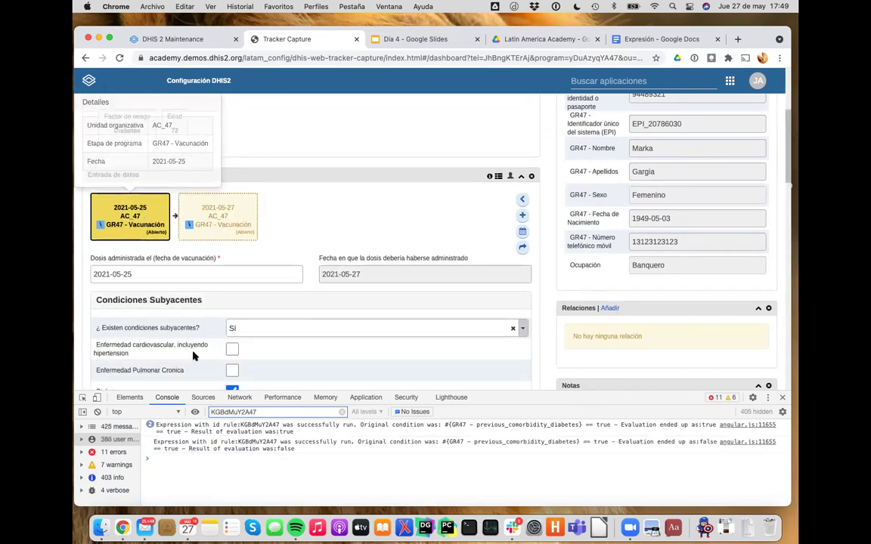
scroll(194, 356, "down", 5)
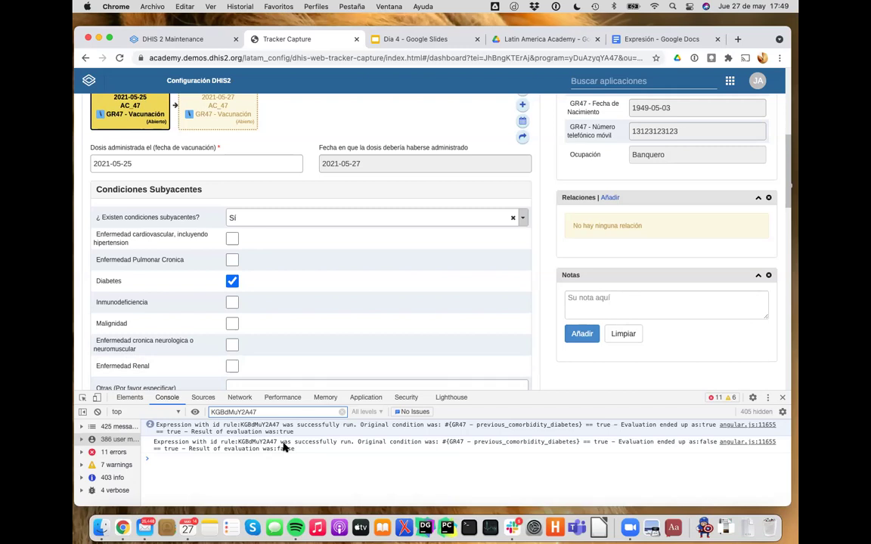
Toggle Enfermedad Pulmonar Cronica on and off in the 2021-05-25 event, and open the 2021-05-27 event to compare the rule's evaluation.
left_click(232, 259)
left_click(232, 259)
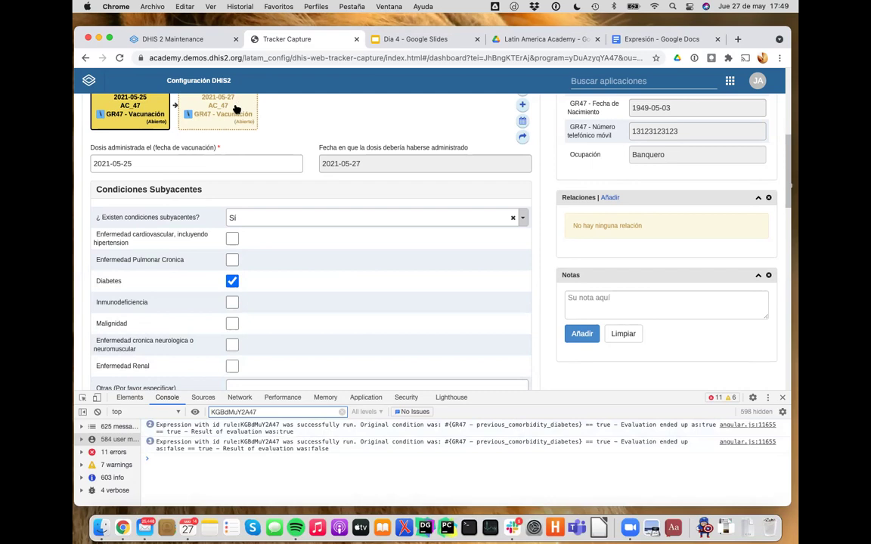
scroll(230, 113, "up", 1)
left_click(233, 128)
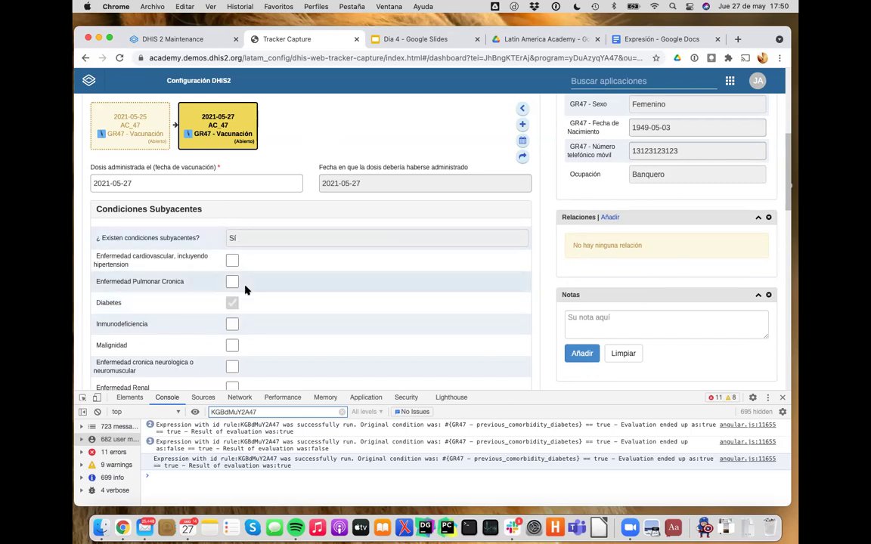
Return to the program rule's expression in Maintenance and delete the d2:hasValue clause together with its &&.
left_click(189, 42)
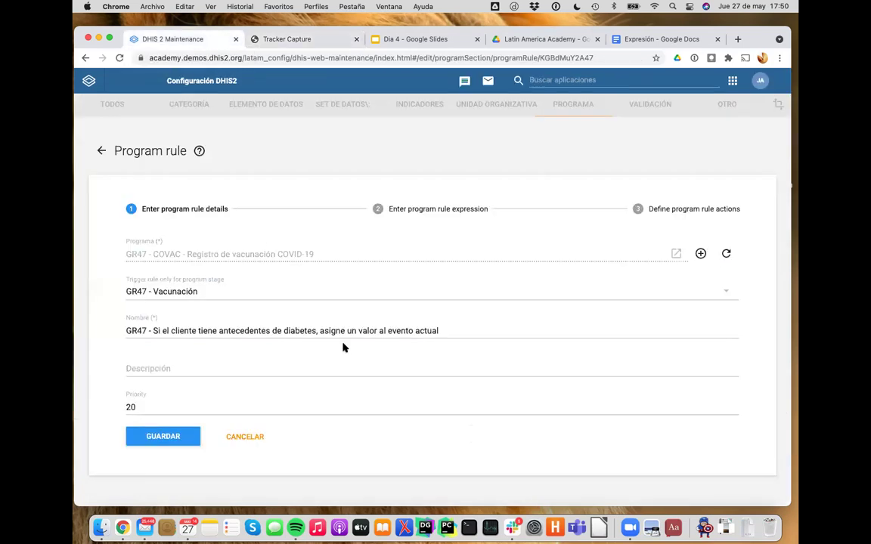
left_click(405, 219)
left_click(350, 267)
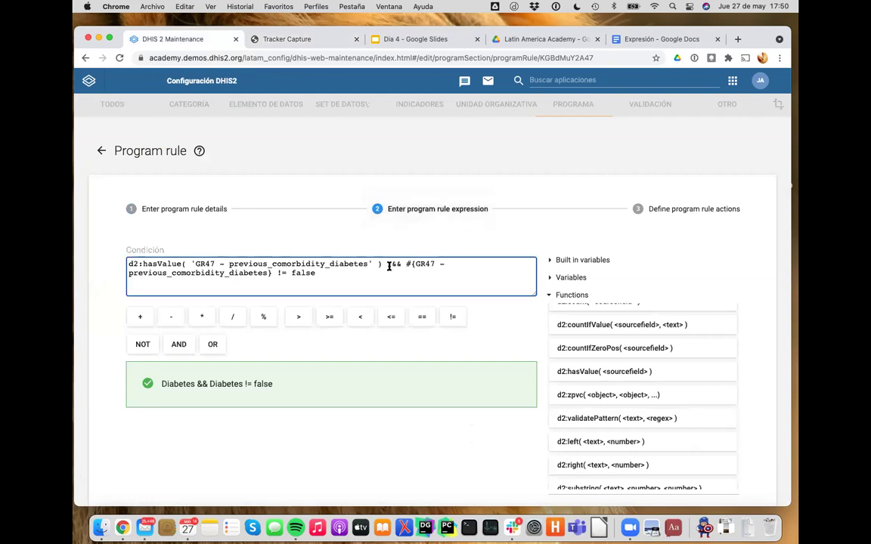
left_click_drag(402, 265, 126, 261)
key("BackSpace")
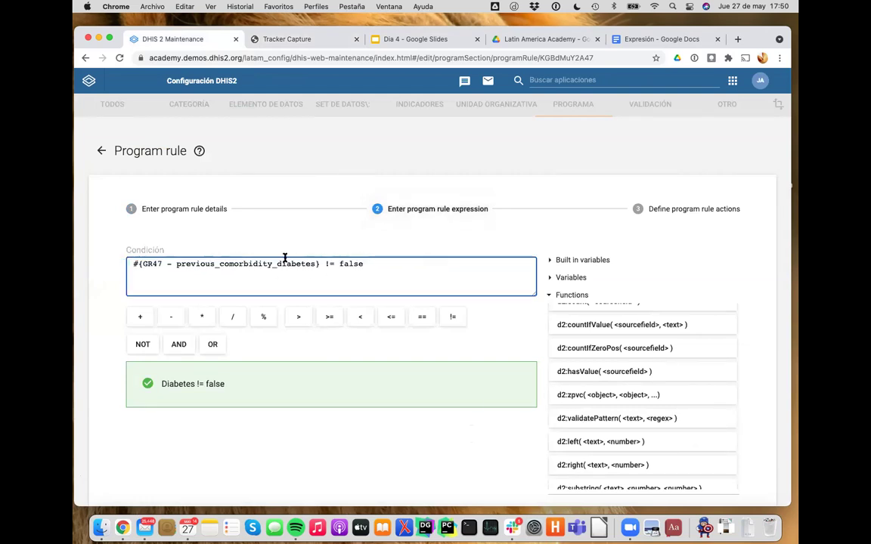
Change the previous diabetes comparison to == true and add && after it.
left_click(329, 263)
key("BackSpace")
type("=")
double_click(345, 261)
type("true &&")
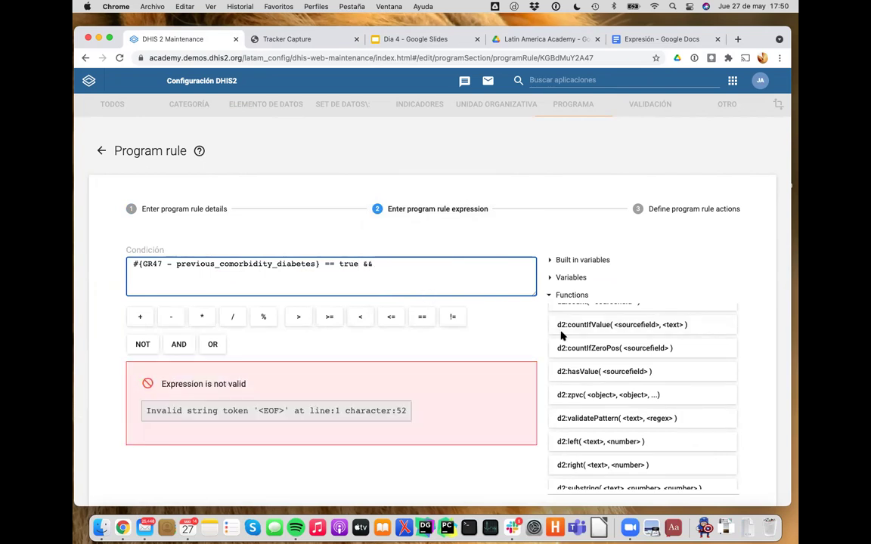
Insert the variable #{GR47 - comorbidity_diabetes} at the end of the rule condition.
scroll(626, 440, "down", 1)
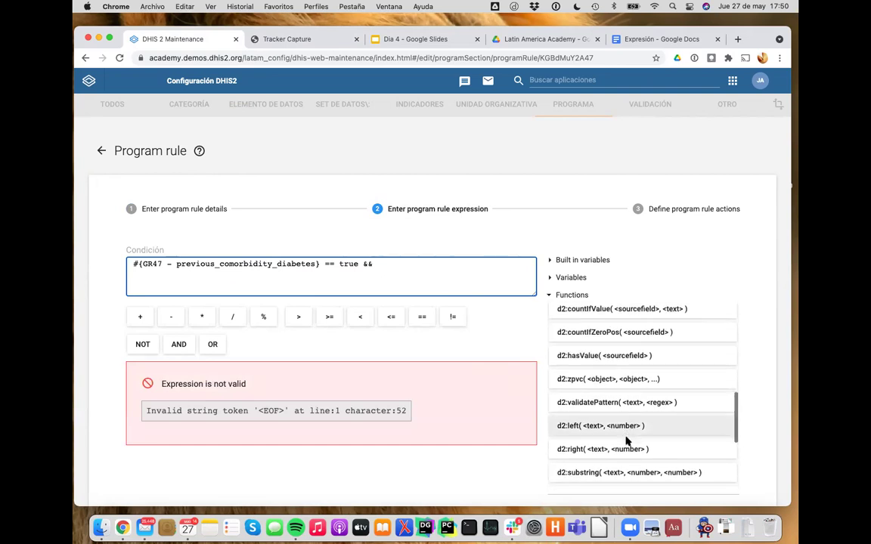
left_click(551, 278)
scroll(607, 335, "down", 3)
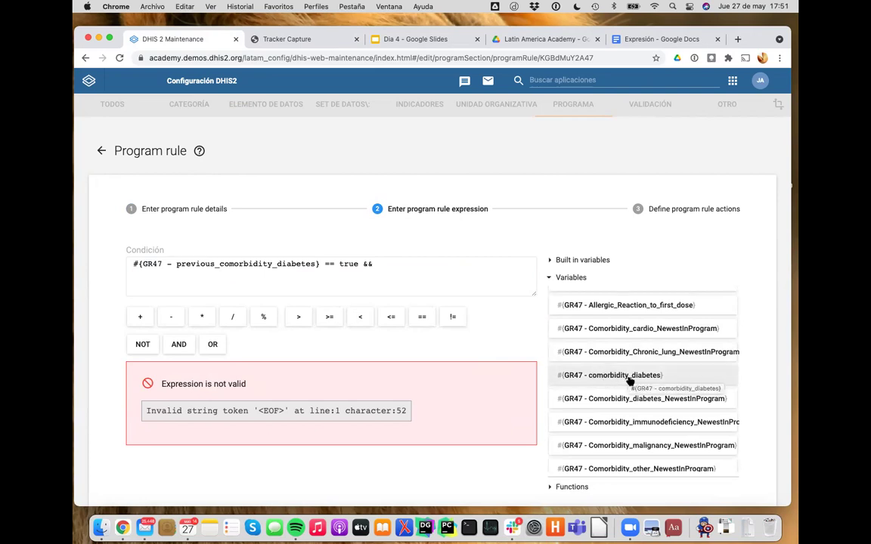
left_click(627, 377)
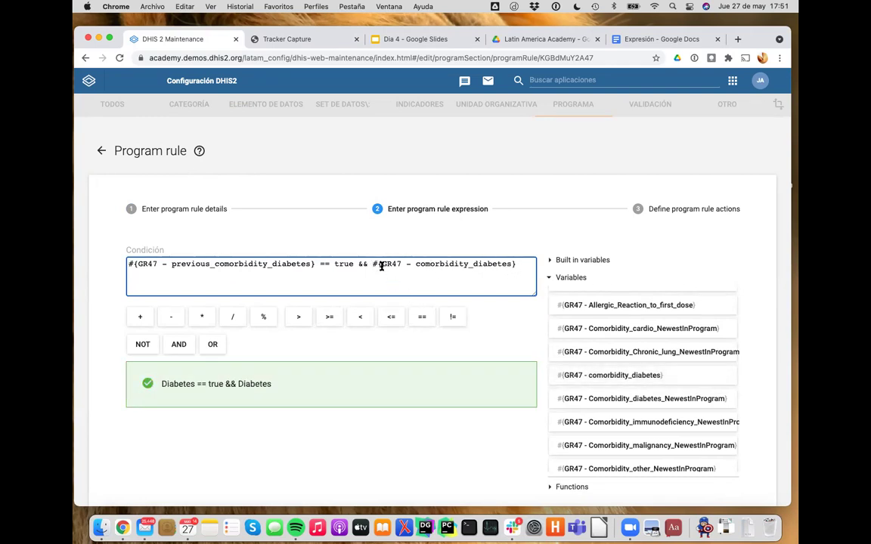
Rewrite the inserted variable as d2:hasValue('GR47 - comorbidity_diabetes') == false in the rule condition.
left_click_drag(380, 265, 371, 263)
key("BackSpace")
type("d2:")
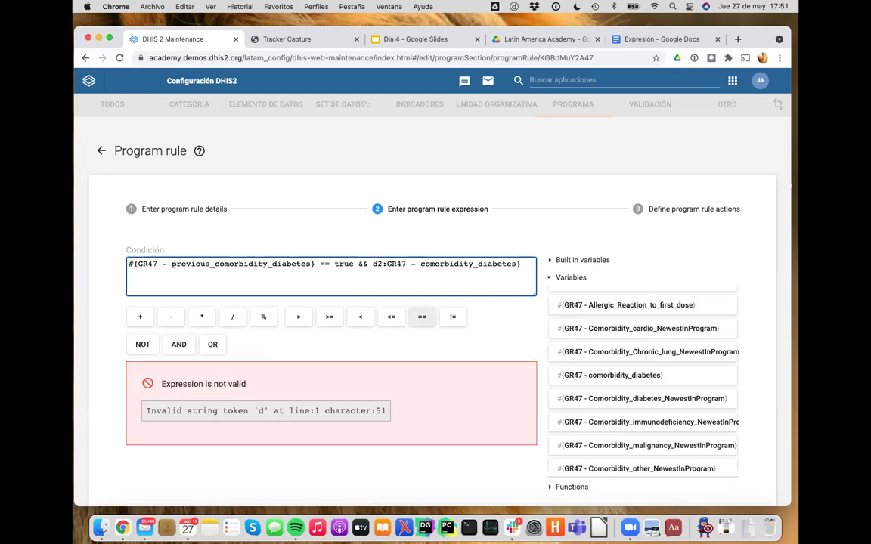
type("hasValue(")
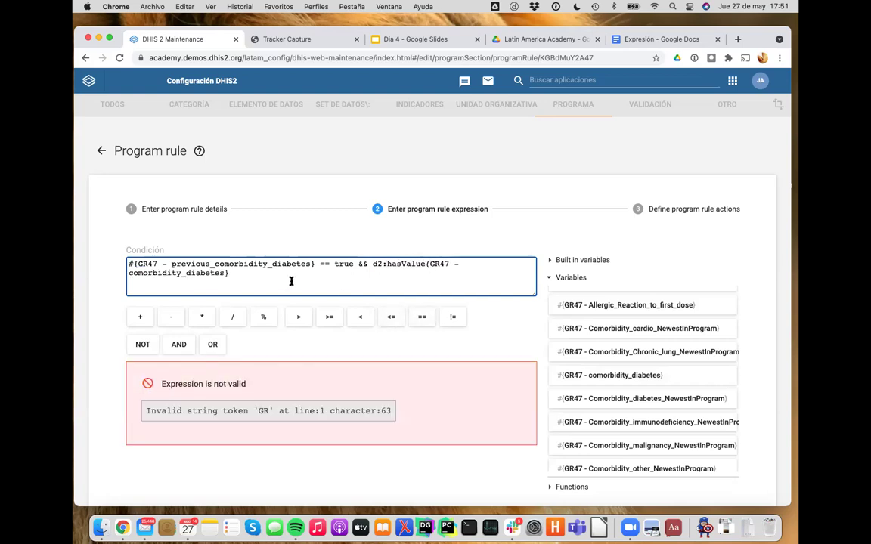
type("'")
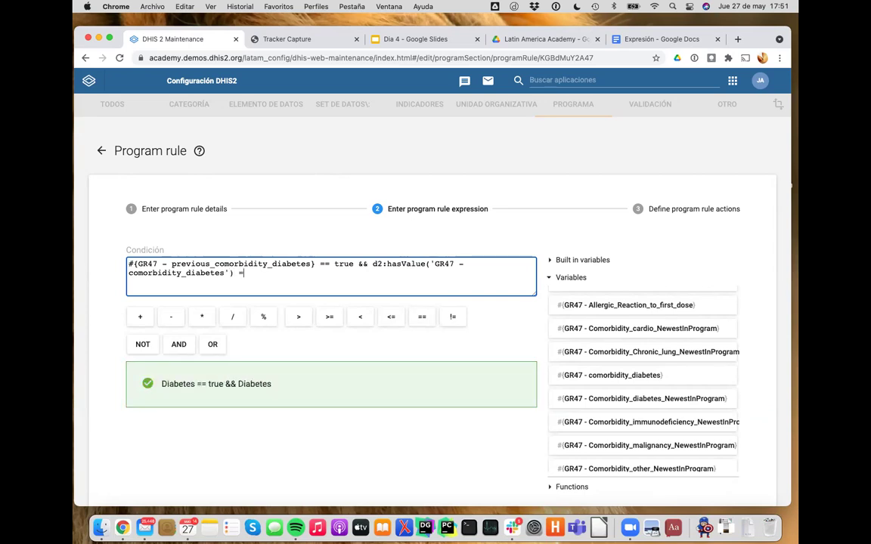
type("fals")
left_click_drag(371, 262, 380, 277)
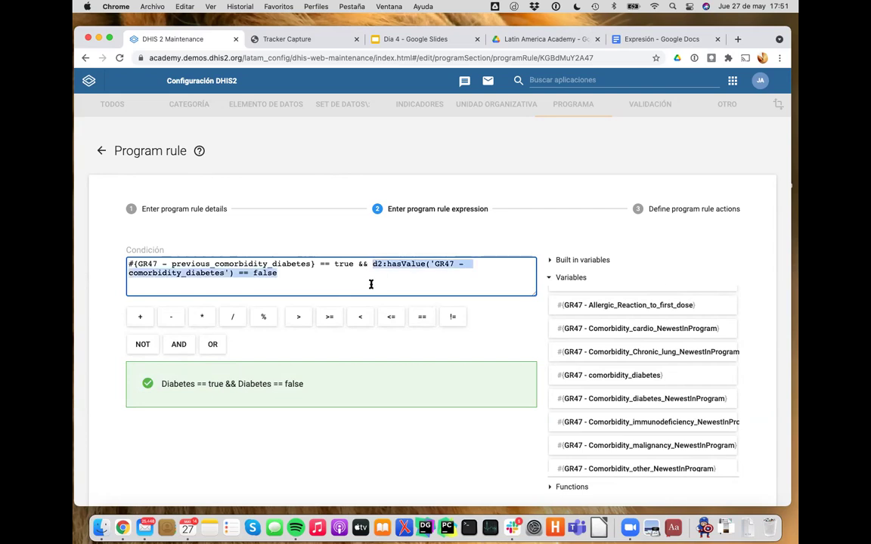
left_click(370, 284)
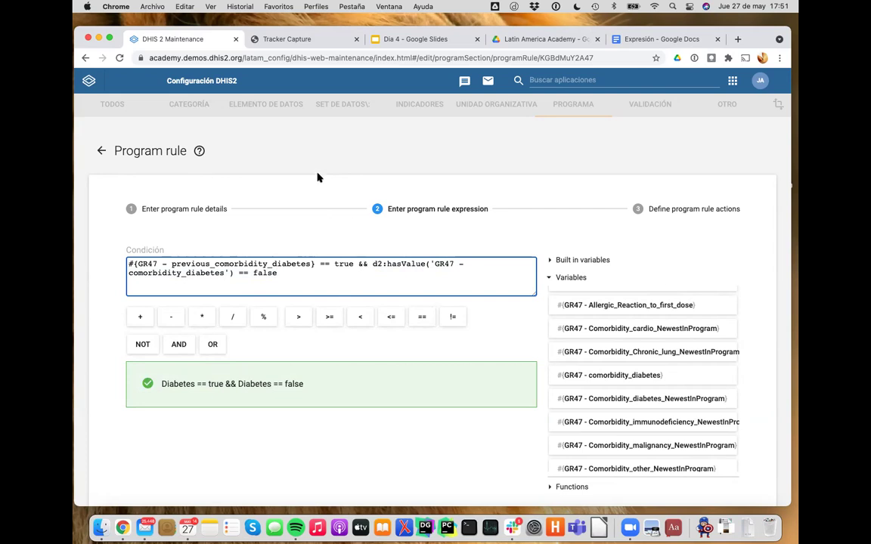
Switch to Tracker Capture and compare the diabetes field between the 2021-05-25 and 2021-05-27 vaccination events.
left_click(274, 38)
left_click(138, 133)
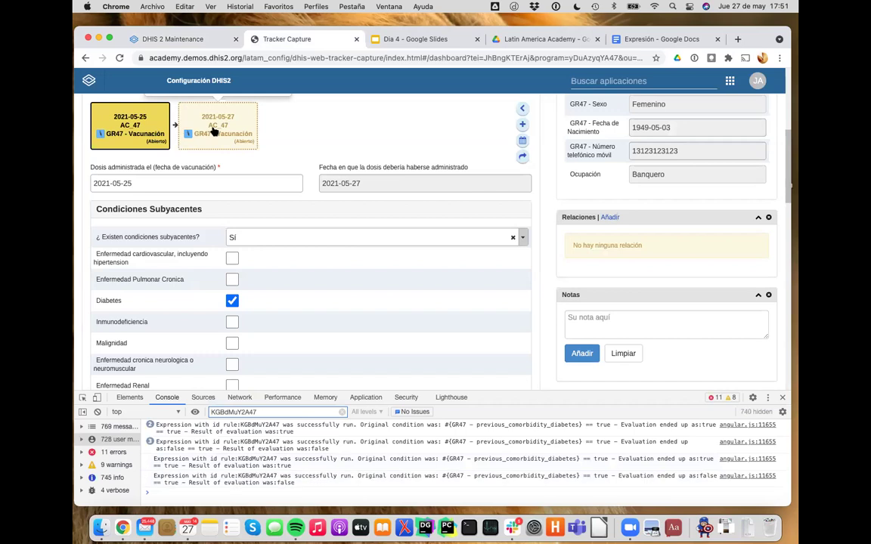
left_click(190, 120)
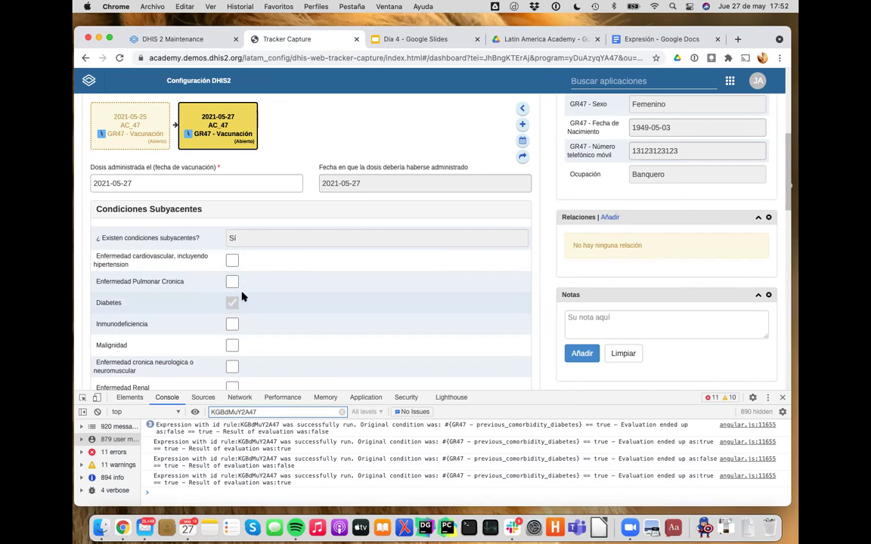
scroll(292, 309, "down", 3)
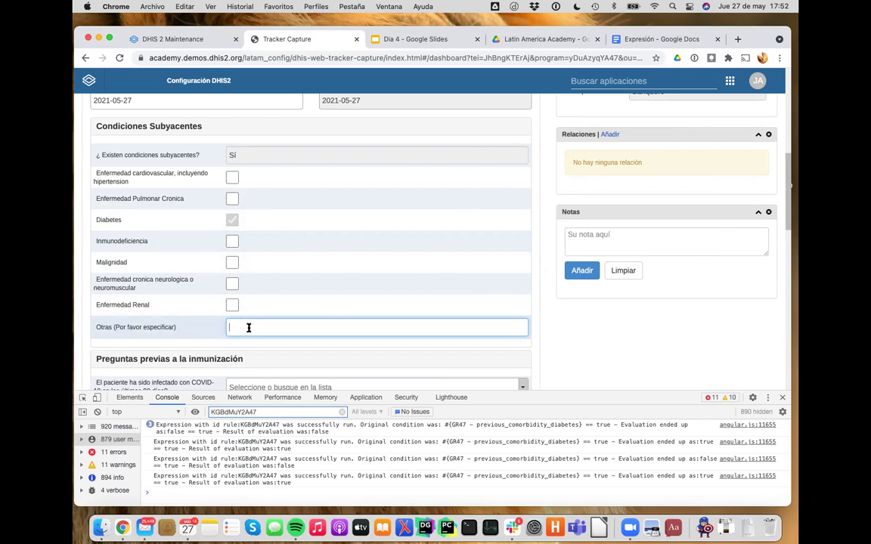
Save the edited program rule in Maintenance and close the Tracker Capture page.
left_click(185, 39)
scroll(505, 438, "down", 3)
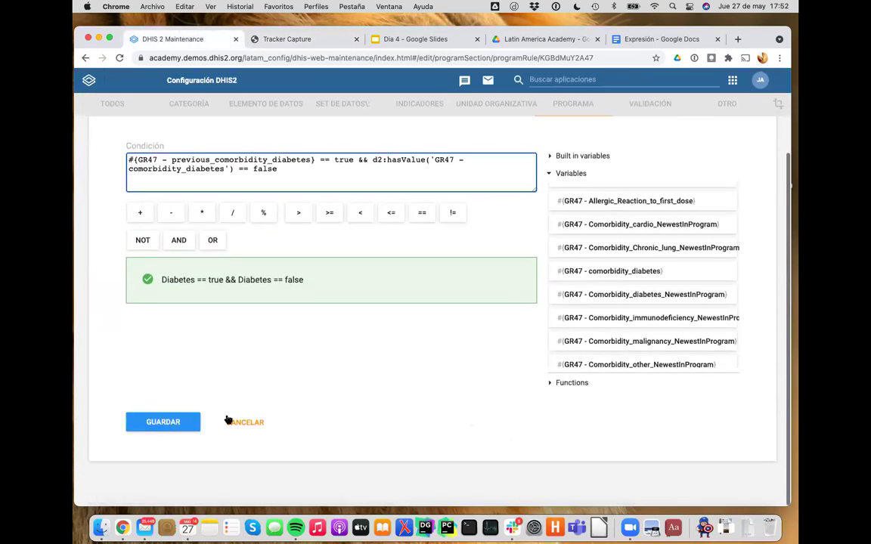
left_click(180, 425)
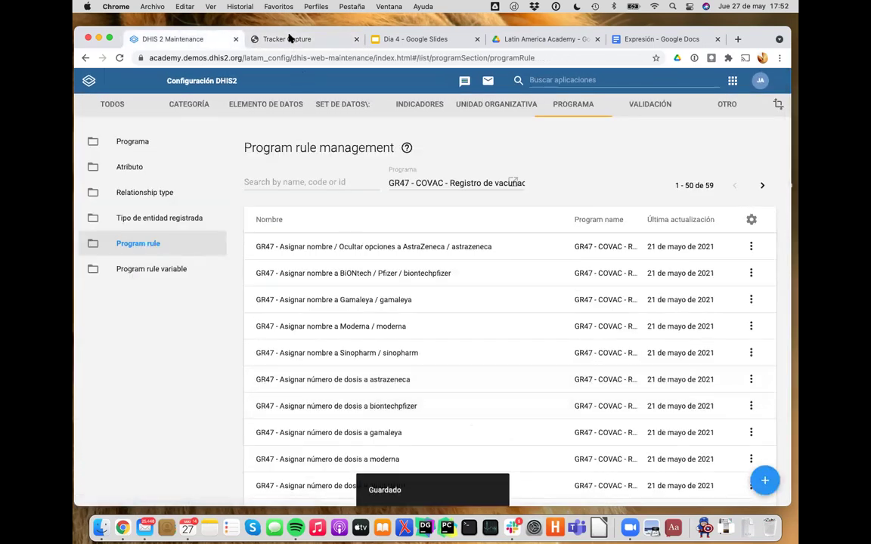
left_click(288, 38)
left_click(223, 39)
left_click(356, 39)
Open the DHIS2 cache cleaner and clear all stored browser items.
left_click(542, 80)
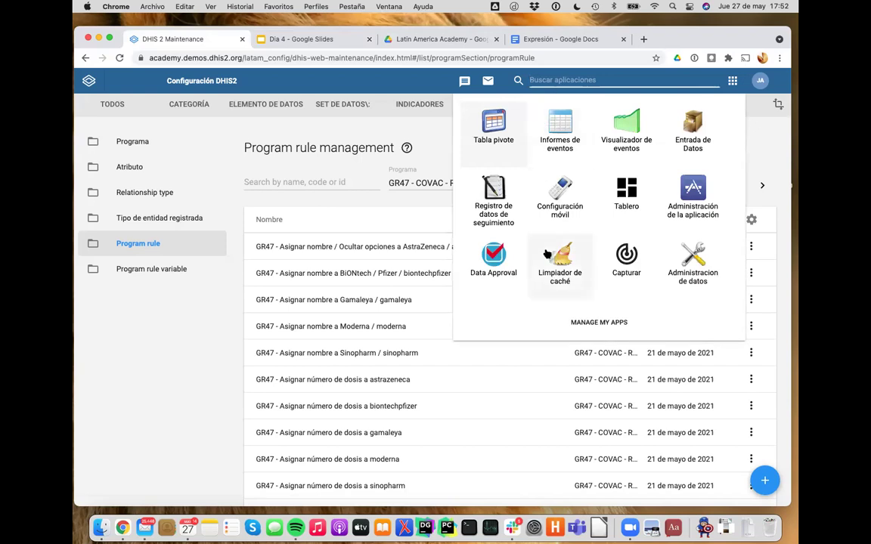
left_click(560, 262)
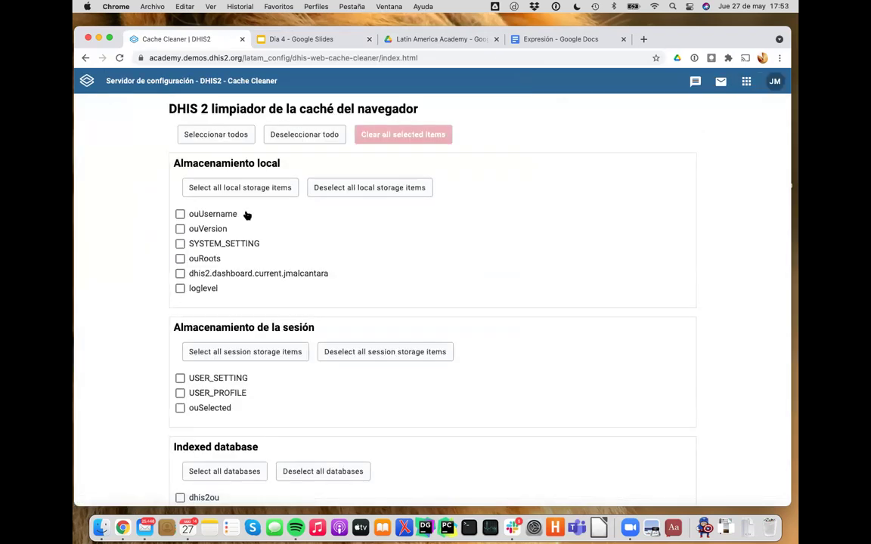
left_click(220, 135)
left_click(403, 136)
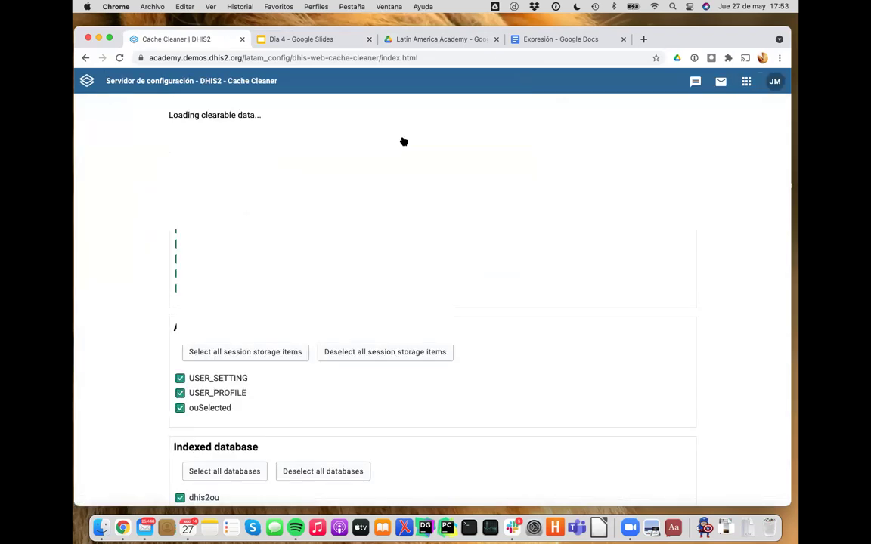
Open Tracker Capture, select the AC_47 organisation unit, and open the registered person's record in the GR47 - COVAC vaccination program.
left_click(745, 82)
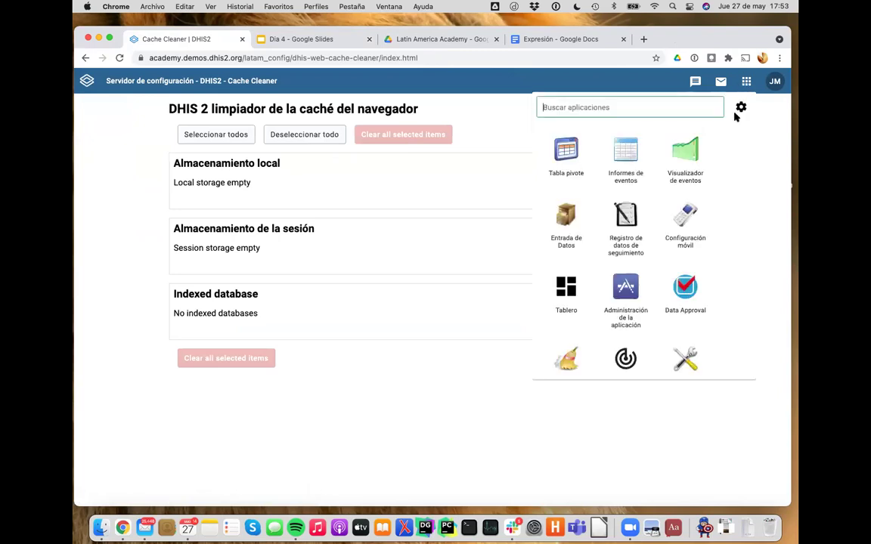
left_click(633, 234)
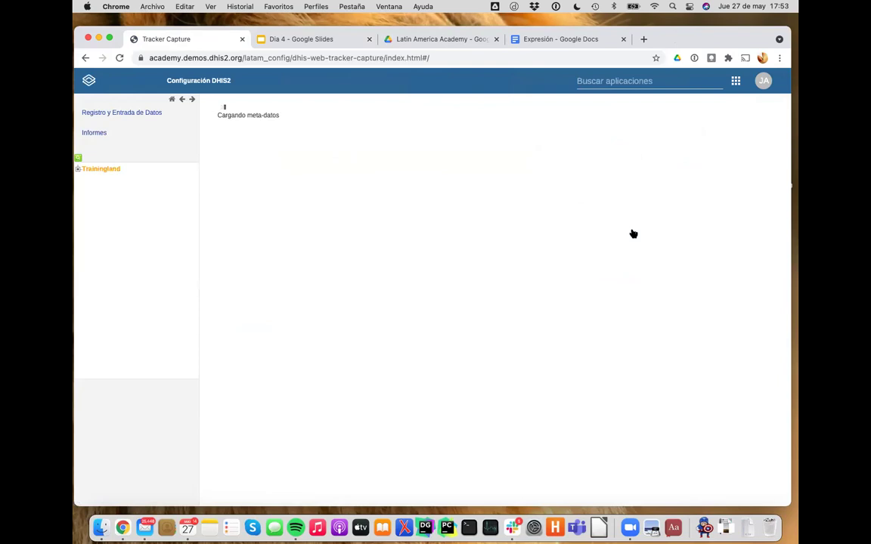
left_click(78, 169)
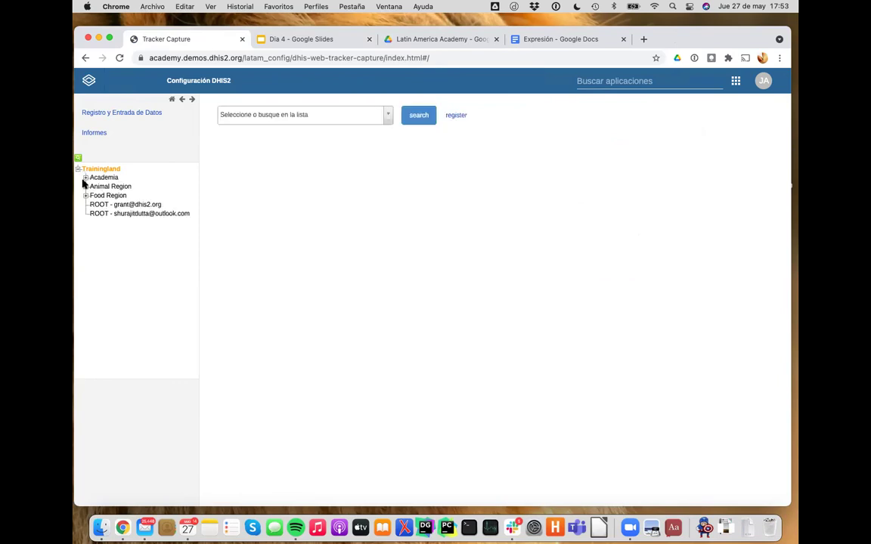
left_click(86, 178)
scroll(134, 274, "down", 5)
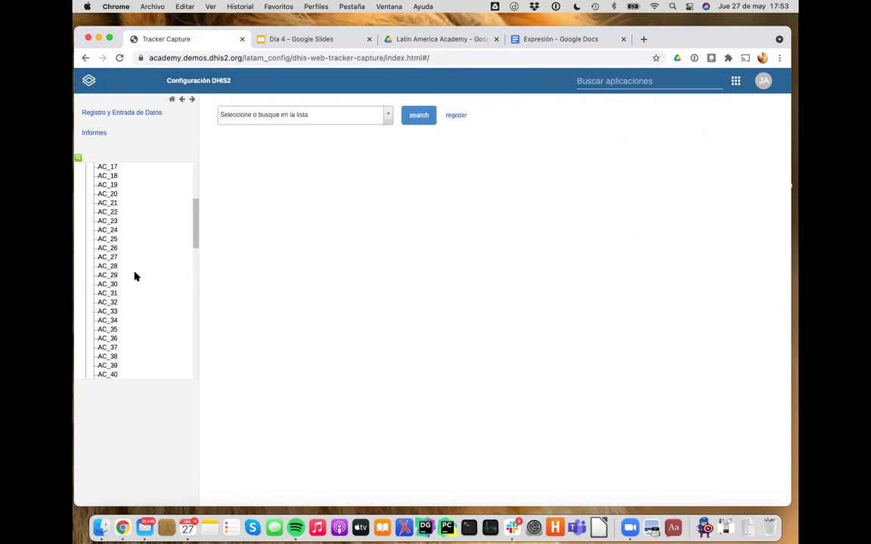
scroll(134, 276, "down", 3)
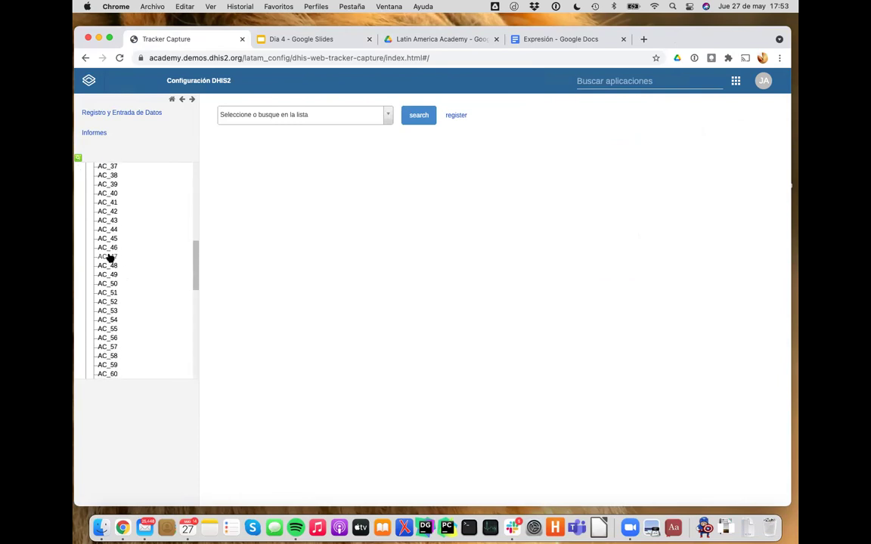
left_click(107, 253)
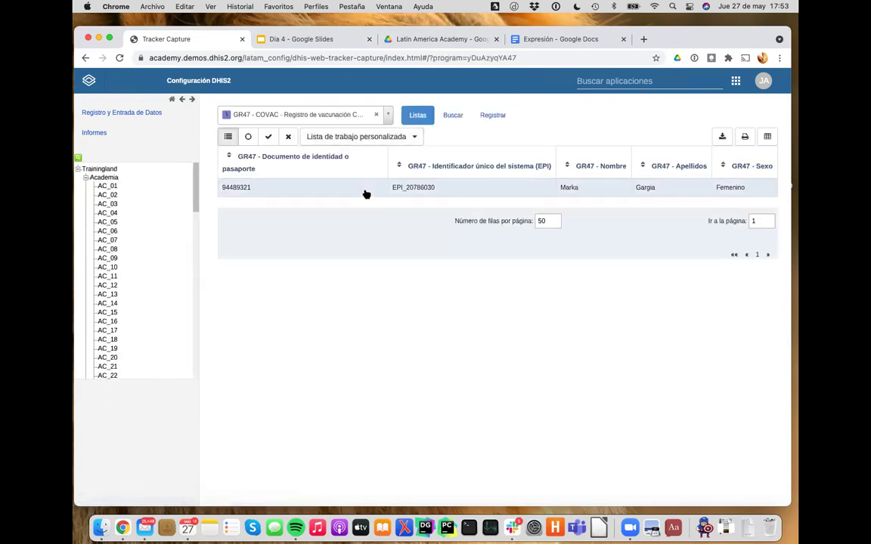
left_click(365, 187)
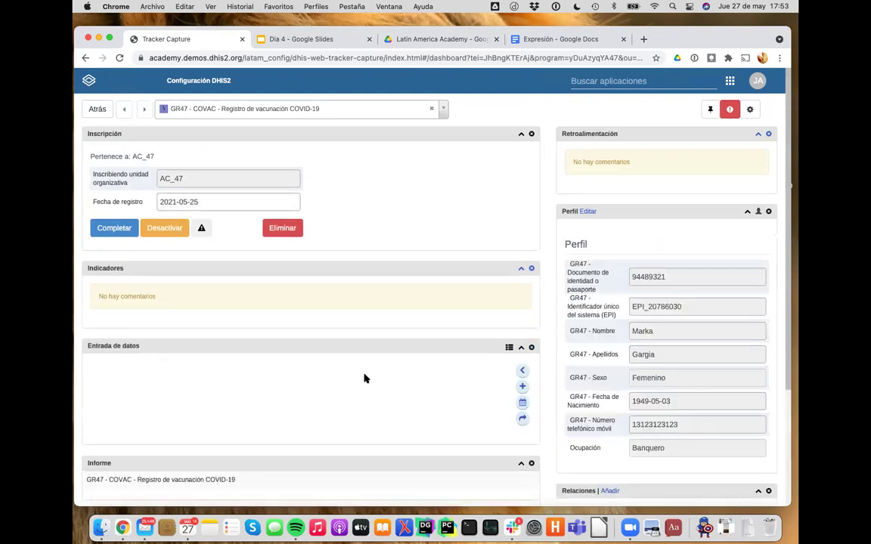
Compare the underlying conditions recorded in the 2021-05-25 and 2021-05-27 vaccination events.
scroll(363, 378, "down", 5)
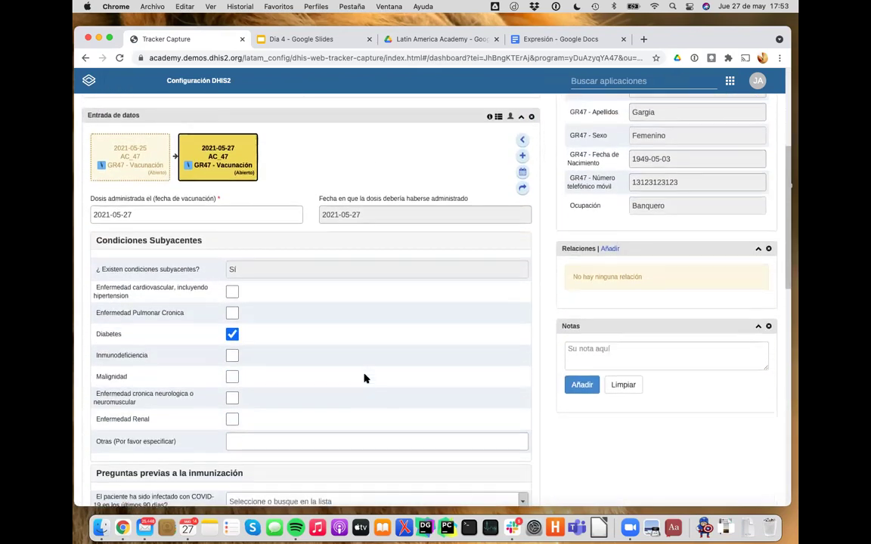
left_click(143, 136)
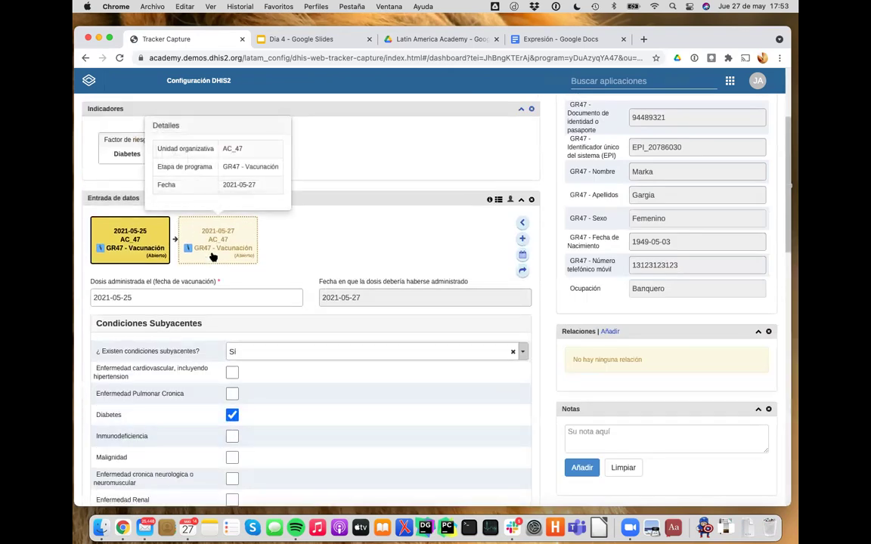
left_click(191, 235)
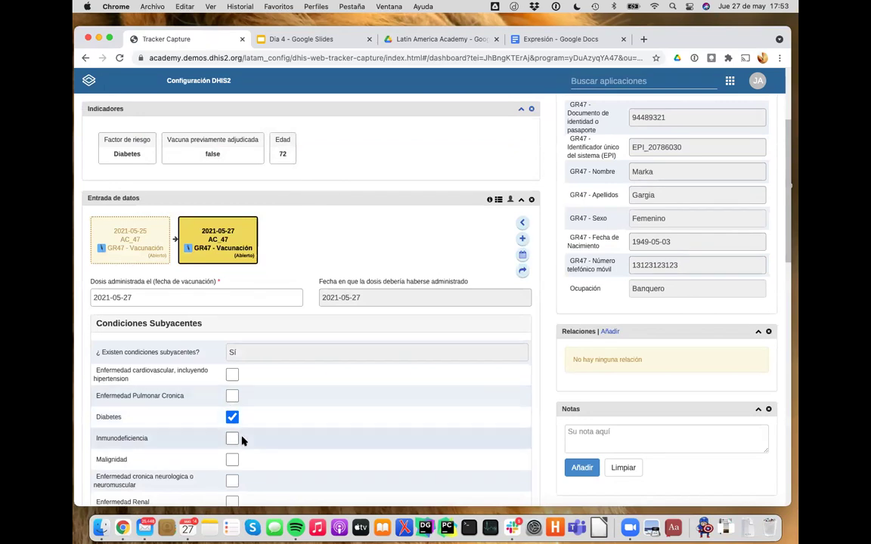
scroll(296, 460, "down", 3)
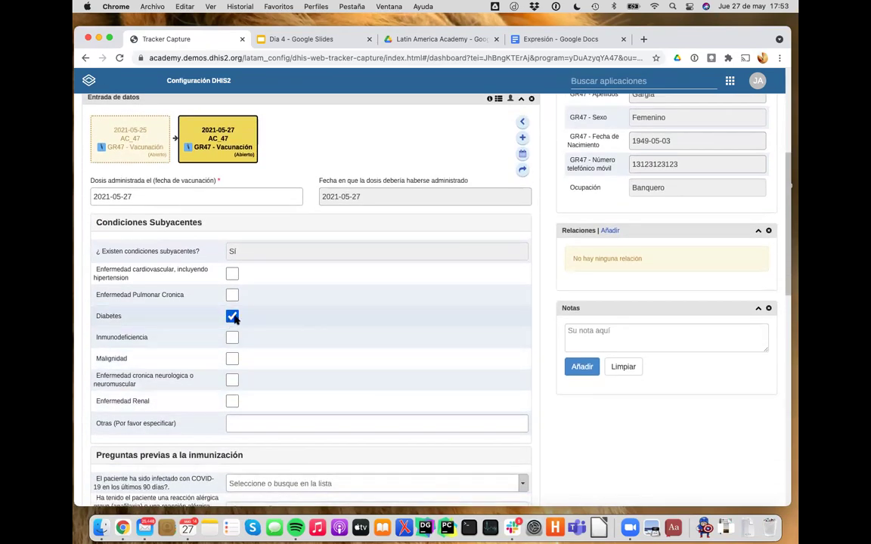
Clear Diabetes in the 2021-05-27 event, test it by switching to the 2021-05-25 event and back, and select Diabetes again.
left_click(231, 317)
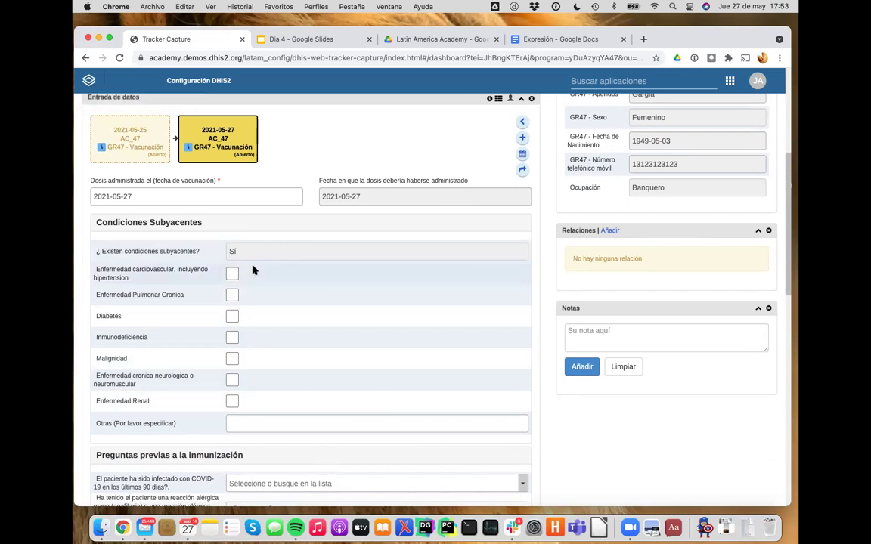
left_click(232, 338)
left_click(232, 338)
left_click(254, 422)
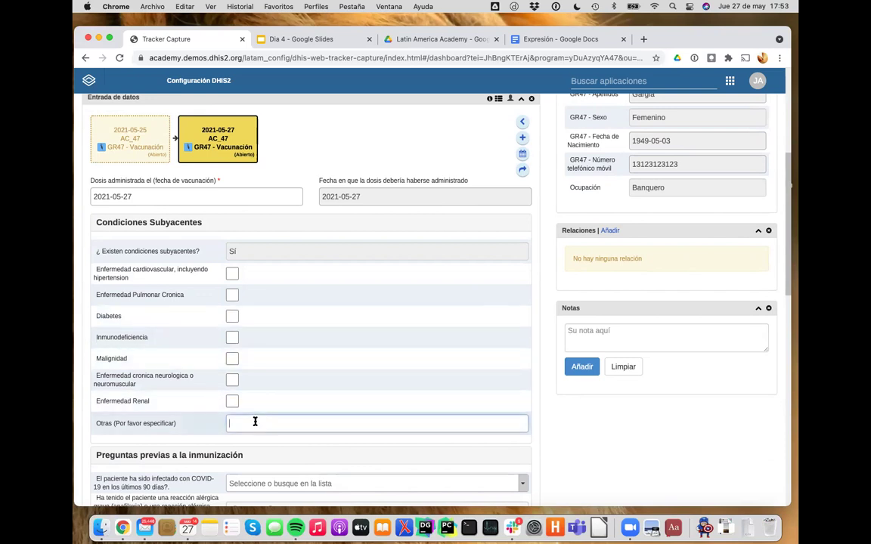
left_click(129, 135)
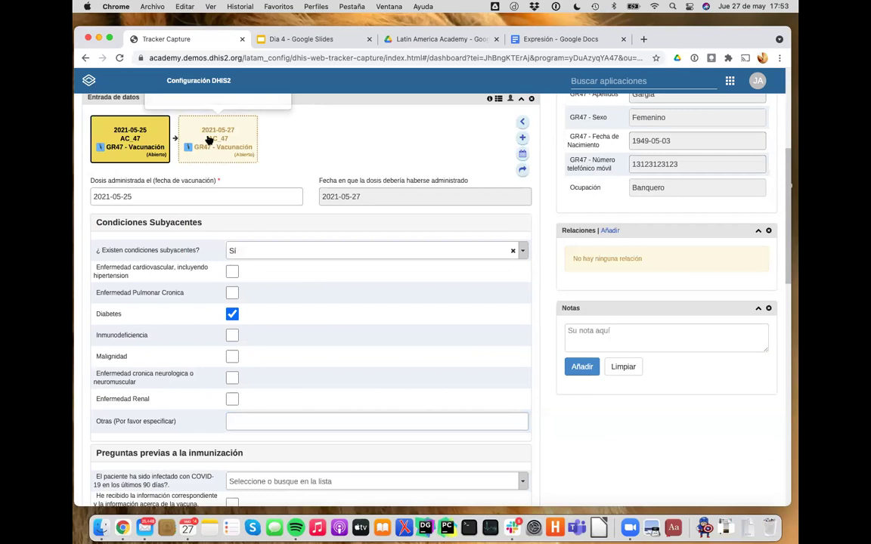
left_click(209, 140)
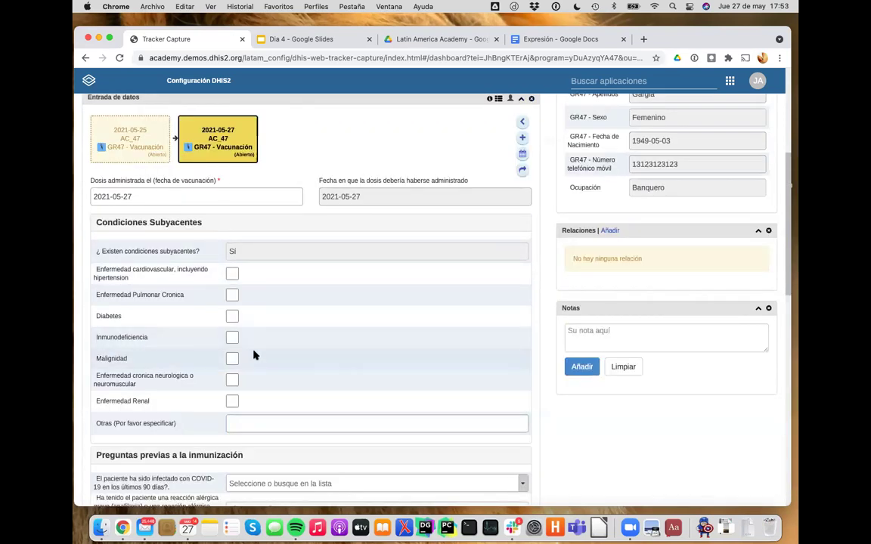
scroll(254, 355, "down", 4)
scroll(256, 408, "up", 3)
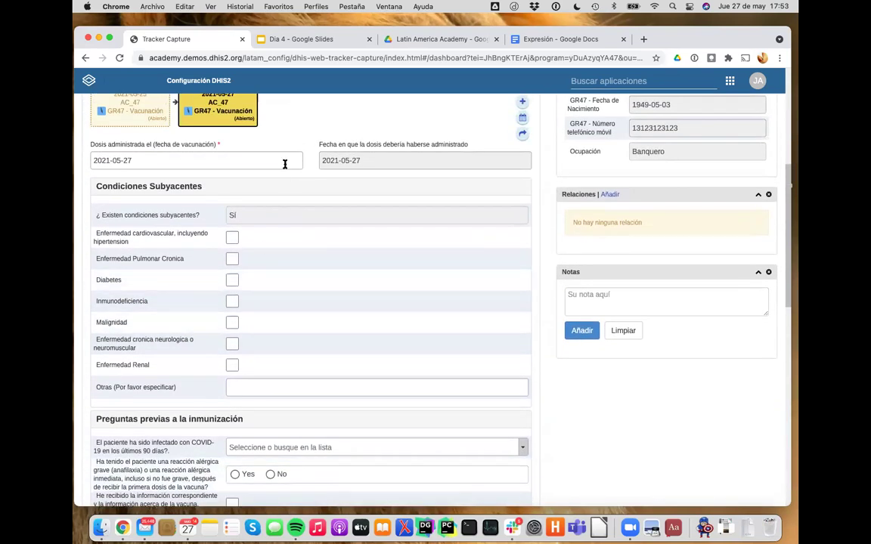
left_click(232, 280)
Switch to Maintenance and filter the program rules to the program GR47 - COVAC - Registro de vacunación COVID-19.
scroll(453, 129, "up", 4)
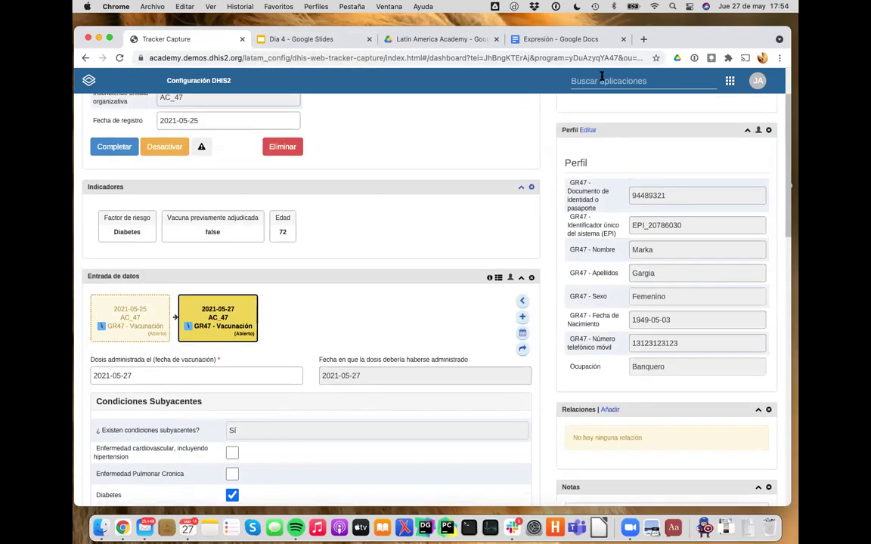
left_click(539, 78)
scroll(534, 249, "down", 3)
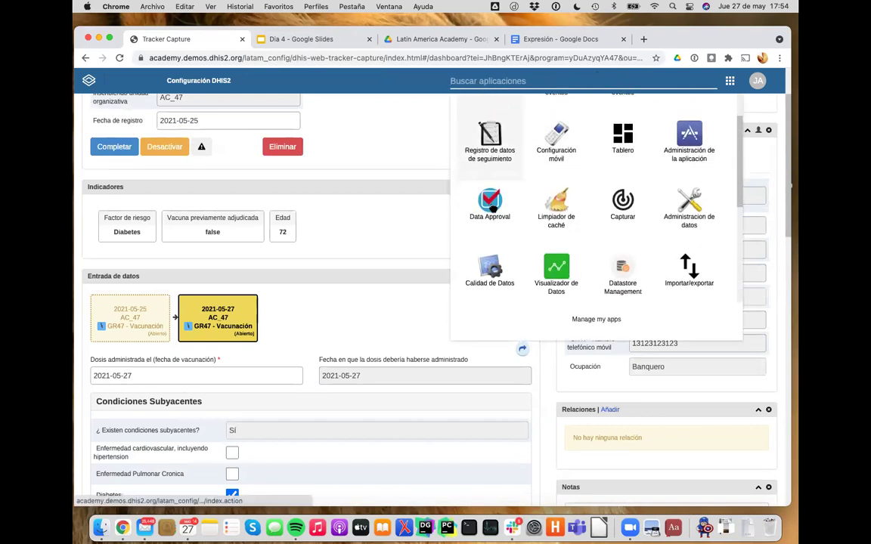
left_click(560, 291)
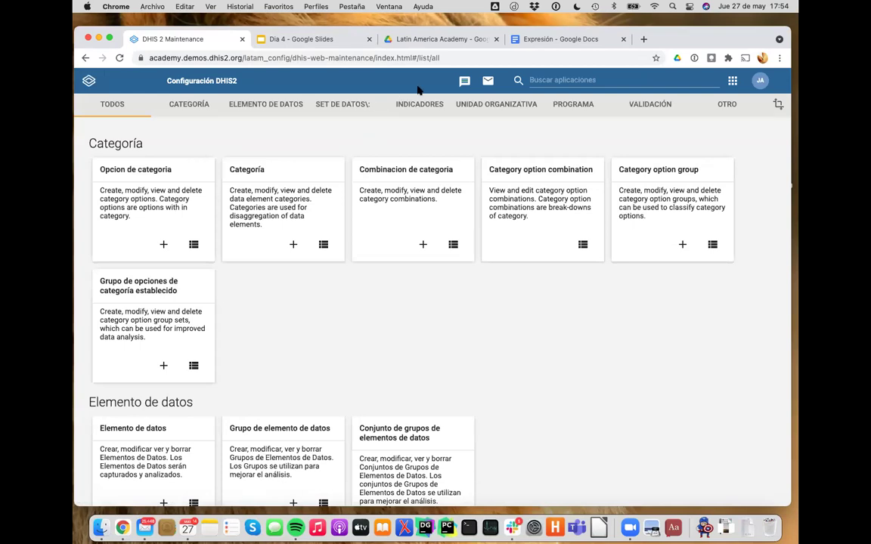
left_click(555, 105)
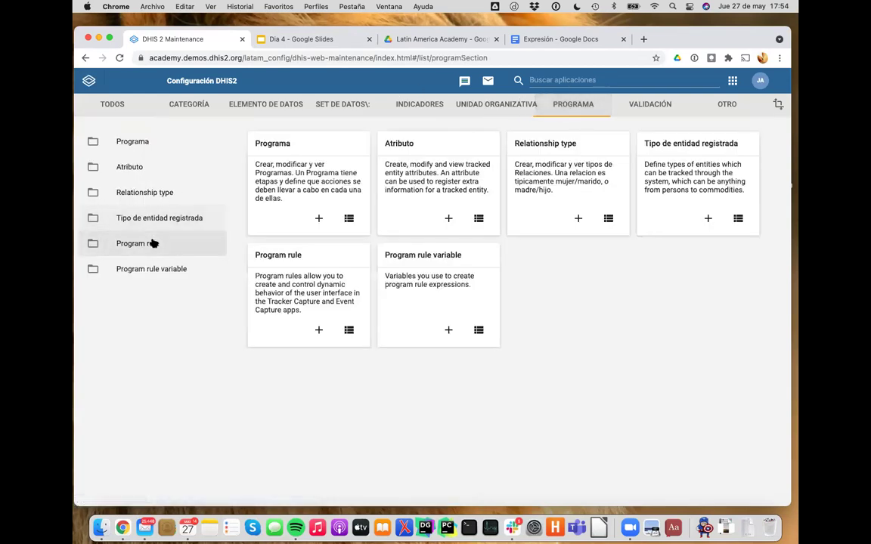
left_click(153, 243)
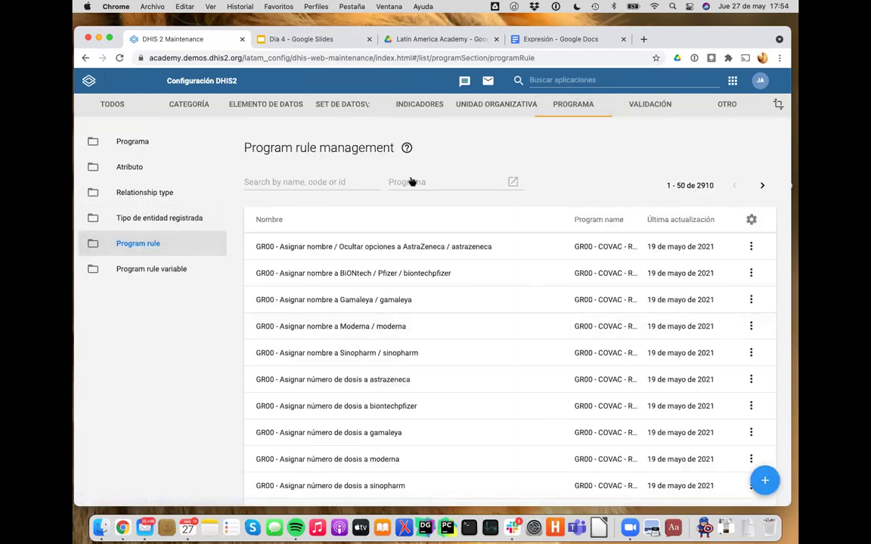
left_click(393, 180)
left_click(349, 180)
type("GR47")
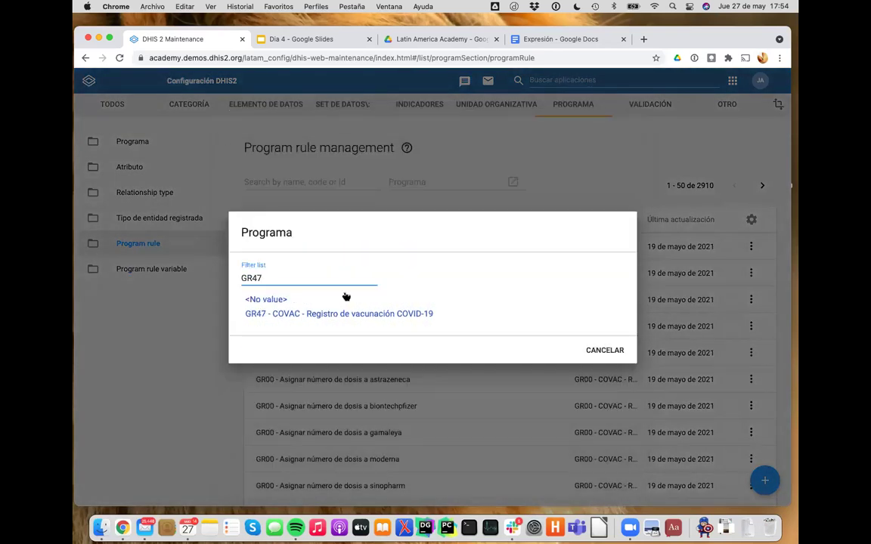
left_click(346, 315)
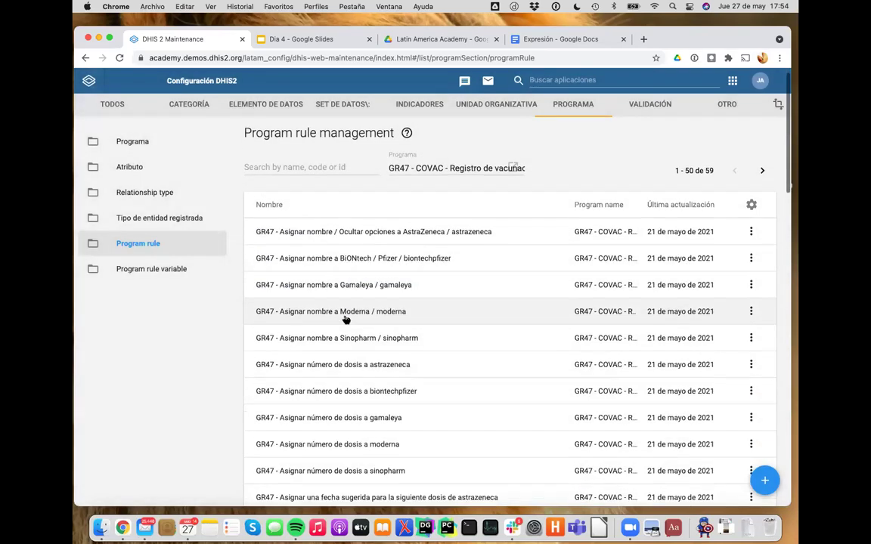
Remove the && d2:hasValue('GR47 - comorbidity_diabetes') == false clause from the rule that assigns previous diabetes to the current event, and save the rule.
scroll(345, 320, "down", 5)
scroll(346, 320, "down", 6)
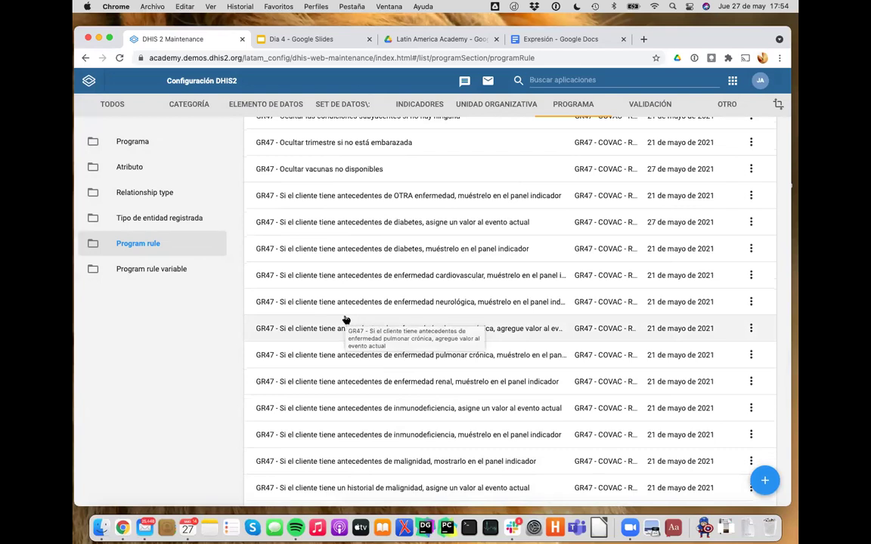
left_click(350, 224)
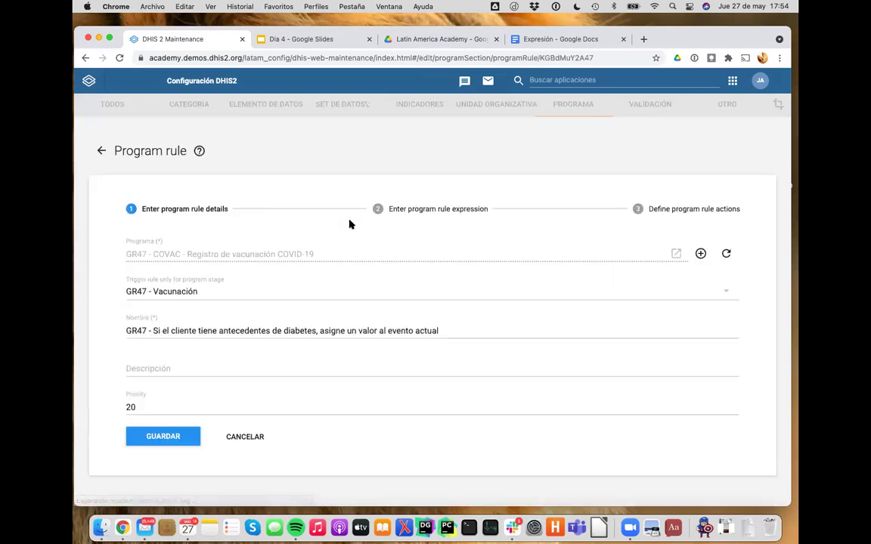
left_click(411, 219)
left_click_drag(358, 264, 360, 277)
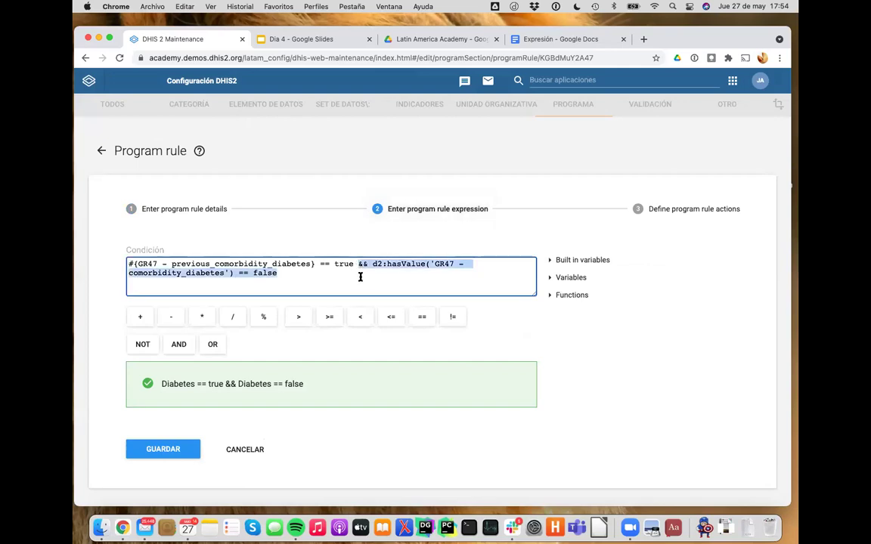
key("BackSpace")
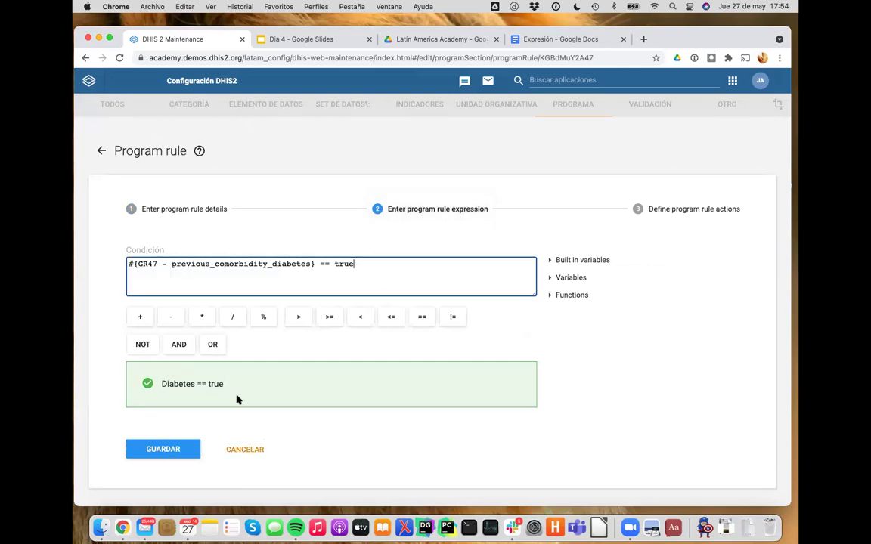
left_click(188, 447)
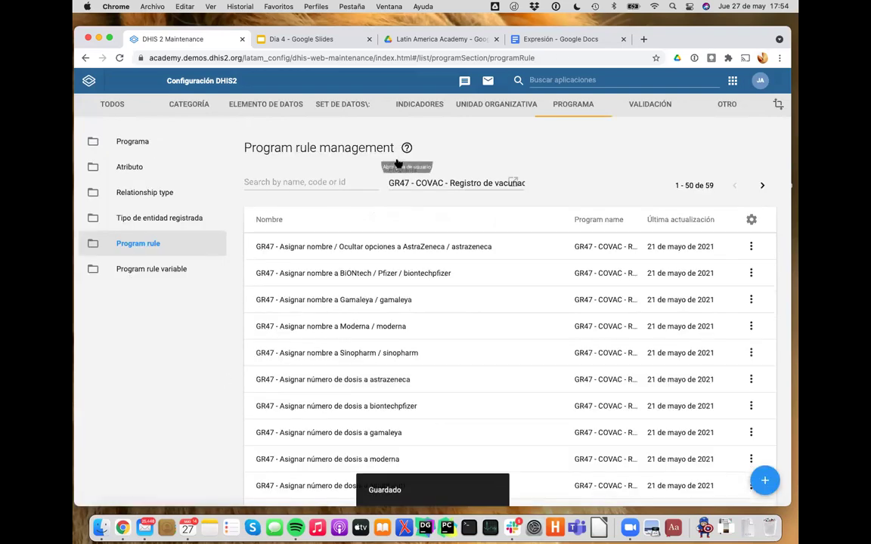
Switch to the Dia 4 presentation in Google Slides and view the exercise list on the Contenido del día slide.
left_click(337, 42)
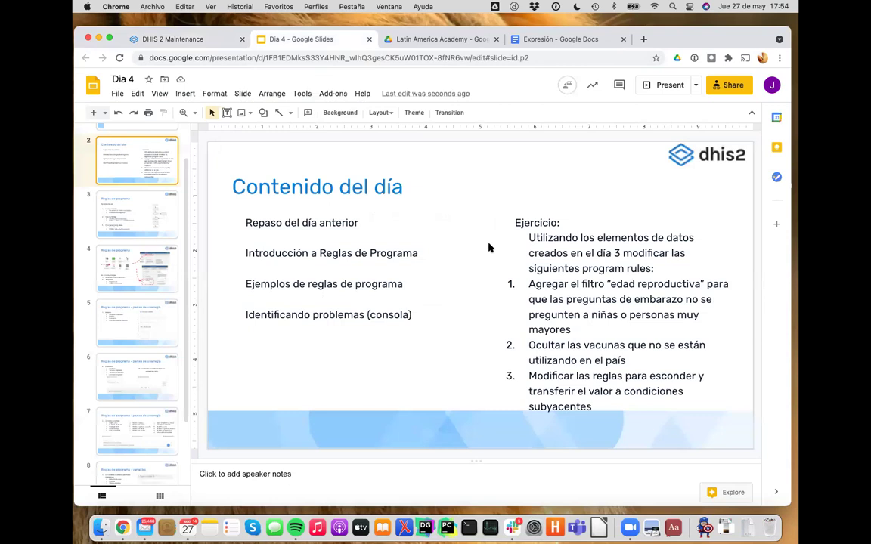
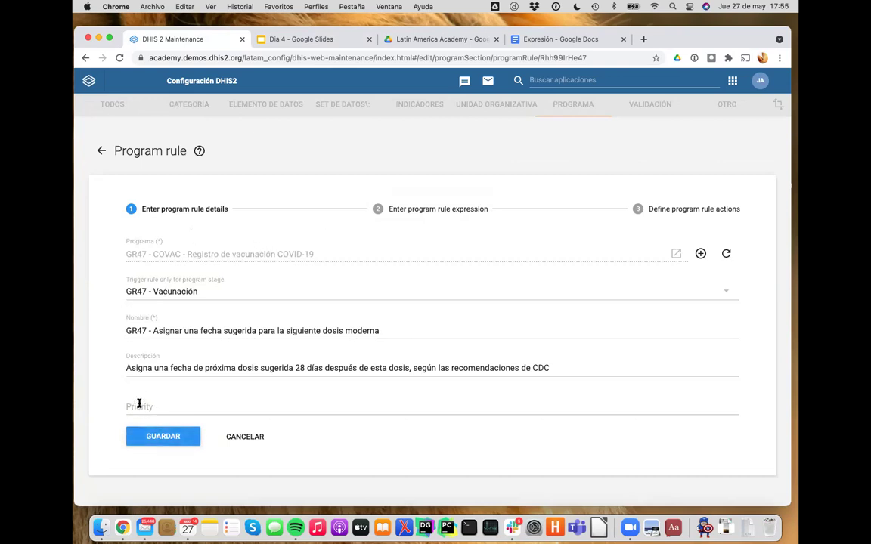
Review the priority, condition and Assign value action of the GR47 rule suggesting the next Moderna dose date.
left_click(182, 406)
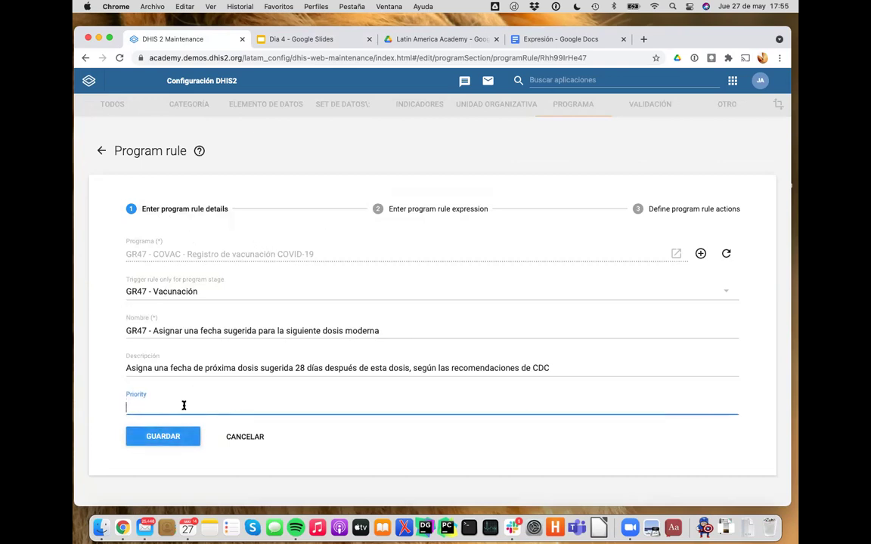
left_click(430, 217)
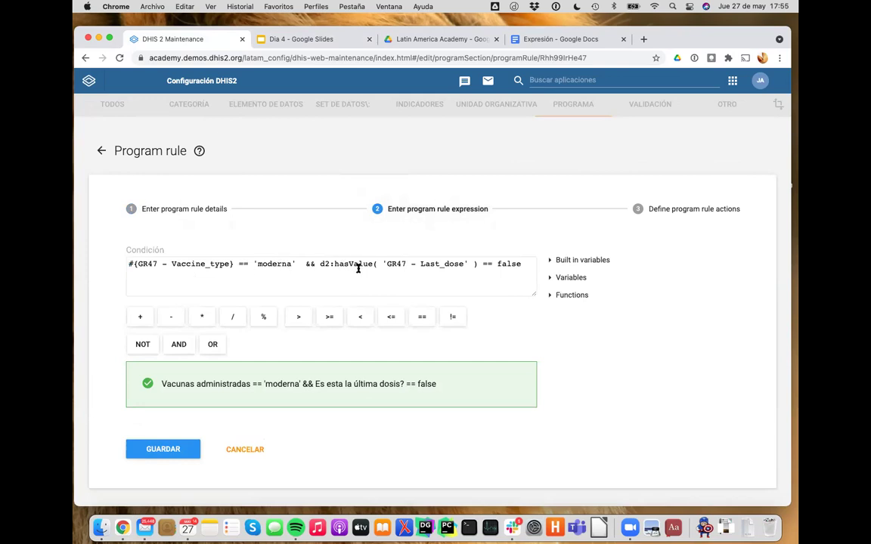
left_click(513, 266)
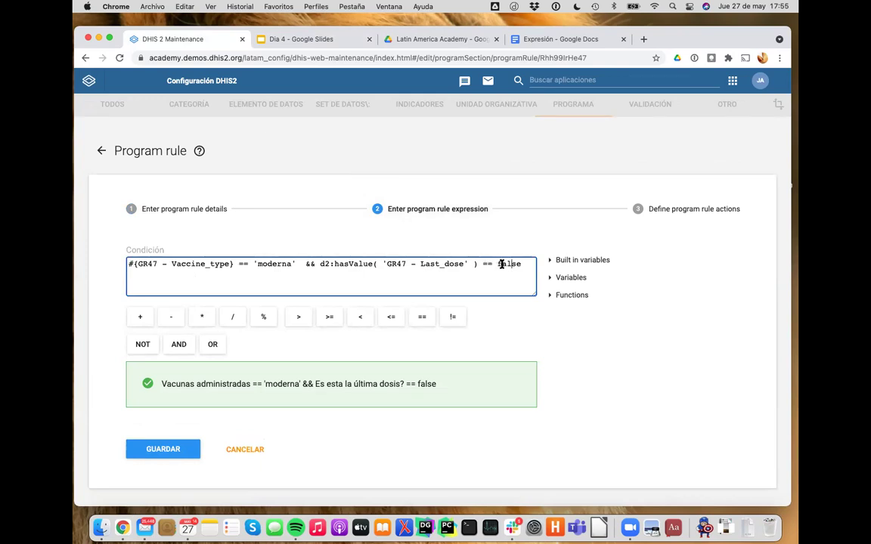
left_click(647, 211)
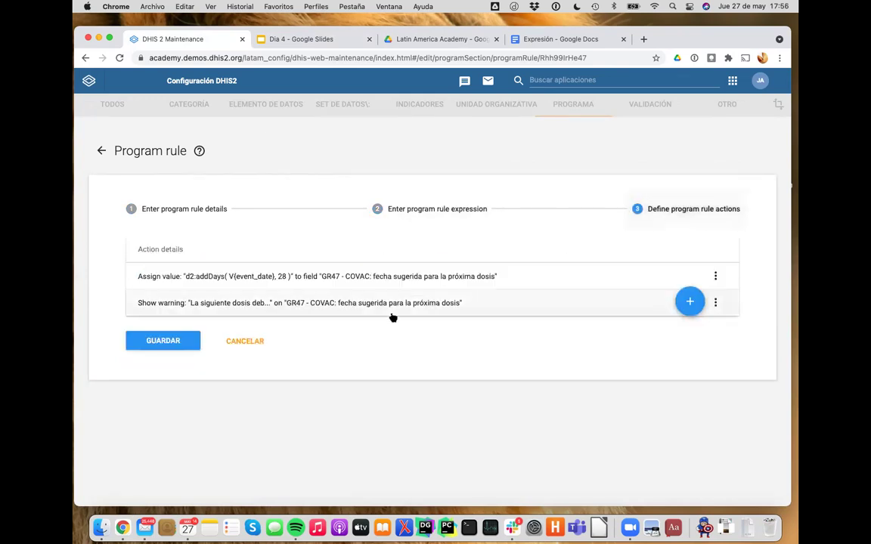
left_click(203, 279)
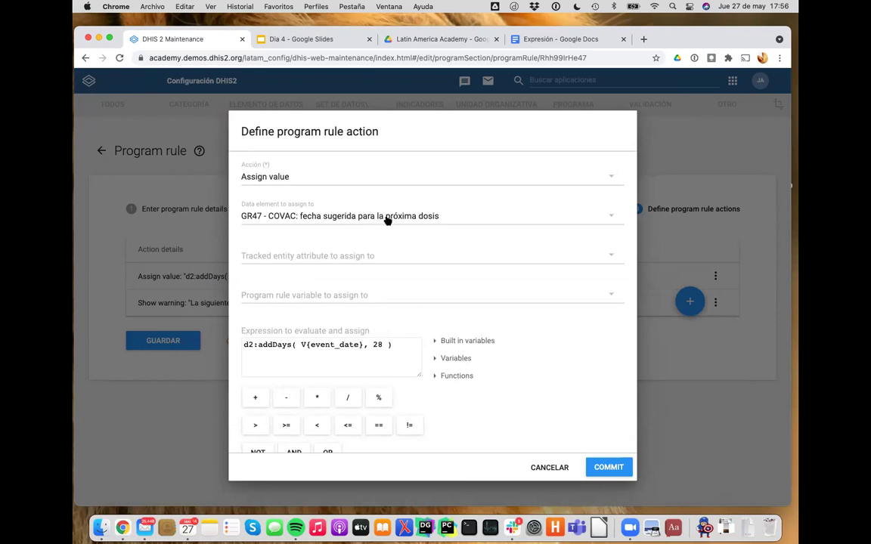
Change the Assign value action's expression to d2:addDays( V{event_date}, 40 ).
left_click(379, 347)
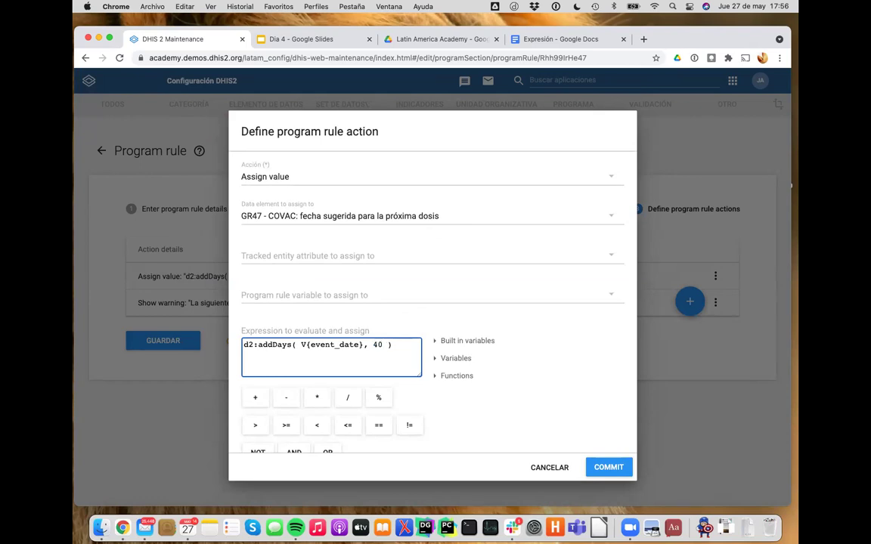
Duplicate the Maintenance browser tab and open Tracker Capture (Registro de datos de seguimiento) in the copy.
right_click(217, 40)
left_click(237, 106)
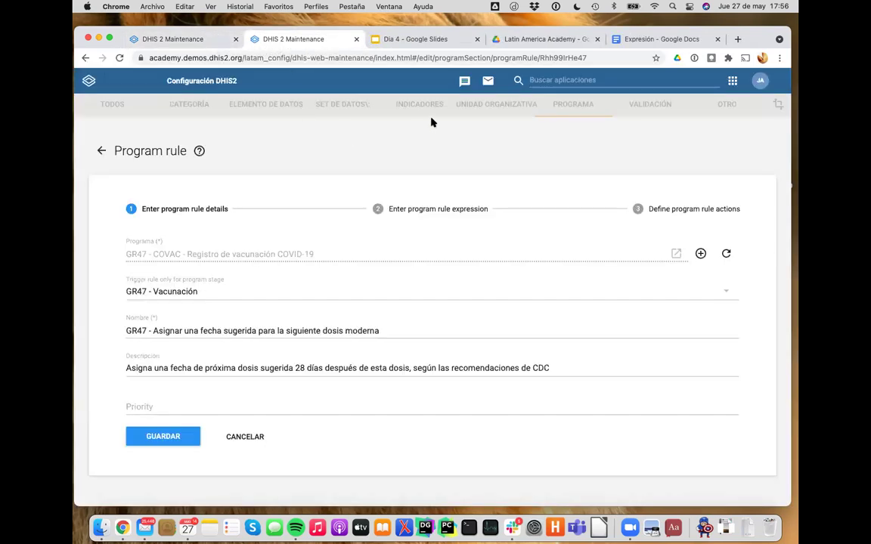
left_click(542, 80)
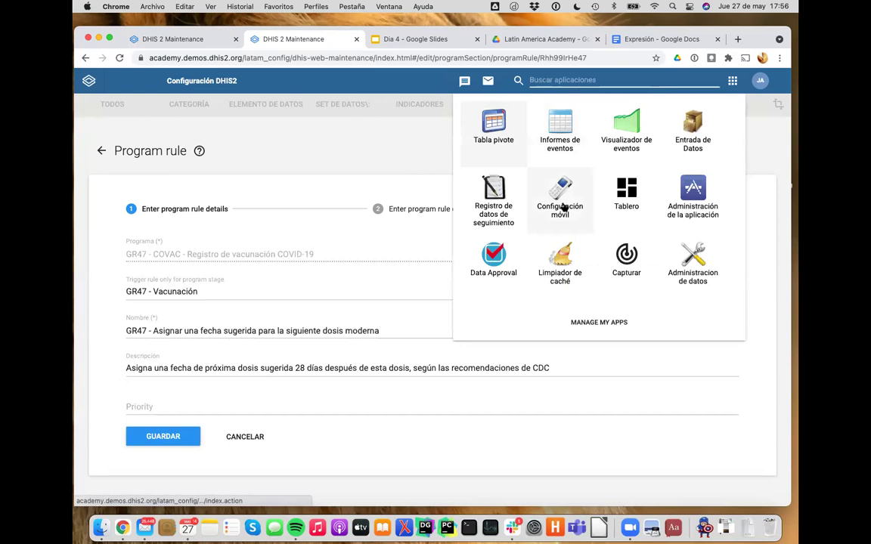
scroll(615, 250, "down", 2)
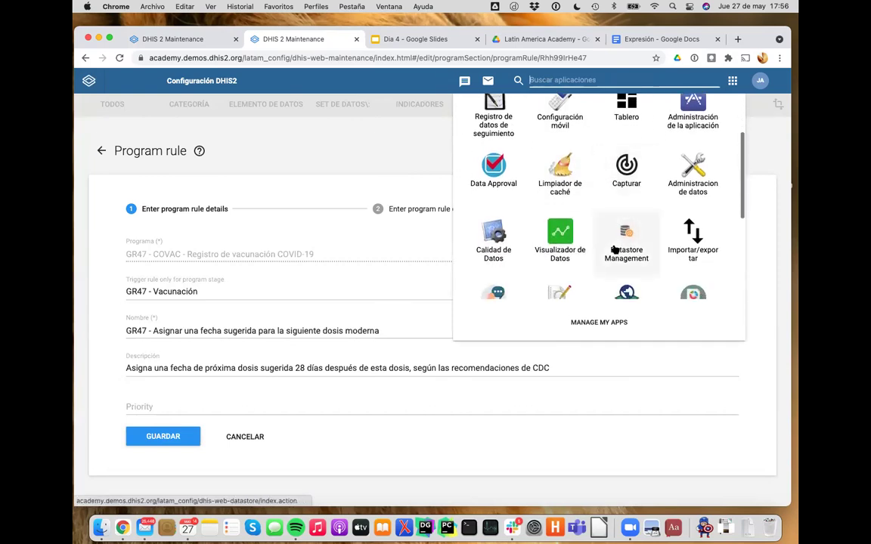
scroll(615, 249, "up", 2)
left_click(497, 192)
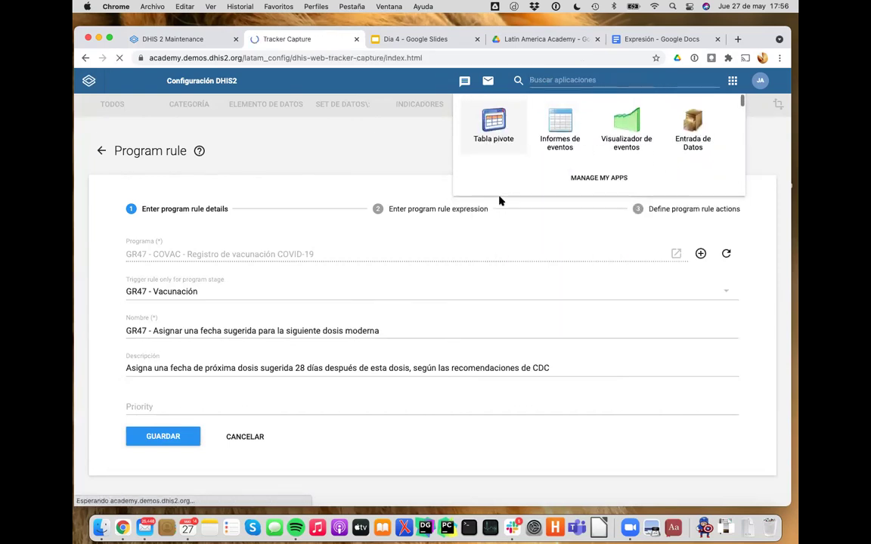
left_click(199, 40)
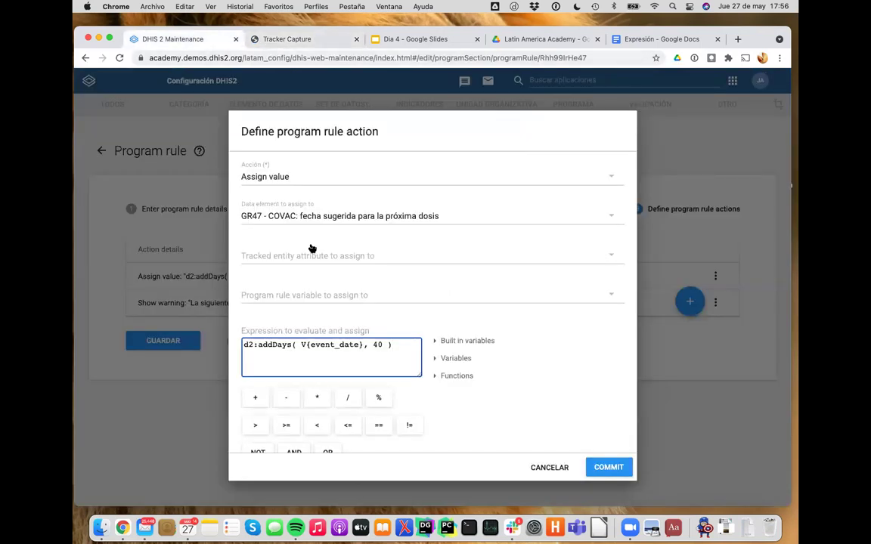
left_click(291, 44)
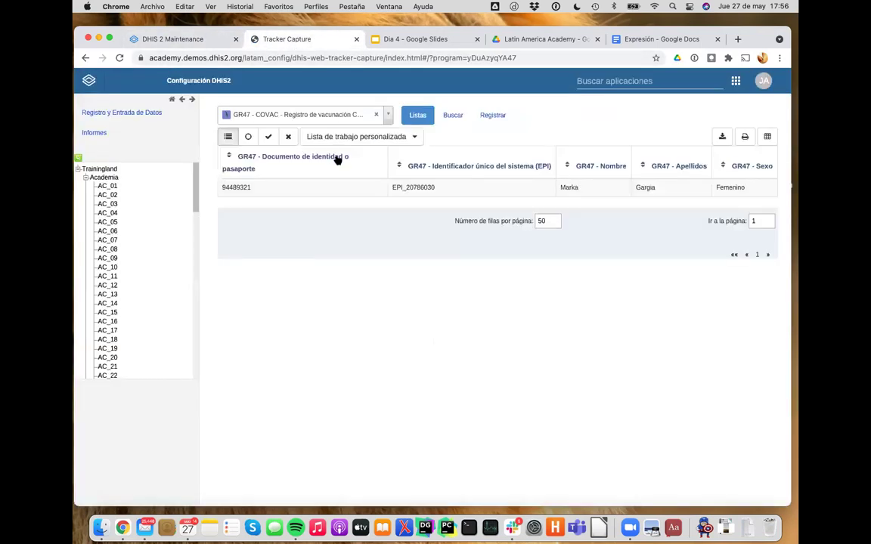
Open the listed patient's GR47 - COVAC record and select the vaccination event dated 2021-05-25.
left_click(288, 190)
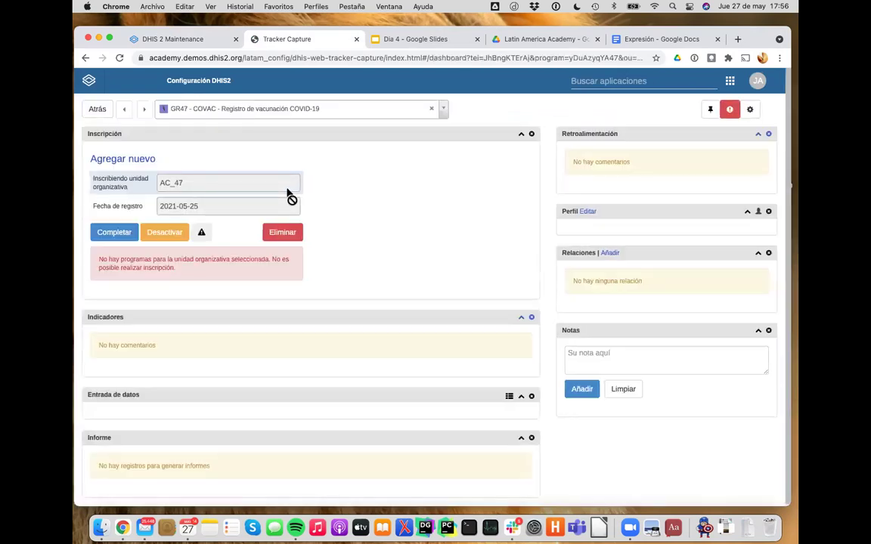
scroll(289, 348, "down", 3)
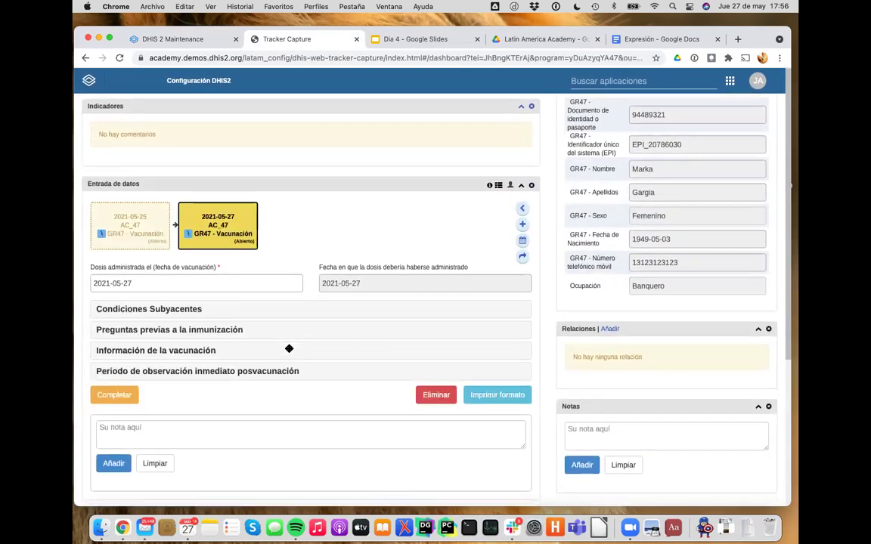
left_click(148, 252)
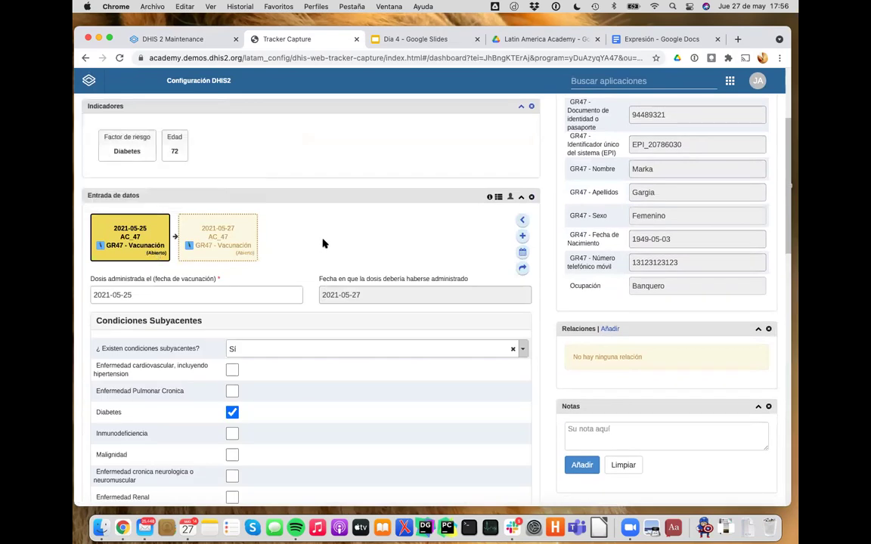
Set the administered vaccine to mRNA-1273 / Moderna and the dose number to 1ra dosis in the vaccination information.
scroll(322, 243, "down", 10)
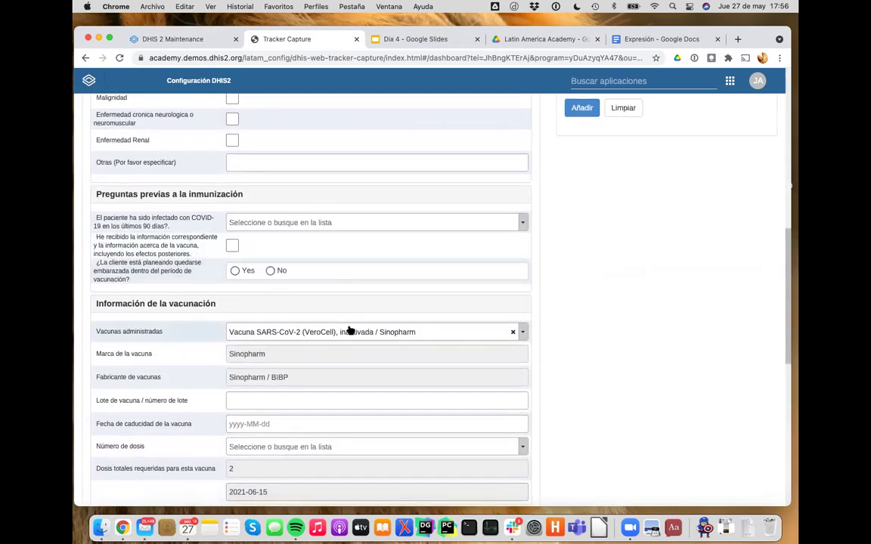
scroll(350, 330, "down", 3)
left_click(521, 219)
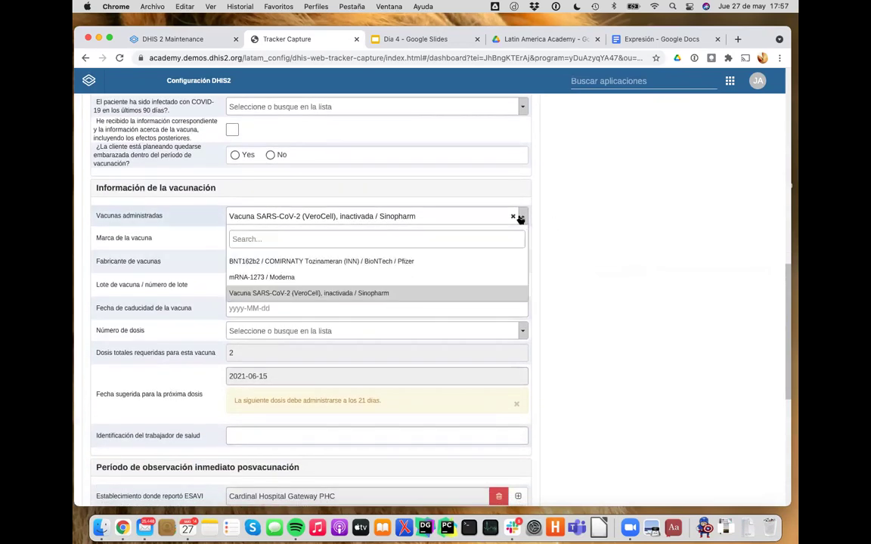
left_click(306, 277)
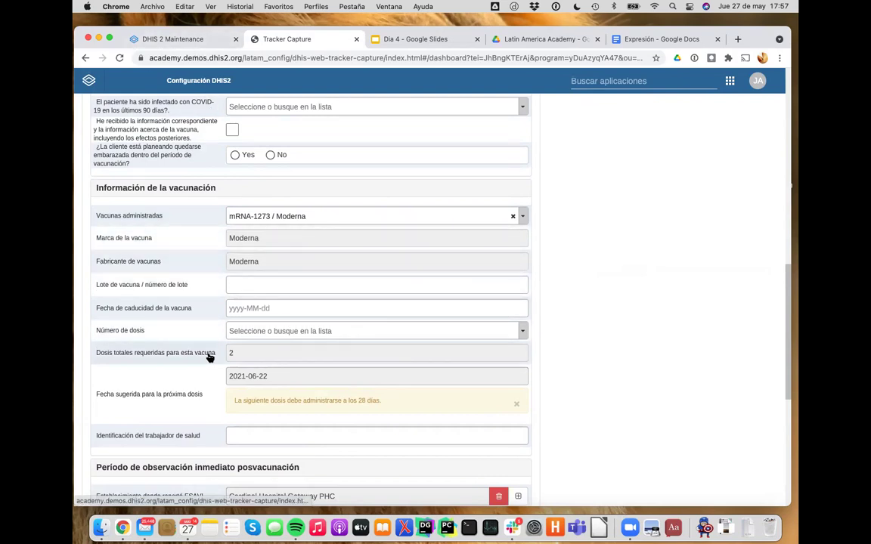
scroll(210, 356, "up", 1)
scroll(191, 355, "down", 3)
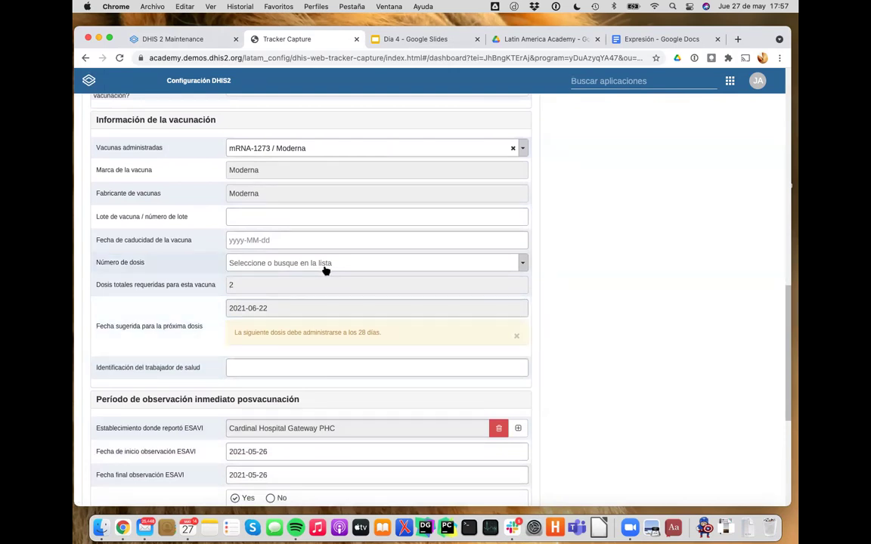
left_click(251, 267)
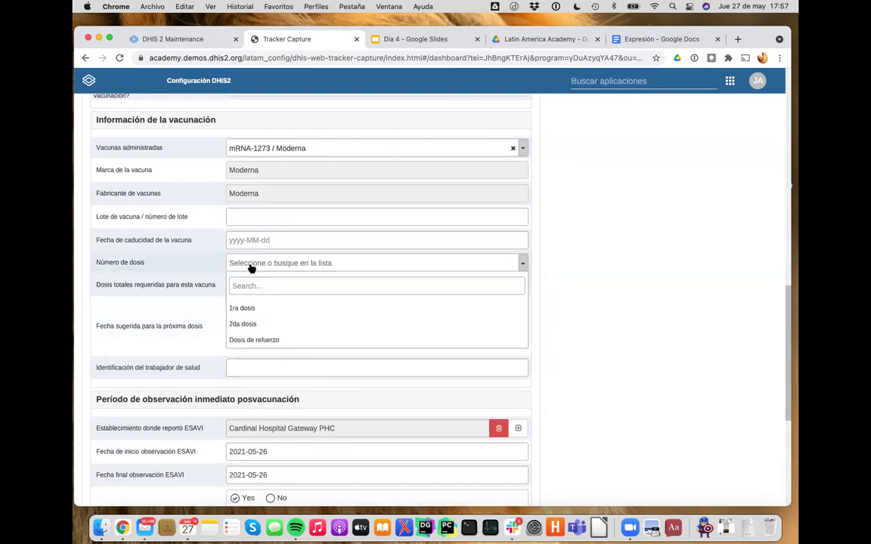
left_click(254, 308)
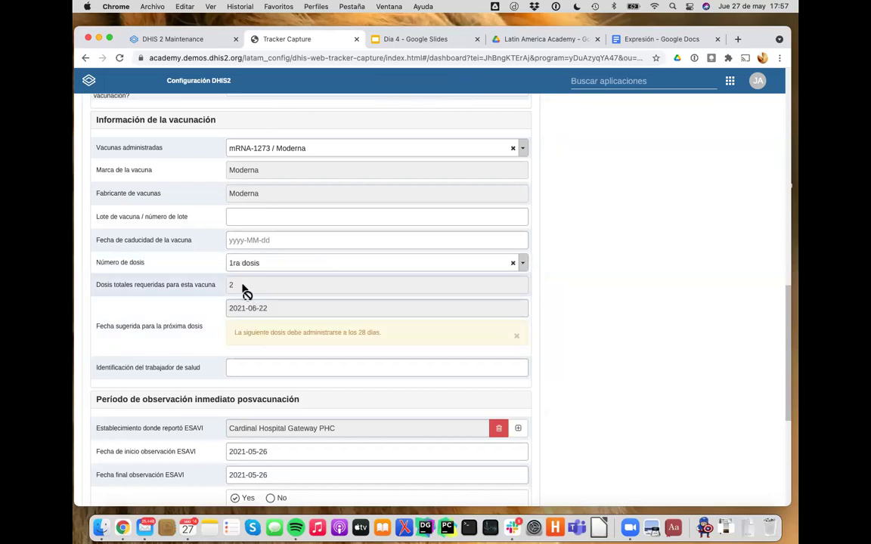
Compare the event's vaccination date with the suggested date for the next dose.
scroll(260, 325, "up", 2)
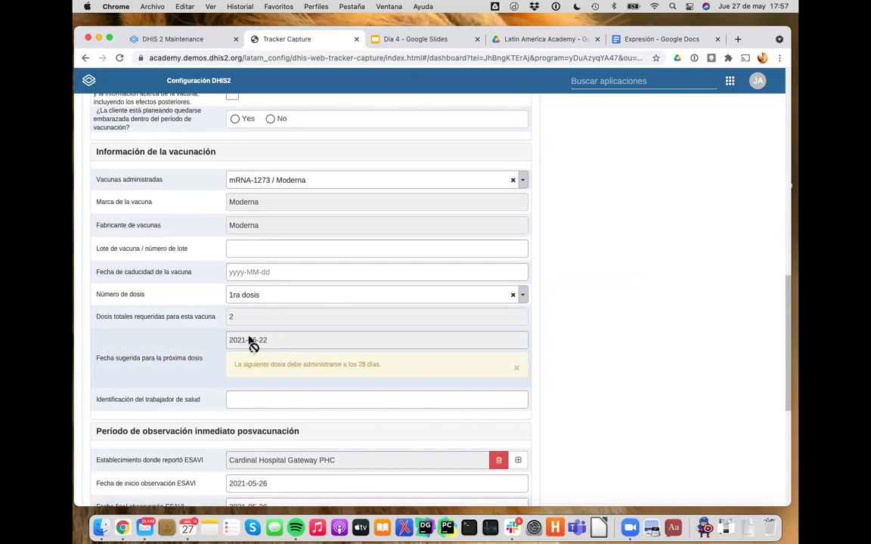
scroll(249, 344, "up", 5)
scroll(250, 348, "up", 8)
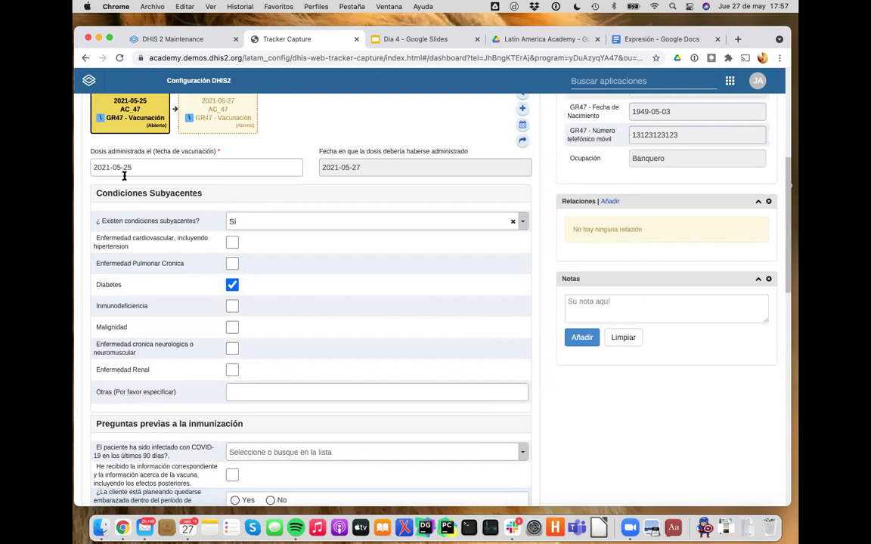
scroll(185, 334, "down", 10)
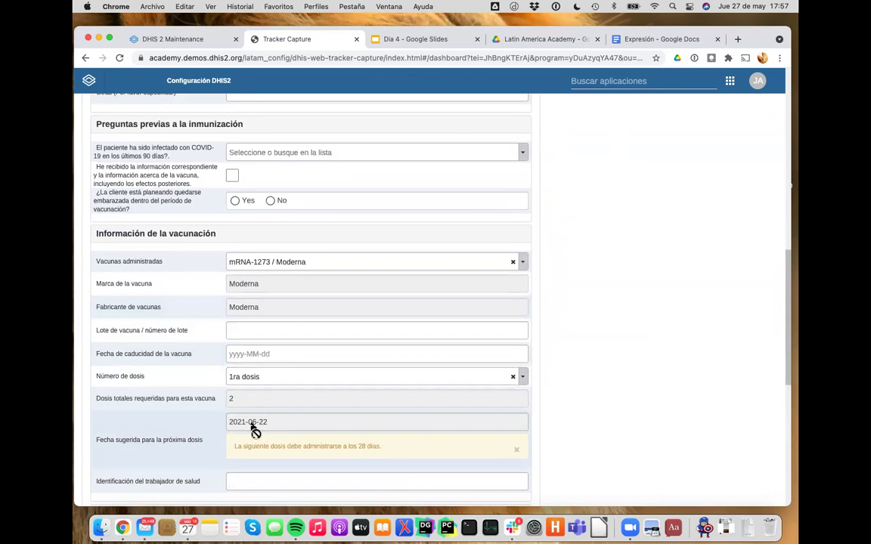
scroll(230, 411, "up", 12)
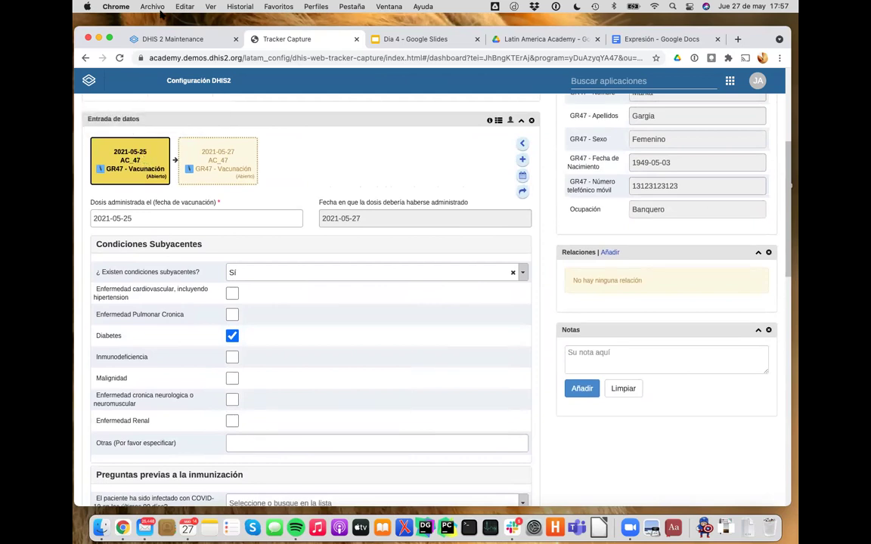
Return to Maintenance, commit the edited Assign value action and save the rule suggesting the next Moderna dose date.
left_click(176, 39)
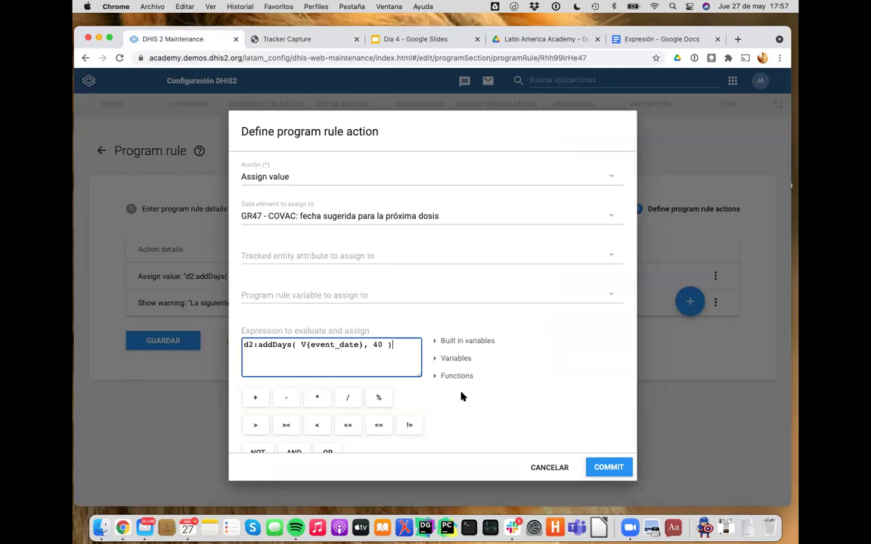
left_click(609, 467)
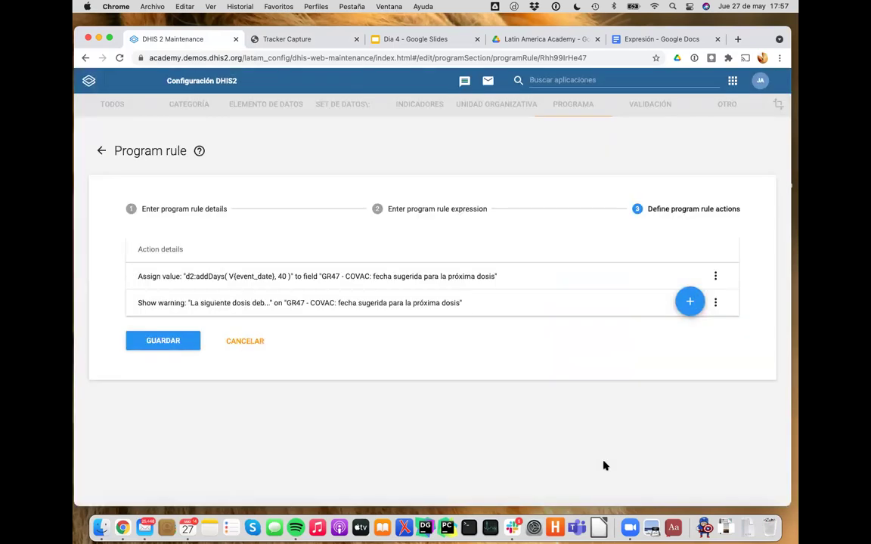
left_click(191, 212)
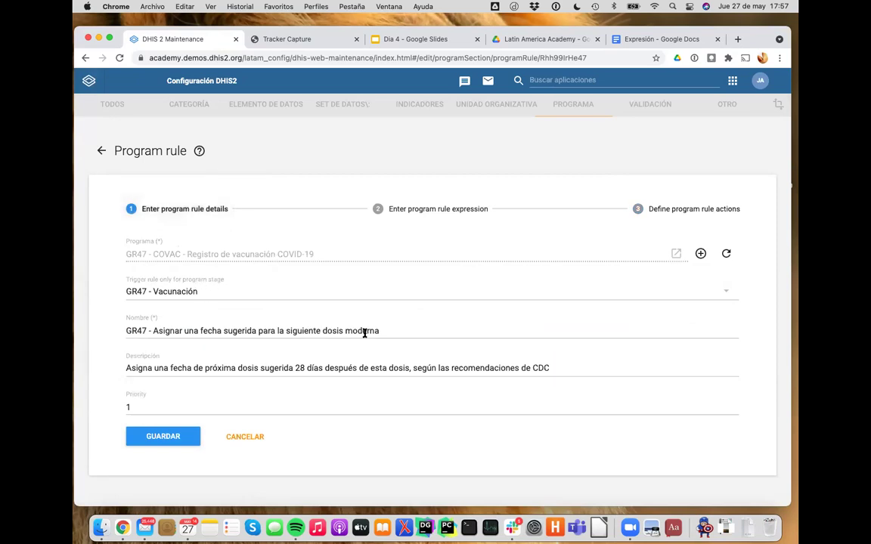
left_click(441, 198)
left_click(160, 454)
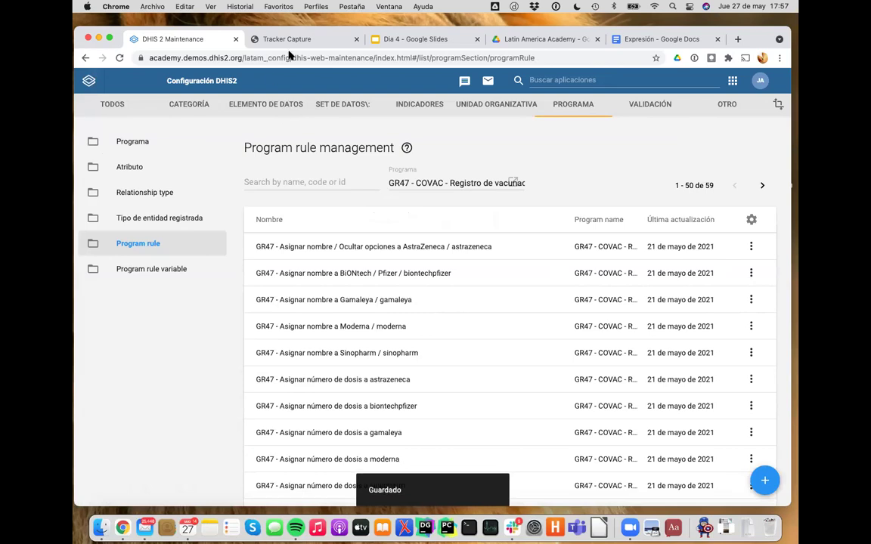
In the Tracker Capture tab, switch to the Cache Cleaner app and clear all cached browser items.
left_click(303, 42)
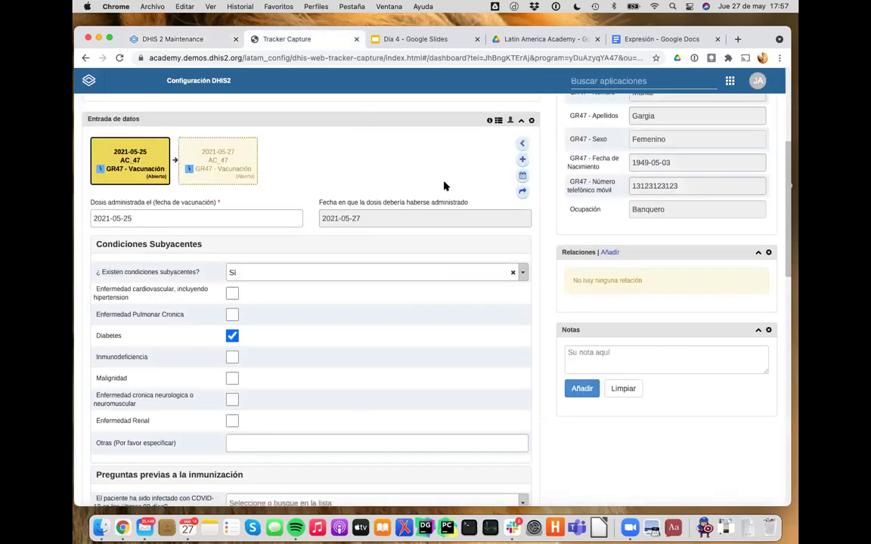
left_click(584, 80)
left_click(556, 256)
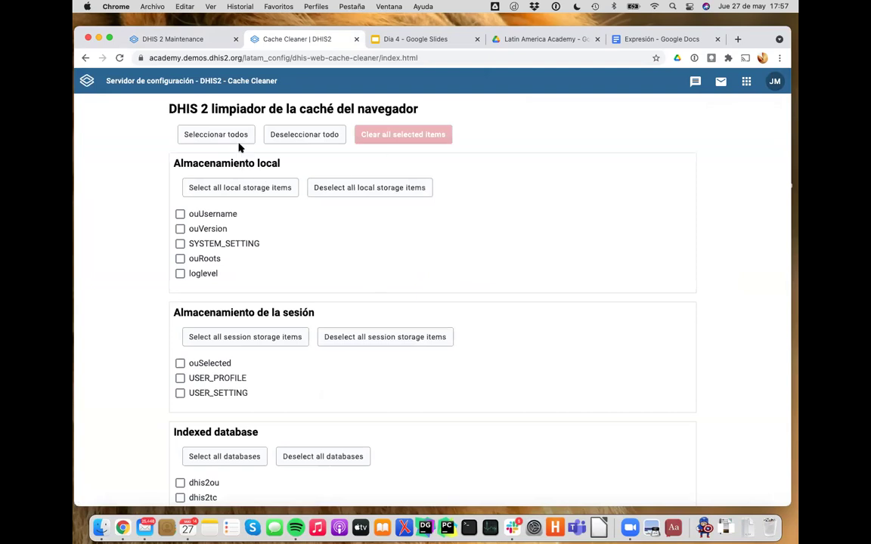
left_click(237, 136)
left_click(400, 134)
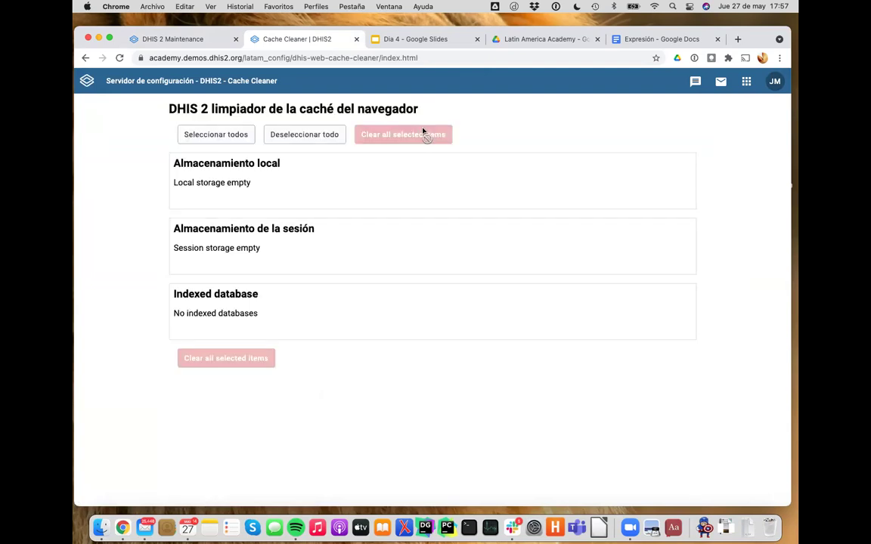
Close the Maintenance tab and reopen Tracker Capture from the Cache Cleaner page.
left_click(235, 39)
left_click(746, 82)
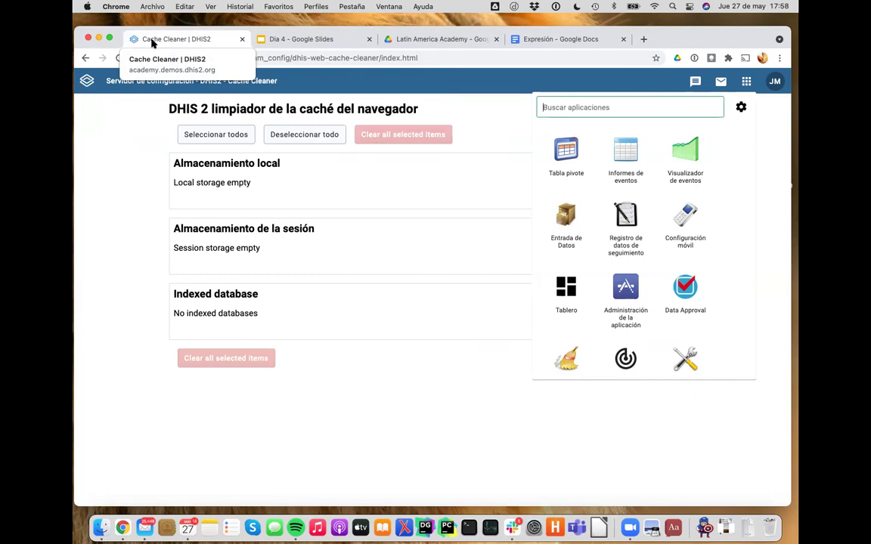
left_click(627, 219)
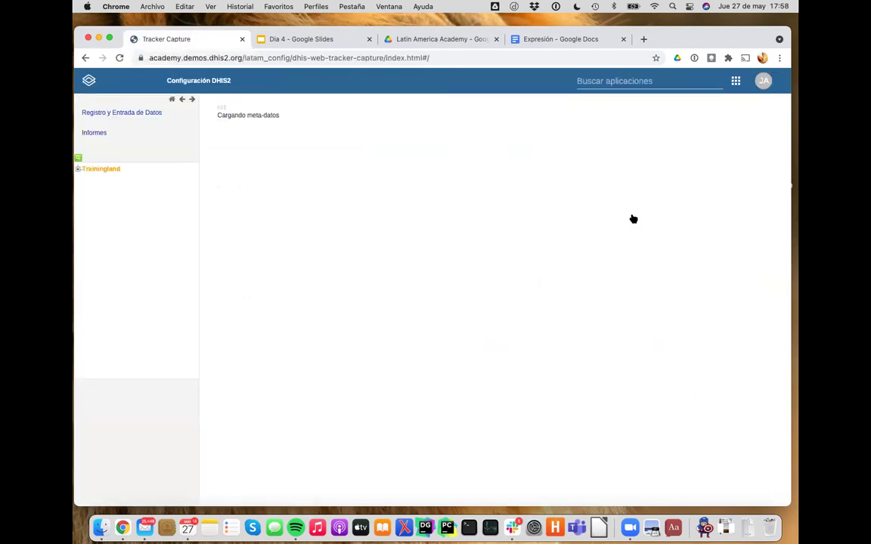
Select organisation unit AC_47 under Trainingland, Academia, and open the listed patient's vaccination event dated 2021-05-25.
left_click(78, 169)
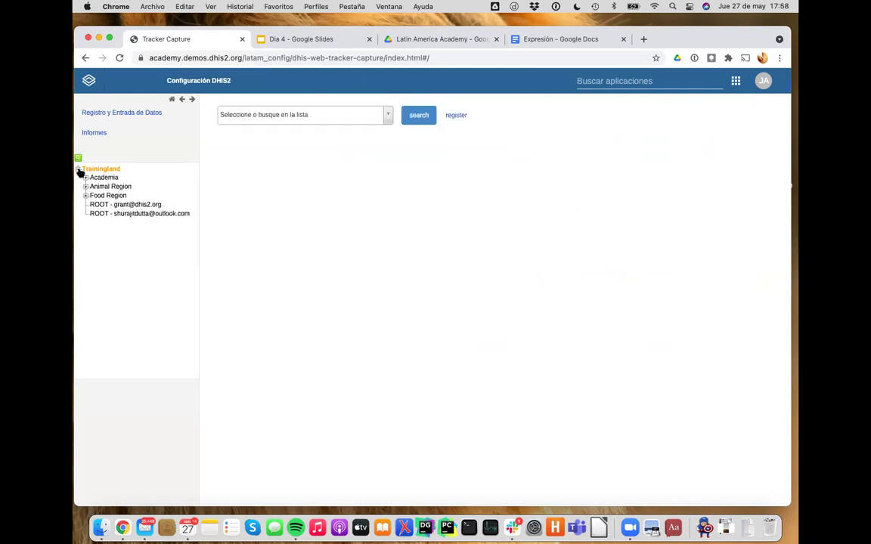
left_click(85, 178)
scroll(111, 233, "down", 5)
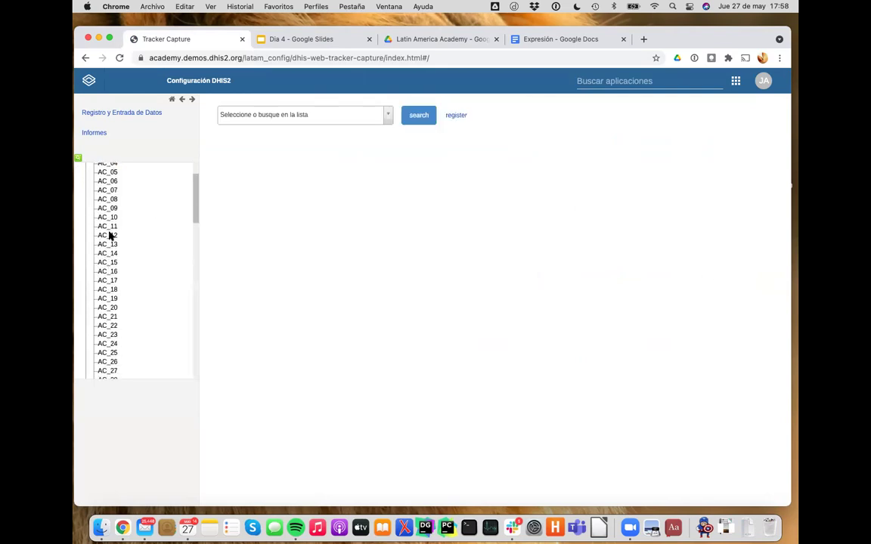
scroll(117, 343, "down", 3)
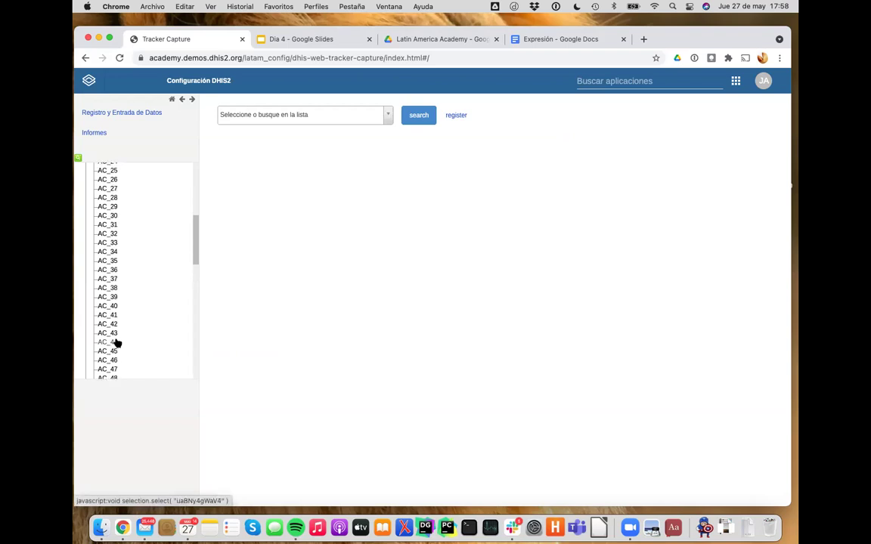
left_click(117, 368)
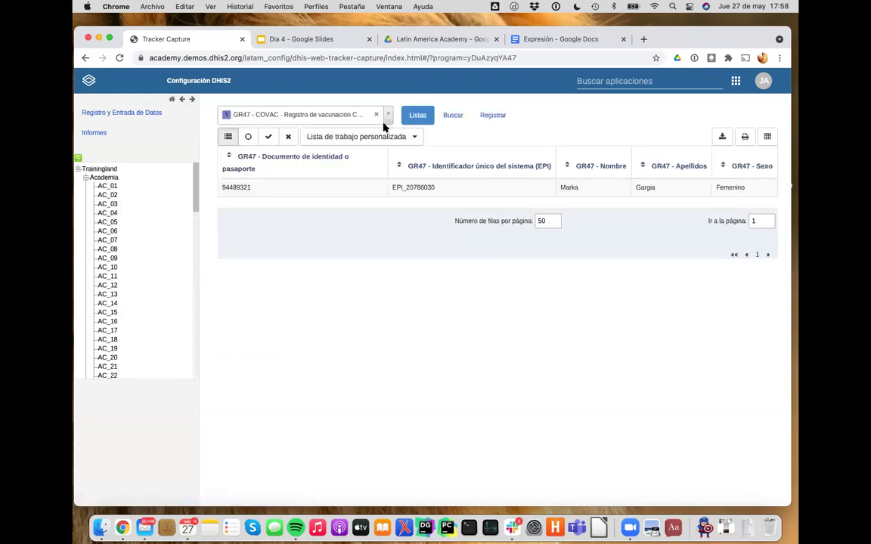
left_click(394, 198)
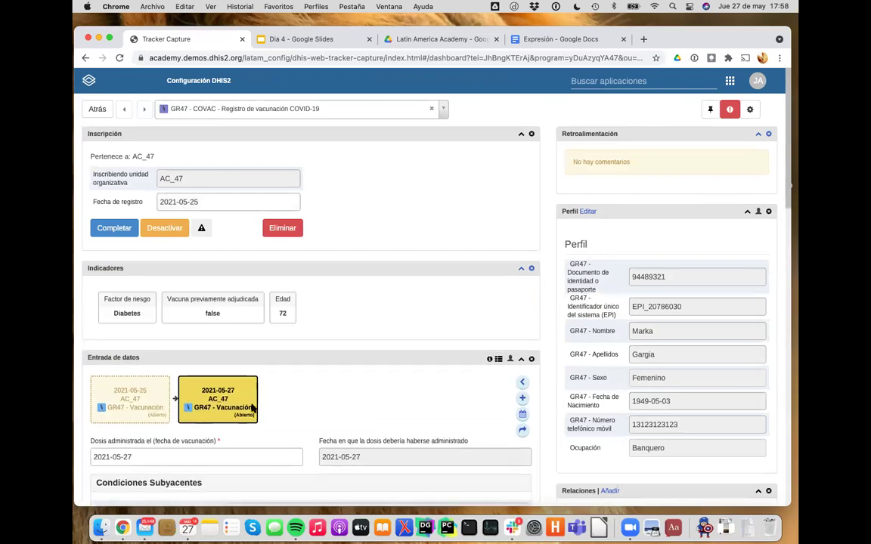
left_click(131, 401)
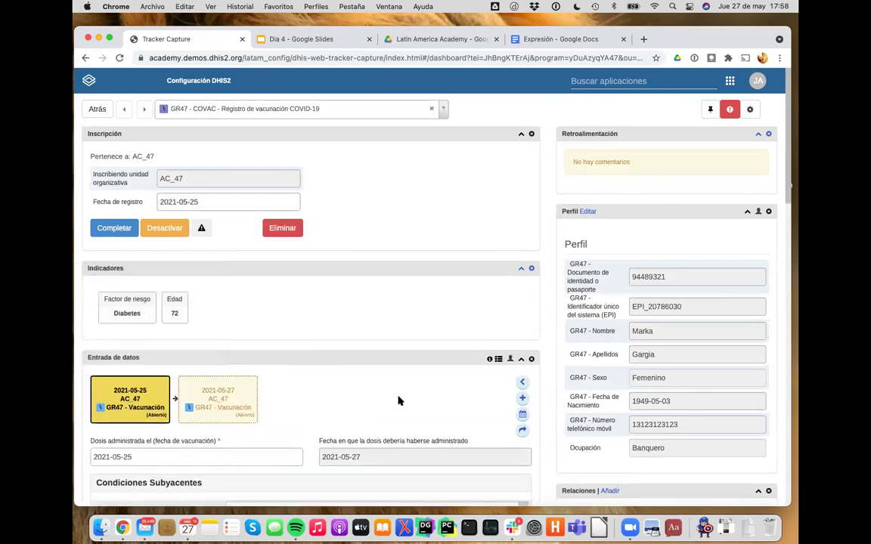
Examine the suggested next-dose date and its warning message in the vaccination information section of the patient's event.
scroll(399, 398, "down", 10)
scroll(398, 400, "down", 3)
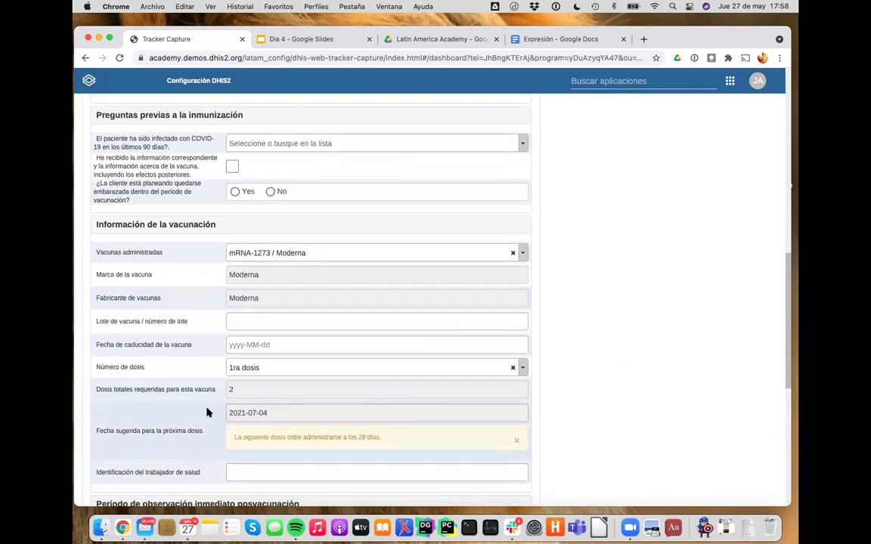
scroll(209, 412, "up", 5)
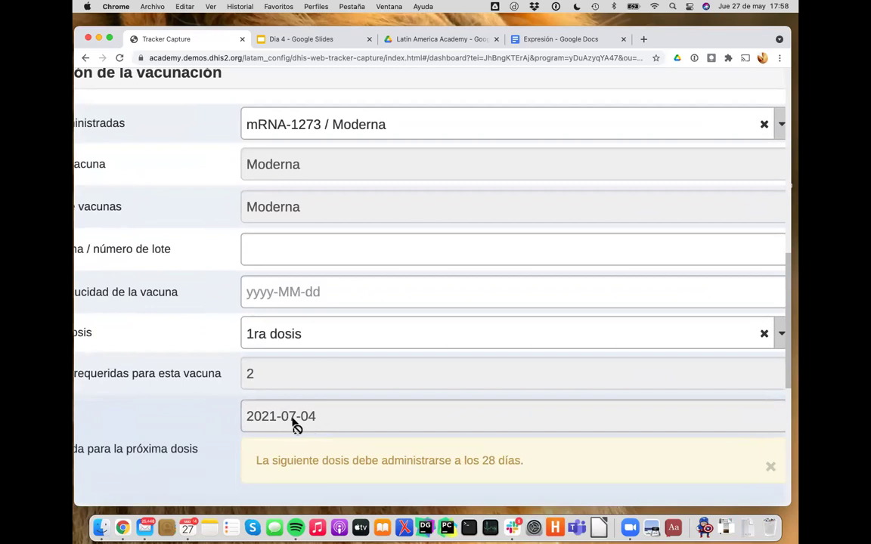
scroll(295, 424, "down", 3)
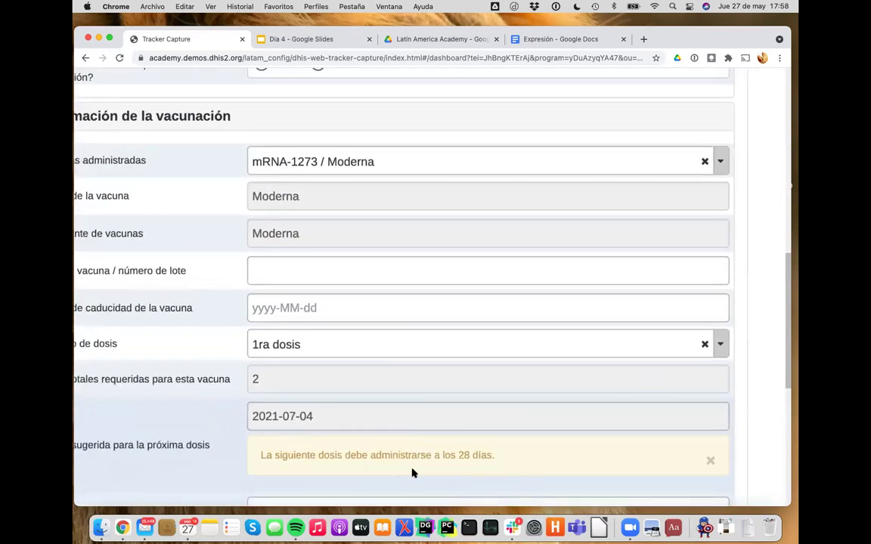
scroll(355, 468, "down", 3)
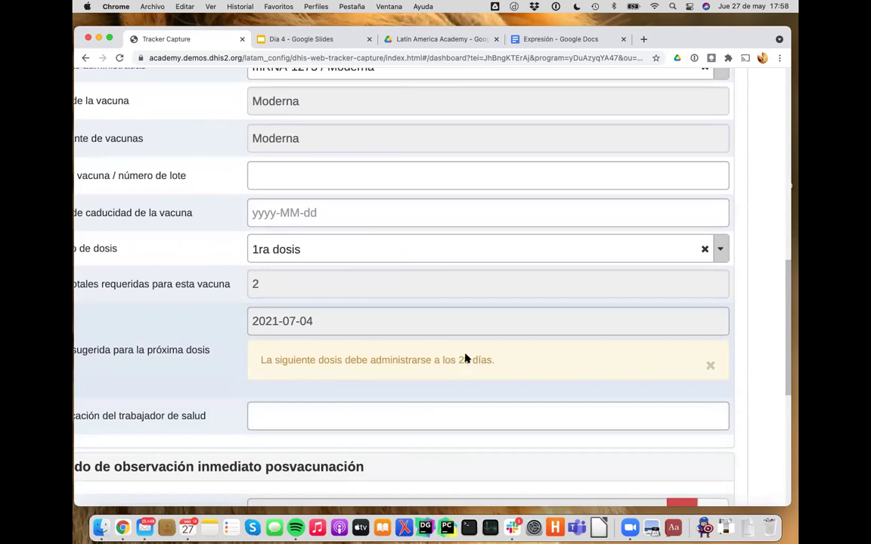
left_click_drag(457, 360, 474, 359)
key("super+minus")
key("super+minus")
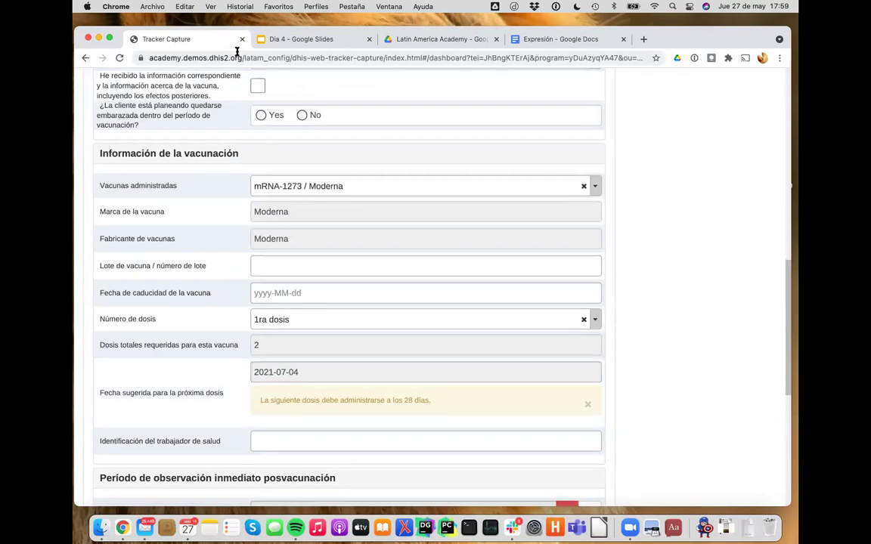
key("super+minus")
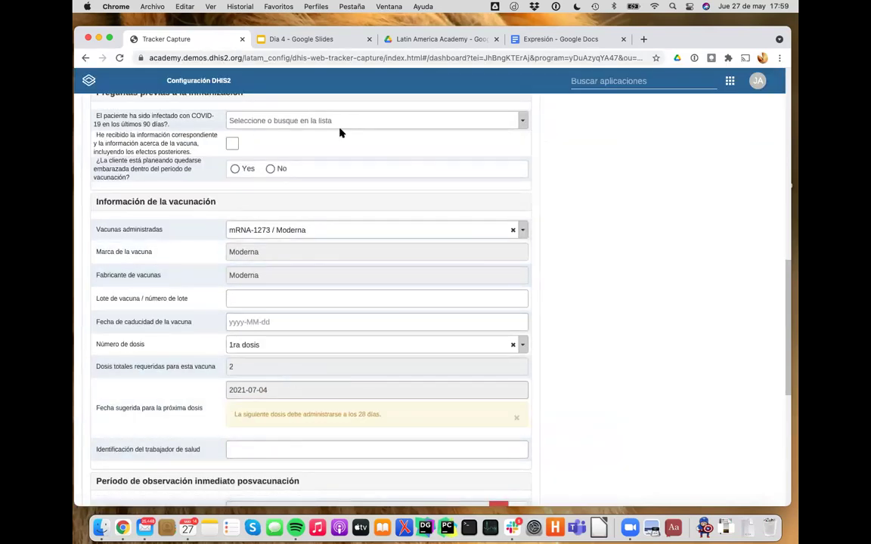
In the Expresión Google Docs document, add the line "3 - En la regla que hace el cálculo de la fecha sugerida para la siguiente dosis".
left_click(341, 39)
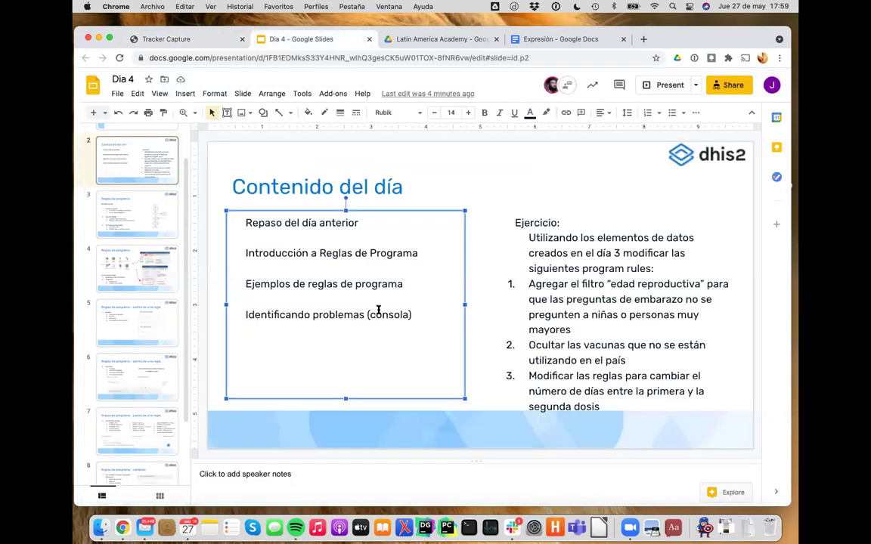
left_click(539, 39)
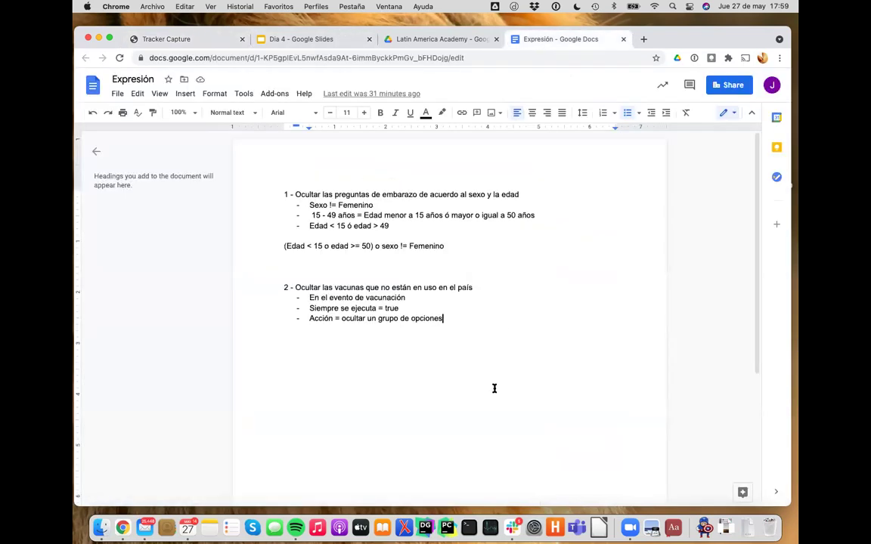
key("Return")
key("Return")
key("Return")
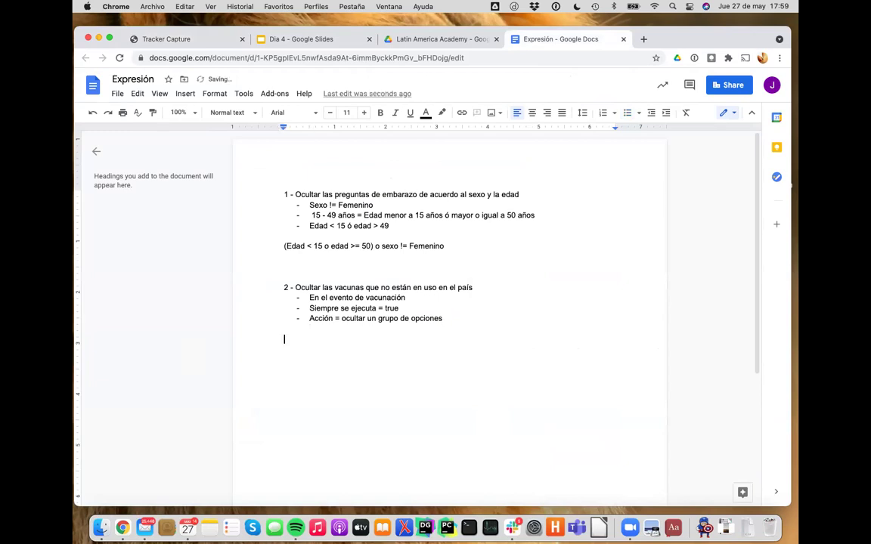
type("3")
key("BackSpace")
key("BackSpace")
type("en los")
key("BackSpace")
key("BackSpace")
key("BackSpace")
key("BackSpace")
type("n")
key("BackSpace")
key("BackSpace")
type("En la regla que hace el c")
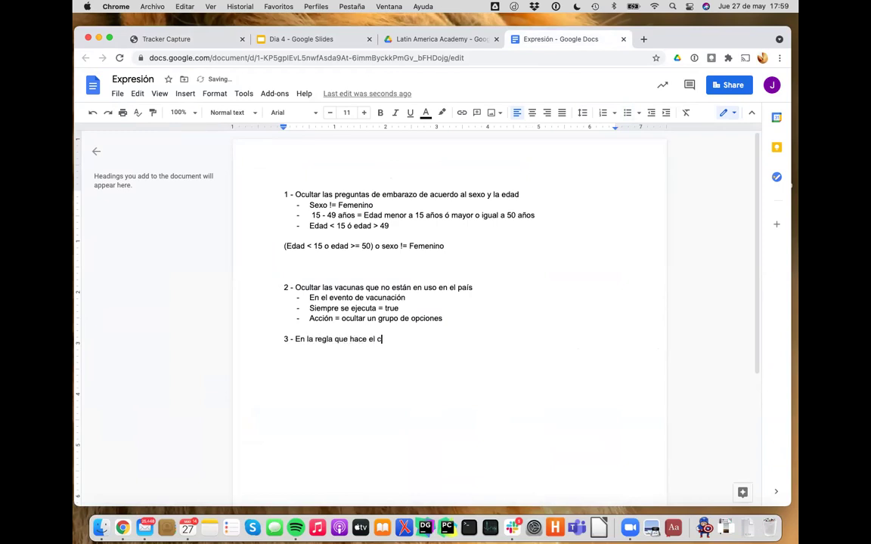
type("álculo de la fecha sug")
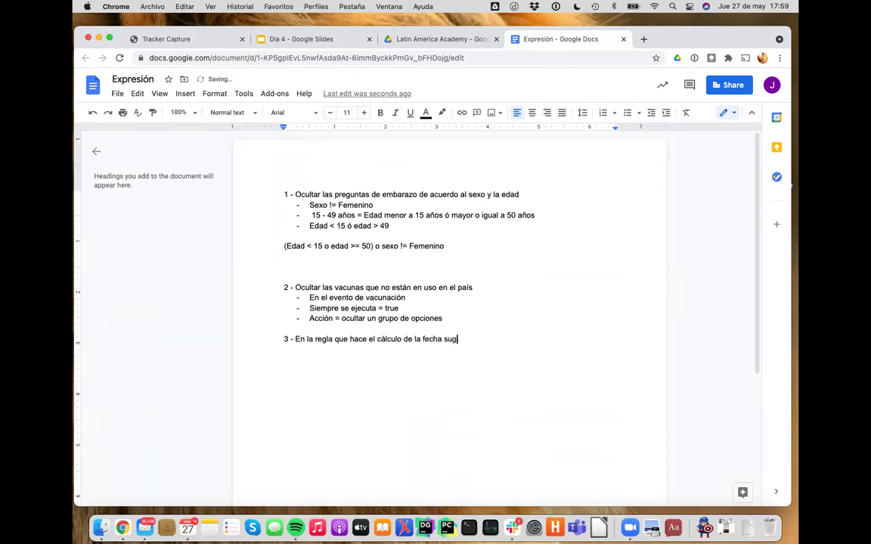
type("erida para l")
key("BackSpace")
key("BackSpace")
key("BackSpace")
type("ra la sigu")
key("BackSpace")
key("BackSpace")
type("iente dosis")
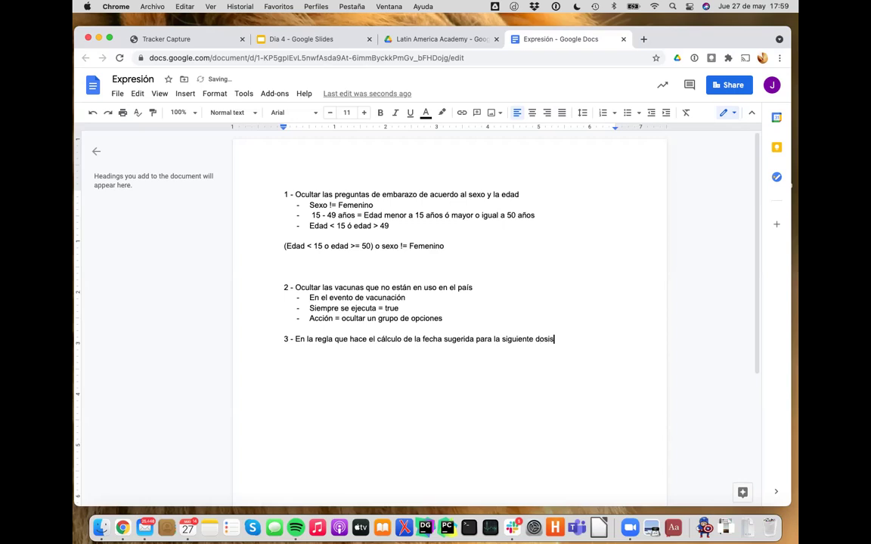
Add the bullet "Calcula la fecha agregando X días a la fecha de la vacuna aplicada" under item 3 and end the list.
key("Return")
type("- ")
type("Calcula la ")
type("fecha ")
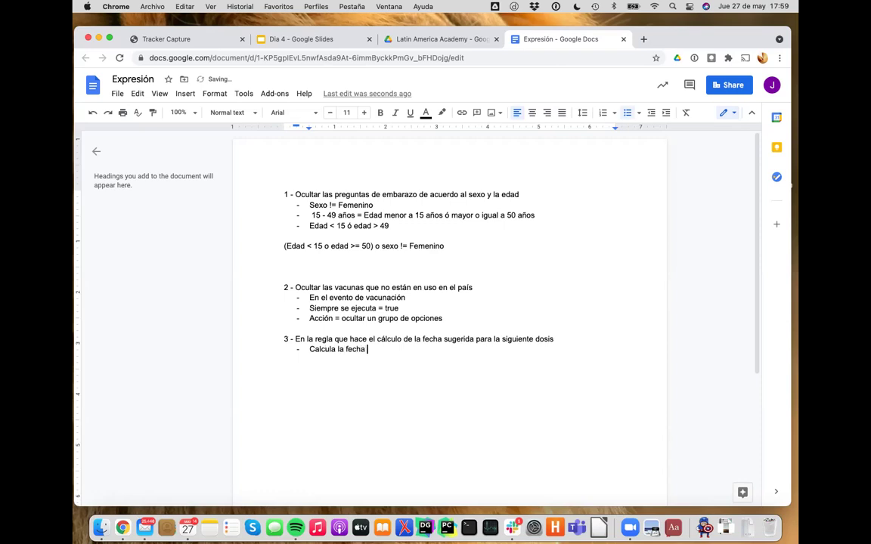
type("agregando X días a la fe")
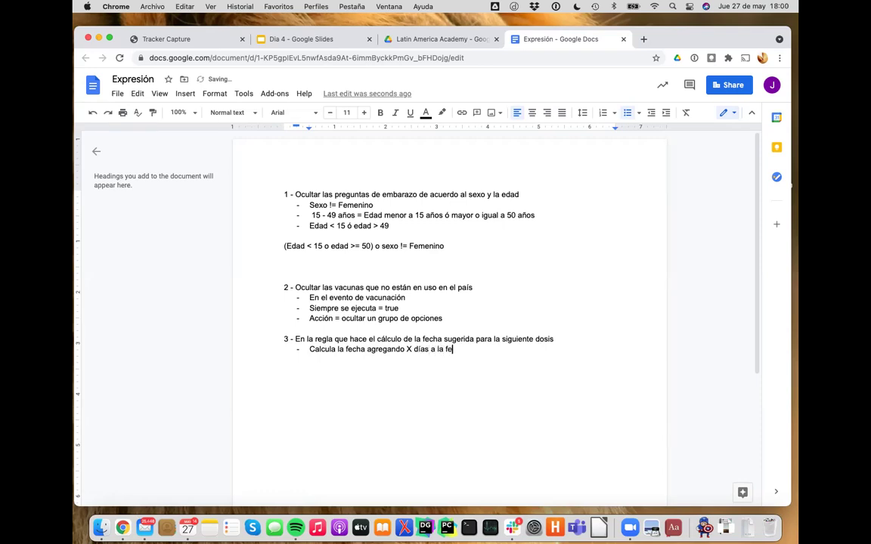
type("cha de la vacuna aplicada")
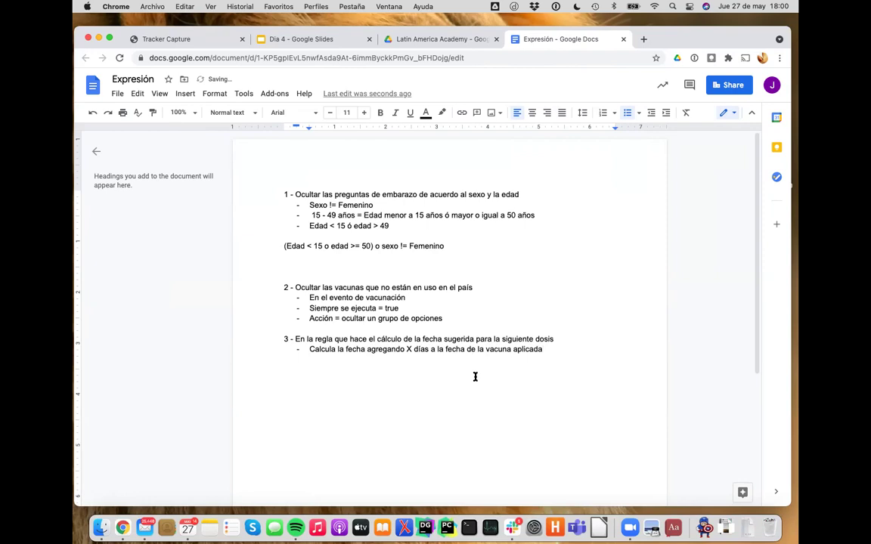
key("Return")
key("Return")
Return to Tracker Capture, switch to the Maintenance app and open the program rule list.
left_click(225, 36)
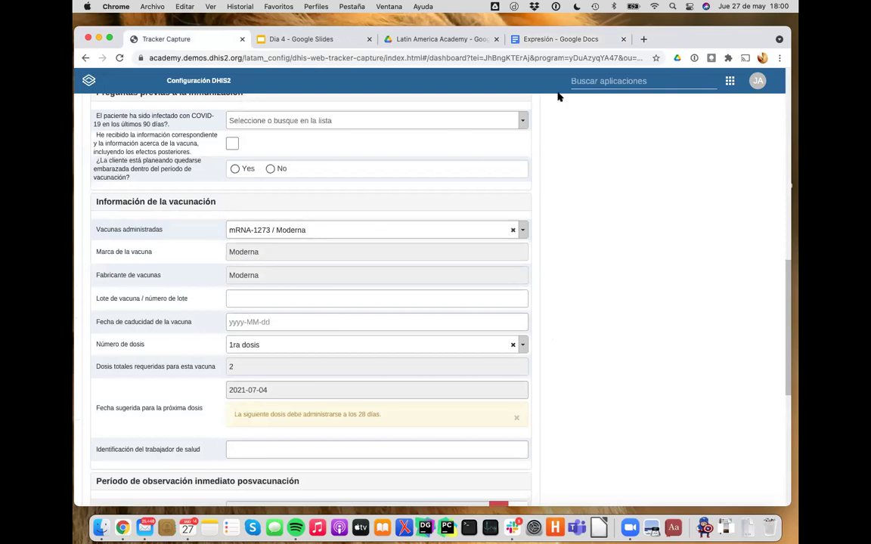
left_click(609, 82)
scroll(579, 243, "down", 5)
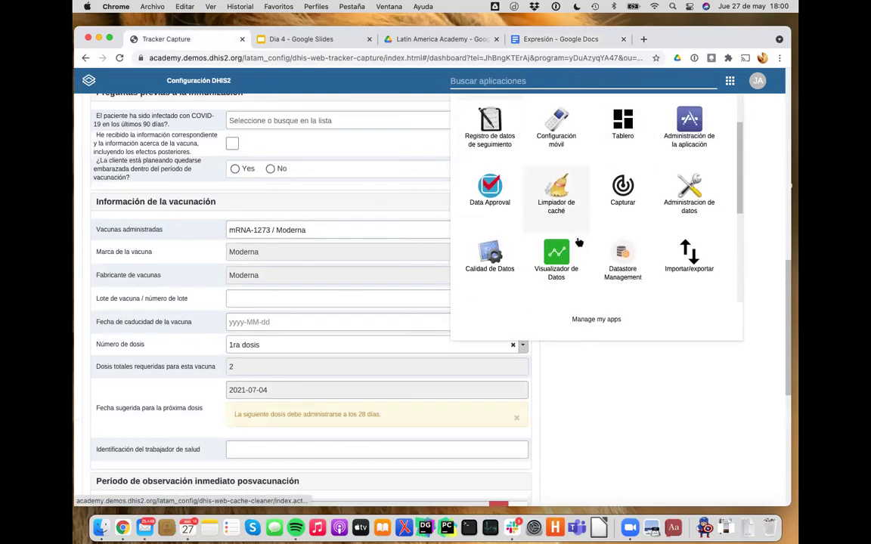
left_click(554, 236)
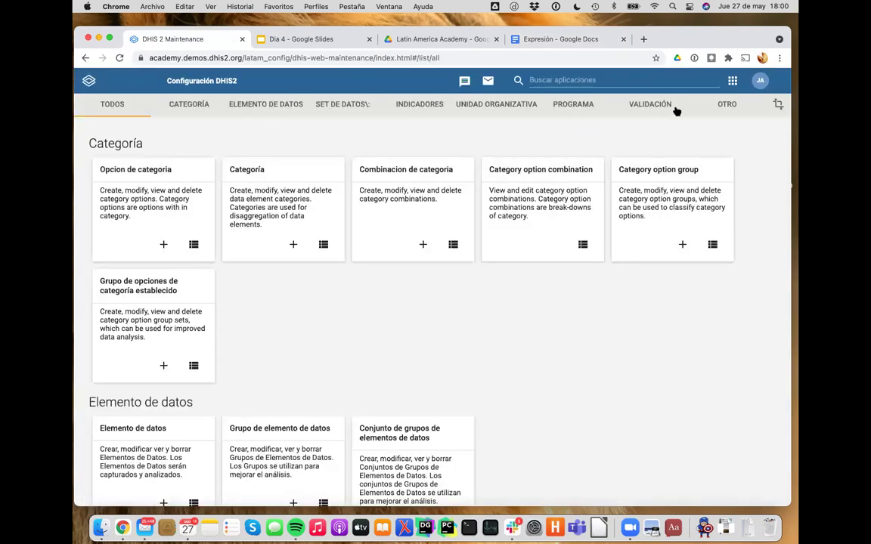
left_click(569, 104)
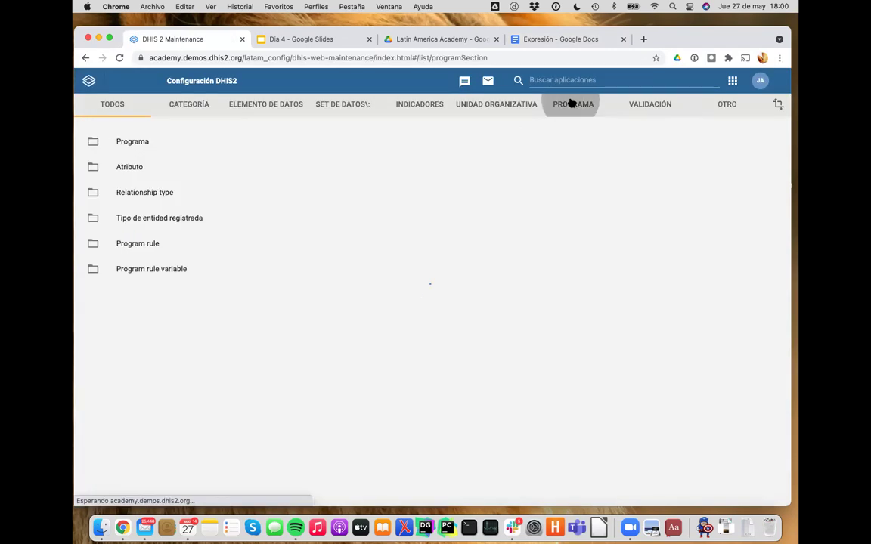
left_click(173, 245)
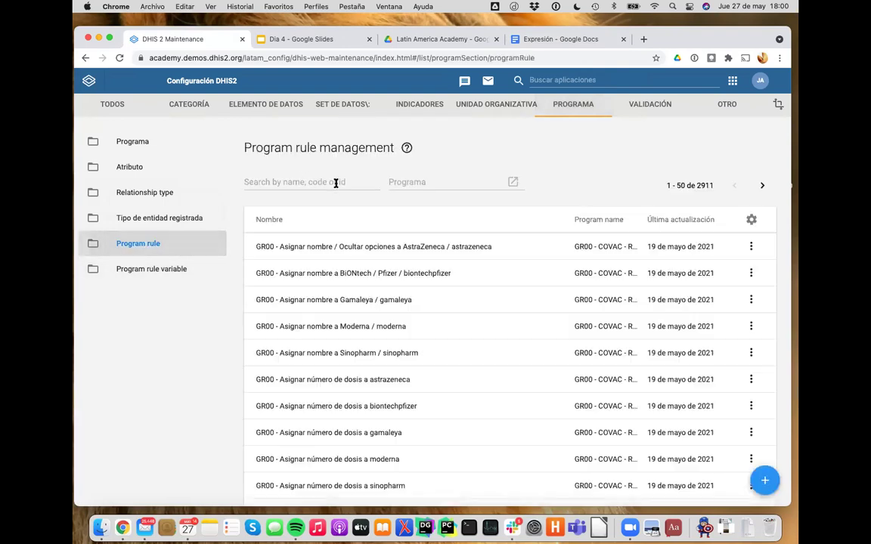
Filter the program rules by the program GR47 - COVAC - Registro de vacunación COVID-19.
left_click(398, 183)
left_click(324, 179)
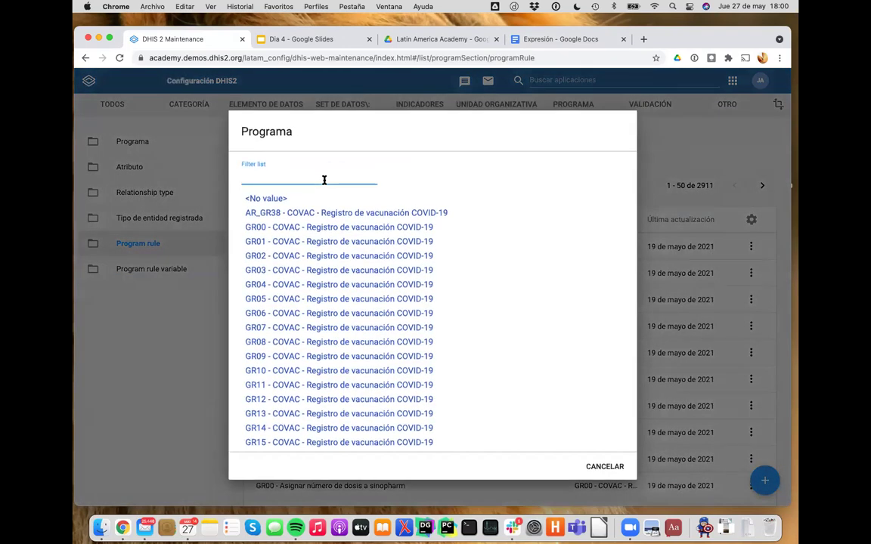
type("47")
left_click(325, 313)
scroll(325, 318, "down", 2)
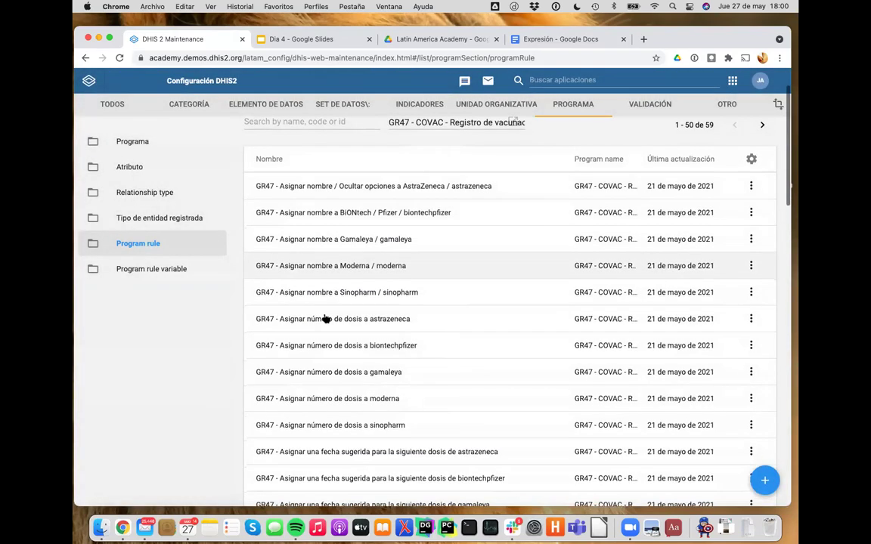
Open the rule "GR47 - Asignar una fecha sugerida para la siguiente dosis moderna" and show its program rule actions.
scroll(325, 318, "down", 3)
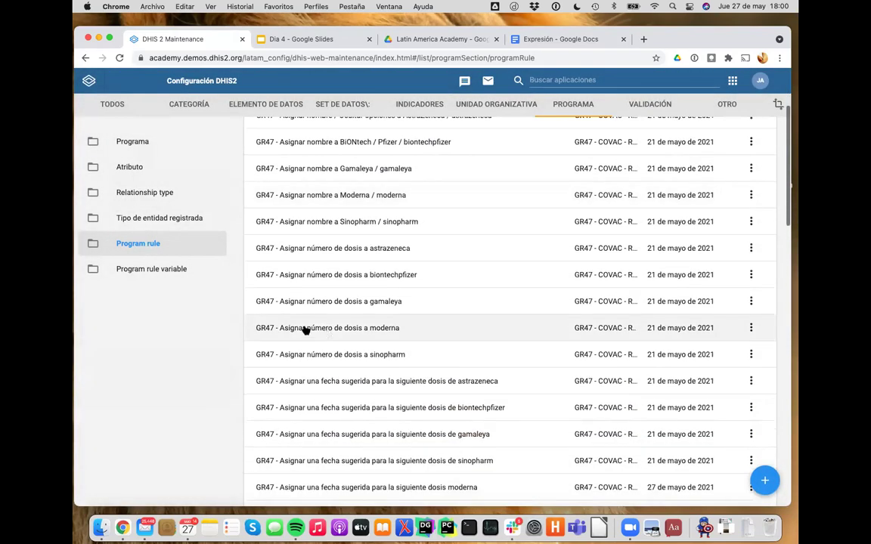
left_click(303, 329)
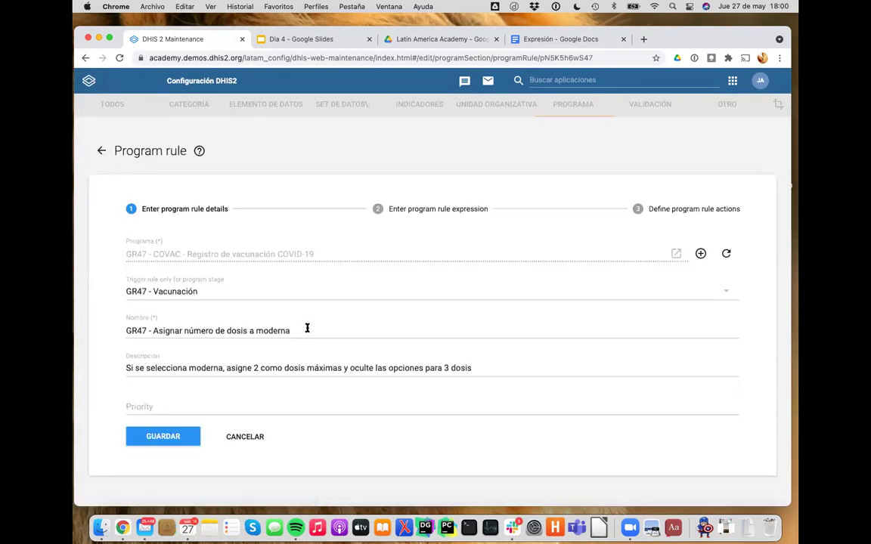
left_click(102, 150)
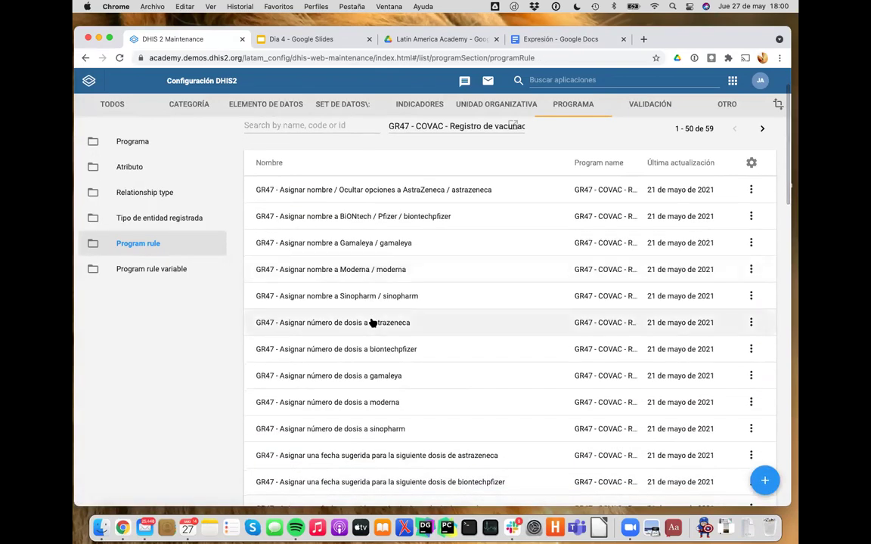
scroll(372, 322, "down", 5)
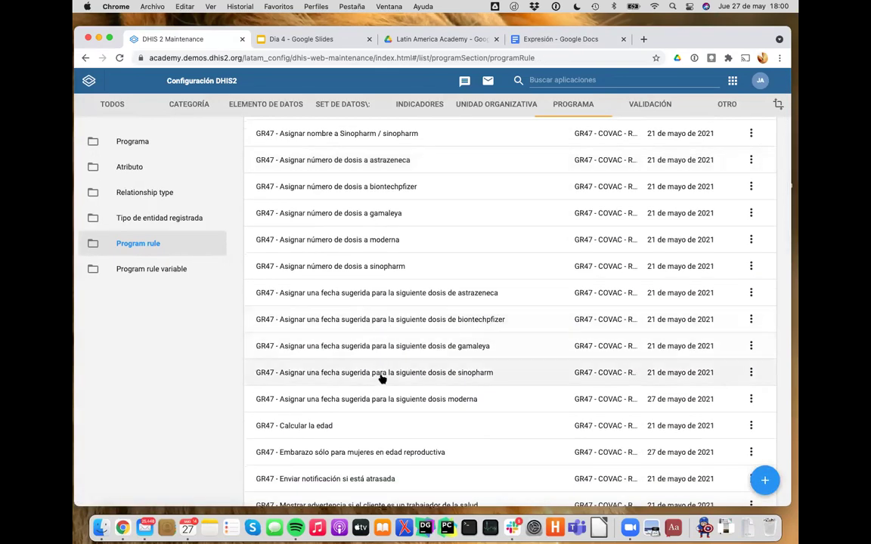
left_click(380, 405)
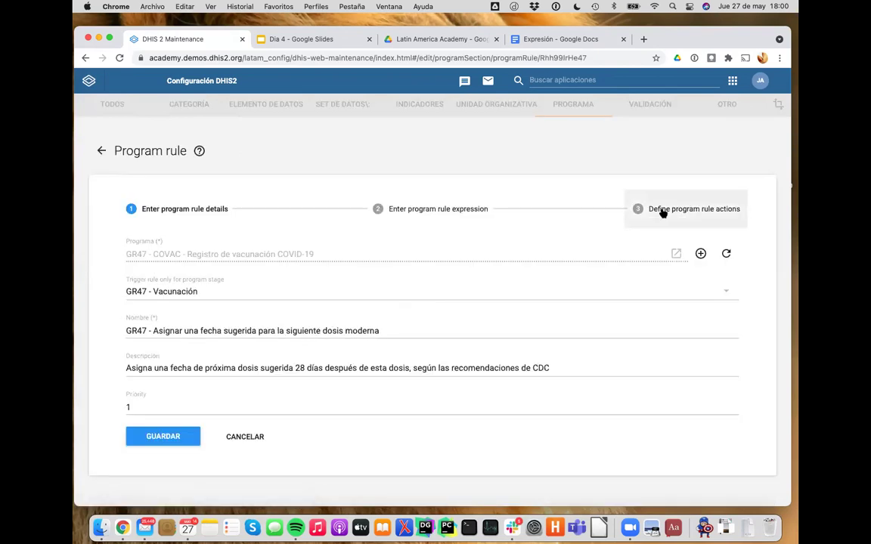
left_click(661, 209)
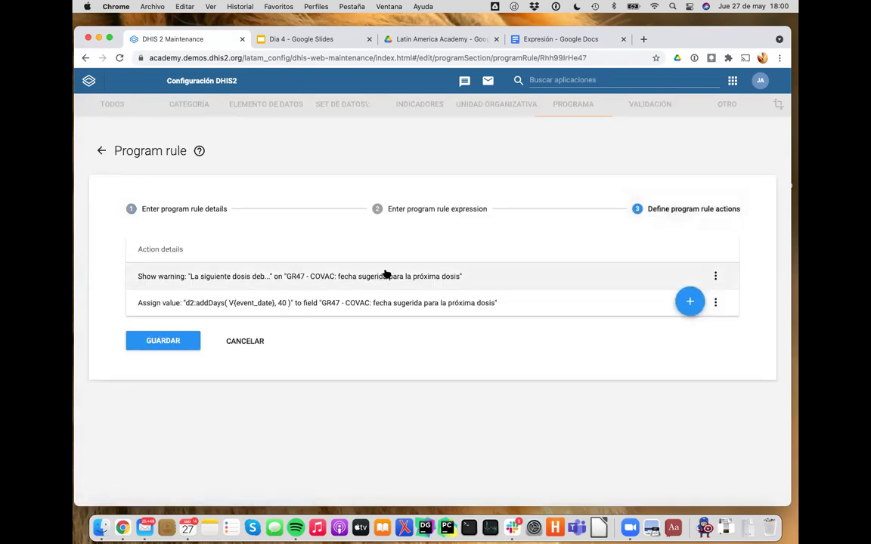
Copy the Assign value action's expression "d2:addDays( V{event_date}, 40 )" into the Expresión document below the item 3 bullet.
left_click(379, 310)
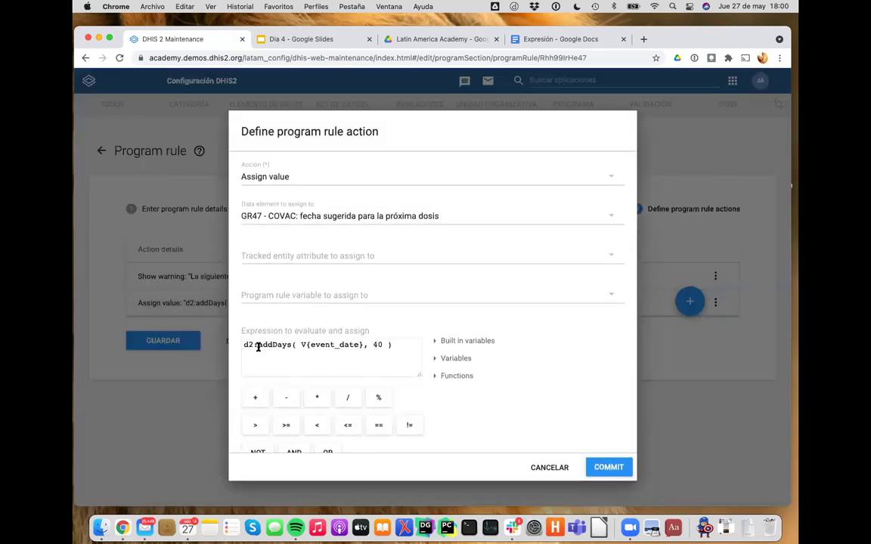
left_click_drag(244, 344, 397, 343)
key("super+c")
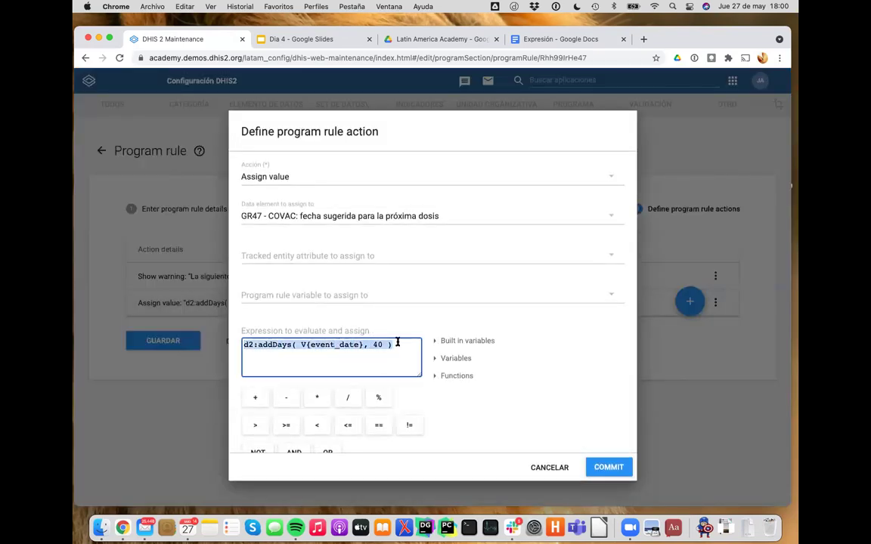
left_click(556, 39)
key("super+v")
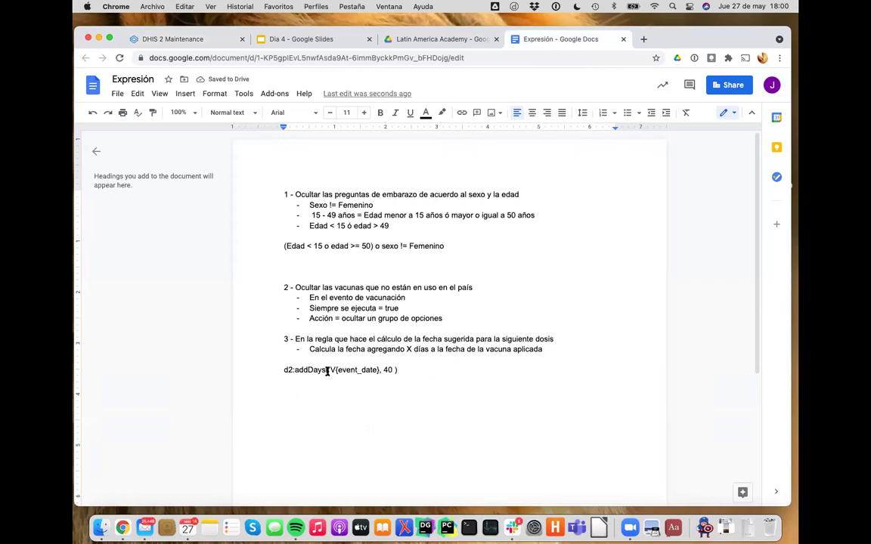
Examine the event date variable and the number of days in the pasted expression, and return to the Maintenance tab.
left_click_drag(330, 370, 379, 370)
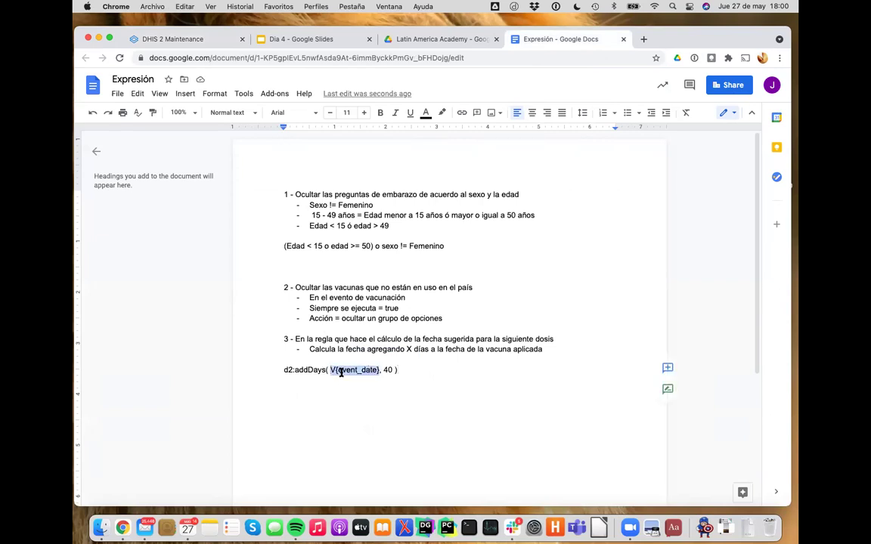
scroll(341, 371, "up", 5)
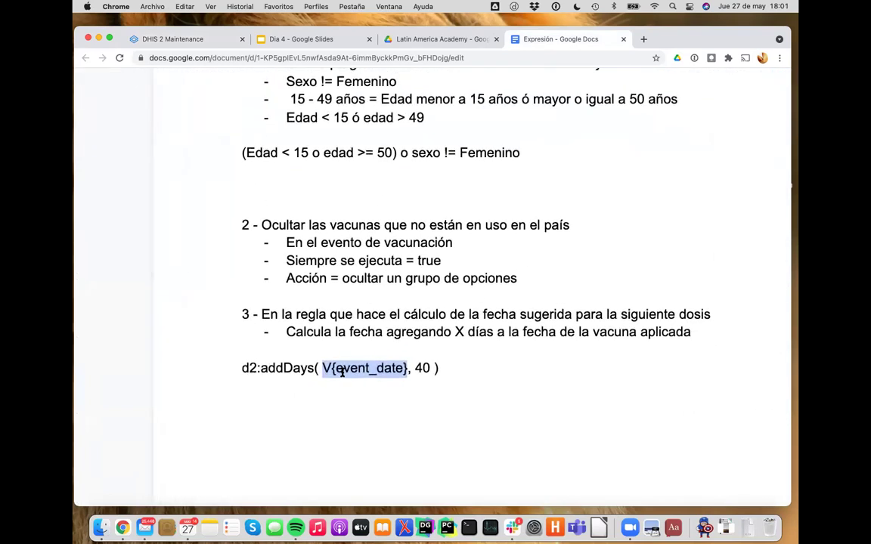
left_click(364, 385)
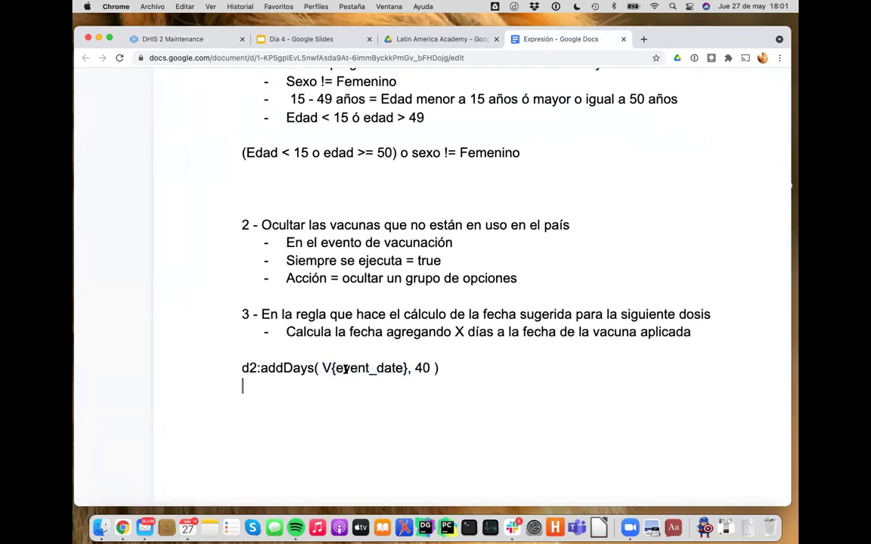
left_click_drag(330, 367, 325, 368)
left_click(350, 371)
double_click(421, 368)
left_click(445, 368)
left_click(220, 43)
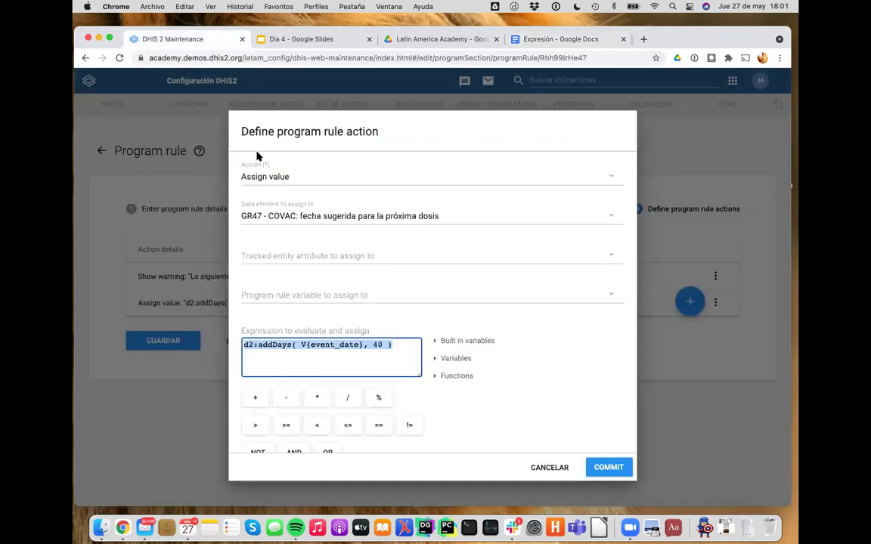
Set the day count in the Show warning action's static text to 40, commit the action and save the rule.
left_click(551, 468)
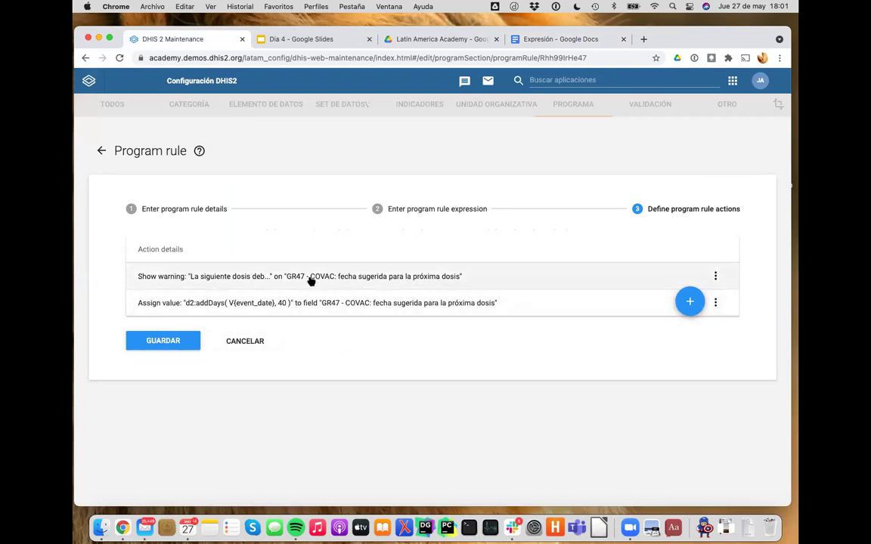
left_click(174, 280)
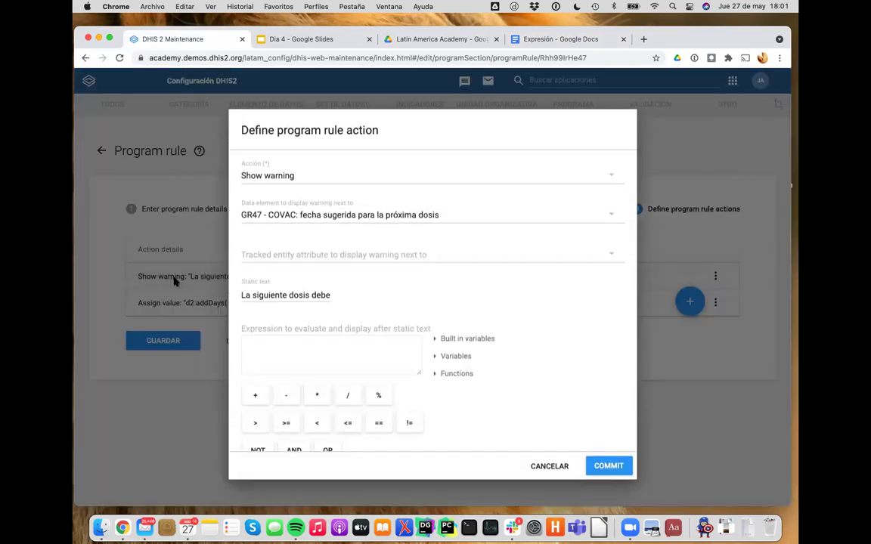
left_click(288, 295)
key("Right")
key("Right")
key("Right")
key("Right")
key("Right")
key("Right")
key("Right")
key("Right")
key("Right")
key("Right")
key("Right")
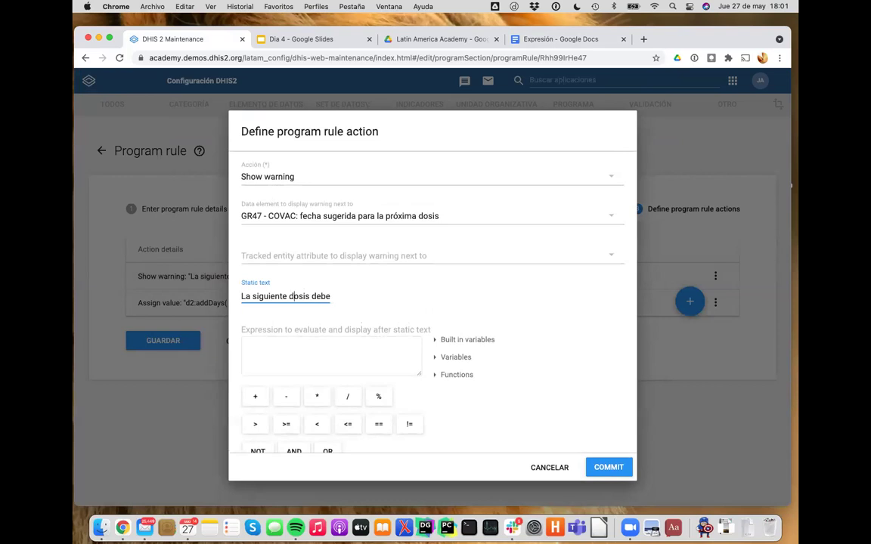
type("administrars")
type("e")
type(" a los 28 días.")
double_click(305, 296)
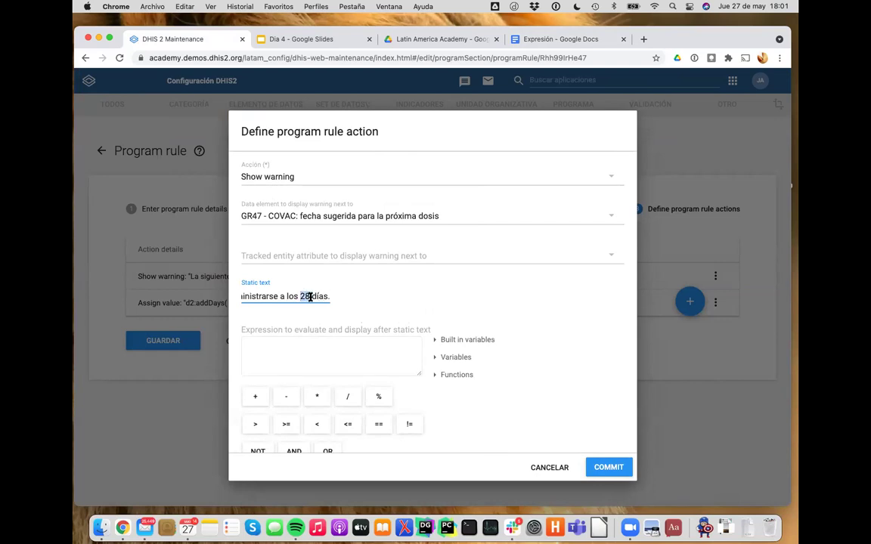
key("BackSpace")
type("40")
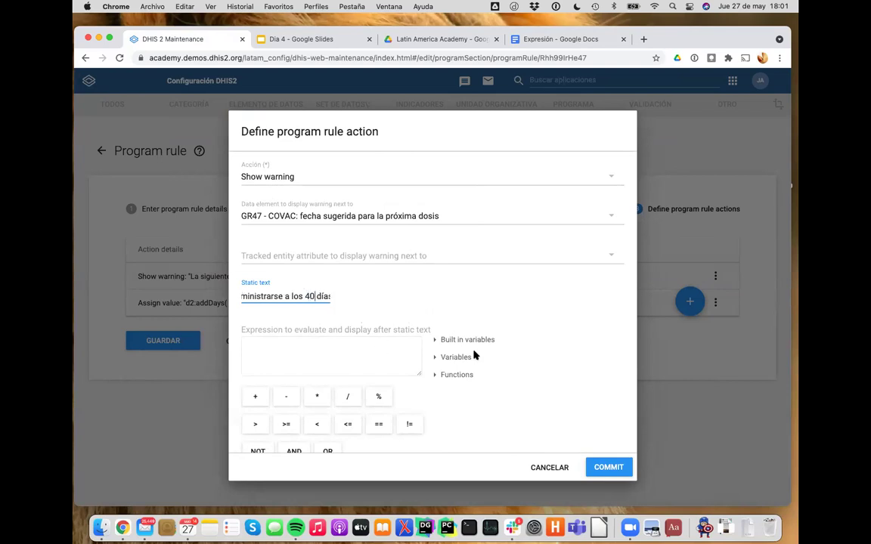
left_click(593, 467)
left_click(170, 342)
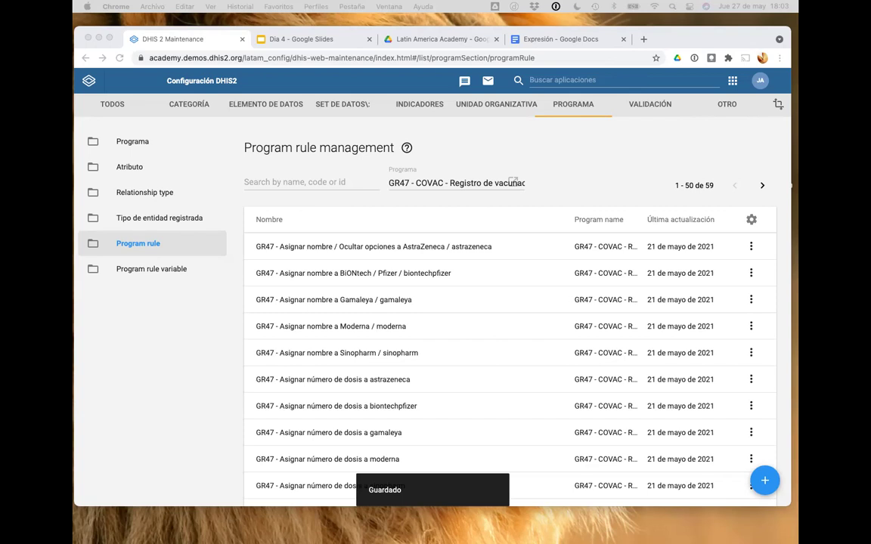
Start a new program rule variable for the GR47 - COVAC - Registro de vacunación COVID-19 program.
scroll(529, 408, "down", 1)
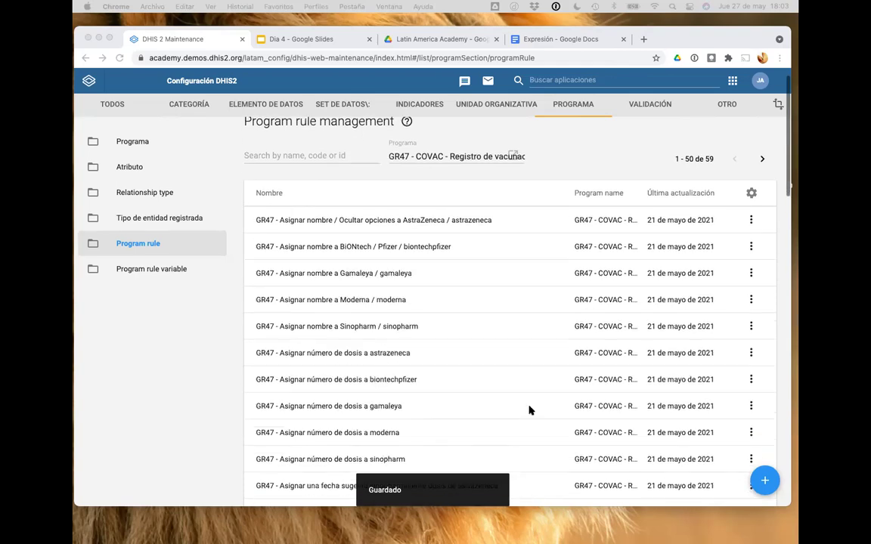
scroll(529, 409, "down", 8)
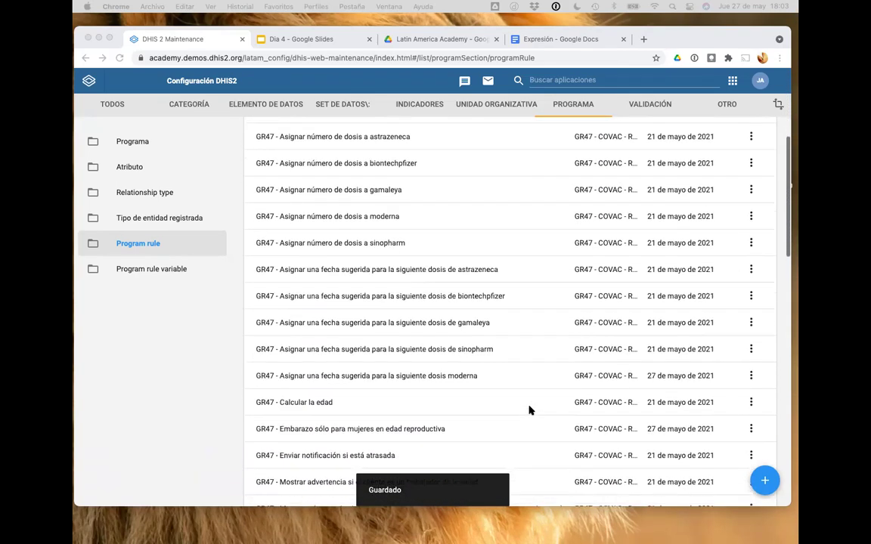
scroll(529, 408, "down", 10)
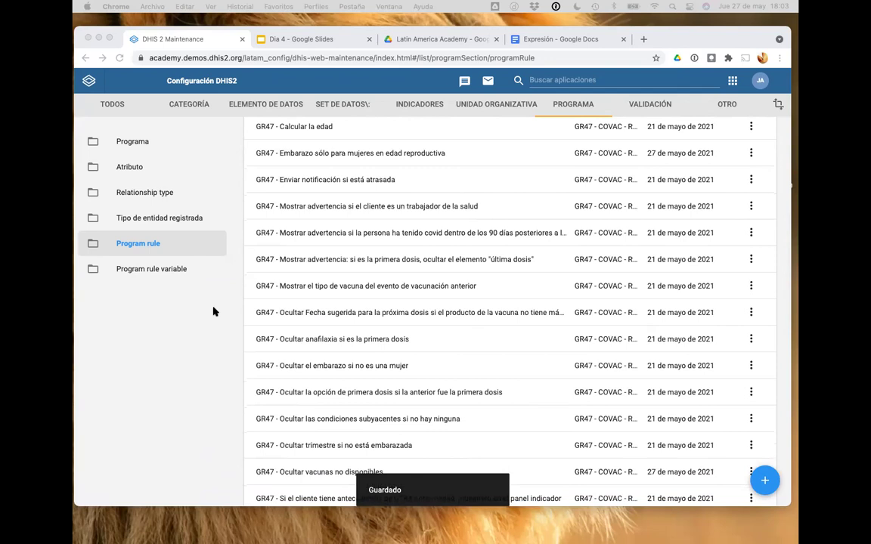
left_click(148, 270)
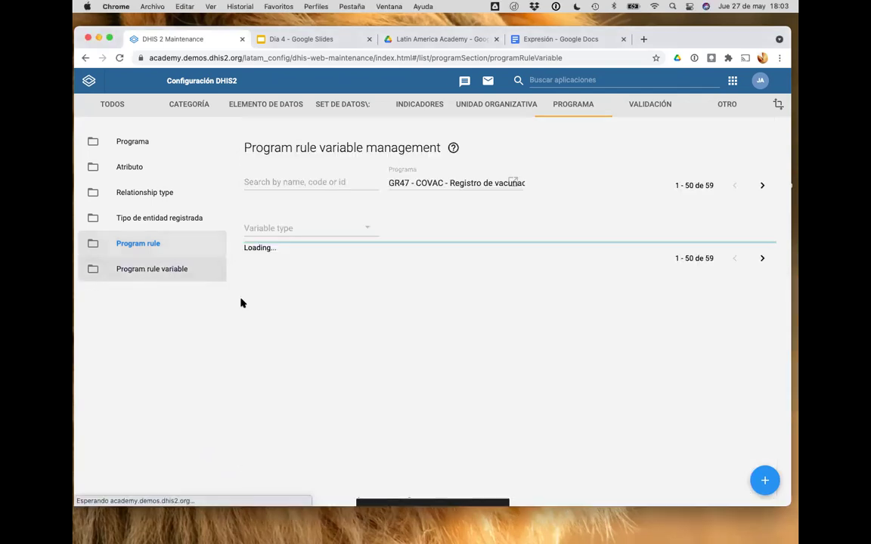
left_click(764, 482)
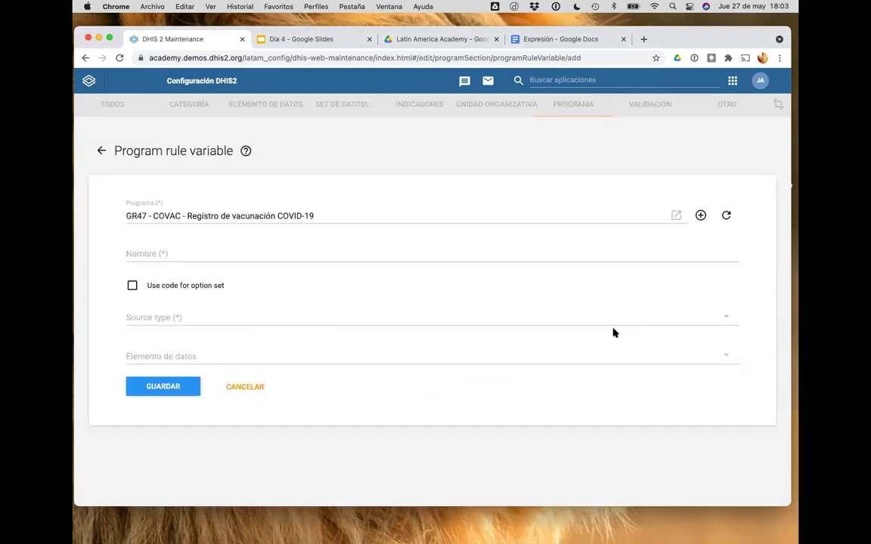
Set the variable's source type to "Data element in current event" and its data element to "GR47 - COVAC - ESAVI presentes".
left_click(148, 320)
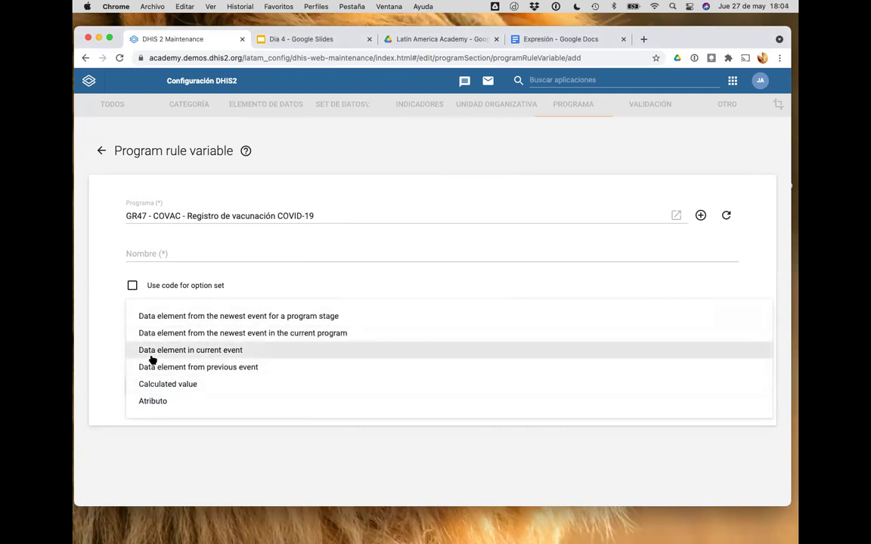
left_click(240, 352)
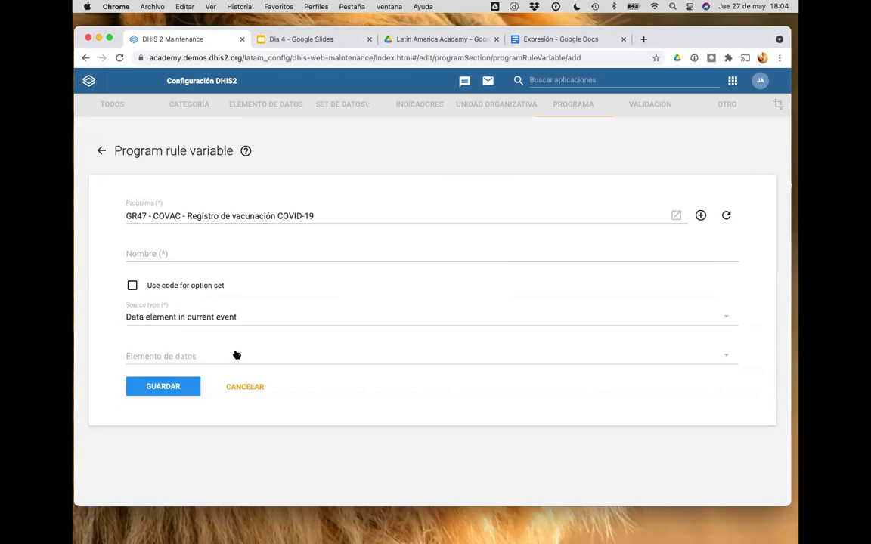
left_click(185, 357)
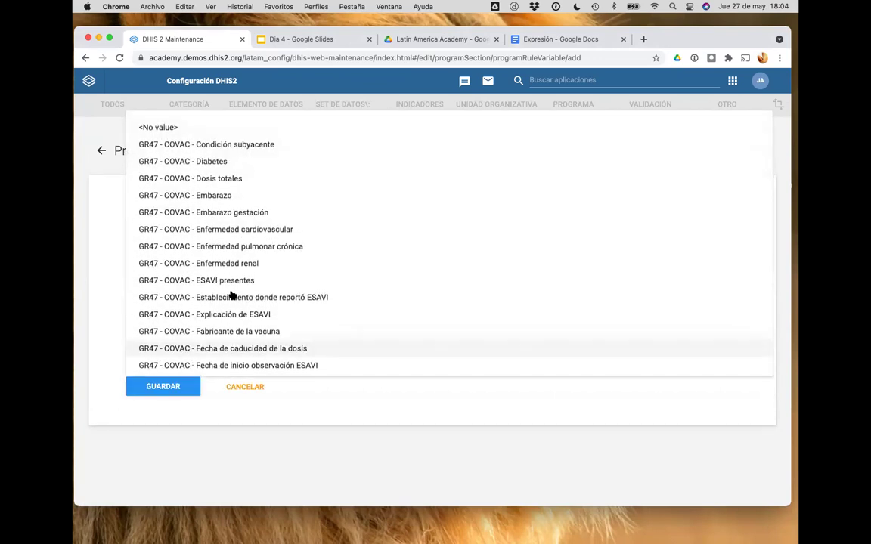
scroll(370, 324, "down", 1)
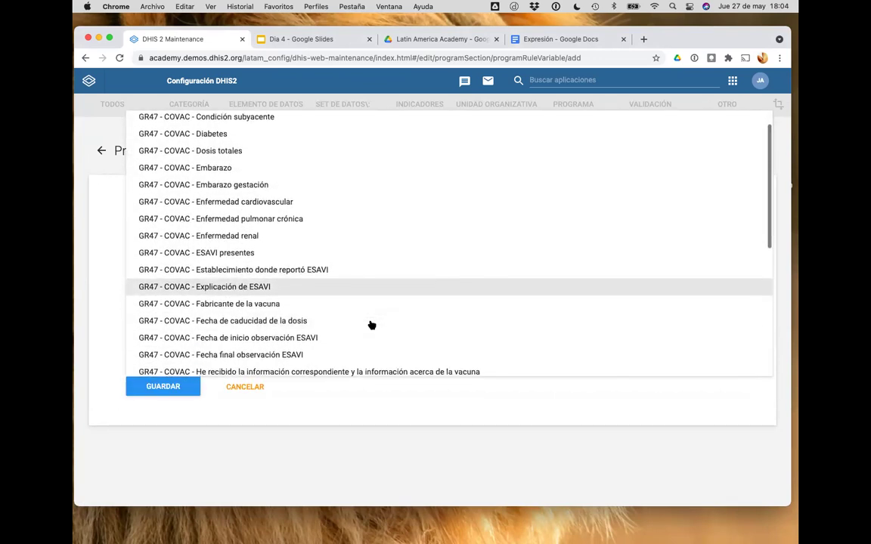
left_click(362, 259)
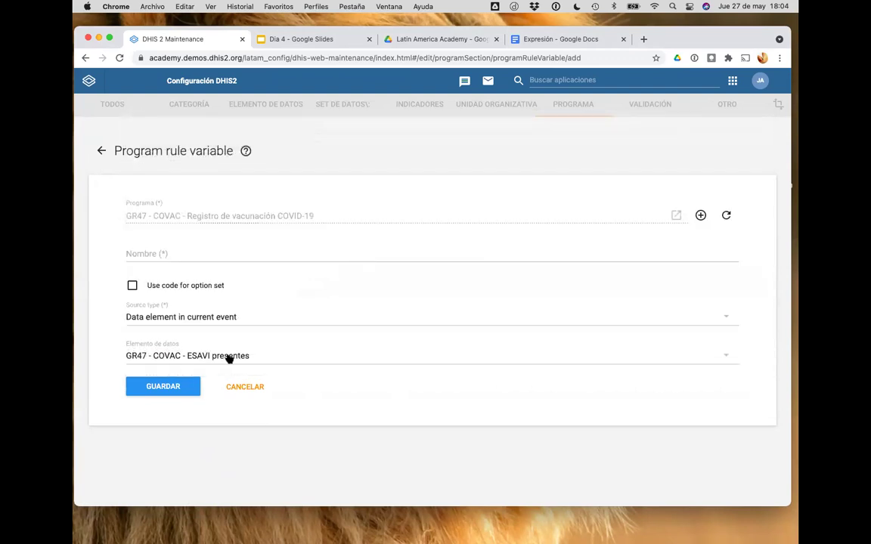
Duplicate the Maintenance browser tab and switch the copy to the Registro de datos de seguimiento app (Tracker Capture).
right_click(202, 43)
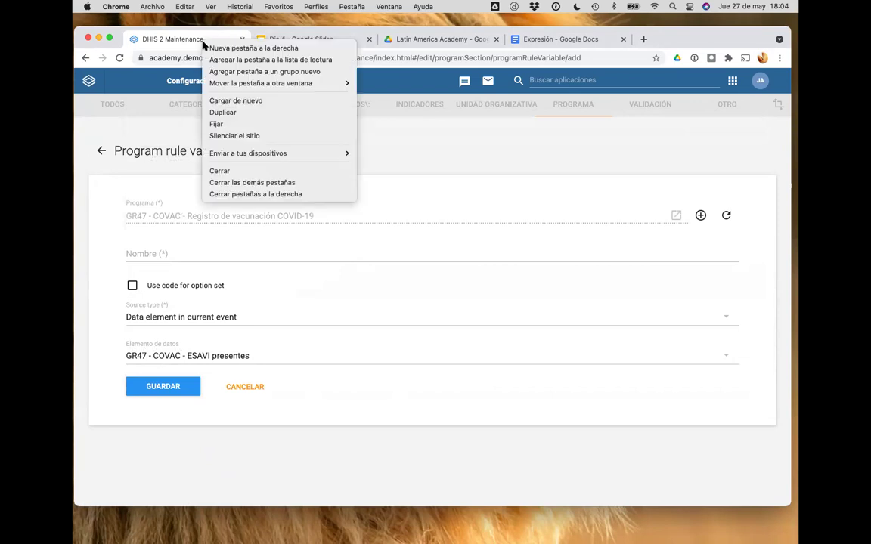
left_click(221, 111)
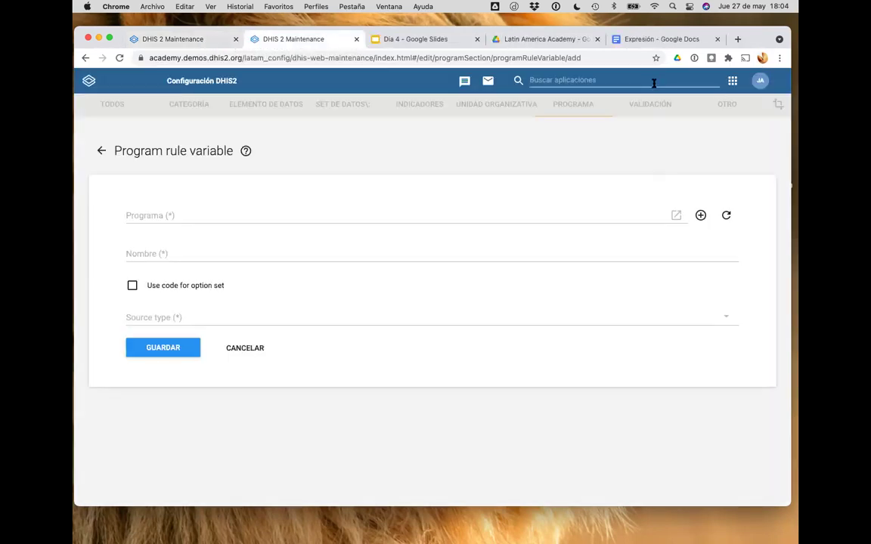
left_click(652, 80)
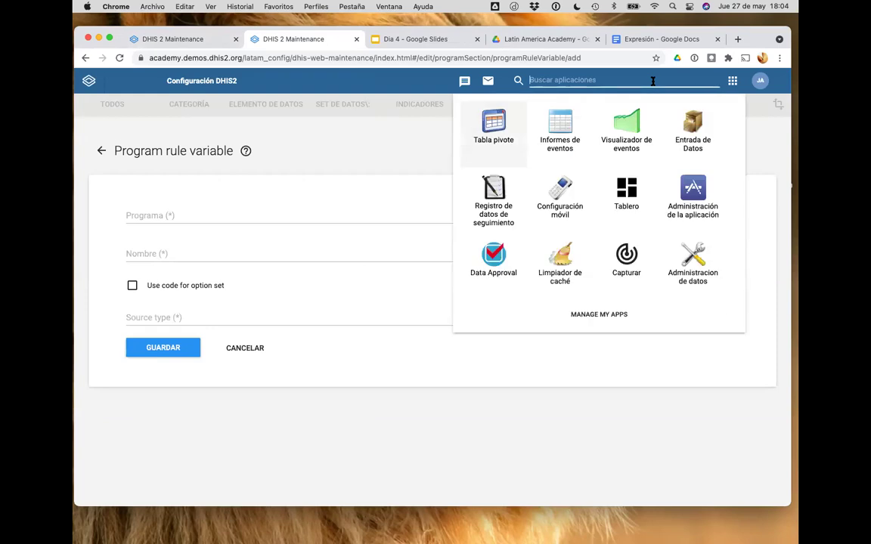
scroll(579, 229, "down", 5)
scroll(579, 229, "up", 4)
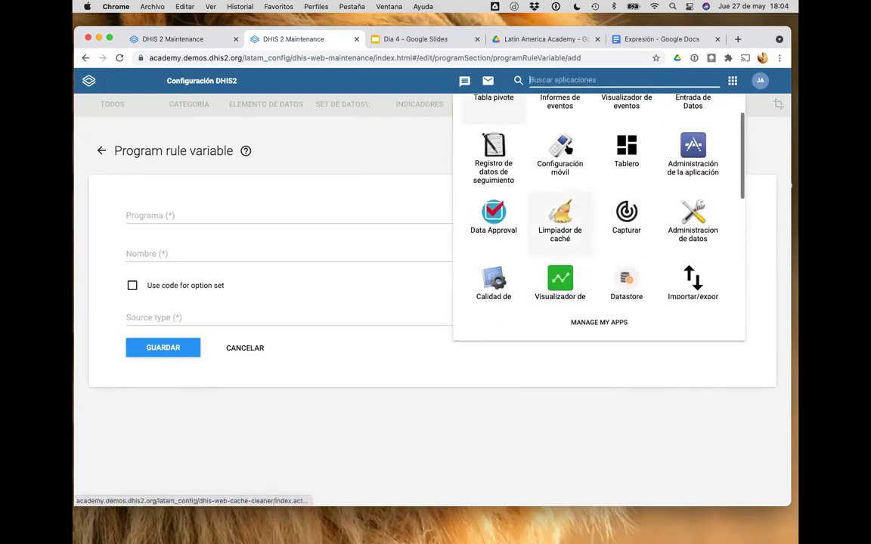
scroll(563, 174, "up", 1)
left_click(488, 217)
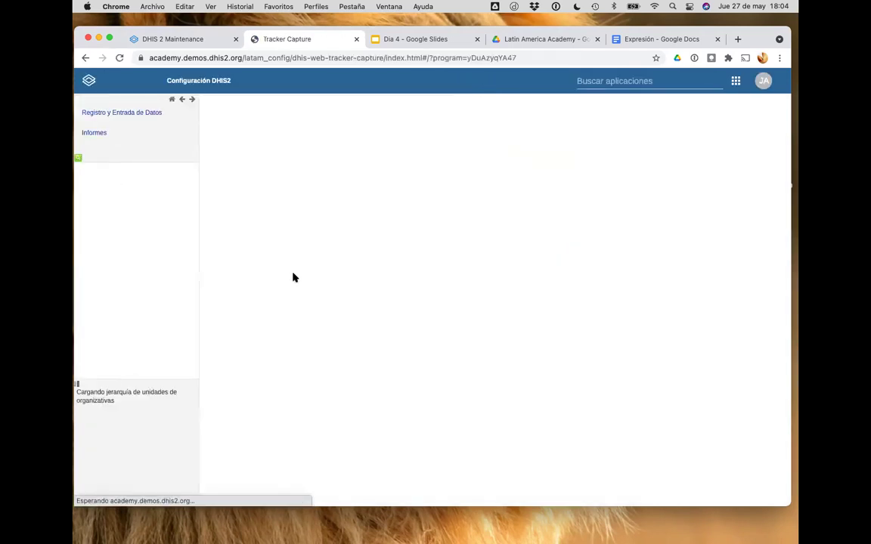
Open a registered client's record and test the post-vaccination adverse reaction question with Yes, No and Yes again.
left_click(342, 190)
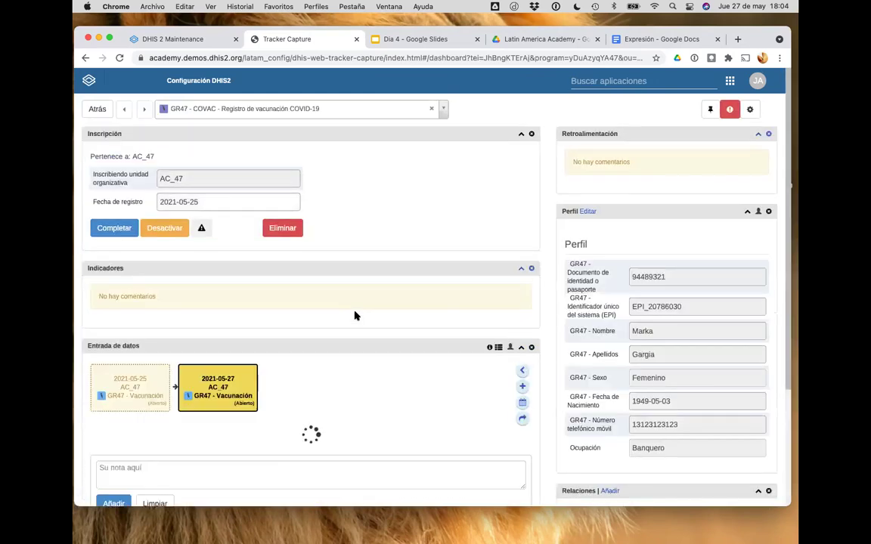
scroll(355, 314, "down", 20)
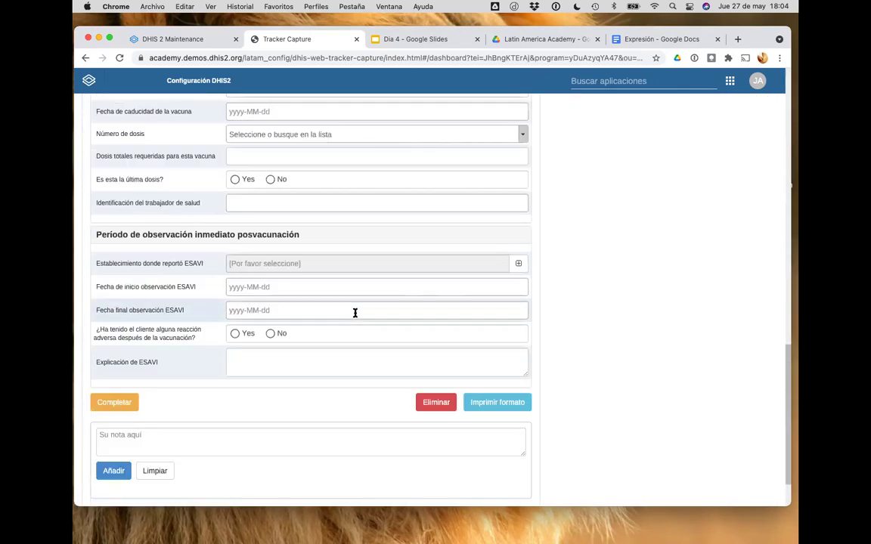
scroll(355, 312, "up", 1)
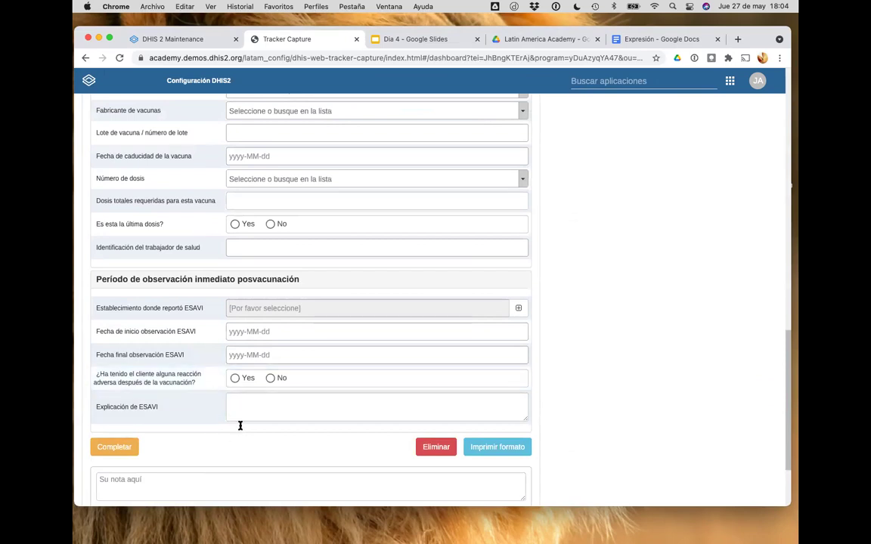
left_click(234, 380)
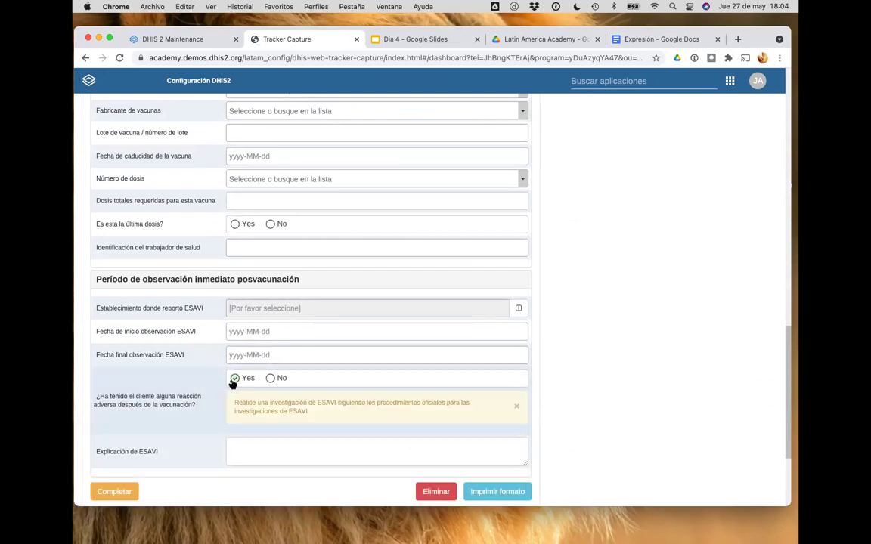
left_click(270, 380)
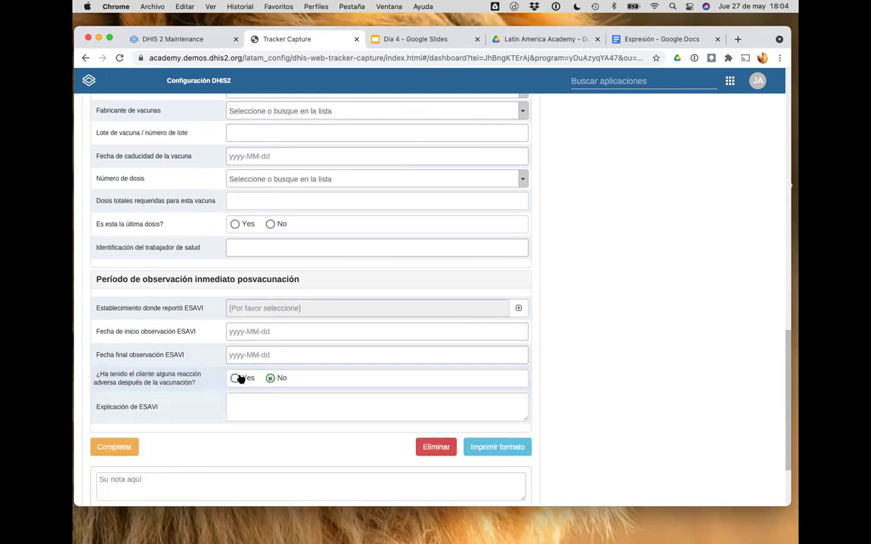
left_click(235, 378)
Return to the Maintenance tab, name the new program rule variable "GR47 - ESAVI presente" and save it.
left_click(183, 38)
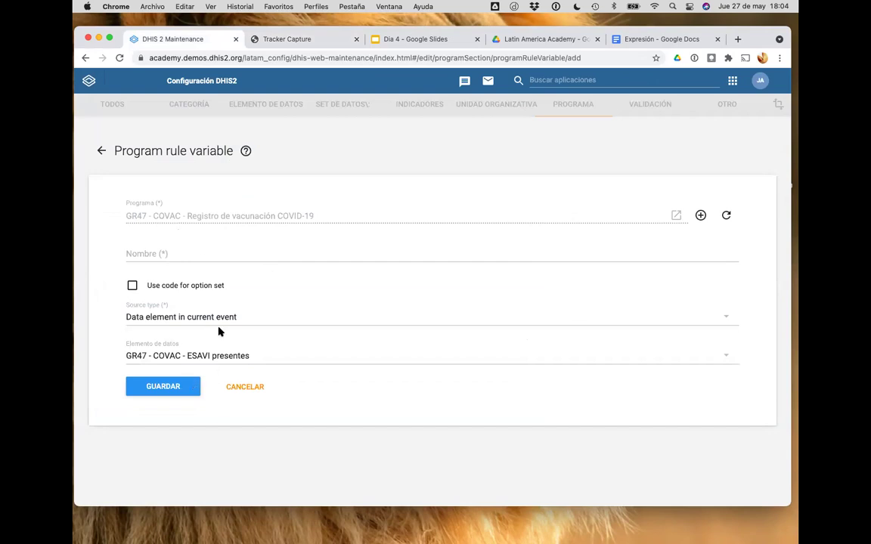
left_click(213, 251)
type("GR477")
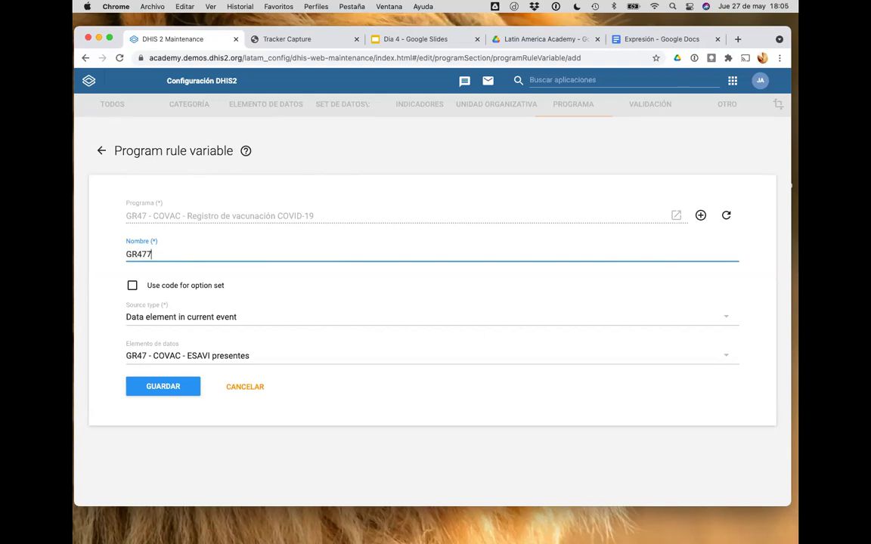
key("BackSpace")
type("- ESAVI")
left_click(181, 388)
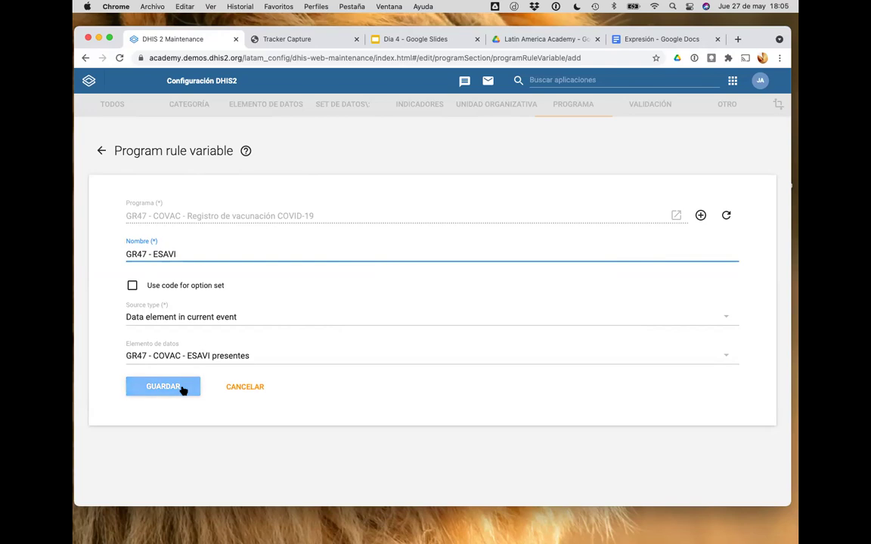
type("preseeent")
key("BackSpace")
key("BackSpace")
key("BackSpace")
key("BackSpace")
type("nte")
left_click(164, 386)
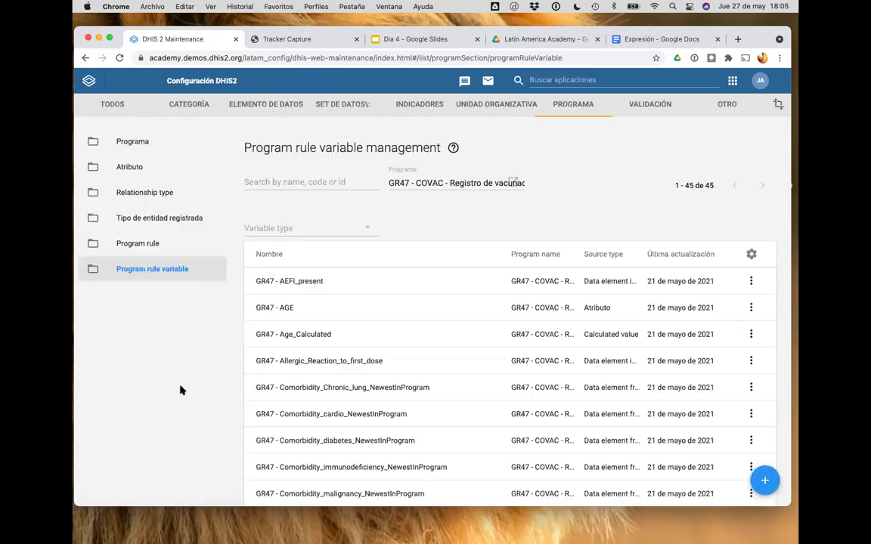
Start a new program rule for the GR47 COVID-19 vaccination program, triggered only for the "GR47 - Vacunación" program stage.
left_click(166, 249)
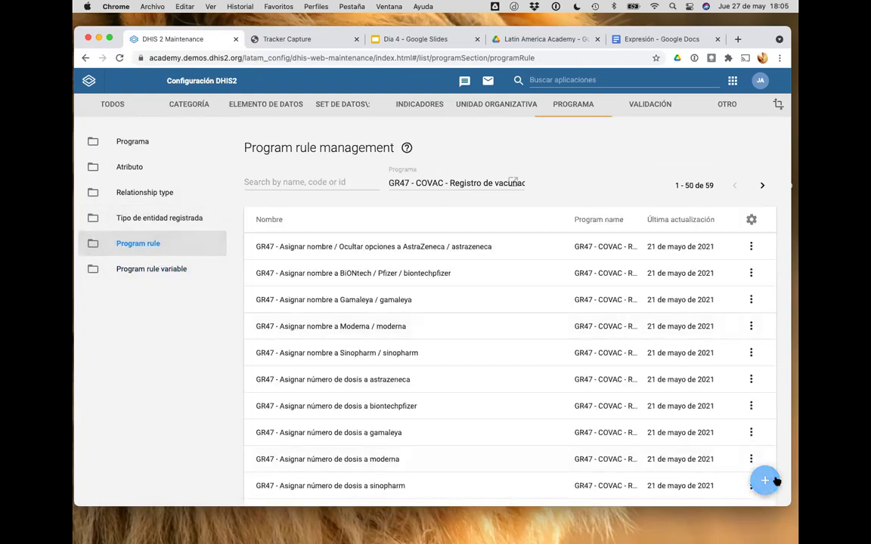
scroll(503, 445, "down", 10)
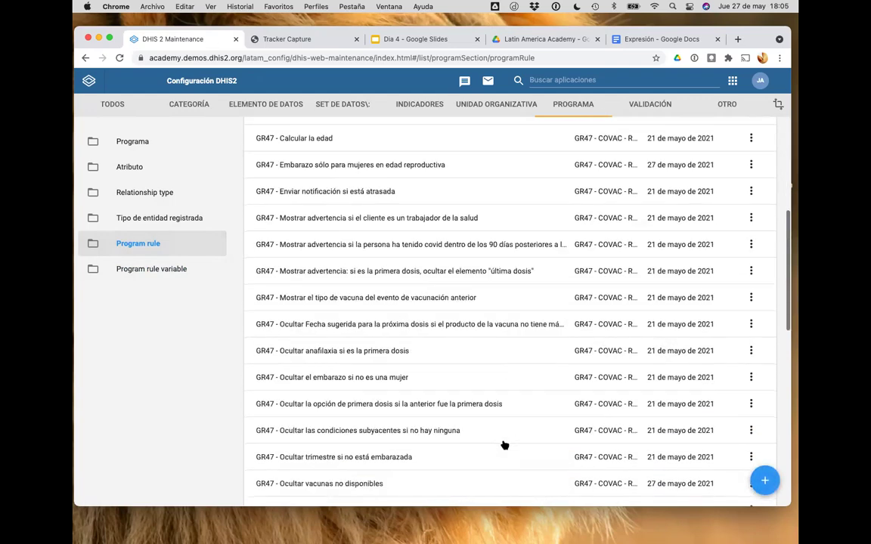
scroll(503, 445, "down", 5)
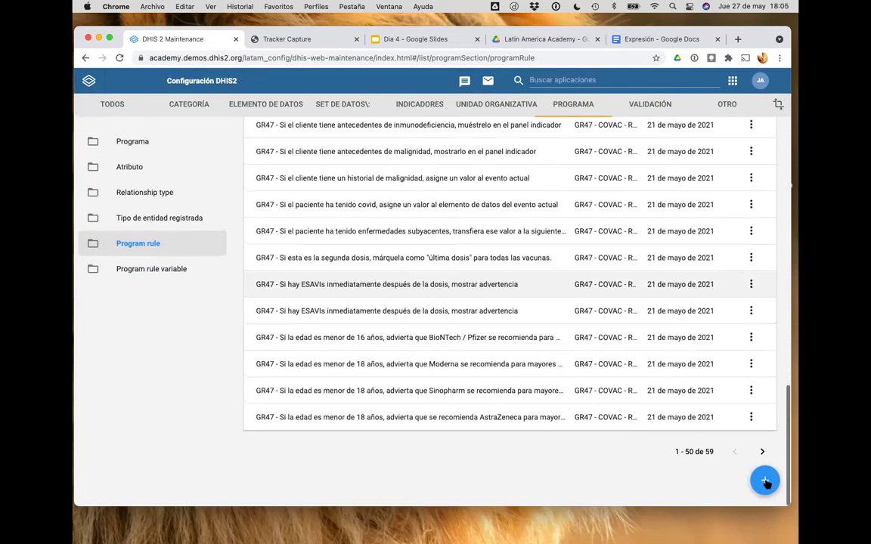
left_click(765, 480)
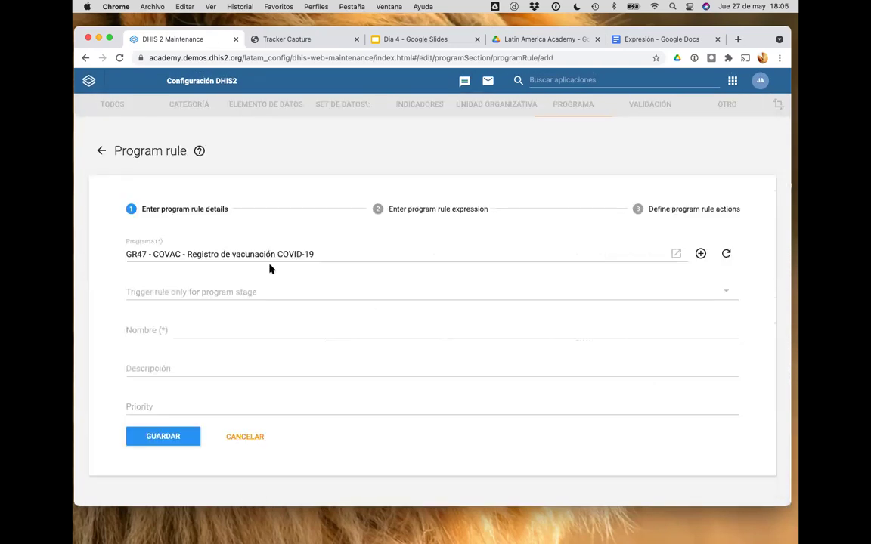
left_click(180, 295)
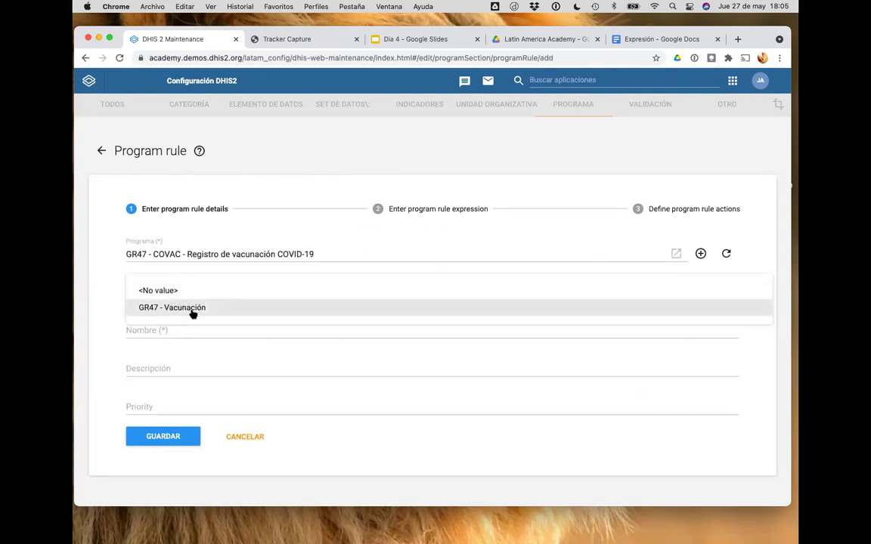
left_click(243, 306)
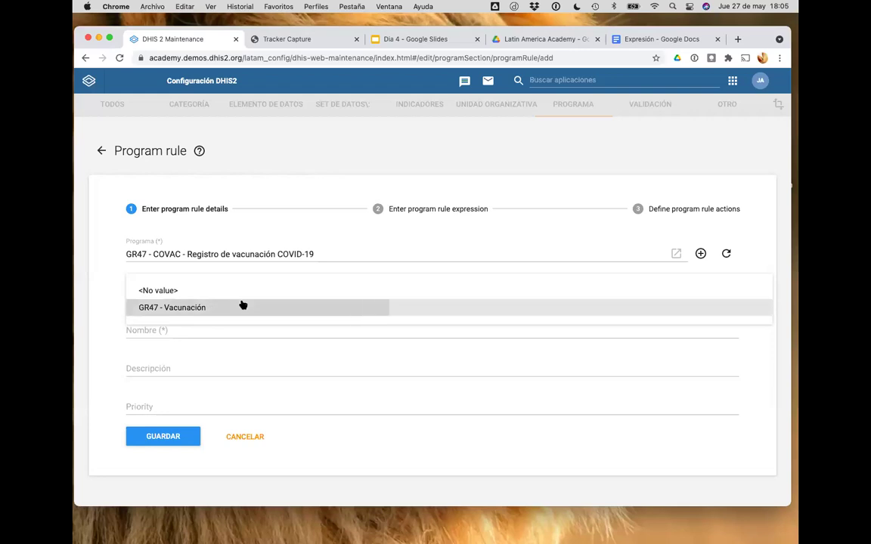
Name the rule "GR47 - Ocultar explicación de ESAVI", checking the field's label in the Tracker Capture form.
left_click(191, 332)
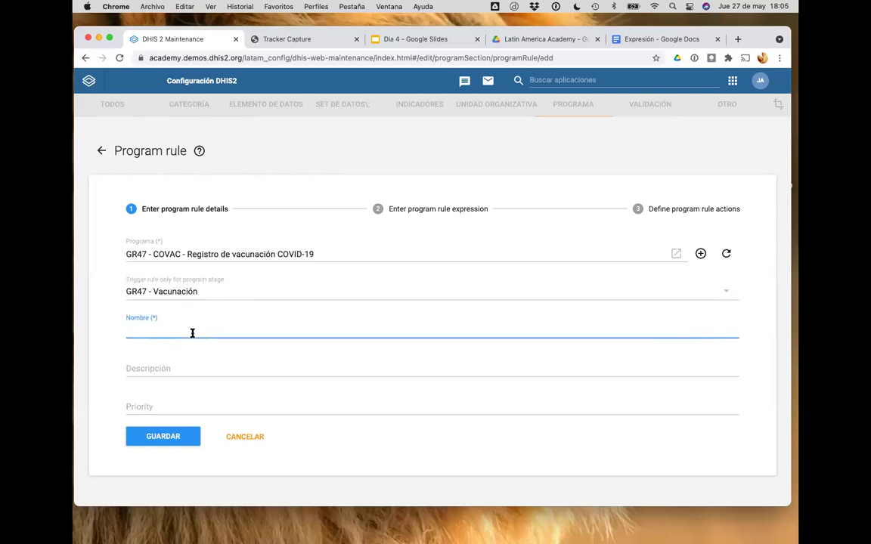
type("GR47 -")
type("Ocultar")
left_click(284, 39)
scroll(217, 385, "down", 3)
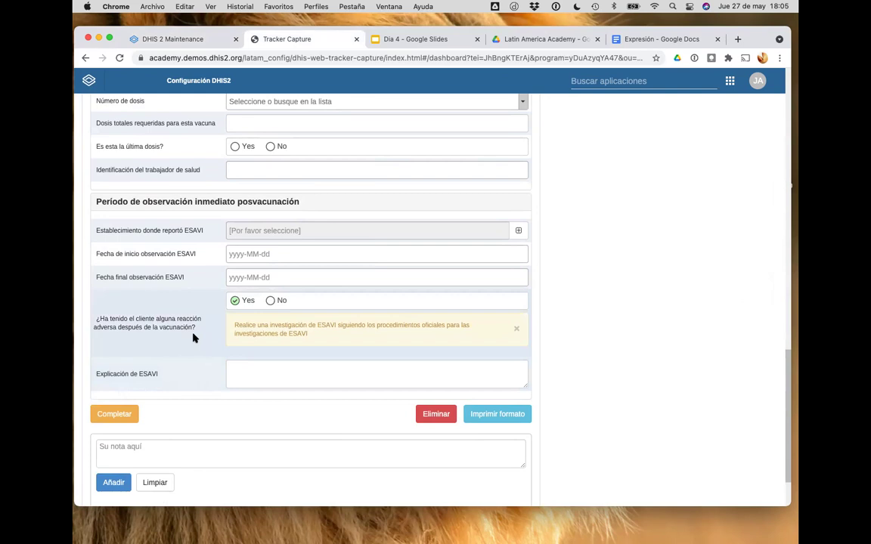
left_click(195, 41)
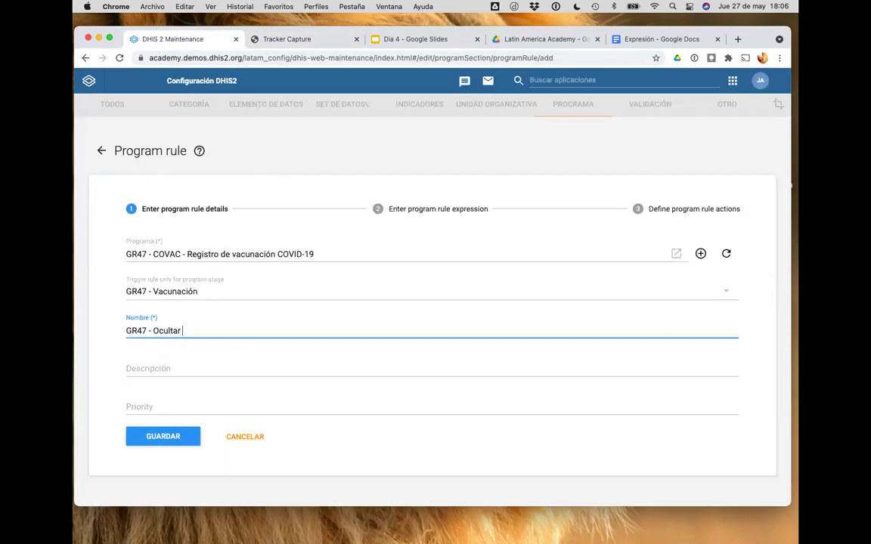
left_click(302, 41)
left_click(189, 40)
type("explicación de ESAVI")
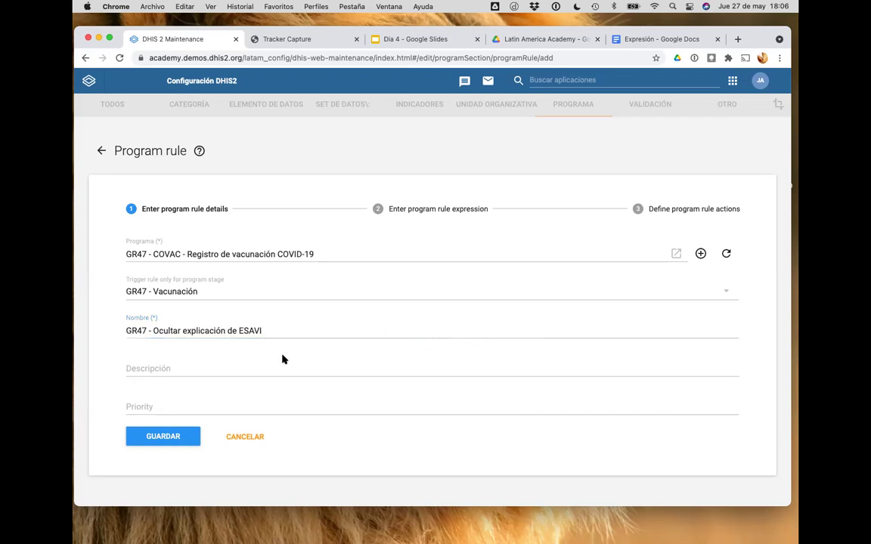
Describe the rule as "La explicación sólo debe mostrarse cuando hay una reacción adversa" and set its priority to 3.
left_click(257, 368)
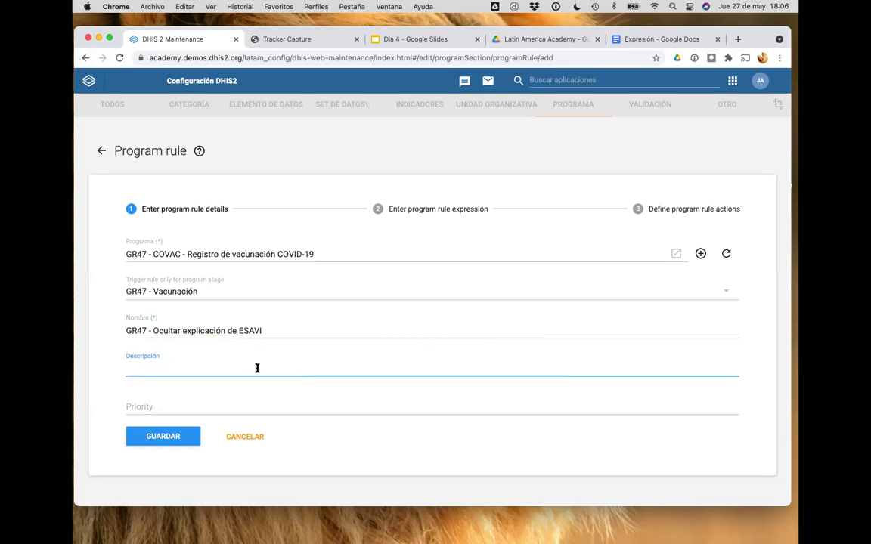
type("La explicación sólo debe mostrars")
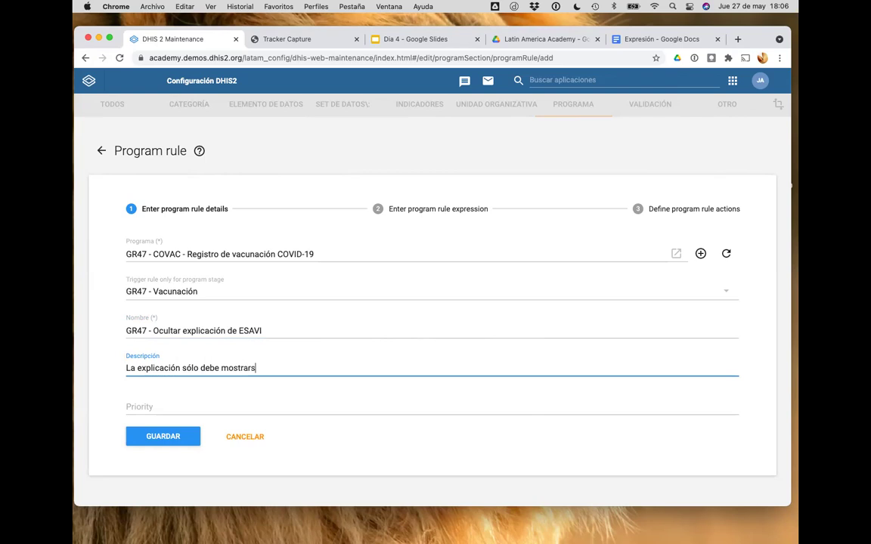
type("e cuand")
type("o hay una reacción adves")
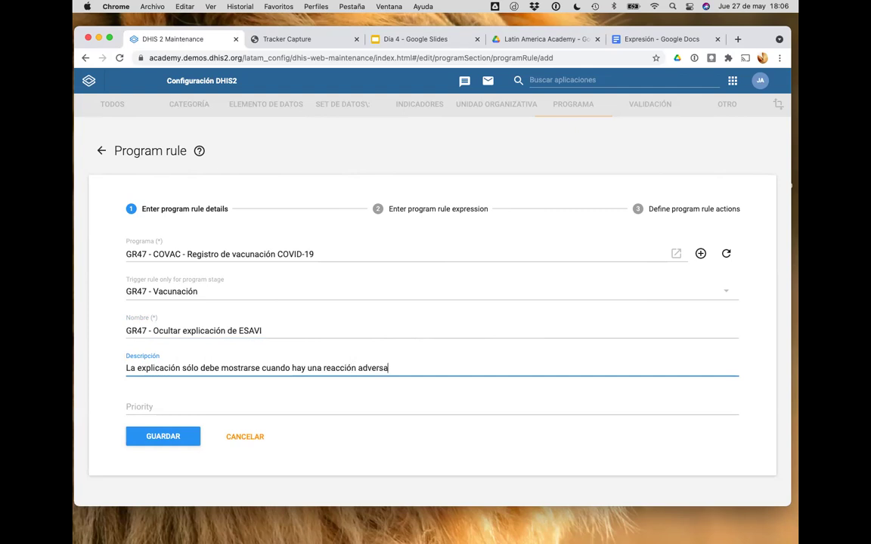
left_click(239, 409)
type("2")
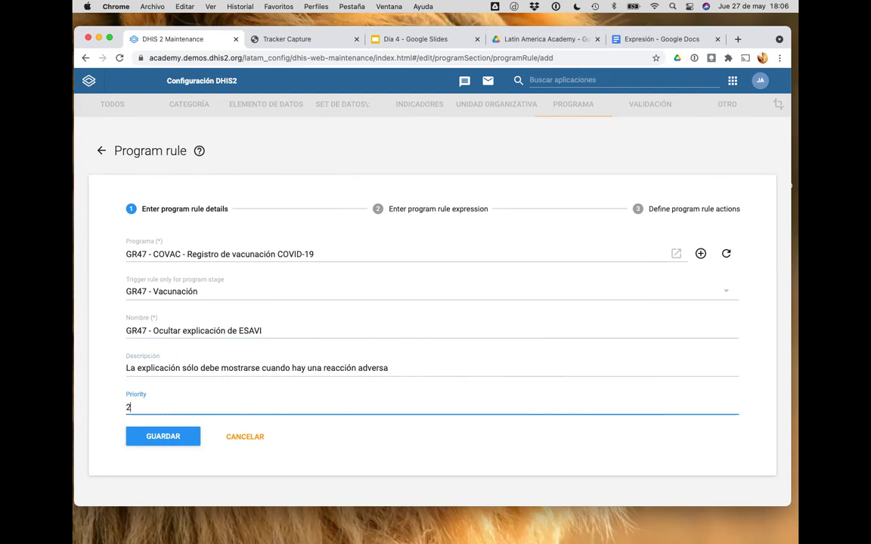
key("BackSpace")
type("3")
Define the rule condition as "#{GR47 - ESAVI presente} != true", checking the adverse reaction question in Tracker Capture.
left_click(460, 218)
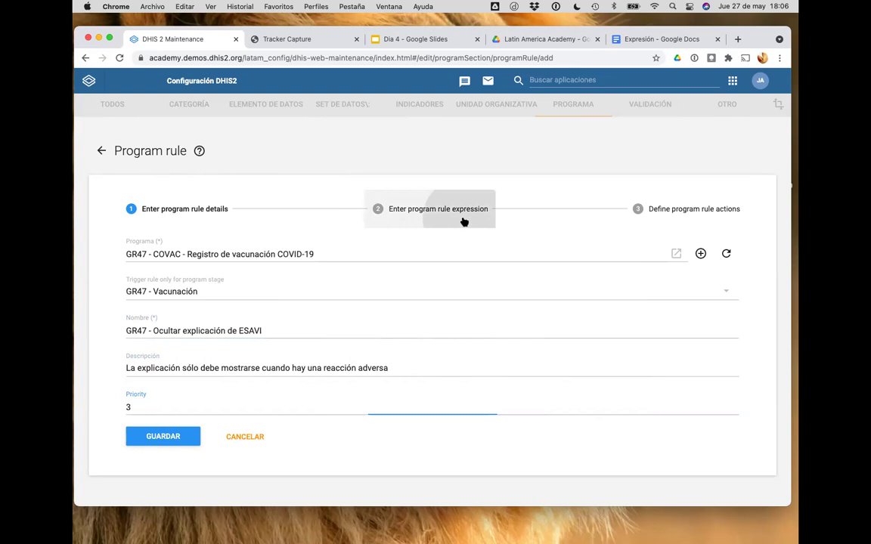
left_click(551, 278)
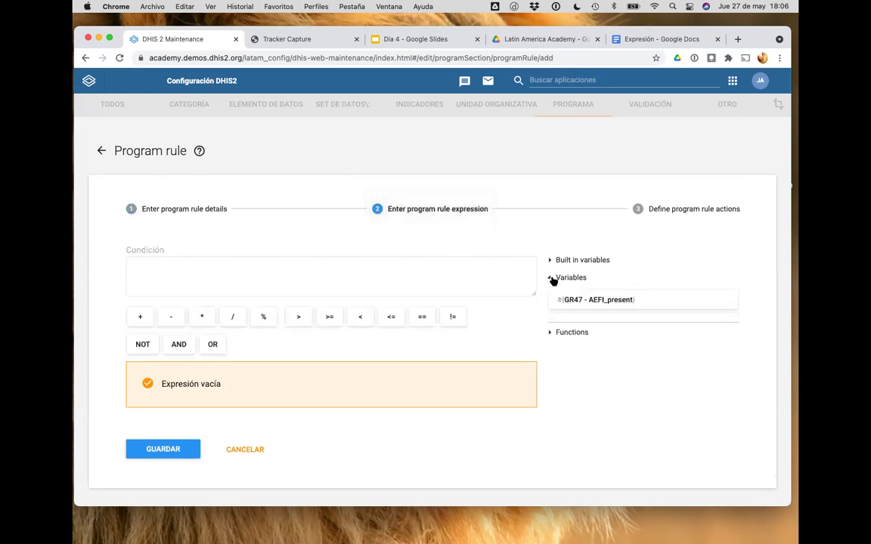
scroll(573, 343, "down", 2)
scroll(574, 344, "down", 10)
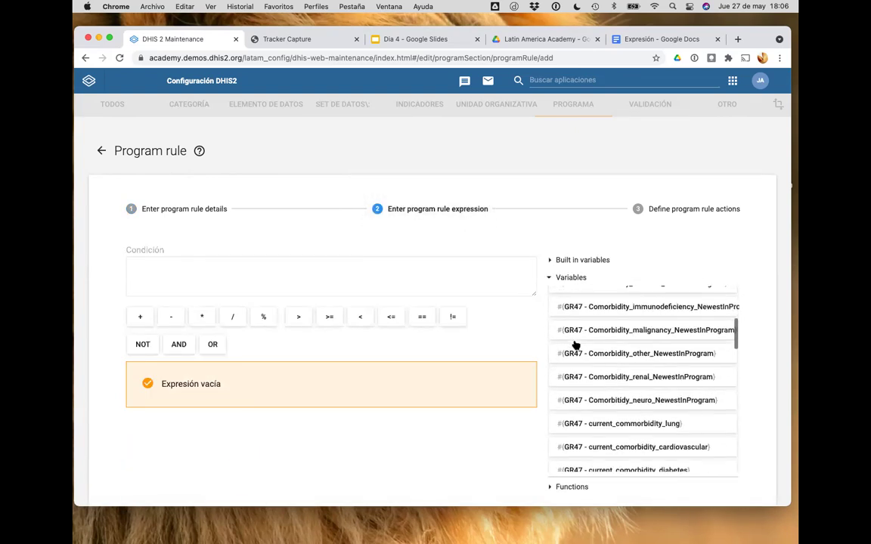
scroll(574, 344, "down", 2)
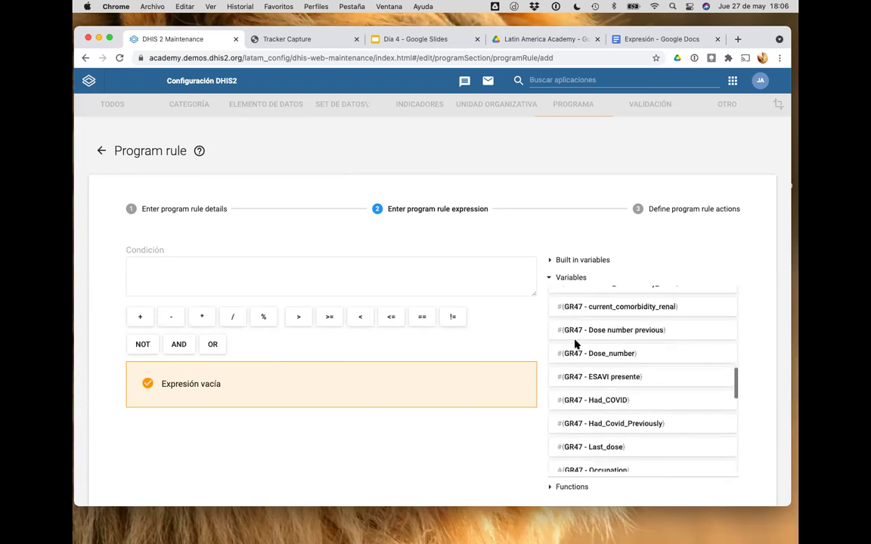
left_click(610, 375)
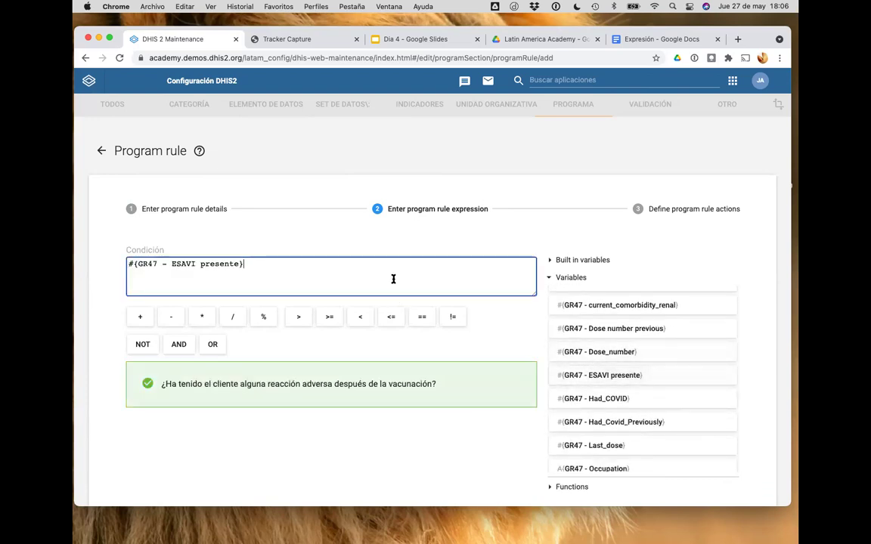
left_click(287, 38)
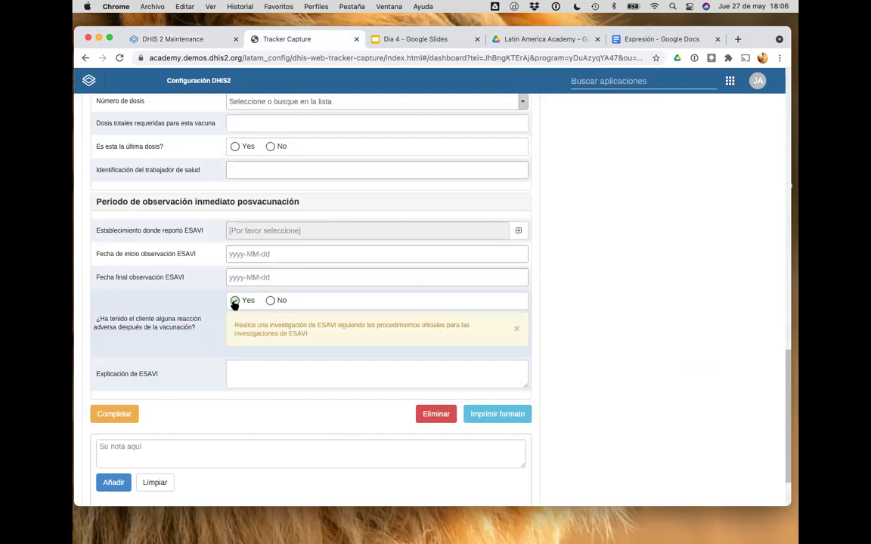
left_click(173, 39)
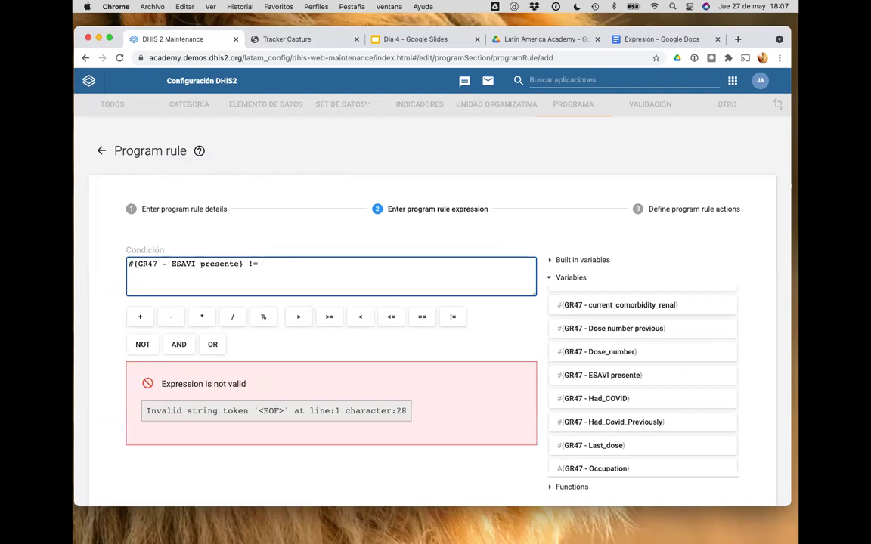
type("!= true")
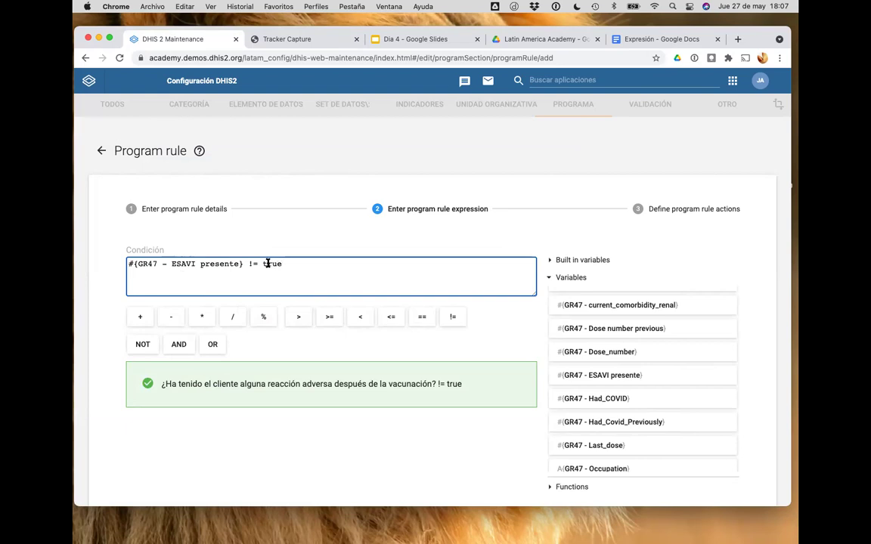
Answer No to the adverse reaction question in the Tracker Capture record and return to the rule in Maintenance.
left_click(285, 38)
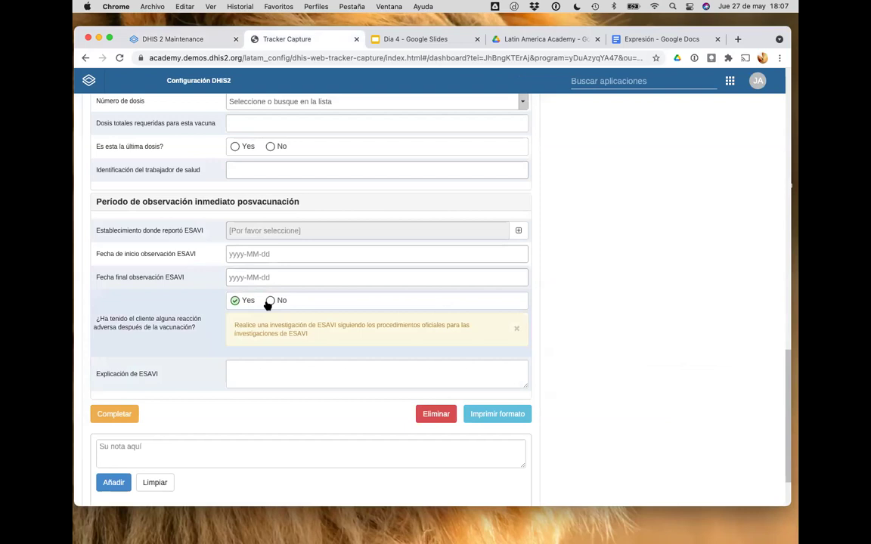
left_click(270, 301)
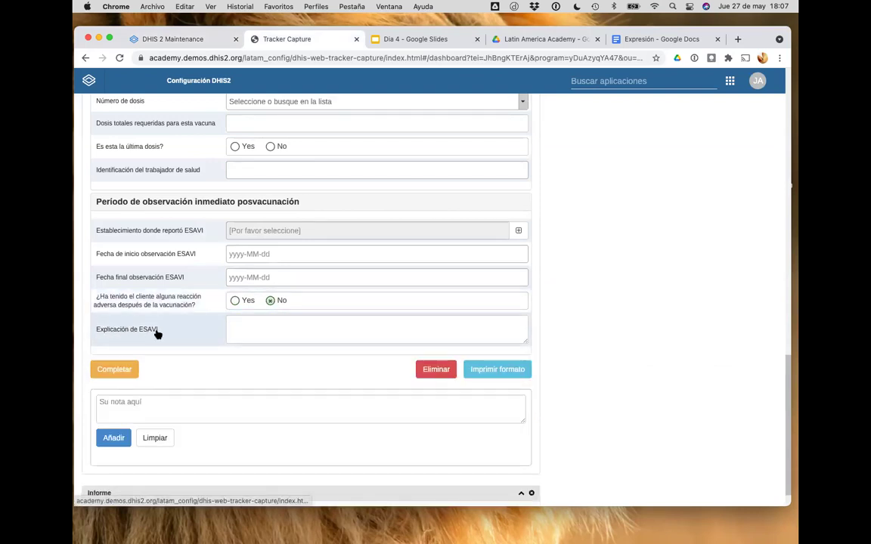
left_click(194, 40)
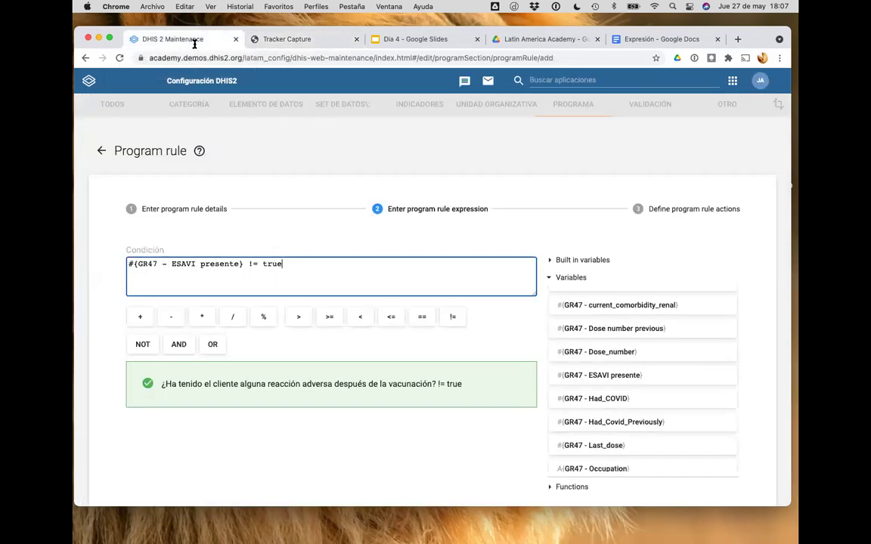
Add a program rule action of type "Hide field" to the new rule.
left_click(650, 210)
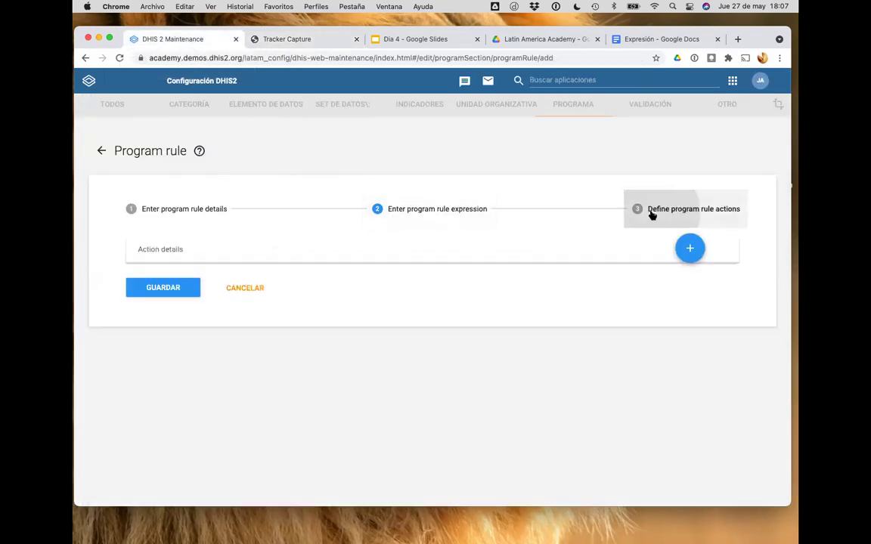
left_click(689, 249)
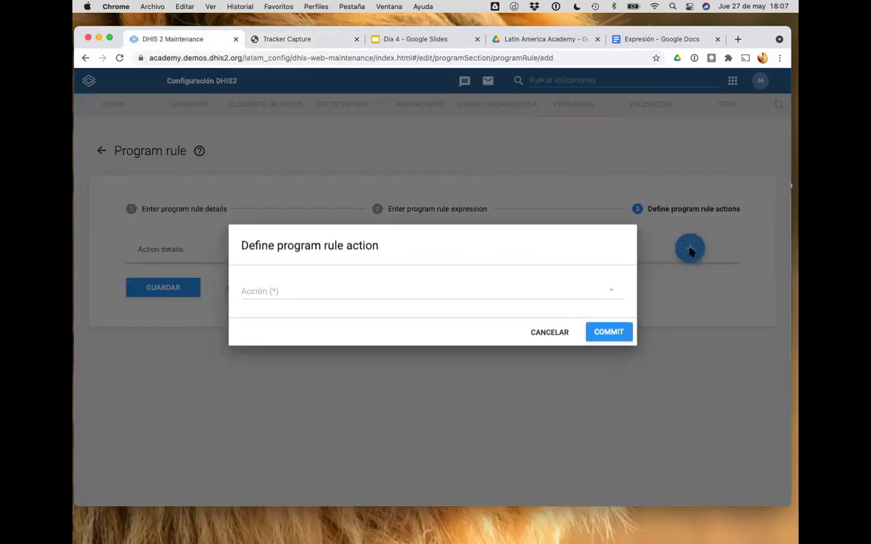
left_click(466, 299)
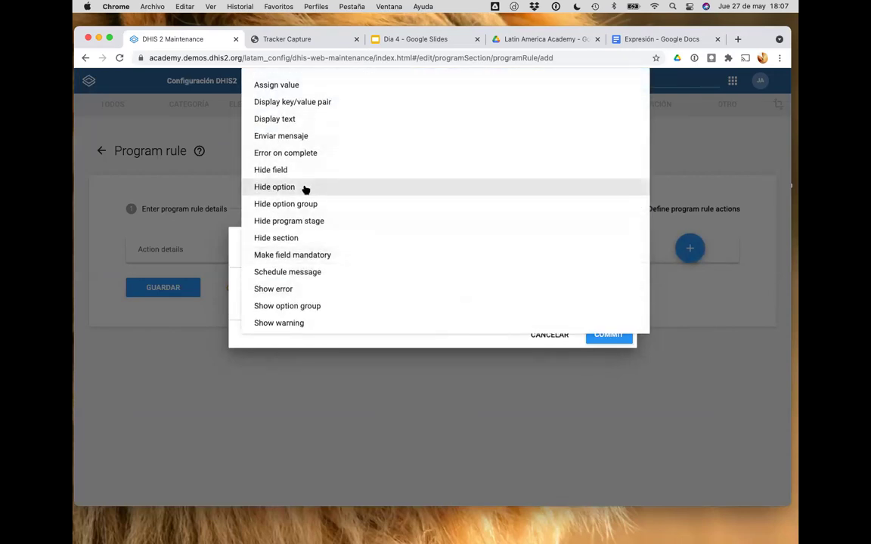
left_click(278, 190)
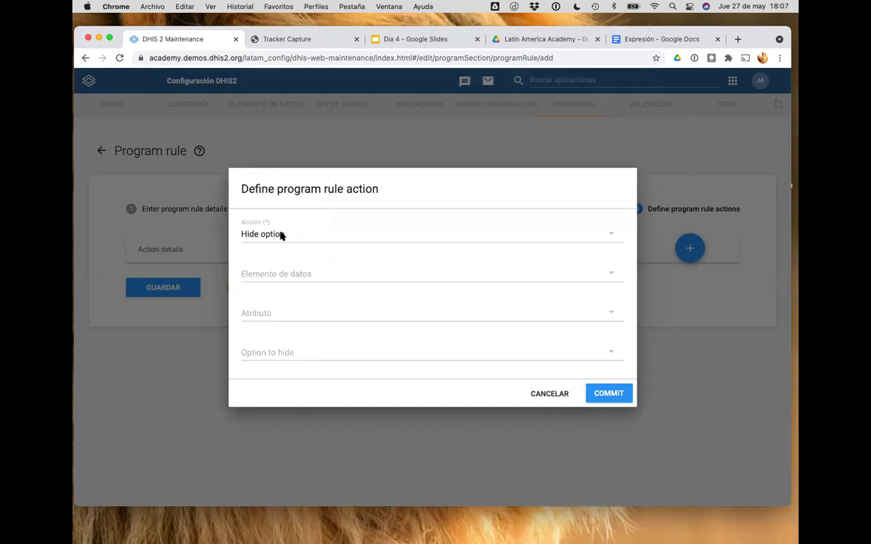
left_click(282, 235)
left_click(289, 297)
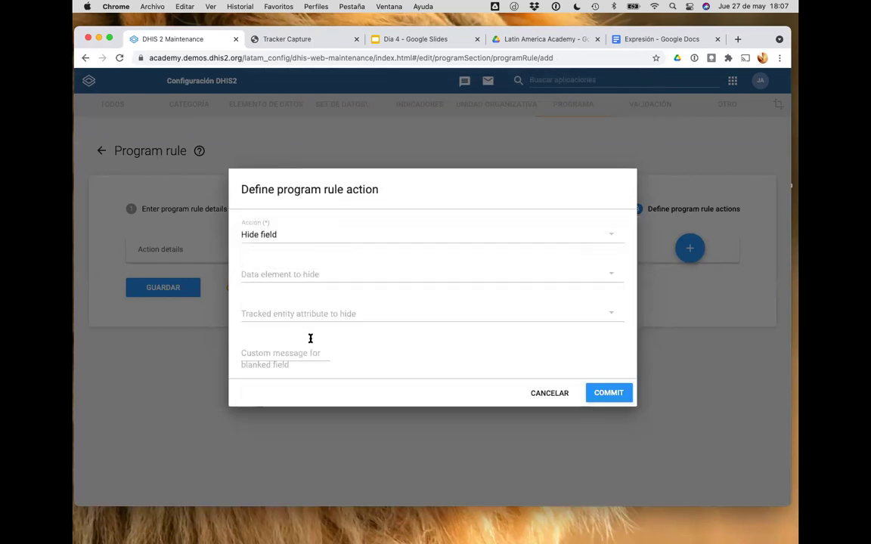
Set the data element to hide to "GR47 - COVAC - Explicación de ESAVI", commit the action and save the program rule.
left_click(303, 277)
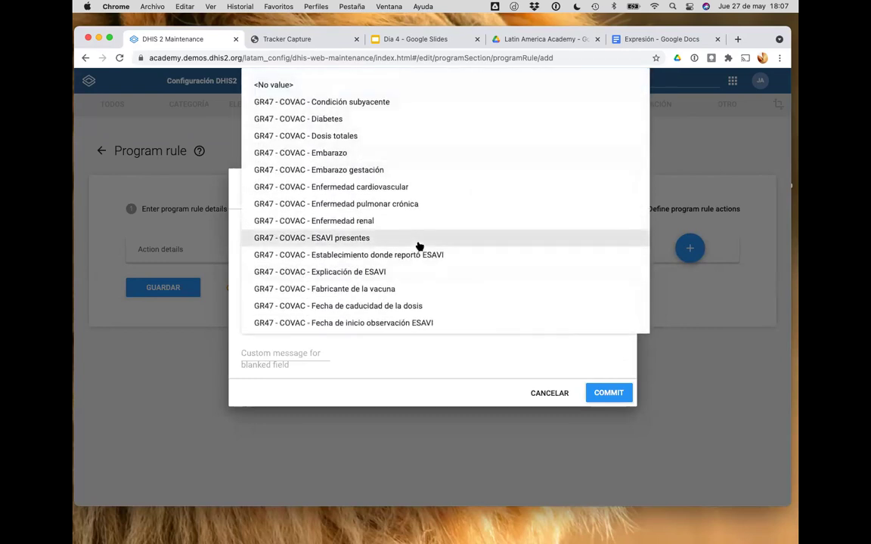
scroll(457, 237, "down", 2)
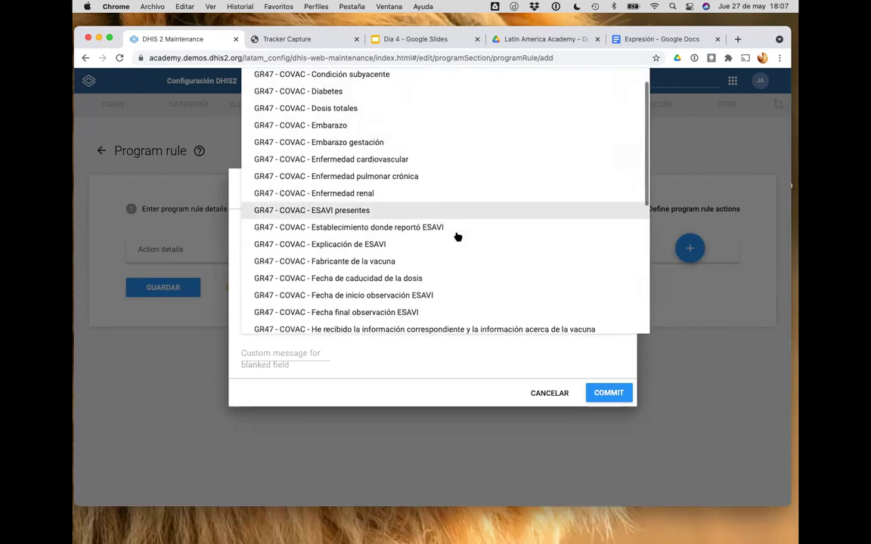
left_click(348, 243)
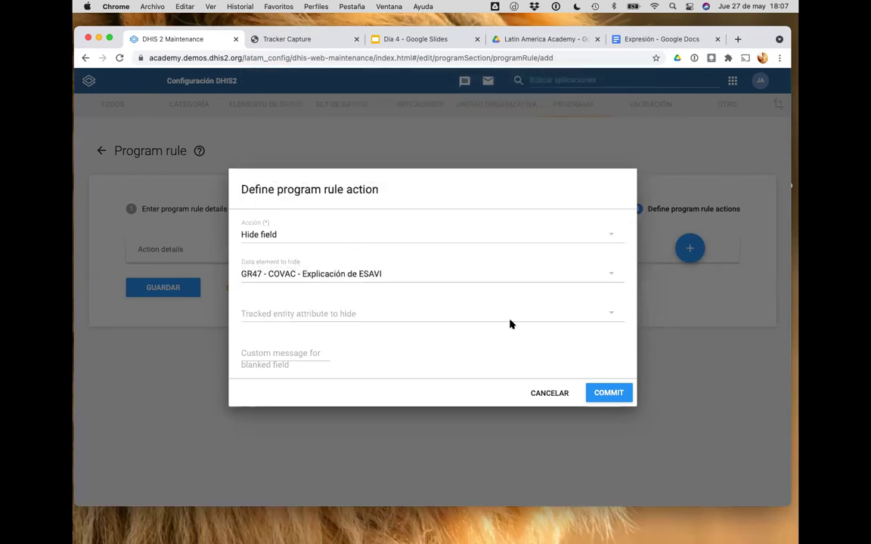
left_click(609, 394)
left_click(172, 313)
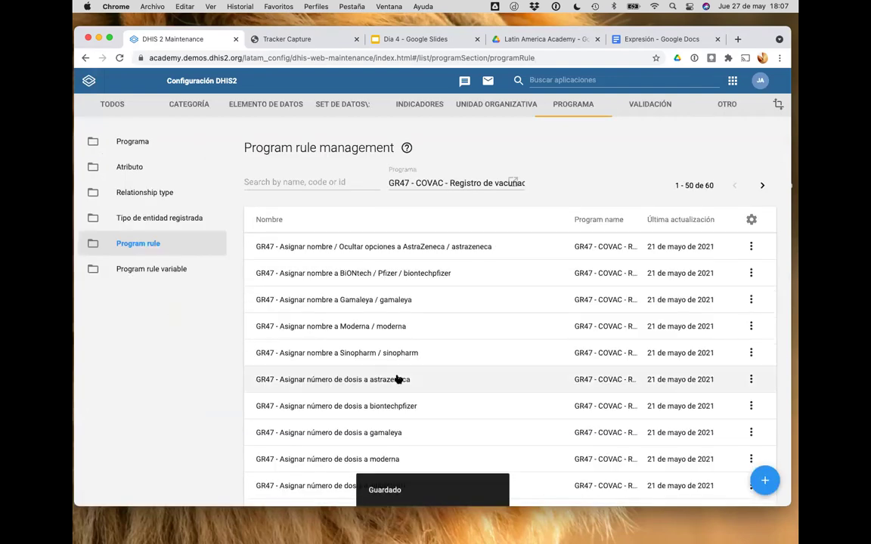
Open the DHIS2 Cache Cleaner in place of Tracker Capture, clear all stored browser items, and close Maintenance.
left_click(280, 39)
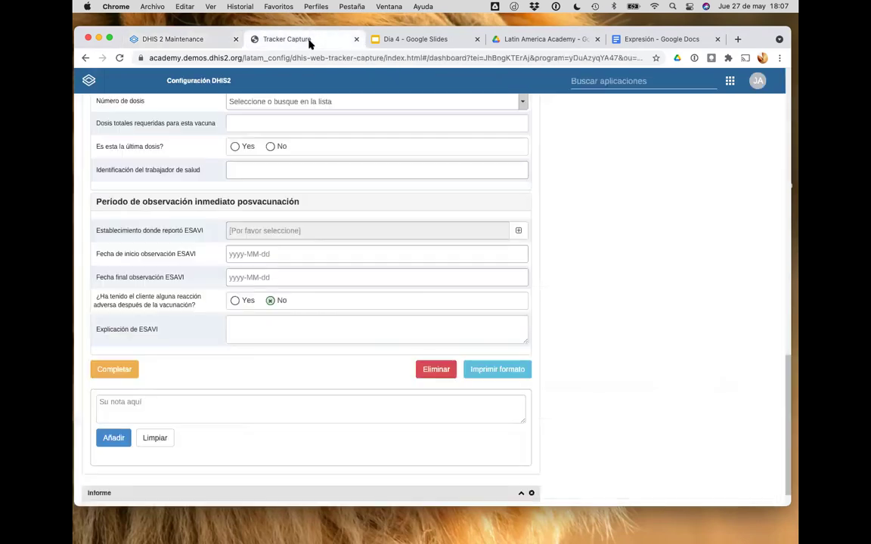
left_click(606, 82)
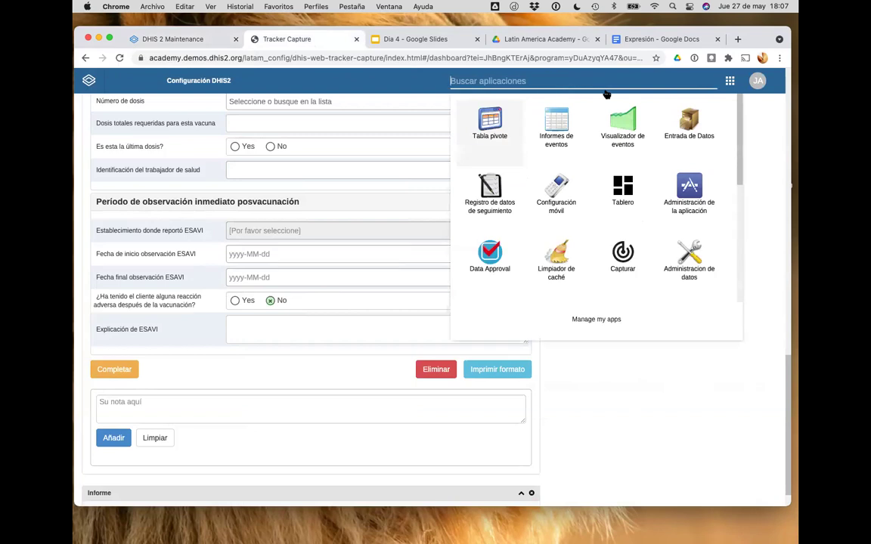
left_click(560, 257)
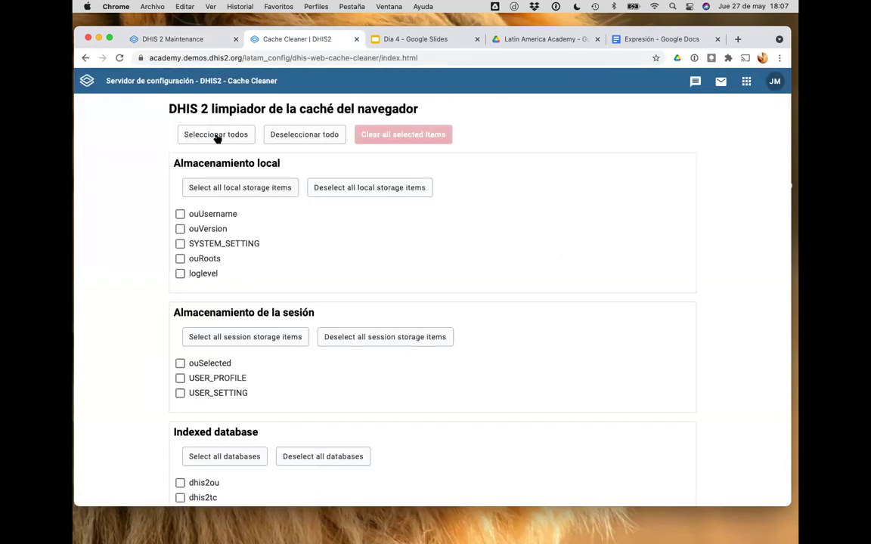
left_click(216, 140)
left_click(426, 136)
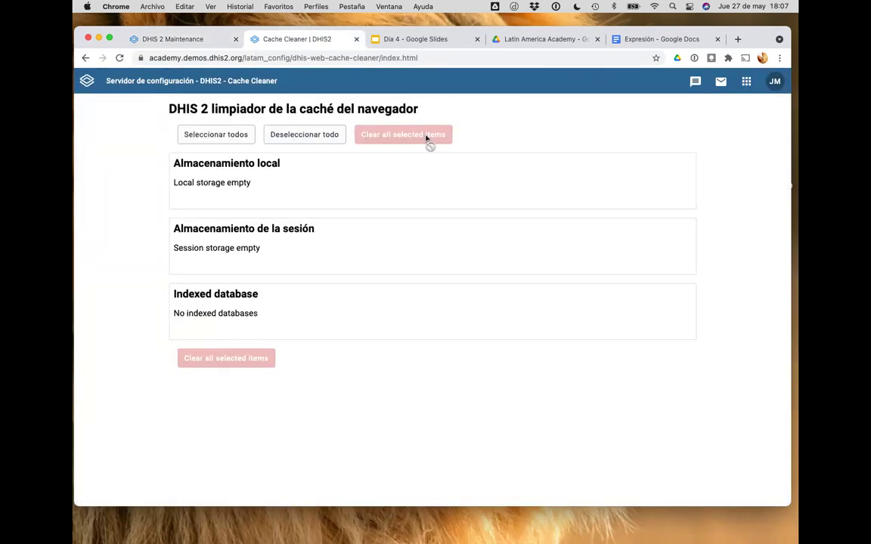
left_click(235, 39)
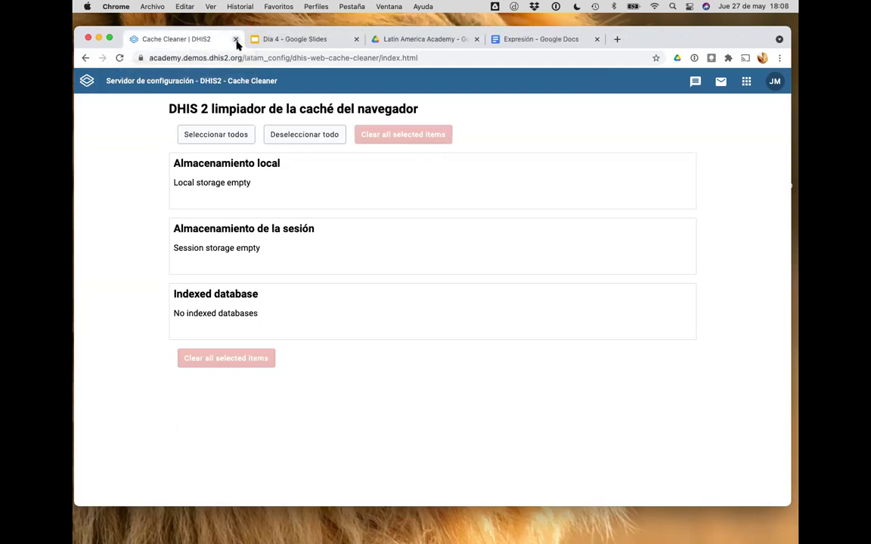
Reopen Tracker Capture and select the organisation unit AC_47 under Trainingland > Academia.
left_click(746, 81)
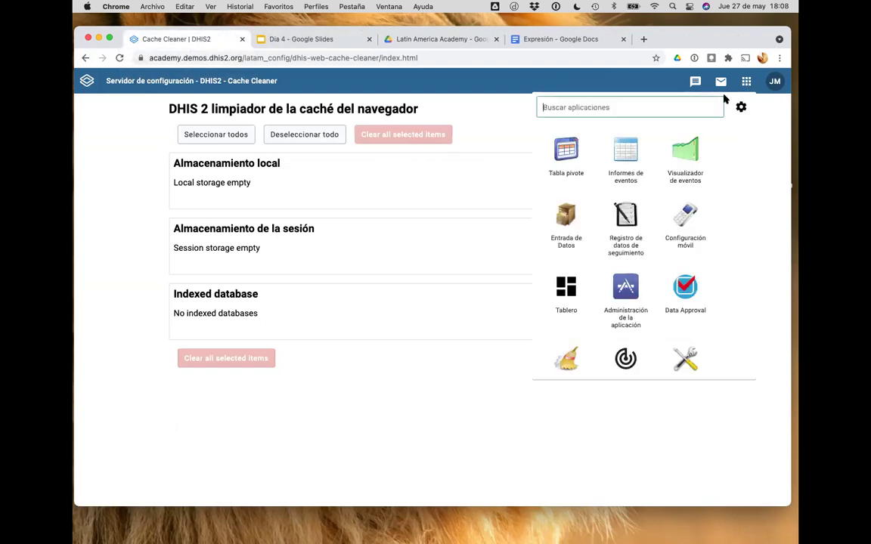
left_click(626, 237)
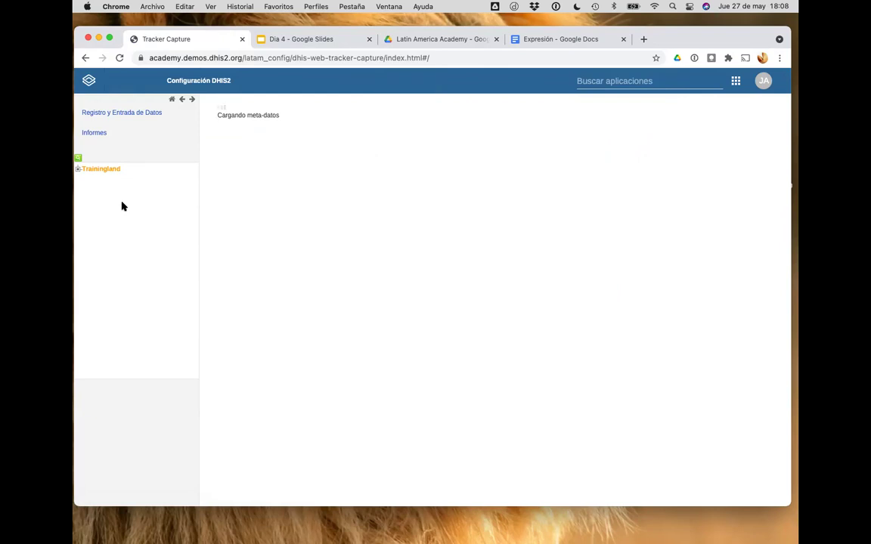
left_click(78, 168)
left_click(86, 177)
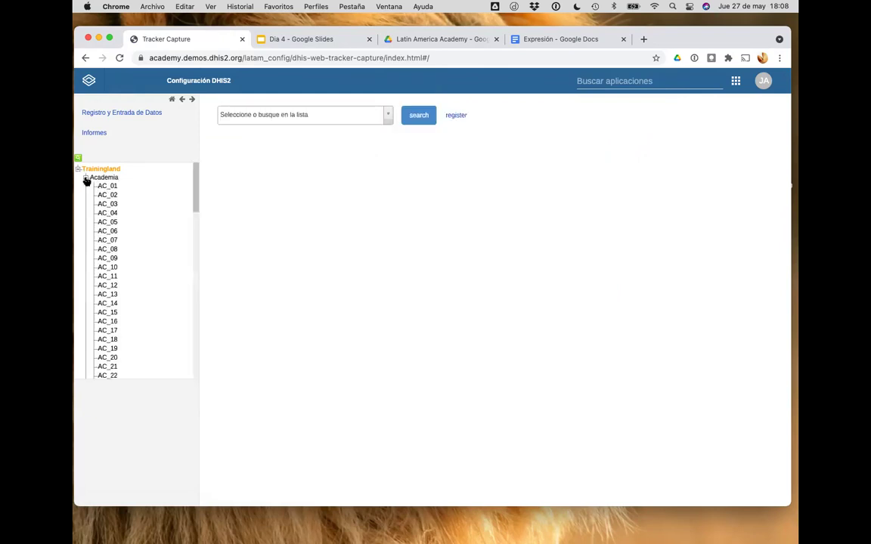
scroll(142, 328, "down", 5)
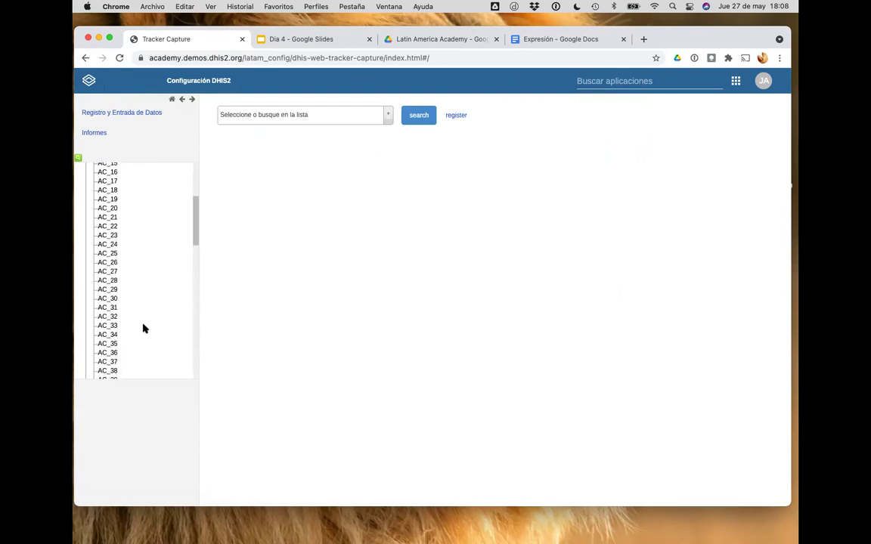
scroll(142, 328, "down", 3)
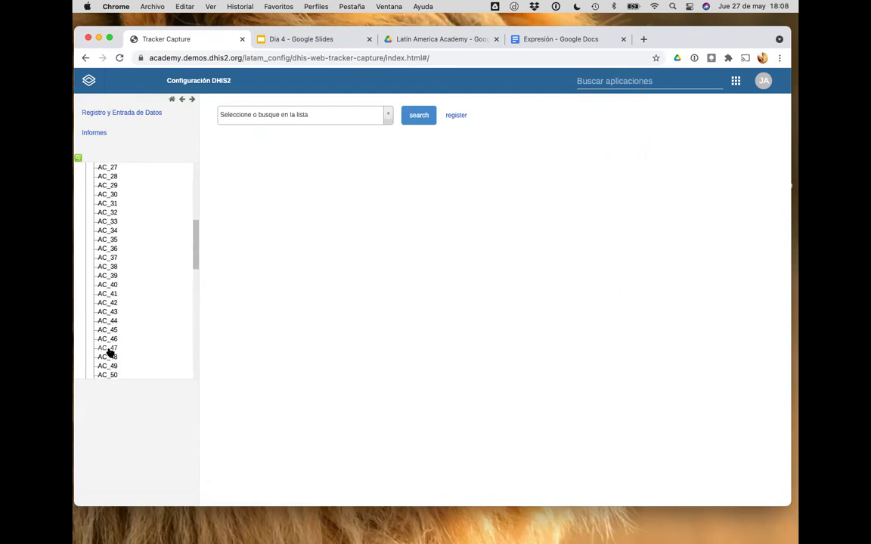
left_click(109, 347)
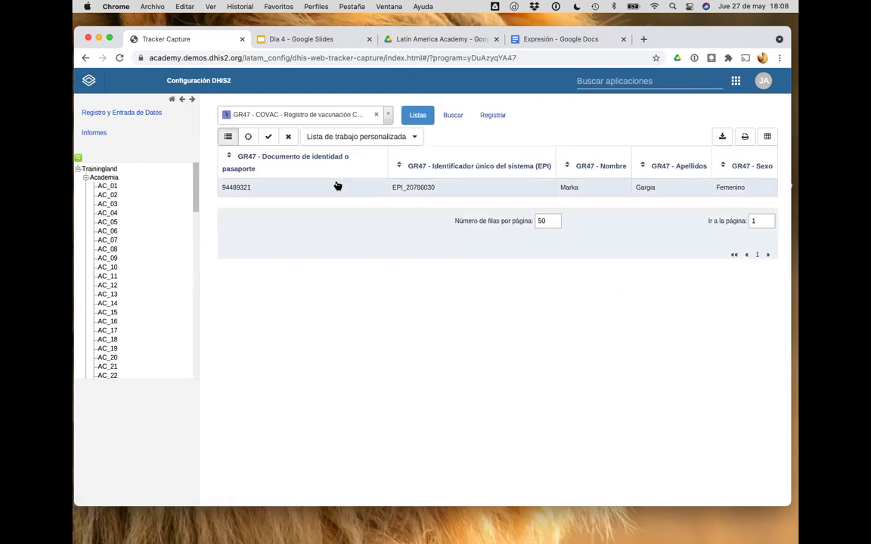
Open the client record listed in the vaccination program and answer Yes to the adverse reaction question in its postvaccination observation section.
left_click(336, 186)
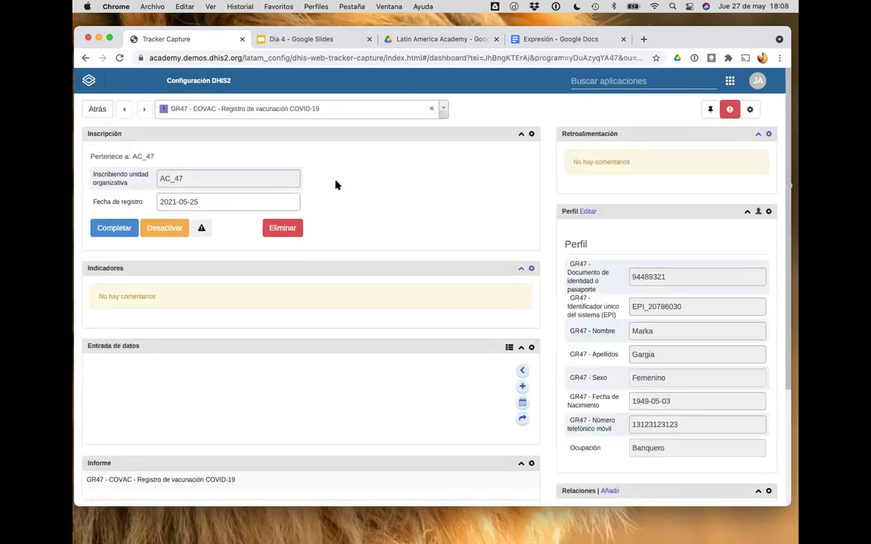
scroll(381, 274, "down", 10)
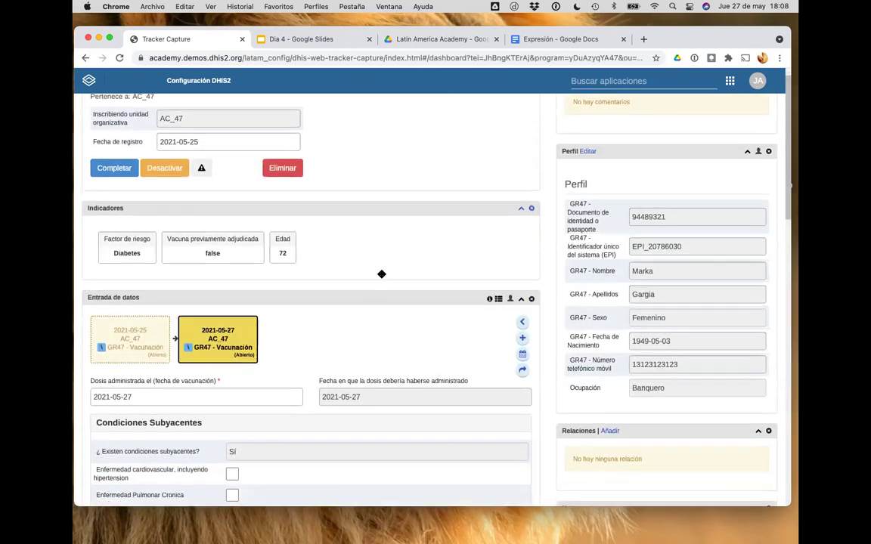
scroll(381, 274, "down", 12)
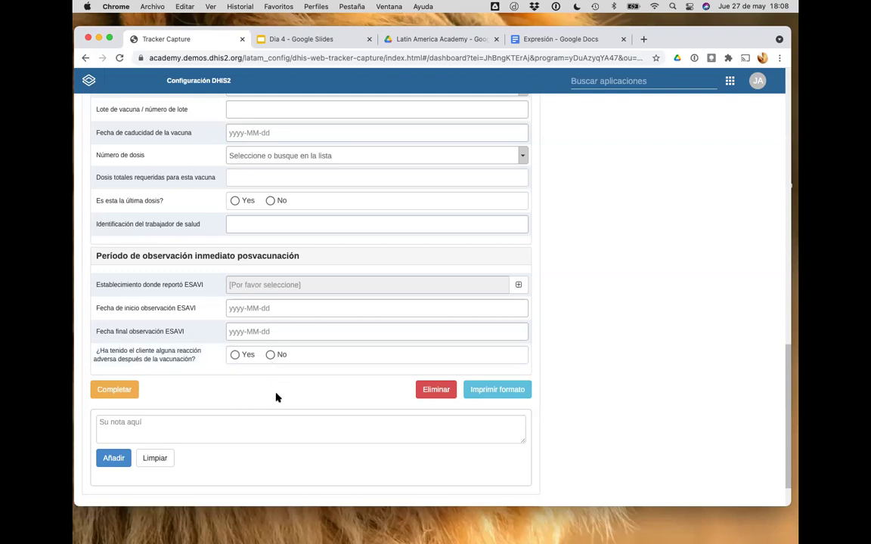
left_click(235, 355)
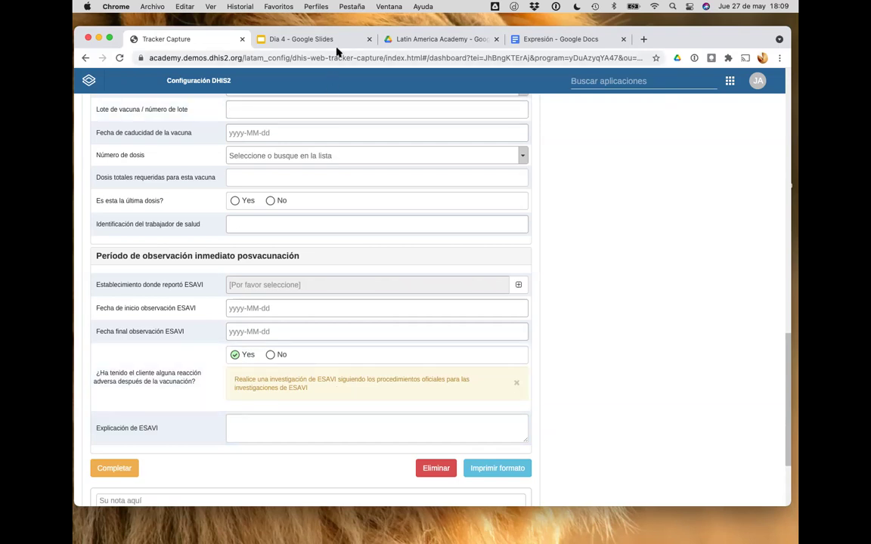
Switch to the academy folder in Google Drive and open the document "Ejercicio día 4".
left_click(570, 42)
left_click(443, 40)
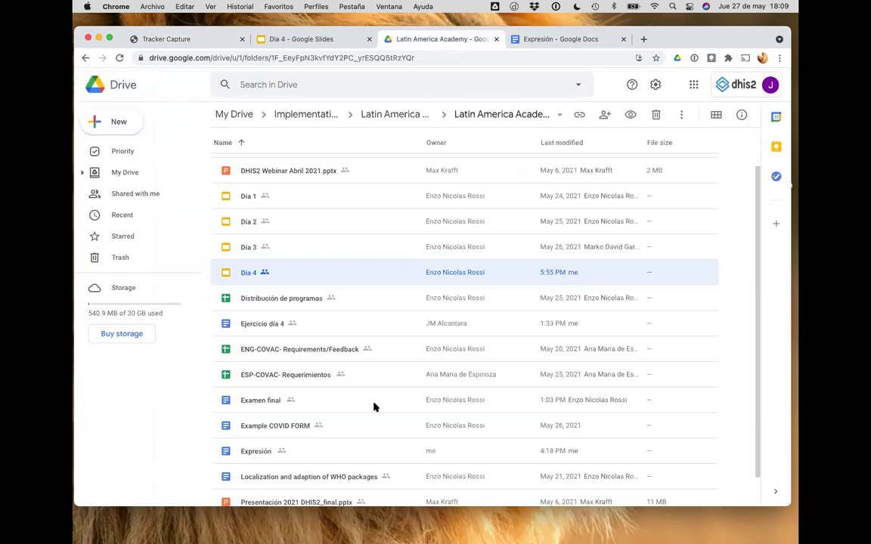
scroll(373, 407, "down", 1)
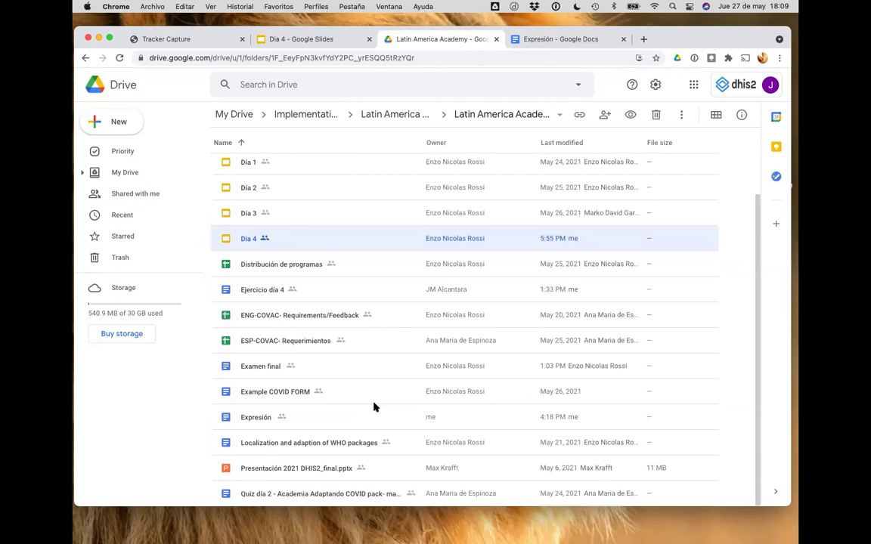
scroll(373, 407, "up", 2)
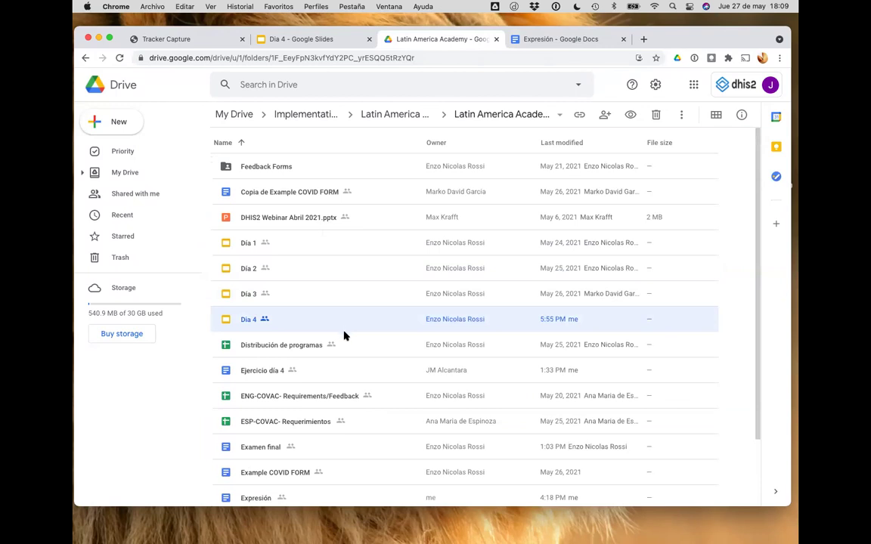
left_click(246, 375)
double_click(247, 376)
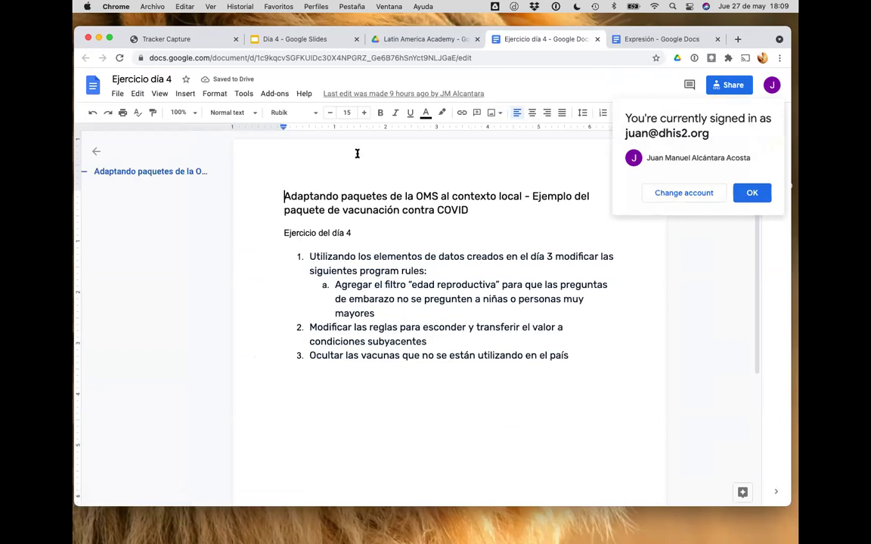
Copy the three numbered exercise items from the "Contenido del día" slide of the Dia 4 presentation.
left_click(329, 44)
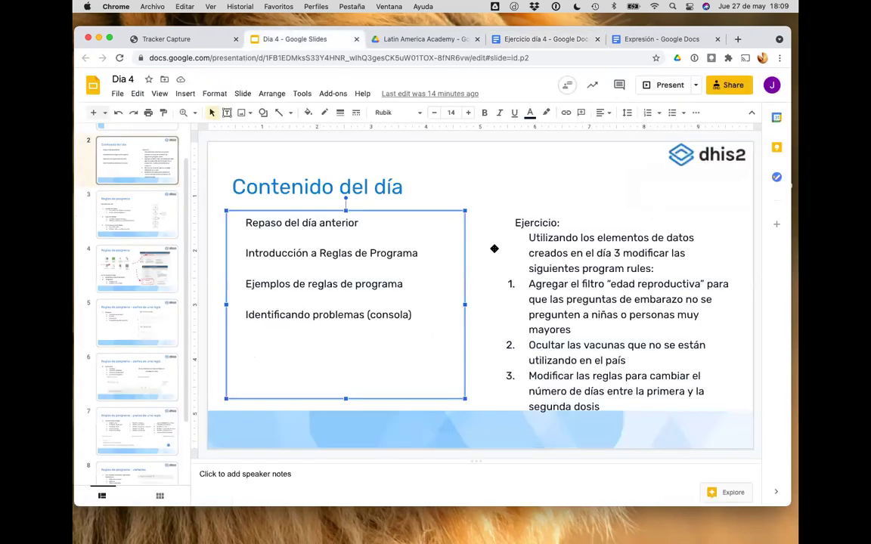
left_click(529, 284)
left_click_drag(529, 284, 634, 403)
key("super+c")
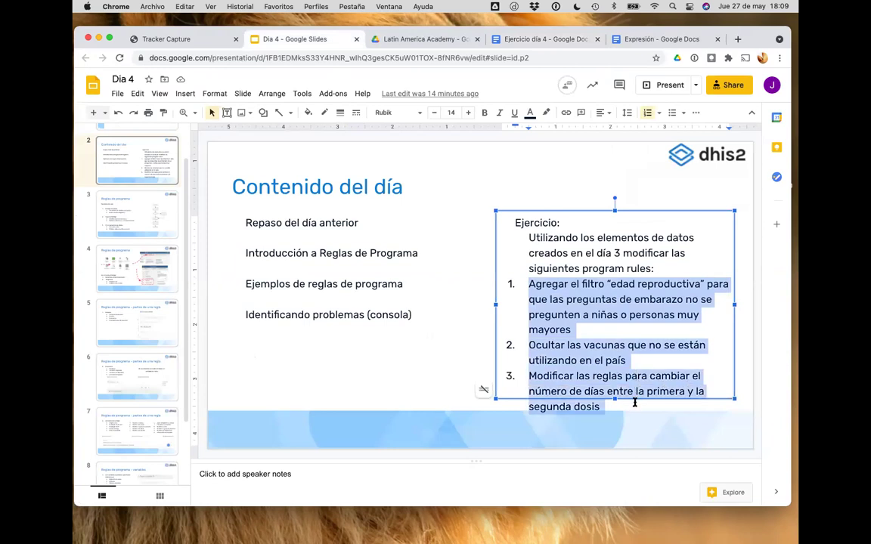
left_click(635, 387)
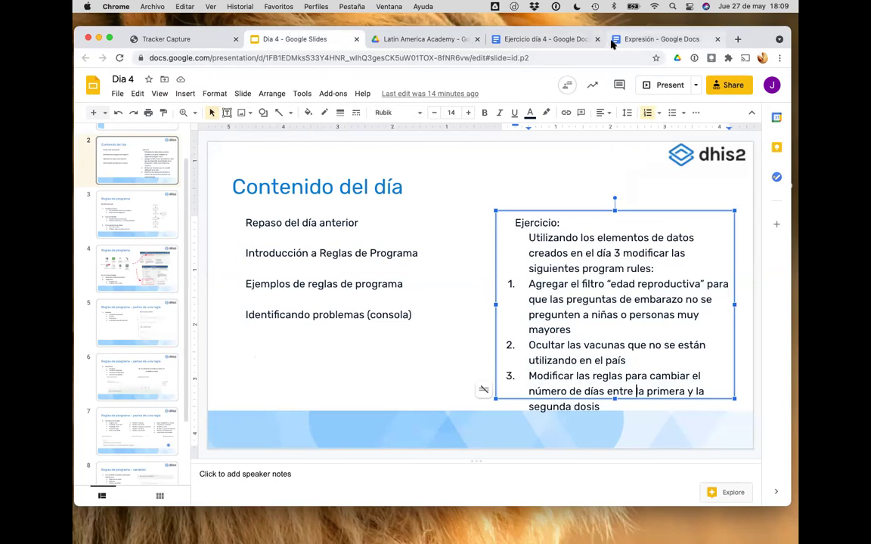
Replace the numbered list in "Ejercicio día 4" with the copied items, delete the empty fourth item and dismiss the account notice.
left_click(564, 39)
left_click(307, 255)
left_click(559, 375, "shift")
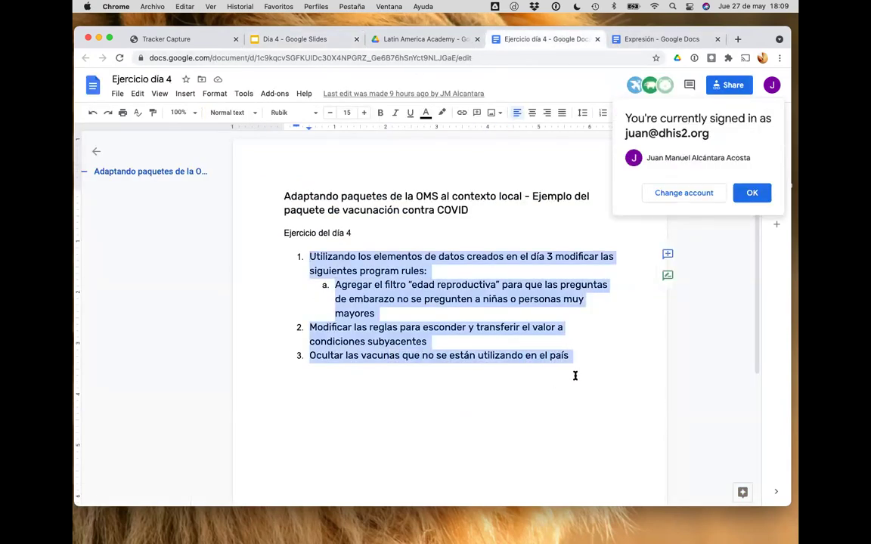
key("super+v")
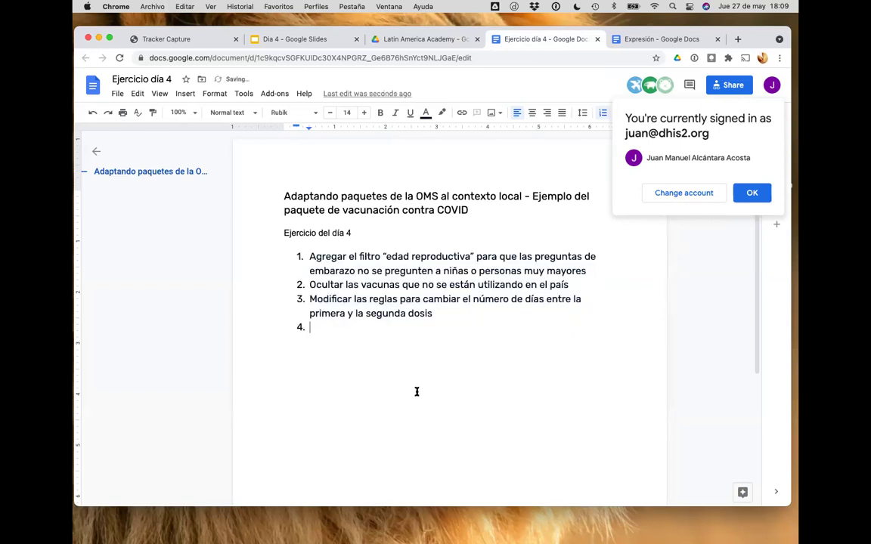
key("BackSpace")
left_click(344, 350)
left_click(751, 193)
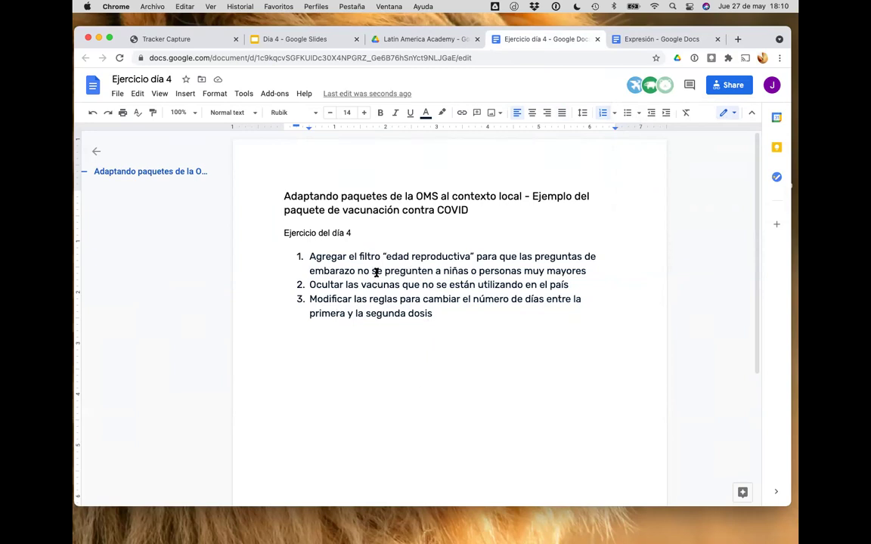
In the "Expresión" document, remove one blank line above section 2 and add one above section 3.
left_click(651, 39)
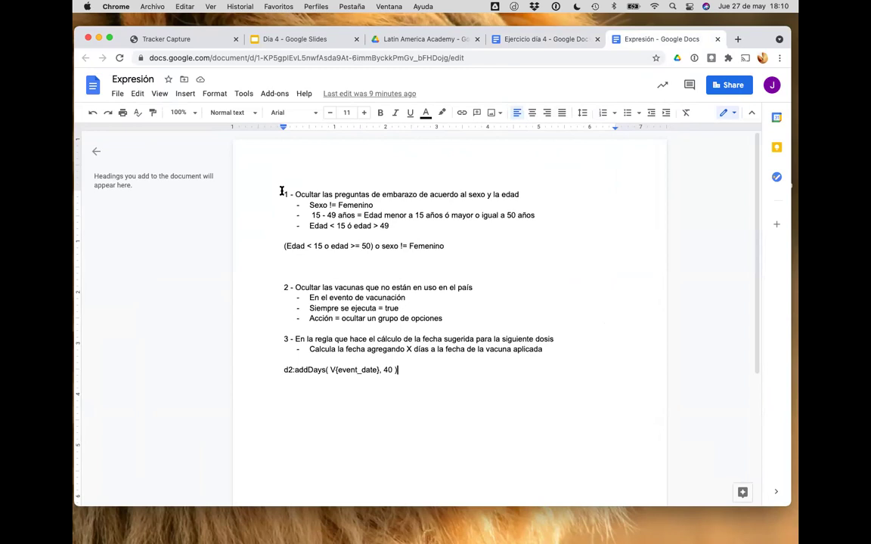
left_click_drag(283, 195, 319, 259)
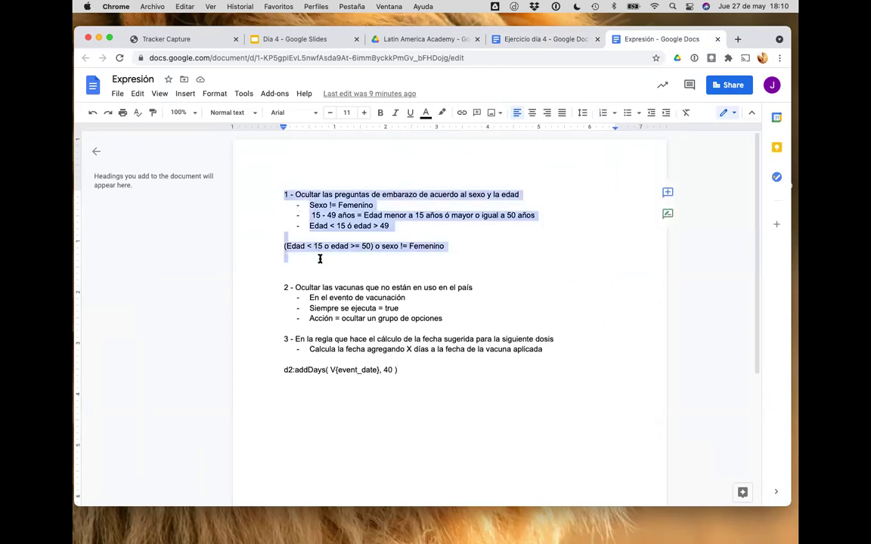
left_click(297, 266)
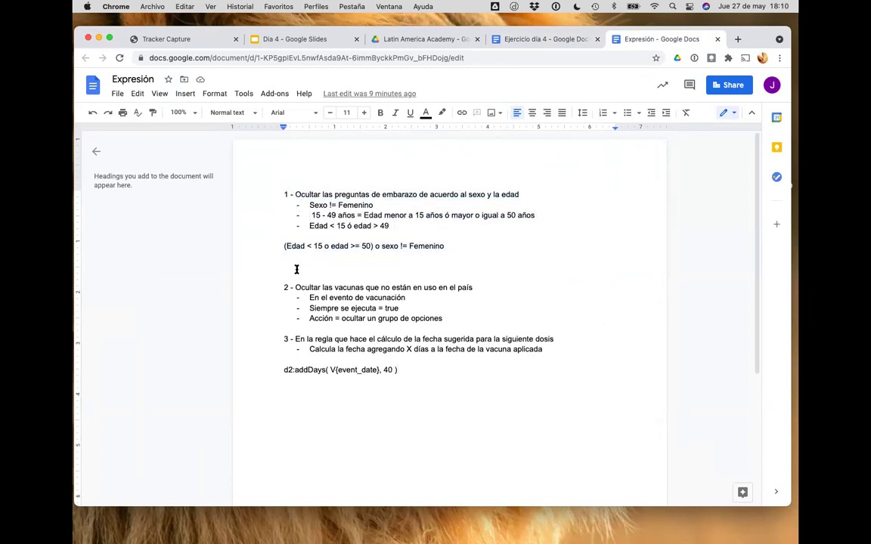
key("BackSpace")
left_click(305, 316)
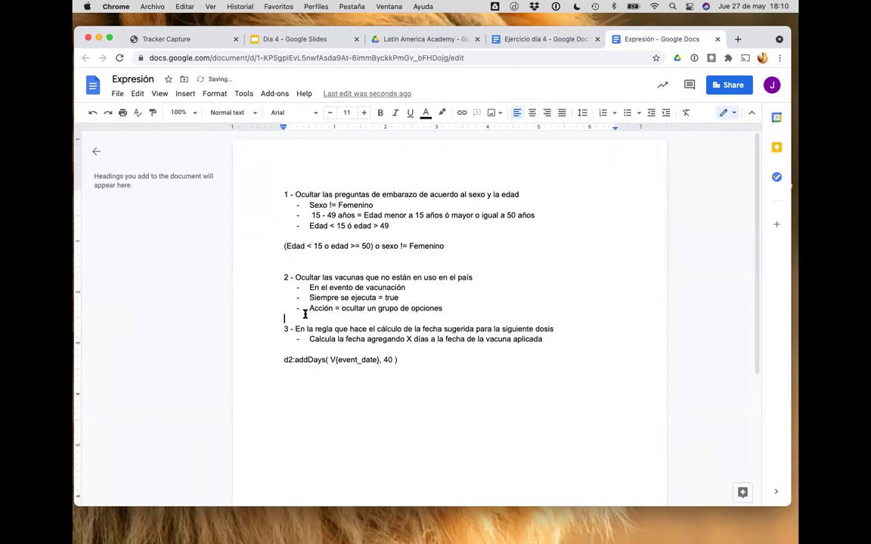
key("Return")
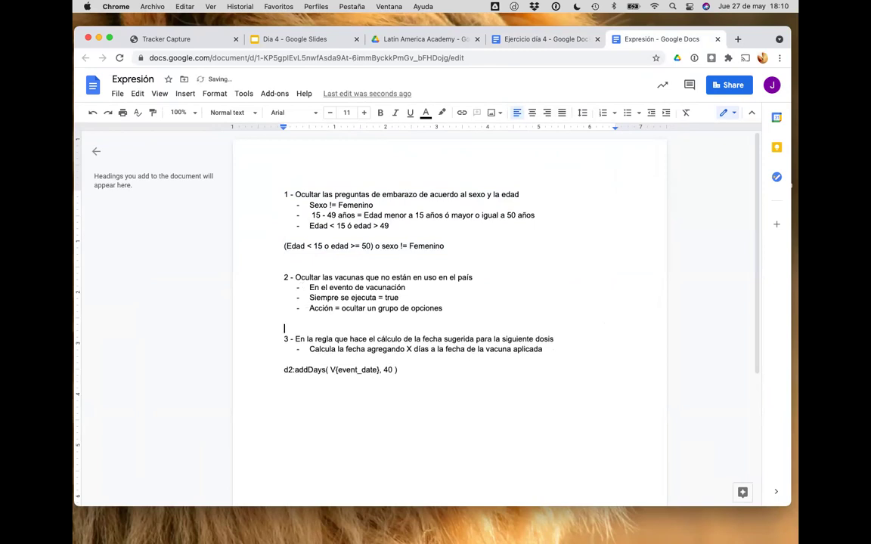
Return to "Ejercicio día 4" and write an unnumbered paragraph below the list starting with "Incluyan la descrip".
left_click(544, 42)
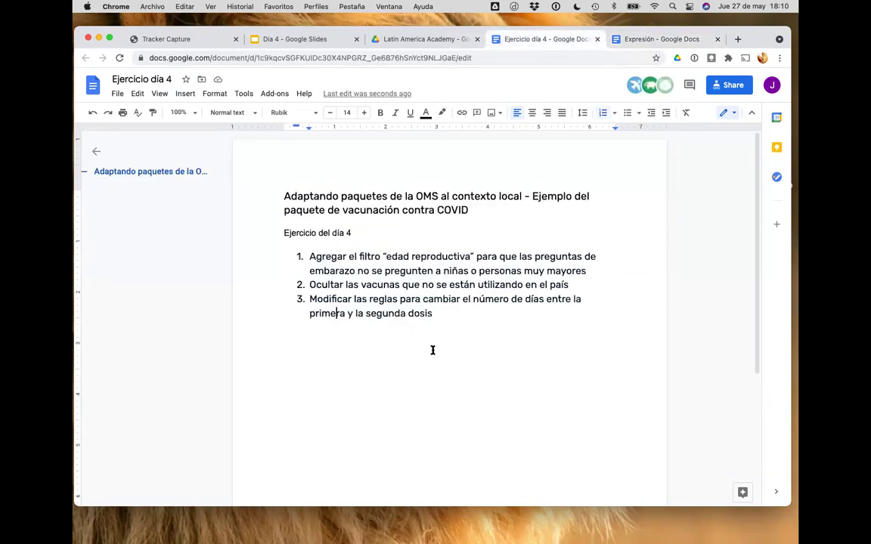
left_click(449, 310)
key("Return")
key("Return")
type("Ini")
type("clui")
type("yan ")
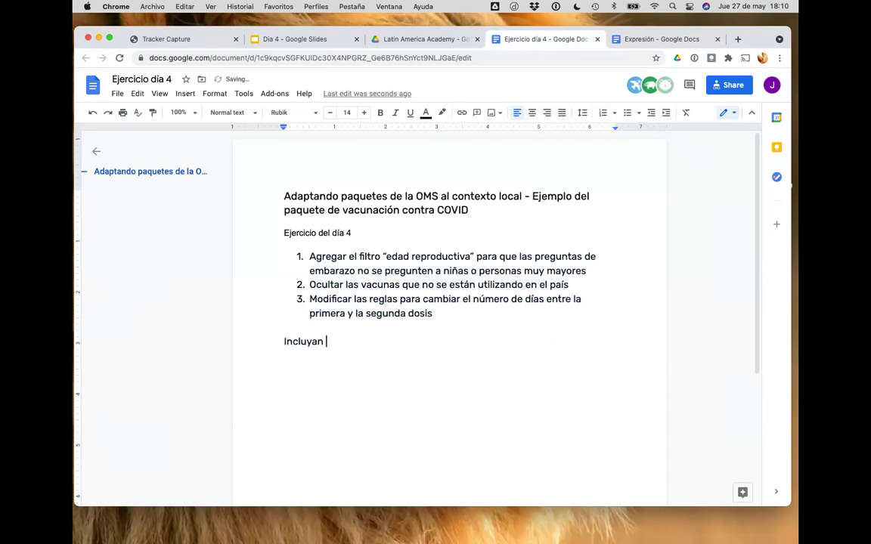
type("la descrip")
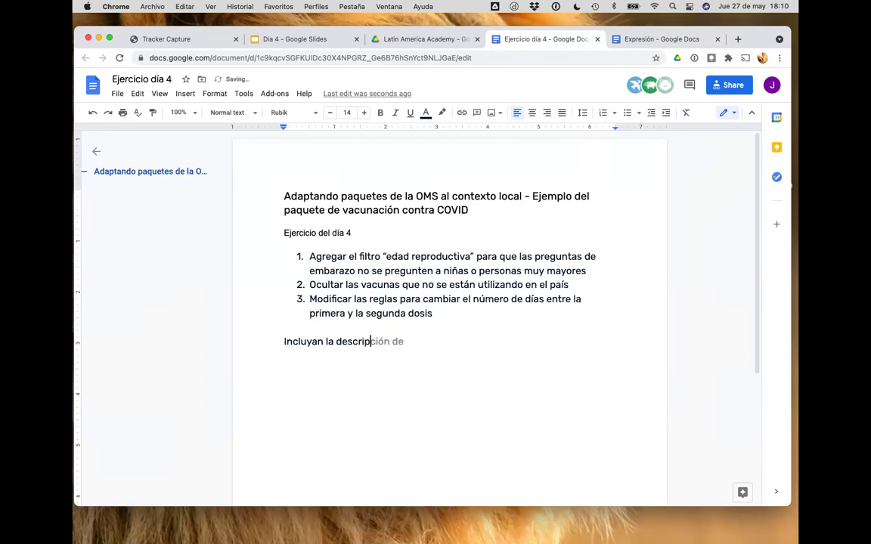